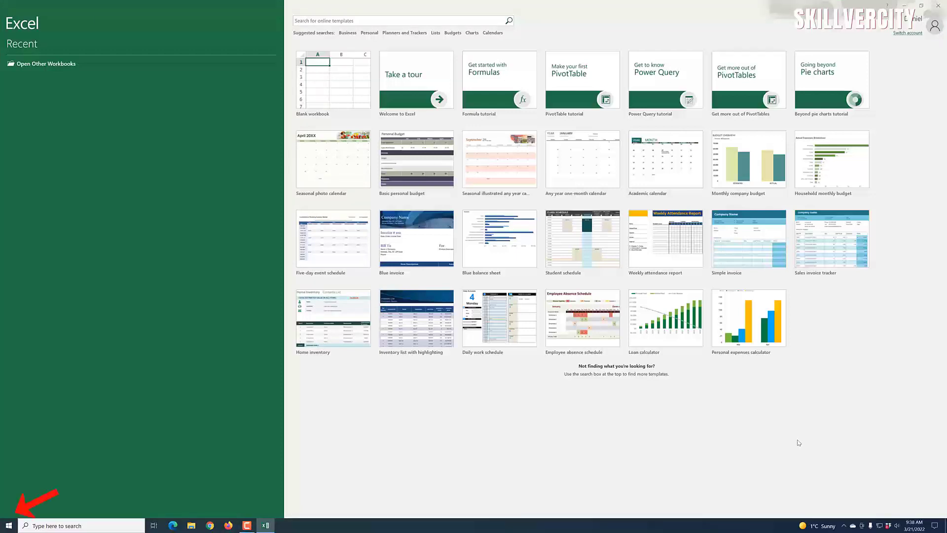
Step: Launch Excel from Windows search and search the online templates for 'education'
{"action": "left_click", "coordinate": [7, 526]}
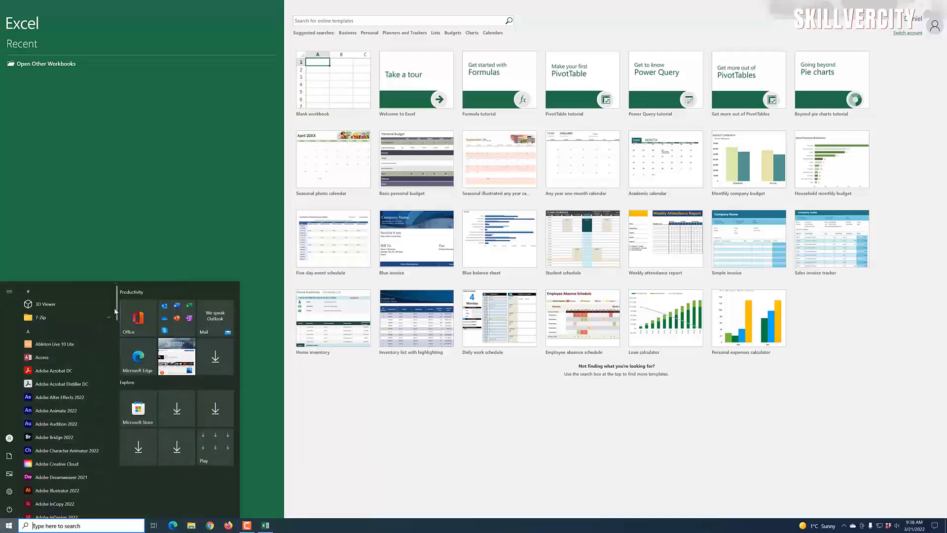
{"action": "scroll", "coordinate": [114, 346], "scroll_direction": "down", "scroll_amount": 5}
{"action": "scroll", "coordinate": [114, 361], "scroll_direction": "down", "scroll_amount": 3}
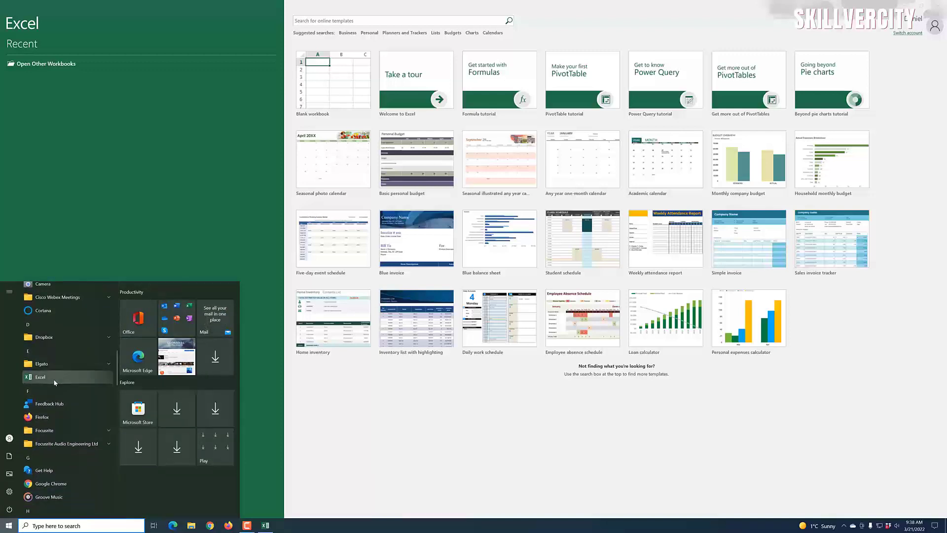
{"action": "left_click", "coordinate": [84, 526]}
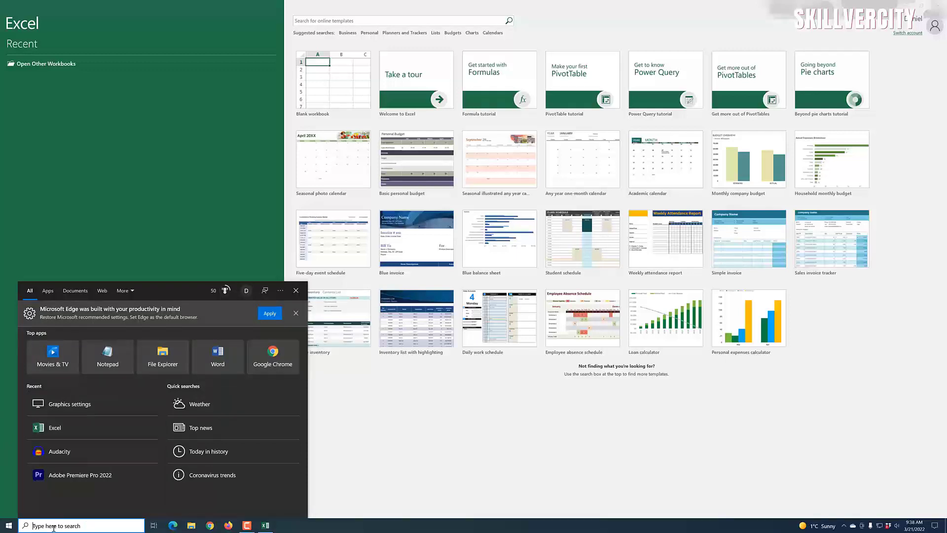
{"action": "type", "text": "excel"}
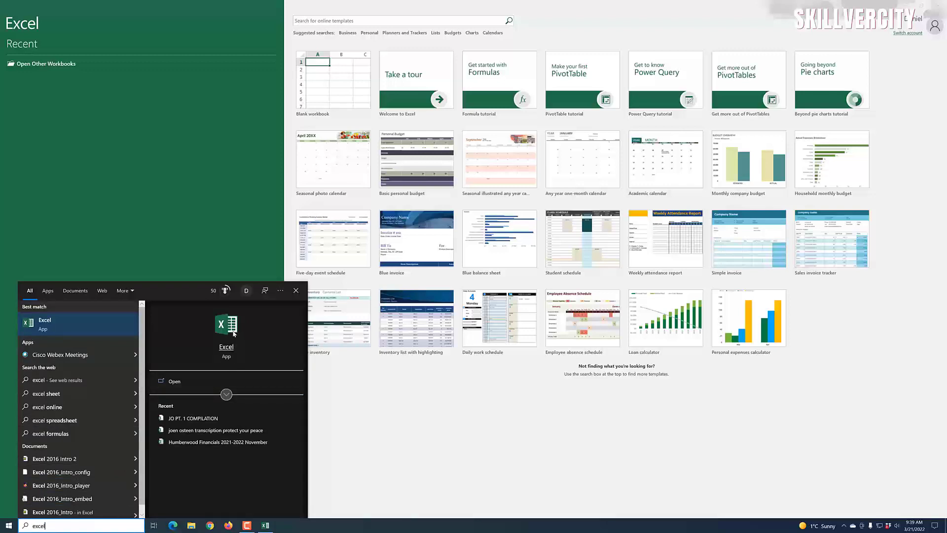
{"action": "left_click", "coordinate": [186, 182]}
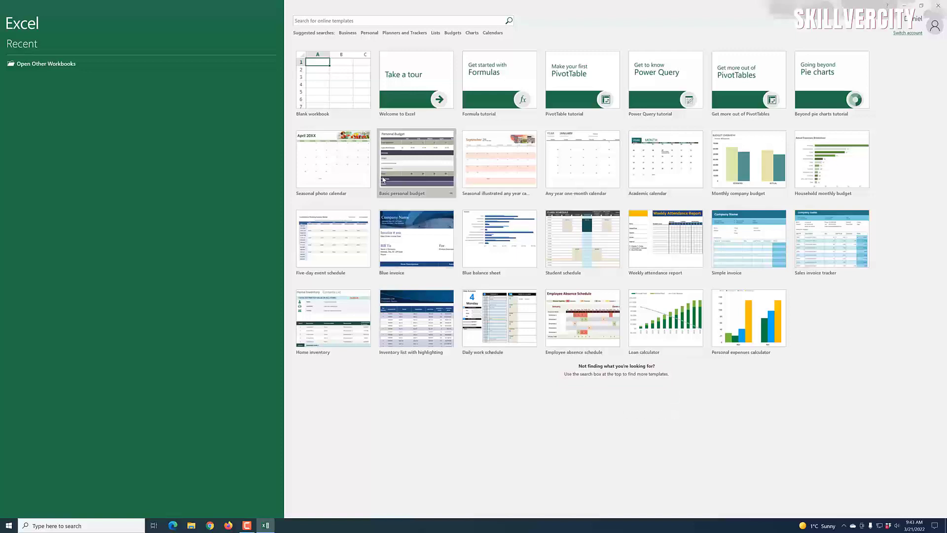
{"action": "left_click", "coordinate": [358, 21]}
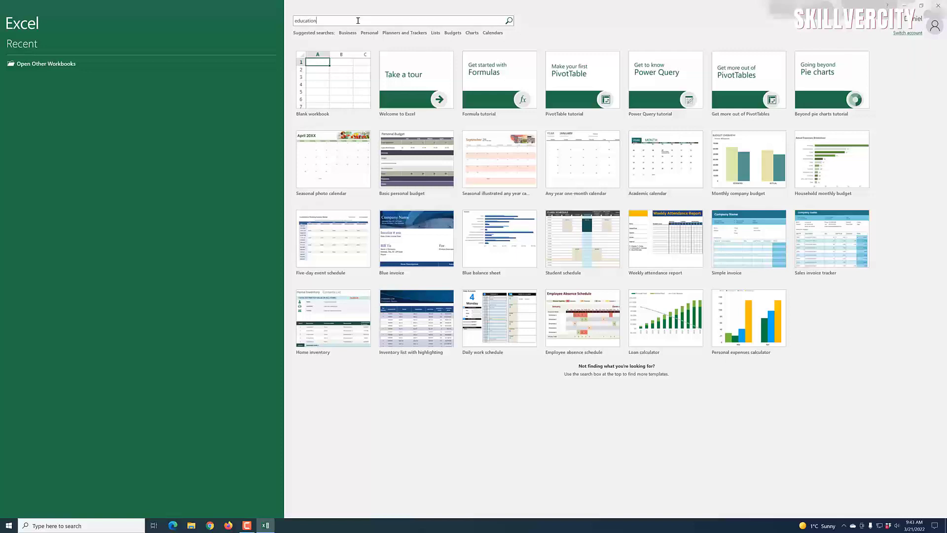
{"action": "left_click", "coordinate": [508, 20]}
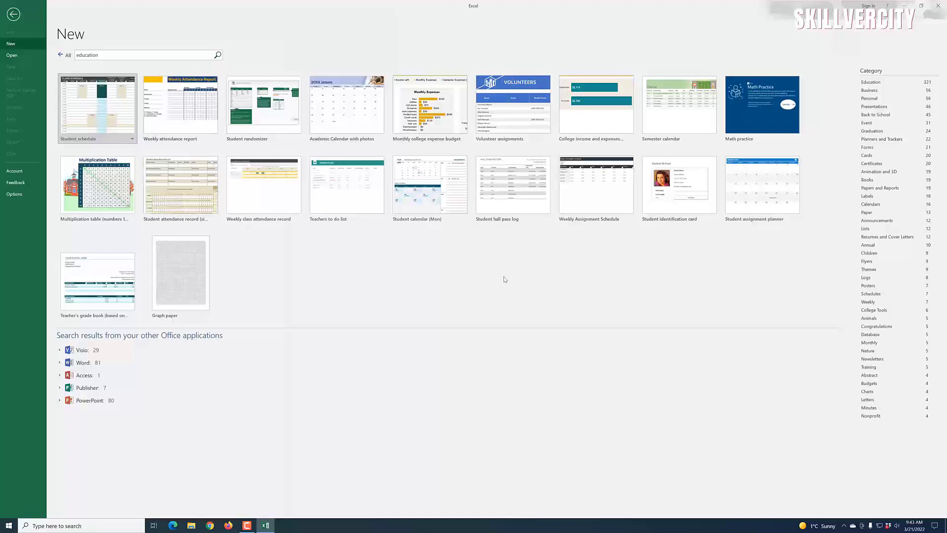
Step: Mark the Semester calendar, Weekly attendance report and Student randomizer templates with the screen pen
{"action": "left_click", "coordinate": [246, 525]}
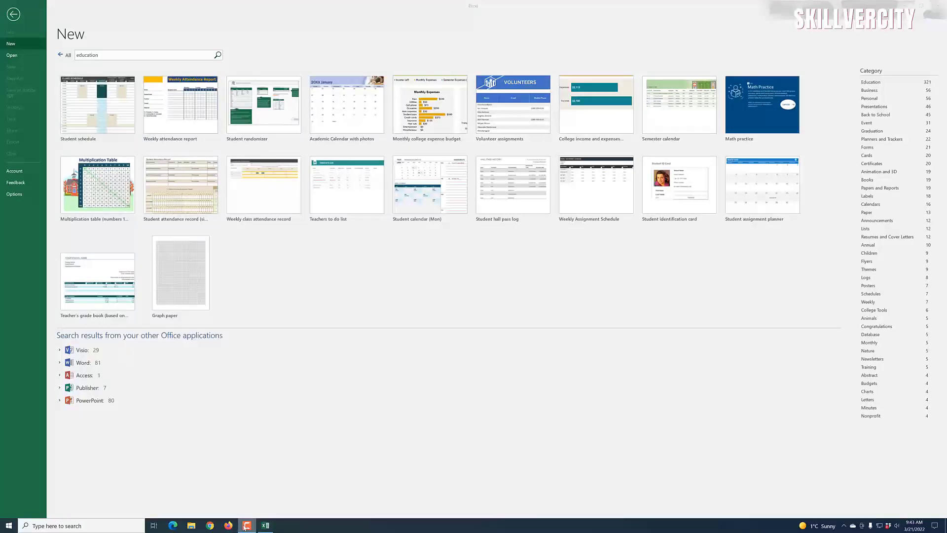
{"action": "mouse_move", "coordinate": [642, 71]}
{"action": "left_mouse_down"}
{"action": "mouse_move", "coordinate": [722, 151]}
{"action": "mouse_move", "coordinate": [640, 70]}
{"action": "left_mouse_up"}
{"action": "mouse_move", "coordinate": [140, 68]}
{"action": "left_mouse_down"}
{"action": "mouse_move", "coordinate": [180, 149]}
{"action": "mouse_move", "coordinate": [184, 68]}
{"action": "mouse_move", "coordinate": [139, 67]}
{"action": "left_mouse_up"}
{"action": "mouse_move", "coordinate": [222, 66]}
{"action": "left_mouse_down"}
{"action": "mouse_move", "coordinate": [264, 146]}
{"action": "mouse_move", "coordinate": [307, 67]}
{"action": "mouse_move", "coordinate": [223, 67]}
{"action": "left_mouse_up"}
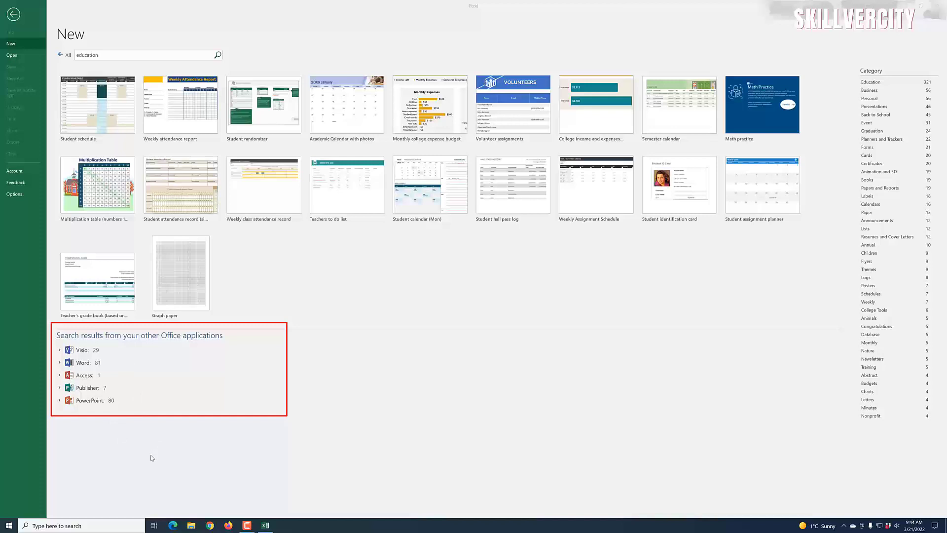
Step: Expand the Visio, Word, Access, Publisher and PowerPoint education template groups, then go back to the start page
{"action": "left_click", "coordinate": [60, 351]}
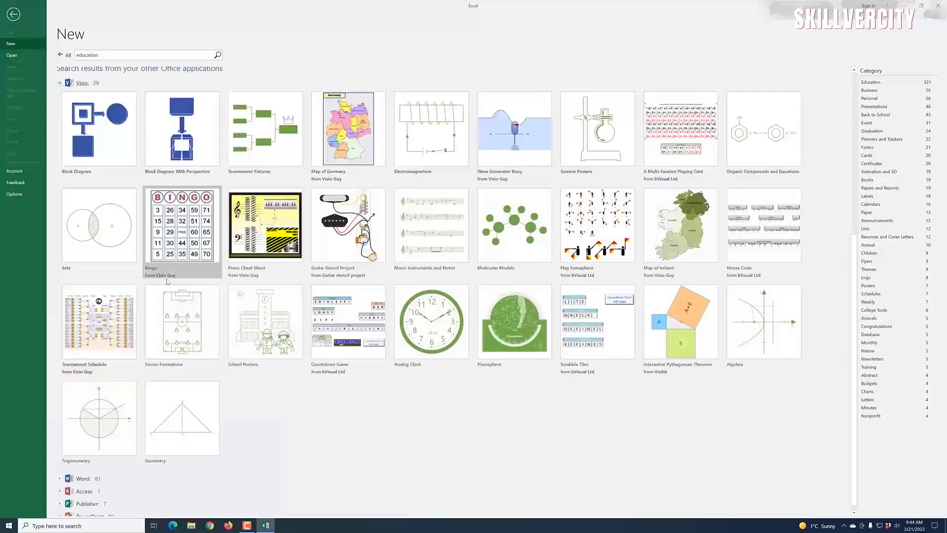
{"action": "scroll", "coordinate": [296, 449], "scroll_direction": "down", "scroll_amount": 1}
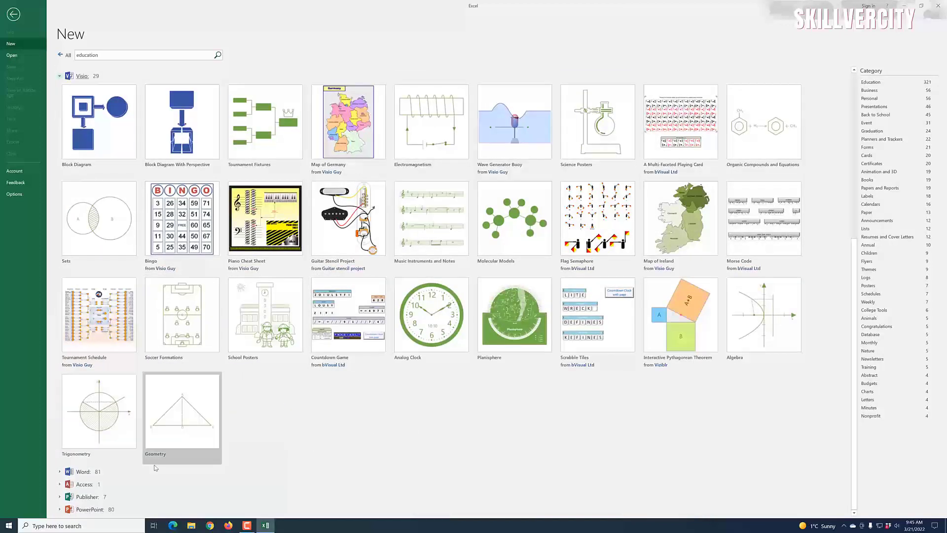
{"action": "left_click", "coordinate": [59, 473]}
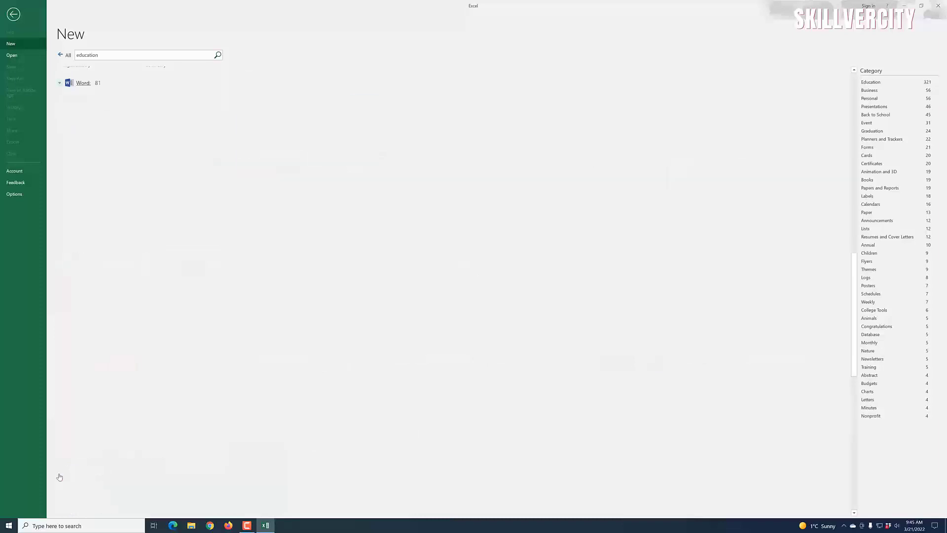
{"action": "scroll", "coordinate": [132, 455], "scroll_direction": "down", "scroll_amount": 1}
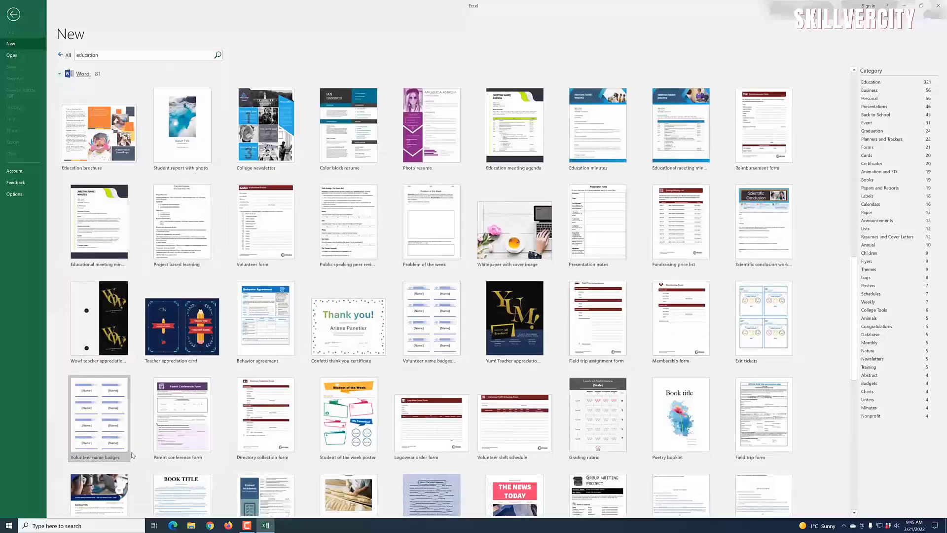
{"action": "scroll", "coordinate": [132, 454], "scroll_direction": "down", "scroll_amount": 10}
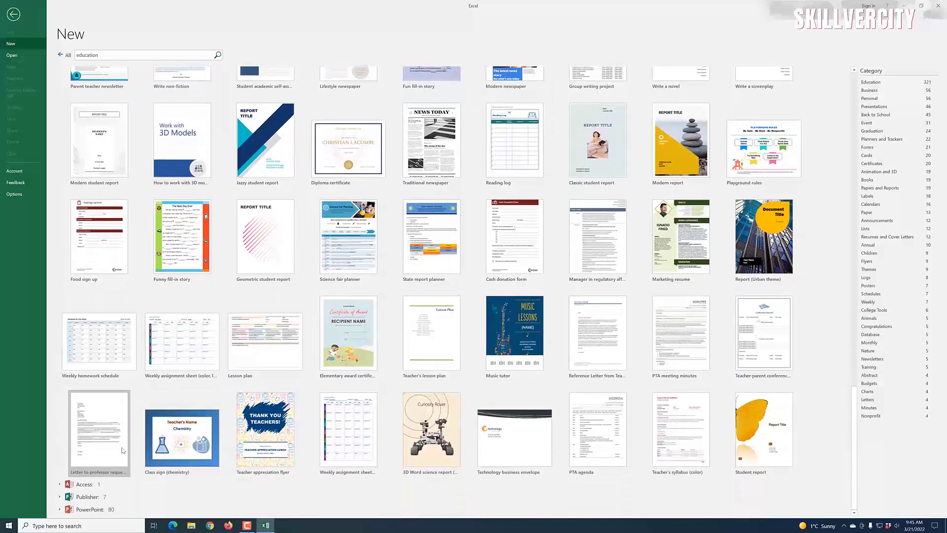
{"action": "left_click", "coordinate": [59, 485]}
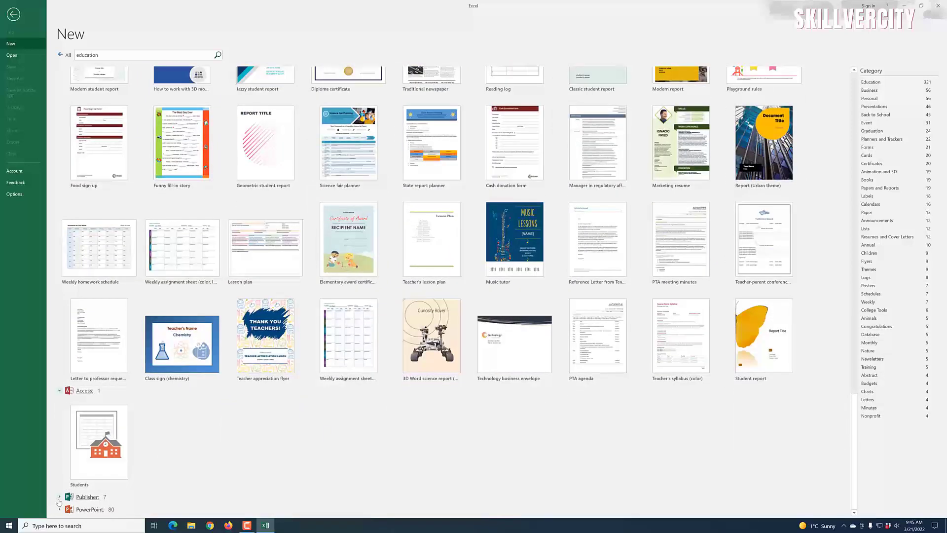
{"action": "left_click", "coordinate": [59, 497]}
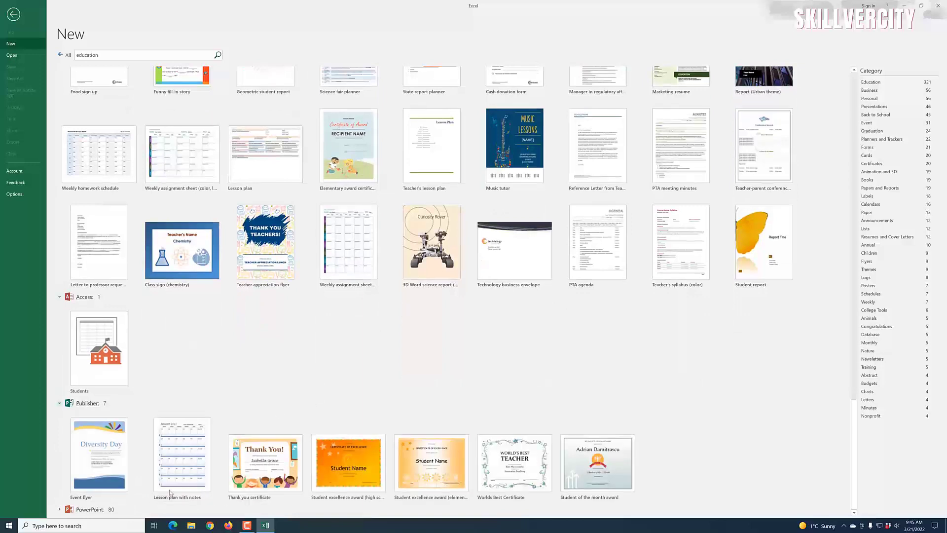
{"action": "left_click", "coordinate": [59, 509]}
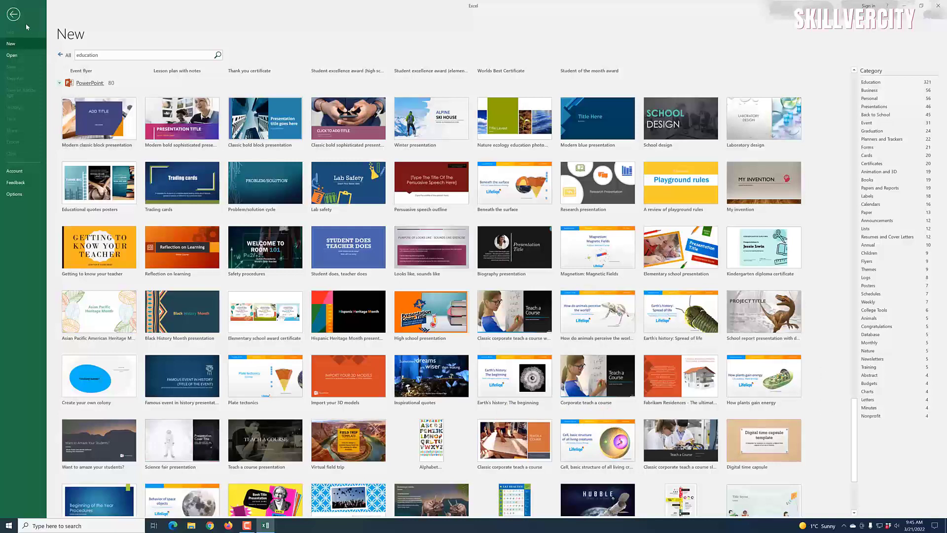
{"action": "left_click", "coordinate": [13, 14]}
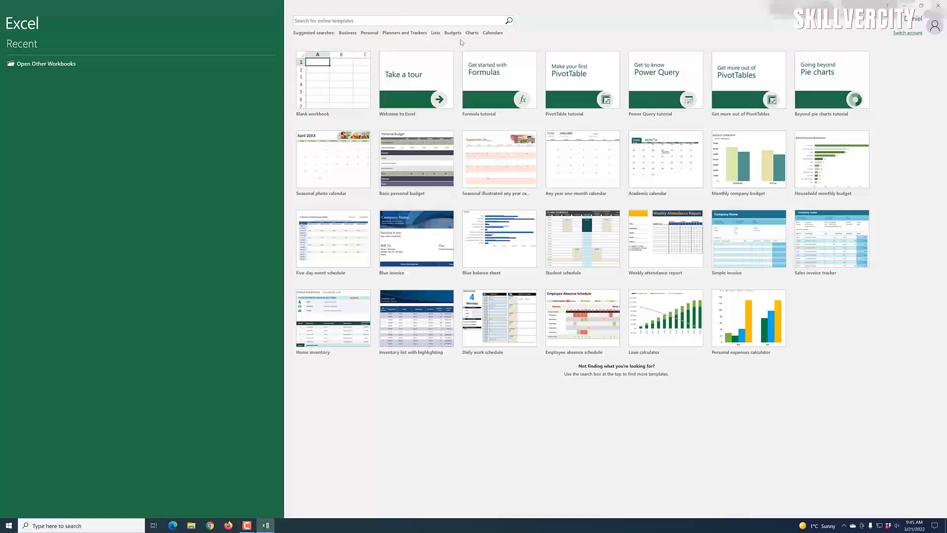
Step: Search online templates for Business, return to the start page, and create a blank workbook
{"action": "left_click", "coordinate": [352, 36]}
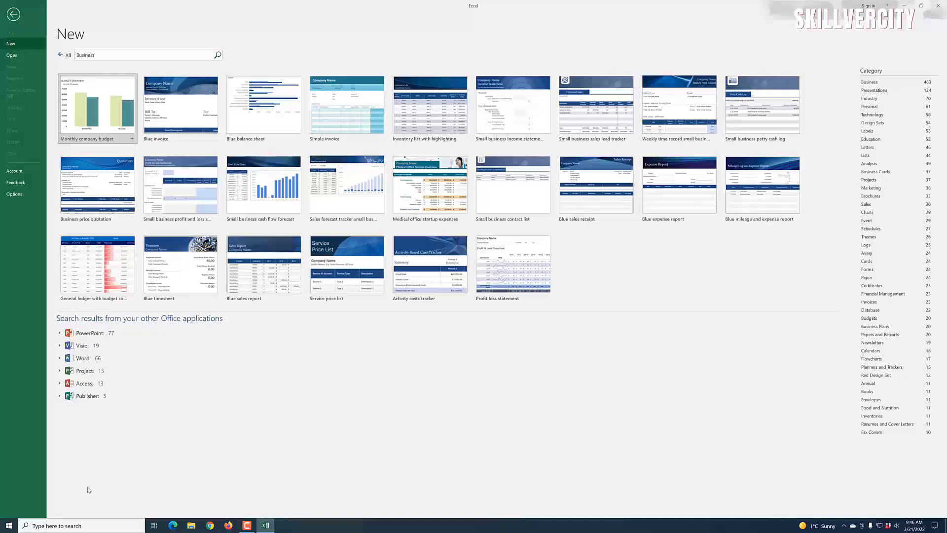
{"action": "left_click", "coordinate": [13, 14]}
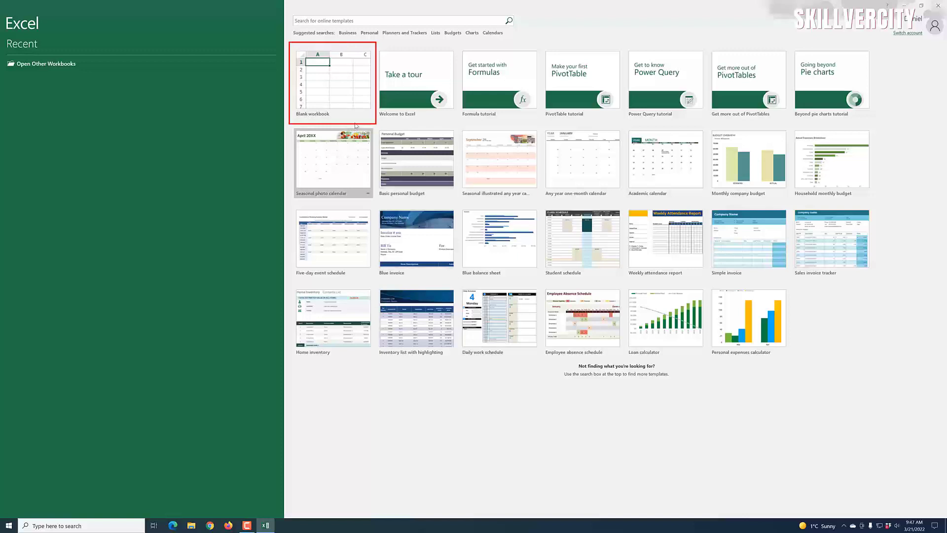
{"action": "left_click", "coordinate": [317, 65]}
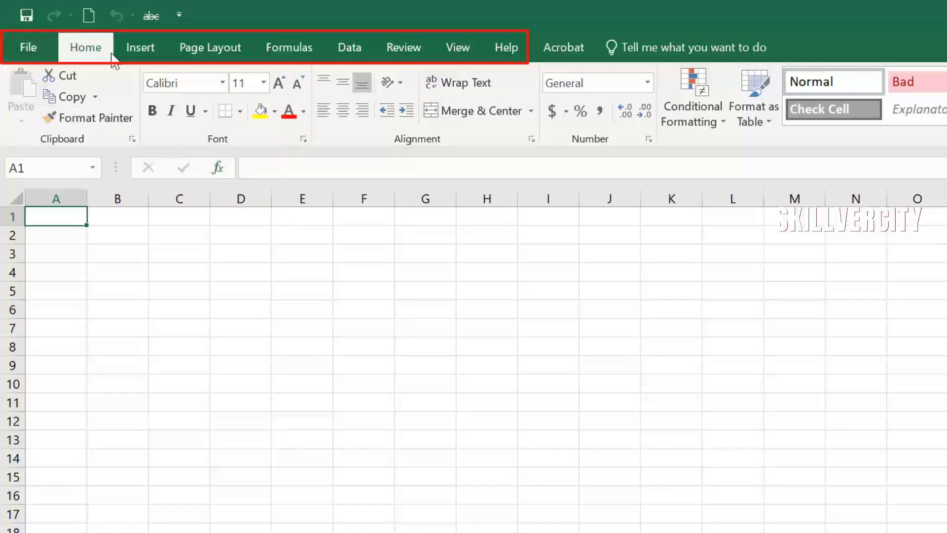
Step: Cycle through the Insert, Page Layout, Formulas, Data, Review, View and Help tabs, returning to Home
{"action": "left_click", "coordinate": [138, 51]}
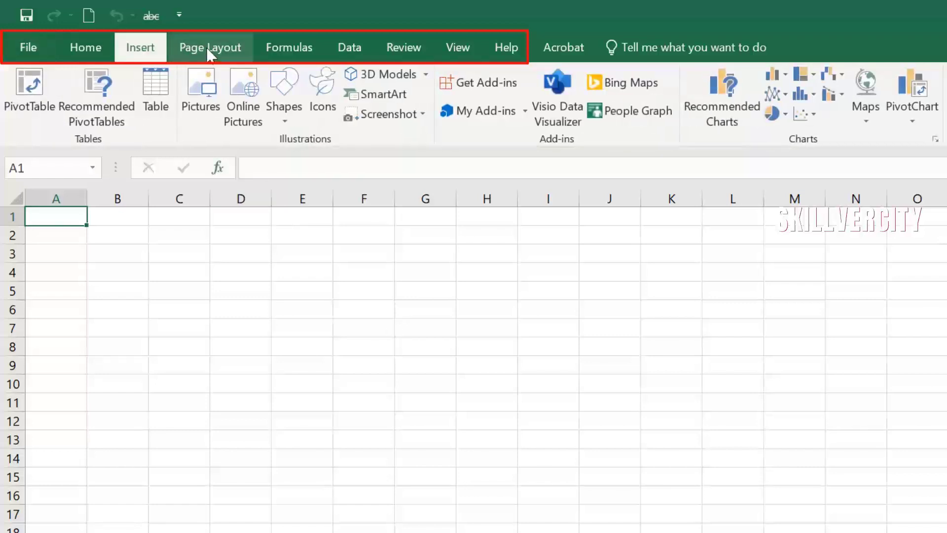
{"action": "left_click", "coordinate": [211, 55]}
{"action": "left_click", "coordinate": [295, 49]}
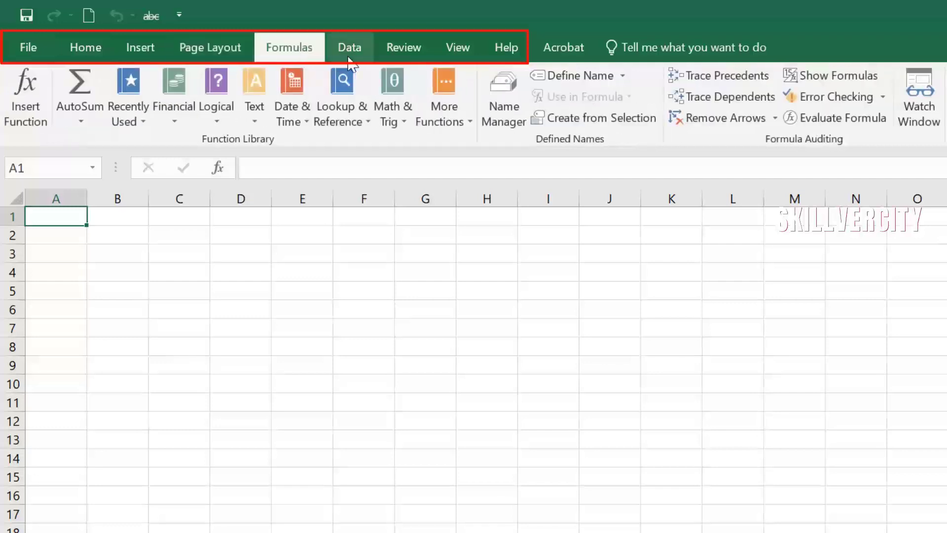
{"action": "left_click", "coordinate": [354, 51]}
{"action": "left_click", "coordinate": [397, 52]}
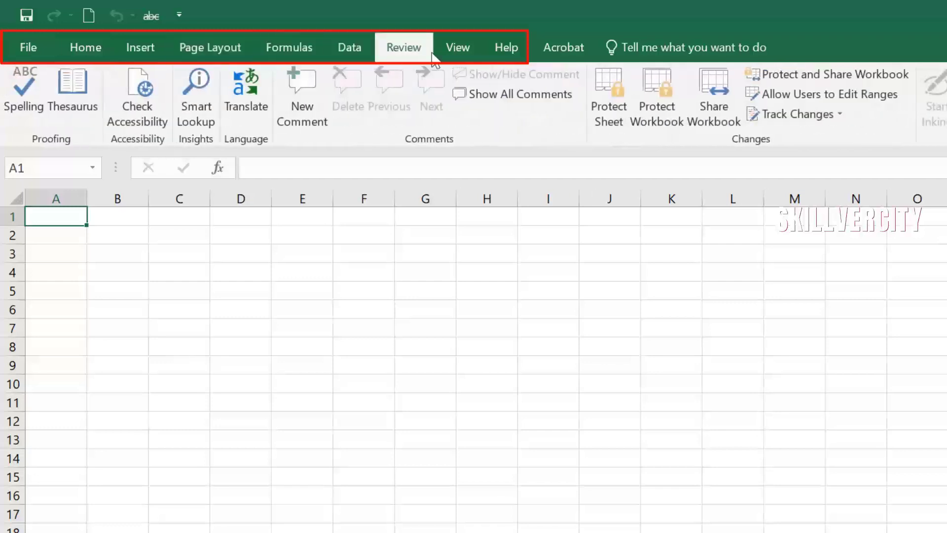
{"action": "left_click", "coordinate": [452, 45]}
{"action": "left_click", "coordinate": [498, 45]}
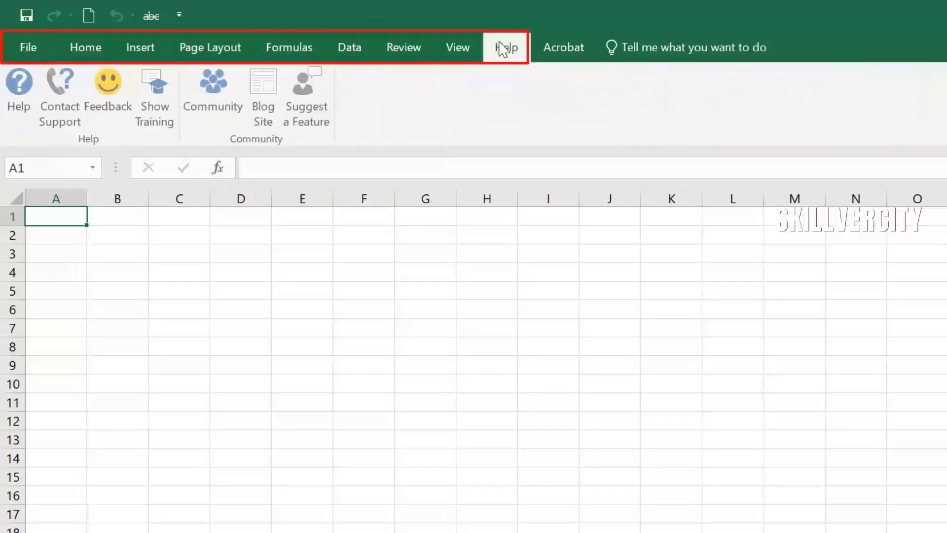
{"action": "left_click", "coordinate": [82, 53]}
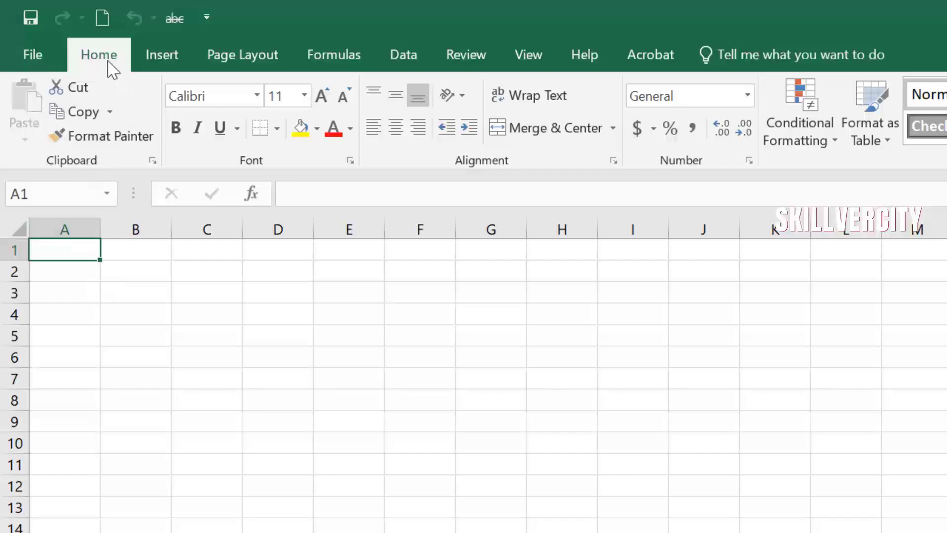
Step: Go through the ribbon tabs again from Insert to View, ending on Help
{"action": "left_click", "coordinate": [167, 66]}
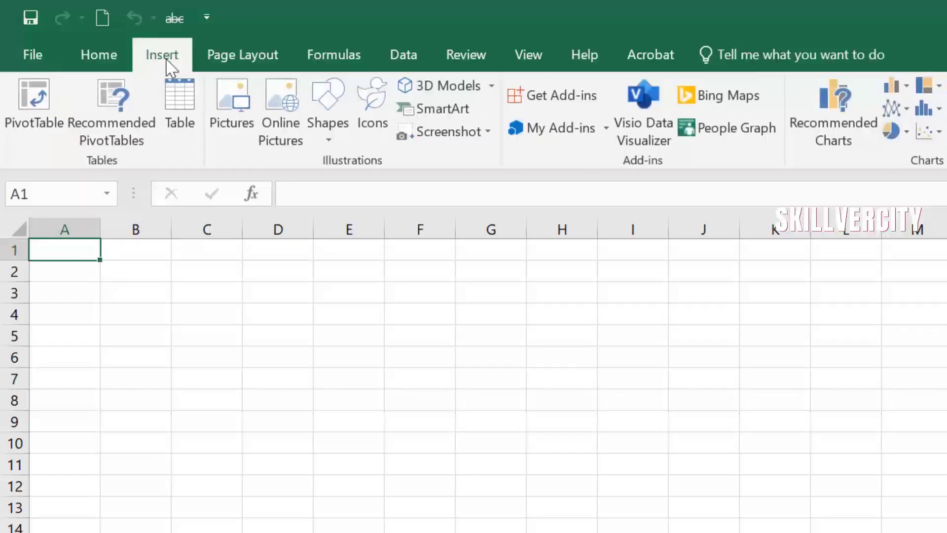
{"action": "left_click", "coordinate": [242, 64]}
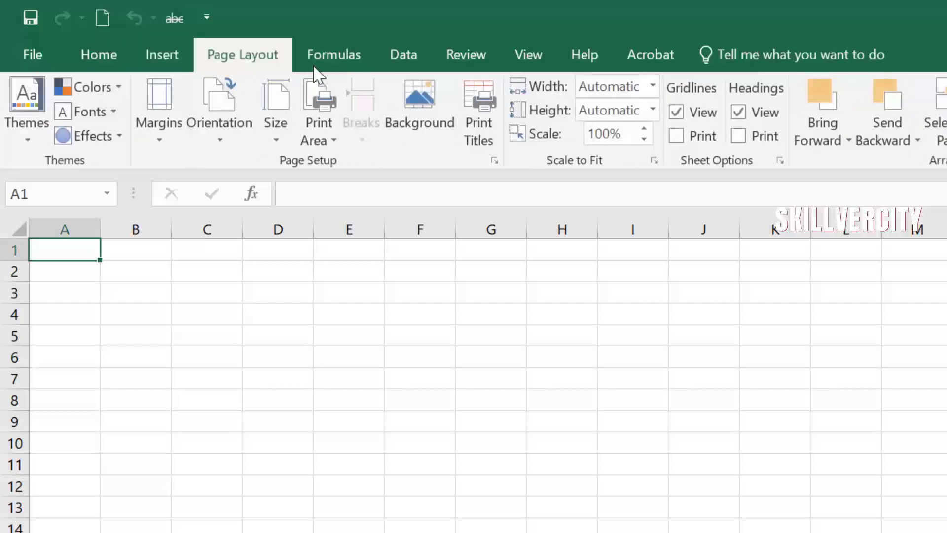
{"action": "left_click", "coordinate": [337, 54]}
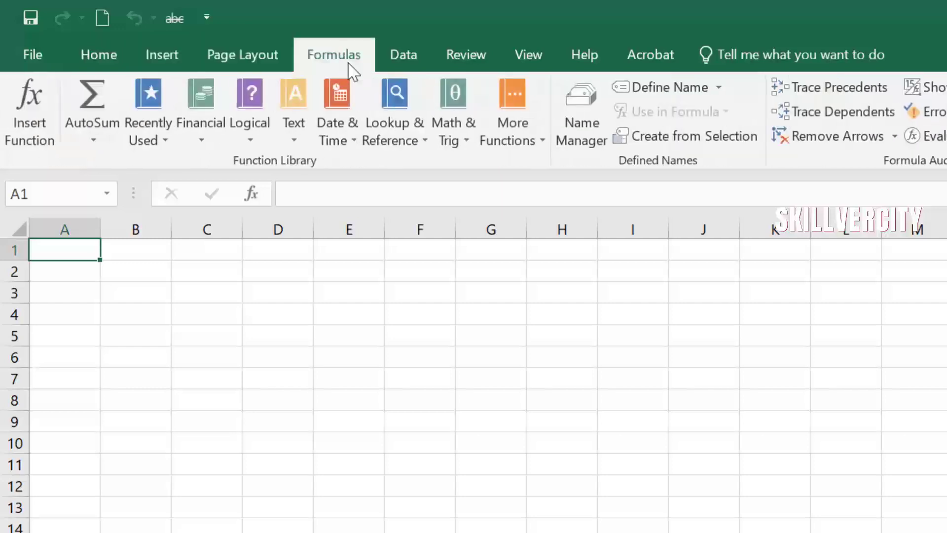
{"action": "left_click", "coordinate": [400, 53]}
{"action": "left_click", "coordinate": [465, 52]}
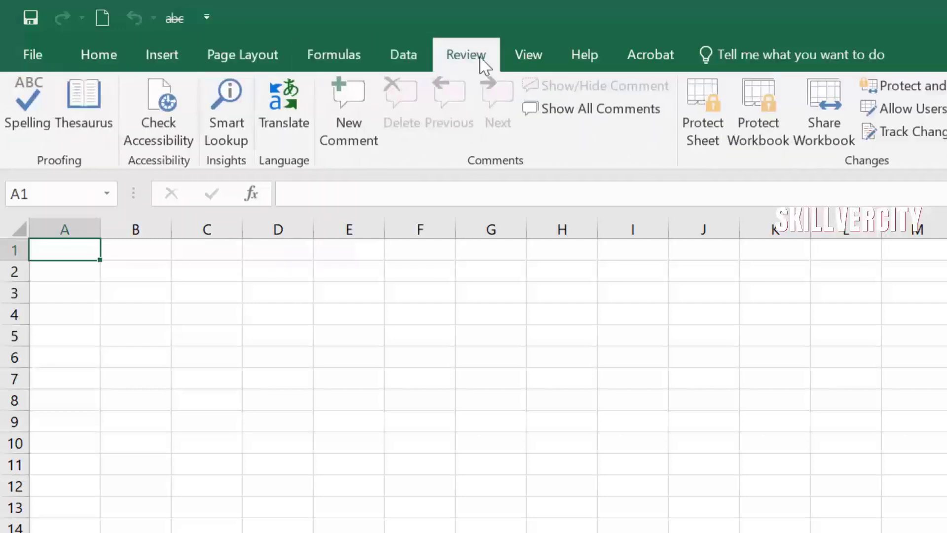
{"action": "left_click", "coordinate": [522, 62]}
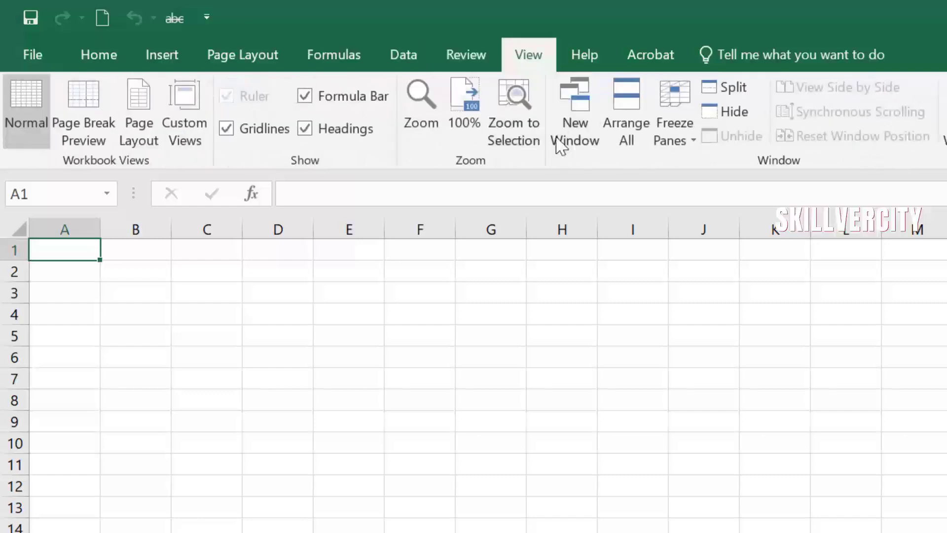
{"action": "left_click", "coordinate": [581, 55]}
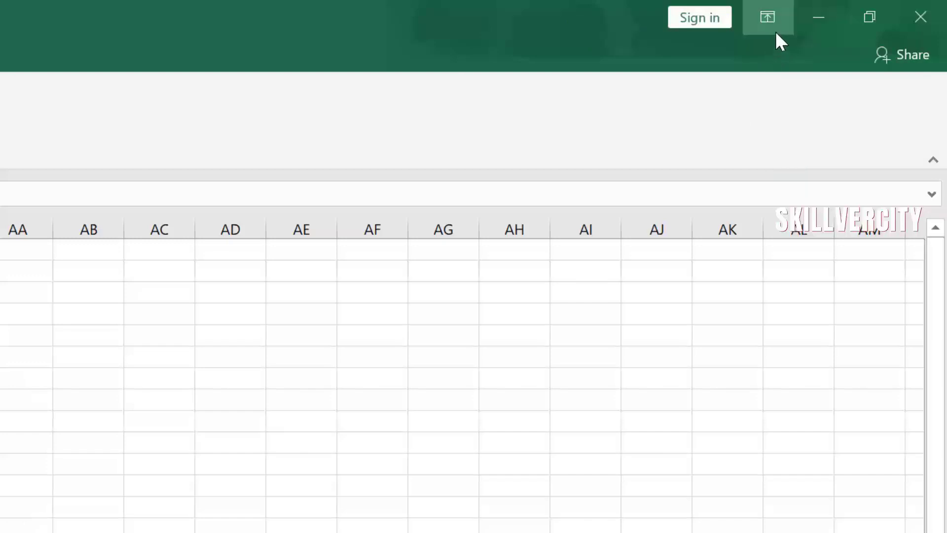
Step: Auto-hide the ribbon, then reveal it temporarily from the top bar
{"action": "left_click", "coordinate": [768, 19]}
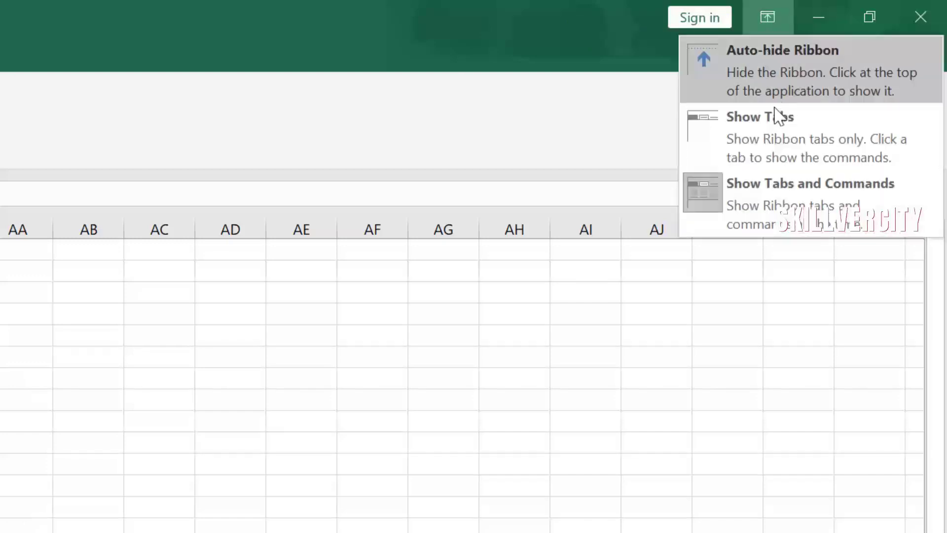
{"action": "left_click", "coordinate": [806, 81]}
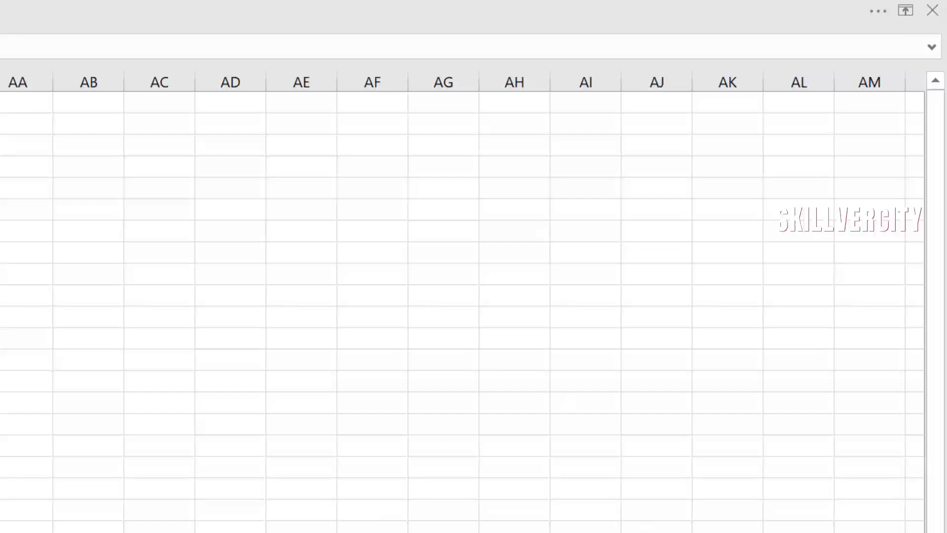
{"action": "left_click", "coordinate": [876, 8]}
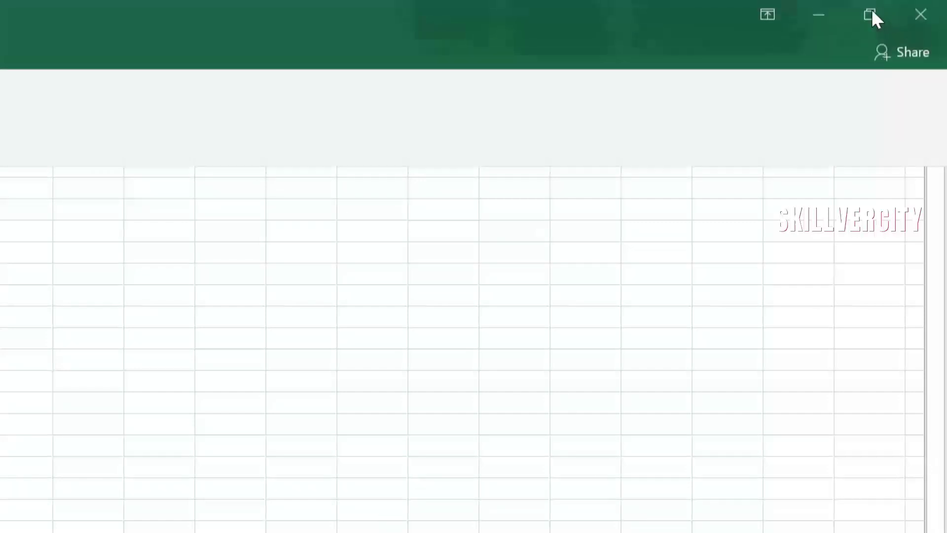
Step: Set the ribbon display back to Show Tabs and Commands
{"action": "left_click", "coordinate": [770, 18]}
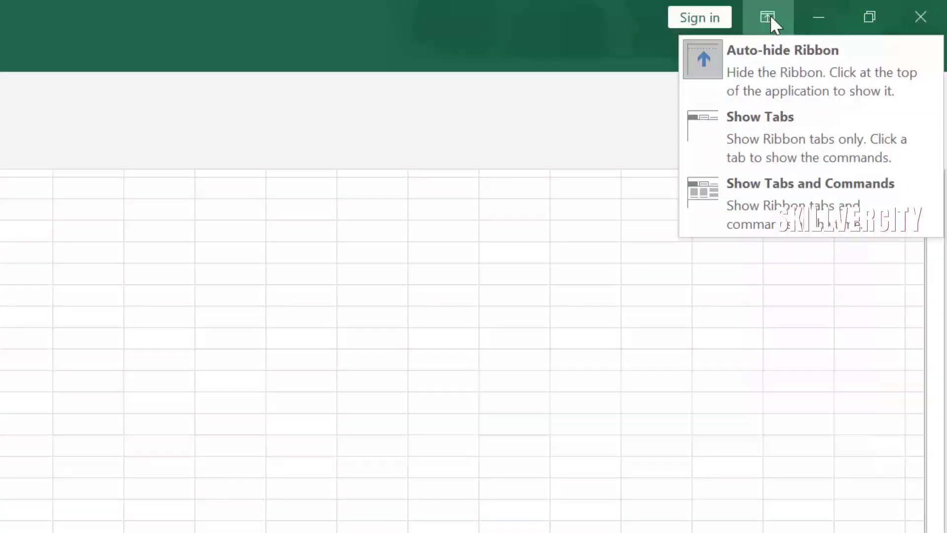
{"action": "left_click", "coordinate": [574, 27]}
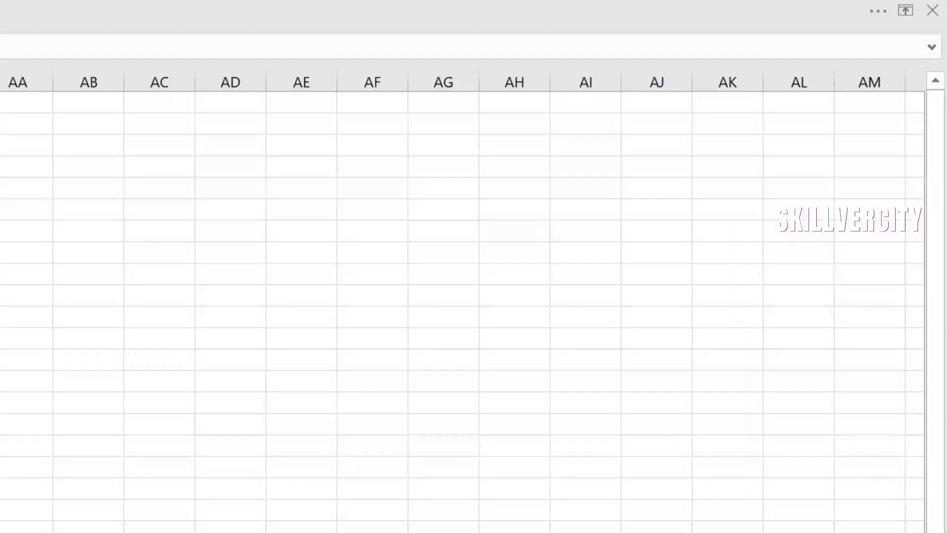
{"action": "mouse_move", "coordinate": [849, 21]}
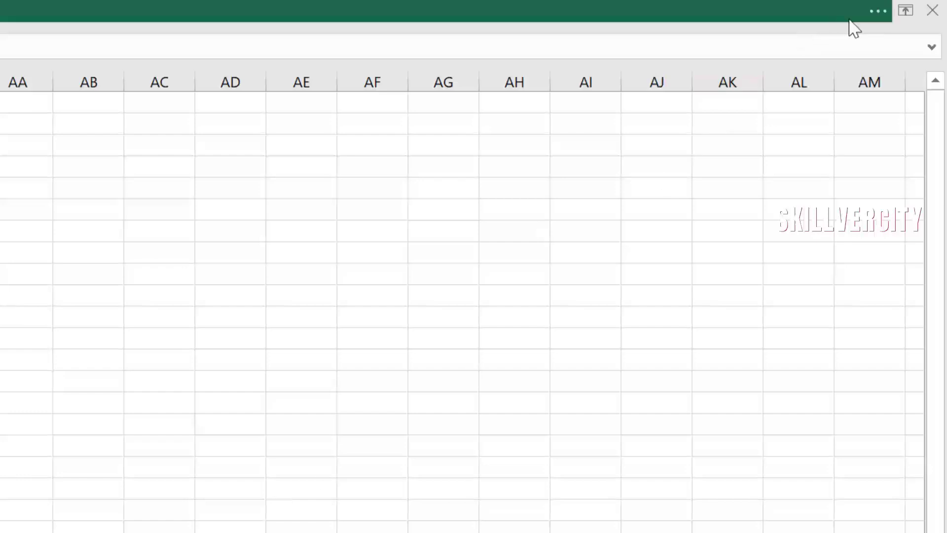
{"action": "left_click", "coordinate": [878, 6]}
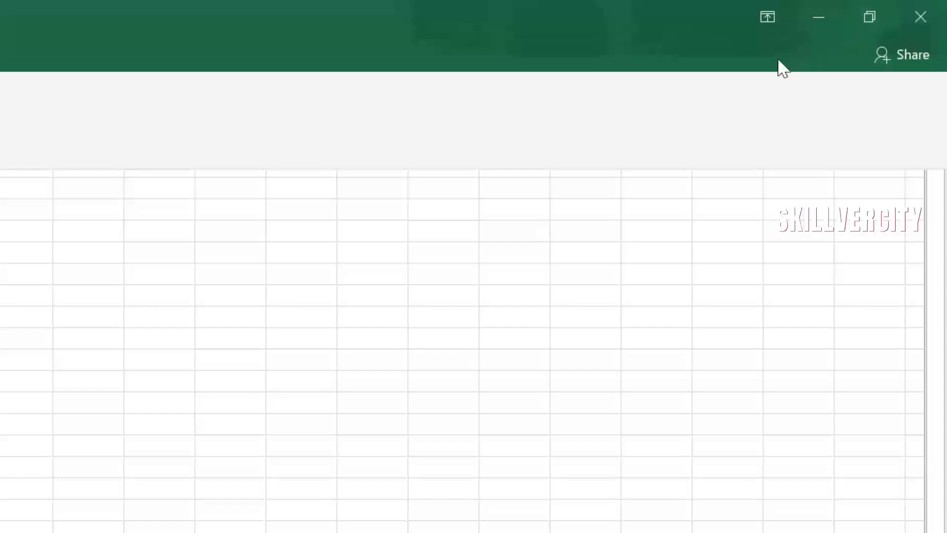
{"action": "left_click", "coordinate": [767, 16]}
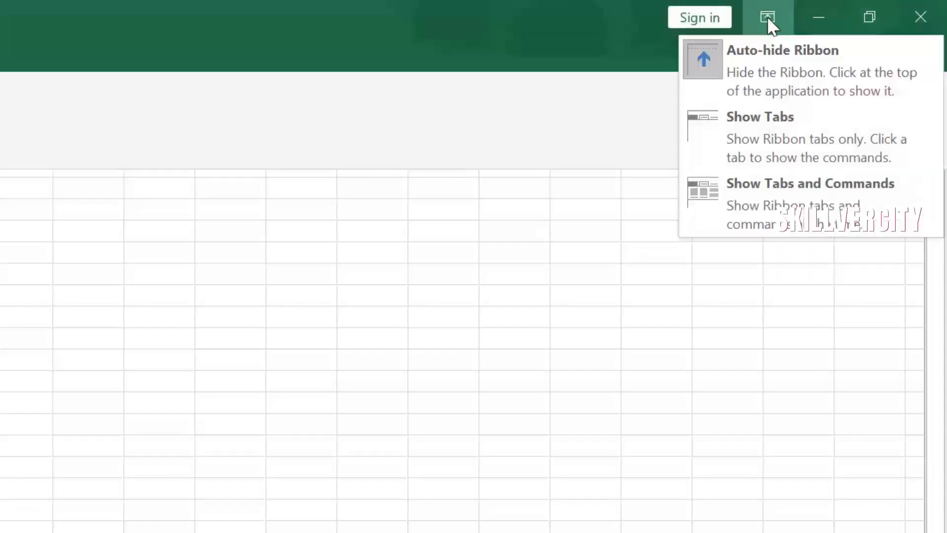
{"action": "left_click", "coordinate": [778, 218]}
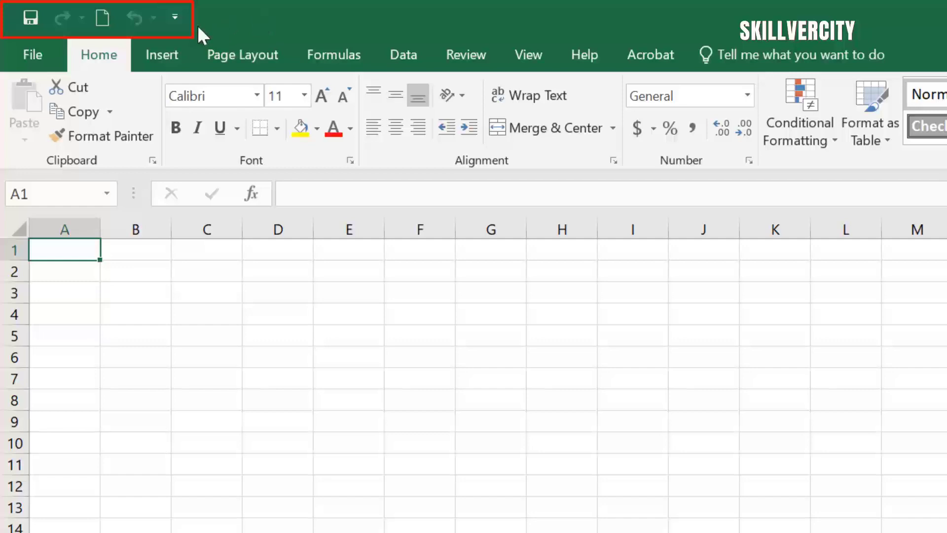
Step: Remove New from the Quick Access Toolbar, then add it back
{"action": "left_click", "coordinate": [181, 17]}
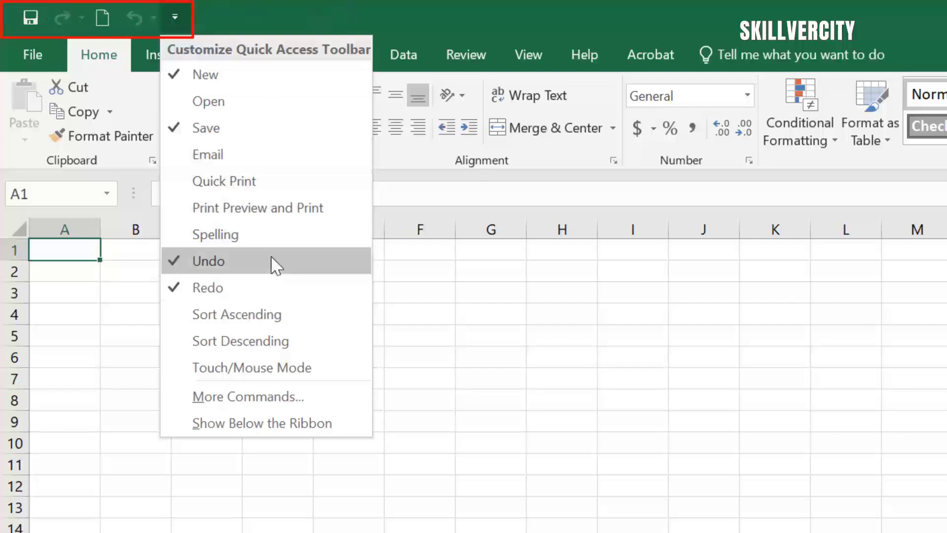
{"action": "left_click", "coordinate": [228, 88]}
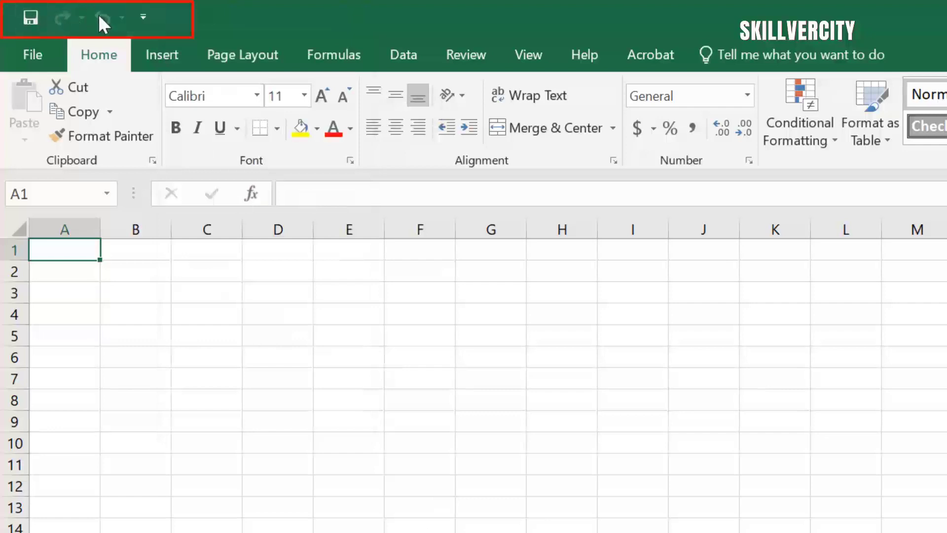
{"action": "left_click", "coordinate": [144, 16]}
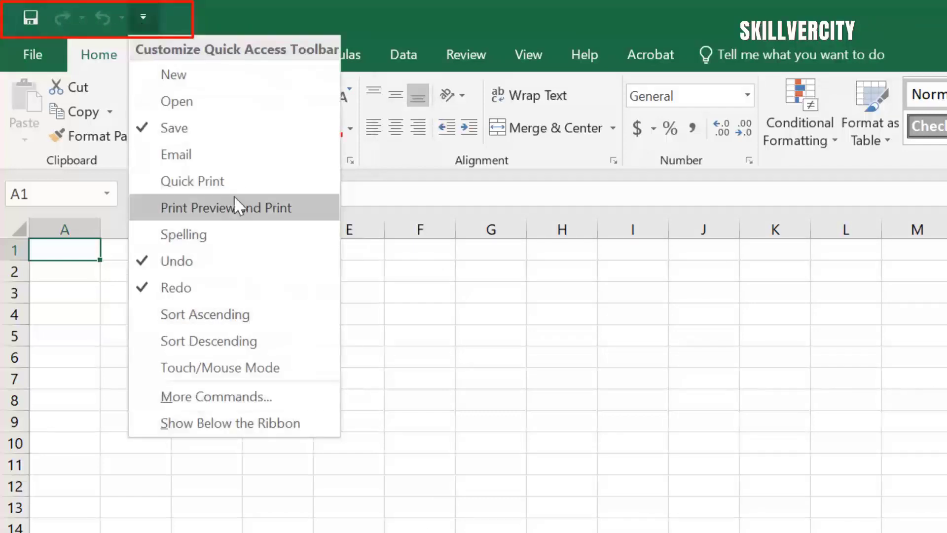
{"action": "left_click", "coordinate": [202, 89]}
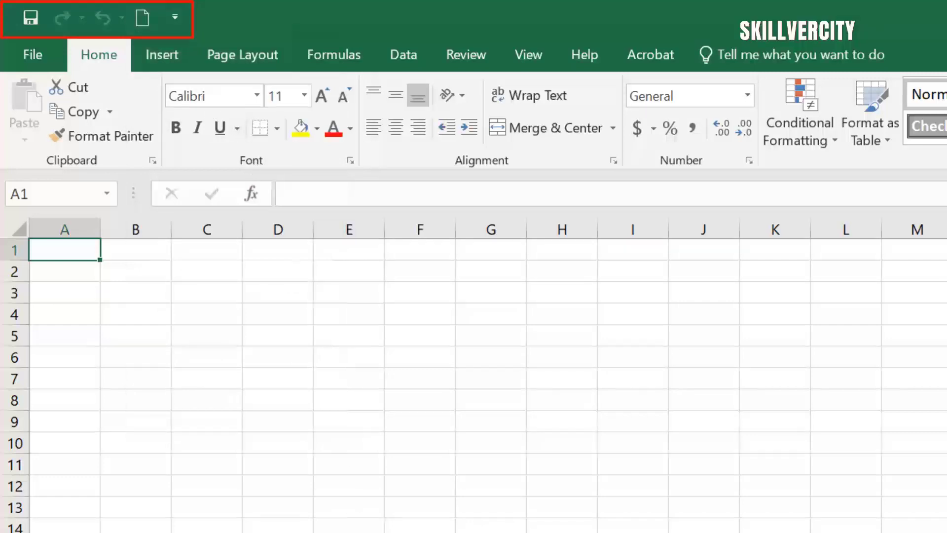
Step: Add and then remove Open on the Quick Access Toolbar, then choose More Commands
{"action": "left_click", "coordinate": [174, 15]}
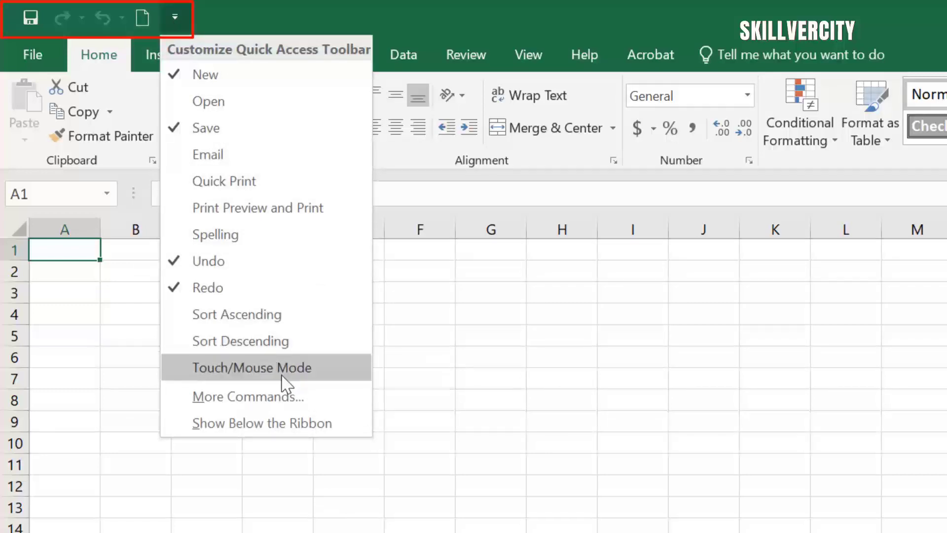
{"action": "left_click", "coordinate": [236, 115]}
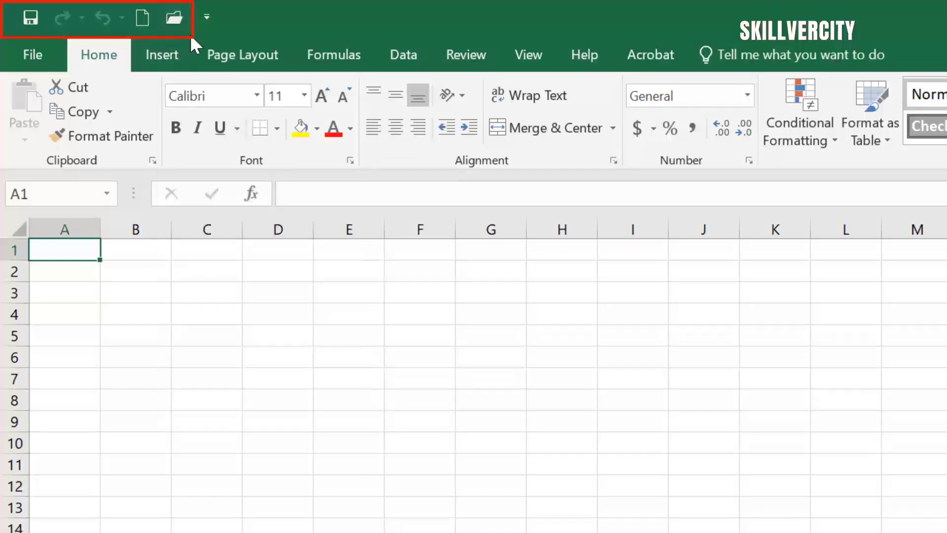
{"action": "left_click", "coordinate": [208, 18]}
{"action": "left_click", "coordinate": [283, 99]}
{"action": "left_click", "coordinate": [175, 15]}
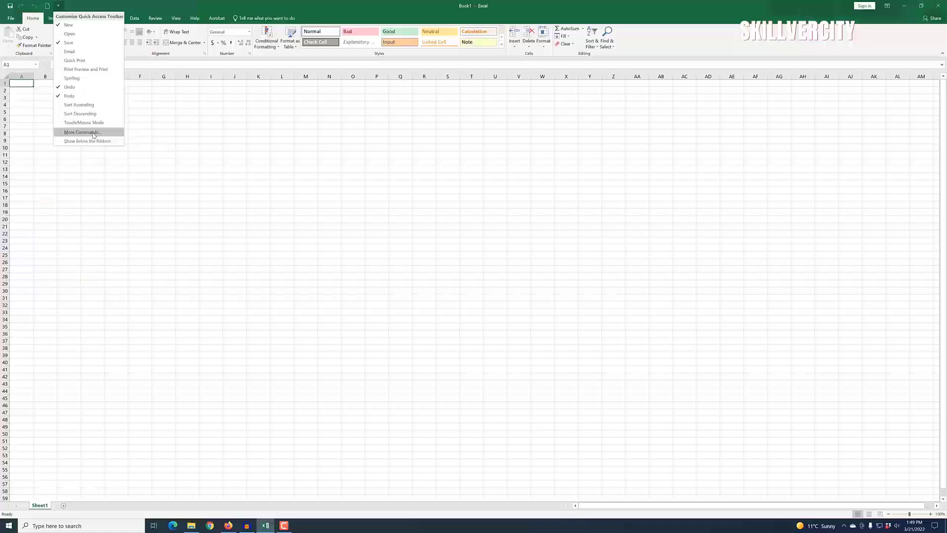
{"action": "left_click", "coordinate": [278, 403]}
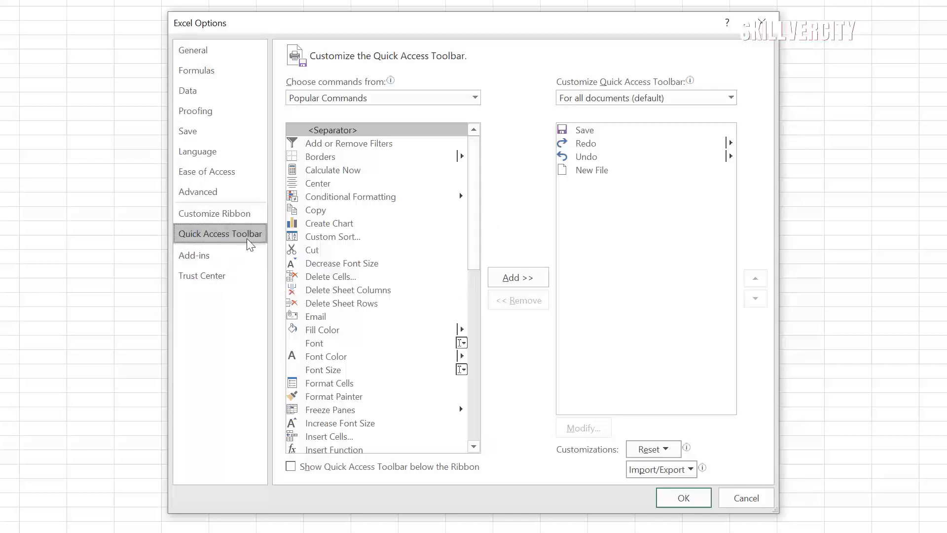
Step: Browse the command list and set Choose commands from to All Commands
{"action": "mouse_move", "coordinate": [474, 177]}
{"action": "left_mouse_down"}
{"action": "mouse_move", "coordinate": [485, 219]}
{"action": "mouse_move", "coordinate": [478, 178]}
{"action": "mouse_move", "coordinate": [484, 388]}
{"action": "left_mouse_up"}
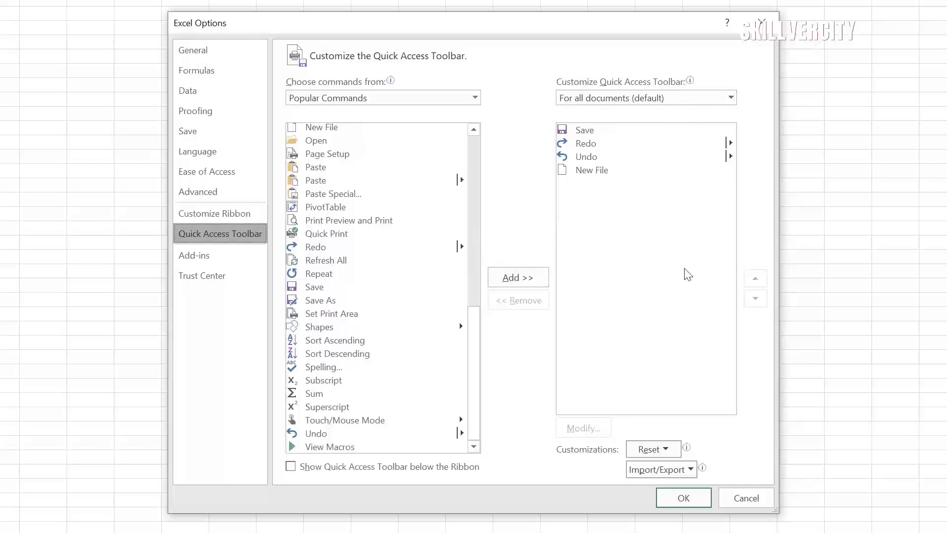
{"action": "left_click_drag", "start_coordinate": [473, 356], "coordinate": [472, 179]}
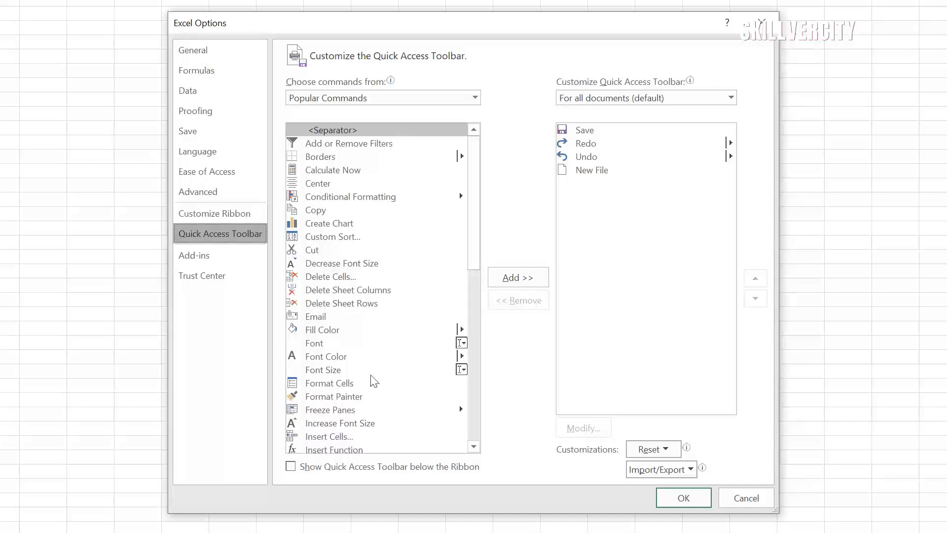
{"action": "left_click_drag", "start_coordinate": [474, 162], "coordinate": [468, 355]}
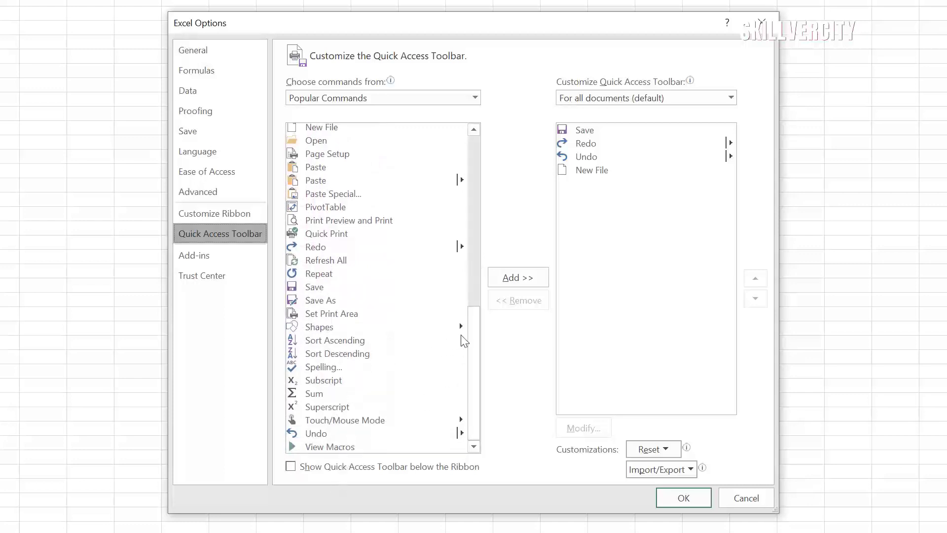
{"action": "scroll", "coordinate": [471, 335], "scroll_direction": "up", "scroll_amount": 8}
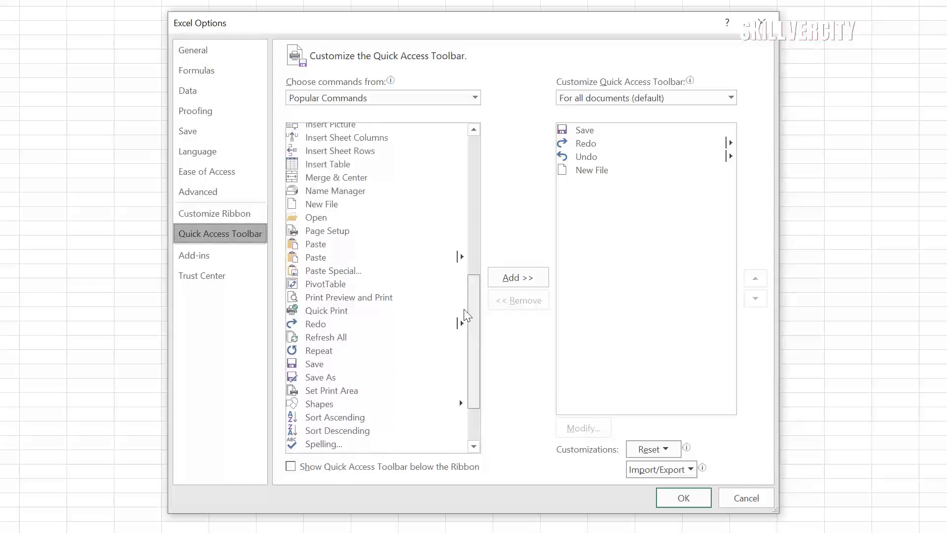
{"action": "left_click_drag", "start_coordinate": [466, 209], "coordinate": [476, 161]}
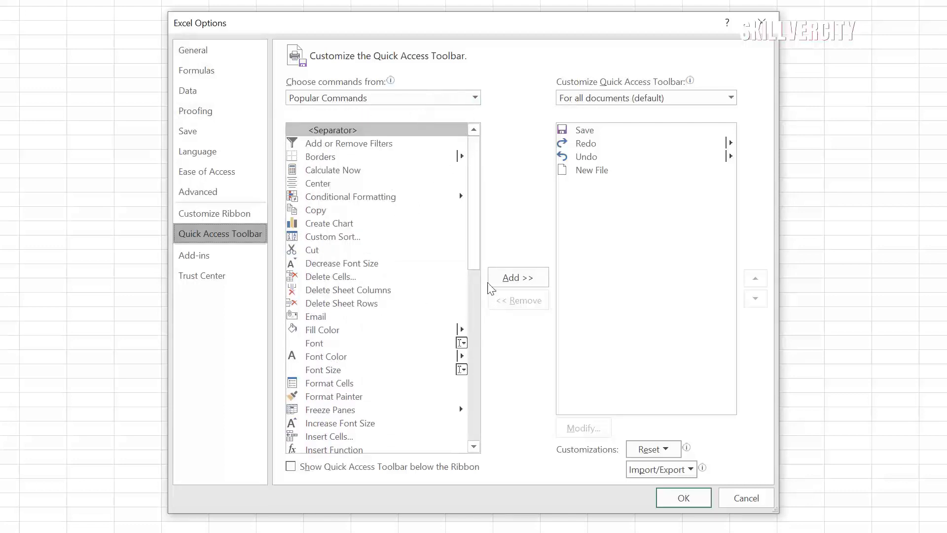
{"action": "mouse_move", "coordinate": [474, 165]}
{"action": "left_mouse_down"}
{"action": "mouse_move", "coordinate": [481, 277]}
{"action": "mouse_move", "coordinate": [472, 309]}
{"action": "mouse_move", "coordinate": [482, 157]}
{"action": "left_mouse_up"}
{"action": "left_click", "coordinate": [475, 98]}
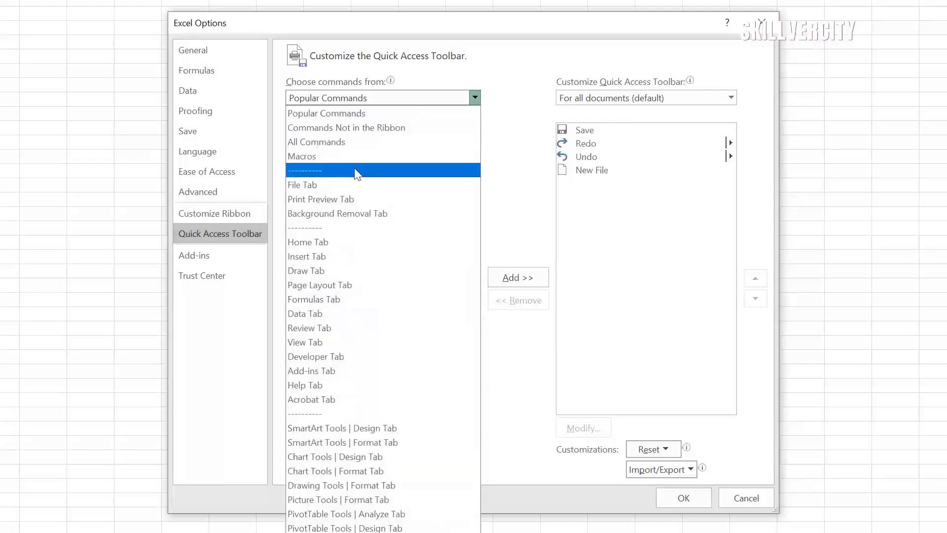
{"action": "left_click", "coordinate": [327, 148]}
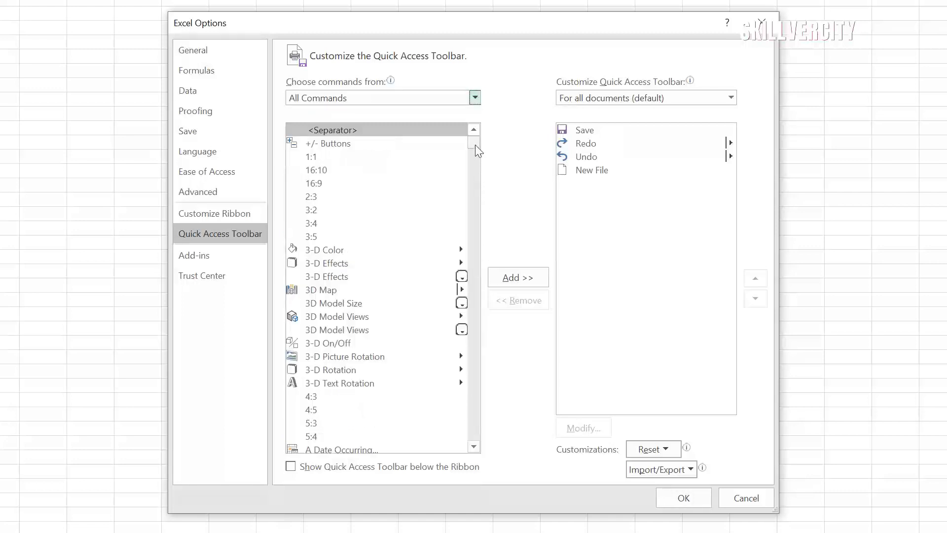
Step: Add Strikethrough to the toolbar commands, remove it, then add it again
{"action": "left_click_drag", "start_coordinate": [475, 144], "coordinate": [473, 404]}
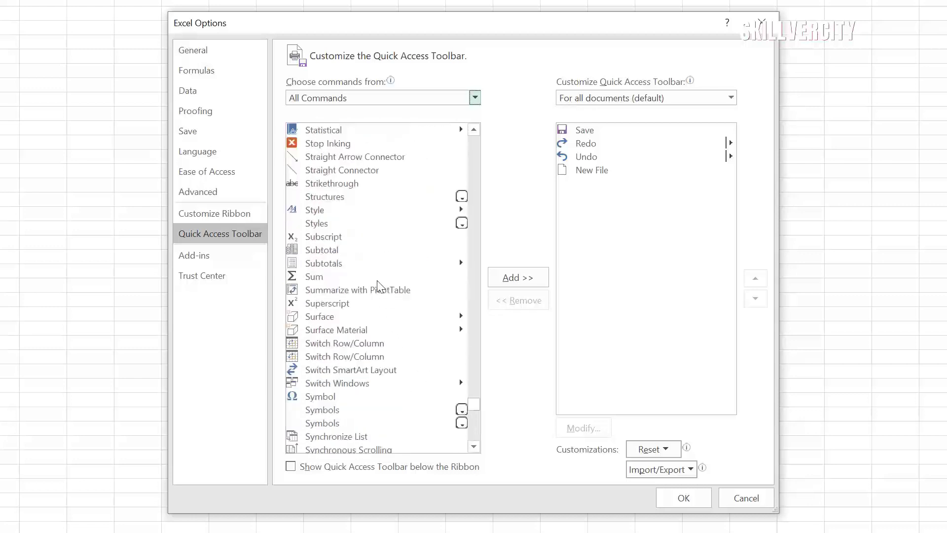
{"action": "left_click", "coordinate": [340, 184]}
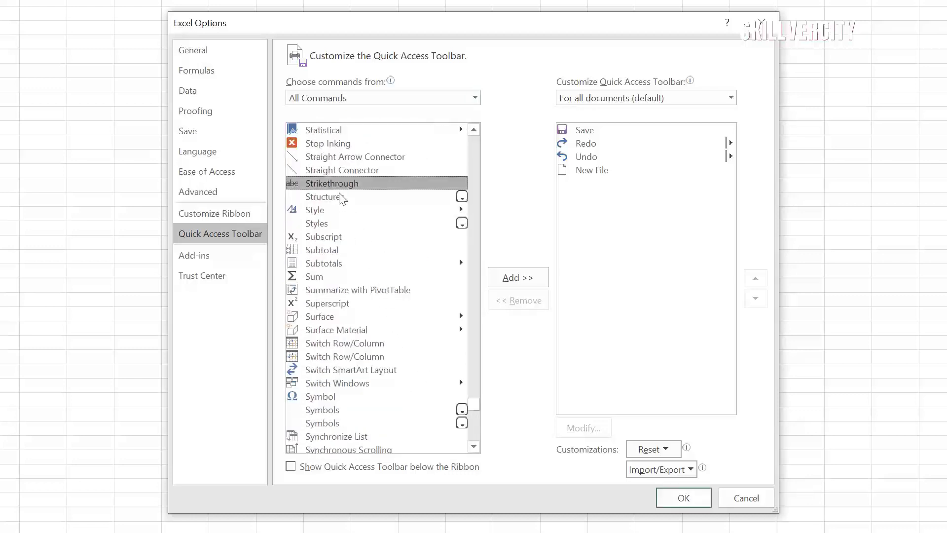
{"action": "left_click", "coordinate": [511, 281]}
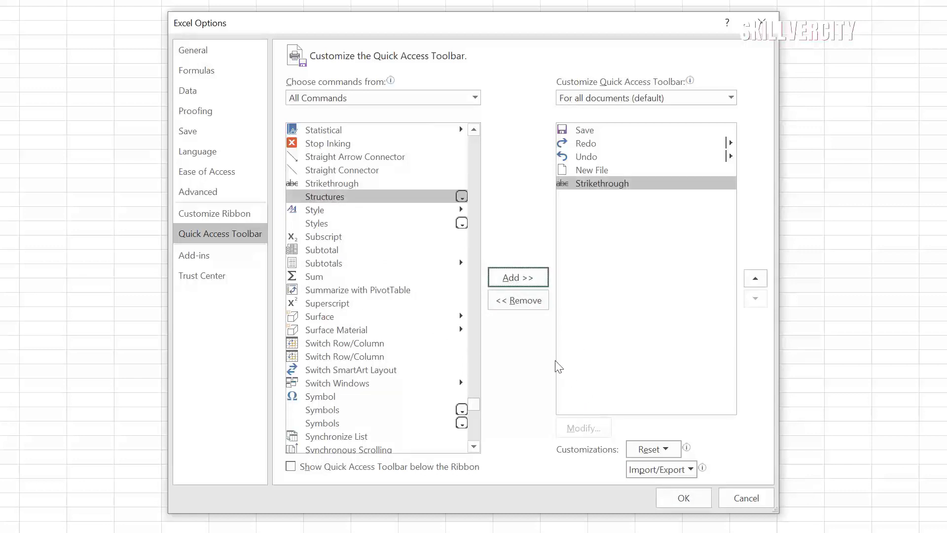
{"action": "left_click", "coordinate": [522, 303]}
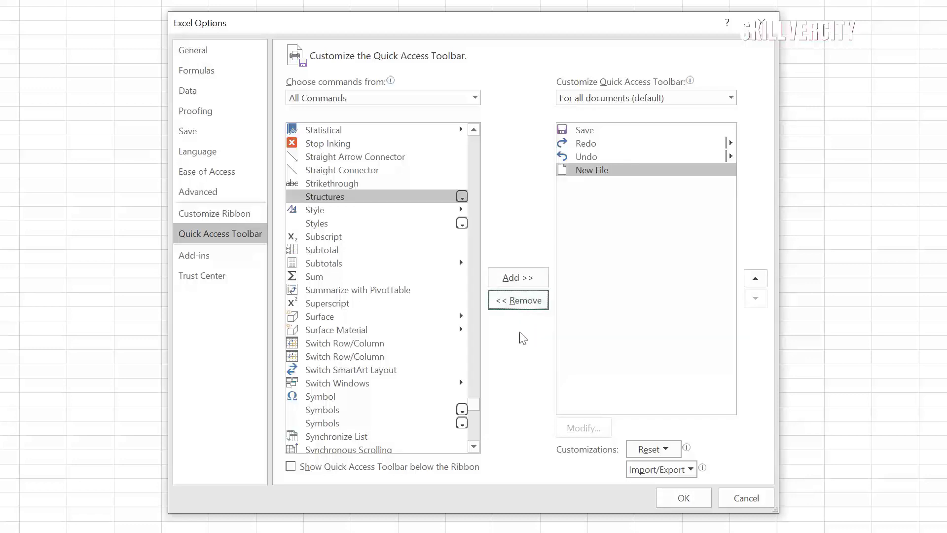
{"action": "left_click", "coordinate": [323, 184]}
{"action": "double_click", "coordinate": [350, 189]}
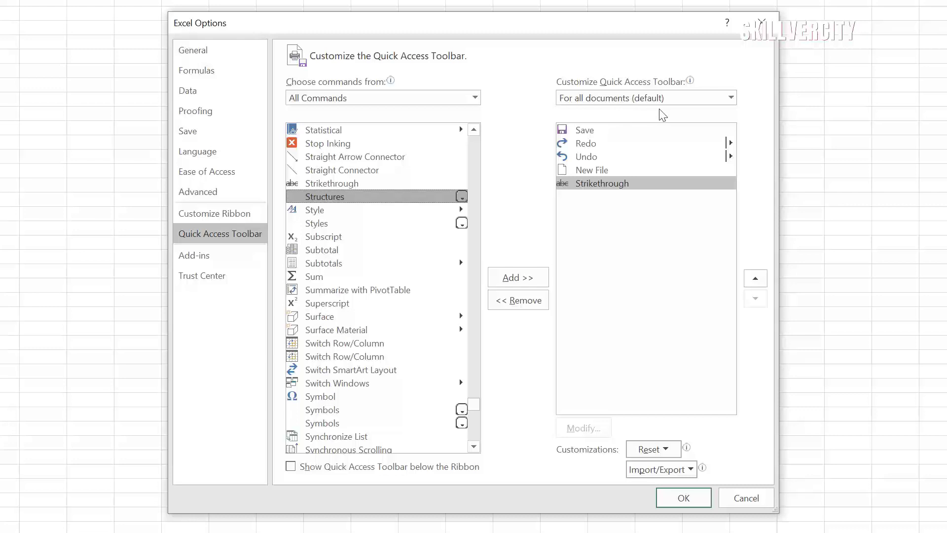
Step: Keep the toolbar customization applying to all documents and confirm with OK
{"action": "left_click", "coordinate": [730, 98]}
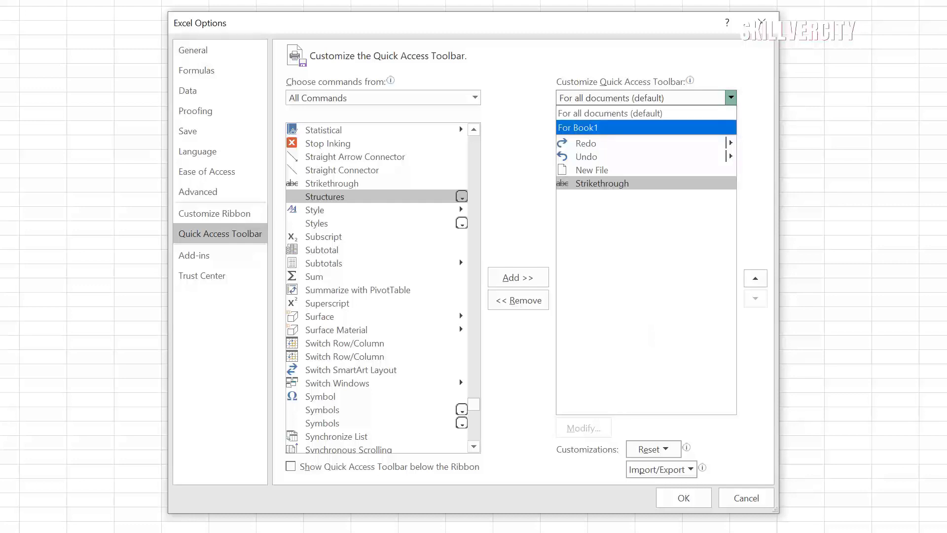
{"action": "left_click", "coordinate": [652, 321]}
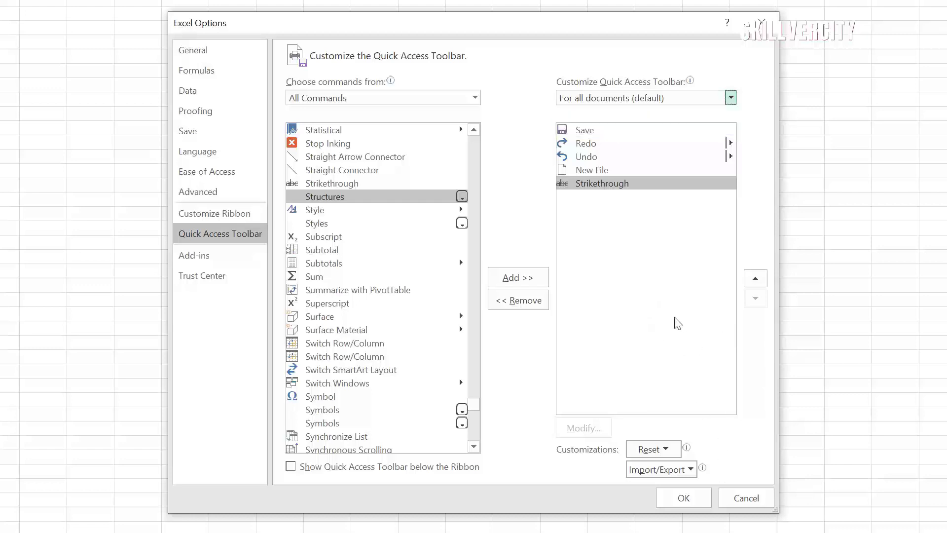
{"action": "left_click", "coordinate": [684, 498]}
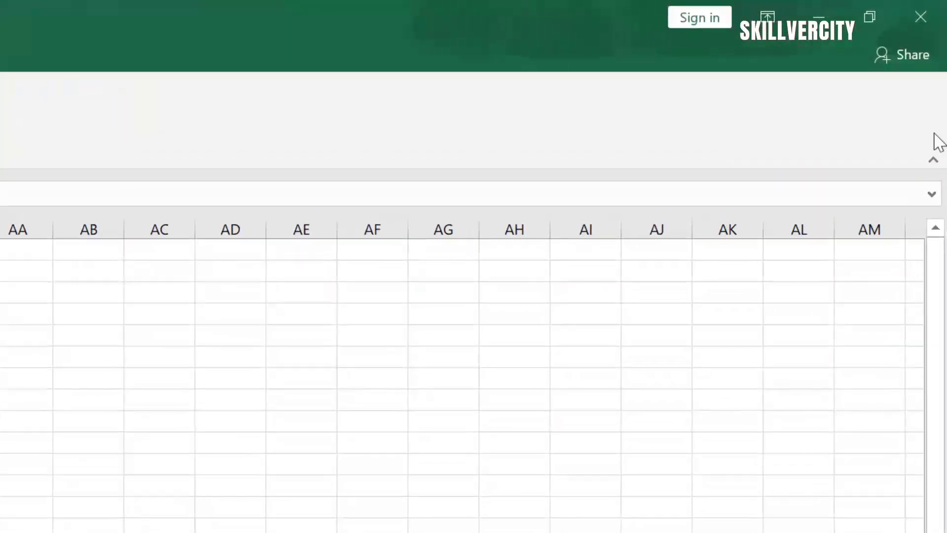
{"action": "left_click", "coordinate": [904, 54]}
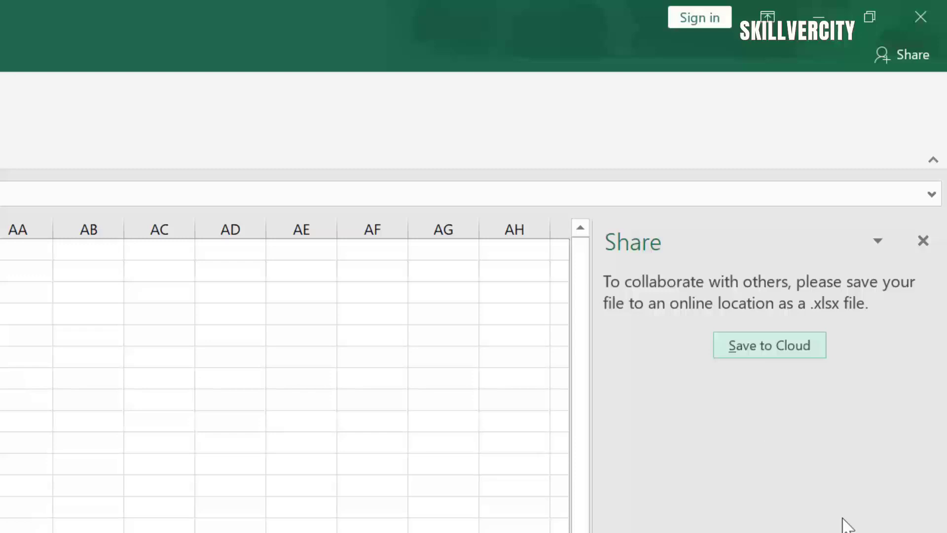
{"action": "left_click", "coordinate": [907, 55]}
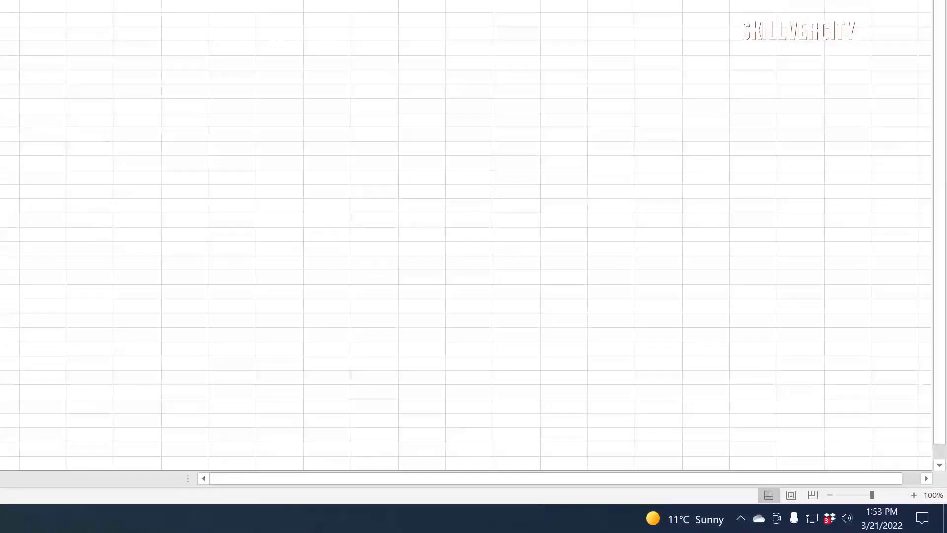
{"action": "left_click", "coordinate": [789, 499]}
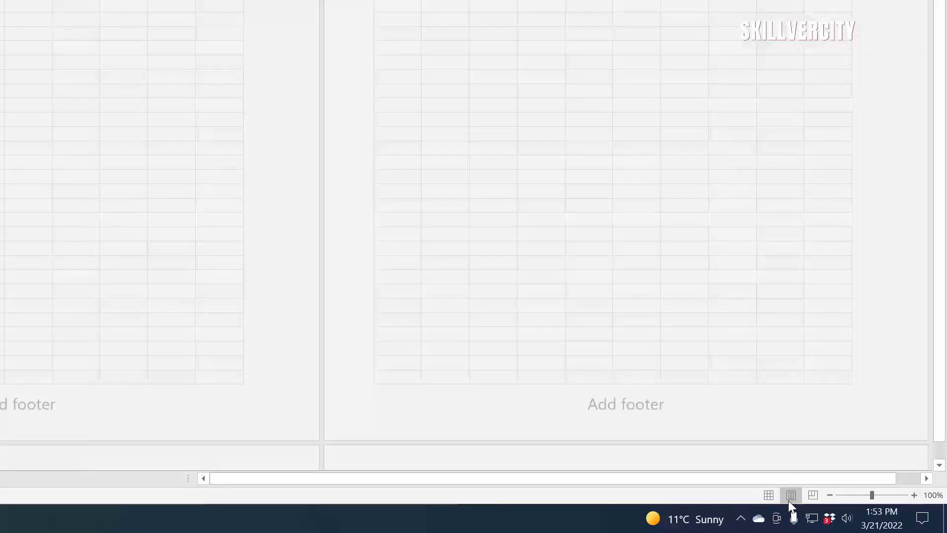
{"action": "left_click", "coordinate": [813, 495]}
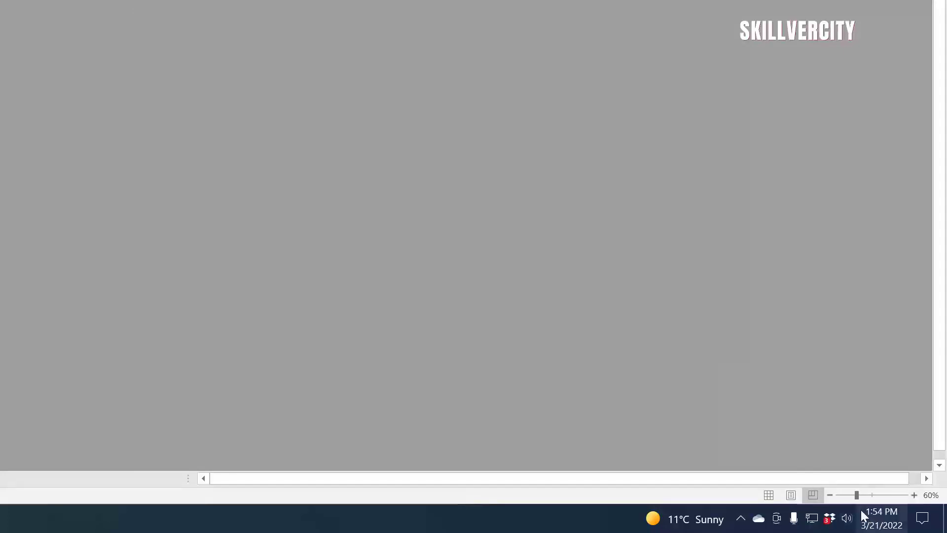
{"action": "left_click", "coordinate": [769, 495]}
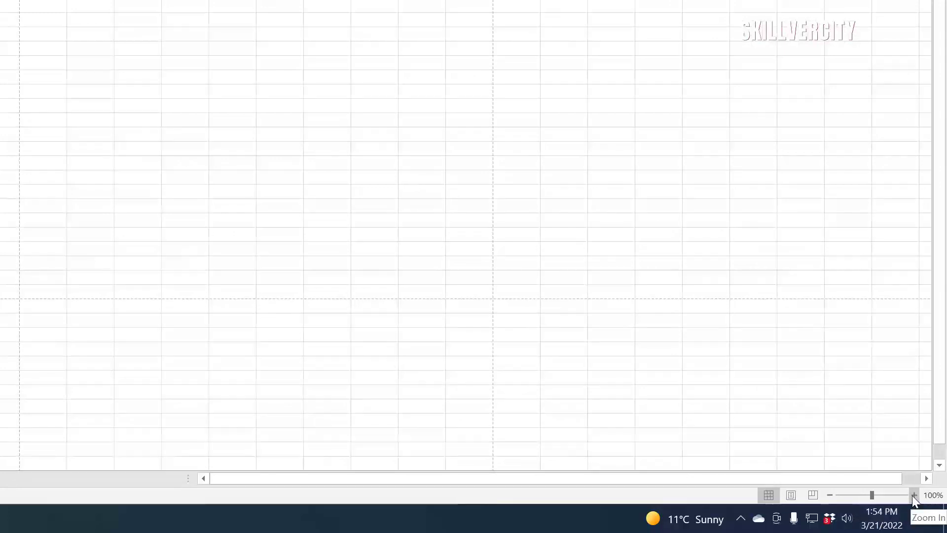
{"action": "left_click", "coordinate": [913, 495]}
{"action": "left_click", "coordinate": [913, 495]}
{"action": "left_click", "coordinate": [913, 494]}
{"action": "left_click", "coordinate": [914, 495]}
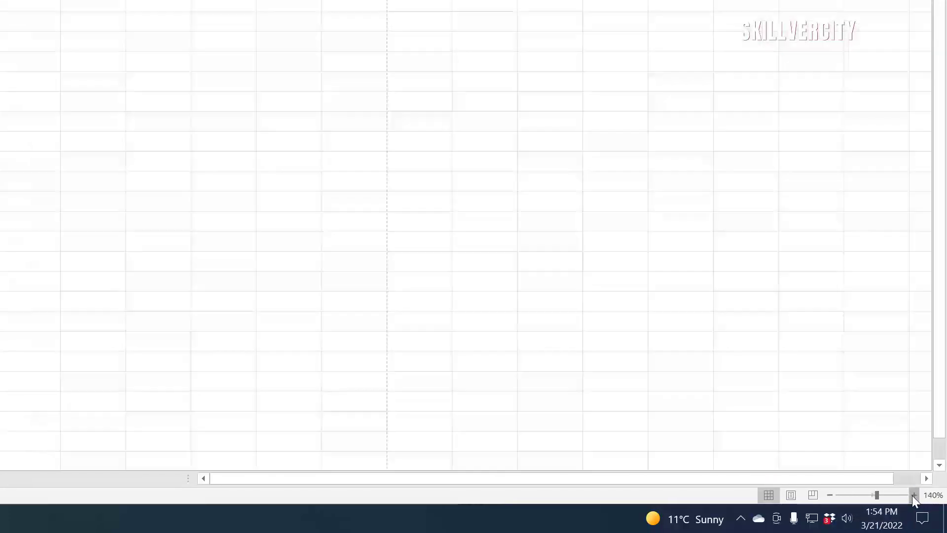
{"action": "left_click", "coordinate": [830, 495]}
{"action": "left_click", "coordinate": [829, 495]}
{"action": "left_click", "coordinate": [829, 495]}
{"action": "left_click", "coordinate": [829, 494]}
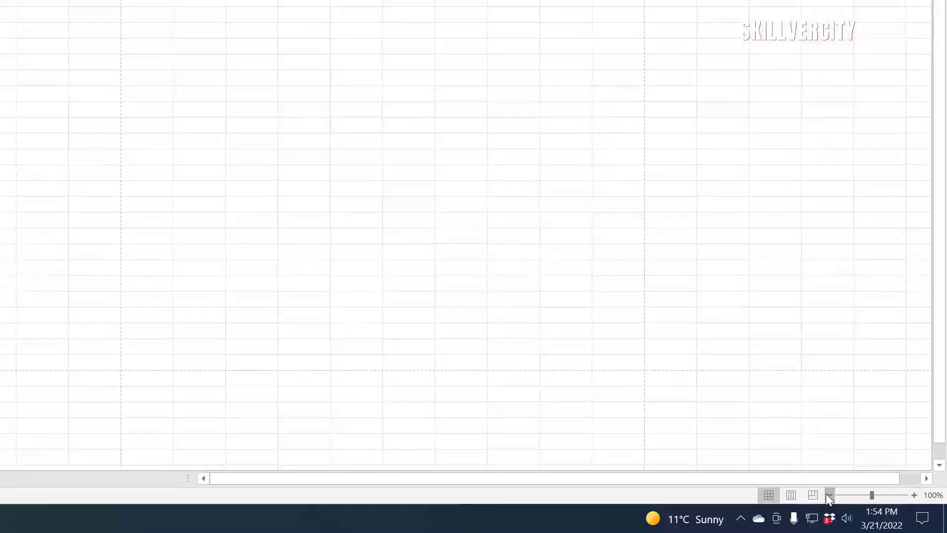
{"action": "left_click", "coordinate": [830, 494]}
{"action": "mouse_move", "coordinate": [882, 481]}
{"action": "left_mouse_down"}
{"action": "mouse_move", "coordinate": [890, 482]}
{"action": "mouse_move", "coordinate": [875, 478]}
{"action": "left_mouse_up"}
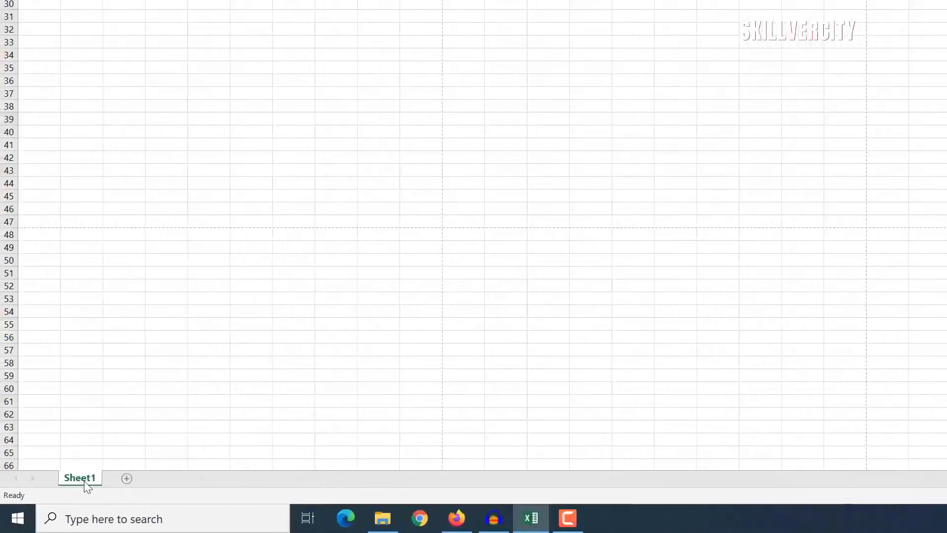
Step: Add Sheet2 with the + button, then switch back to the Sheet1 tab
{"action": "left_click", "coordinate": [127, 479]}
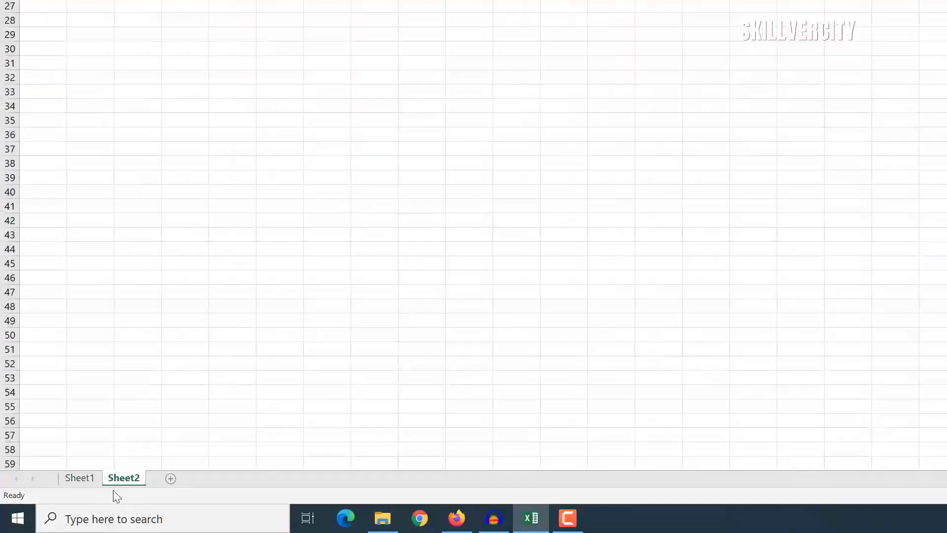
{"action": "left_click", "coordinate": [79, 478]}
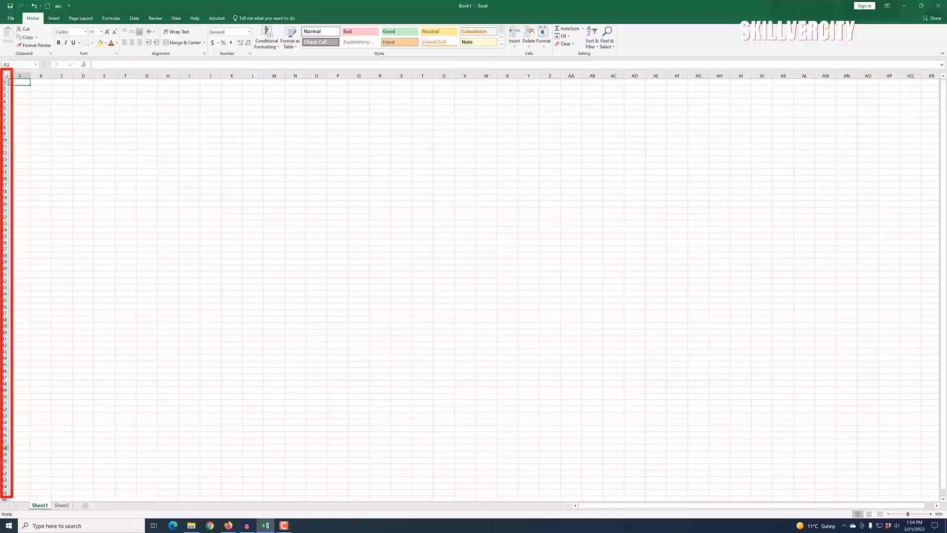
{"action": "left_click", "coordinate": [151, 178]}
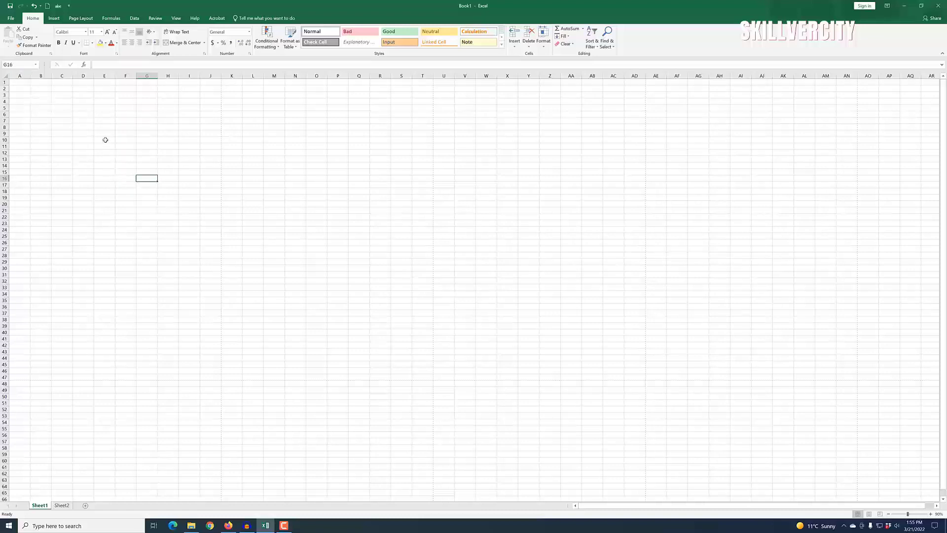
{"action": "left_click", "coordinate": [81, 178]}
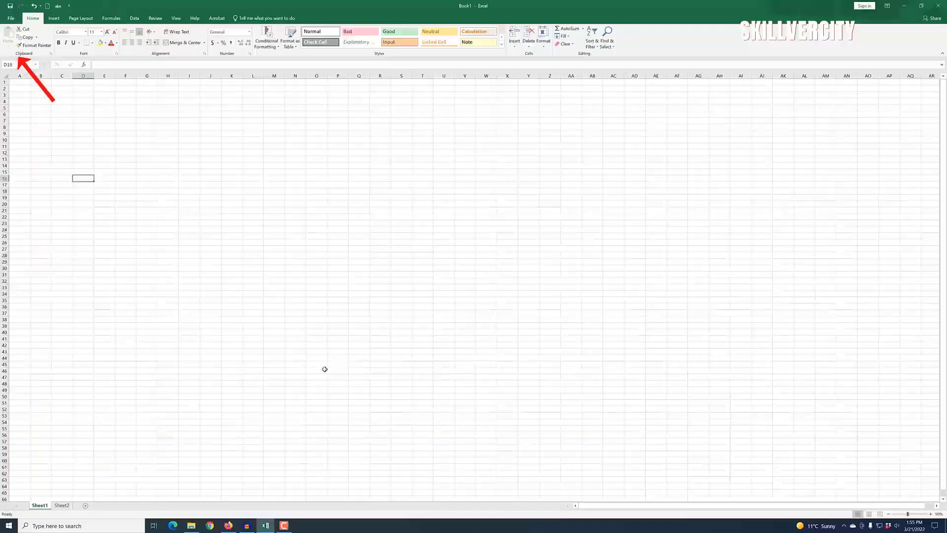
{"action": "left_click", "coordinate": [124, 267]}
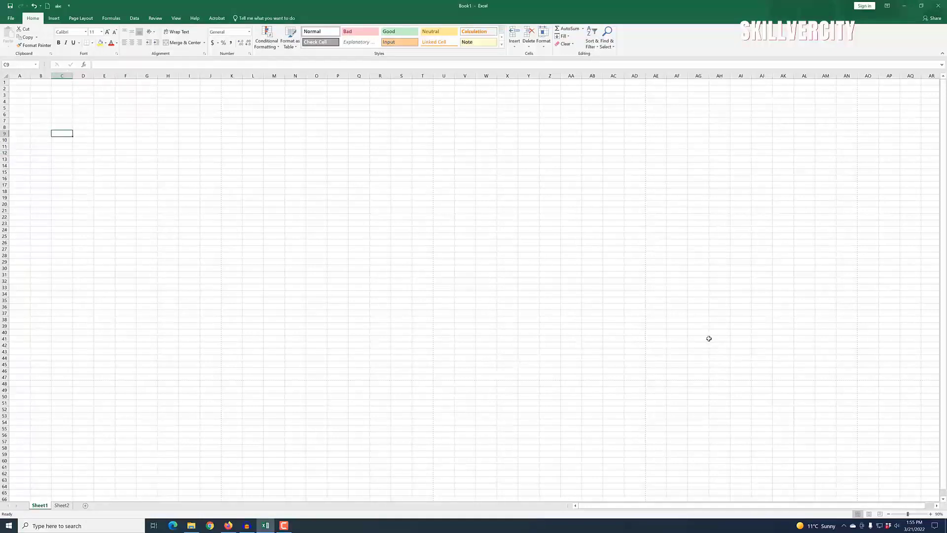
{"action": "left_click", "coordinate": [787, 361]}
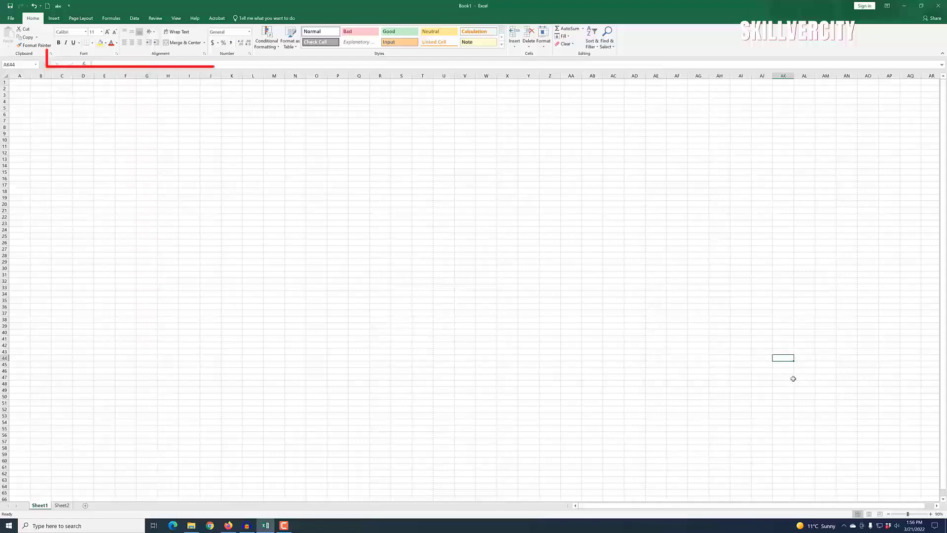
Step: Select AK45, then enter the word 'Data' in cell N31
{"action": "left_click", "coordinate": [778, 396]}
{"action": "left_click", "coordinate": [785, 363]}
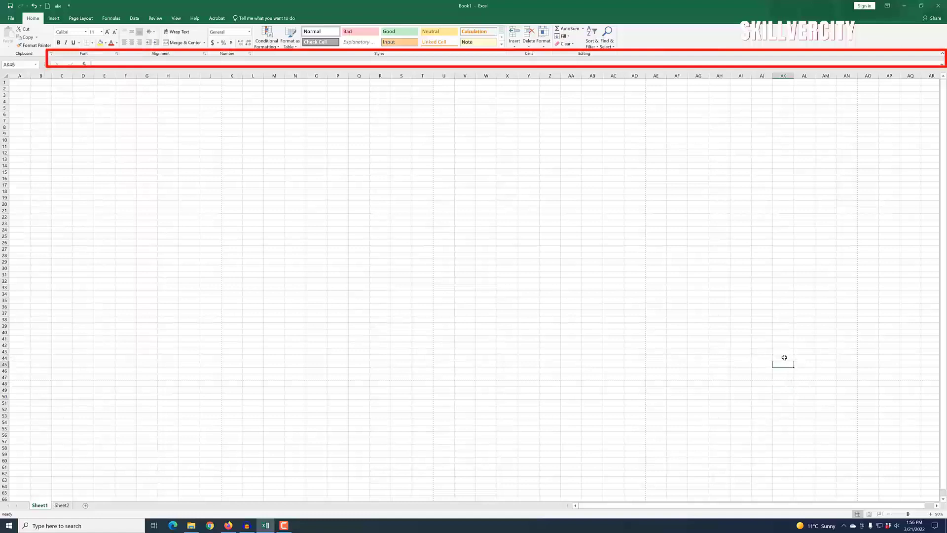
{"action": "left_click", "coordinate": [300, 274]}
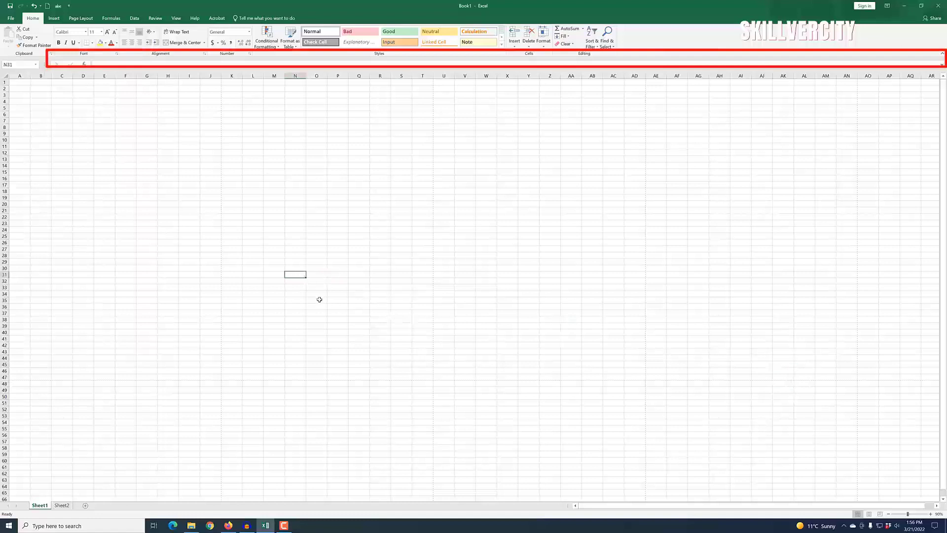
{"action": "type", "text": "Data"}
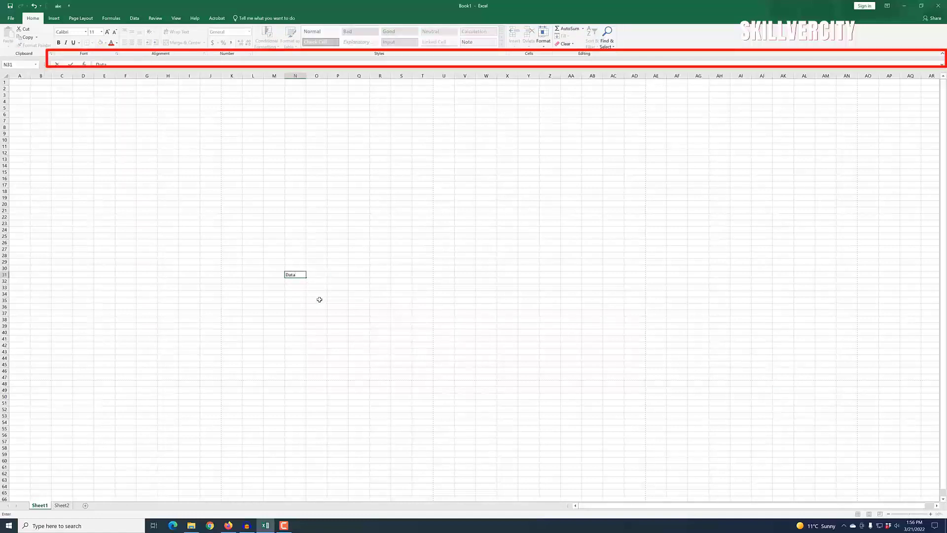
{"action": "left_click", "coordinate": [319, 299]}
{"action": "left_click", "coordinate": [294, 274]}
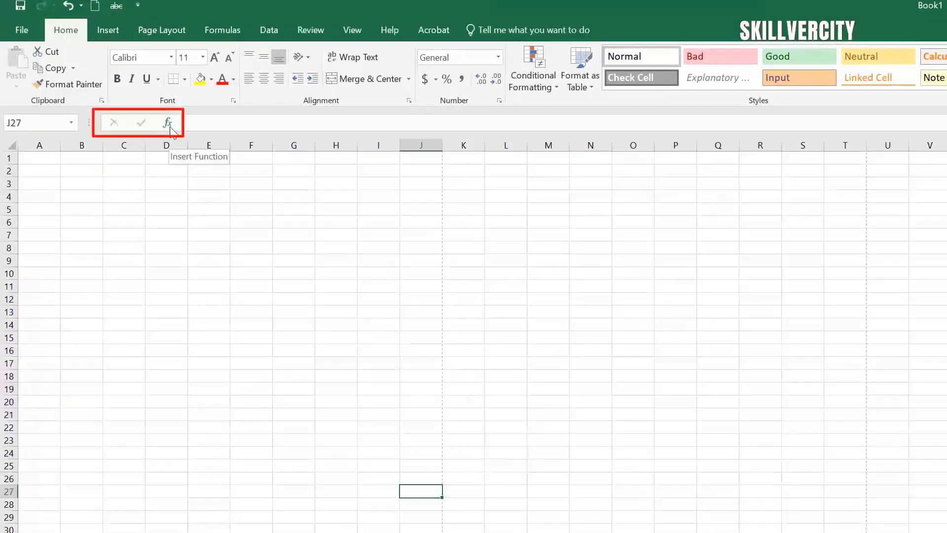
Step: Open Insert Function for J27 and cancel it without adding a formula
{"action": "left_click", "coordinate": [168, 123]}
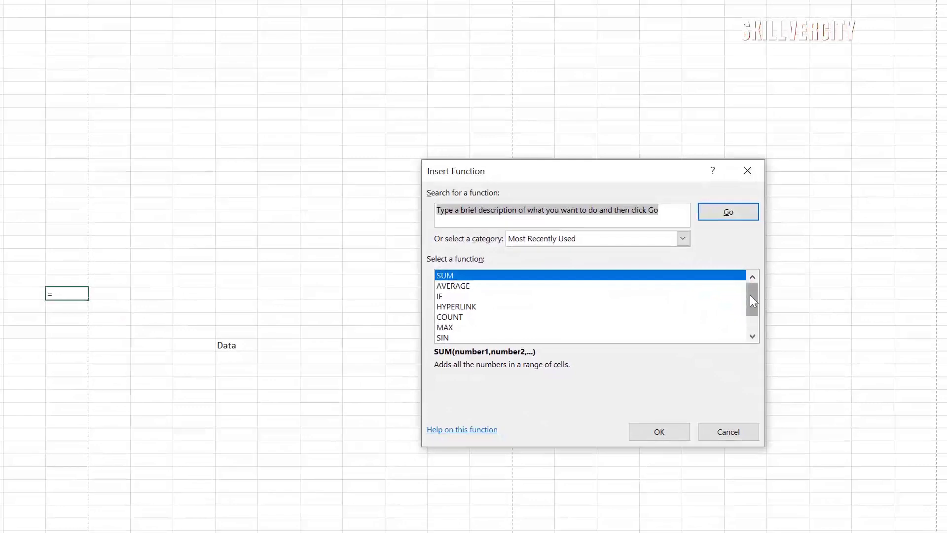
{"action": "mouse_move", "coordinate": [751, 295]}
{"action": "left_mouse_down"}
{"action": "mouse_move", "coordinate": [751, 306]}
{"action": "mouse_move", "coordinate": [757, 289]}
{"action": "mouse_move", "coordinate": [757, 307]}
{"action": "left_mouse_up"}
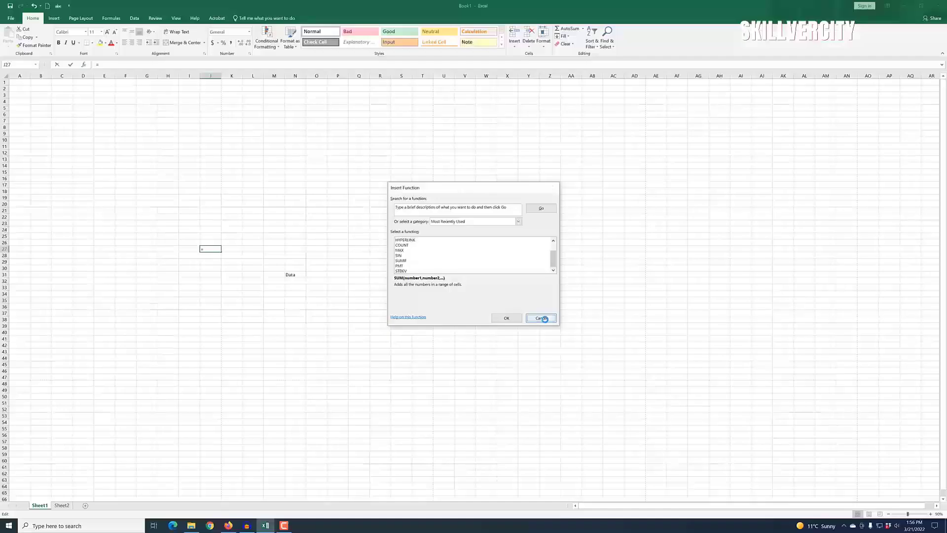
{"action": "left_click", "coordinate": [729, 432]}
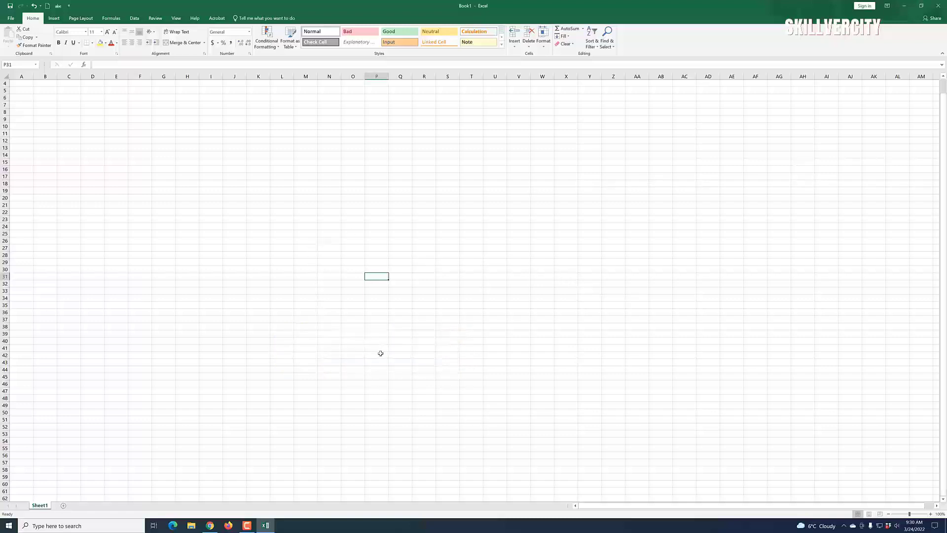
{"action": "left_click_drag", "start_coordinate": [943, 89], "coordinate": [943, 88]}
{"action": "left_click_drag", "start_coordinate": [944, 84], "coordinate": [944, 79]}
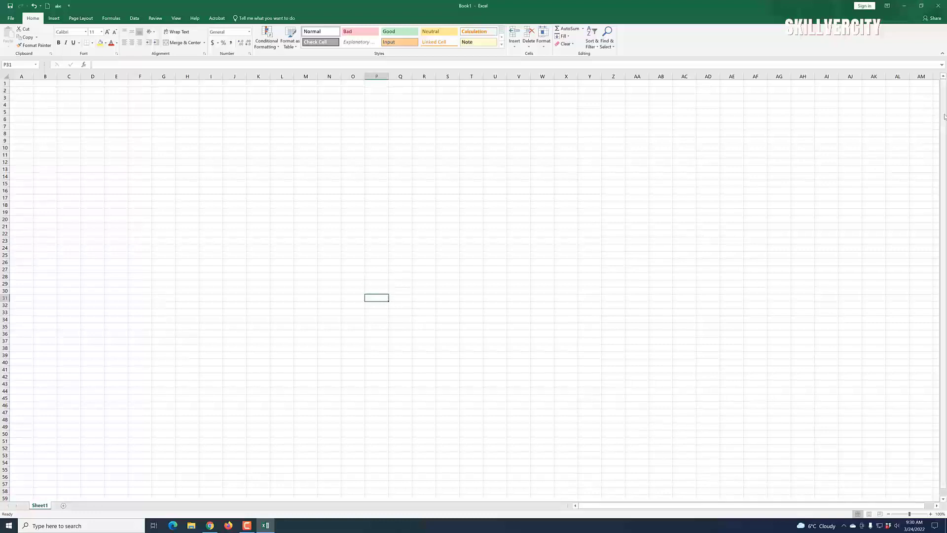
{"action": "left_click", "coordinate": [942, 498]}
{"action": "scroll", "coordinate": [943, 501], "scroll_direction": "down", "scroll_amount": 7}
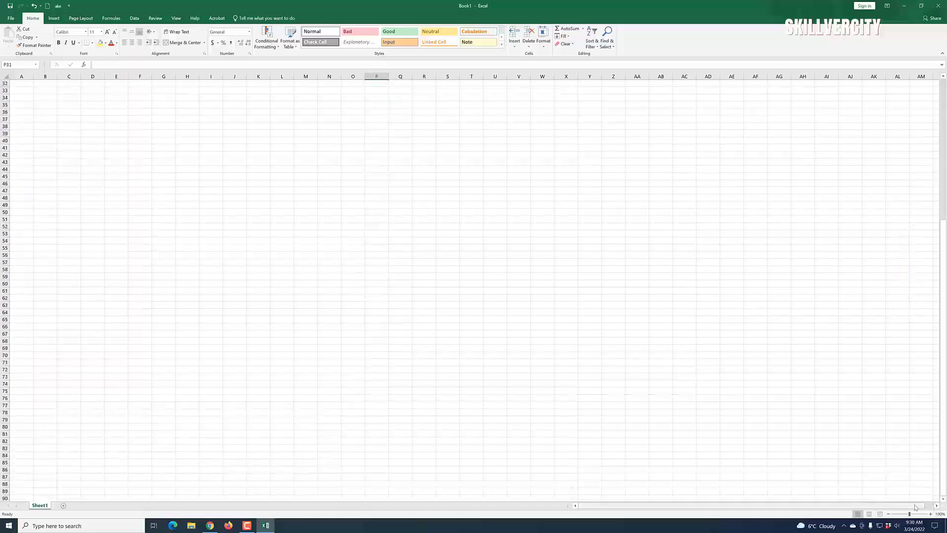
{"action": "left_click", "coordinate": [936, 505]}
{"action": "left_click", "coordinate": [937, 506]}
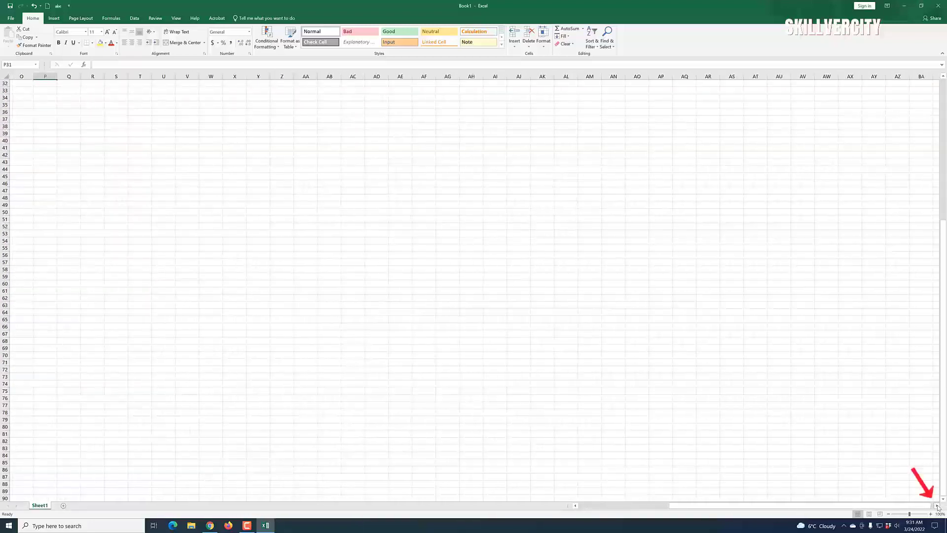
{"action": "left_click", "coordinate": [575, 505]}
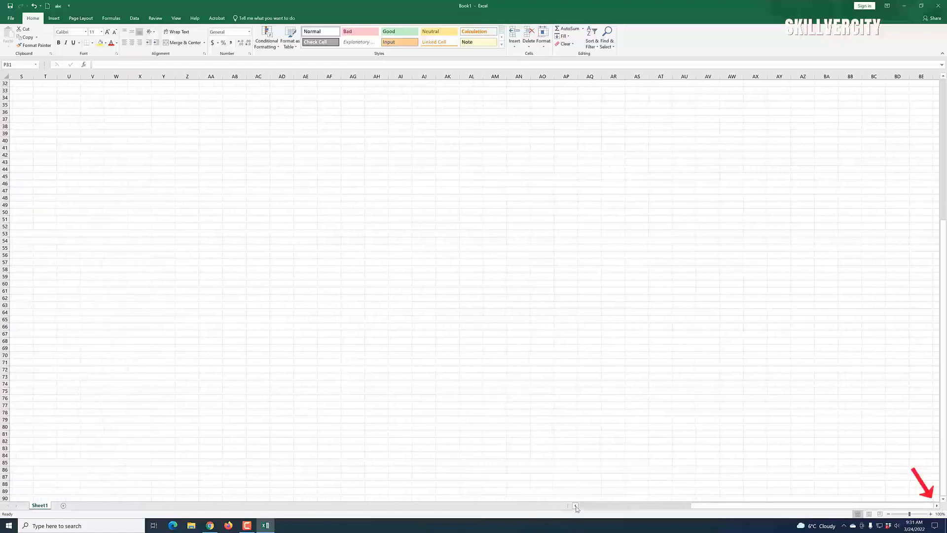
{"action": "scroll", "coordinate": [327, 273], "scroll_direction": "up", "scroll_amount": 10}
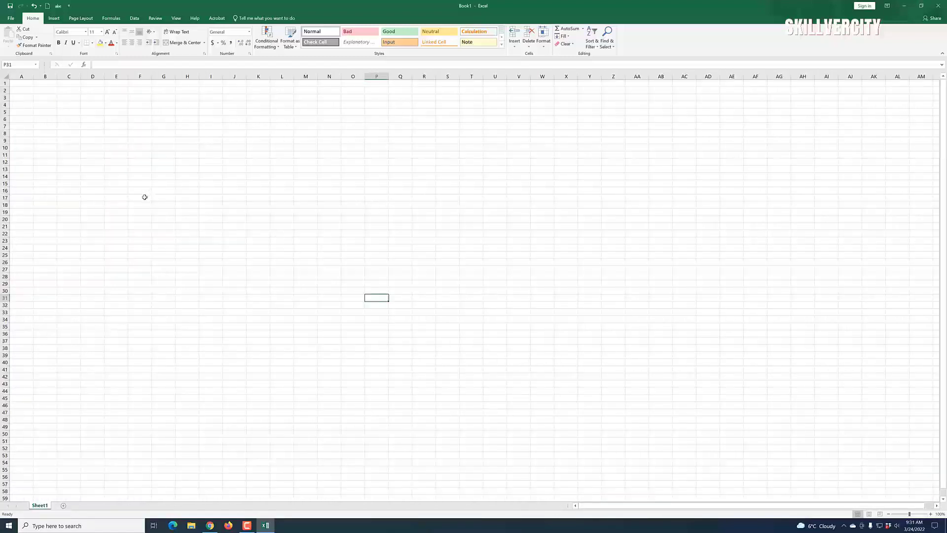
{"action": "left_click", "coordinate": [93, 126]}
{"action": "left_click", "coordinate": [143, 128]}
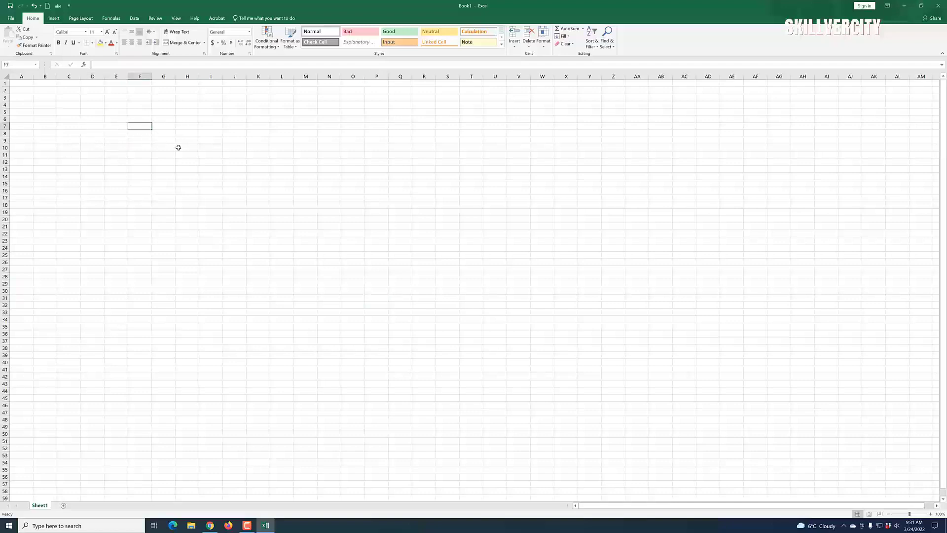
{"action": "left_click", "coordinate": [238, 150]}
{"action": "left_click", "coordinate": [386, 147]}
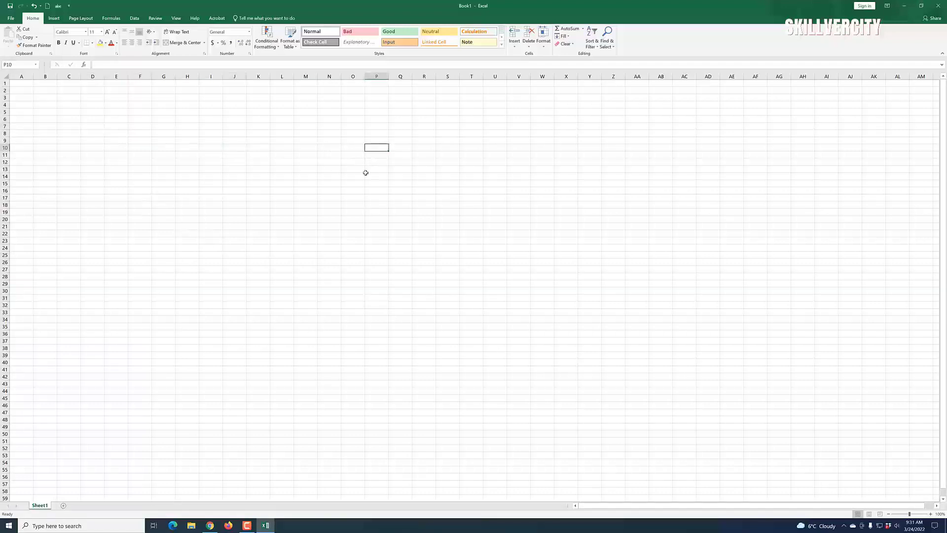
{"action": "left_click", "coordinate": [172, 208]}
{"action": "left_click", "coordinate": [236, 209]}
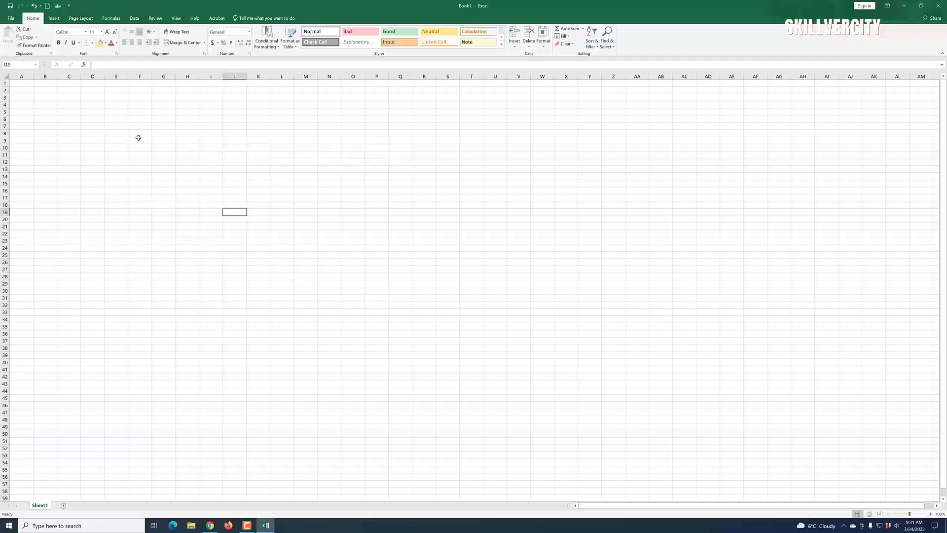
{"action": "left_click", "coordinate": [167, 142]}
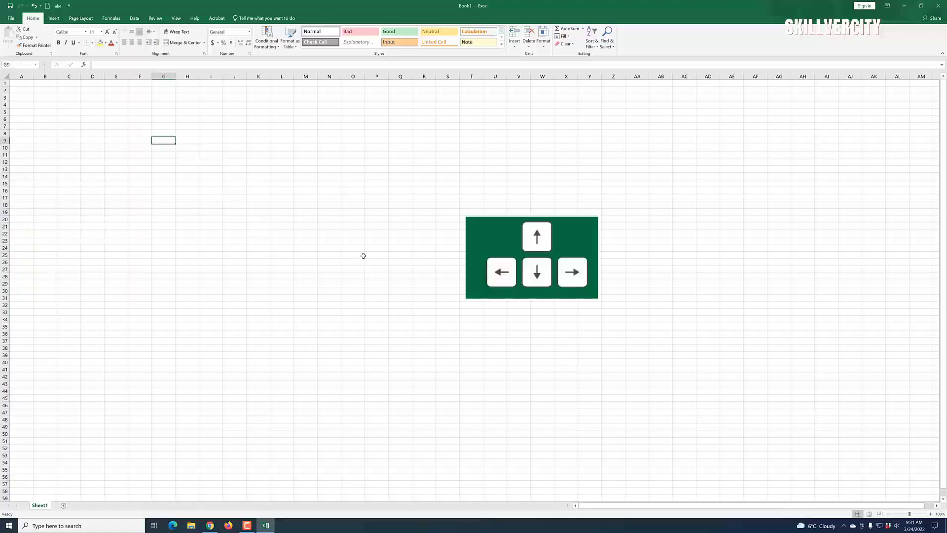
{"action": "key", "text": "Right"}
{"action": "key", "text": "Right"}
{"action": "key", "text": "Right"}
{"action": "key", "text": "Right"}
{"action": "key", "text": "Right"}
{"action": "key", "text": "Right"}
{"action": "key", "text": "Right"}
{"action": "key", "text": "Right"}
{"action": "key", "text": "Right"}
{"action": "key", "text": "Right"}
{"action": "key", "text": "Right"}
{"action": "key", "text": "Right"}
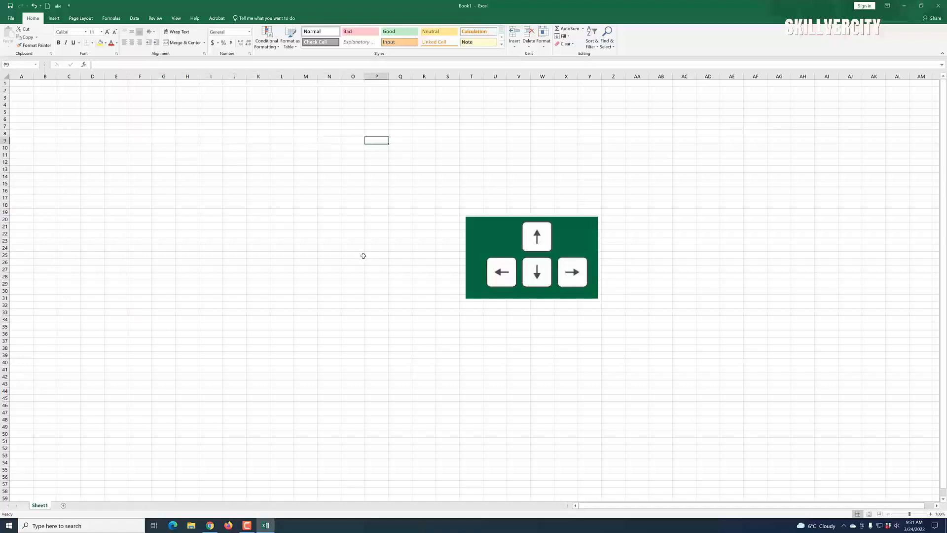
{"action": "key", "text": "Right"}
{"action": "key", "text": "Left"}
{"action": "key", "text": "Left"}
{"action": "key", "text": "Left"}
{"action": "key", "text": "Left"}
{"action": "key", "text": "Left"}
{"action": "key", "text": "Left"}
{"action": "key", "text": "Left"}
{"action": "key", "text": "Left"}
{"action": "key", "text": "Left"}
{"action": "key", "text": "Left"}
{"action": "key", "text": "Left"}
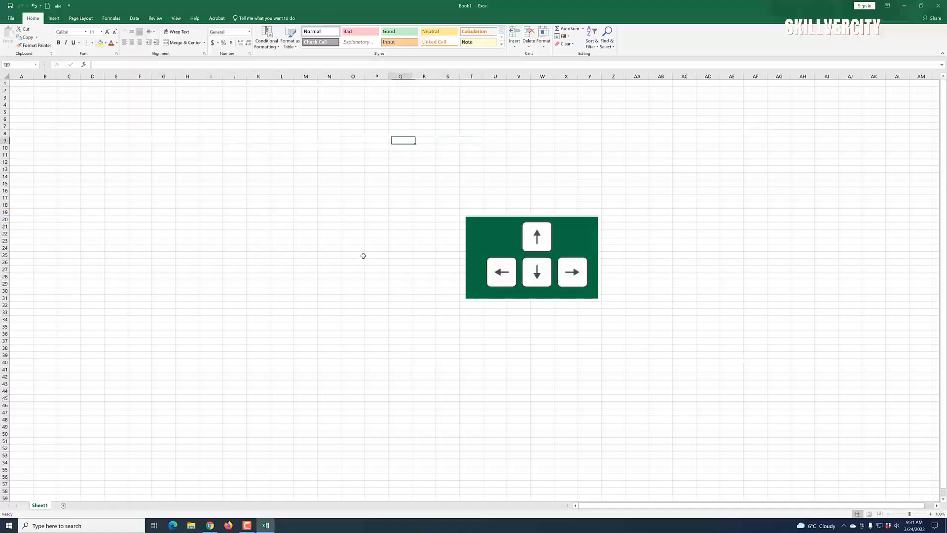
{"action": "key", "text": "Left"}
{"action": "key", "text": "Up"}
{"action": "key", "text": "Up"}
{"action": "key", "text": "Up"}
{"action": "key", "text": "Up"}
{"action": "key", "text": "Up"}
{"action": "key", "text": "Up"}
{"action": "key", "text": "Up"}
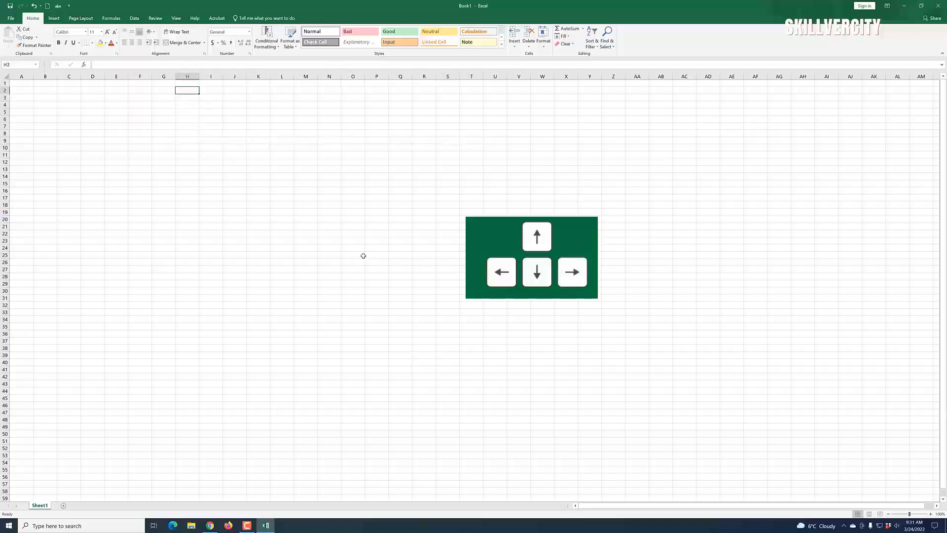
{"action": "key", "text": "Down"}
{"action": "key", "text": "Down"}
{"action": "key", "text": "Down"}
{"action": "key", "text": "Down"}
{"action": "key", "text": "Down"}
{"action": "key", "text": "Down"}
{"action": "key", "text": "Down"}
{"action": "key", "text": "Down"}
{"action": "key", "text": "Down"}
{"action": "key", "text": "Down"}
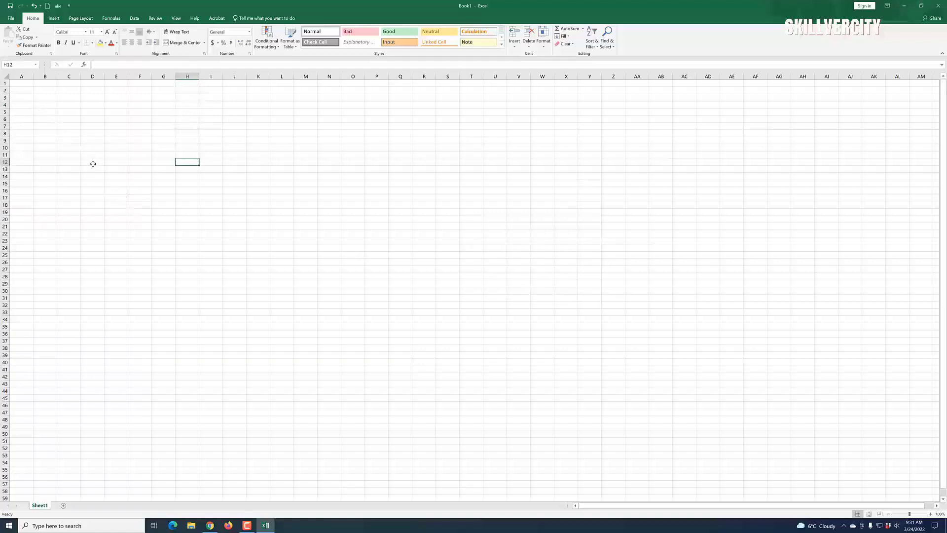
{"action": "left_click", "coordinate": [24, 85]}
{"action": "key", "text": "Down"}
{"action": "key", "text": "Down"}
{"action": "key", "text": "Down"}
{"action": "key", "text": "Down"}
{"action": "key", "text": "Down"}
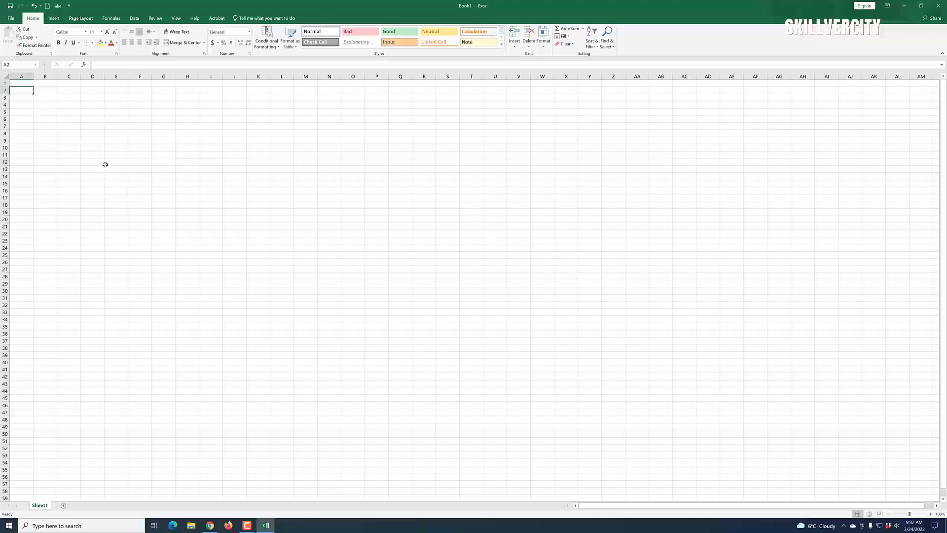
{"action": "key", "text": "Down"}
{"action": "key", "text": "Down"}
{"action": "key", "text": "Down"}
{"action": "key", "text": "Down"}
{"action": "key", "text": "Down"}
{"action": "key", "text": "Down"}
{"action": "key", "text": "Down"}
{"action": "key", "text": "Down"}
{"action": "key", "text": "Down"}
{"action": "key", "text": "Down"}
{"action": "key", "text": "Down"}
{"action": "key", "text": "Down"}
{"action": "key", "text": "Down"}
{"action": "key", "text": "Down"}
{"action": "key", "text": "Down"}
{"action": "key", "text": "Up"}
{"action": "key", "text": "Up"}
{"action": "key", "text": "Up"}
{"action": "key", "text": "Up"}
{"action": "key", "text": "Up"}
{"action": "key", "text": "Up"}
{"action": "key", "text": "Up"}
{"action": "key", "text": "Up"}
{"action": "key", "text": "Up"}
{"action": "key", "text": "Up"}
{"action": "key", "text": "Up"}
{"action": "key", "text": "Up"}
{"action": "key", "text": "Up"}
{"action": "key", "text": "Up"}
{"action": "key", "text": "Up"}
{"action": "key", "text": "Up"}
{"action": "key", "text": "Up"}
{"action": "key", "text": "Up"}
{"action": "key", "text": "Up"}
{"action": "key", "text": "Up"}
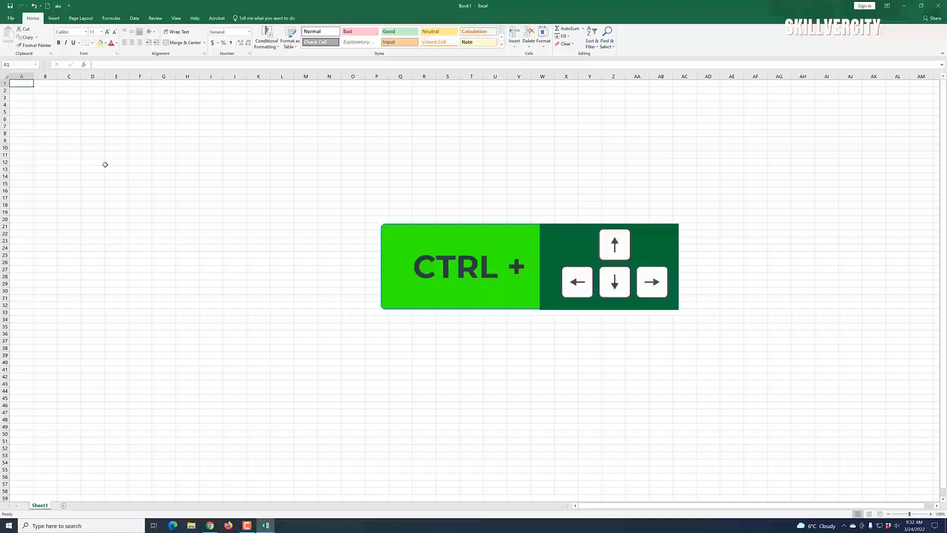
Step: Jump down to the sheet's last row, 1048576, and scroll around the bottom of the grid
{"action": "key", "text": "ctrl+Down"}
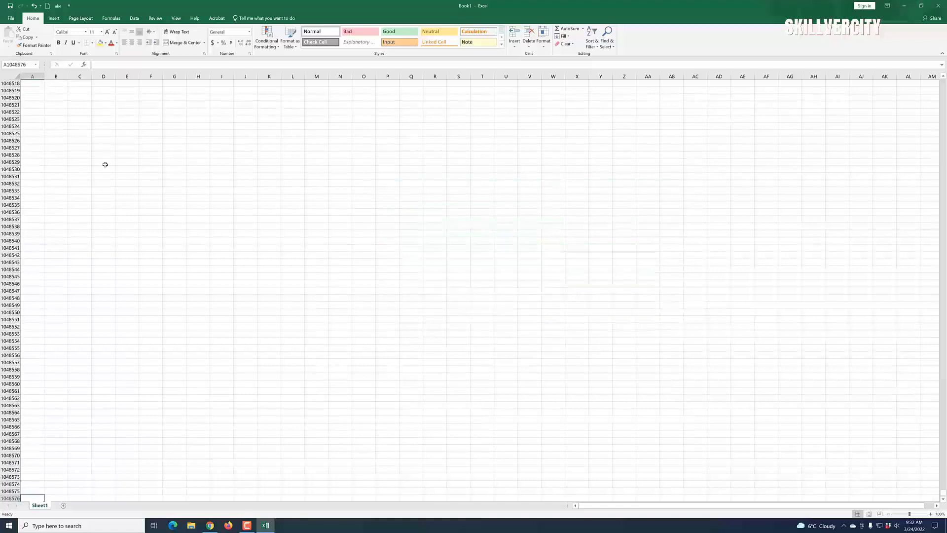
{"action": "scroll", "coordinate": [17, 422], "scroll_direction": "down", "scroll_amount": 6}
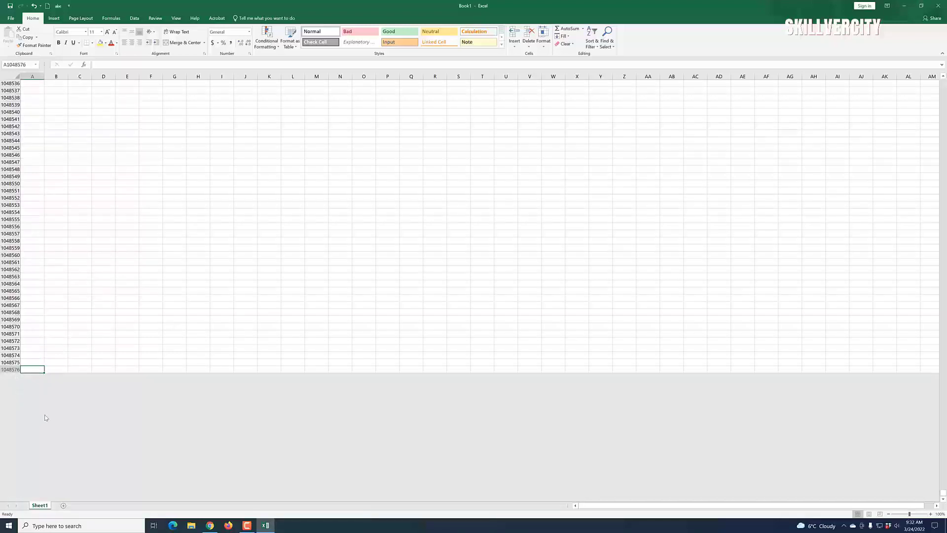
{"action": "scroll", "coordinate": [40, 413], "scroll_direction": "up", "scroll_amount": 9}
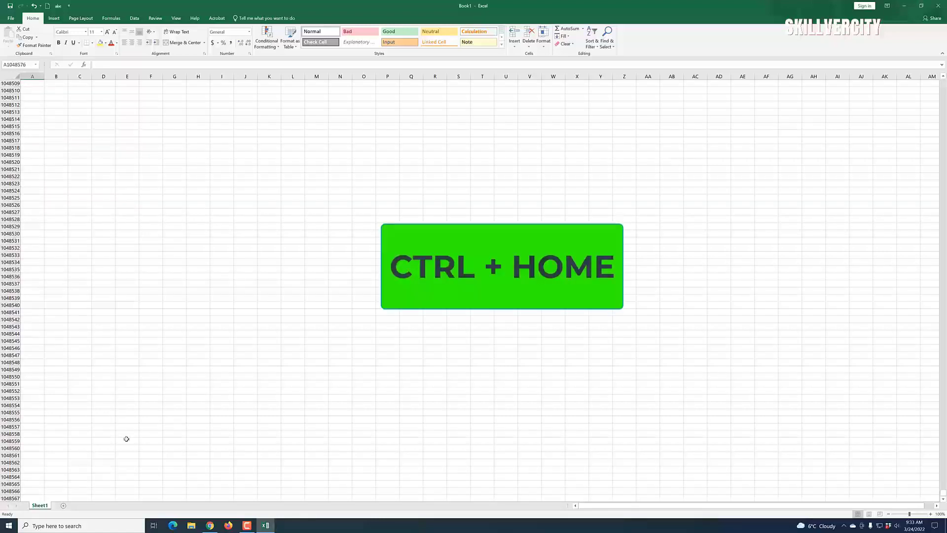
Step: Jump back to A1, then step along row 1 to K1 and back to A1
{"action": "key", "text": "ctrl+Home"}
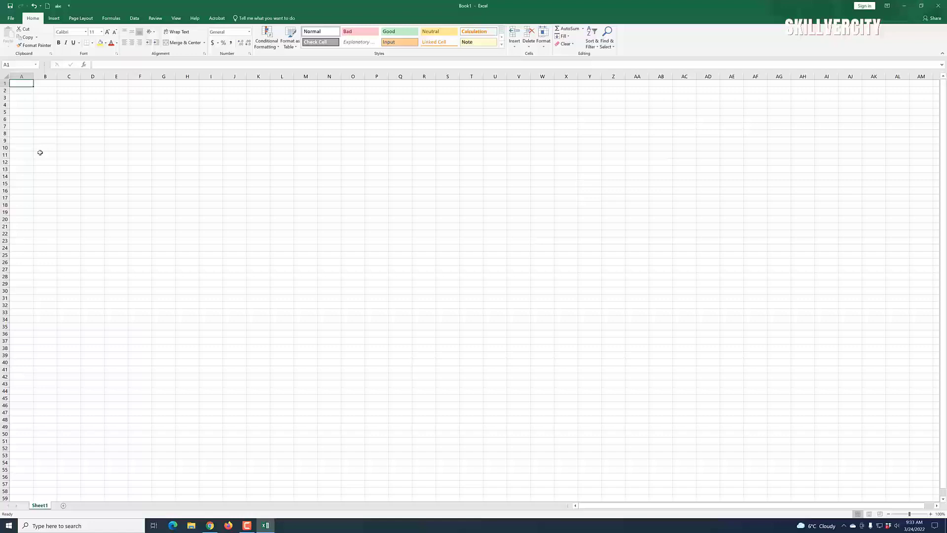
{"action": "key", "text": "Right"}
{"action": "key", "text": "Right"}
{"action": "key", "text": "Right"}
{"action": "key", "text": "Right"}
{"action": "key", "text": "Right"}
{"action": "key", "text": "Right"}
{"action": "key", "text": "Right"}
{"action": "key", "text": "Right"}
{"action": "key", "text": "Right"}
{"action": "key", "text": "Right"}
{"action": "key", "text": "Right"}
{"action": "key", "text": "Right"}
{"action": "key", "text": "Right"}
{"action": "key", "text": "Right"}
{"action": "key", "text": "Left"}
{"action": "key", "text": "Left"}
{"action": "key", "text": "Left"}
{"action": "key", "text": "Left"}
{"action": "key", "text": "Left"}
{"action": "key", "text": "Left"}
{"action": "key", "text": "Left"}
{"action": "key", "text": "Left"}
{"action": "key", "text": "Left"}
{"action": "key", "text": "Left"}
{"action": "key", "text": "Left"}
{"action": "key", "text": "Left"}
{"action": "key", "text": "Left"}
{"action": "key", "text": "Left"}
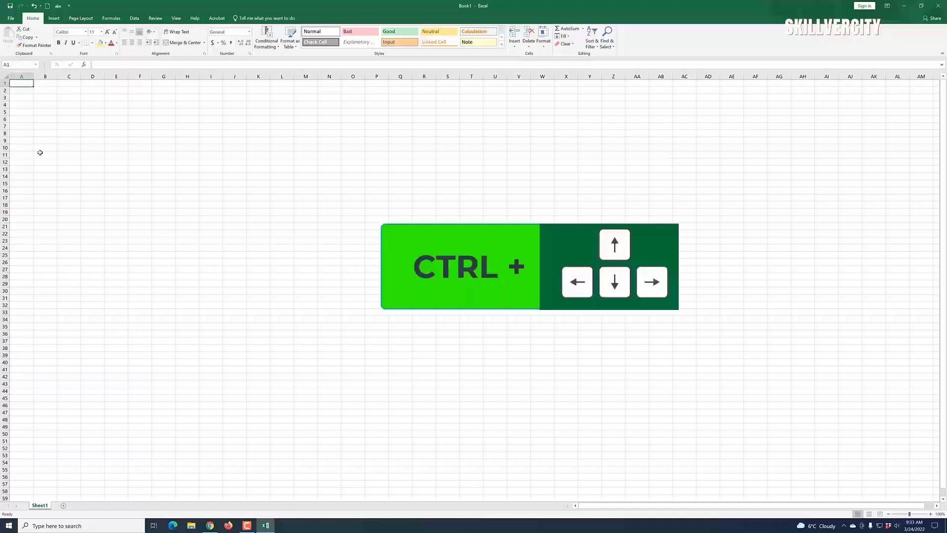
Step: Jump to the last column, XFD, and display the Insert ribbon commands
{"action": "key", "text": "ctrl+Right"}
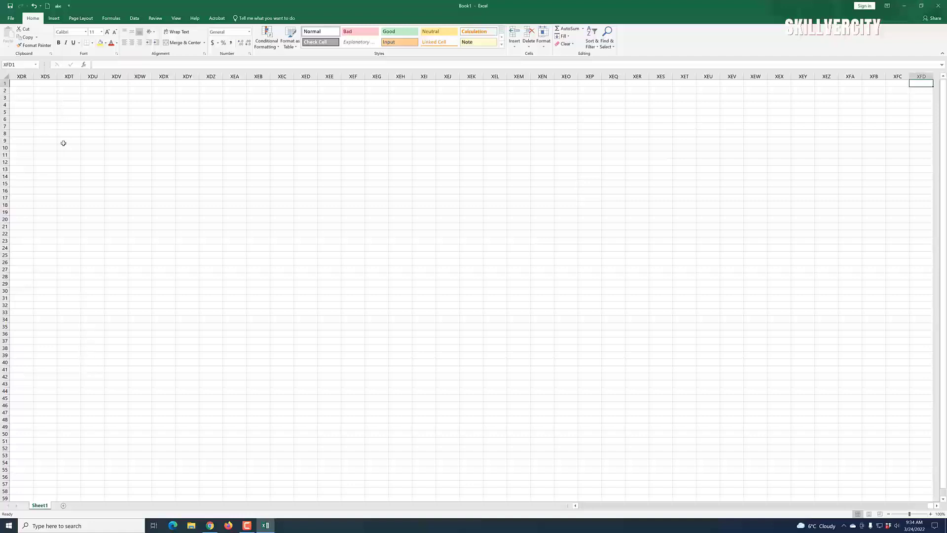
{"action": "left_click", "coordinate": [58, 44]}
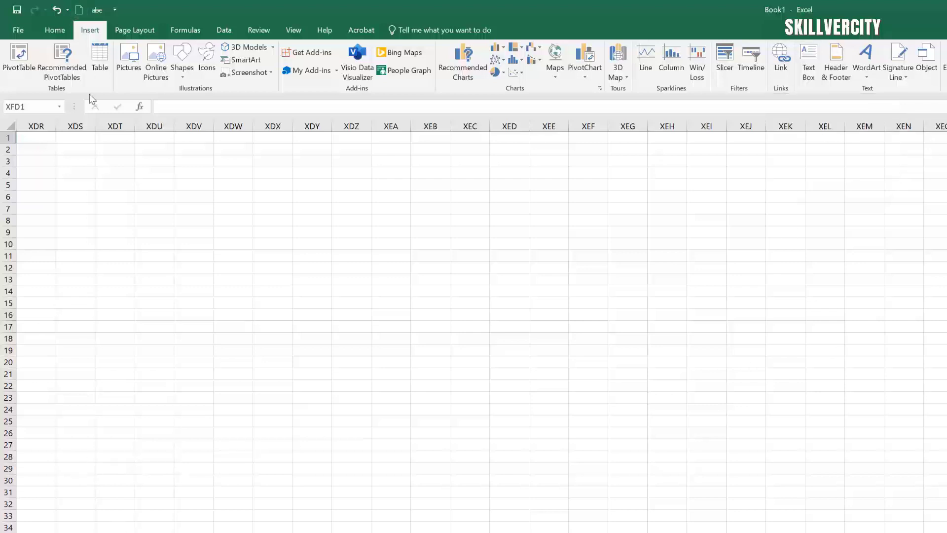
Step: Select cell XDS7 near the last columns, then jump back to A1
{"action": "left_click", "coordinate": [91, 206]}
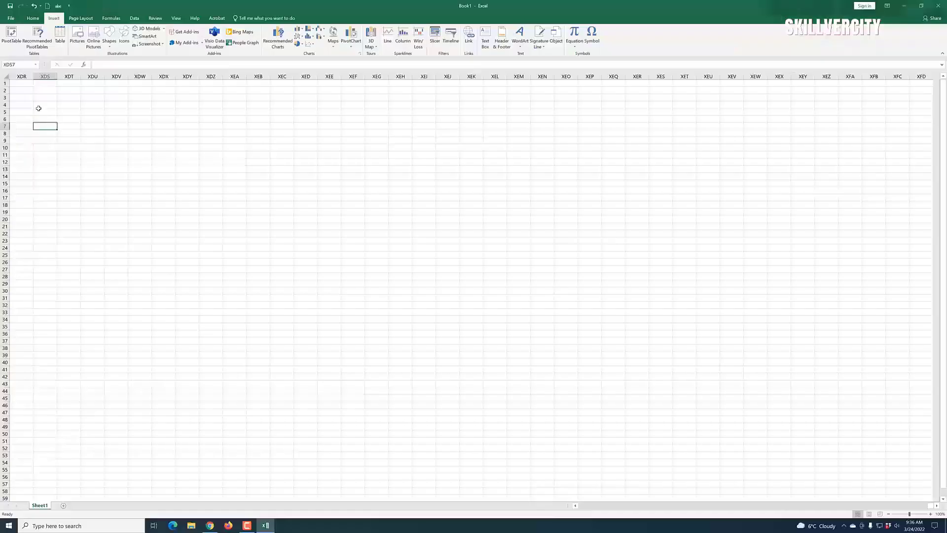
{"action": "key", "text": "ctrl+Home"}
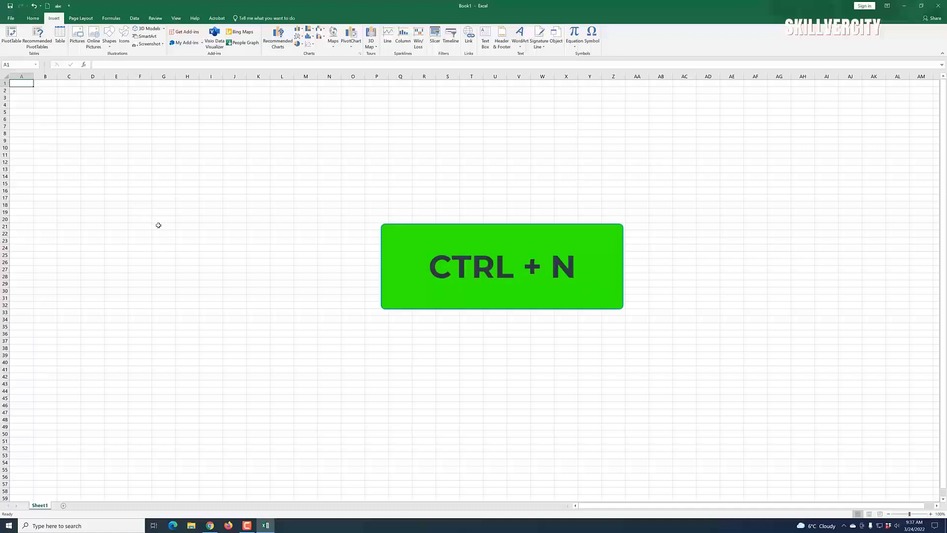
Step: Create blank workbook Book3 with Ctrl+N, then switch back to Book1 from the taskbar
{"action": "key", "text": "ctrl+n"}
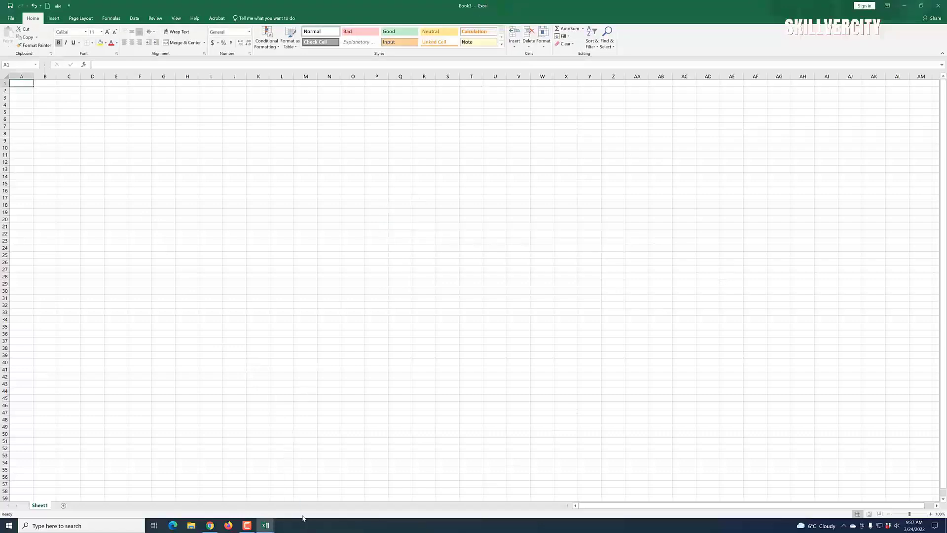
{"action": "mouse_move", "coordinate": [266, 525]}
{"action": "left_click", "coordinate": [239, 500]}
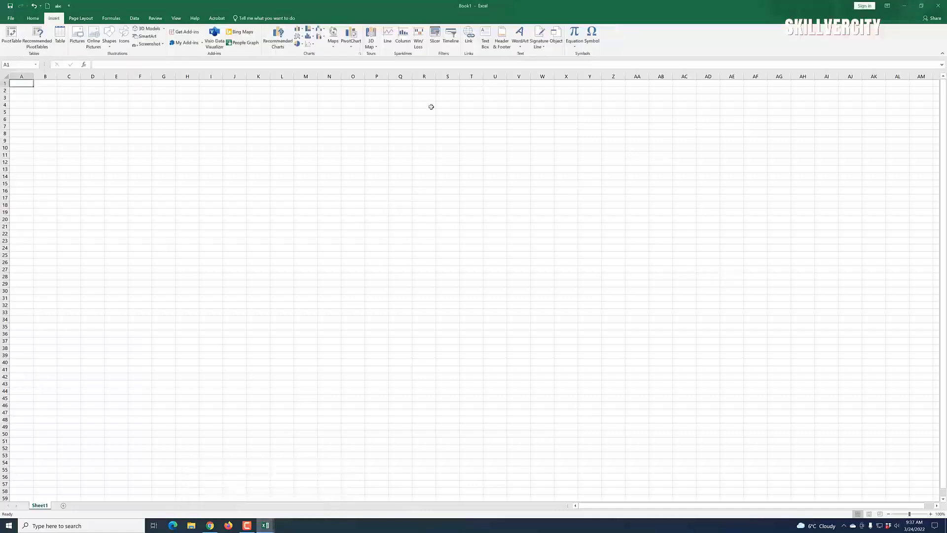
Step: Switch to Book3 and create another blank workbook, Book4
{"action": "left_click", "coordinate": [266, 525]}
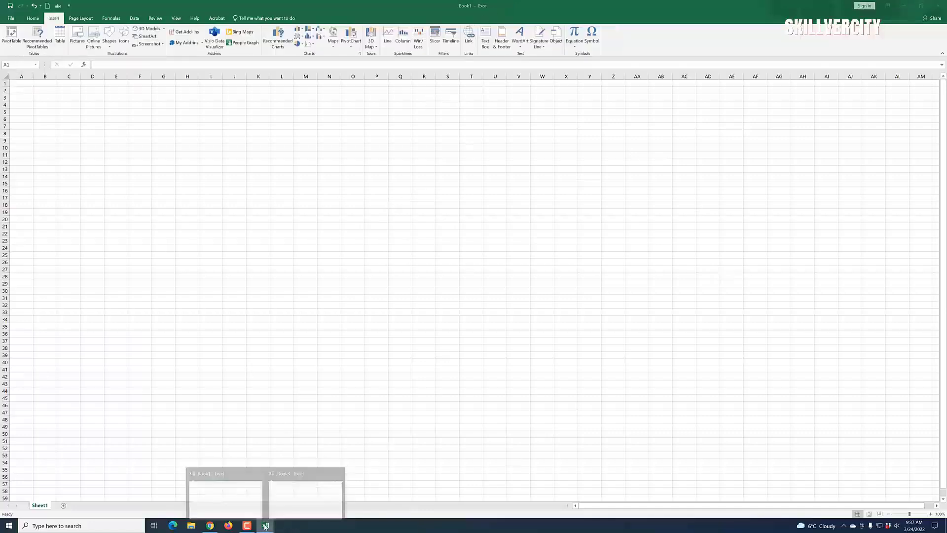
{"action": "left_click", "coordinate": [305, 495]}
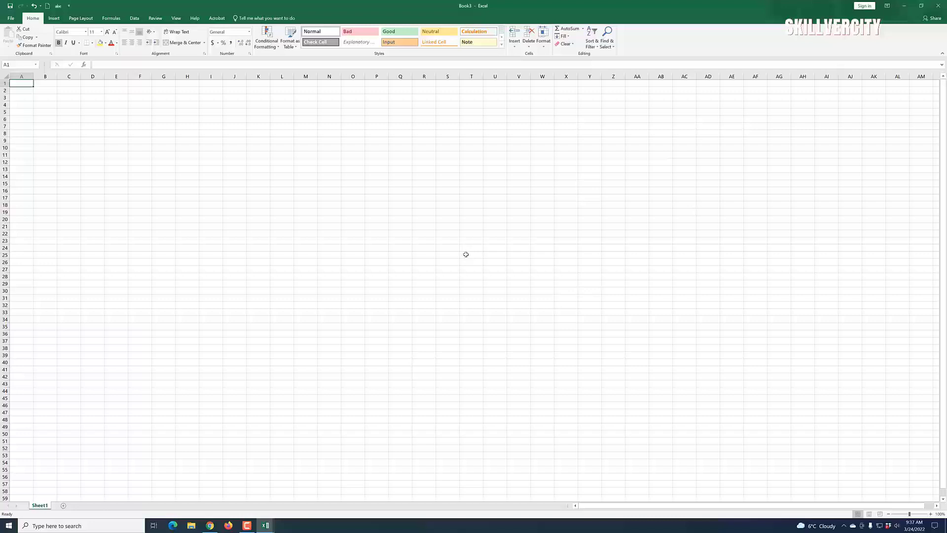
{"action": "key", "text": "ctrl+n"}
Step: Close Book4 and Book3 without saving, leaving only Book1
{"action": "left_click", "coordinate": [939, 6]}
{"action": "left_click", "coordinate": [940, 6]}
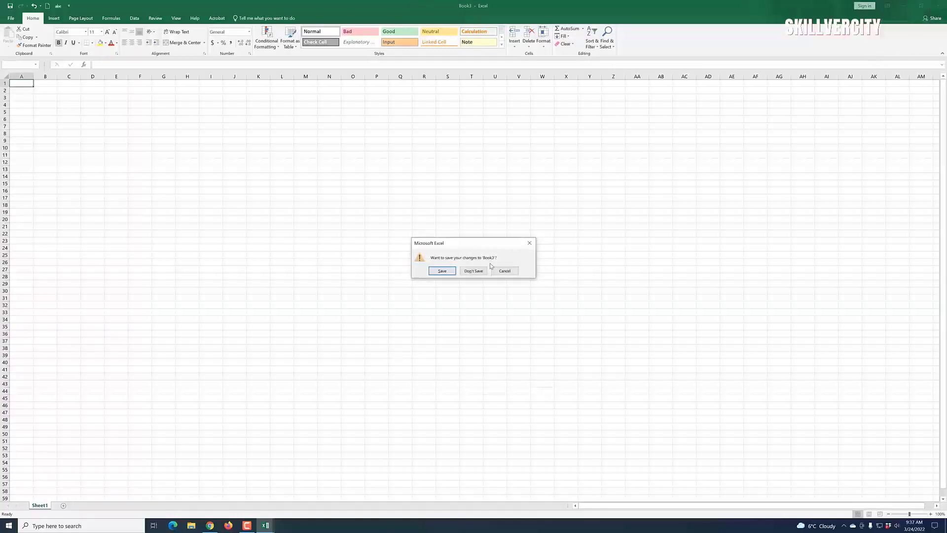
{"action": "left_click", "coordinate": [475, 271]}
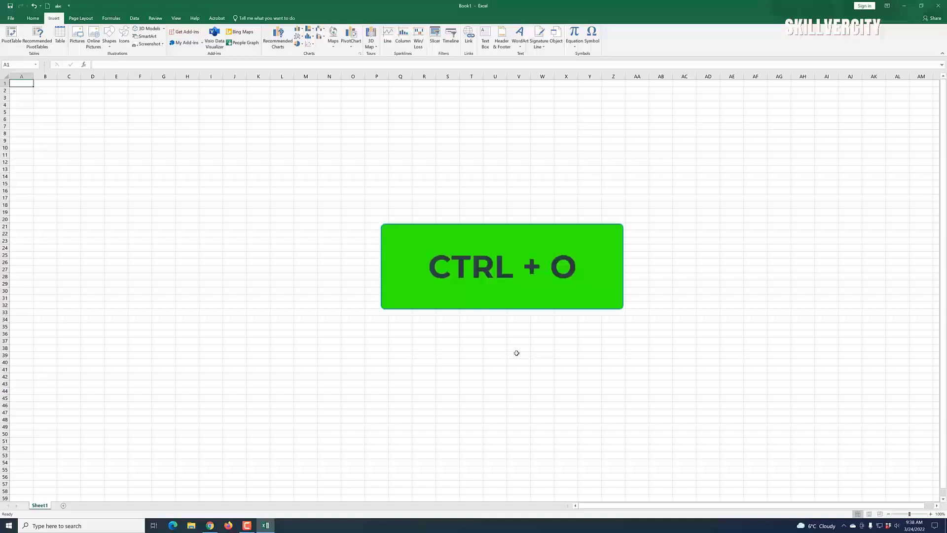
{"action": "key", "text": "ctrl+o"}
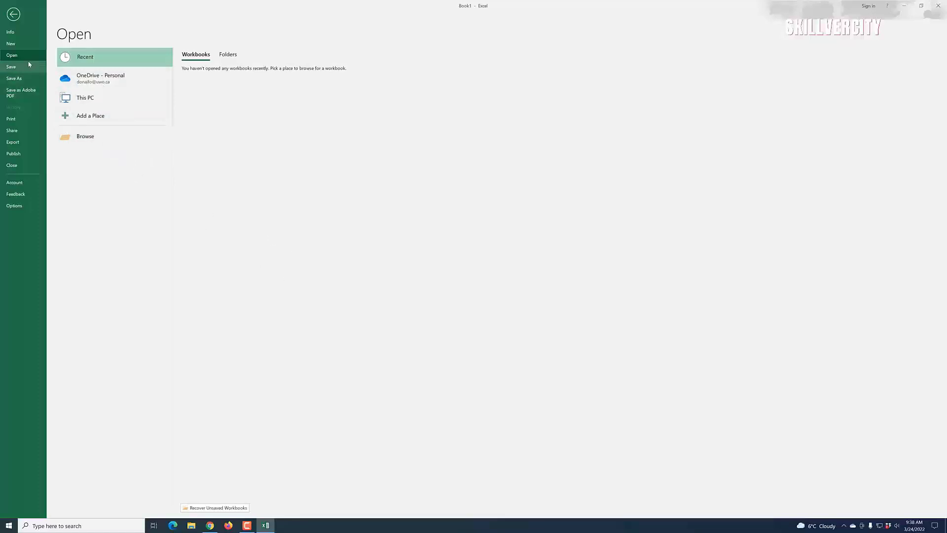
{"action": "left_click", "coordinate": [13, 14]}
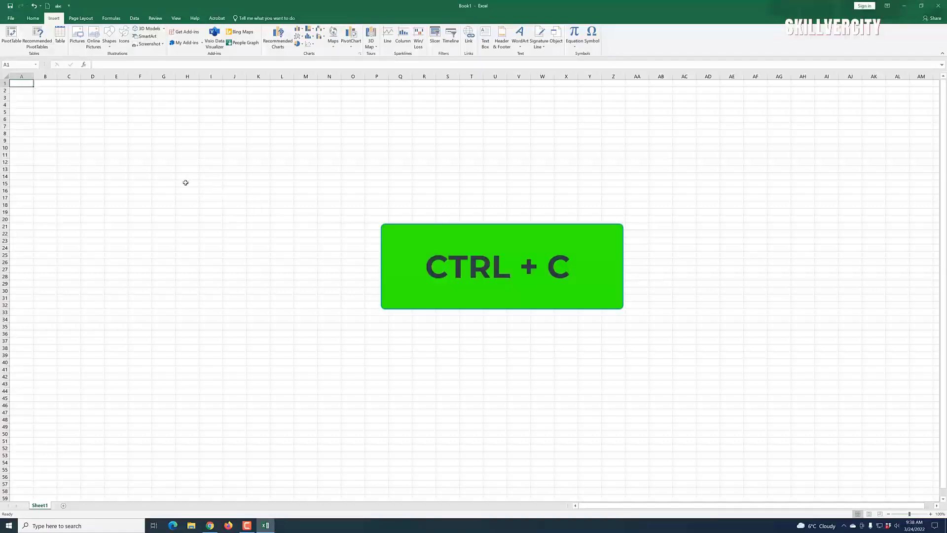
Step: Enter the word 'Data' in cell F8 and reselect F8
{"action": "left_click", "coordinate": [146, 136]}
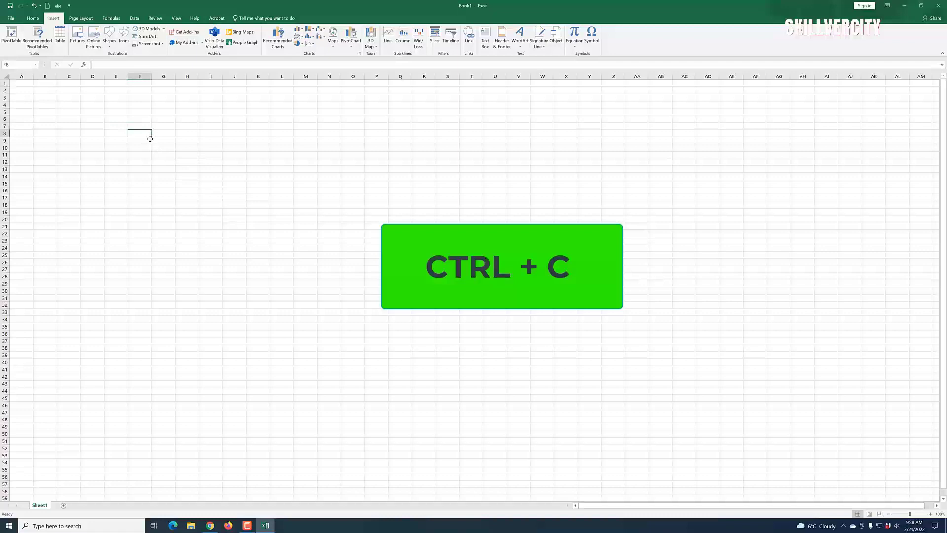
{"action": "type", "text": "Data"}
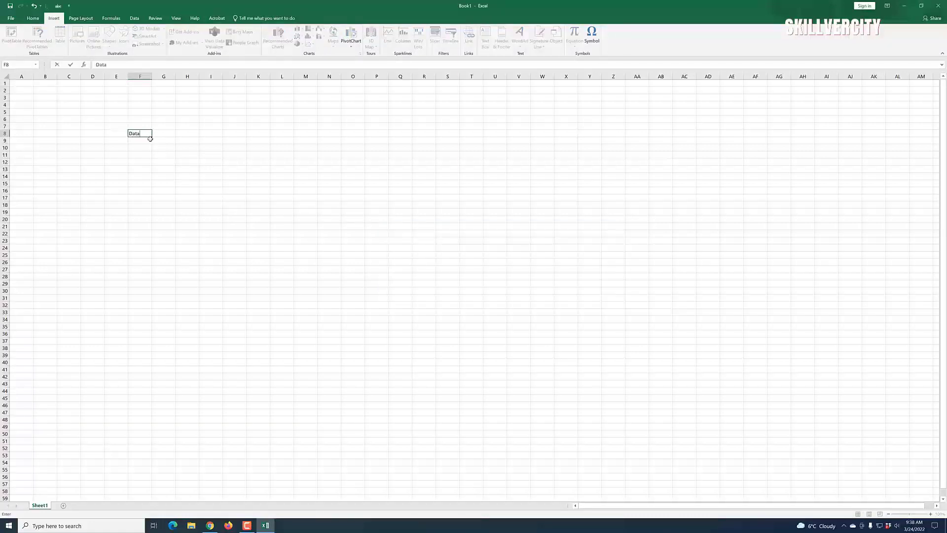
{"action": "left_click", "coordinate": [191, 220]}
{"action": "left_click", "coordinate": [178, 161]}
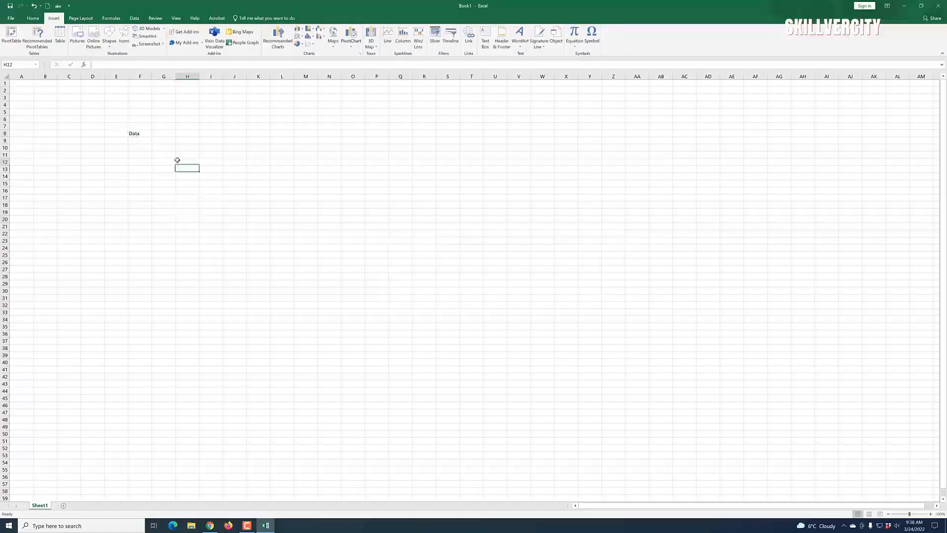
{"action": "left_click", "coordinate": [162, 135]}
{"action": "left_click", "coordinate": [196, 235]}
{"action": "left_click", "coordinate": [143, 135]}
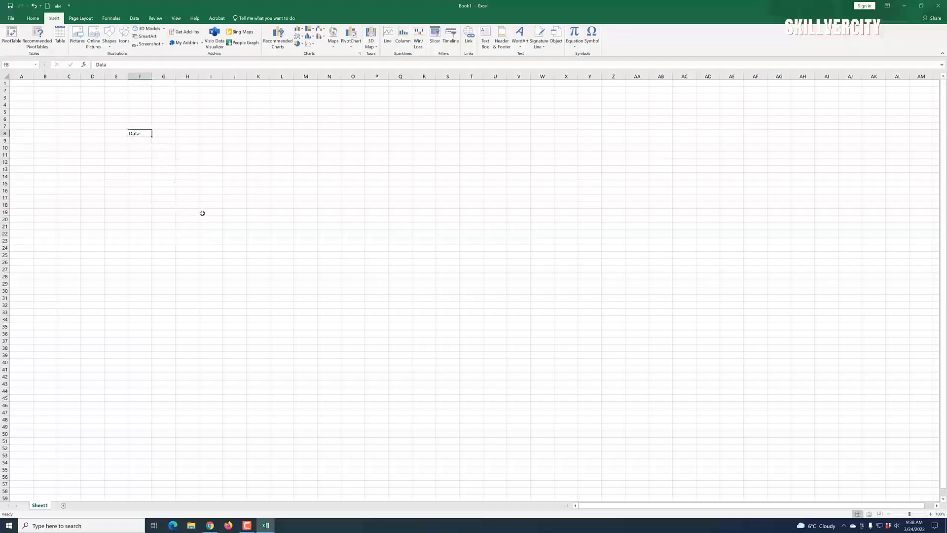
Step: Copy F8 and paste 'Data' into H9 using the right-click menu
{"action": "right_click", "coordinate": [137, 136]}
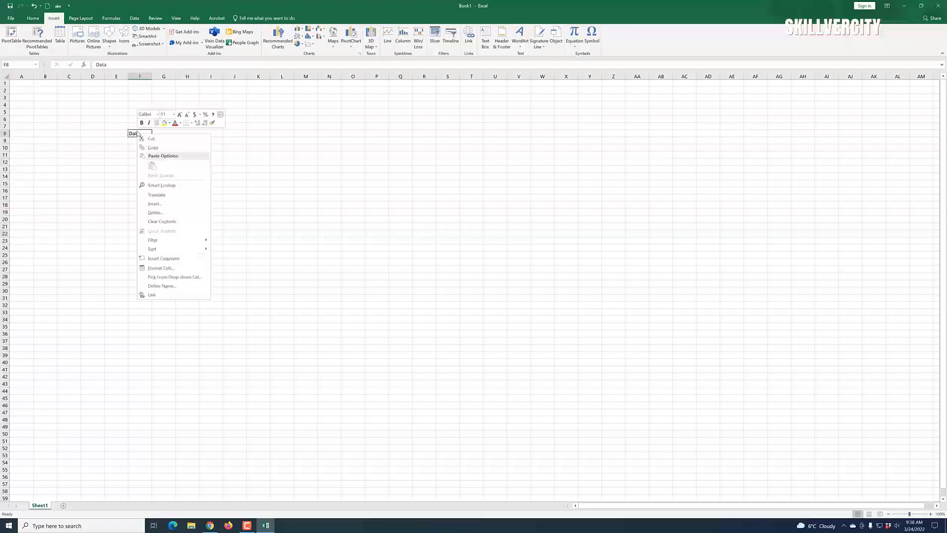
{"action": "left_click", "coordinate": [165, 148]}
{"action": "left_click", "coordinate": [187, 141]}
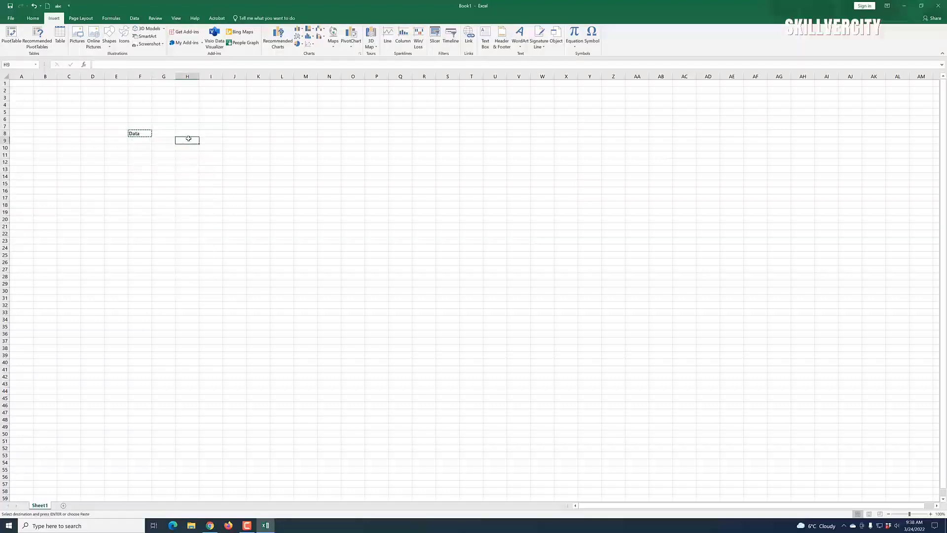
{"action": "right_click", "coordinate": [187, 141]}
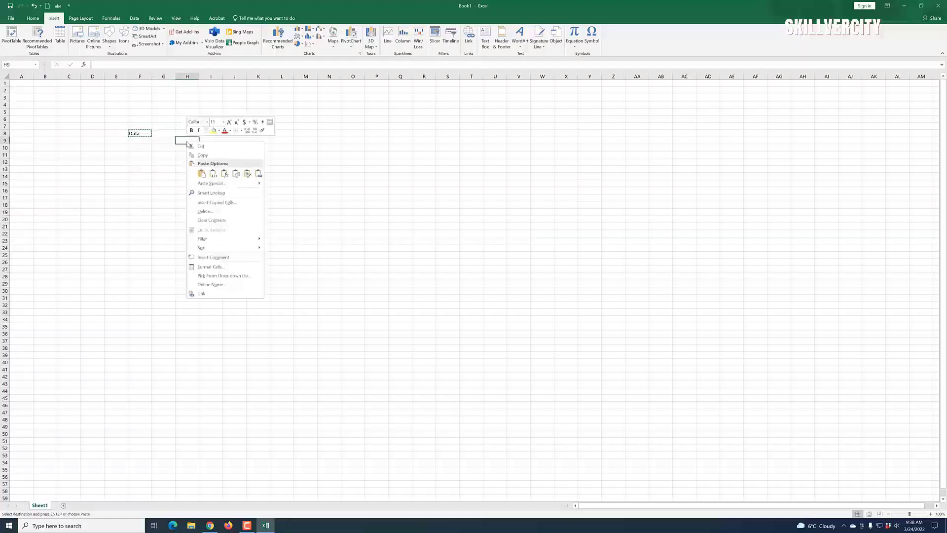
{"action": "left_click", "coordinate": [200, 173]}
Step: Clear the pasted 'Data' from H9 and reselect the original F8
{"action": "left_click", "coordinate": [230, 217]}
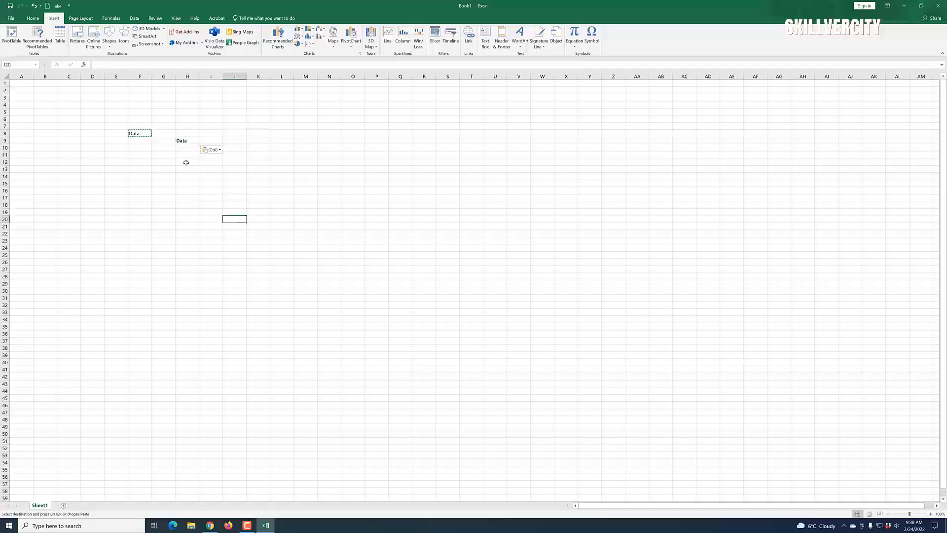
{"action": "left_click", "coordinate": [183, 141]}
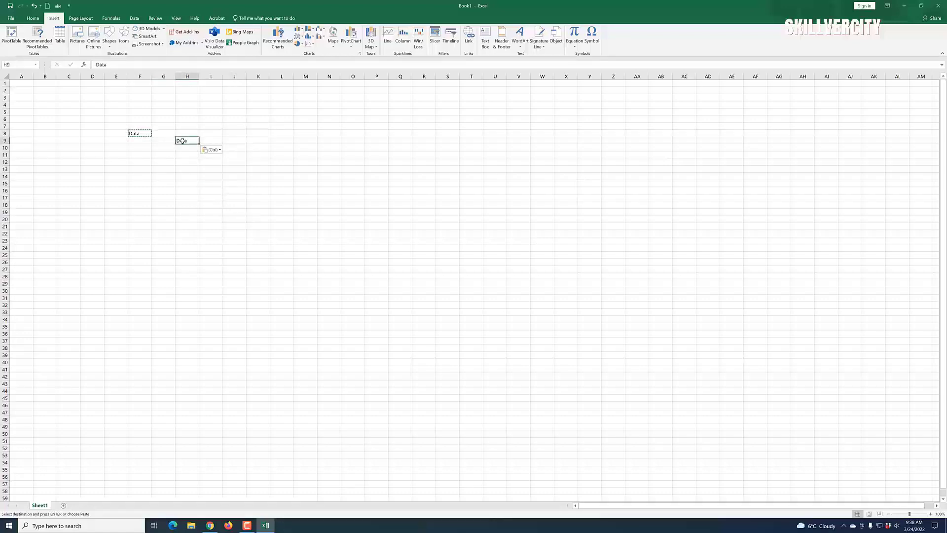
{"action": "key", "text": "BackSpace"}
{"action": "left_click", "coordinate": [178, 233]}
{"action": "left_click", "coordinate": [140, 134]}
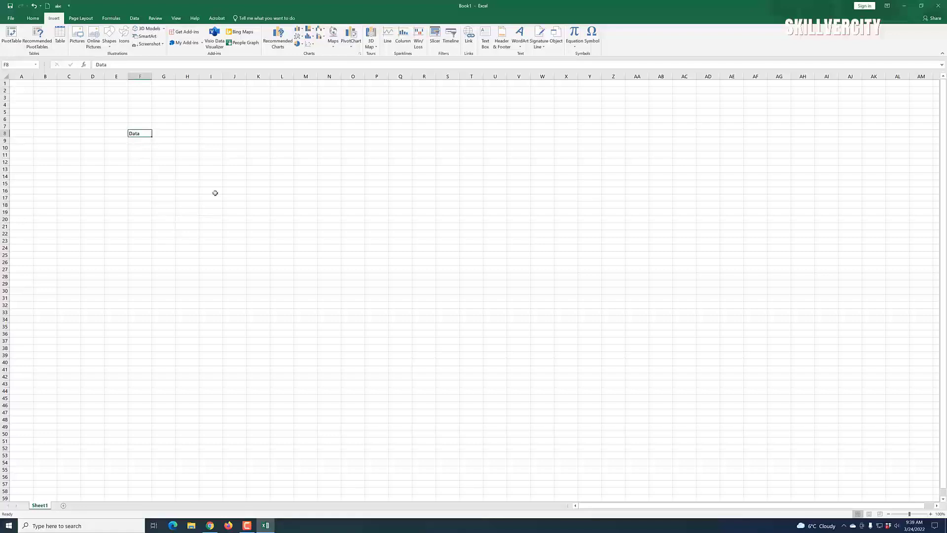
Step: Copy F8 and paste 'Data' into K8, K17, R20 and O11 with Ctrl+C/Ctrl+V
{"action": "key", "text": "ctrl+c"}
{"action": "left_click", "coordinate": [258, 135]}
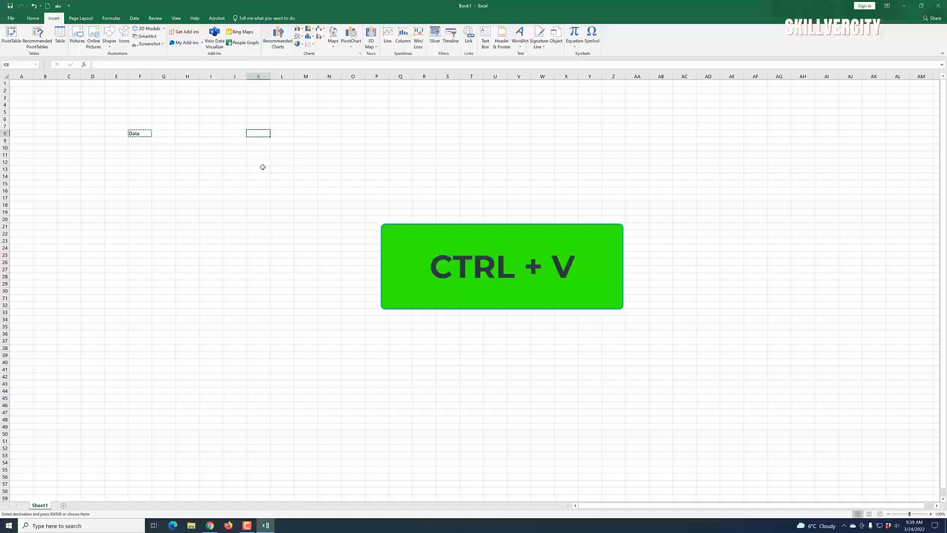
{"action": "key", "text": "ctrl+v"}
{"action": "left_click", "coordinate": [252, 197]}
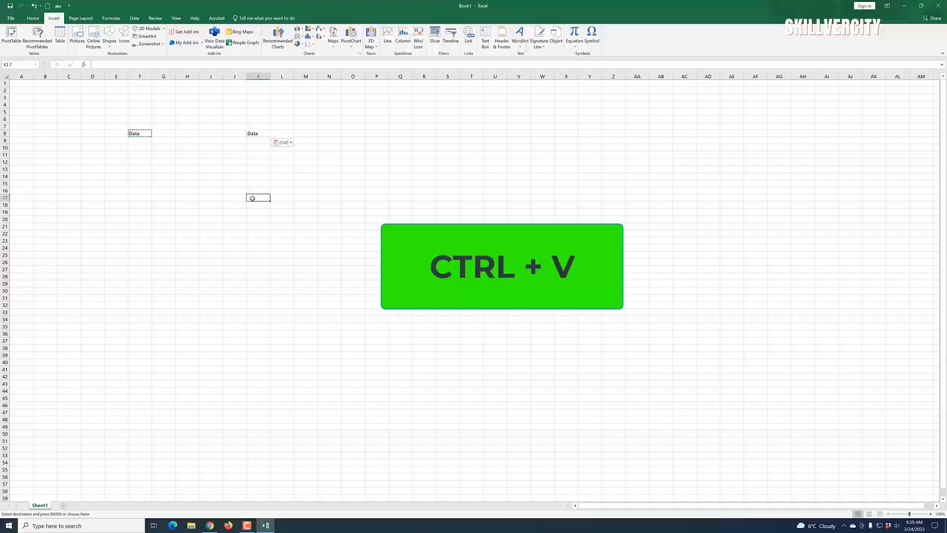
{"action": "key", "text": "ctrl+v"}
{"action": "left_click", "coordinate": [418, 218]}
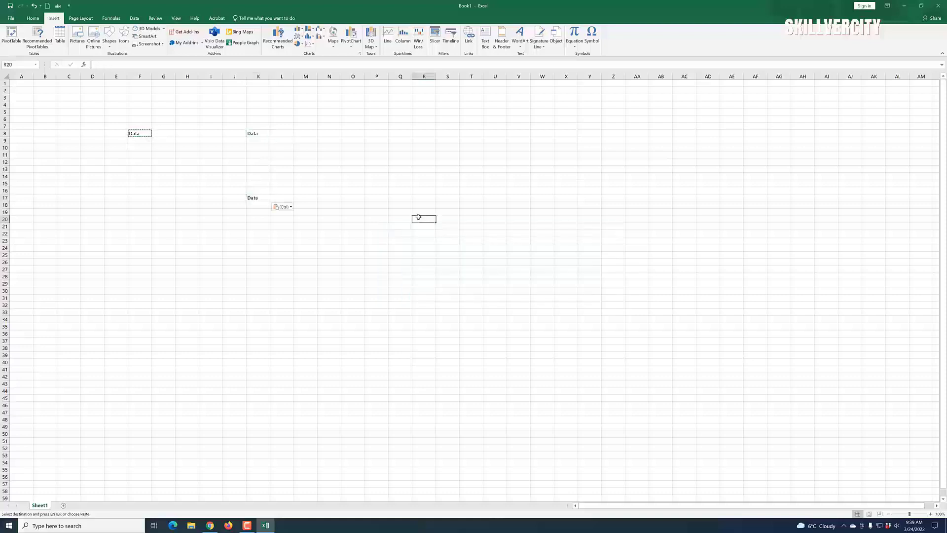
{"action": "key", "text": "ctrl+v"}
{"action": "left_click", "coordinate": [347, 155]}
{"action": "key", "text": "ctrl+v"}
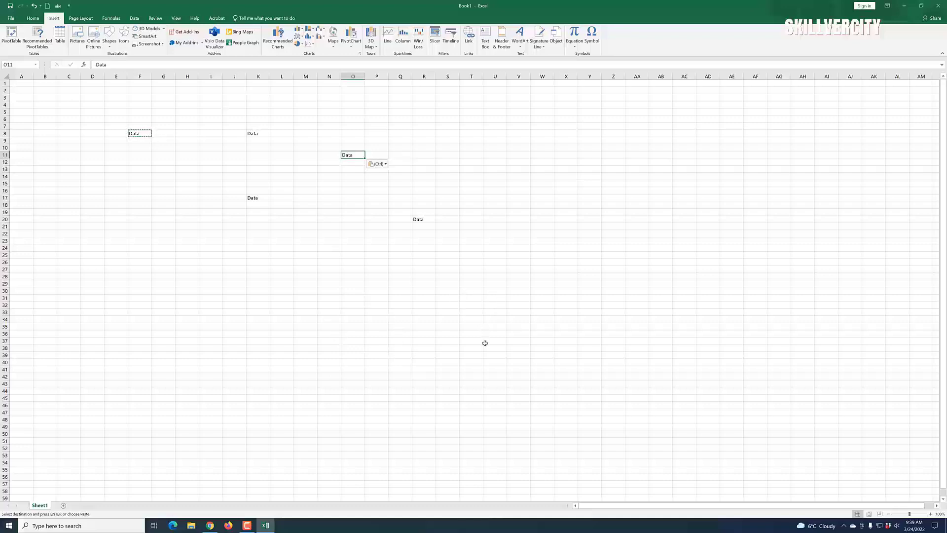
{"action": "left_click", "coordinate": [423, 291]}
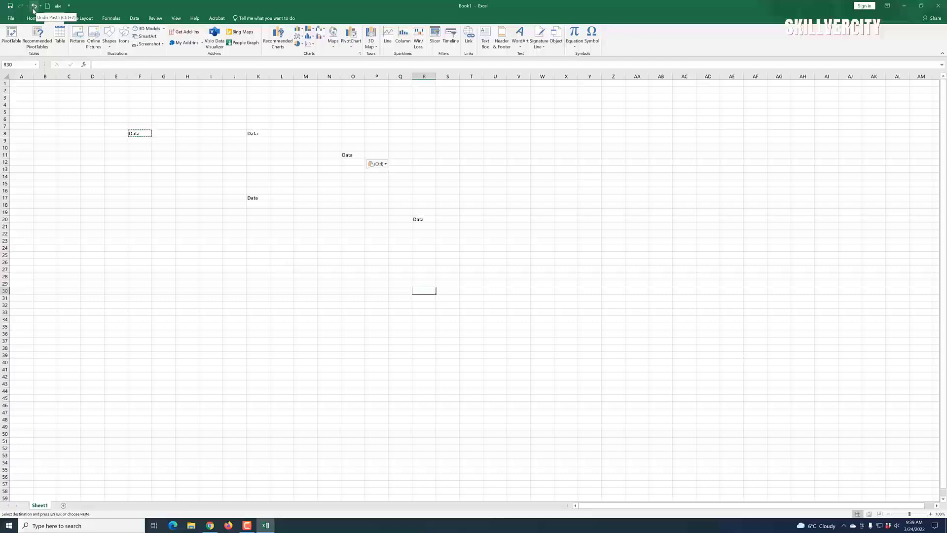
Step: Undo the O11, R20, K17 and K8 pastes and the H9 clear, then show the Home tab
{"action": "left_click", "coordinate": [493, 354]}
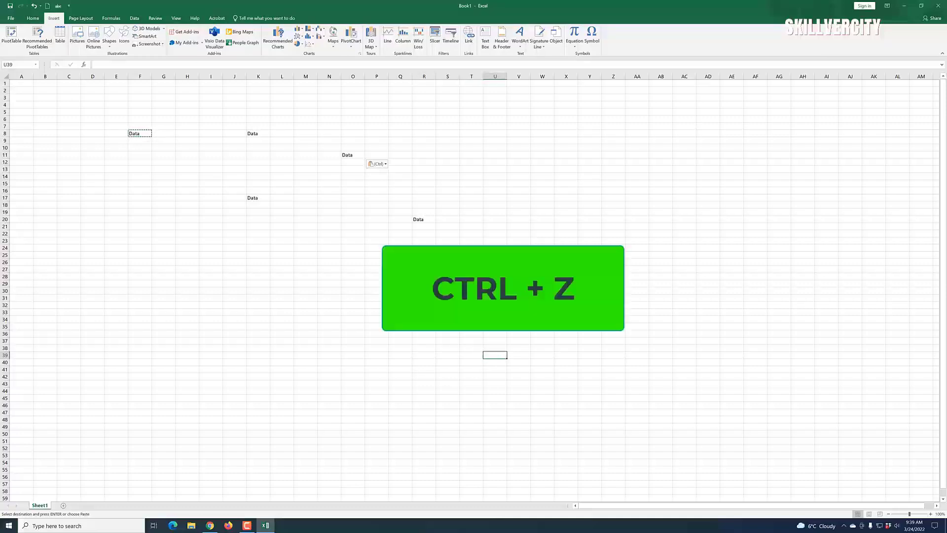
{"action": "key", "text": "ctrl+z"}
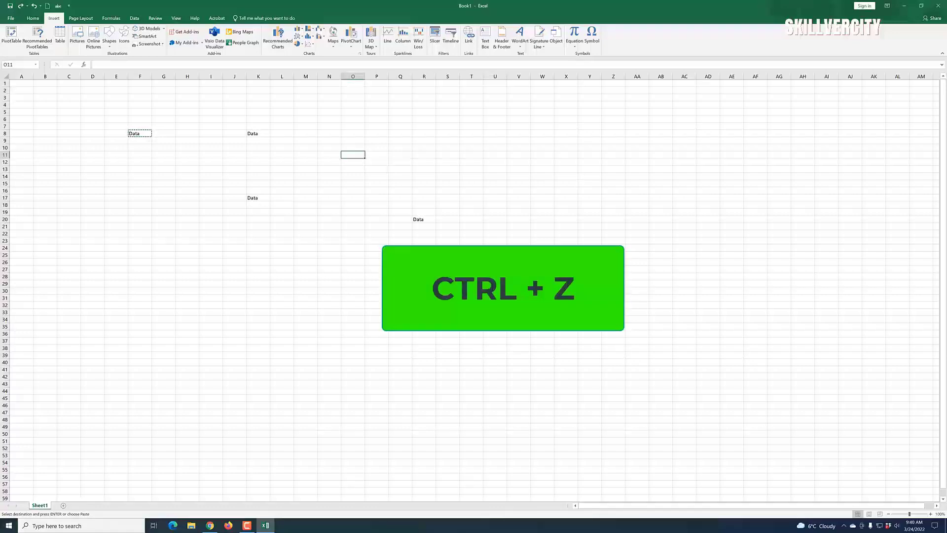
{"action": "key", "text": "ctrl+z"}
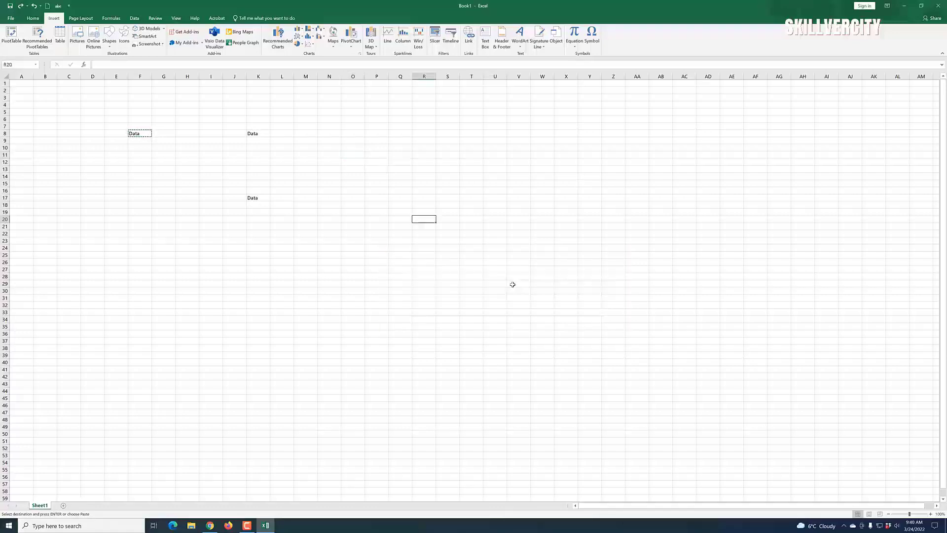
{"action": "key", "text": "ctrl+z"}
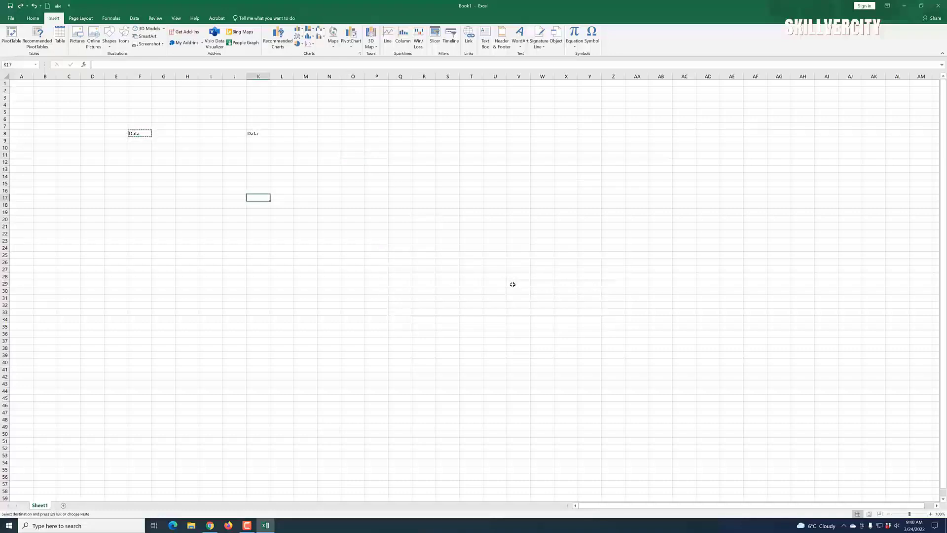
{"action": "key", "text": "ctrl+z"}
{"action": "key", "text": "ctrl+z"}
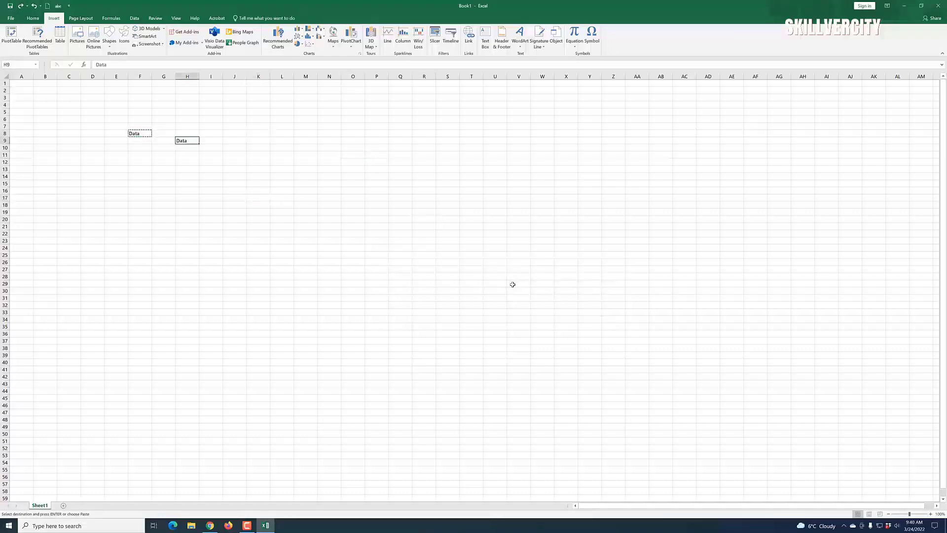
{"action": "key", "text": "ctrl+z"}
{"action": "key", "text": "ctrl+z"}
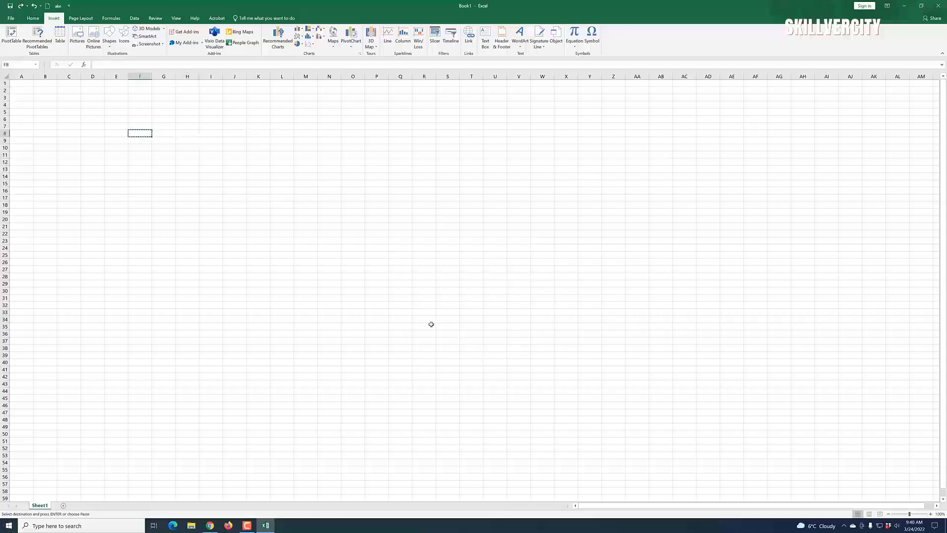
{"action": "left_click", "coordinate": [32, 18]}
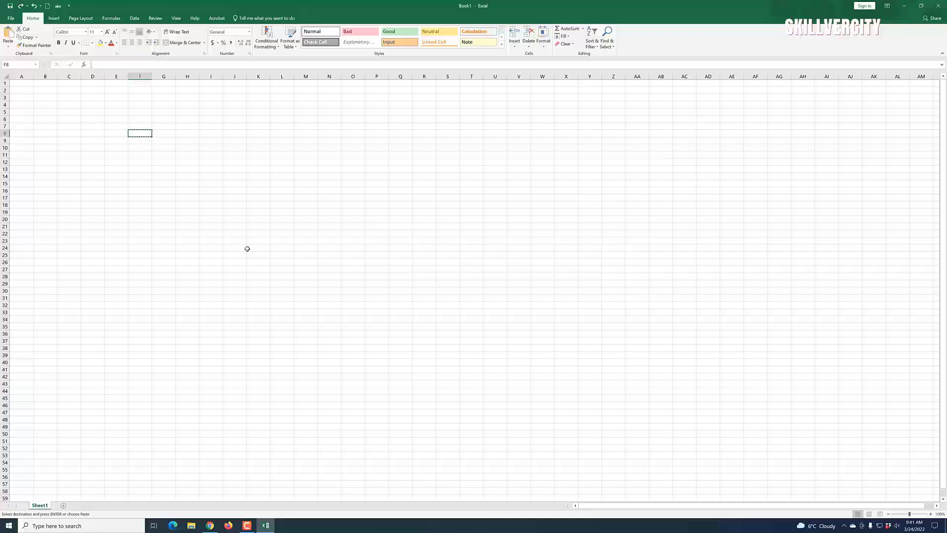
Step: Name the workbook 'Excel 2016 Navigation' in Save As and show the Save as type formats
{"action": "left_click", "coordinate": [277, 305]}
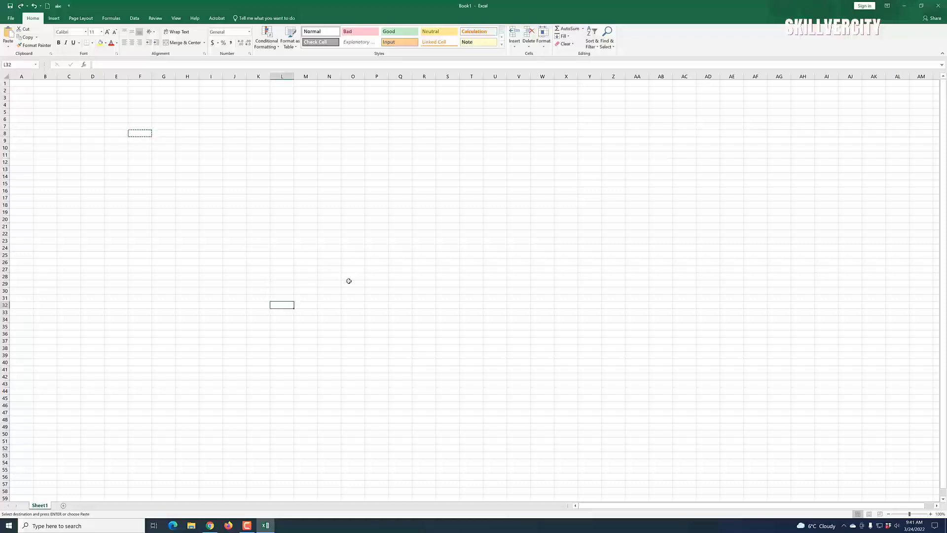
{"action": "key", "text": "F12"}
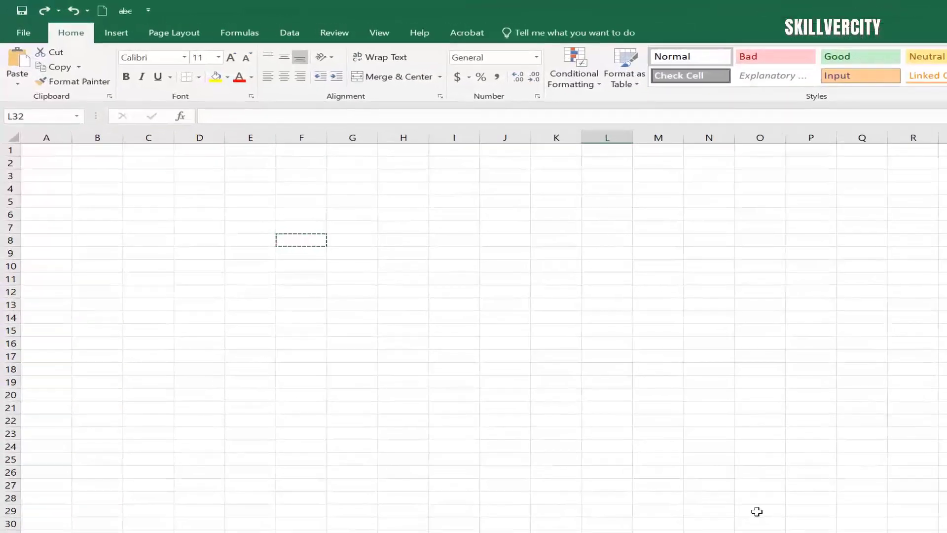
{"action": "key", "text": "F12"}
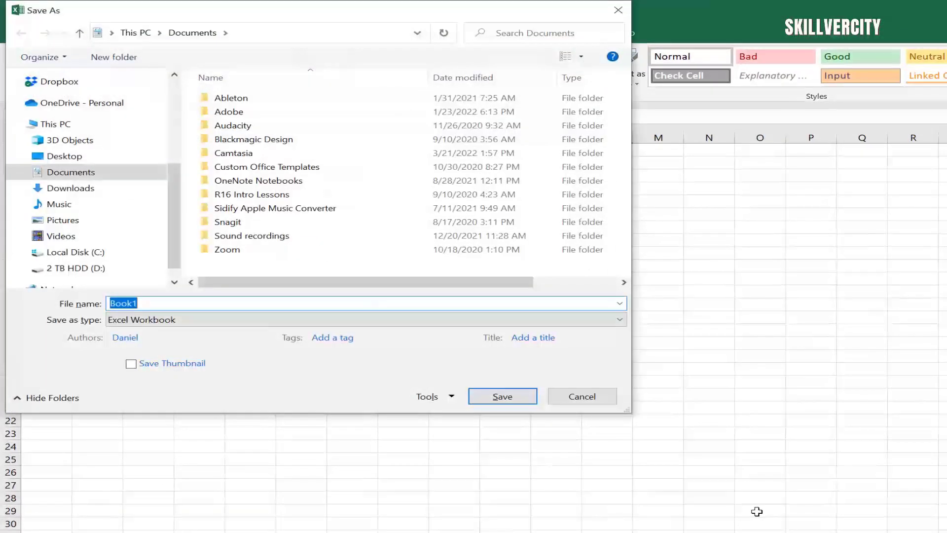
{"action": "scroll", "coordinate": [266, 208], "scroll_direction": "down", "scroll_amount": 1}
{"action": "scroll", "coordinate": [123, 214], "scroll_direction": "down", "scroll_amount": 2}
{"action": "scroll", "coordinate": [203, 237], "scroll_direction": "down", "scroll_amount": 4}
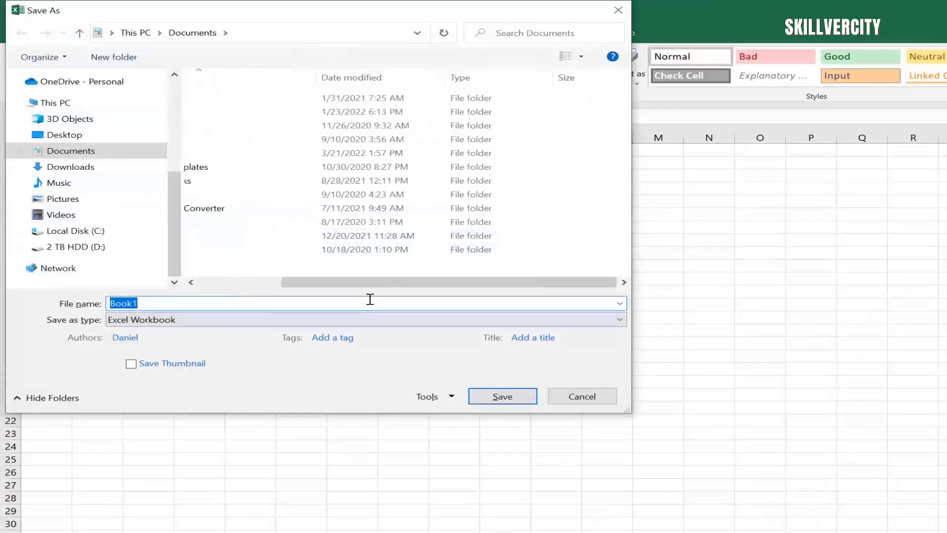
{"action": "left_click_drag", "start_coordinate": [376, 286], "coordinate": [293, 283]}
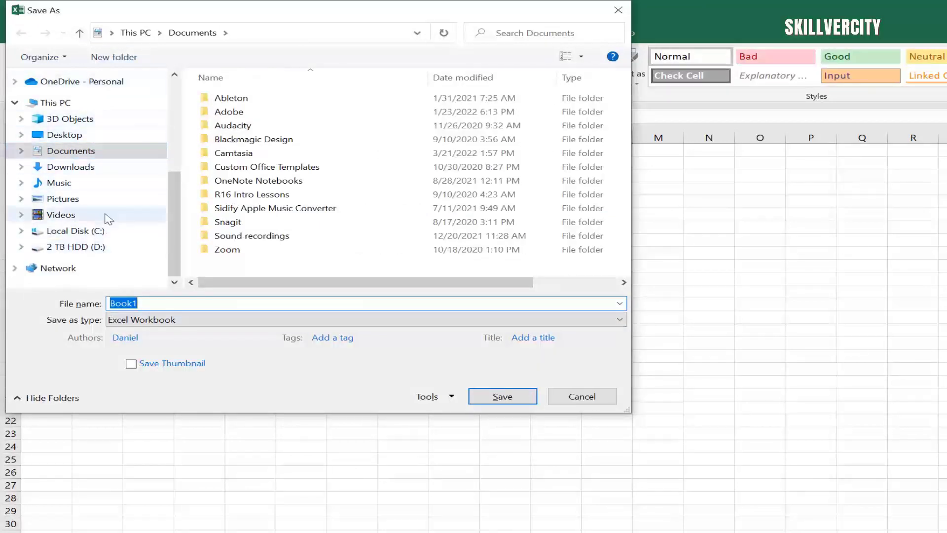
{"action": "mouse_move", "coordinate": [175, 219]}
{"action": "left_mouse_down"}
{"action": "mouse_move", "coordinate": [175, 171]}
{"action": "mouse_move", "coordinate": [164, 231]}
{"action": "left_mouse_up"}
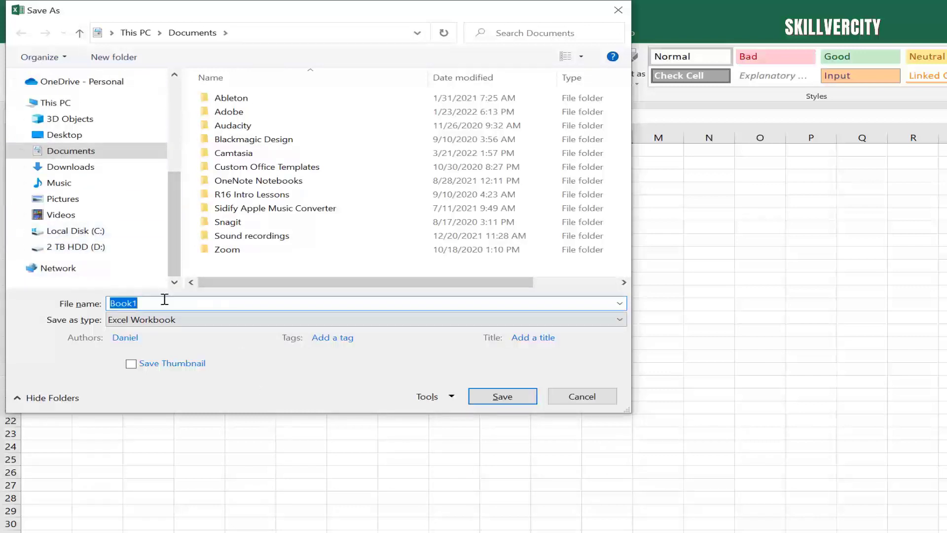
{"action": "type", "text": "Excel 2016"}
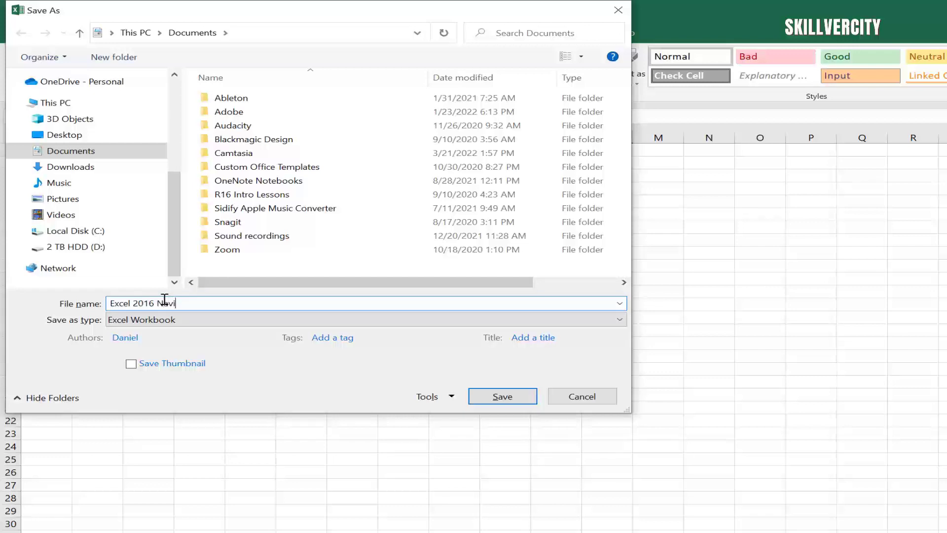
{"action": "type", "text": "Navigation"}
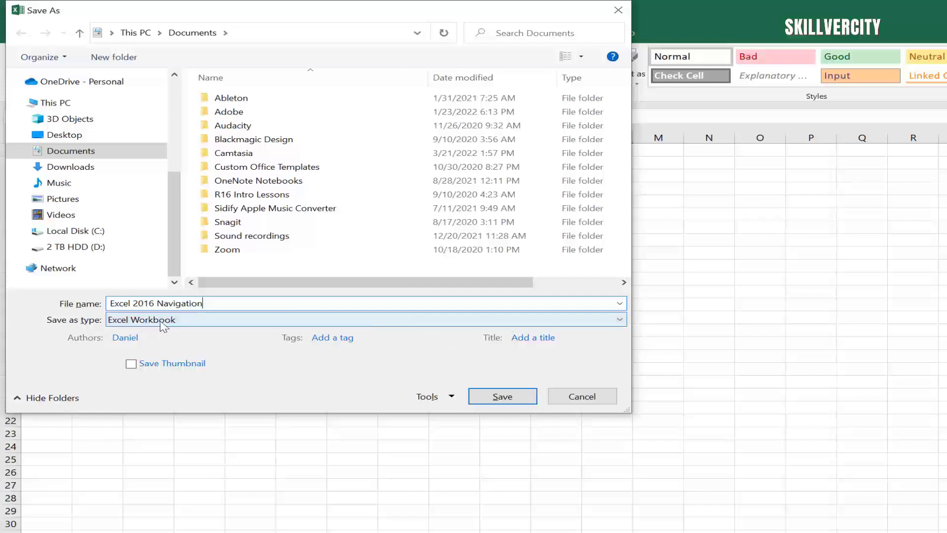
{"action": "left_click", "coordinate": [620, 320]}
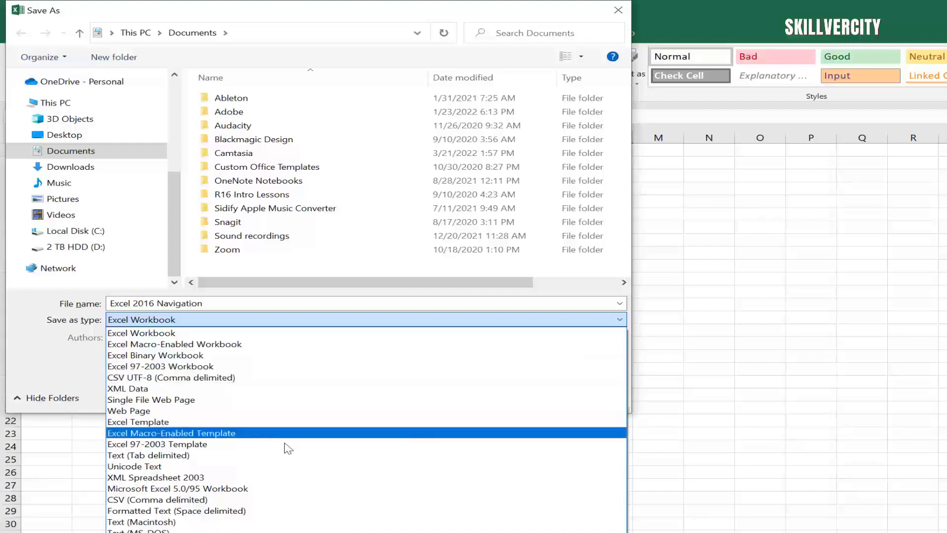
Step: Close the file format list and cancel the Save As dialog
{"action": "left_click", "coordinate": [604, 26]}
{"action": "left_click", "coordinate": [575, 391]}
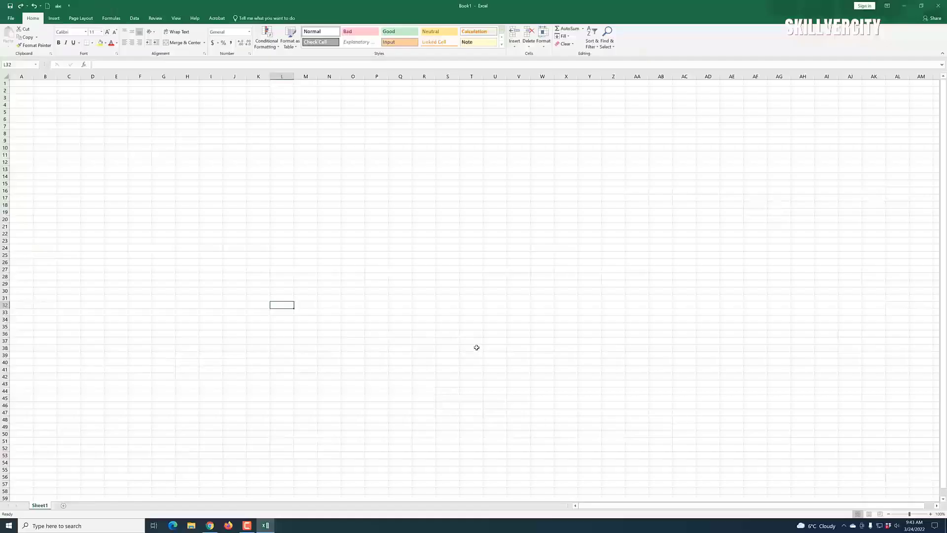
{"action": "left_click", "coordinate": [475, 349]}
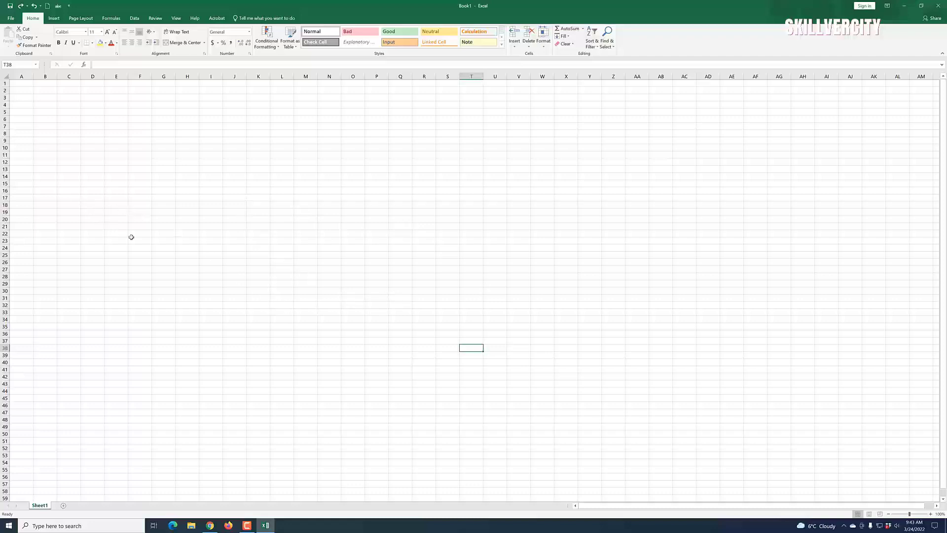
Step: Enter the label APR in cell B6
{"action": "left_click", "coordinate": [45, 120]}
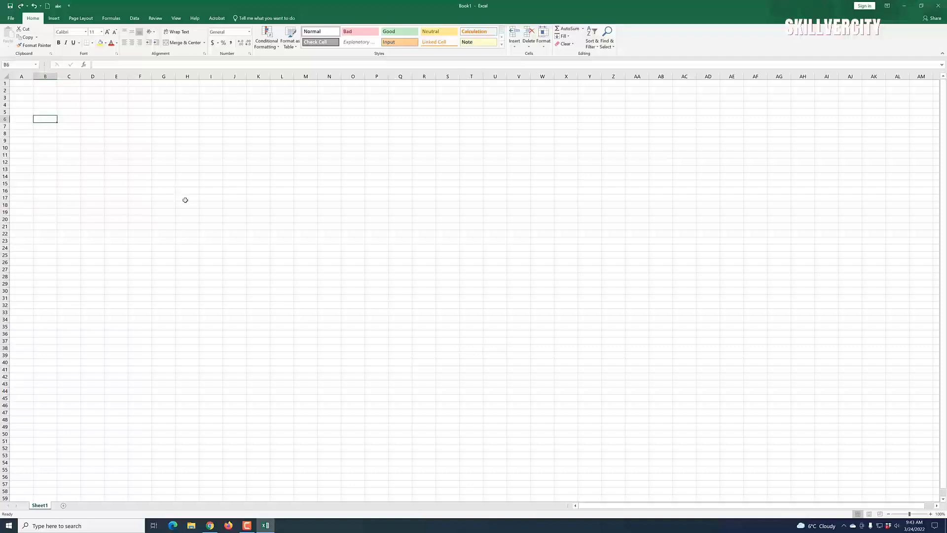
{"action": "type", "text": "APR"}
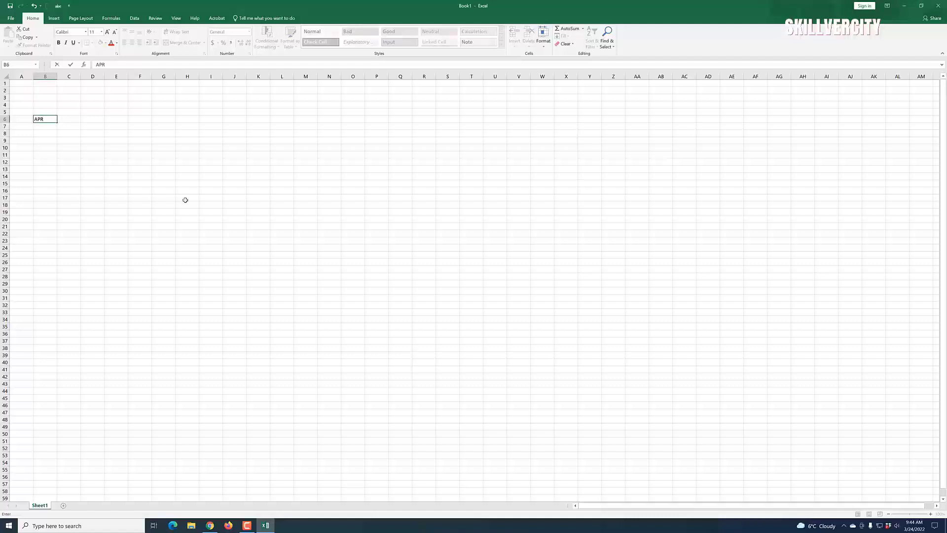
{"action": "left_click", "coordinate": [164, 277]}
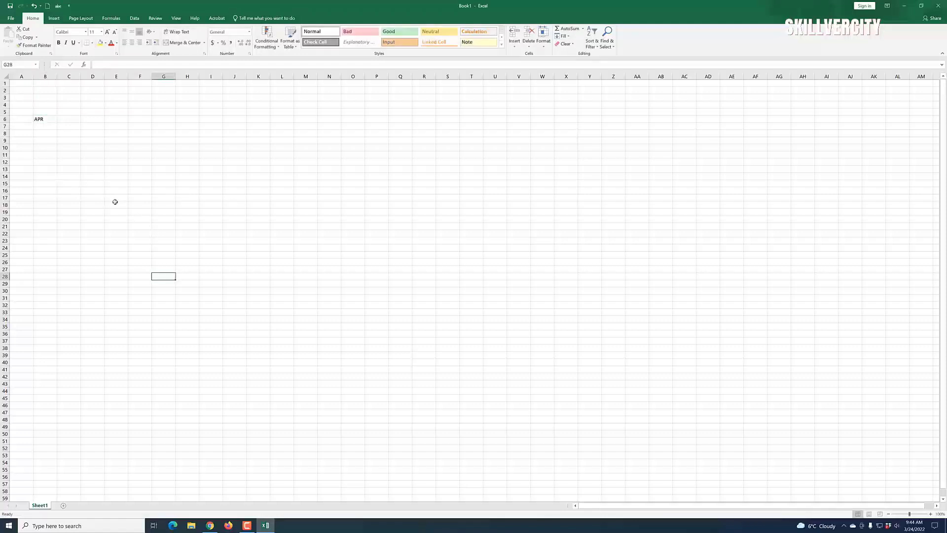
{"action": "left_click", "coordinate": [72, 185]}
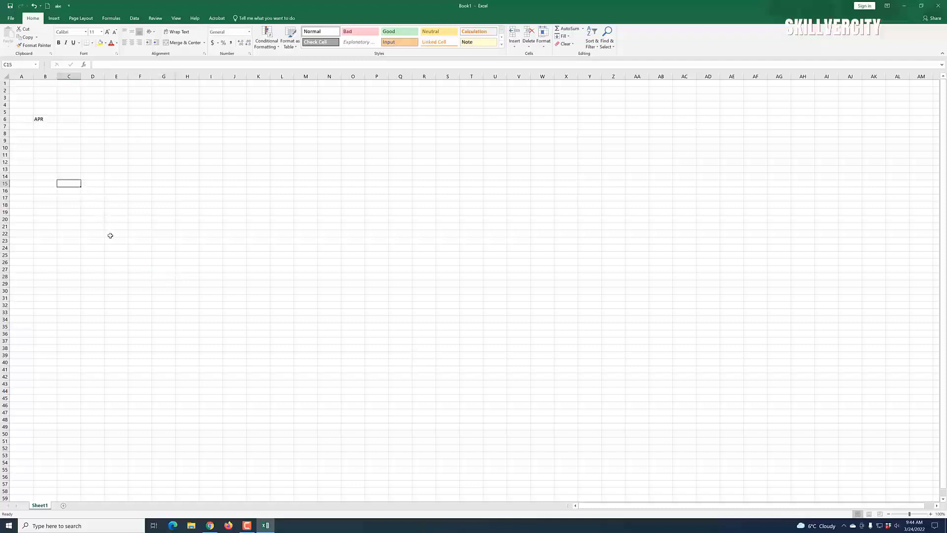
{"action": "left_click", "coordinate": [48, 120]}
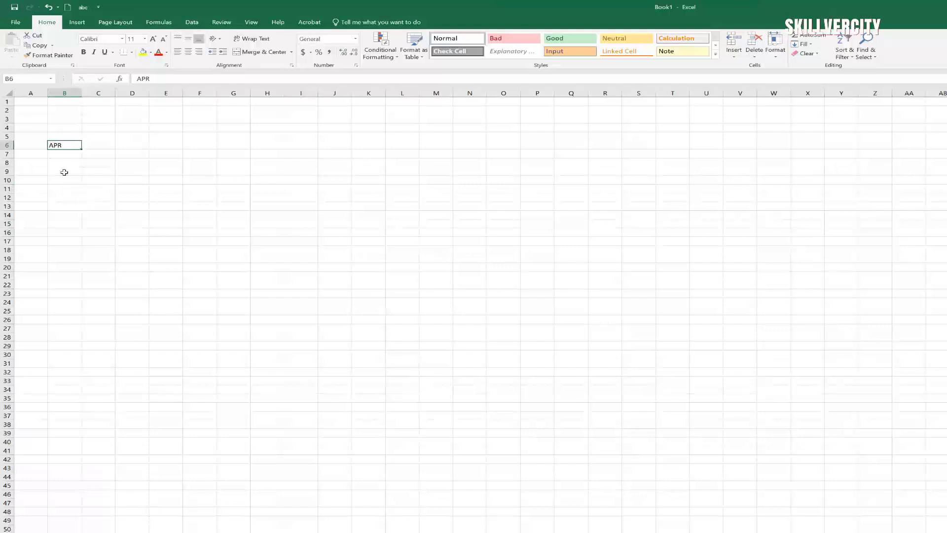
{"action": "right_click", "coordinate": [59, 145]}
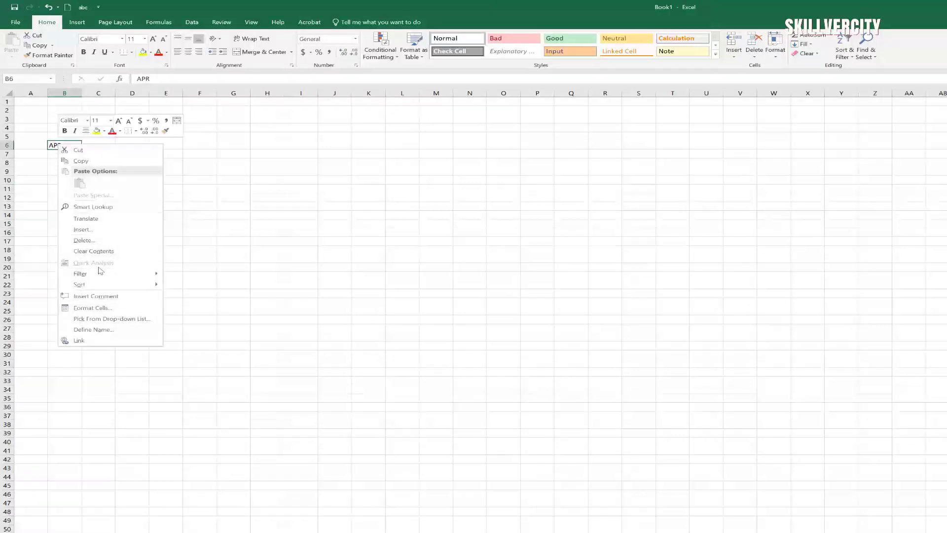
{"action": "left_click", "coordinate": [119, 208]}
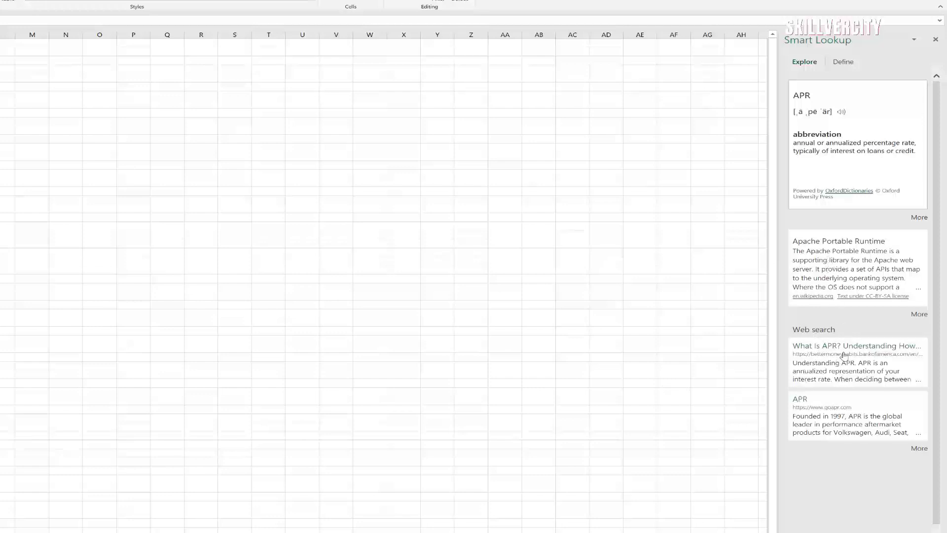
{"action": "scroll", "coordinate": [856, 338], "scroll_direction": "down", "scroll_amount": 1}
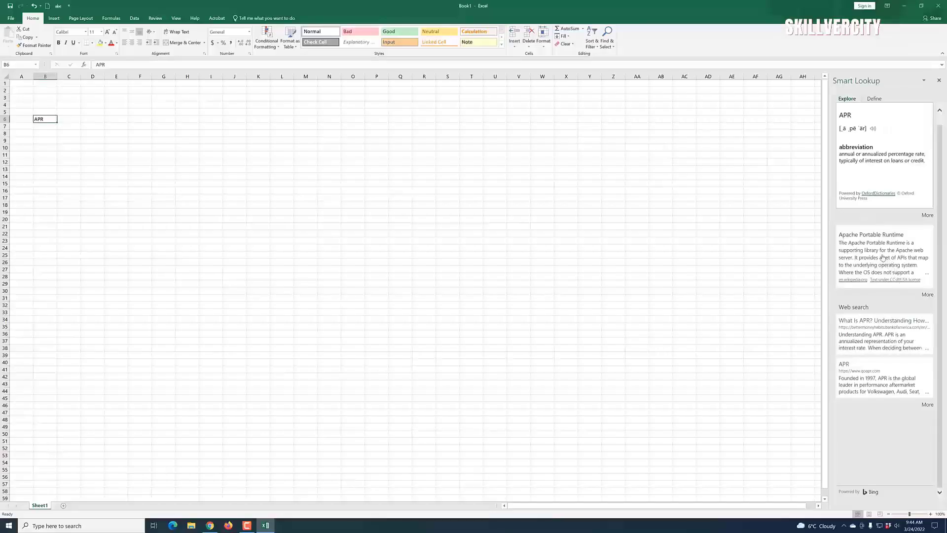
{"action": "scroll", "coordinate": [882, 260], "scroll_direction": "up", "scroll_amount": 1}
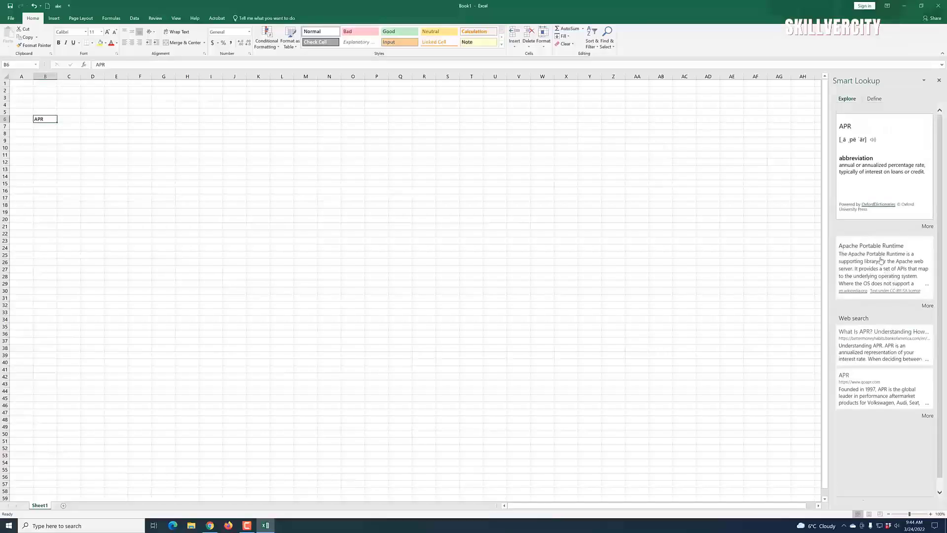
{"action": "left_click", "coordinate": [939, 81]}
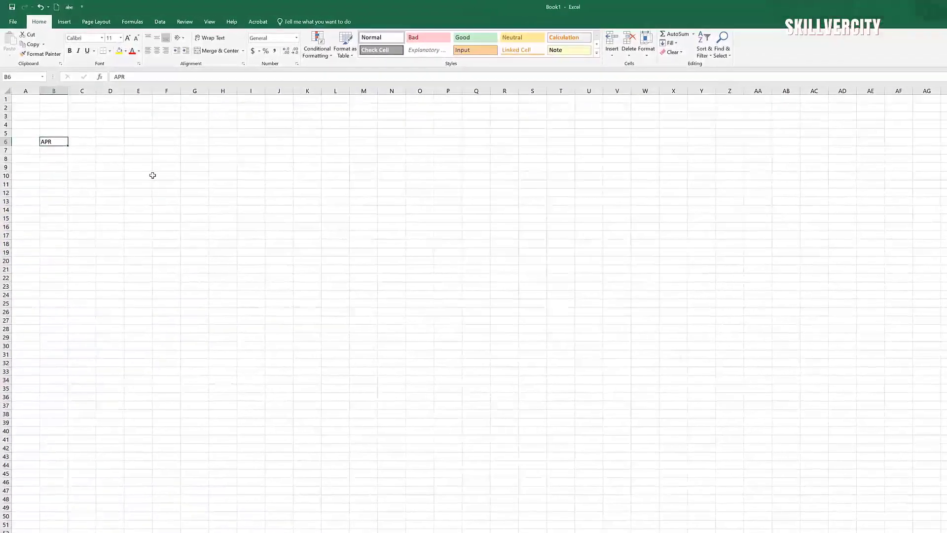
Step: Enter the label CPI in uppercase in cell C6
{"action": "left_click", "coordinate": [88, 144]}
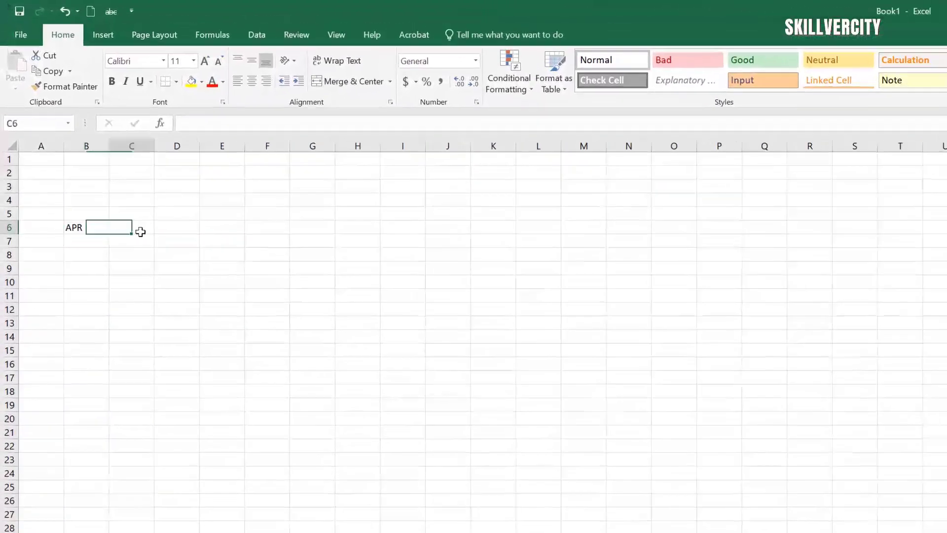
{"action": "type", "text": "cpi"}
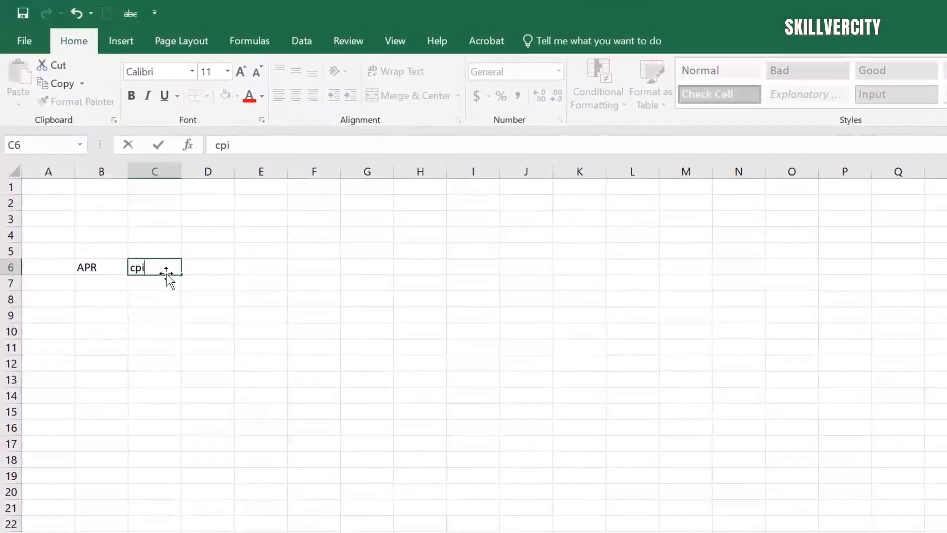
{"action": "key", "text": "BackSpace"}
{"action": "key", "text": "BackSpace"}
{"action": "key", "text": "BackSpace"}
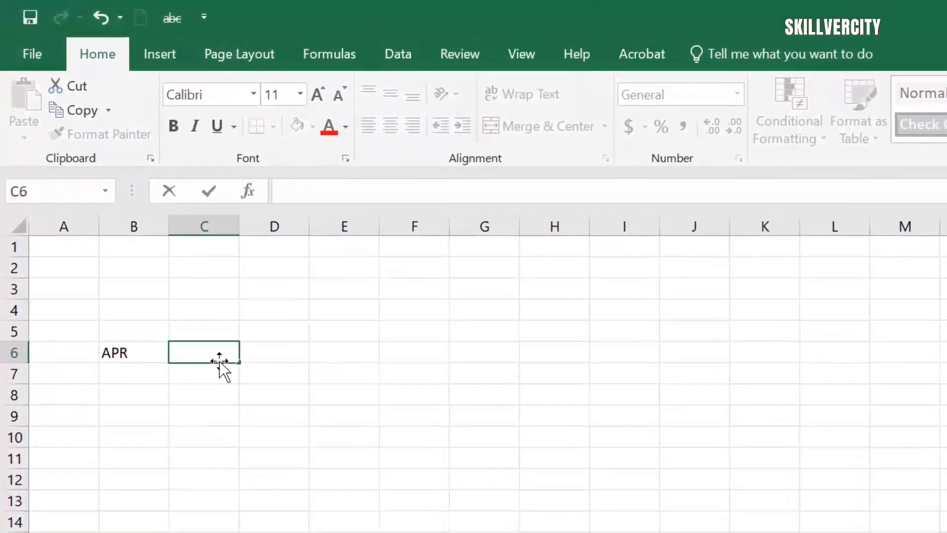
{"action": "type", "text": "CPI"}
{"action": "left_click", "coordinate": [476, 488]}
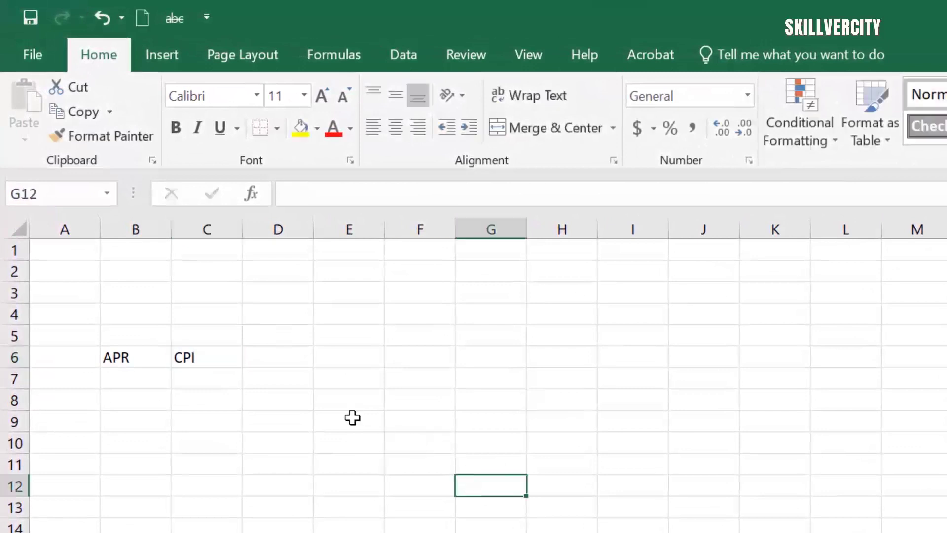
Step: Run Smart Lookup on the CPI cell to view its definitions and web results
{"action": "left_click", "coordinate": [226, 364]}
{"action": "right_click", "coordinate": [219, 359]}
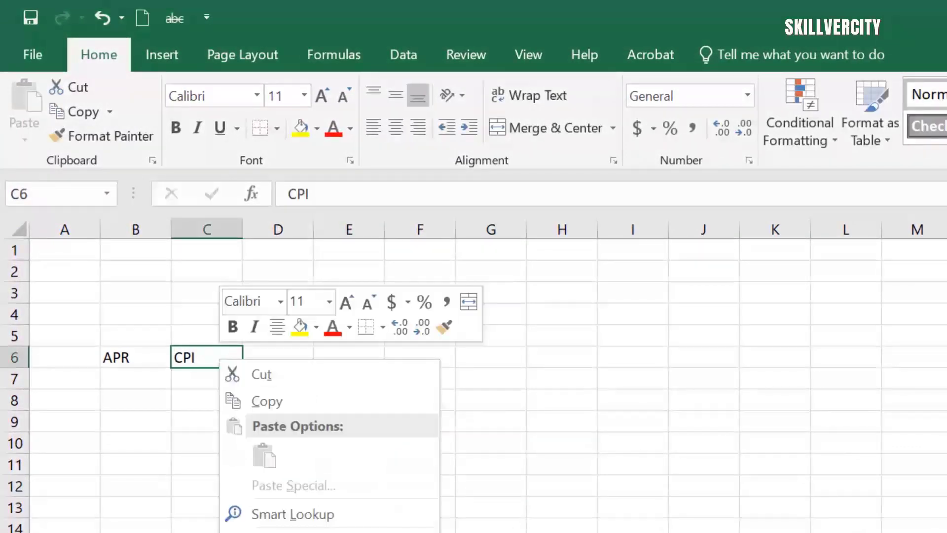
{"action": "left_click", "coordinate": [336, 514]}
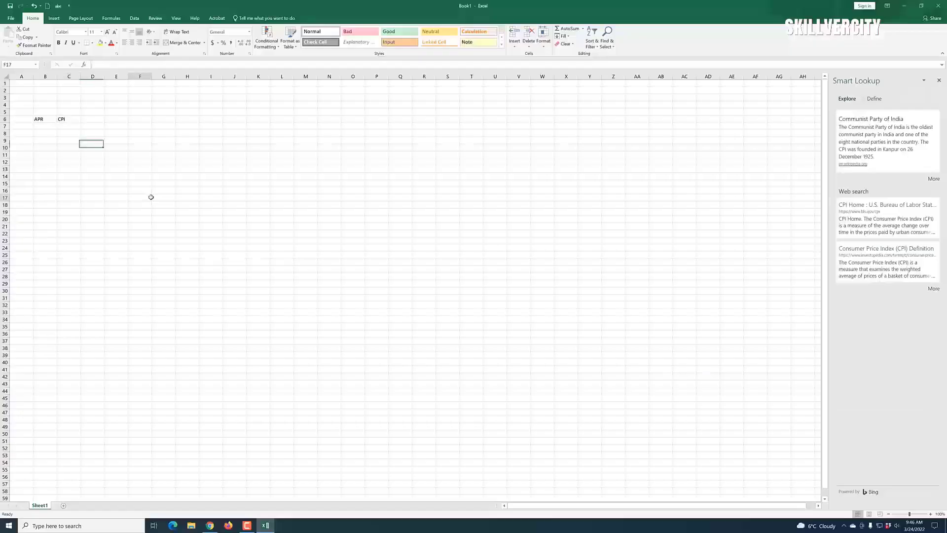
{"action": "left_click", "coordinate": [148, 197]}
Step: Enter the label GDP in cell B7
{"action": "left_click_drag", "start_coordinate": [48, 132], "coordinate": [51, 127]}
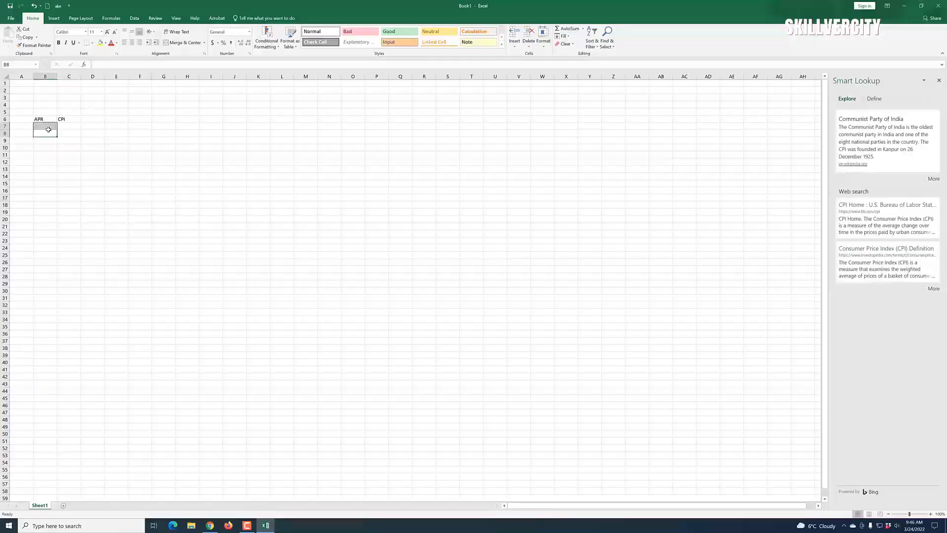
{"action": "left_click", "coordinate": [53, 126]}
{"action": "type", "text": "G"}
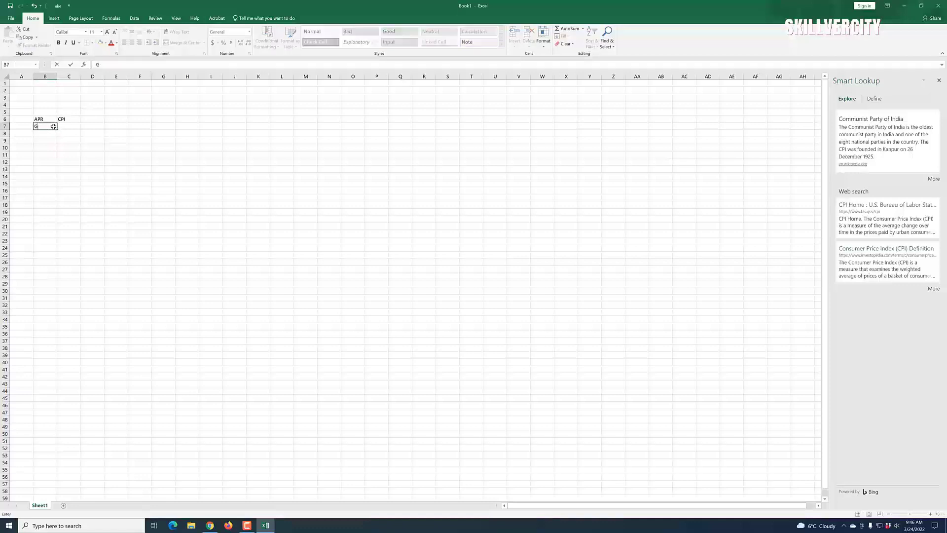
{"action": "type", "text": "DP"}
{"action": "left_click", "coordinate": [116, 234]}
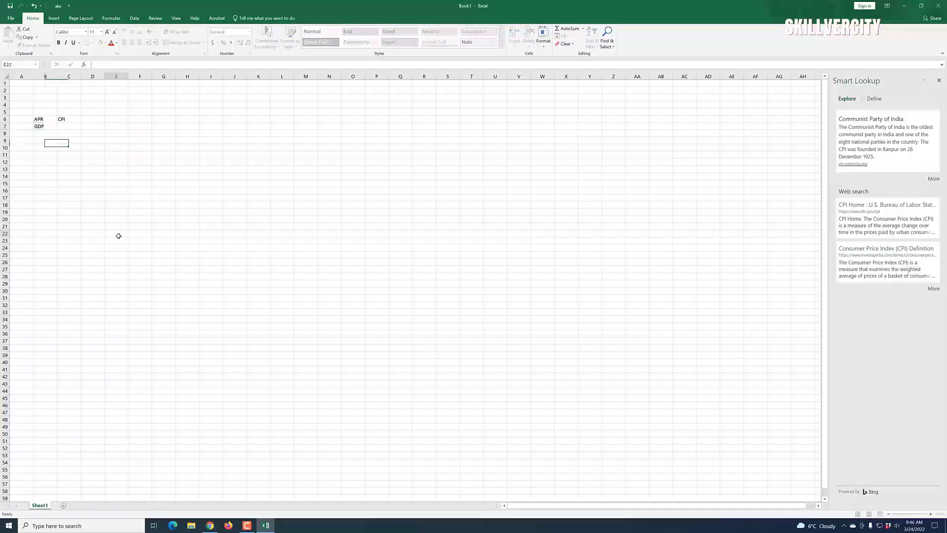
Step: Run Smart Lookup on GDP, read the results, then close the lookup pane
{"action": "left_click", "coordinate": [39, 126]}
{"action": "right_click", "coordinate": [38, 127]}
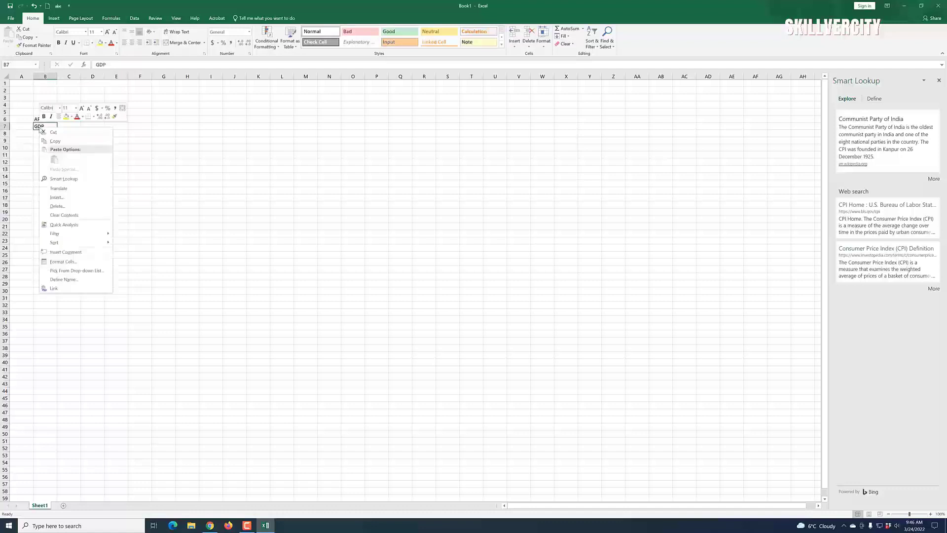
{"action": "left_click", "coordinate": [65, 179]}
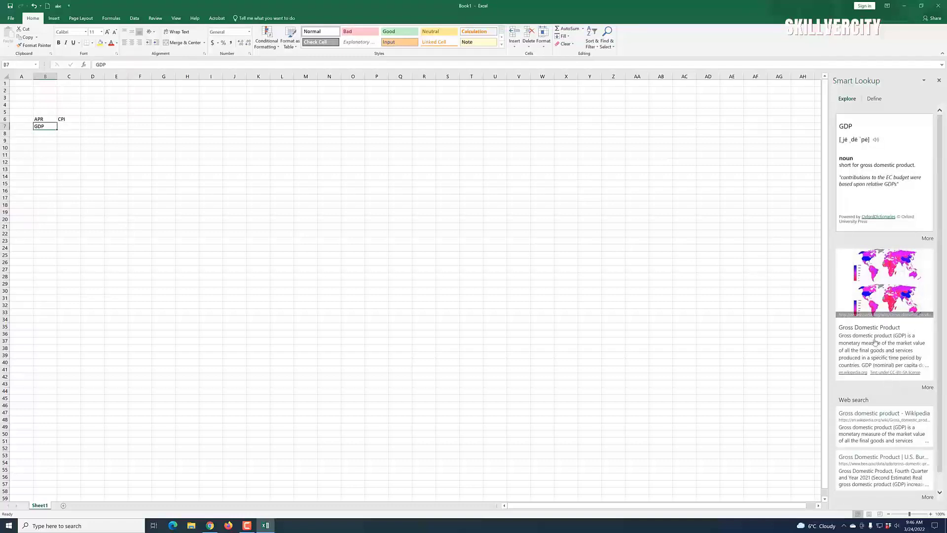
{"action": "scroll", "coordinate": [885, 346], "scroll_direction": "down", "scroll_amount": 1}
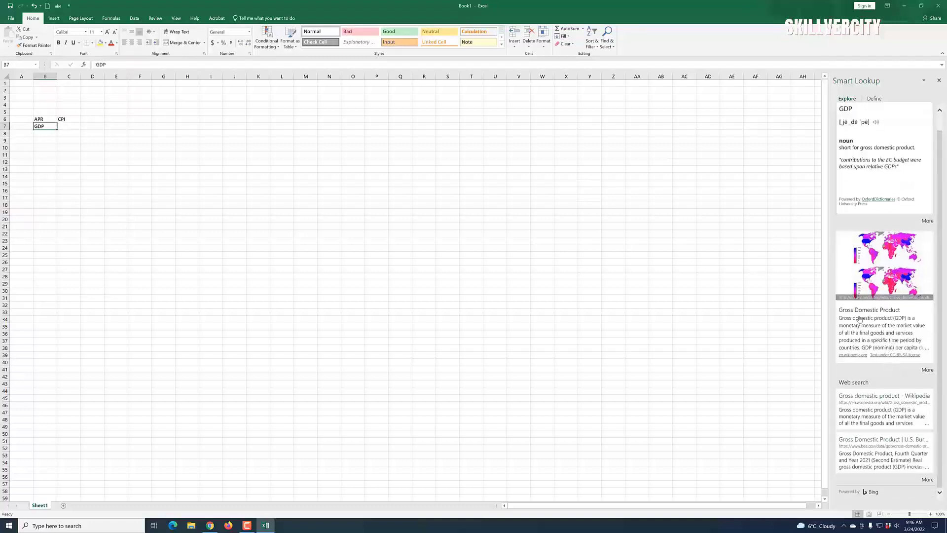
{"action": "left_click", "coordinate": [153, 279]}
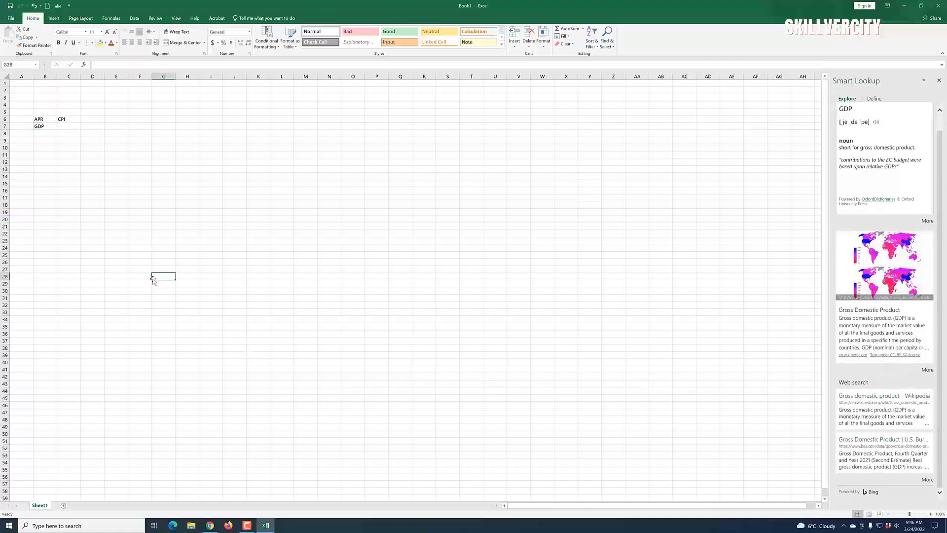
{"action": "left_click", "coordinate": [939, 80]}
Step: Enter a person's name in cell C8
{"action": "left_click", "coordinate": [117, 175]}
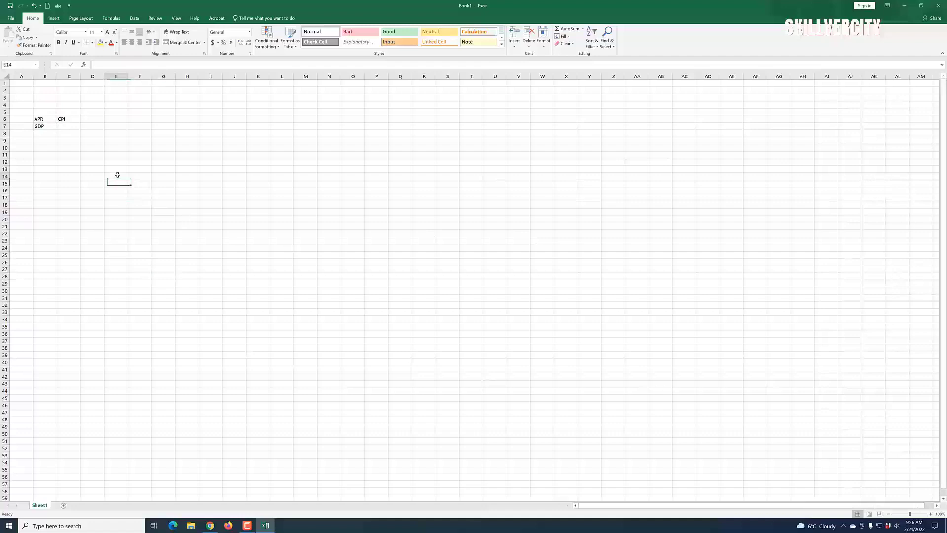
{"action": "left_click", "coordinate": [64, 137]}
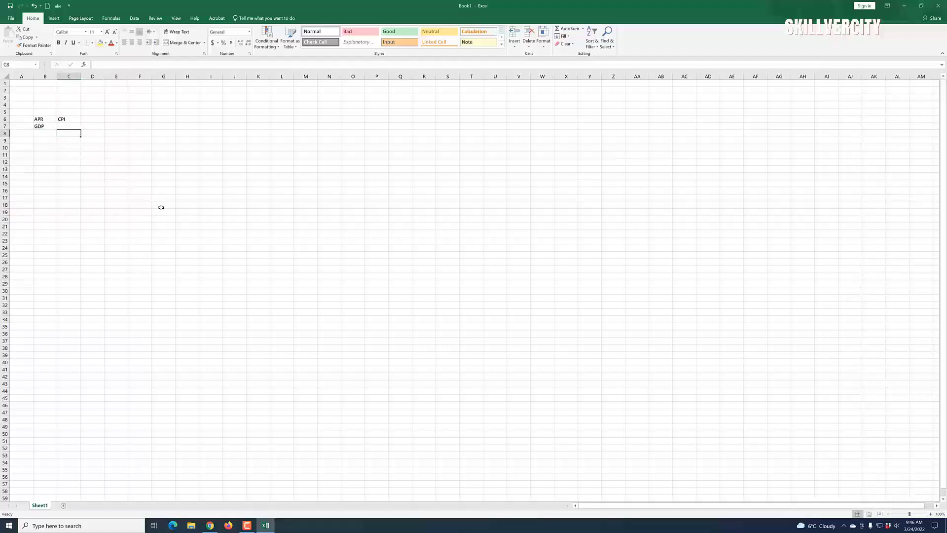
{"action": "type", "text": "b"}
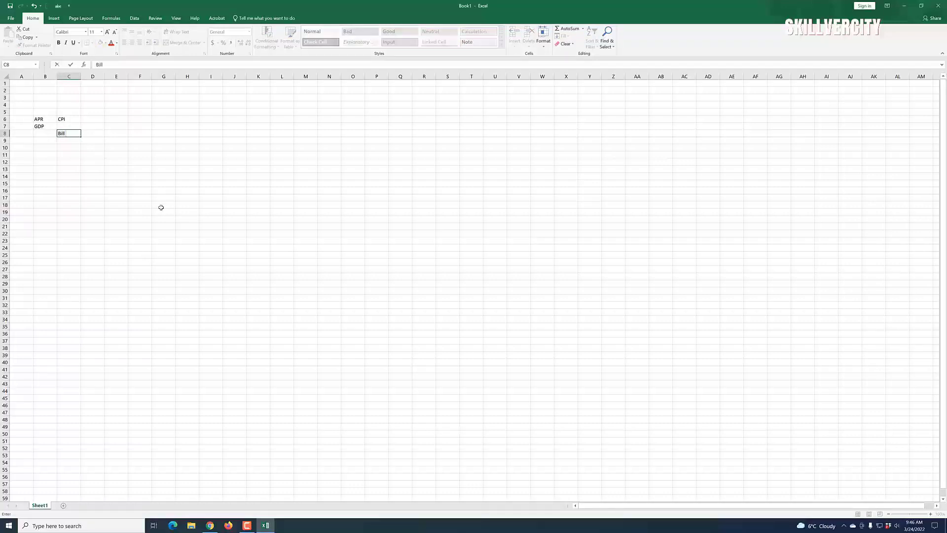
{"action": "type", "text": "ill Gatws"}
{"action": "left_click", "coordinate": [200, 246]}
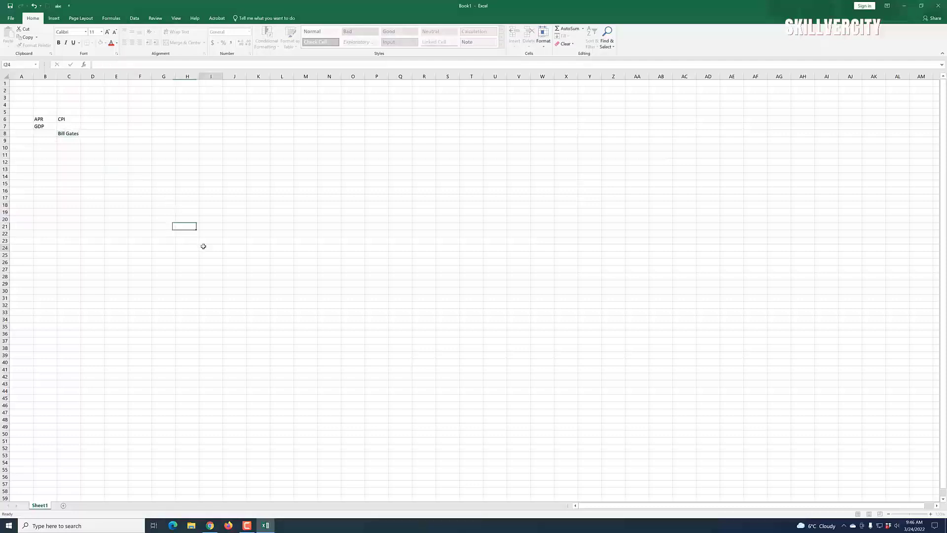
Step: Run Smart Lookup on the name in C8, then close the lookup pane
{"action": "left_click", "coordinate": [73, 134]}
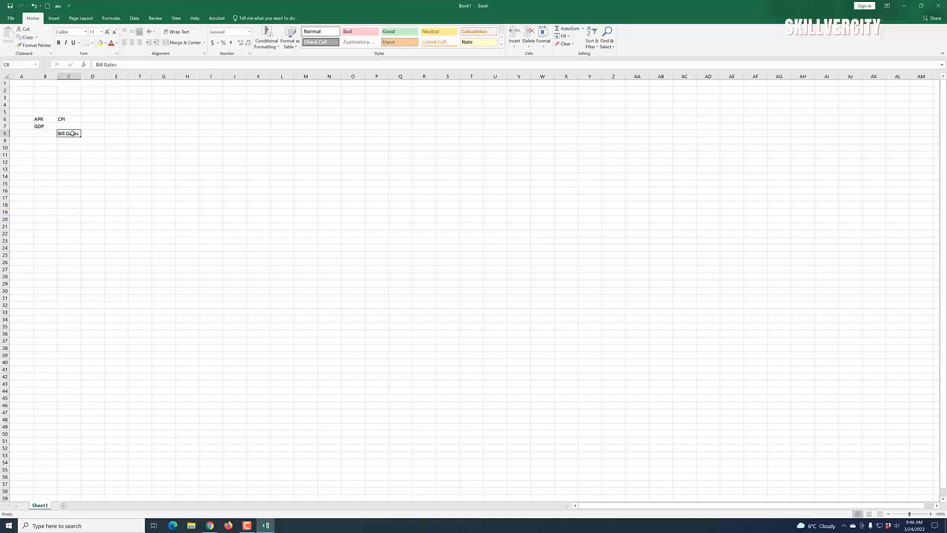
{"action": "right_click", "coordinate": [73, 134]}
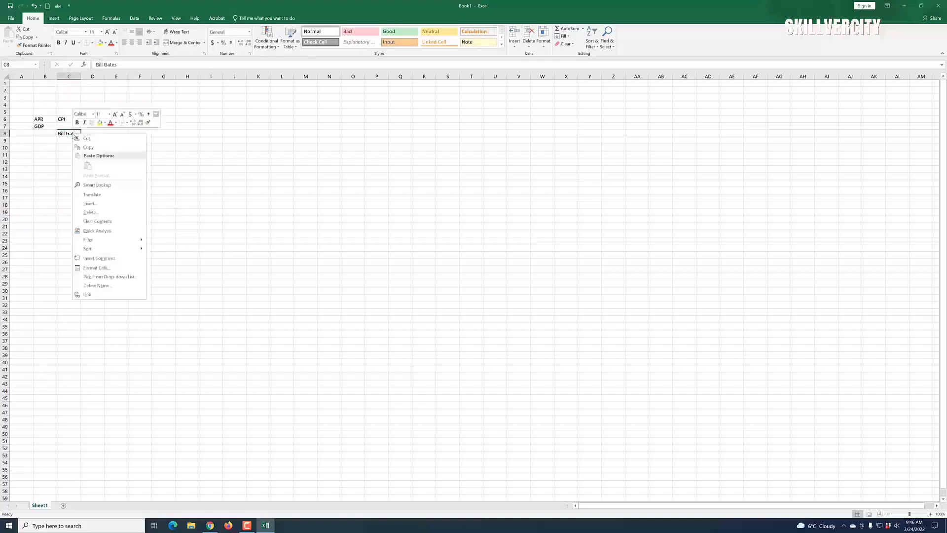
{"action": "left_click", "coordinate": [96, 185]}
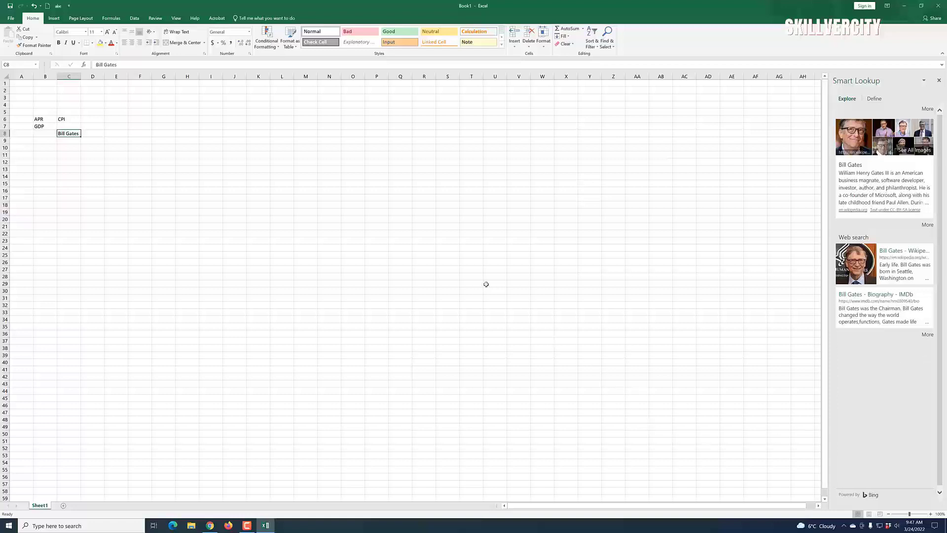
{"action": "left_click", "coordinate": [938, 79]}
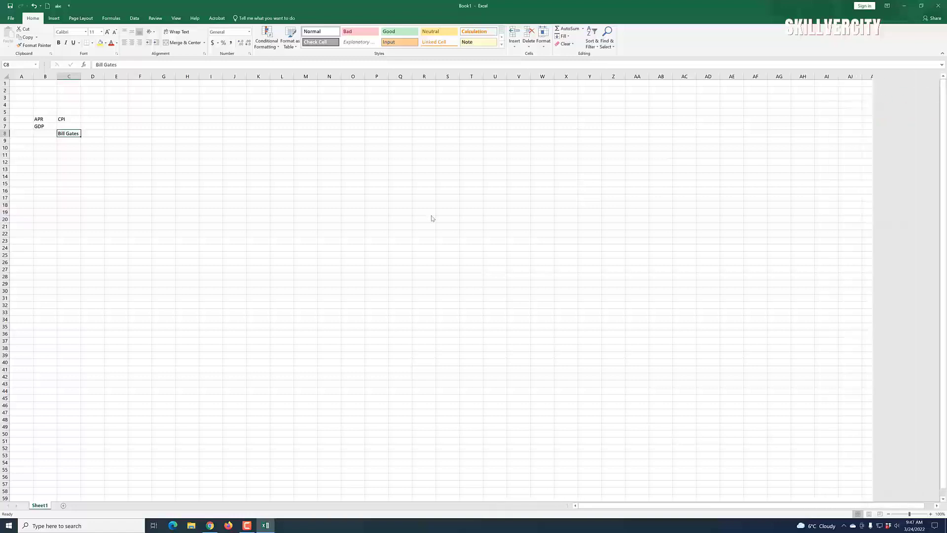
{"action": "left_click", "coordinate": [76, 172]}
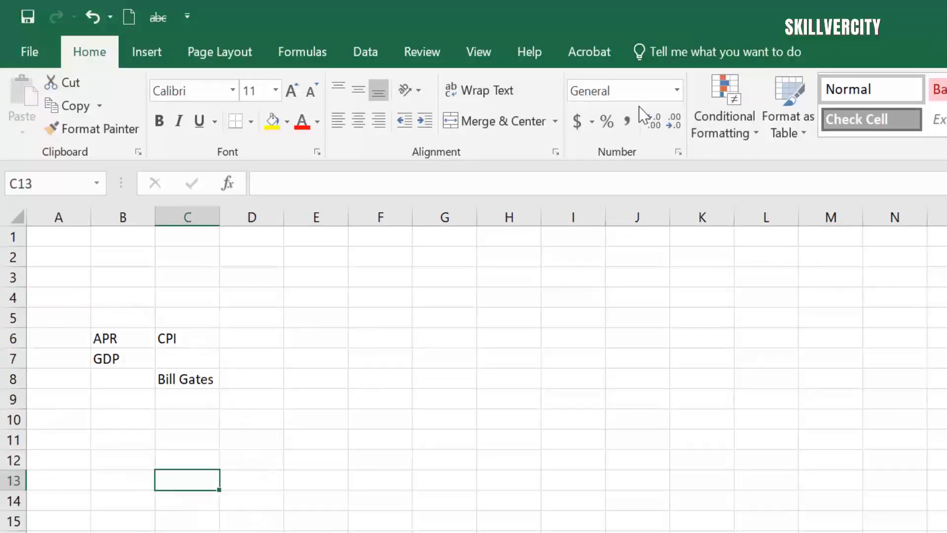
Step: Search the person's name in the Tell me box and run Smart Lookup on it
{"action": "left_click", "coordinate": [698, 47]}
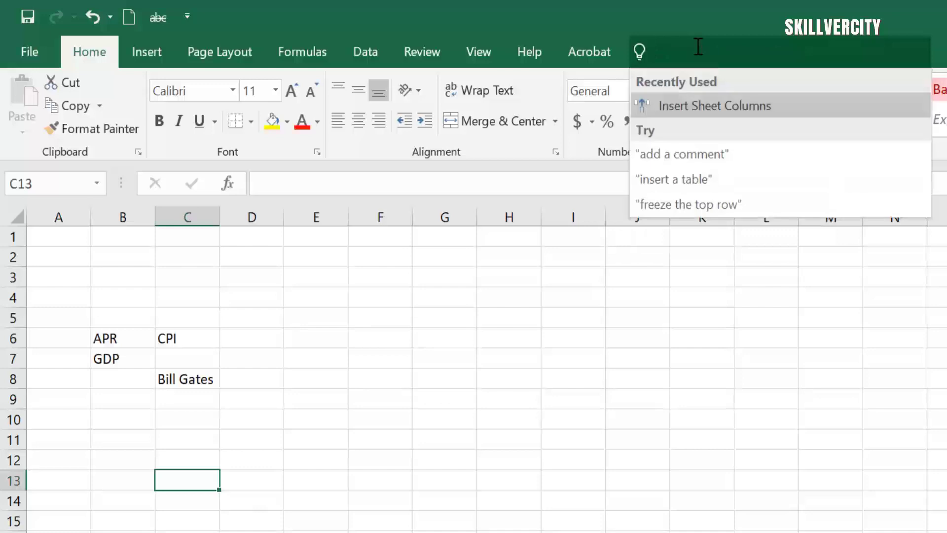
{"action": "type", "text": "Bi"}
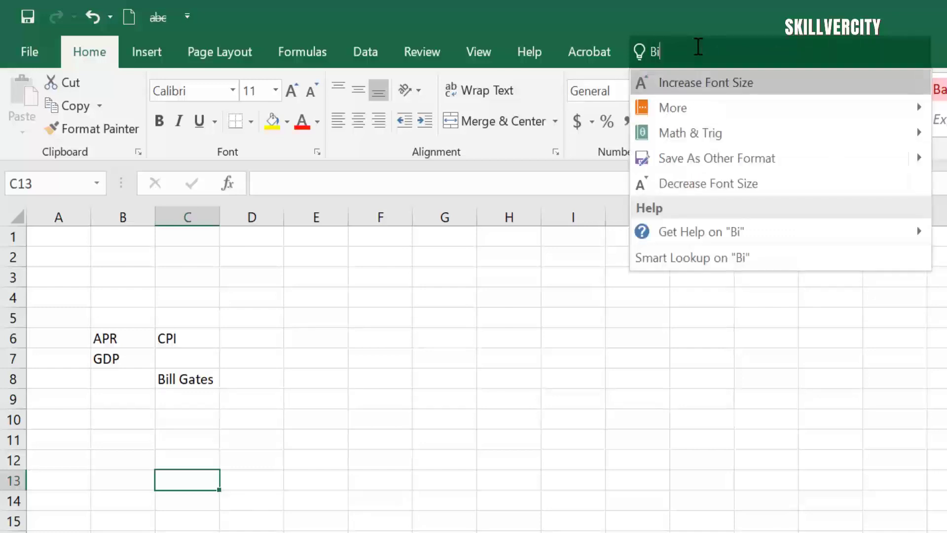
{"action": "type", "text": "ll Gates"}
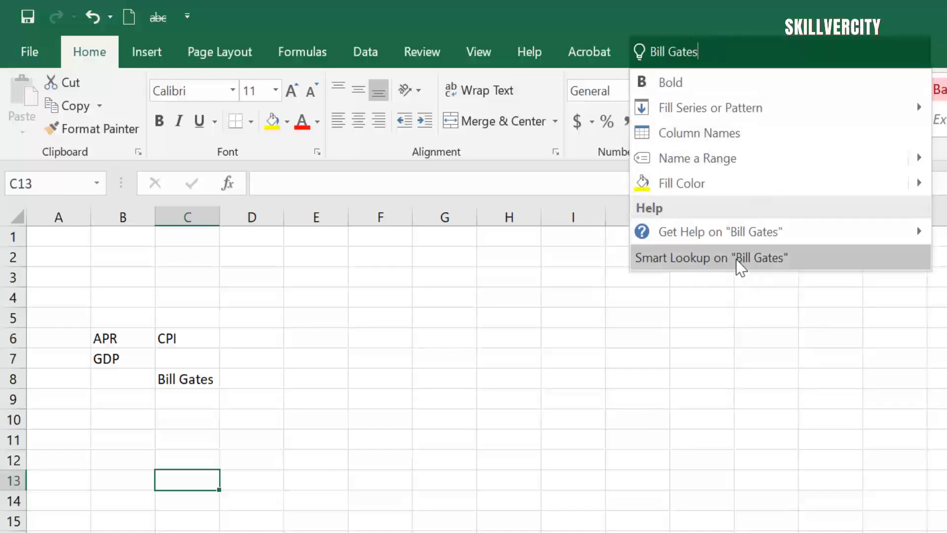
{"action": "left_click", "coordinate": [738, 261]}
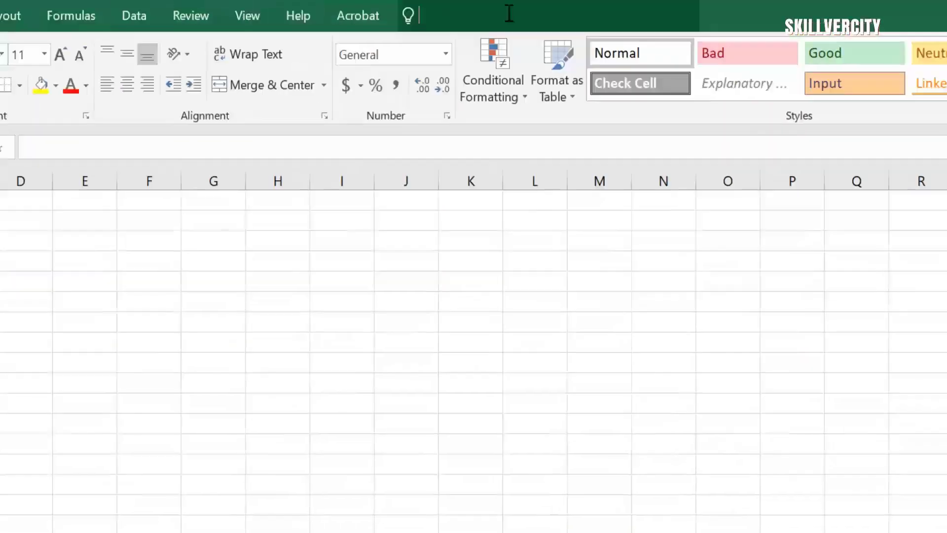
{"action": "left_click", "coordinate": [510, 13]}
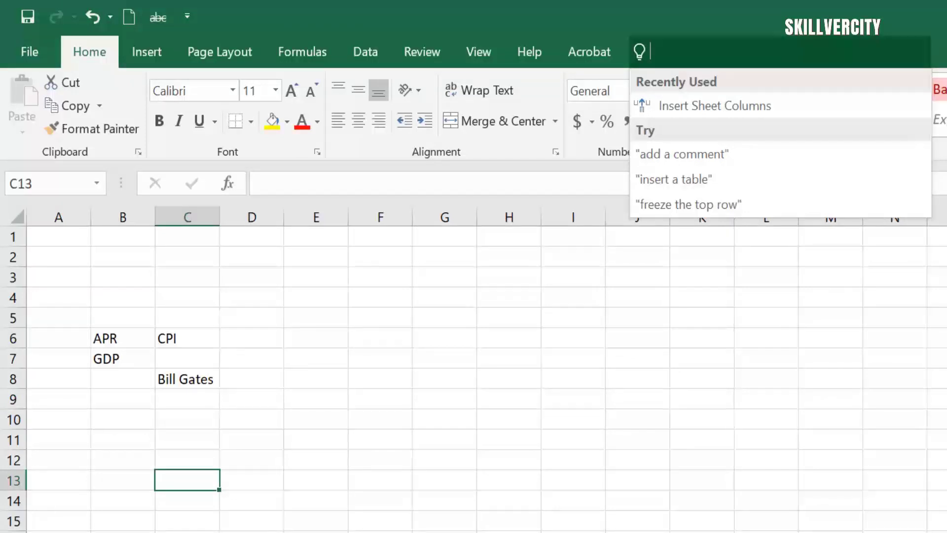
Step: Insert a blank sheet column via the Tell me 'Insert' search, then undo it
{"action": "type", "text": "Insert"}
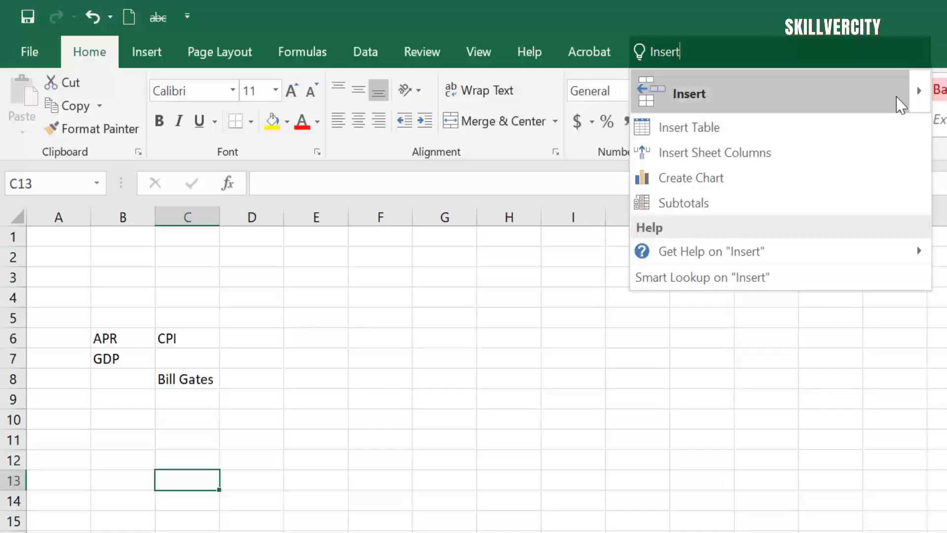
{"action": "mouse_move", "coordinate": [920, 96]}
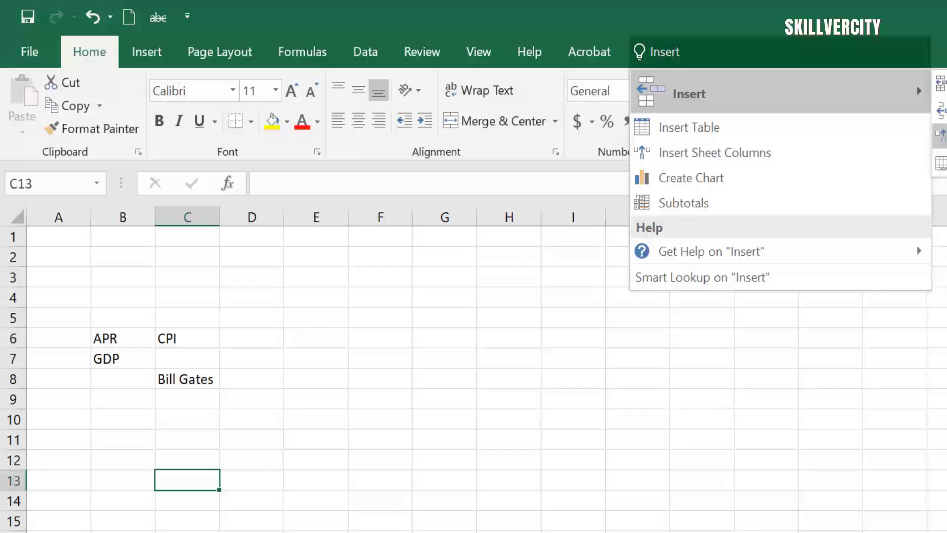
{"action": "left_click", "coordinate": [939, 134]}
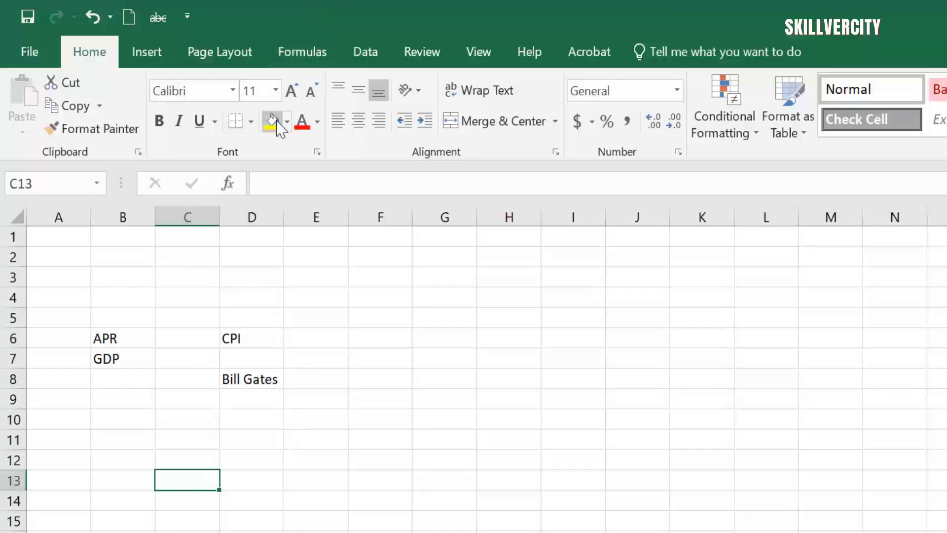
{"action": "key", "text": "ctrl+z"}
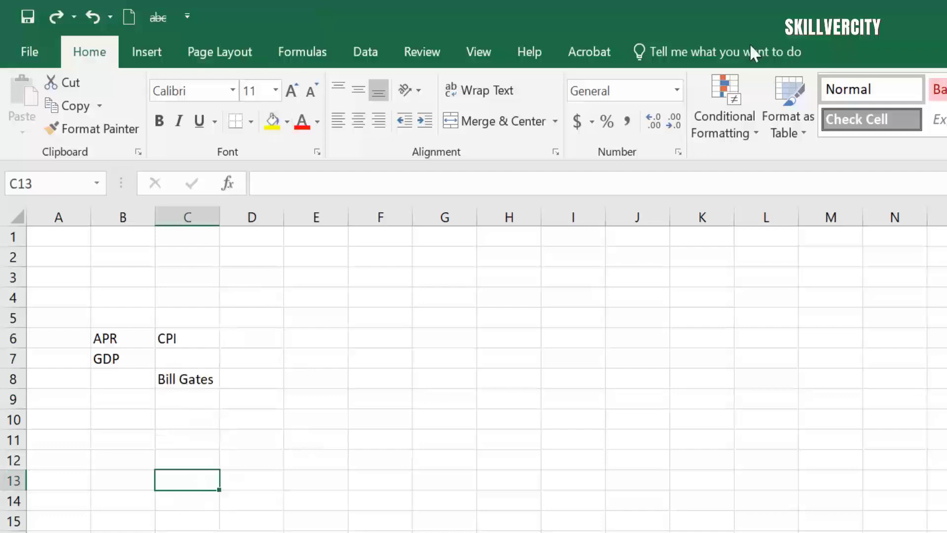
Step: Search 'Insert' in Tell me and insert a blank sheet column at column C
{"action": "left_click", "coordinate": [696, 48]}
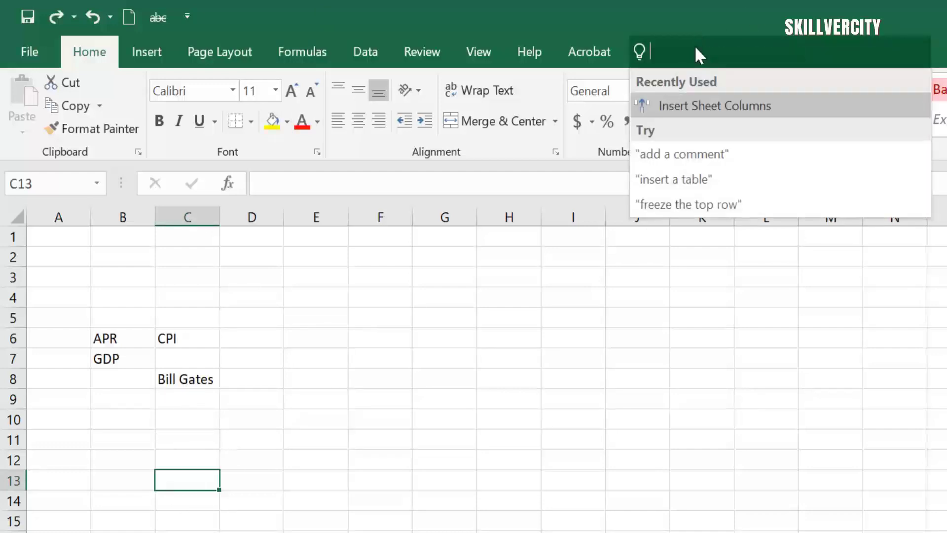
{"action": "type", "text": "Ins"}
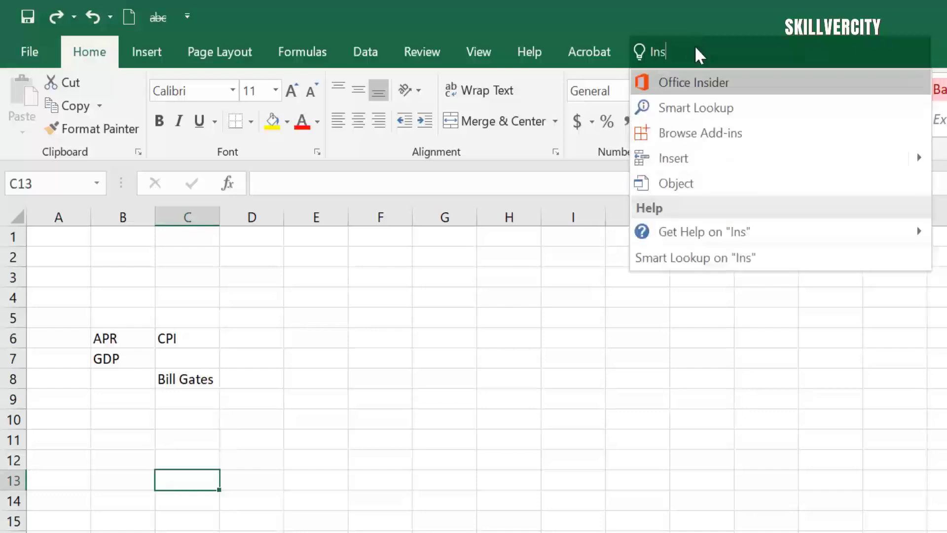
{"action": "type", "text": "ert"}
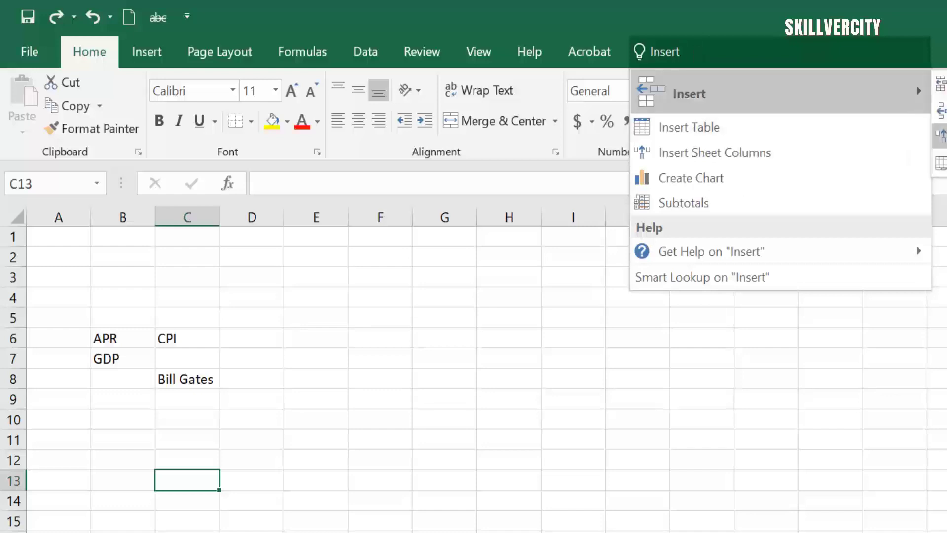
{"action": "left_click", "coordinate": [939, 135]}
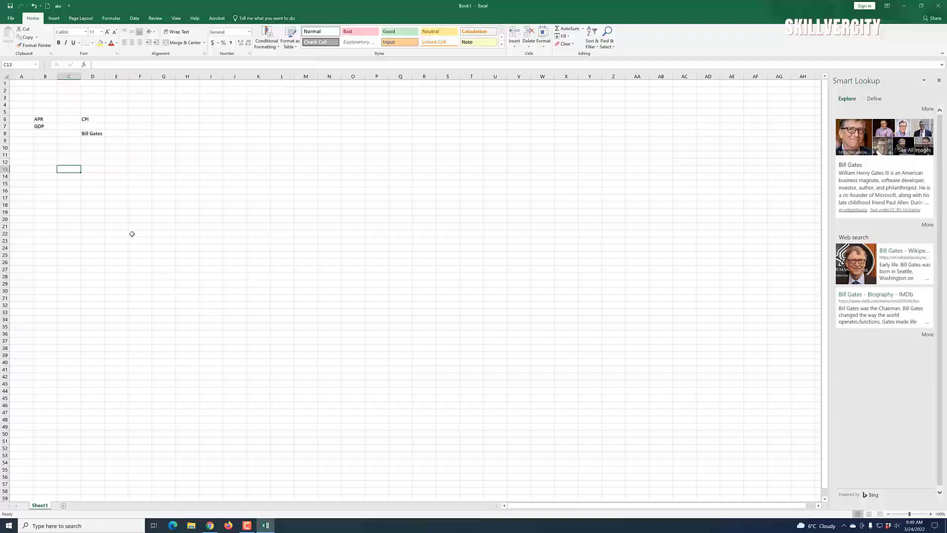
Step: Select the APR and GDP cells B6 and B7
{"action": "left_click", "coordinate": [37, 118]}
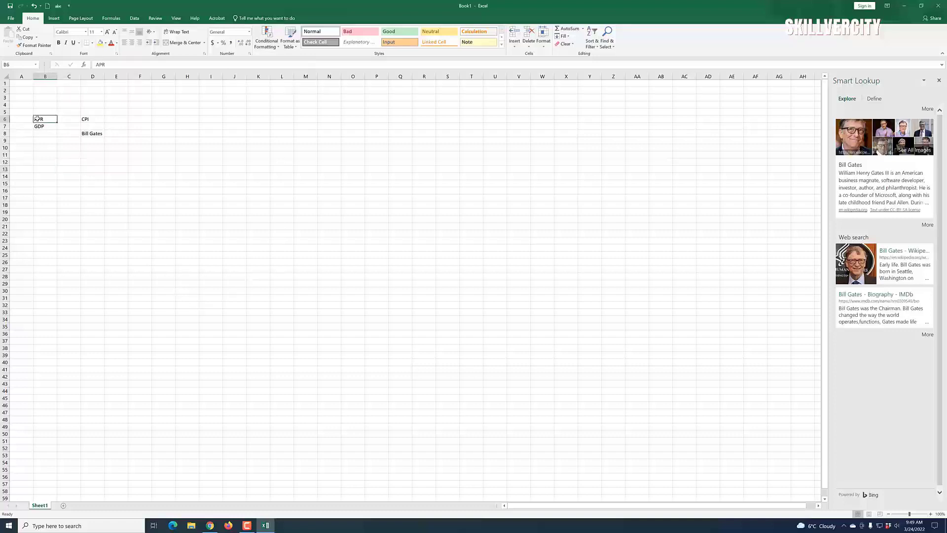
{"action": "left_click", "coordinate": [39, 127]}
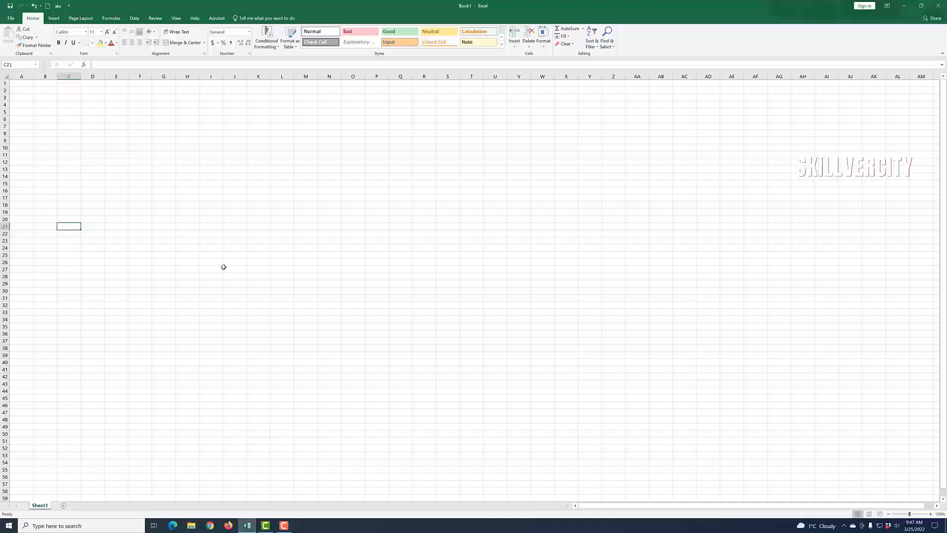
Step: Enter the title 'Treasure Notes' in A1 and the heading 'Items' in A3
{"action": "left_click", "coordinate": [23, 87]}
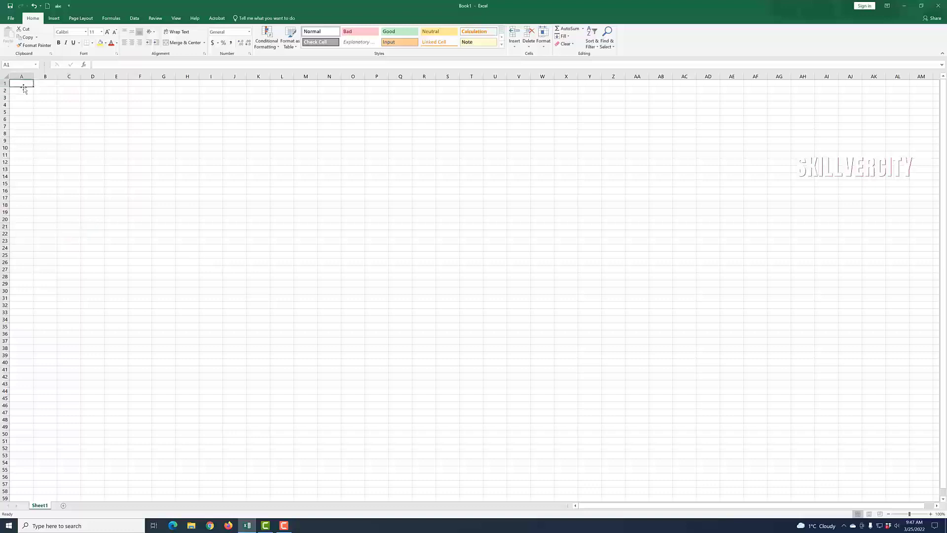
{"action": "type", "text": "Trea"}
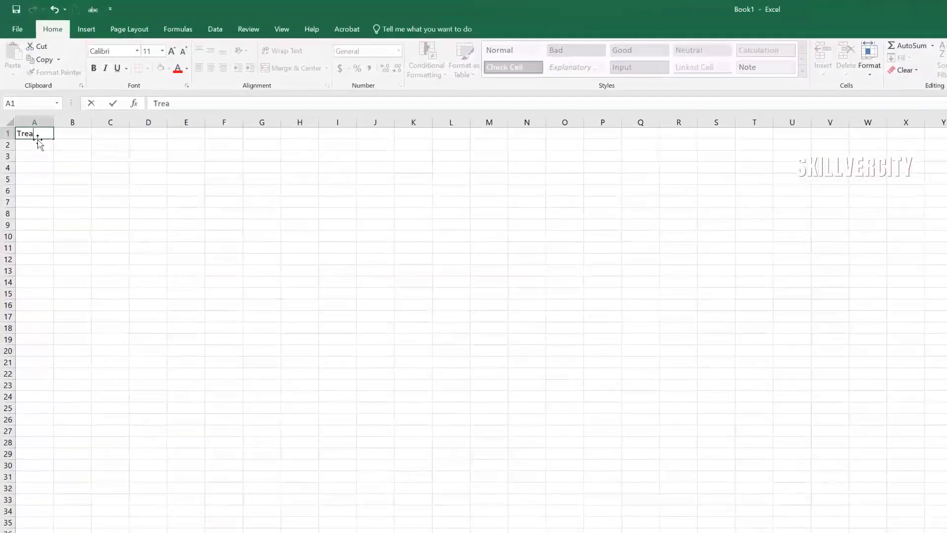
{"action": "type", "text": "sure Notes"}
{"action": "left_click", "coordinate": [230, 397]}
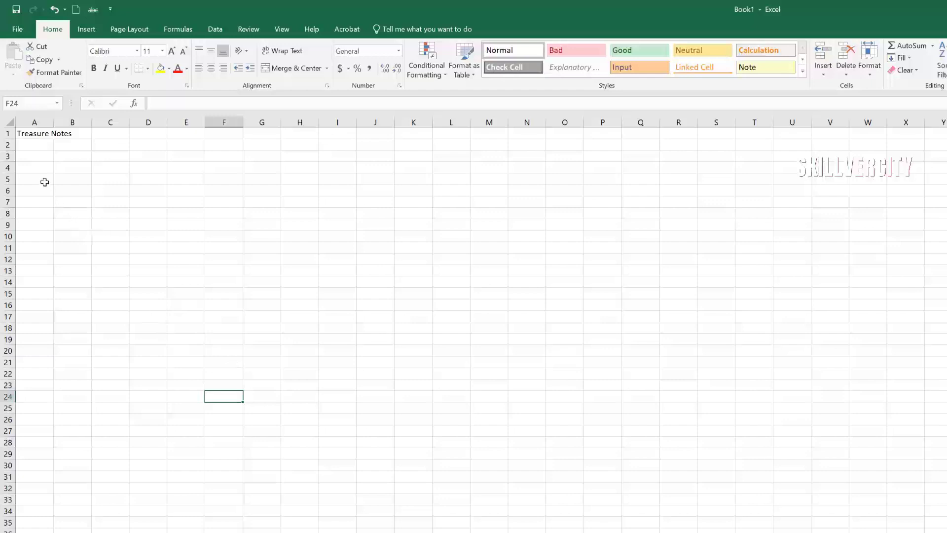
{"action": "left_click", "coordinate": [39, 159]}
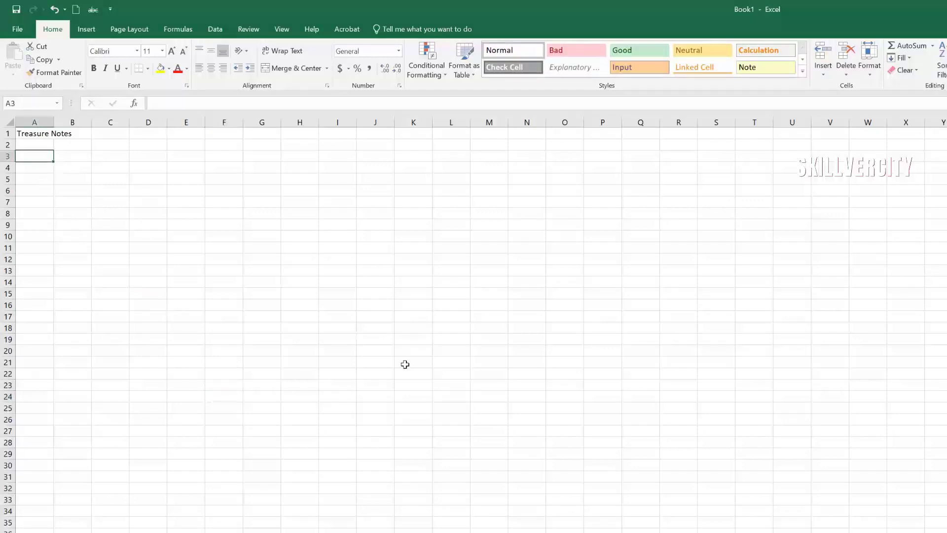
{"action": "type", "text": "Items"}
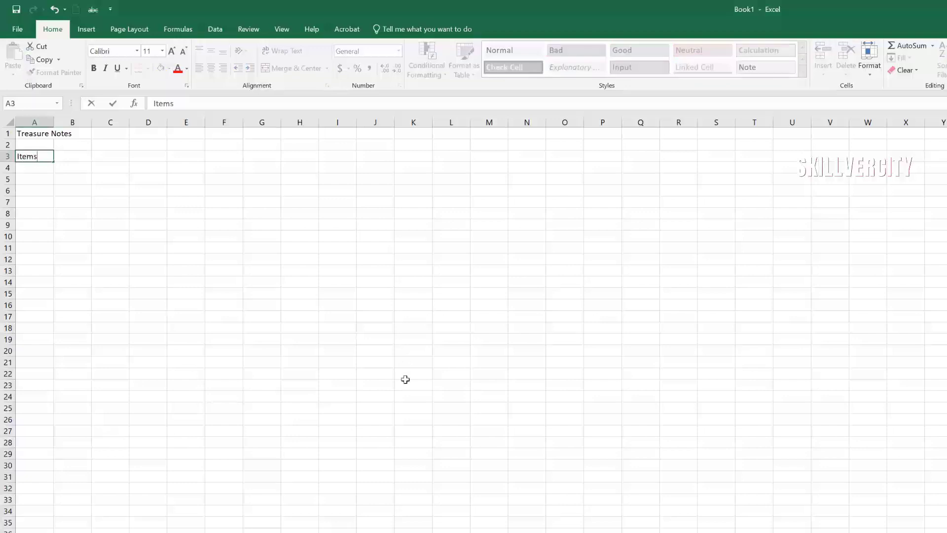
{"action": "left_click", "coordinate": [402, 491]}
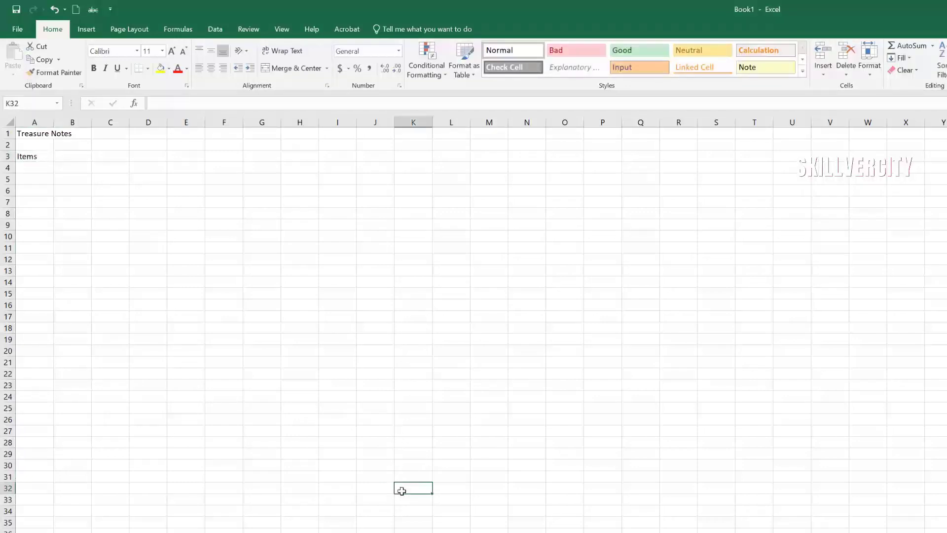
Step: List Books, Toys and T-shirts in A4:A6
{"action": "left_click", "coordinate": [41, 170]}
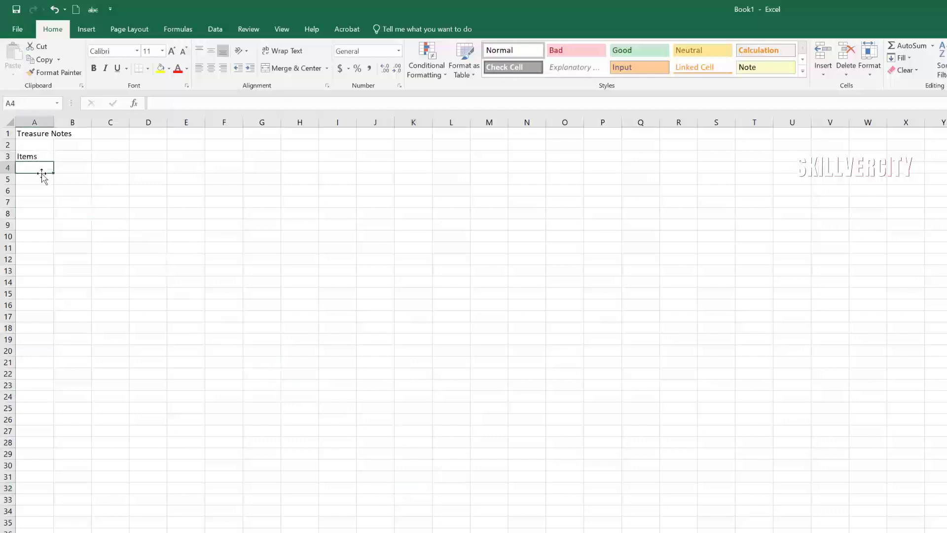
{"action": "type", "text": "Books"}
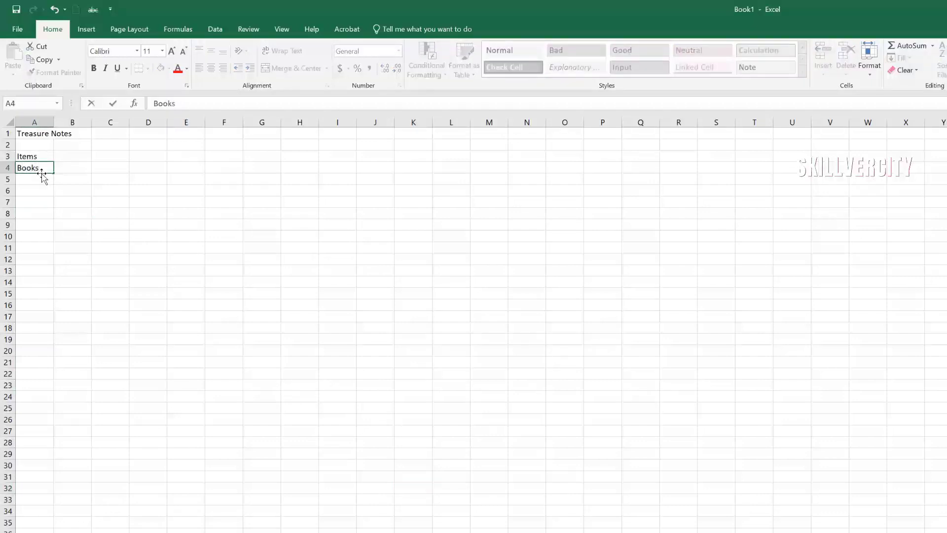
{"action": "key", "text": "Return"}
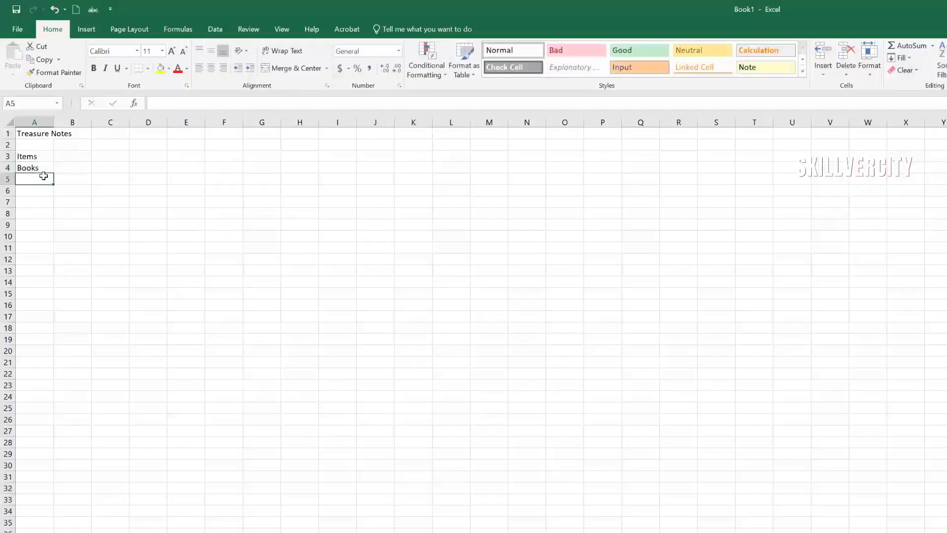
{"action": "type", "text": "Toys"}
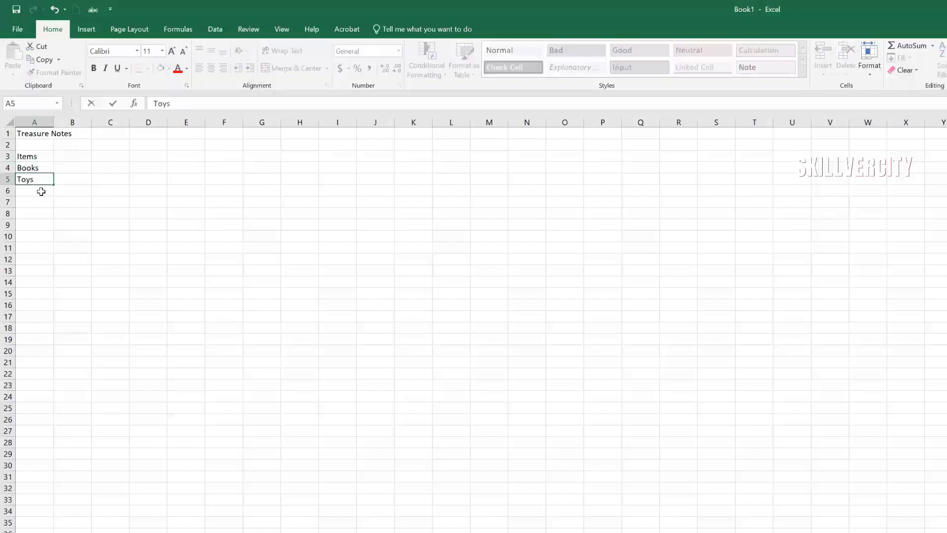
{"action": "key", "text": "Return"}
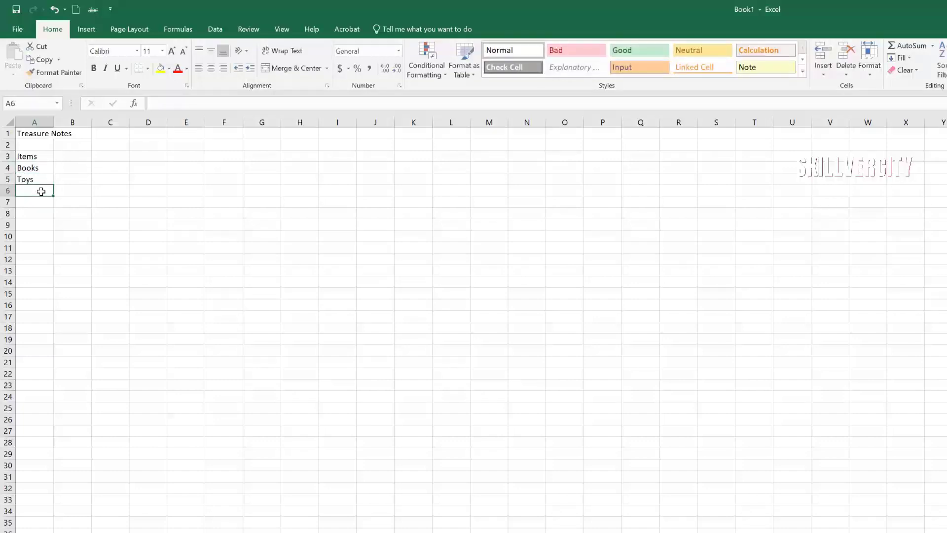
{"action": "type", "text": "T-"}
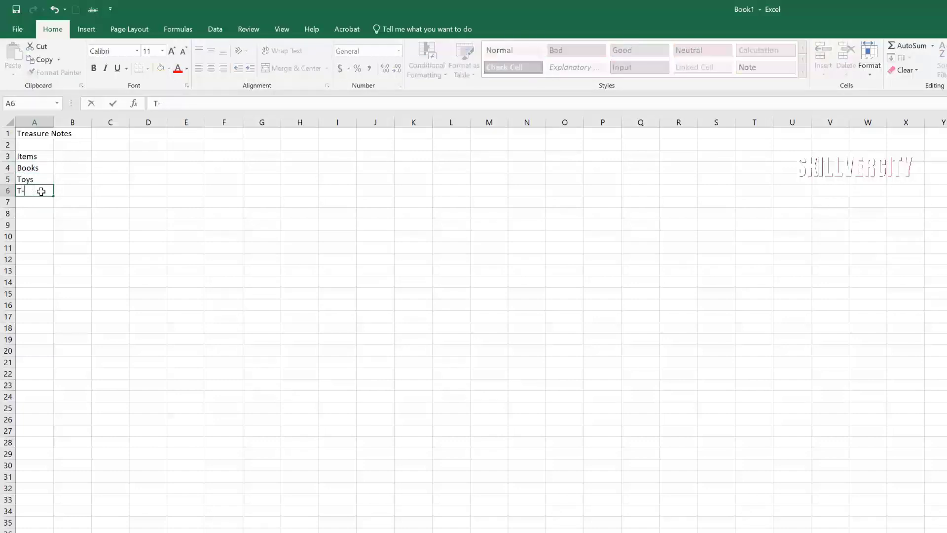
{"action": "type", "text": "shoi"}
{"action": "key", "text": "BackSpace"}
{"action": "key", "text": "BackSpace"}
{"action": "left_click", "coordinate": [34, 202]}
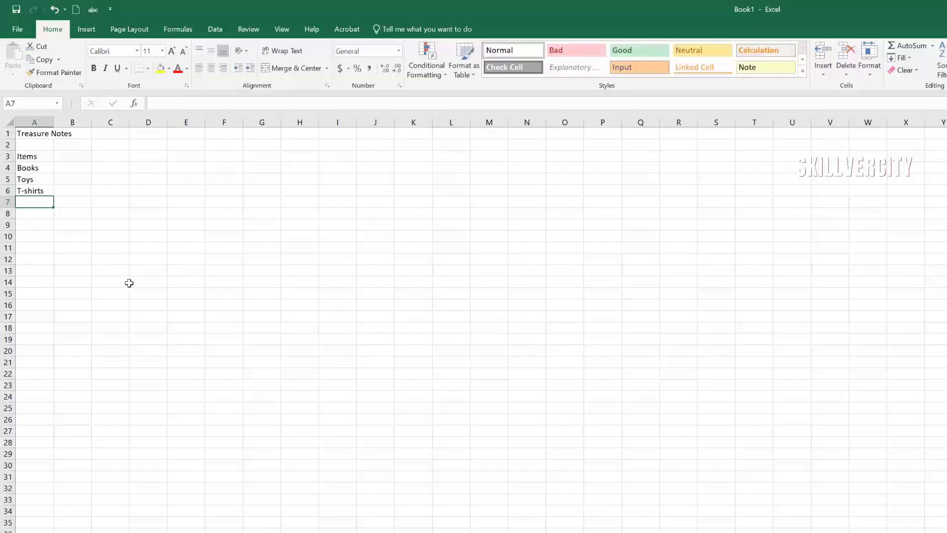
Step: Add Printing Papers and Gifts below, correcting the Printing Papers spelling
{"action": "type", "text": "Pro"}
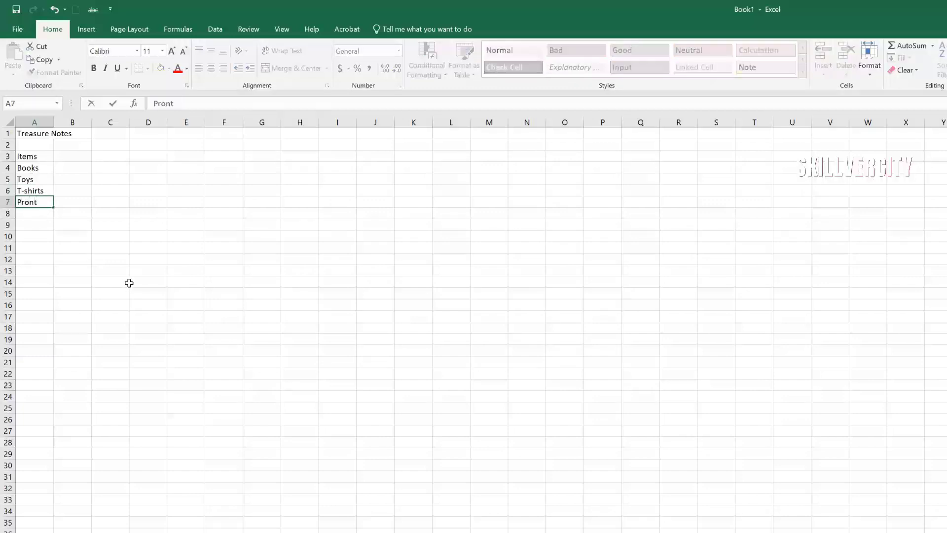
{"action": "type", "text": "nt"}
{"action": "key", "text": "BackSpace"}
{"action": "key", "text": "BackSpace"}
{"action": "type", "text": "nting Ppers"}
{"action": "left_click", "coordinate": [50, 202]}
{"action": "type", "text": "a"}
{"action": "key", "text": "Left"}
{"action": "key", "text": "Left"}
{"action": "key", "text": "Left"}
{"action": "key", "text": "Left"}
{"action": "key", "text": "Left"}
{"action": "key", "text": "Left"}
{"action": "key", "text": "Left"}
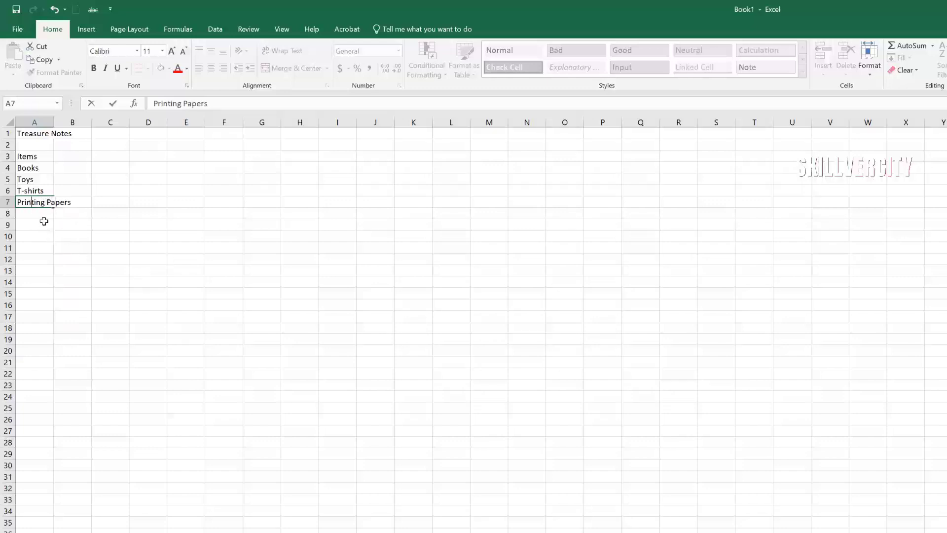
{"action": "key", "text": "Return"}
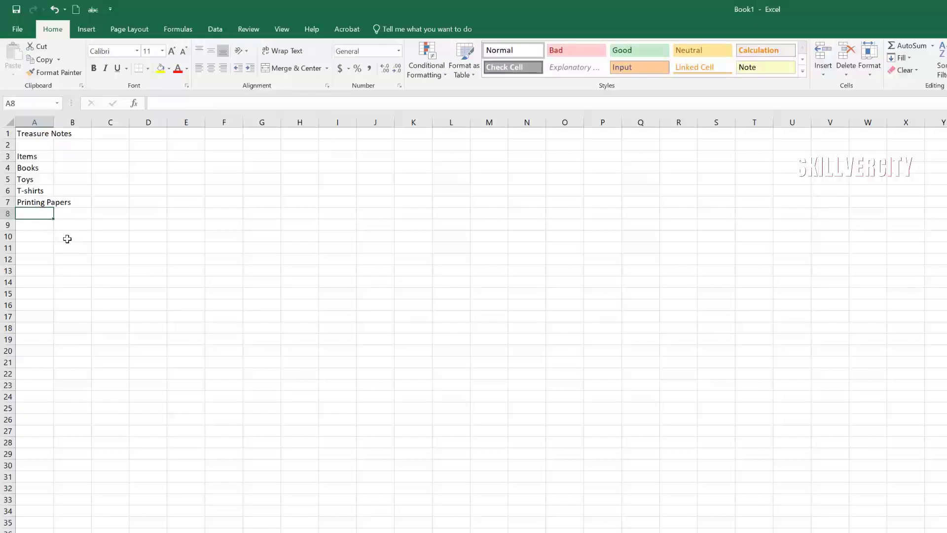
{"action": "type", "text": "Gifts"}
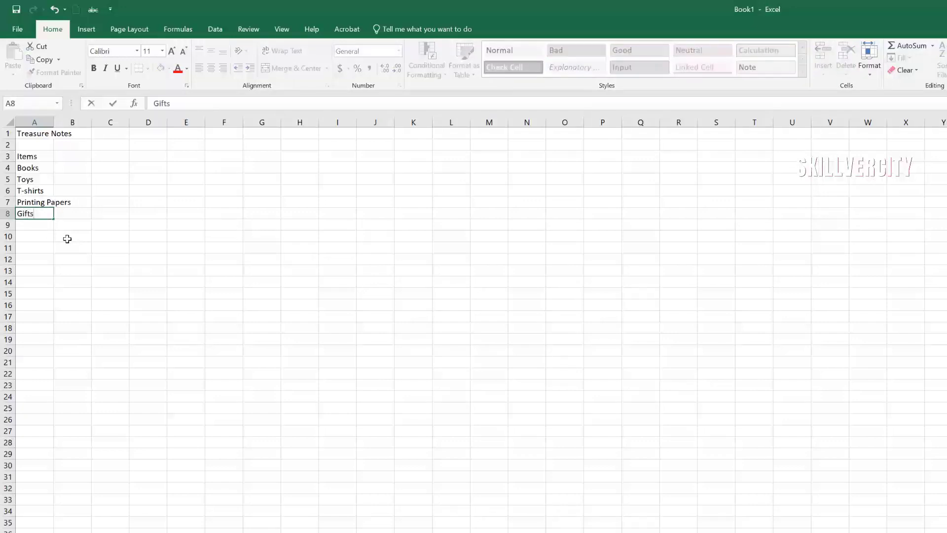
{"action": "left_click", "coordinate": [76, 283]}
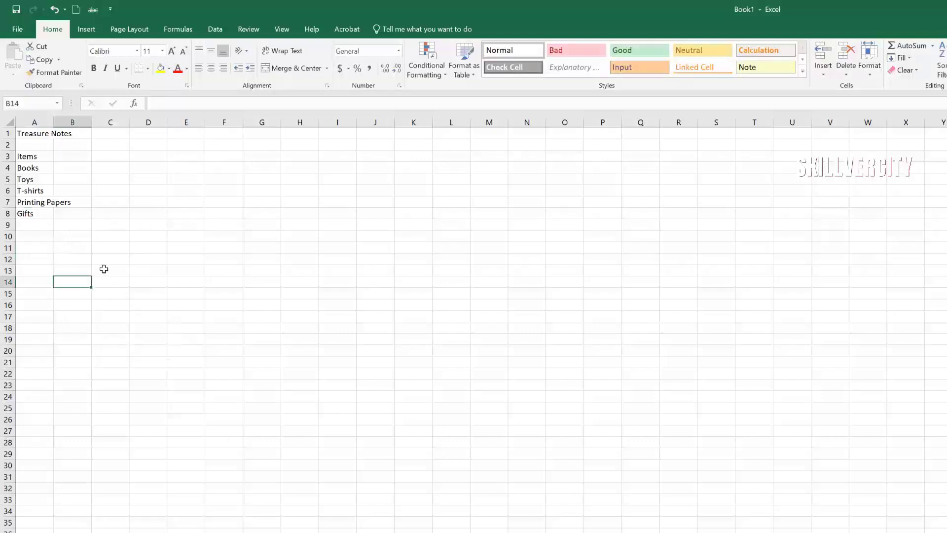
Step: Enter the heading 'Price' in B3 and 12 as the Books price in B4
{"action": "left_click", "coordinate": [73, 157]}
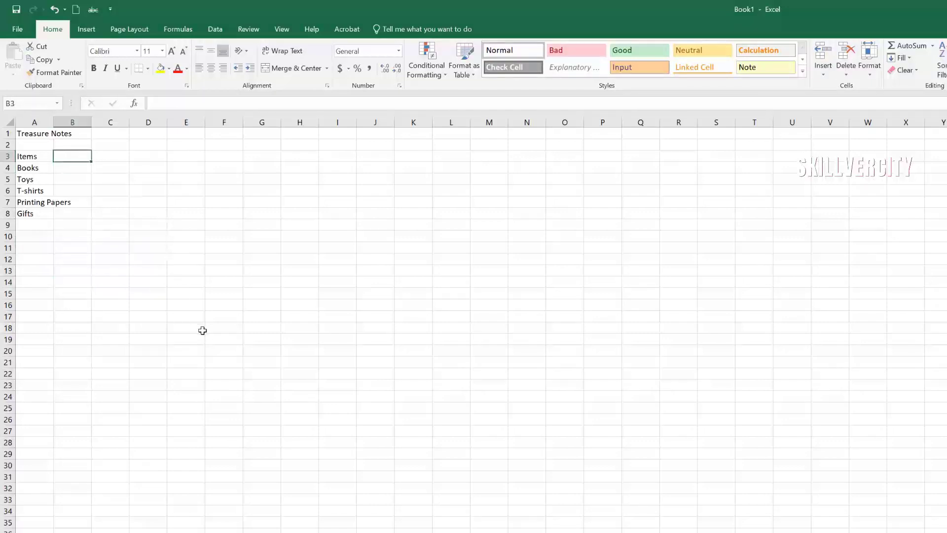
{"action": "type", "text": "P"}
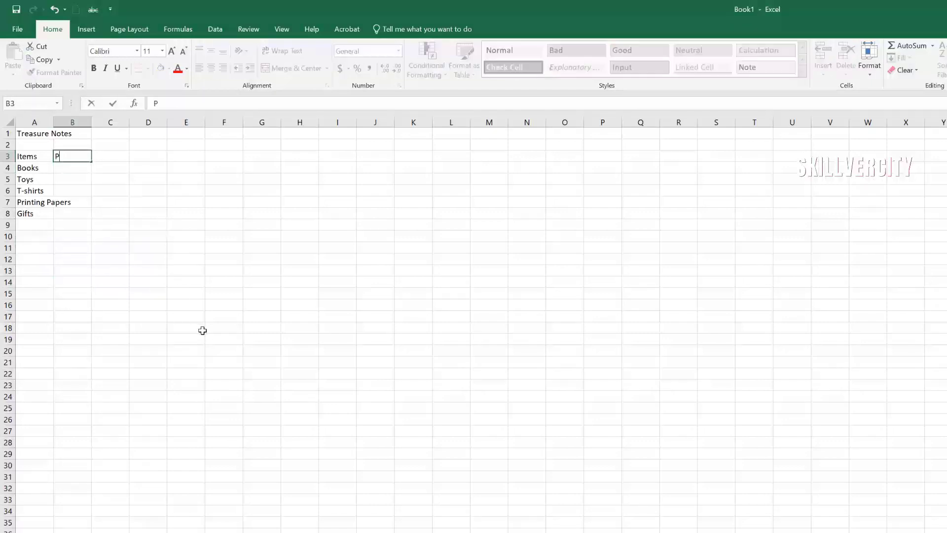
{"action": "type", "text": "rice"}
{"action": "left_click", "coordinate": [81, 221]}
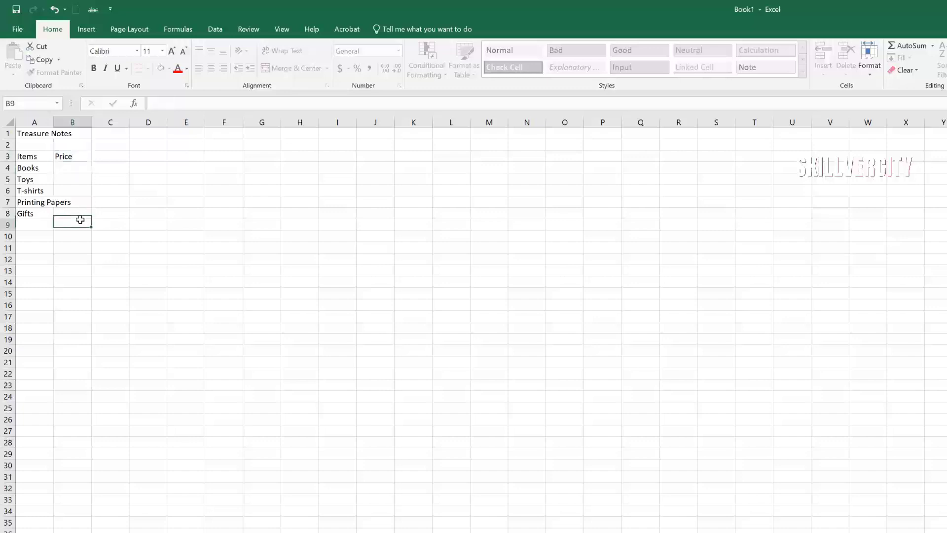
{"action": "left_click", "coordinate": [74, 169]}
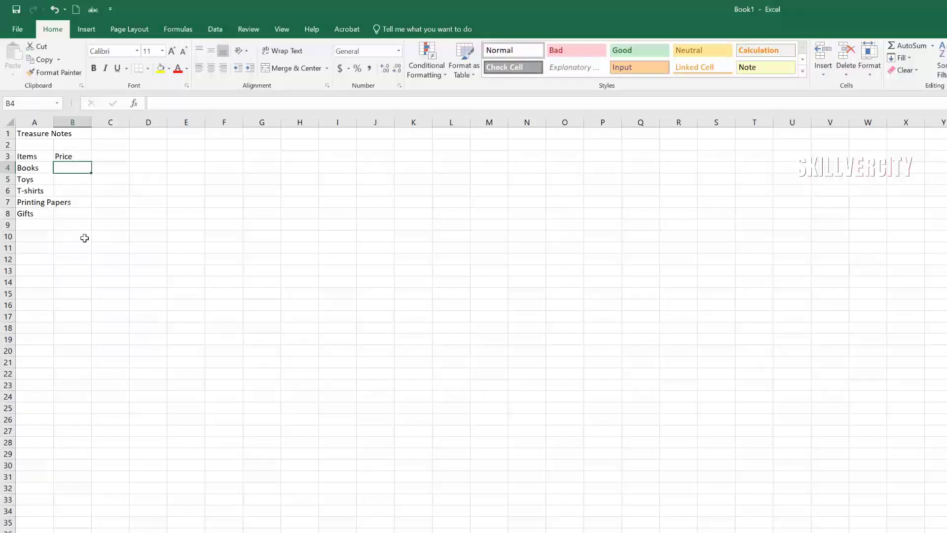
{"action": "left_click", "coordinate": [89, 272]}
{"action": "left_click", "coordinate": [77, 168]}
{"action": "type", "text": "12"}
{"action": "left_click", "coordinate": [212, 271]}
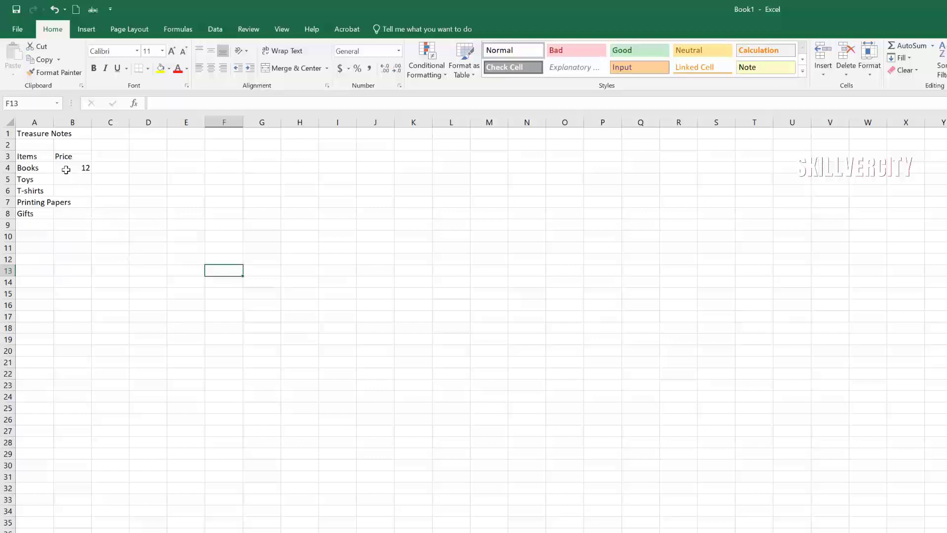
{"action": "left_click", "coordinate": [66, 169]}
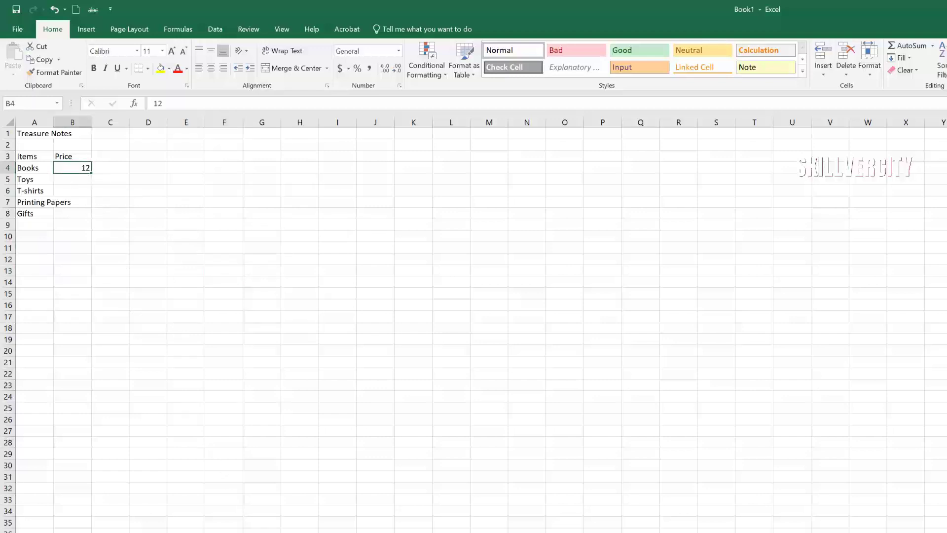
Step: Apply the Currency format to B4 through Format Cells so the Books price reads $12.00
{"action": "right_click", "coordinate": [66, 167]}
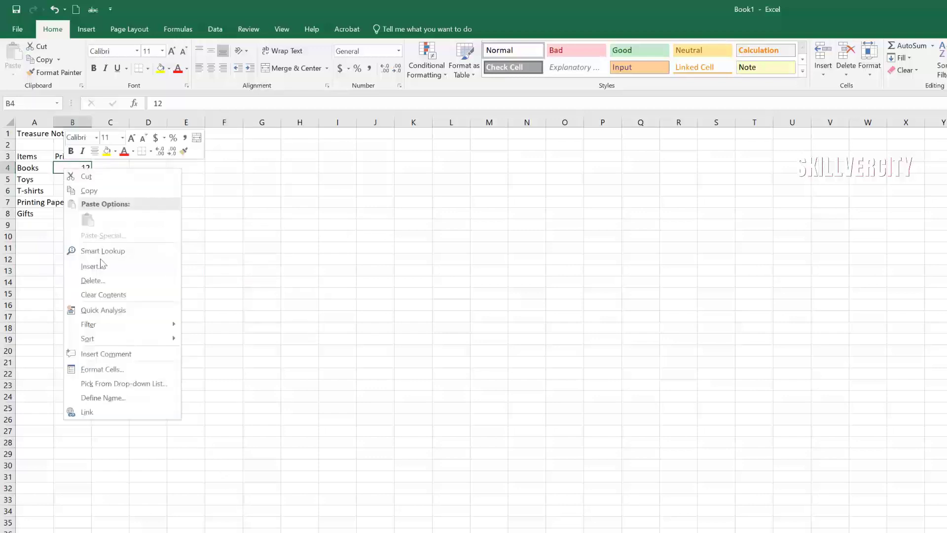
{"action": "left_click", "coordinate": [120, 372]}
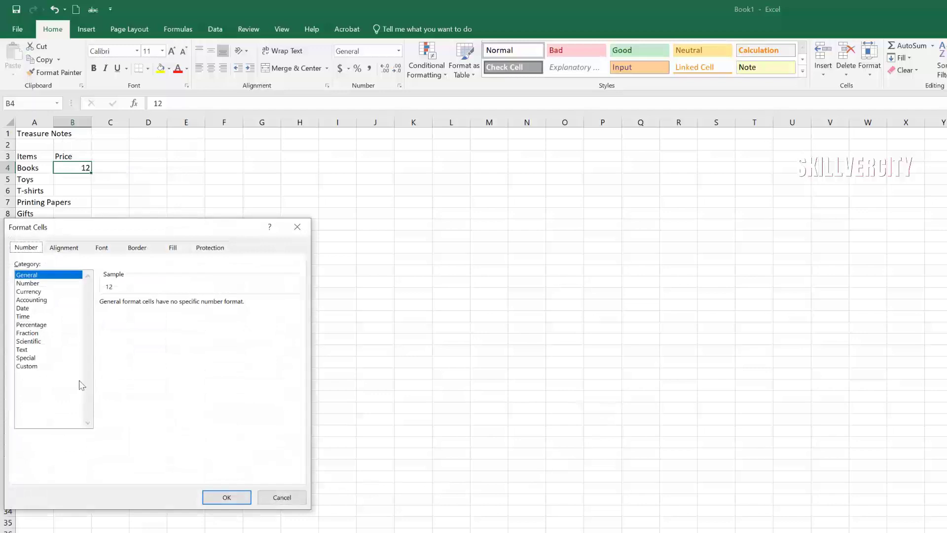
{"action": "left_click", "coordinate": [33, 292]}
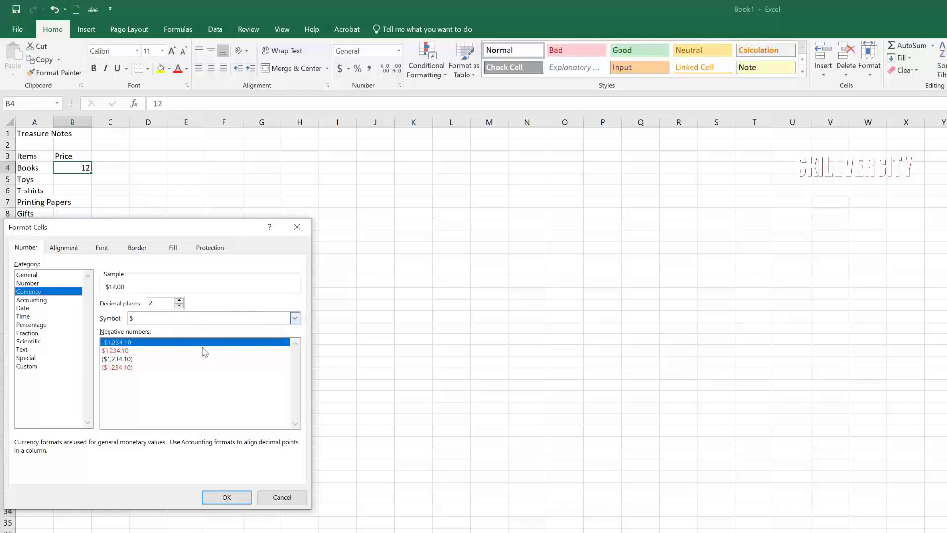
{"action": "left_click", "coordinate": [227, 498]}
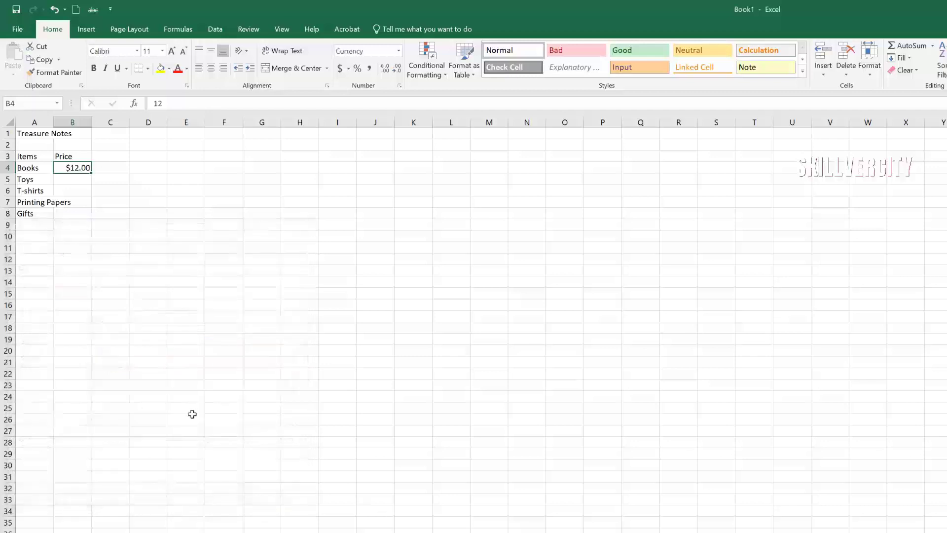
{"action": "left_click", "coordinate": [75, 180]}
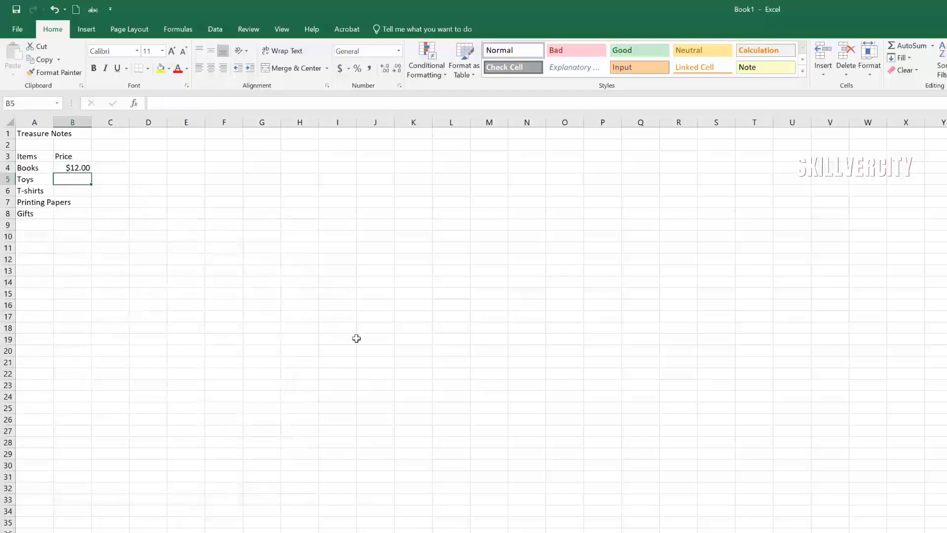
Step: Enter 11 as the Toys price and apply currency format to B5:B8
{"action": "type", "text": "11"}
{"action": "left_click", "coordinate": [356, 338]}
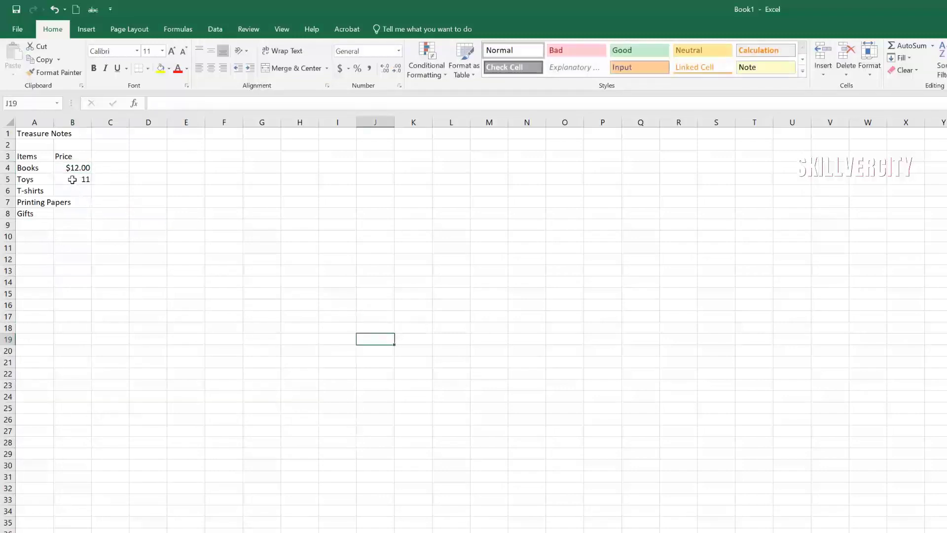
{"action": "left_click_drag", "start_coordinate": [72, 179], "coordinate": [73, 214]}
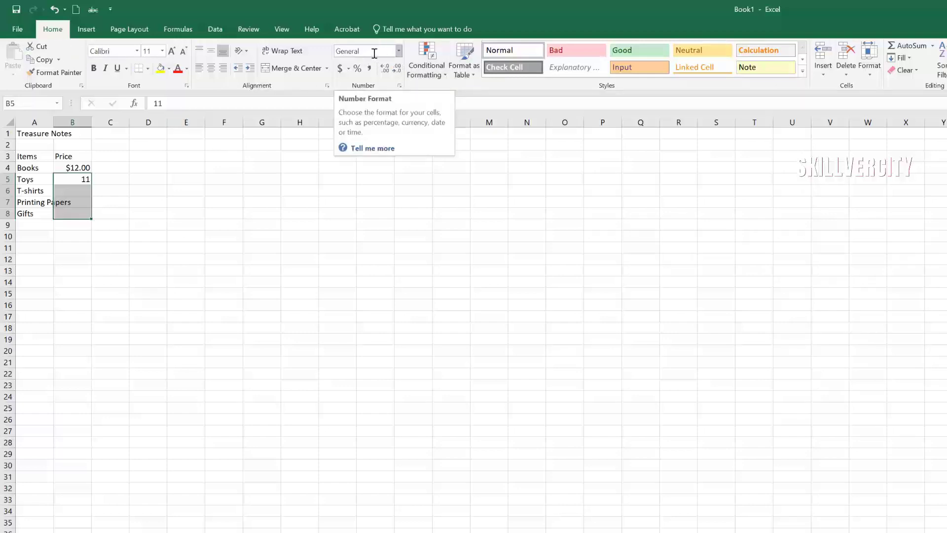
{"action": "left_click", "coordinate": [399, 52]}
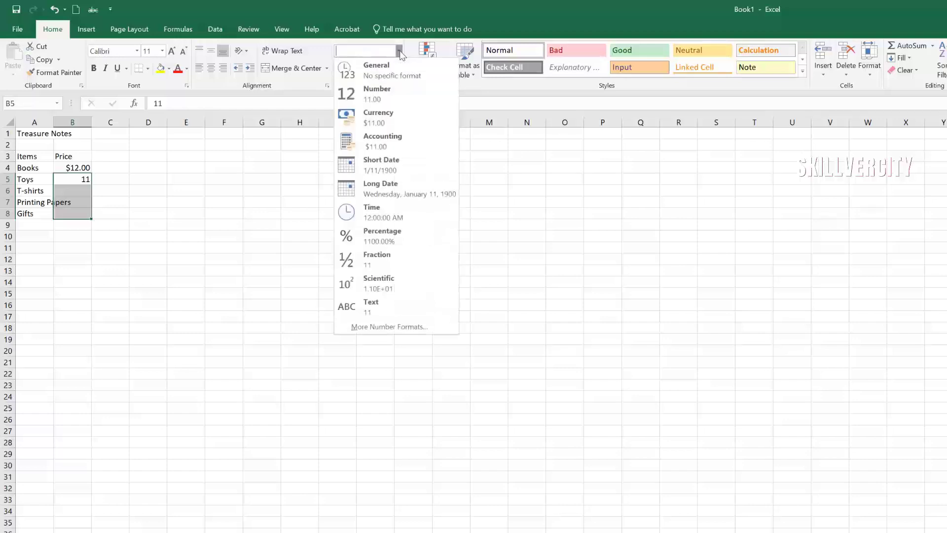
{"action": "left_click", "coordinate": [401, 117]}
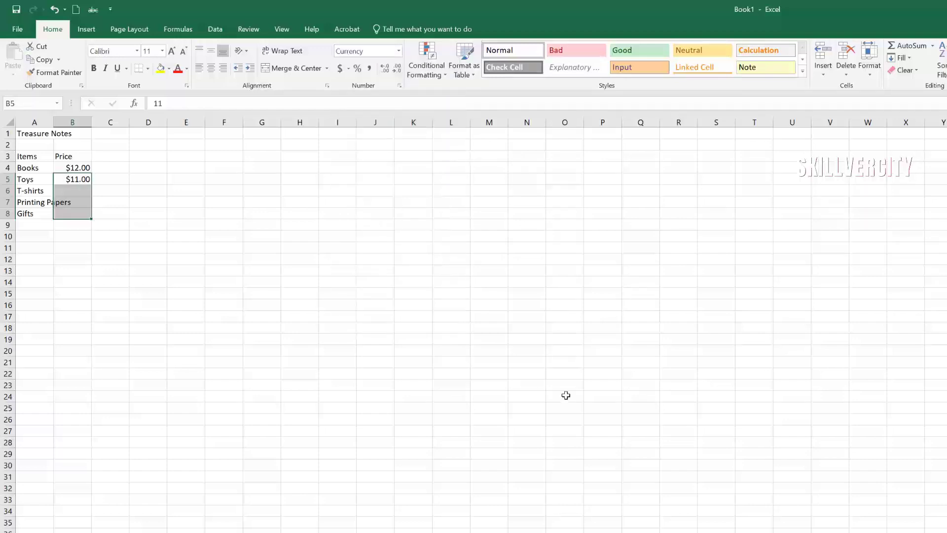
{"action": "left_click", "coordinate": [191, 284]}
Step: Enter prices 14 for T-shirts, 24 for Printing Papers and 18 for Gifts in B6:B8
{"action": "left_click", "coordinate": [77, 190]}
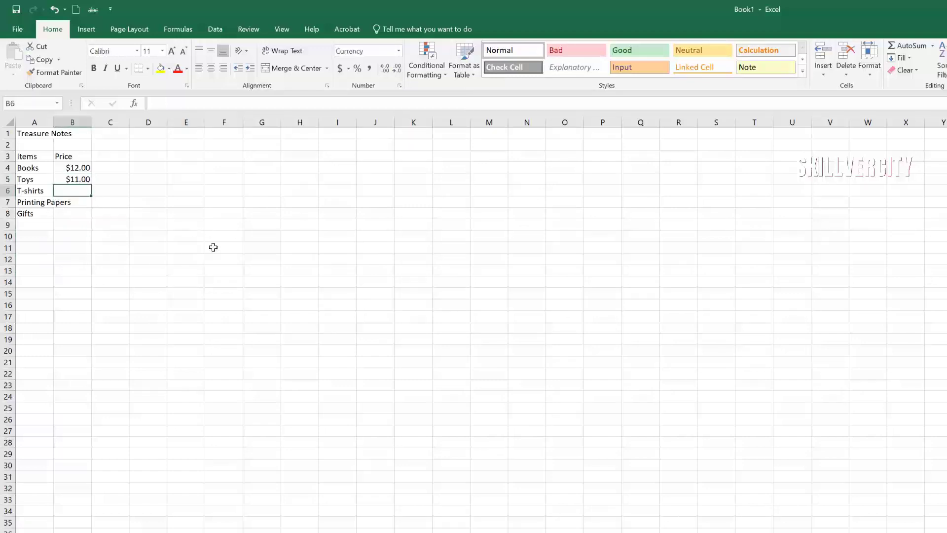
{"action": "type", "text": "14"}
{"action": "left_click", "coordinate": [207, 273]}
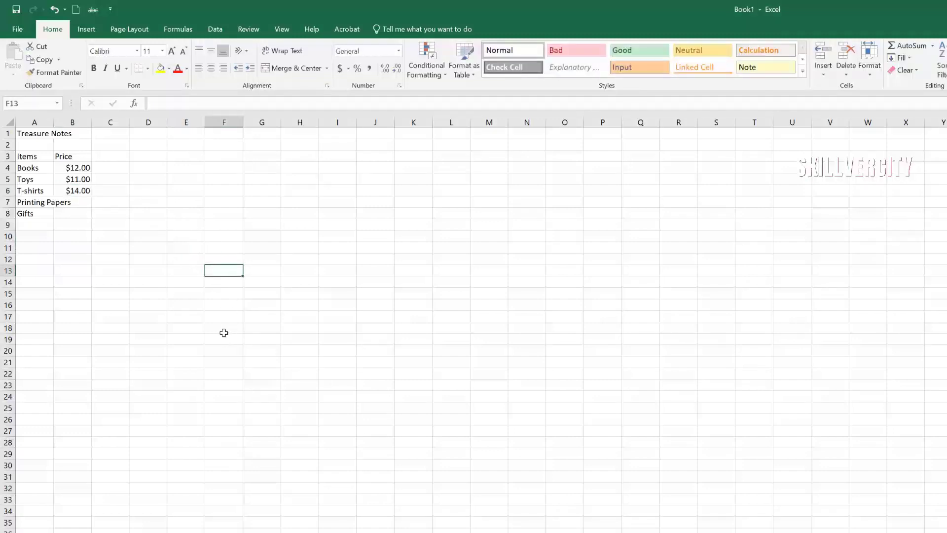
{"action": "left_click", "coordinate": [74, 202]}
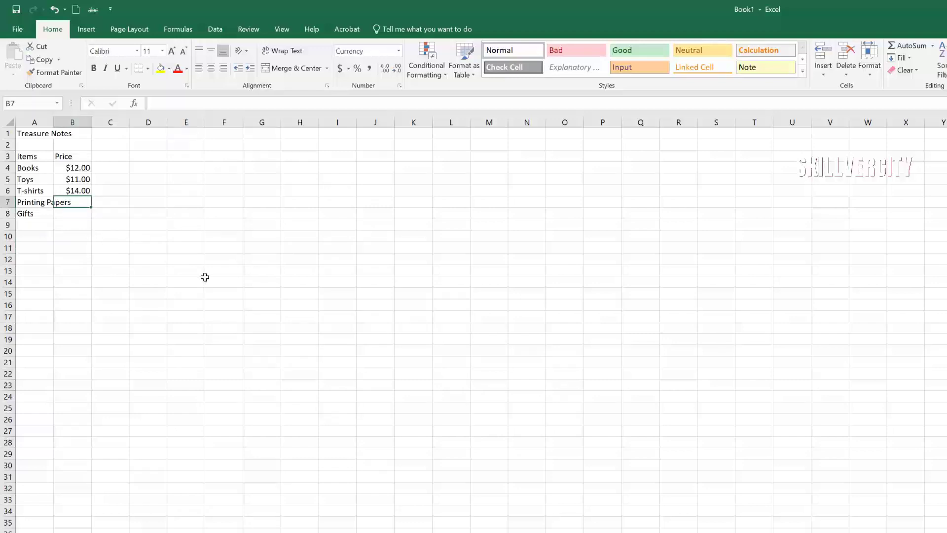
{"action": "type", "text": "24"}
{"action": "left_click", "coordinate": [227, 316]}
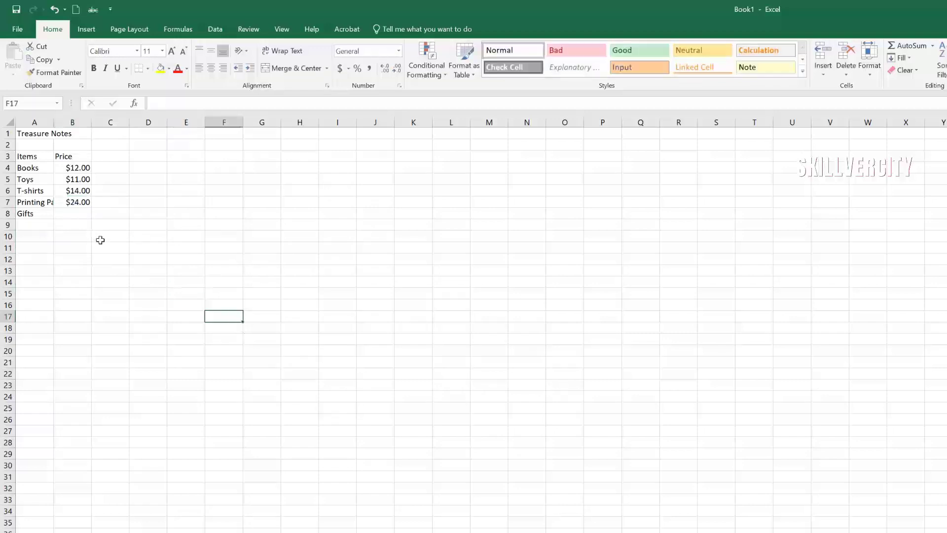
{"action": "left_click", "coordinate": [74, 213]}
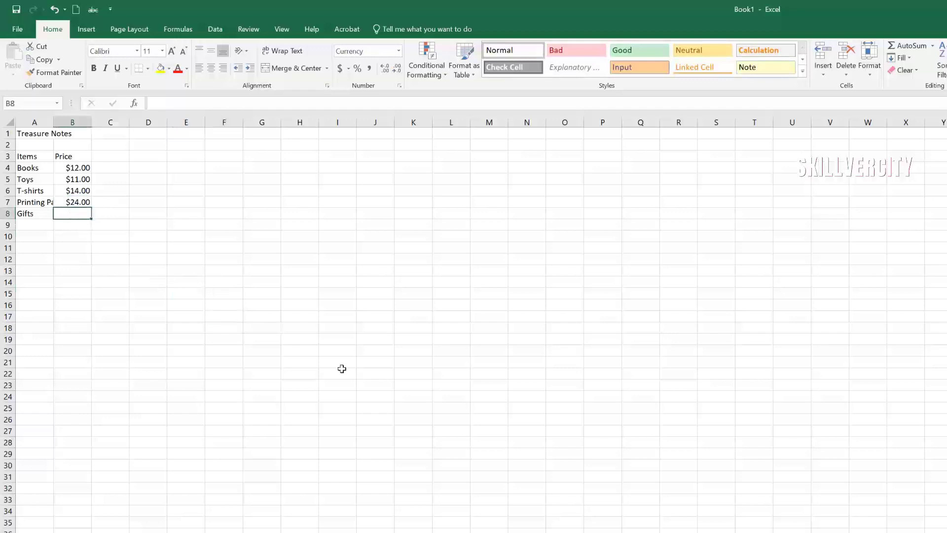
{"action": "type", "text": "18"}
{"action": "left_click", "coordinate": [358, 386]}
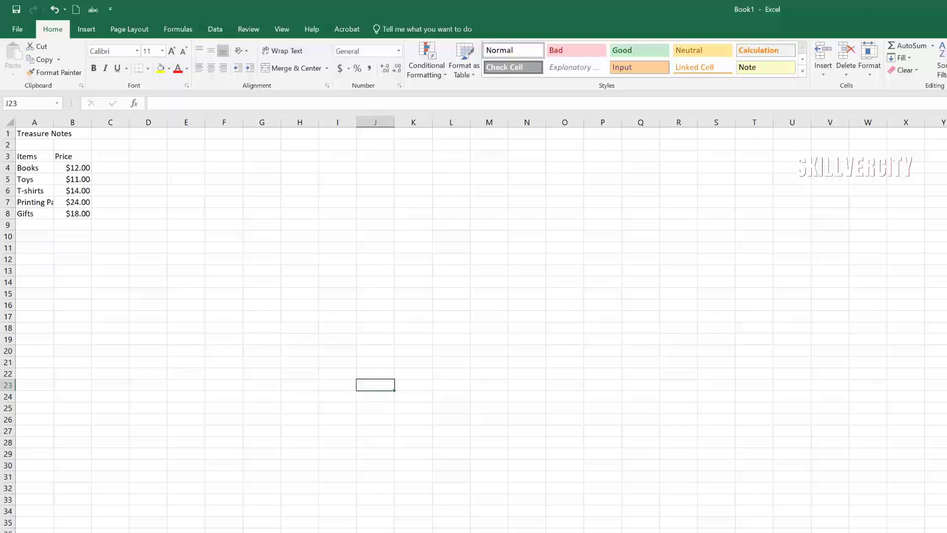
Step: Zoom the worksheet in to 200%
{"action": "scroll", "coordinate": [474, 320], "scroll_direction": "up", "scroll_amount": 4}
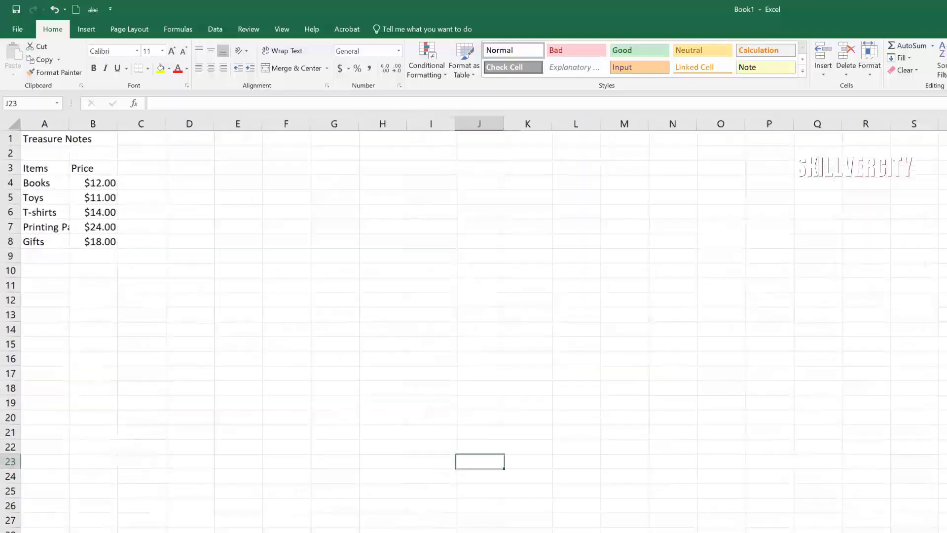
{"action": "left_click", "coordinate": [931, 514]}
{"action": "left_click", "coordinate": [931, 514]}
{"action": "left_click", "coordinate": [931, 514]}
{"action": "left_click", "coordinate": [931, 514]}
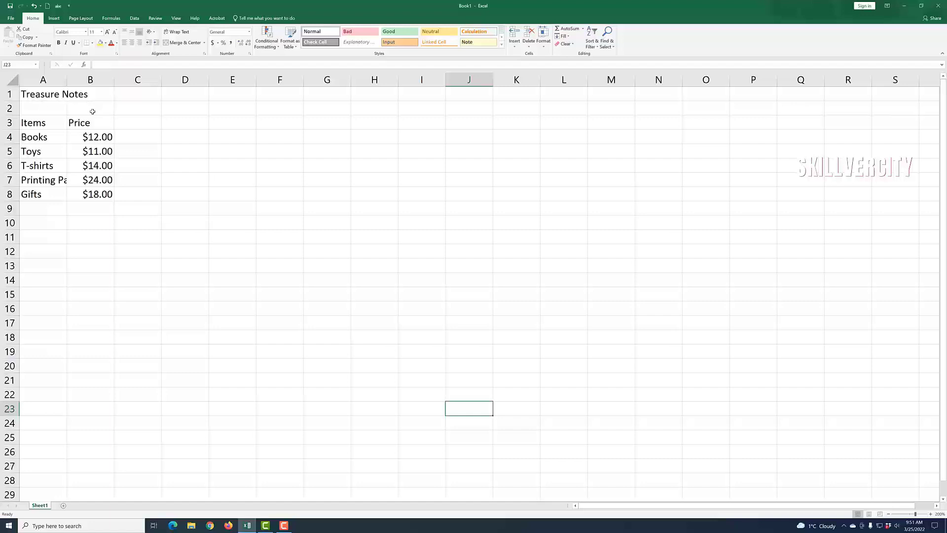
Step: Delete the stray 'mm' entry from B1 so the Treasure Notes title shows in full
{"action": "left_click", "coordinate": [87, 95]}
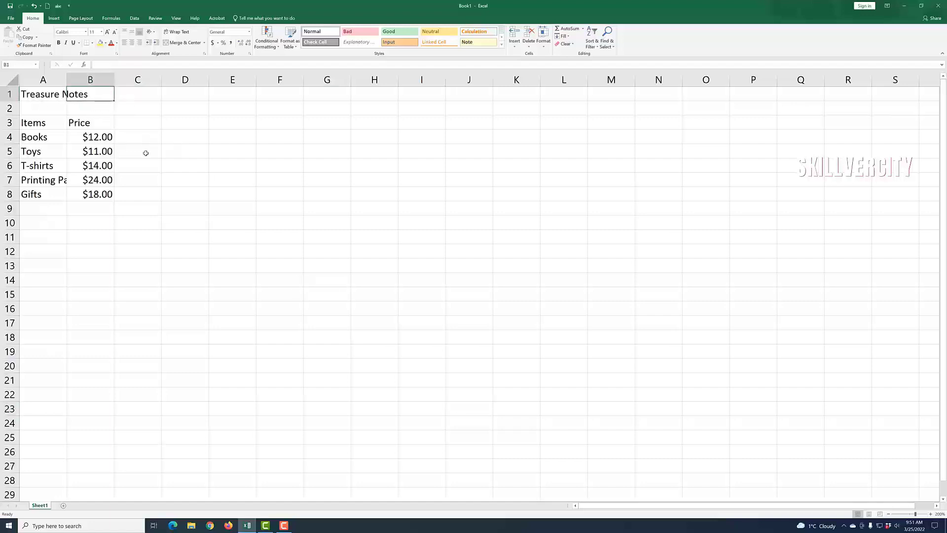
{"action": "type", "text": "mmm"}
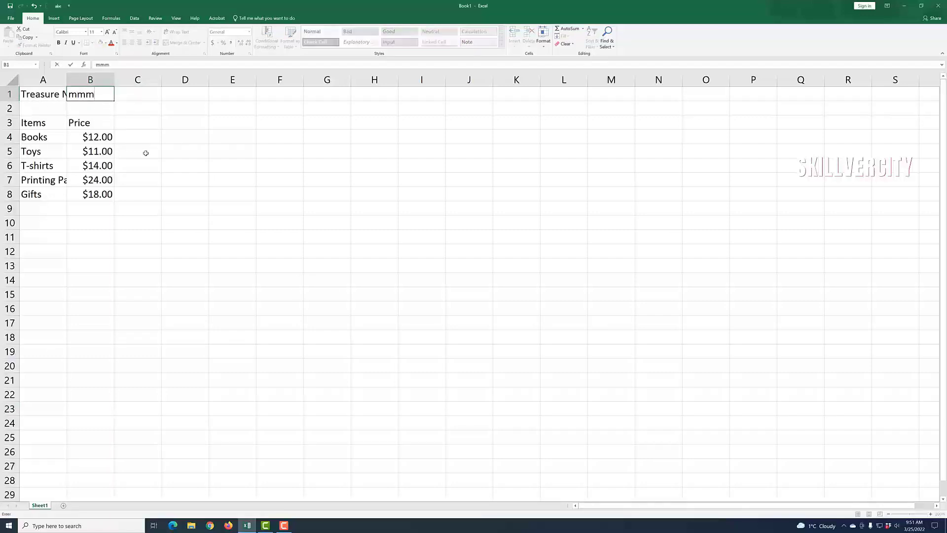
{"action": "left_click", "coordinate": [166, 205]}
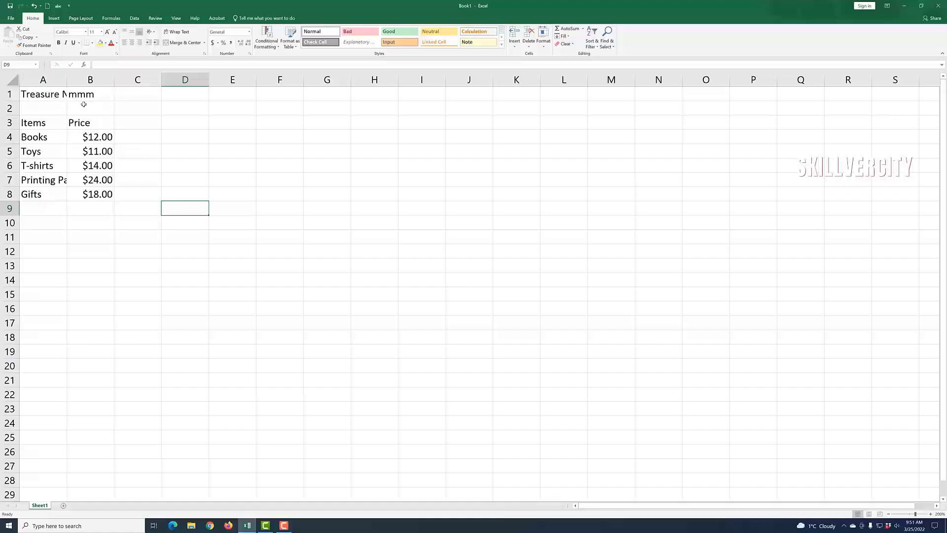
{"action": "left_click", "coordinate": [96, 96]}
{"action": "key", "text": "Delete"}
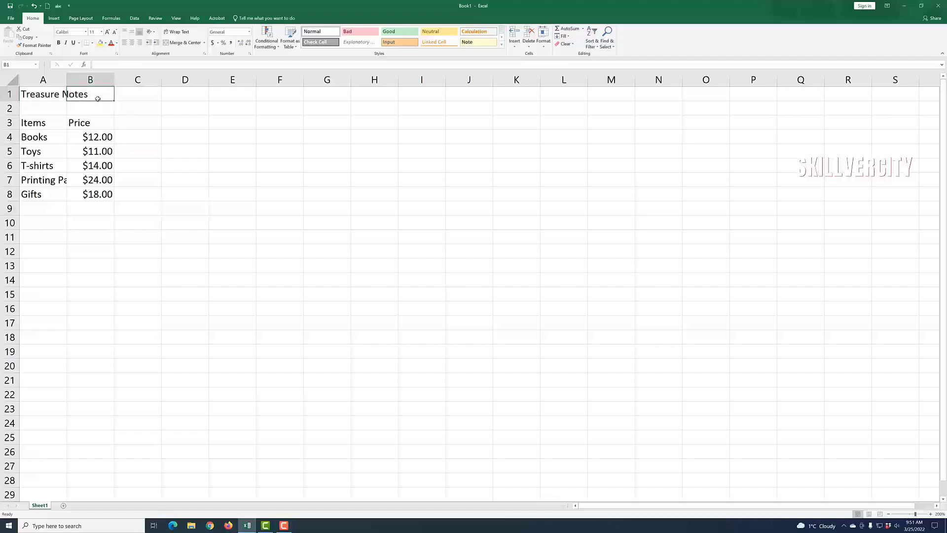
{"action": "left_click", "coordinate": [182, 200]}
{"action": "left_click", "coordinate": [247, 233]}
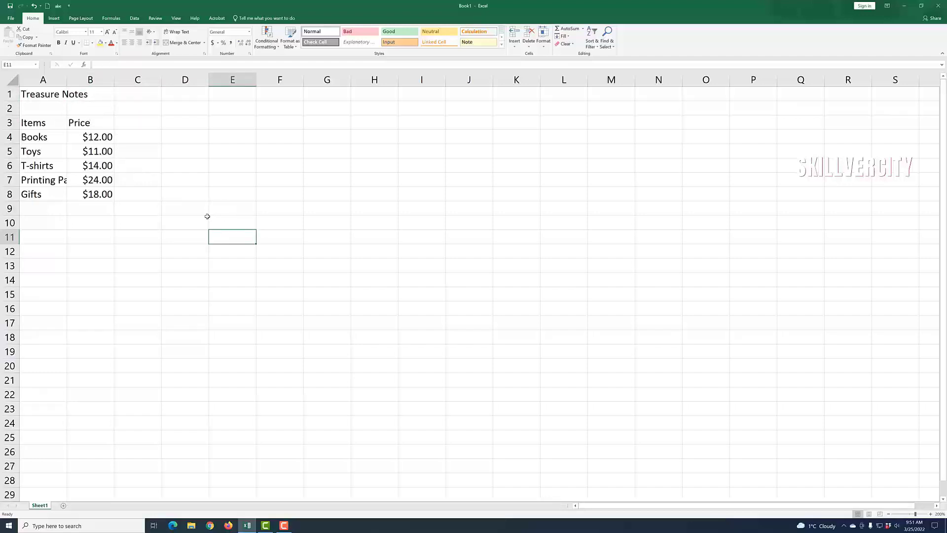
Step: Drag column A wider until 'Printing Papers' fits beside its $24.00 price
{"action": "left_click_drag", "start_coordinate": [67, 75], "coordinate": [90, 74]}
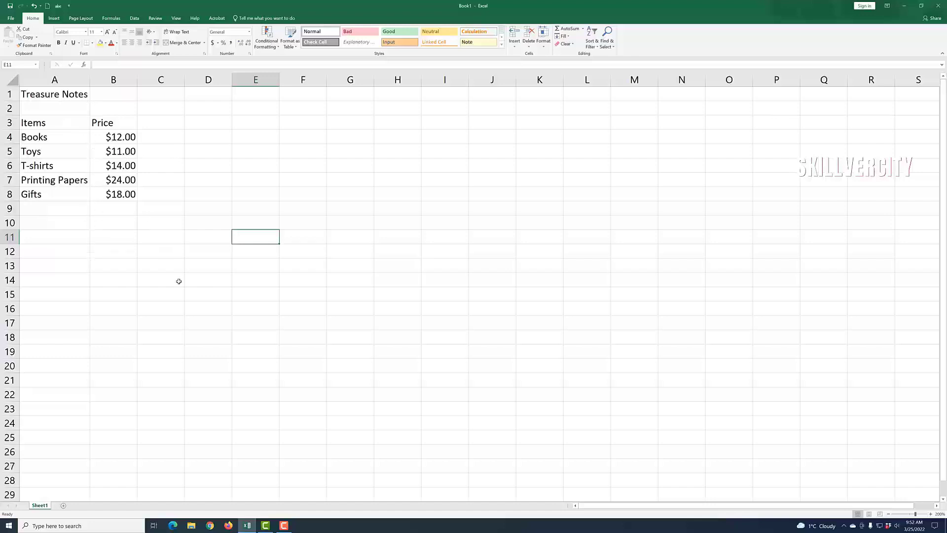
{"action": "left_click_drag", "start_coordinate": [90, 80], "coordinate": [66, 81]}
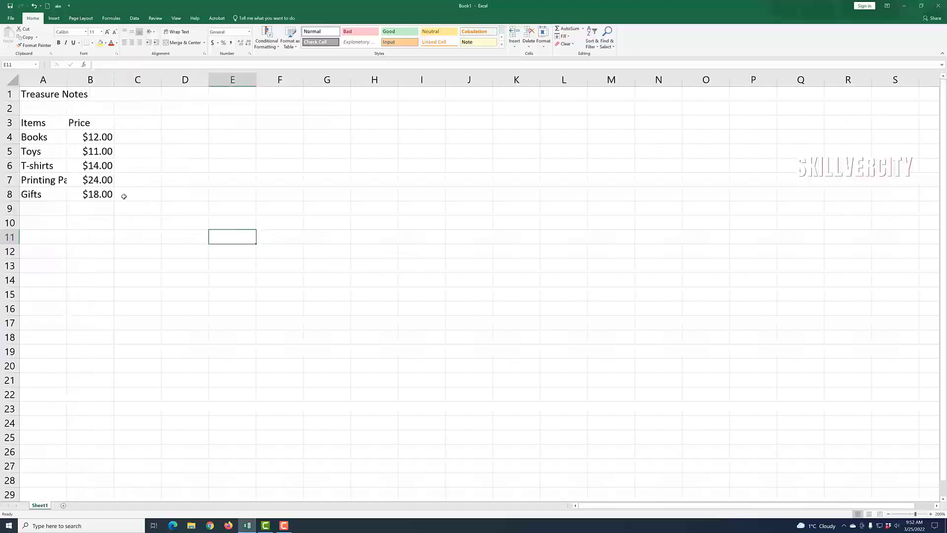
{"action": "double_click", "coordinate": [66, 80]}
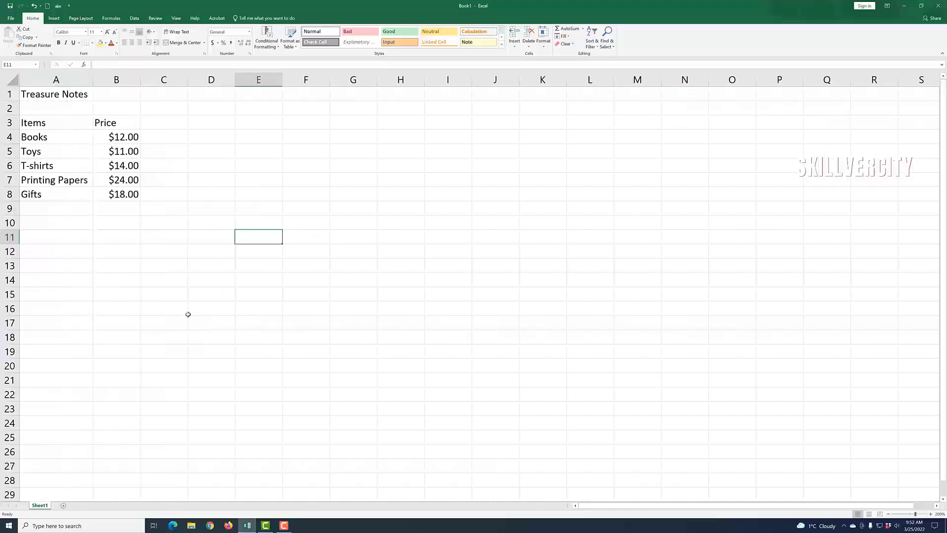
{"action": "left_click", "coordinate": [34, 6]}
{"action": "left_click_drag", "start_coordinate": [66, 80], "coordinate": [82, 80]}
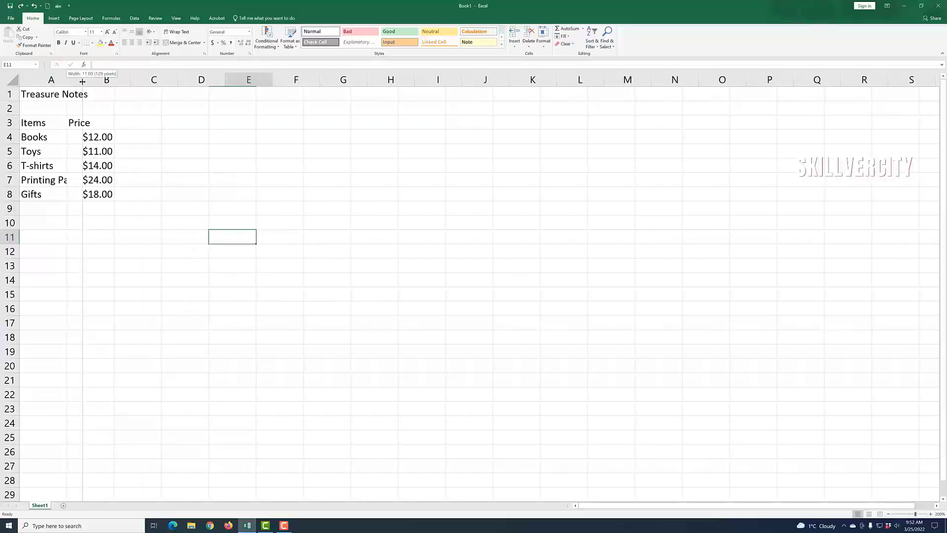
{"action": "left_click_drag", "start_coordinate": [82, 81], "coordinate": [92, 79]}
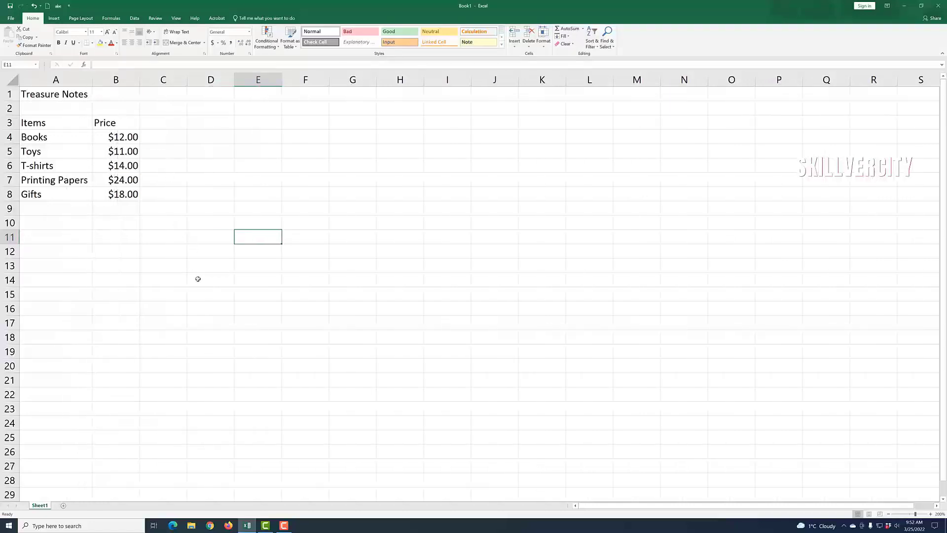
{"action": "left_click", "coordinate": [207, 175]}
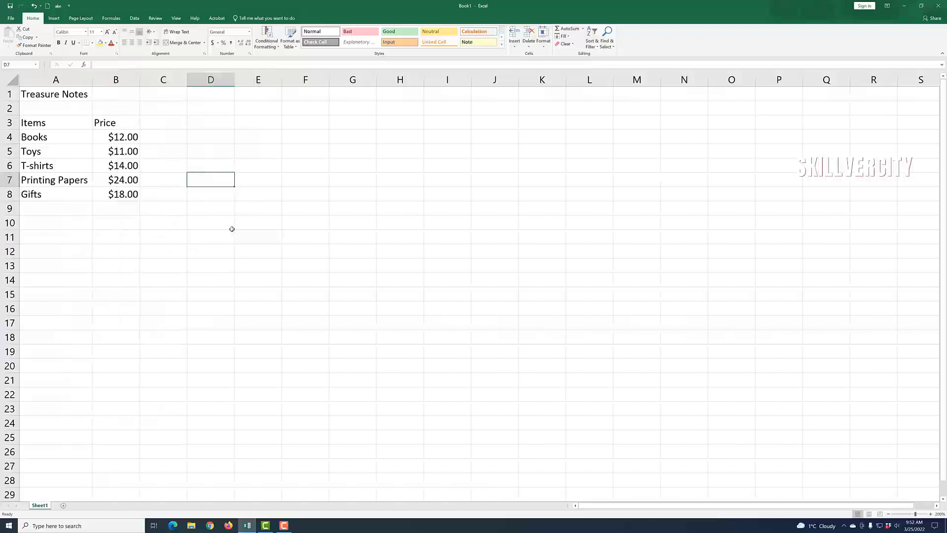
Step: Select title cell A1, undoing an accidental overwrite of the Treasure Notes title
{"action": "left_click", "coordinate": [38, 98]}
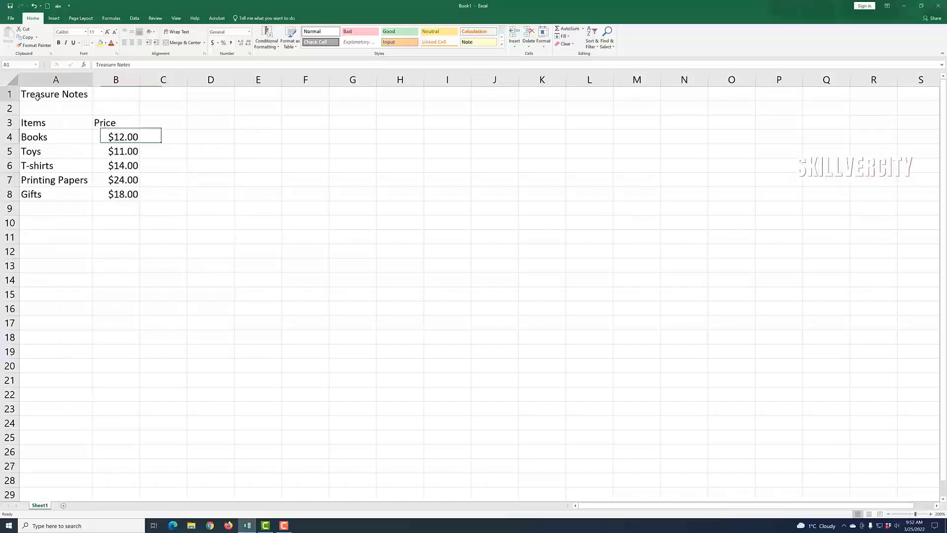
{"action": "left_click", "coordinate": [70, 141]}
{"action": "left_click", "coordinate": [34, 95]}
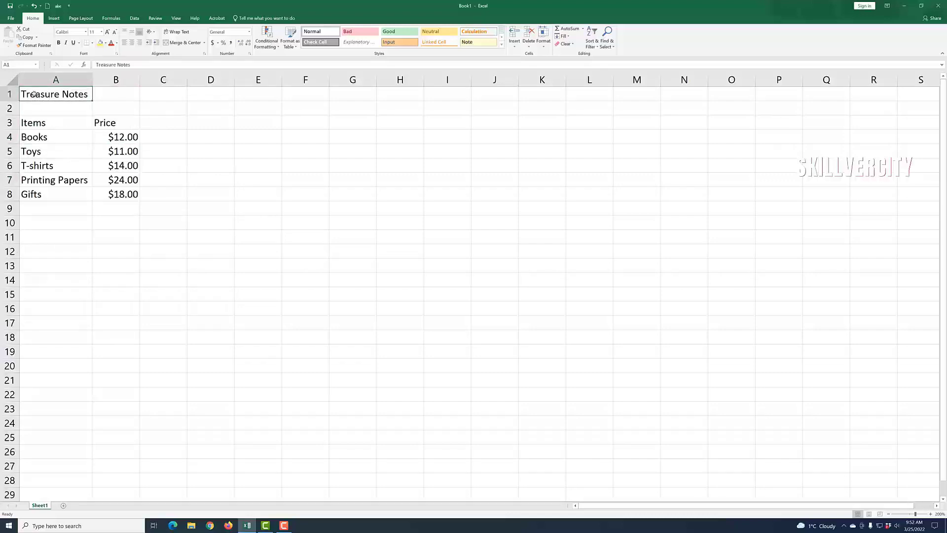
{"action": "left_click", "coordinate": [257, 190]}
{"action": "key", "text": "ctrl+Home"}
{"action": "left_click", "coordinate": [176, 153]}
{"action": "left_click", "coordinate": [53, 95]}
{"action": "type", "text": "Tre"}
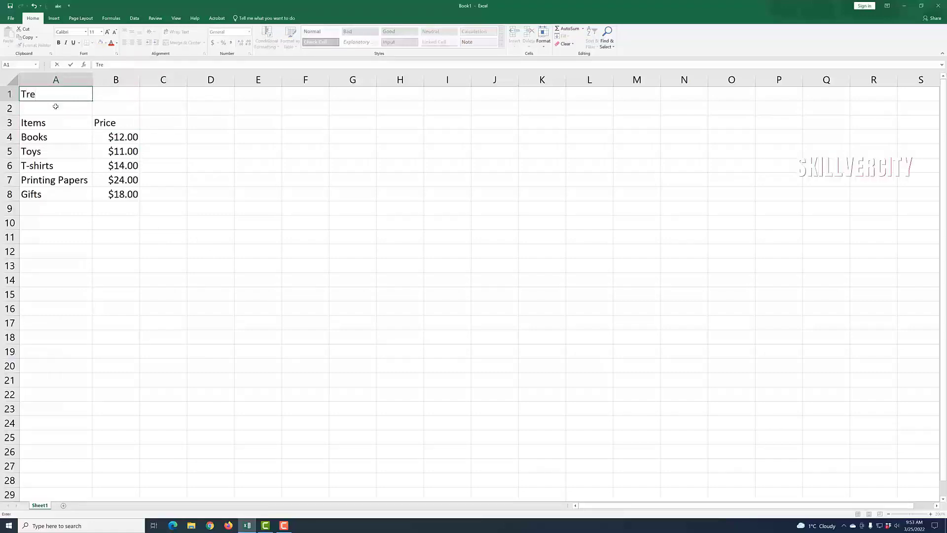
{"action": "left_click", "coordinate": [34, 6]}
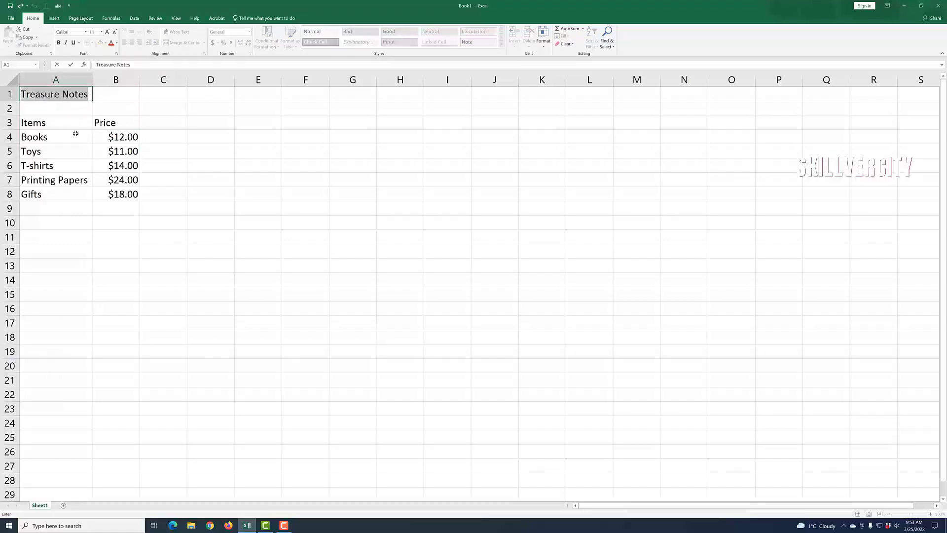
{"action": "left_click", "coordinate": [200, 251]}
Step: Append ' Bookstore' to the title so A1 reads 'Treasure Notes Bookstore'
{"action": "left_click", "coordinate": [42, 94]}
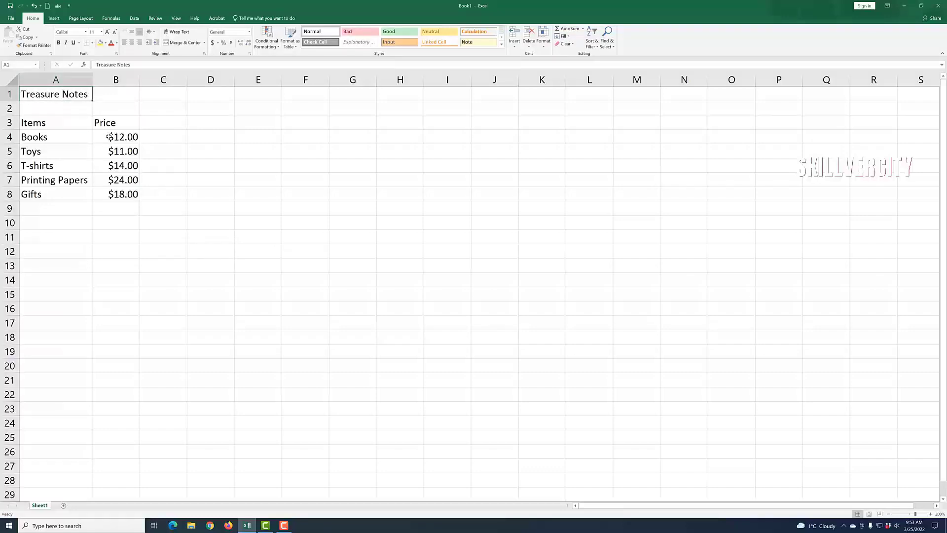
{"action": "key", "text": "F2"}
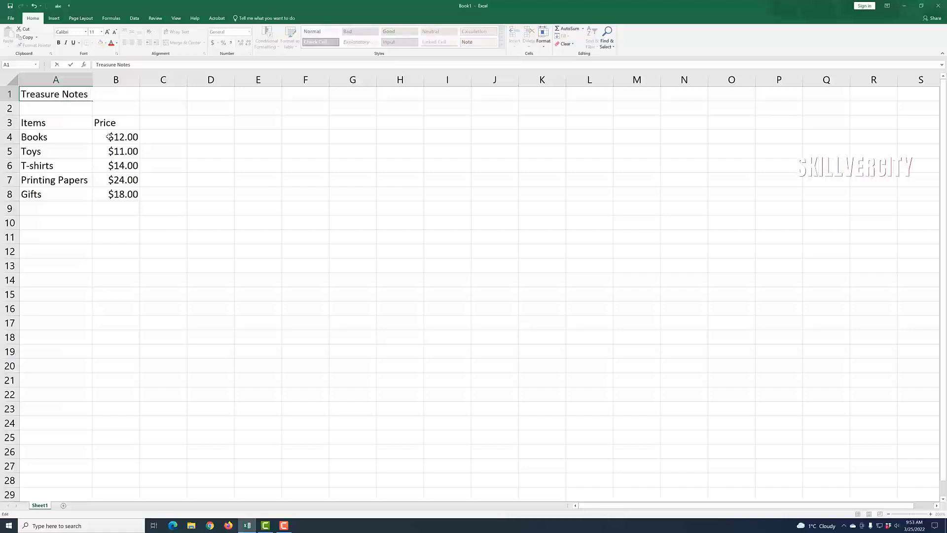
{"action": "type", "text": "Bookstore"}
{"action": "left_click", "coordinate": [191, 294]}
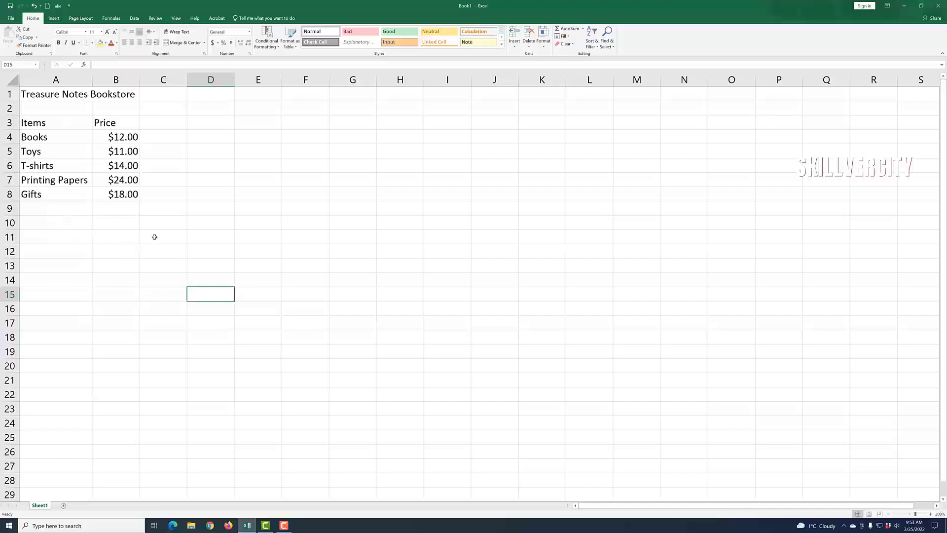
{"action": "left_click", "coordinate": [164, 123]}
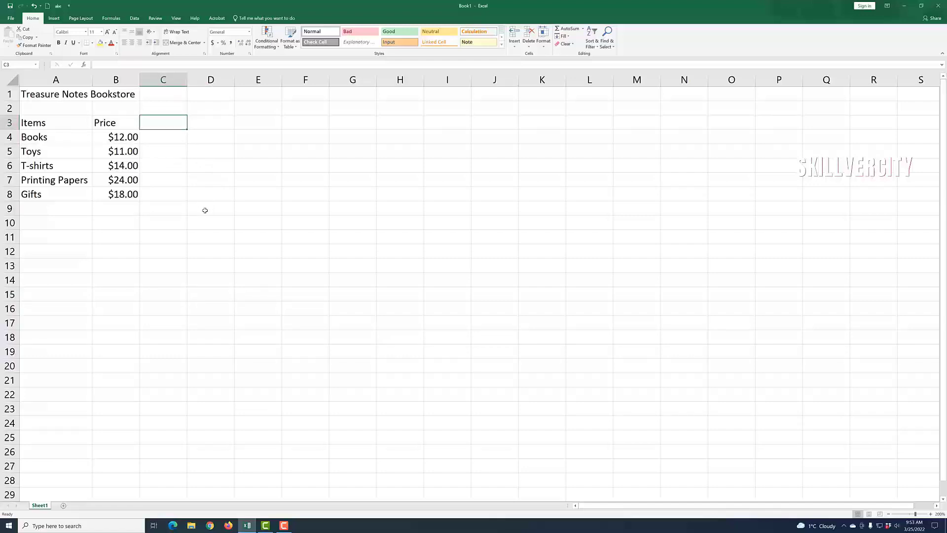
{"action": "type", "text": "Month"}
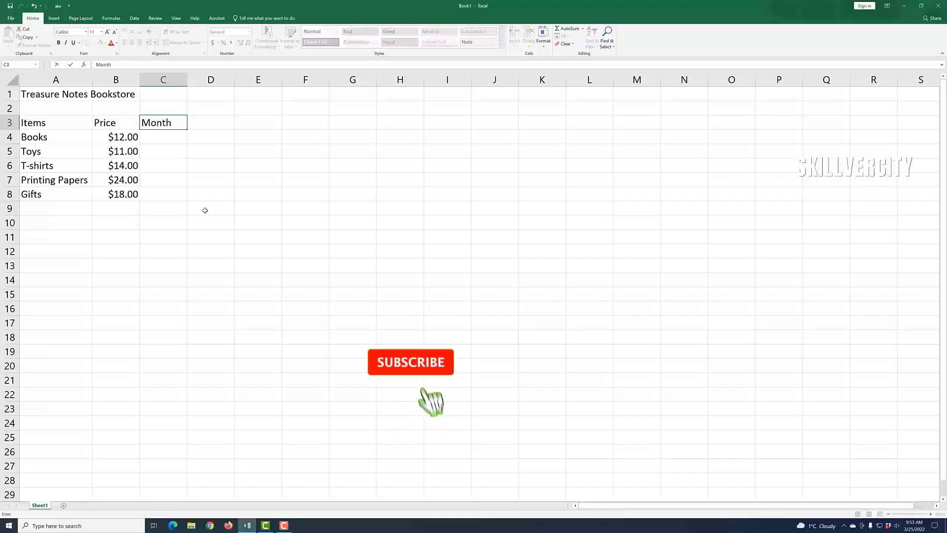
{"action": "type", "text": " 1"}
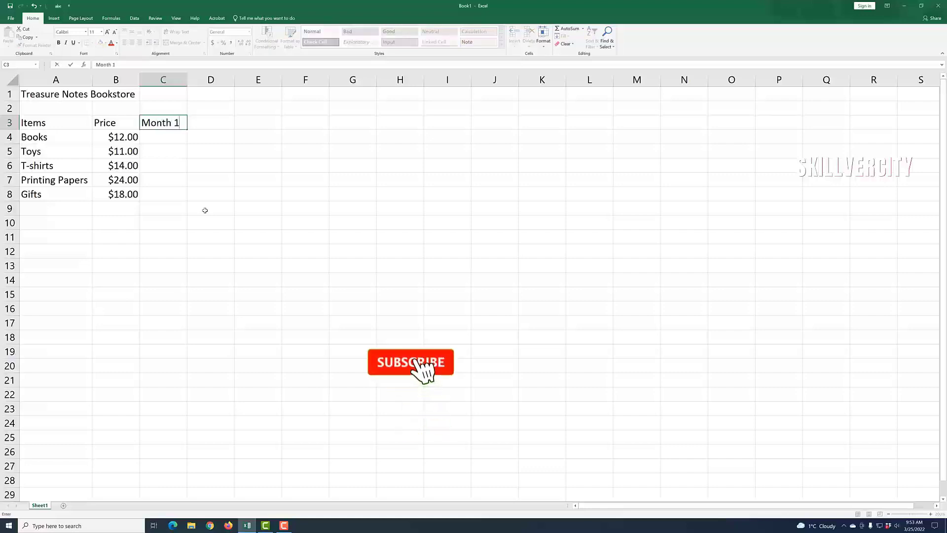
{"action": "left_click", "coordinate": [219, 134]}
{"action": "left_click", "coordinate": [222, 123]}
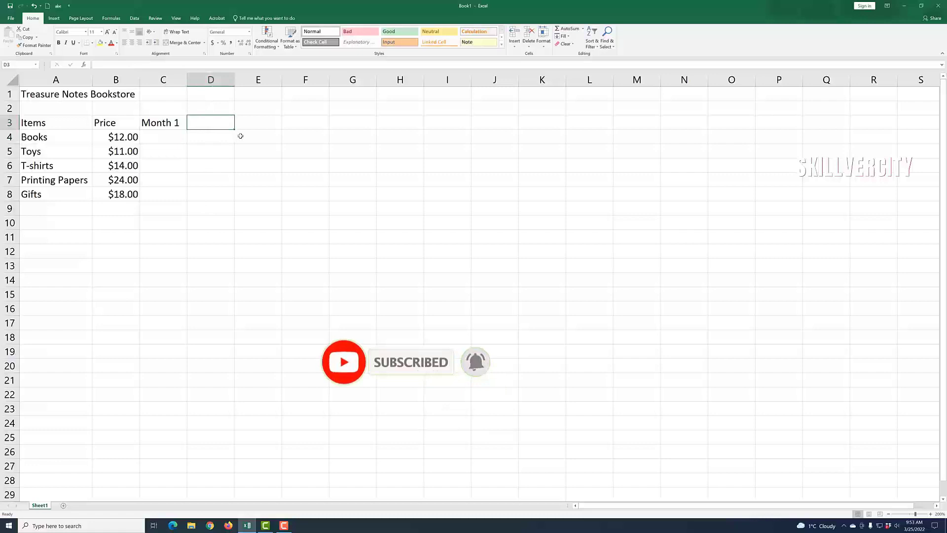
{"action": "left_click", "coordinate": [265, 121]}
{"action": "left_click", "coordinate": [197, 123]}
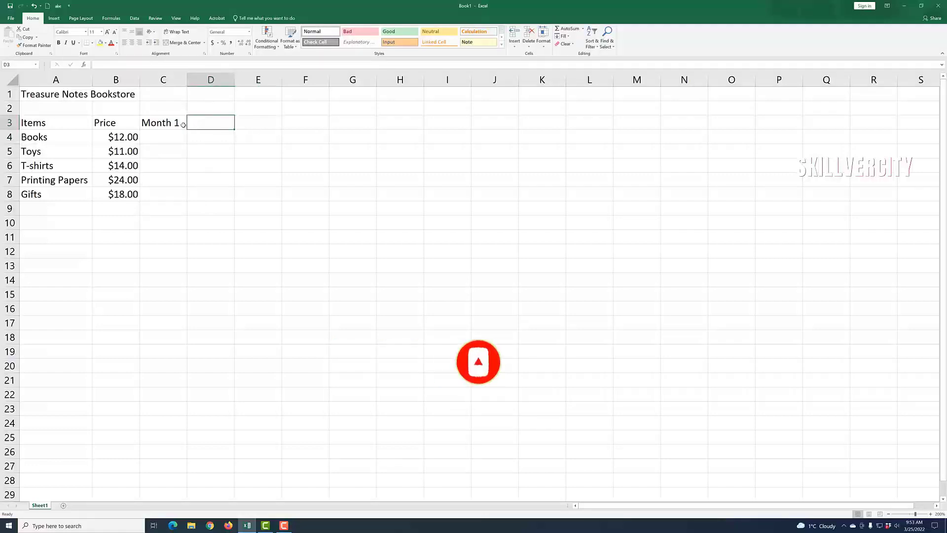
{"action": "left_click", "coordinate": [184, 123]}
{"action": "left_click", "coordinate": [208, 124]}
{"action": "left_click", "coordinate": [251, 125]}
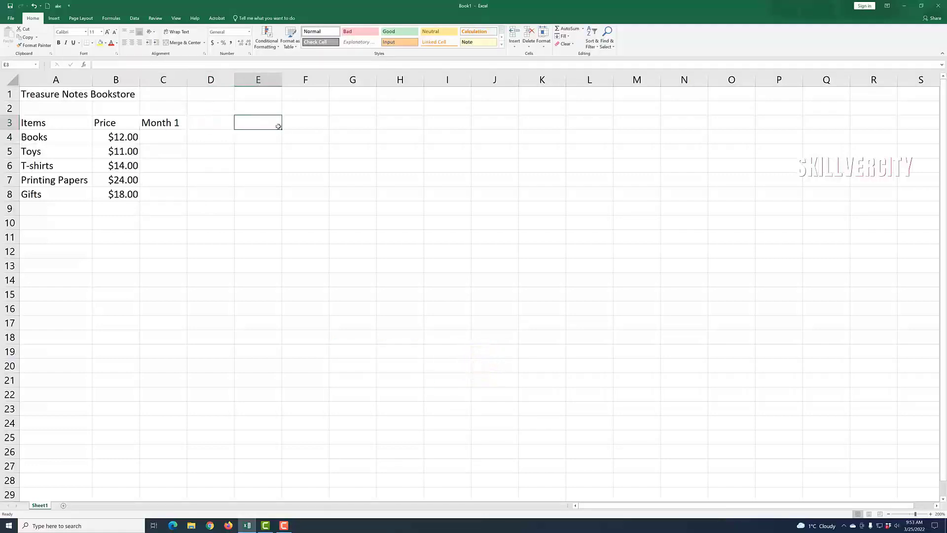
{"action": "left_click", "coordinate": [303, 125]}
{"action": "left_click", "coordinate": [284, 233]}
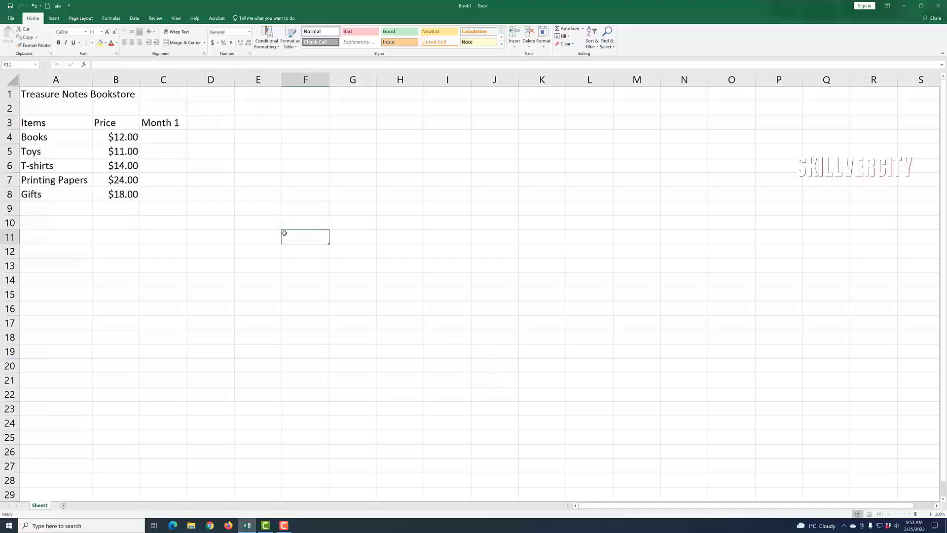
{"action": "left_click", "coordinate": [166, 123]}
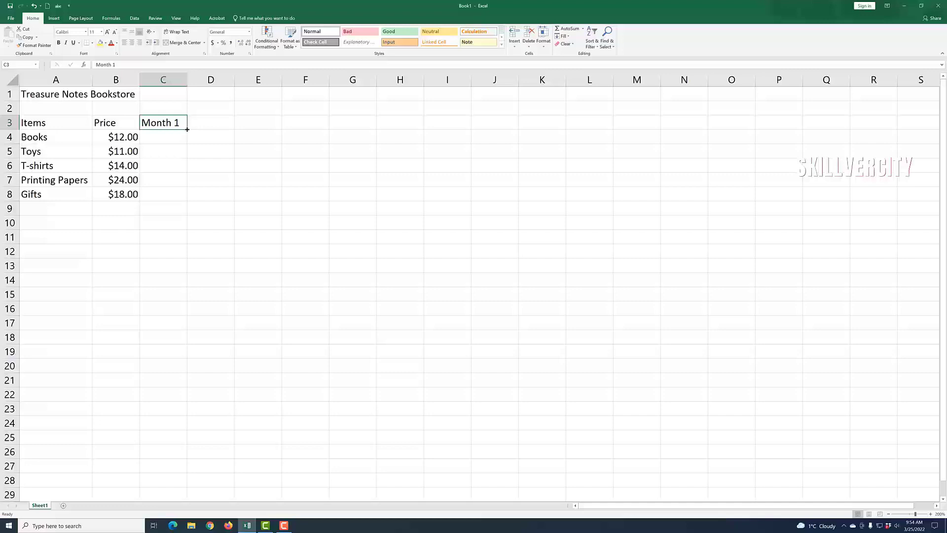
Step: Fill the Month 1 heading from C3 across to F3, creating Month 2 through Month 4
{"action": "left_click_drag", "start_coordinate": [187, 129], "coordinate": [323, 125]}
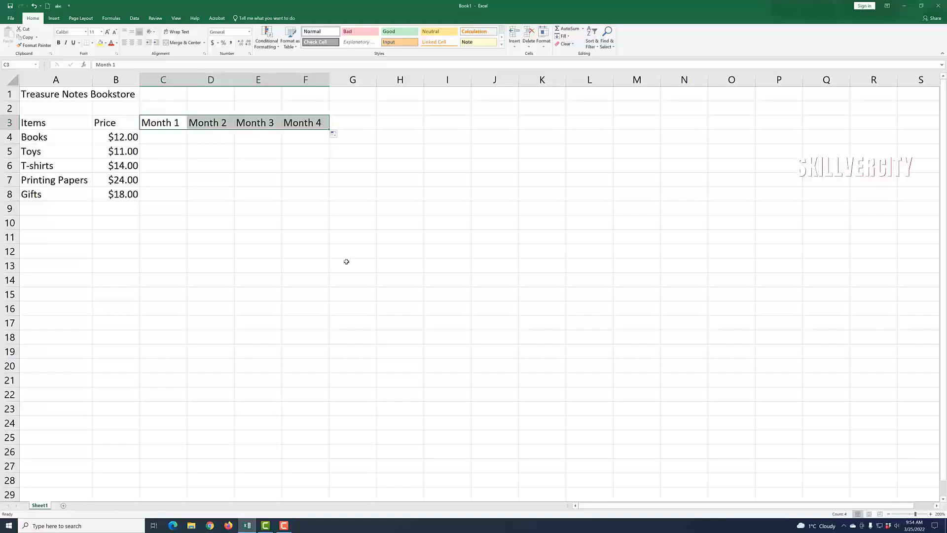
{"action": "left_click", "coordinate": [301, 255]}
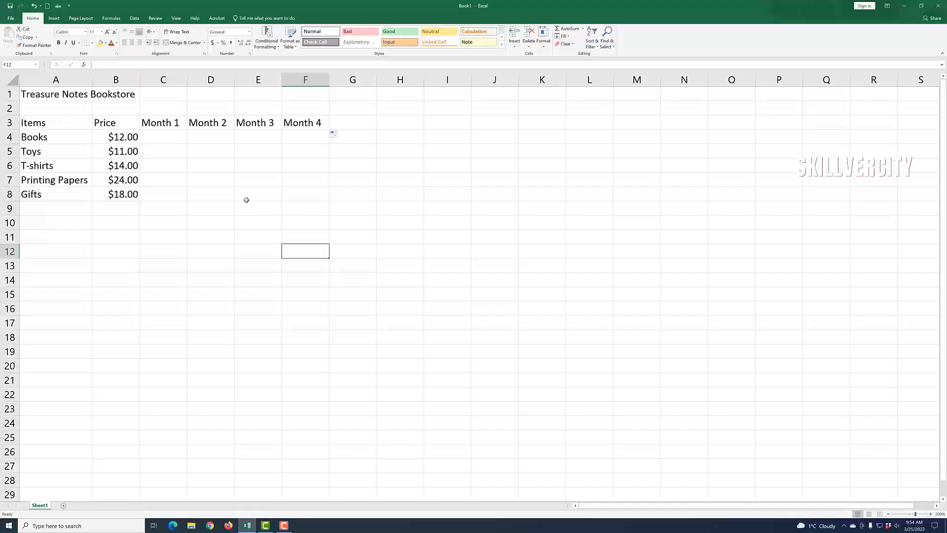
Step: Enter Month 1–4 unit figures in C4:F8, plus the Total, Total Units Sold and Subtotal labels
{"action": "left_click", "coordinate": [175, 139]}
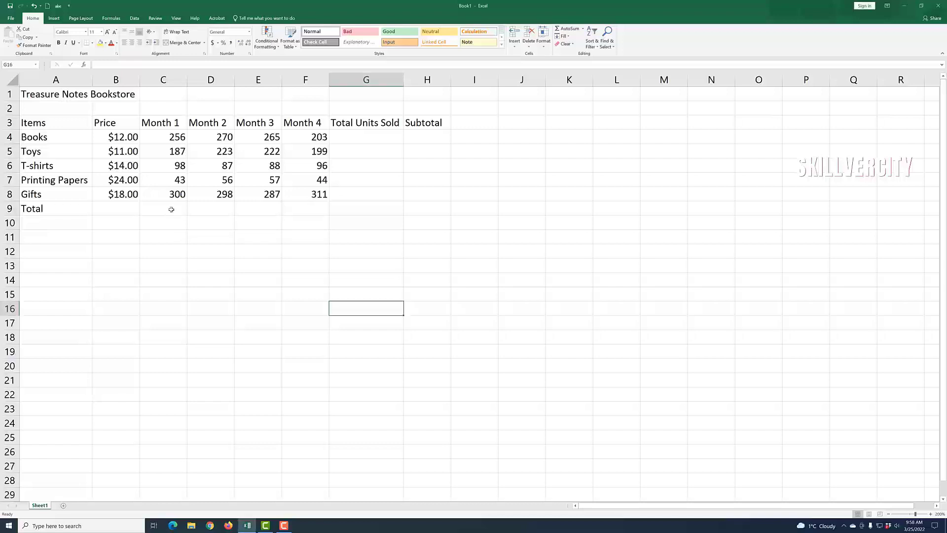
{"action": "left_click", "coordinate": [169, 209]}
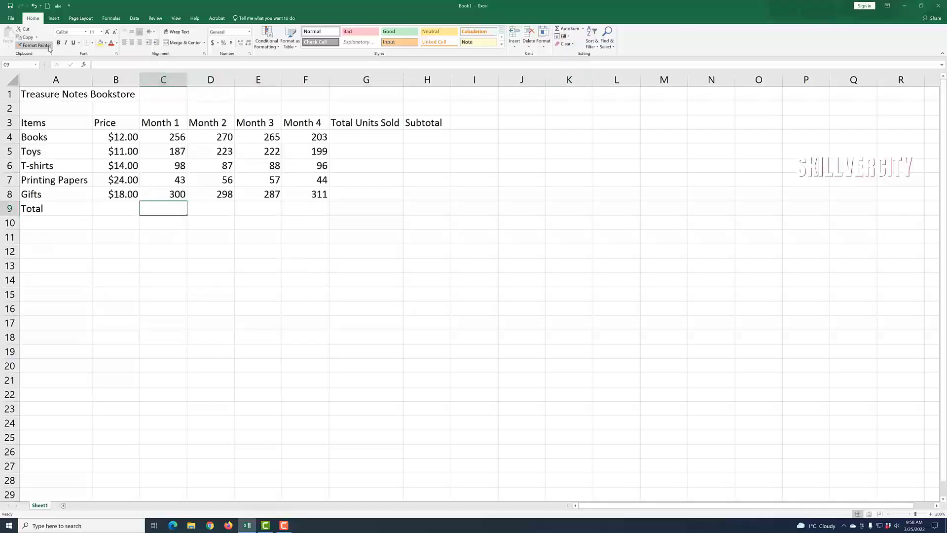
Step: AutoSum the Month 1 and Month 2 units into C9 (884) and D9 (934)
{"action": "left_click", "coordinate": [569, 30]}
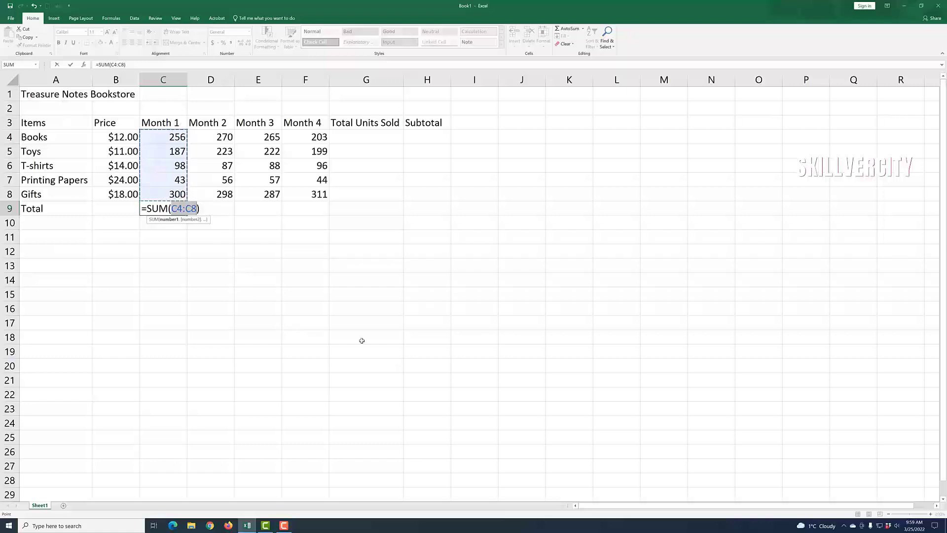
{"action": "key", "text": "Return"}
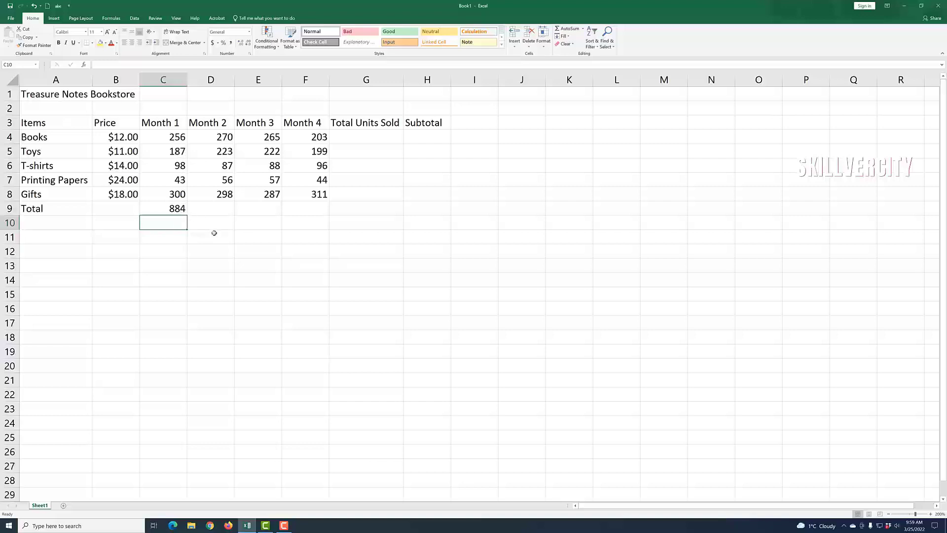
{"action": "left_click", "coordinate": [217, 212]}
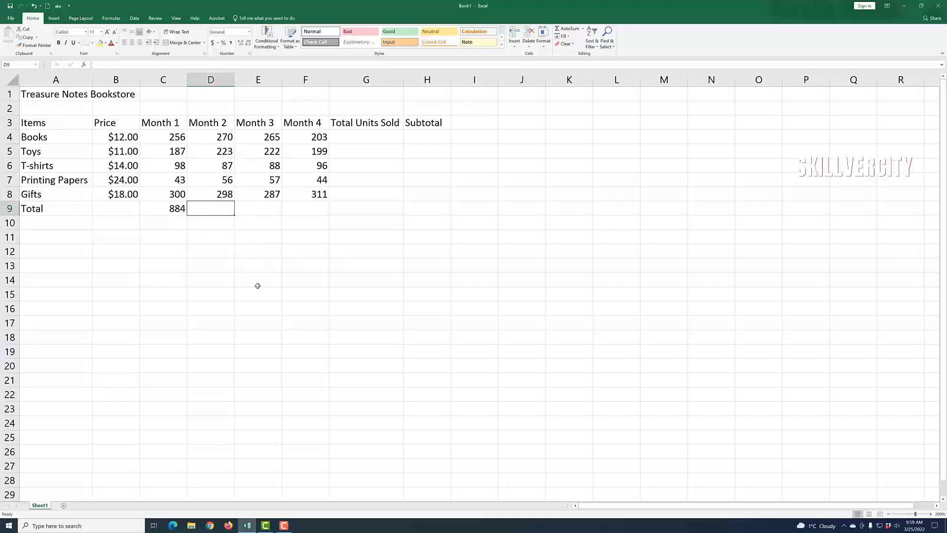
{"action": "left_click", "coordinate": [211, 140]}
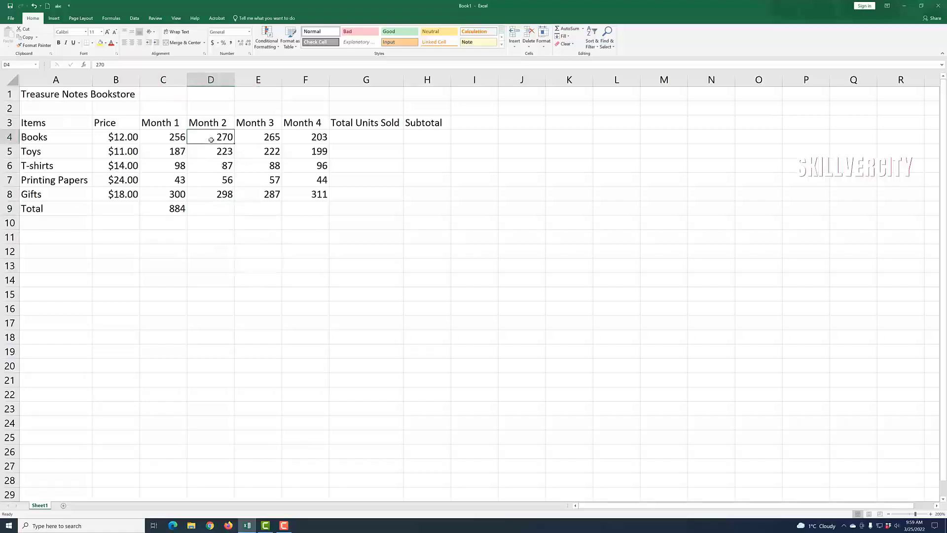
{"action": "left_click_drag", "start_coordinate": [211, 143], "coordinate": [212, 204]}
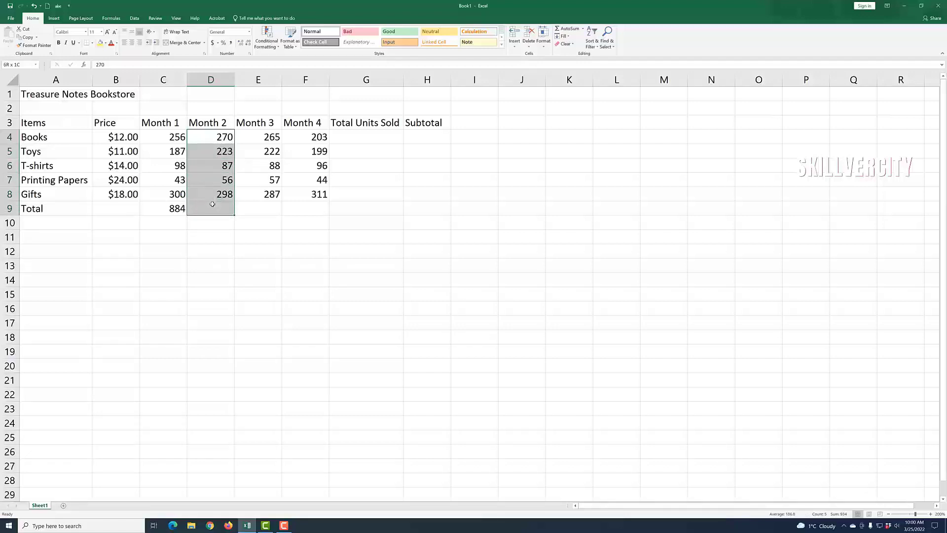
{"action": "left_click_drag", "start_coordinate": [212, 204], "coordinate": [213, 204]}
{"action": "left_click", "coordinate": [567, 29]}
{"action": "left_click", "coordinate": [231, 299]}
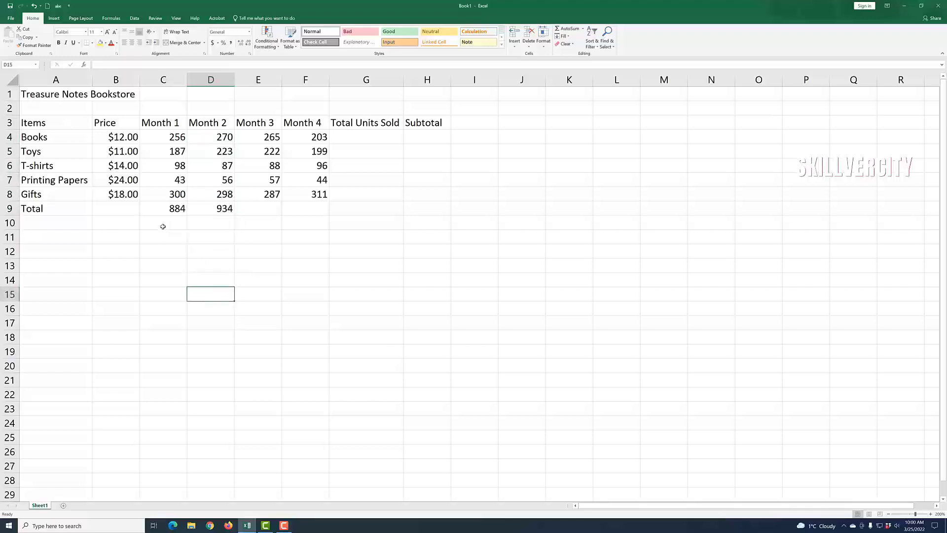
{"action": "left_click", "coordinate": [153, 210]}
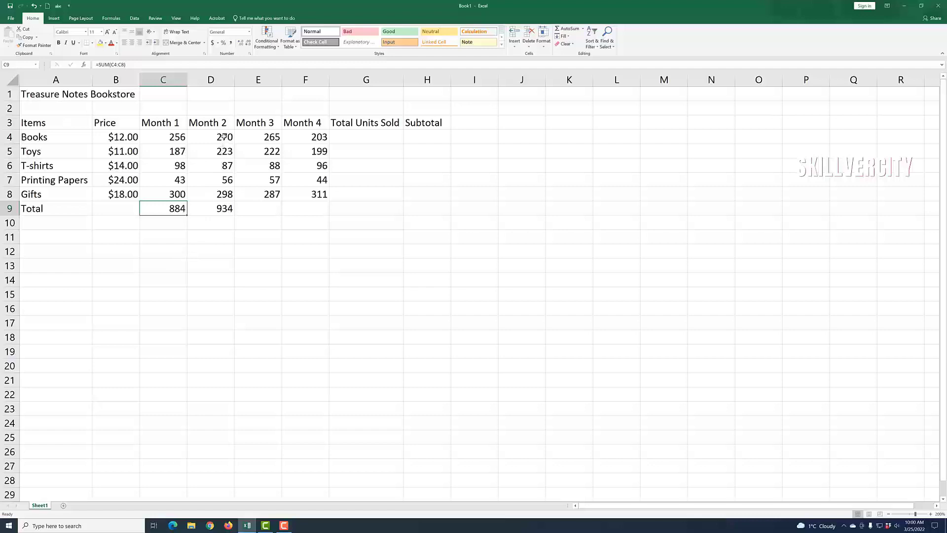
{"action": "left_click", "coordinate": [262, 213]}
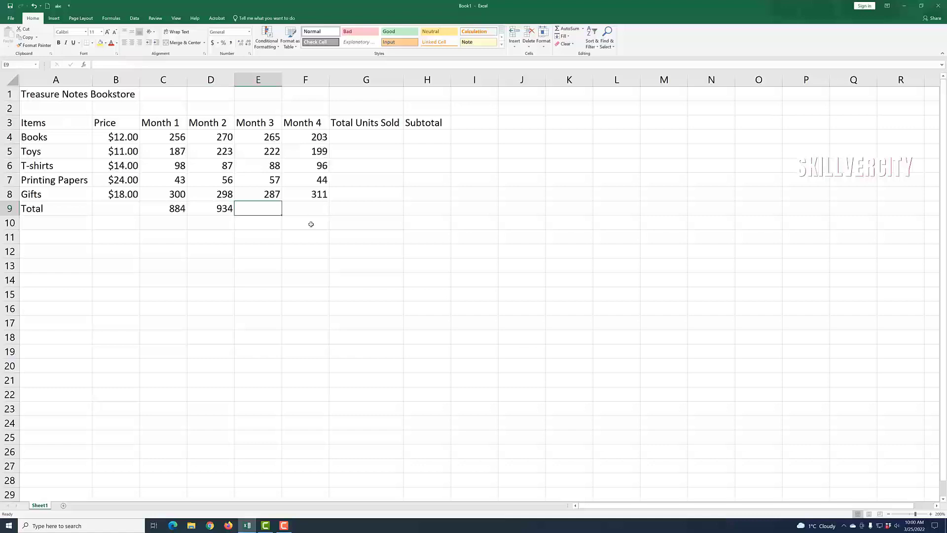
Step: Fill the D9 total formula across to F9, giving 919 and 853 for Months 3 and 4
{"action": "left_click", "coordinate": [209, 211]}
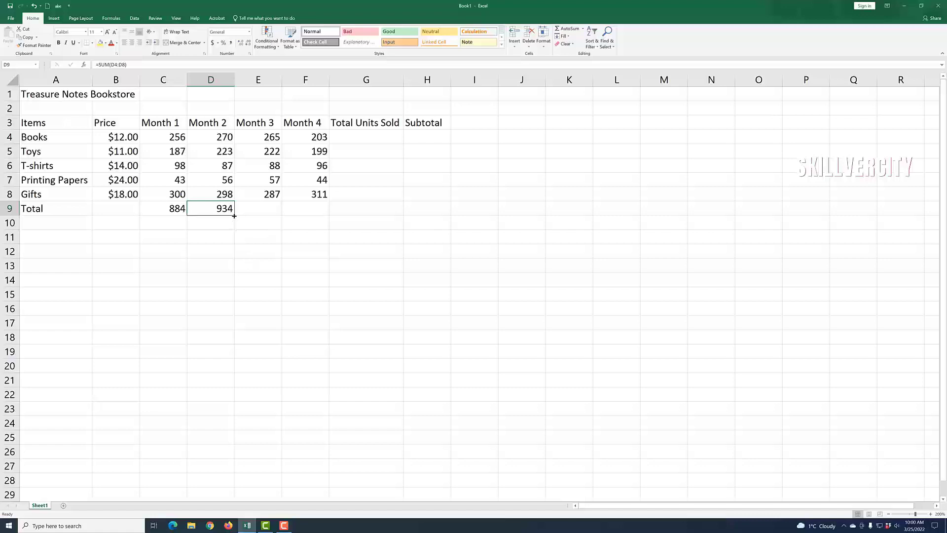
{"action": "left_click_drag", "start_coordinate": [234, 215], "coordinate": [282, 215]}
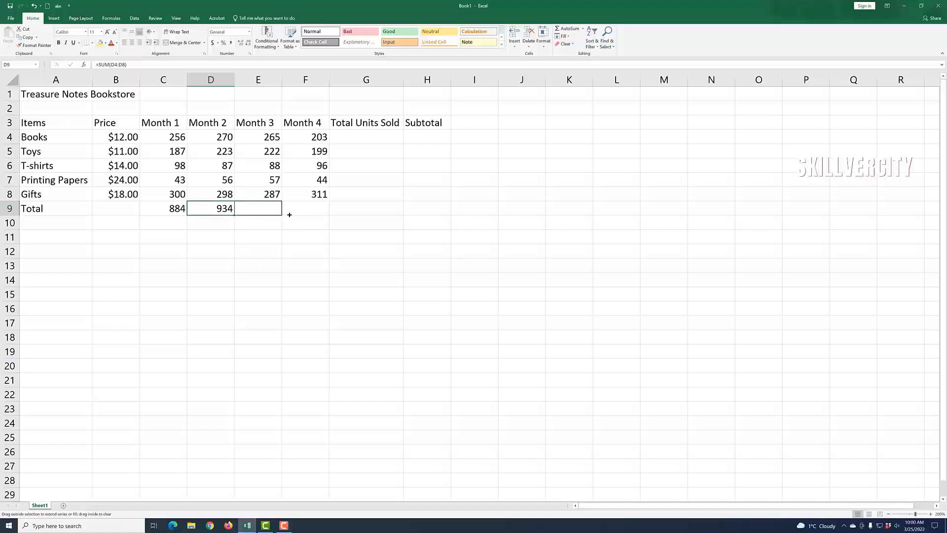
{"action": "left_click_drag", "start_coordinate": [292, 215], "coordinate": [318, 215]}
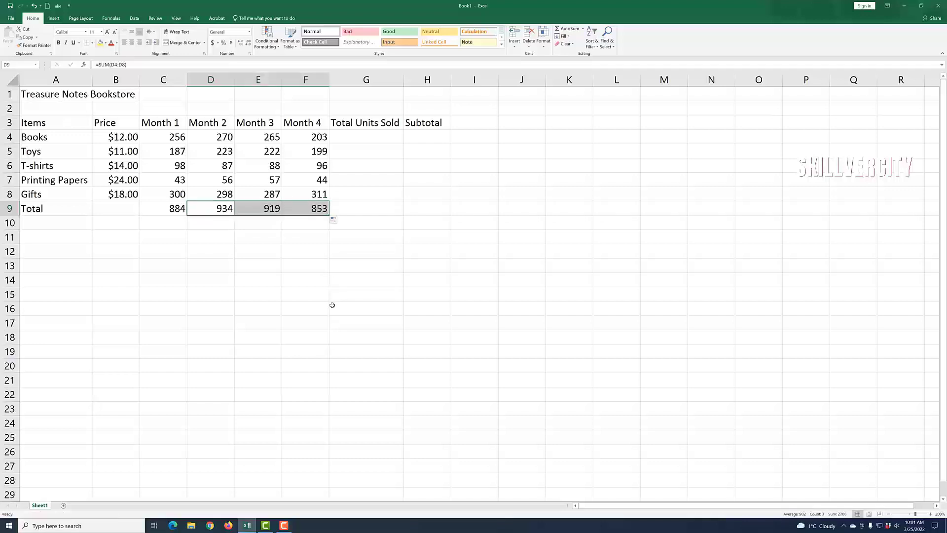
{"action": "left_click", "coordinate": [335, 303]}
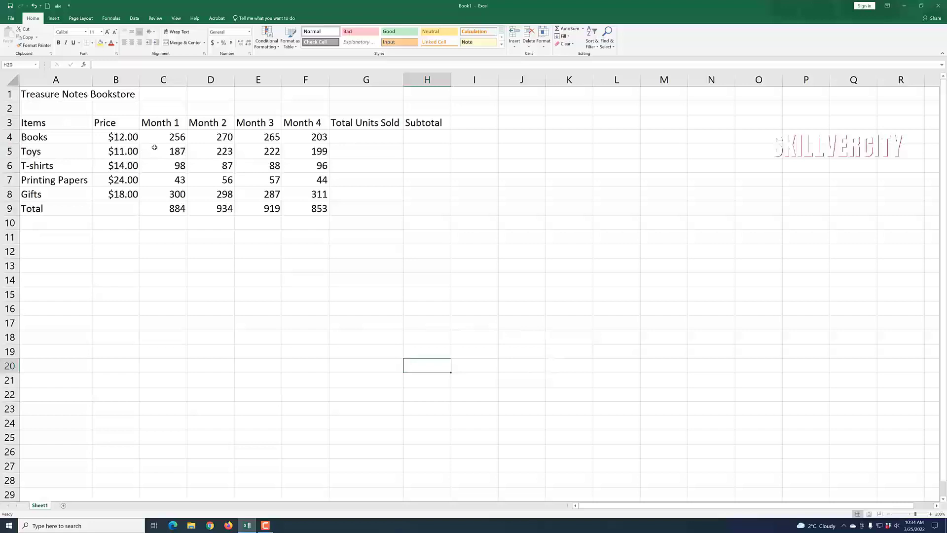
{"action": "left_click", "coordinate": [356, 140]}
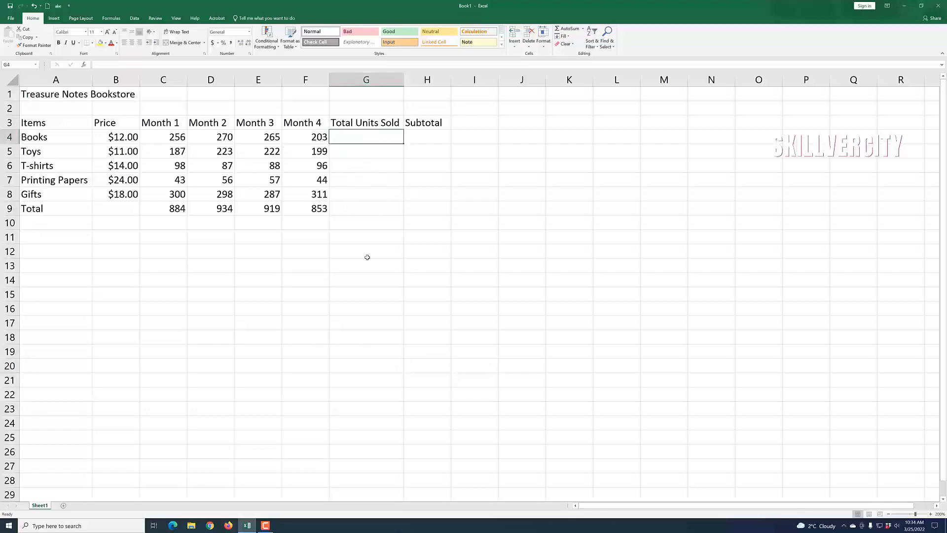
{"action": "left_click", "coordinate": [561, 32]}
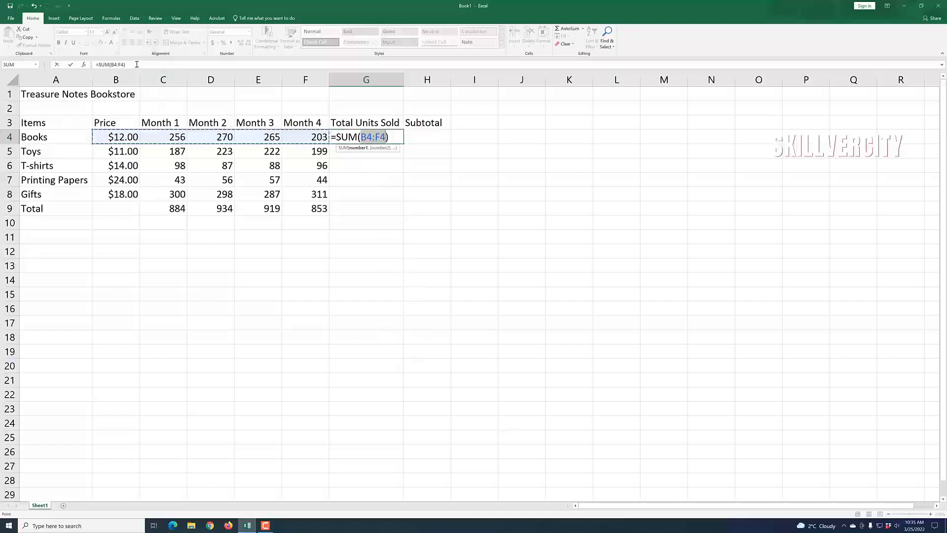
{"action": "left_click_drag", "start_coordinate": [136, 64], "coordinate": [85, 66]}
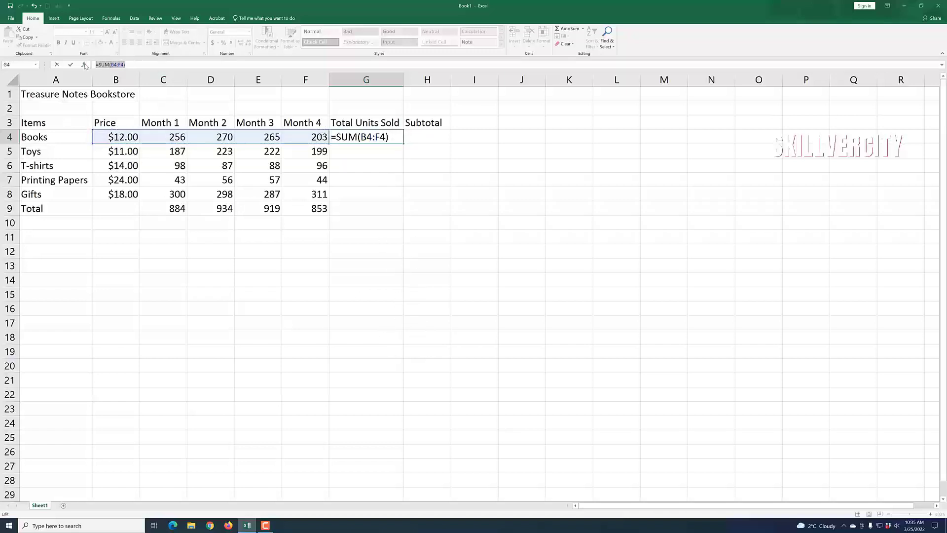
{"action": "key", "text": "BackSpace"}
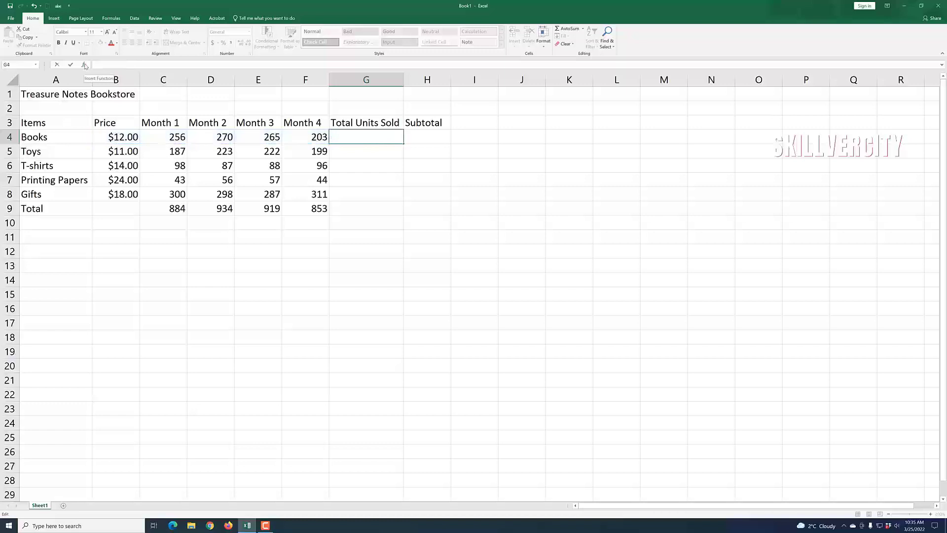
{"action": "key", "text": "Return"}
{"action": "left_click", "coordinate": [419, 239]}
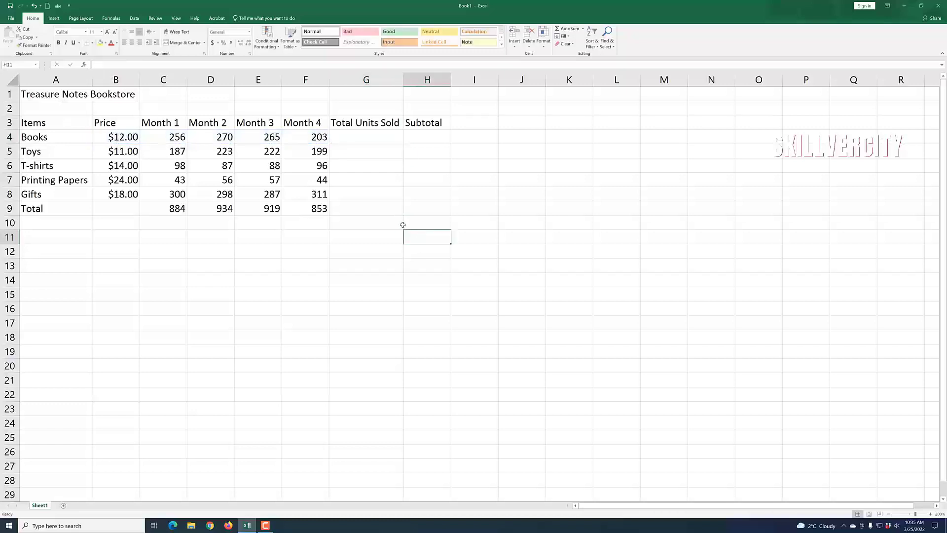
{"action": "left_click", "coordinate": [364, 139]}
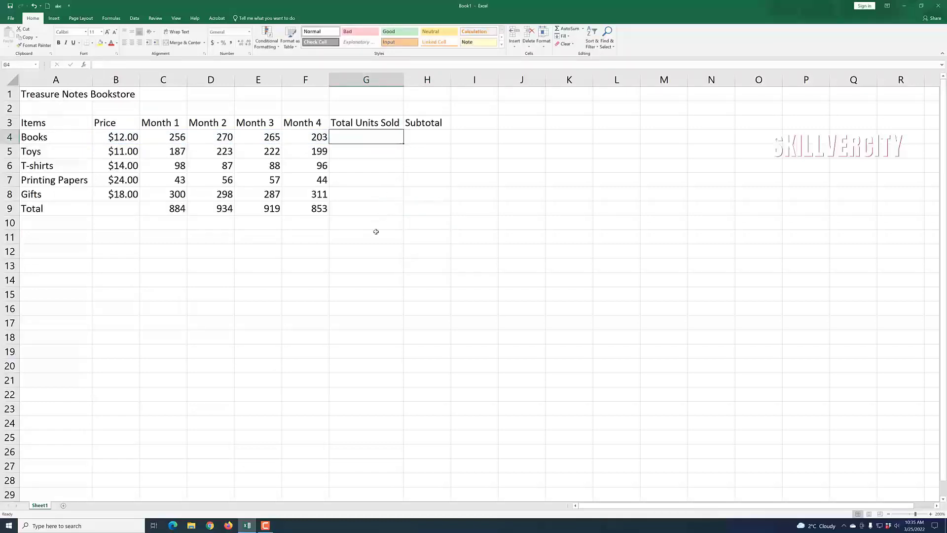
{"action": "left_click", "coordinate": [167, 137]}
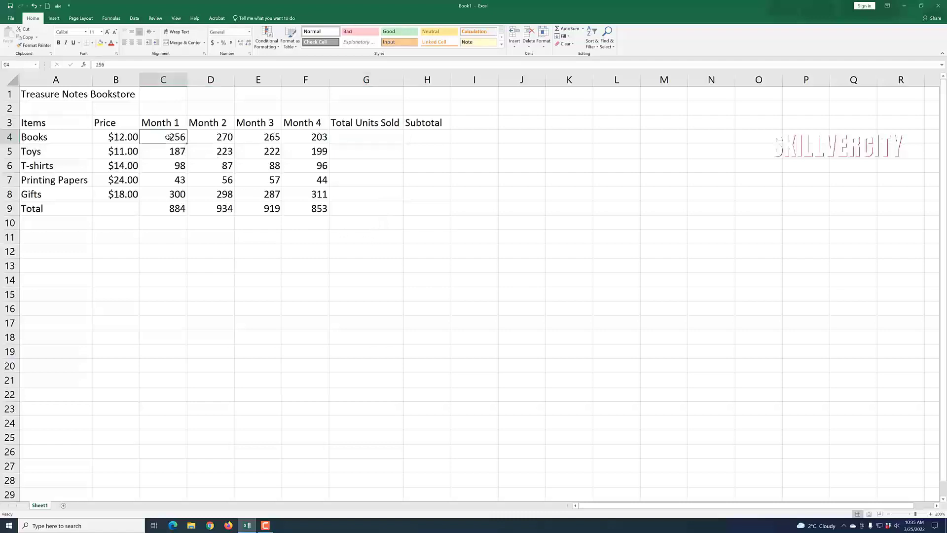
{"action": "left_click_drag", "start_coordinate": [168, 137], "coordinate": [363, 137]}
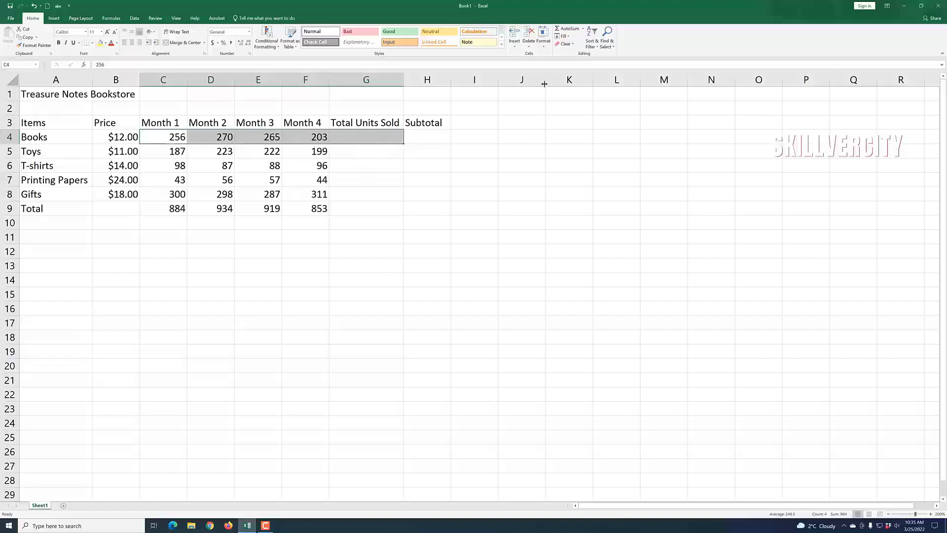
{"action": "left_click", "coordinate": [561, 30]}
{"action": "left_click", "coordinate": [390, 217]}
{"action": "left_click", "coordinate": [362, 141]}
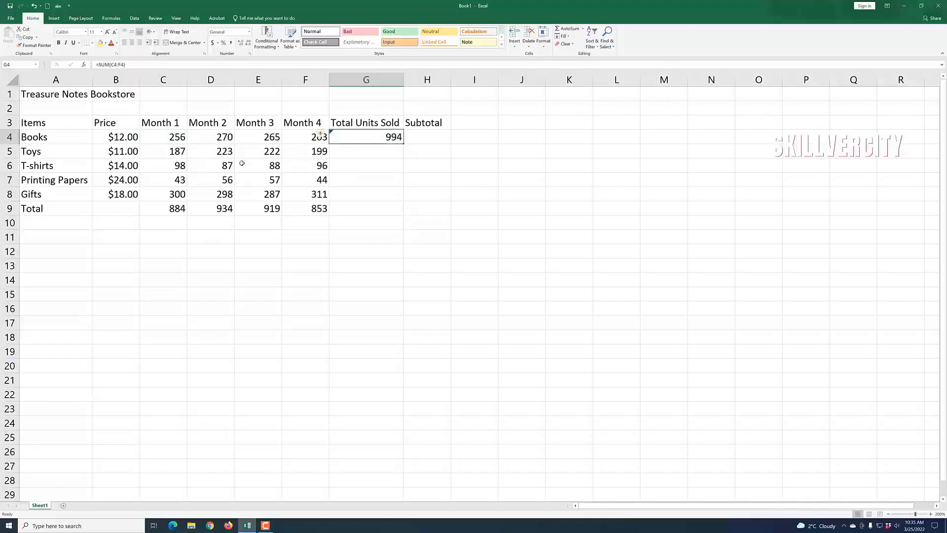
{"action": "left_click", "coordinate": [171, 151]}
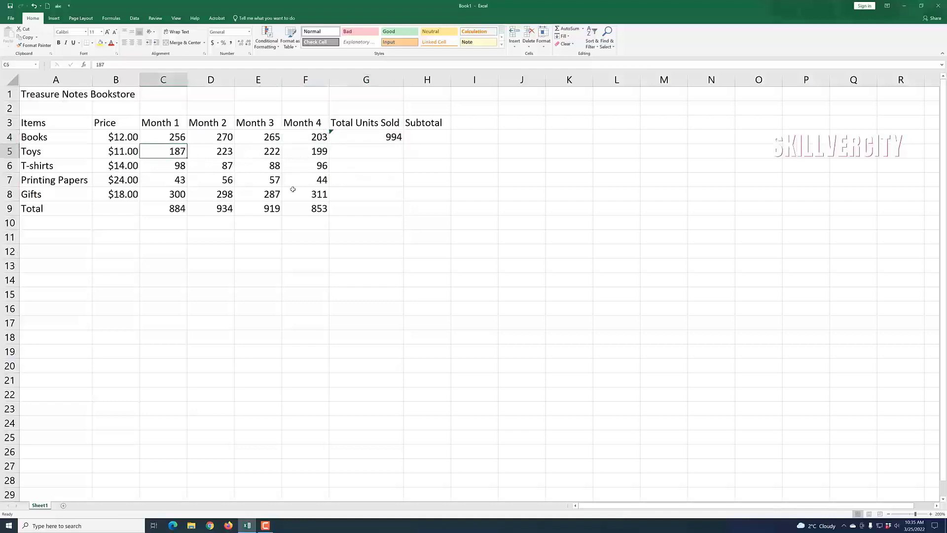
{"action": "left_click", "coordinate": [217, 180]}
{"action": "left_click_drag", "start_coordinate": [172, 151], "coordinate": [377, 150]}
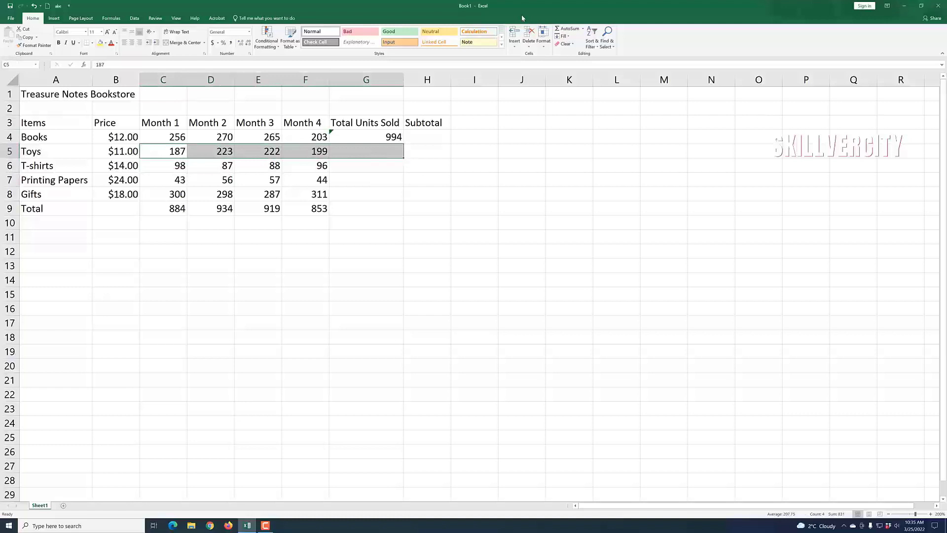
{"action": "left_click", "coordinate": [568, 28]}
{"action": "left_click", "coordinate": [189, 168]}
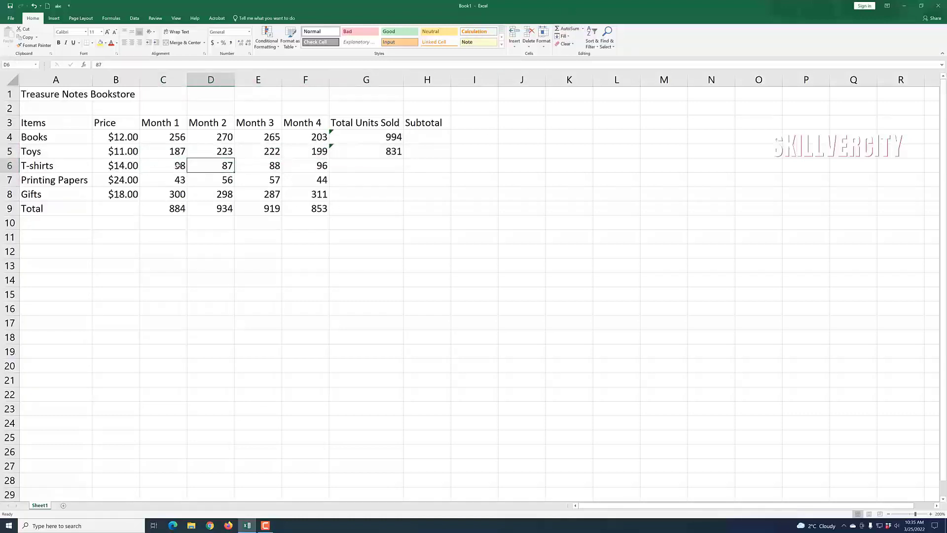
{"action": "left_click_drag", "start_coordinate": [178, 165], "coordinate": [375, 168]}
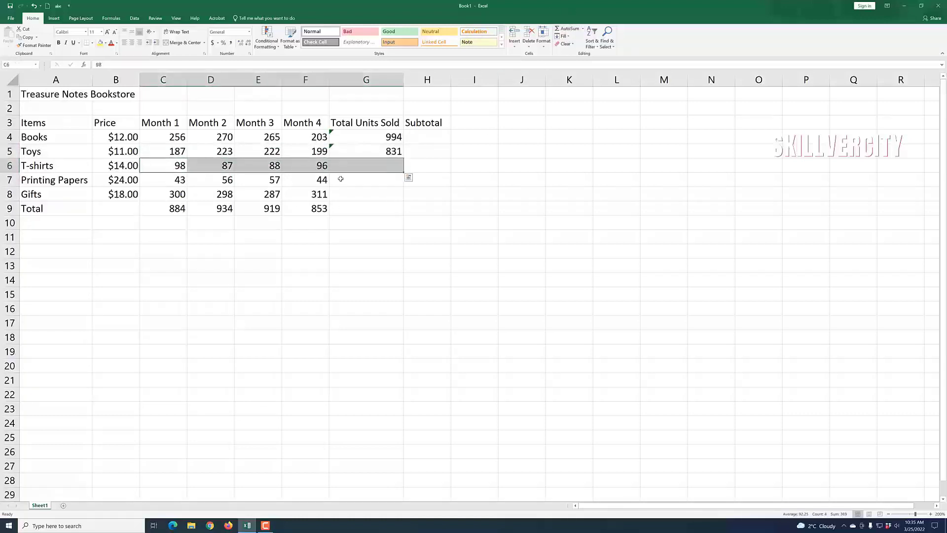
{"action": "left_click", "coordinate": [354, 220]}
{"action": "left_click", "coordinate": [461, 273]}
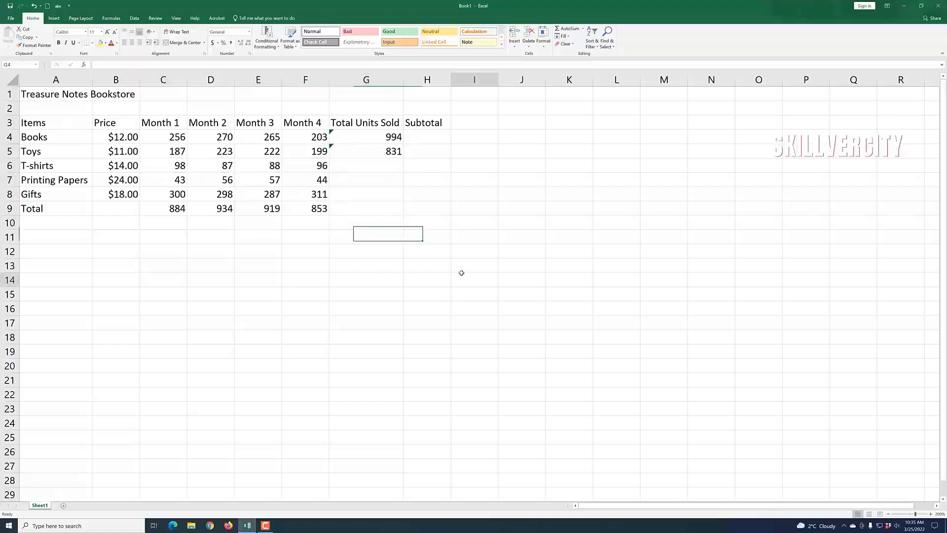
{"action": "left_click", "coordinate": [357, 168]}
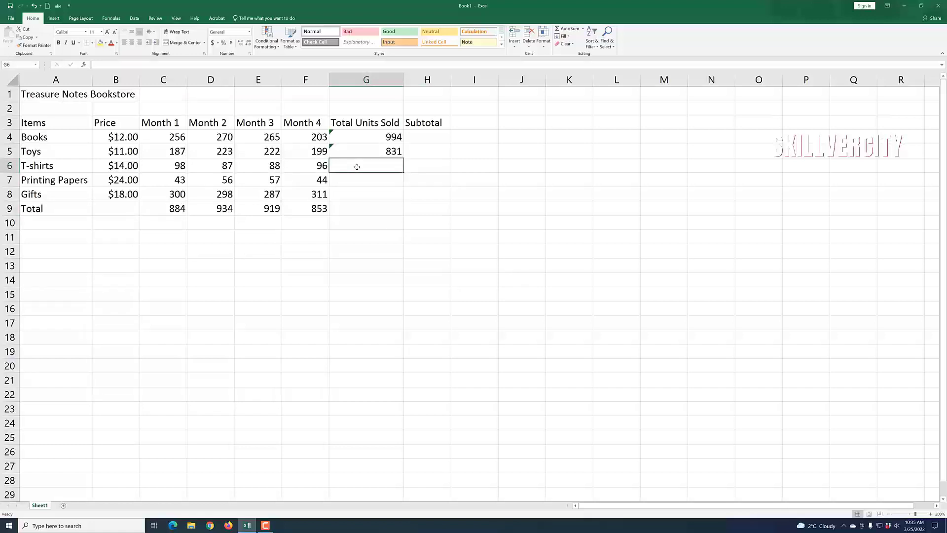
Step: Enter =SUM(C6:F6) in G6 and =SUM(C7:F7) in G7 for T-shirts and Printing Papers
{"action": "type", "text": "=sum("}
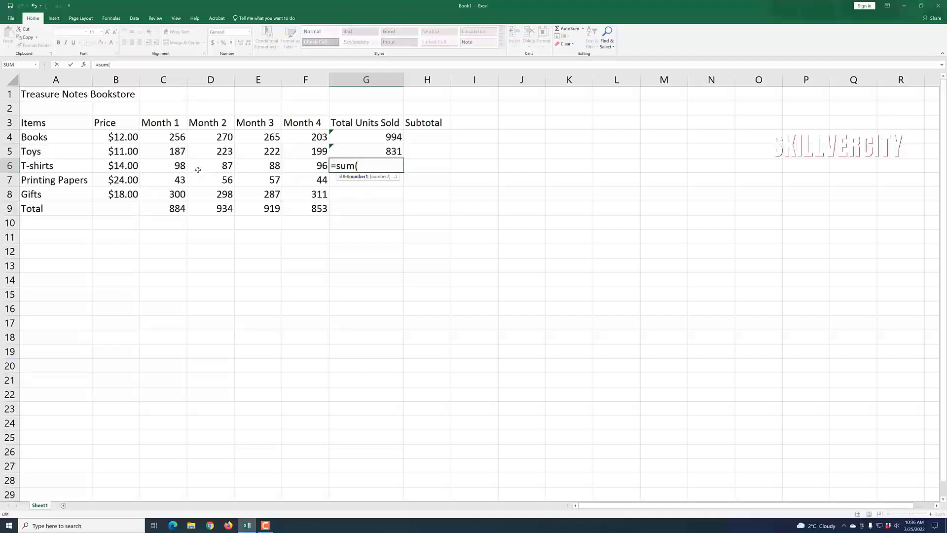
{"action": "left_click_drag", "start_coordinate": [181, 168], "coordinate": [319, 168]}
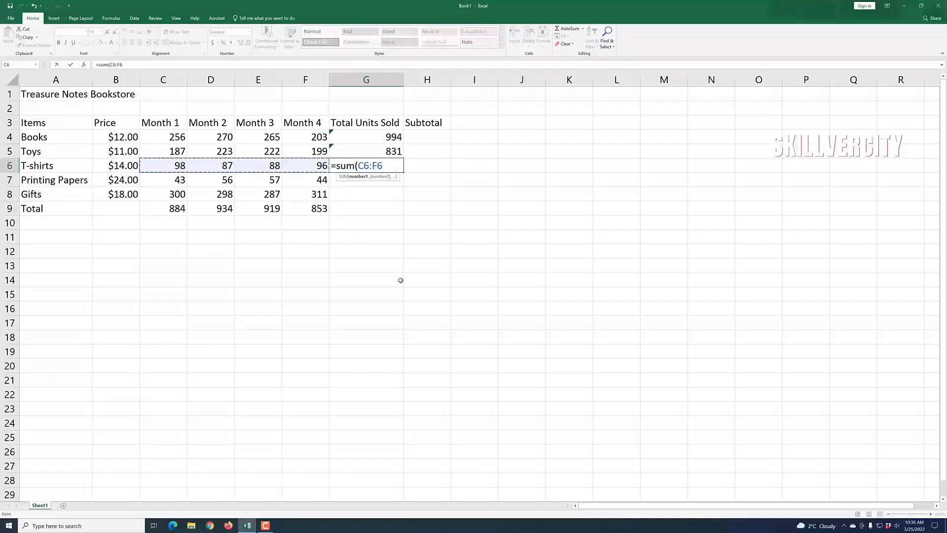
{"action": "type", "text": ")"}
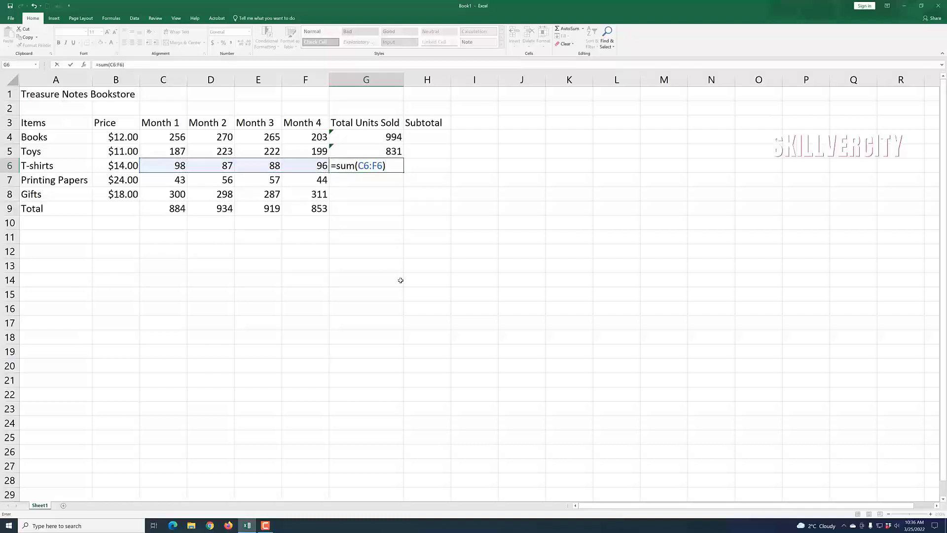
{"action": "key", "text": "Return"}
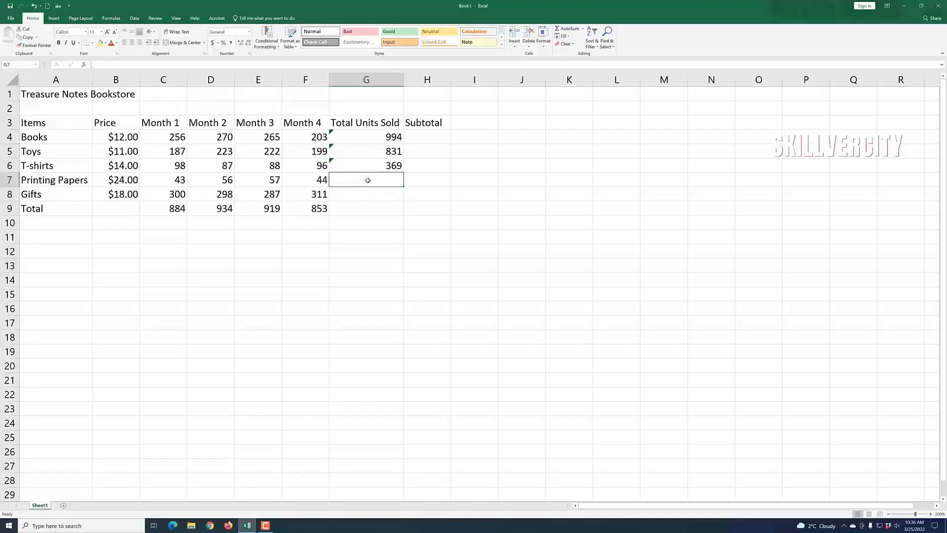
{"action": "type", "text": "=sum"}
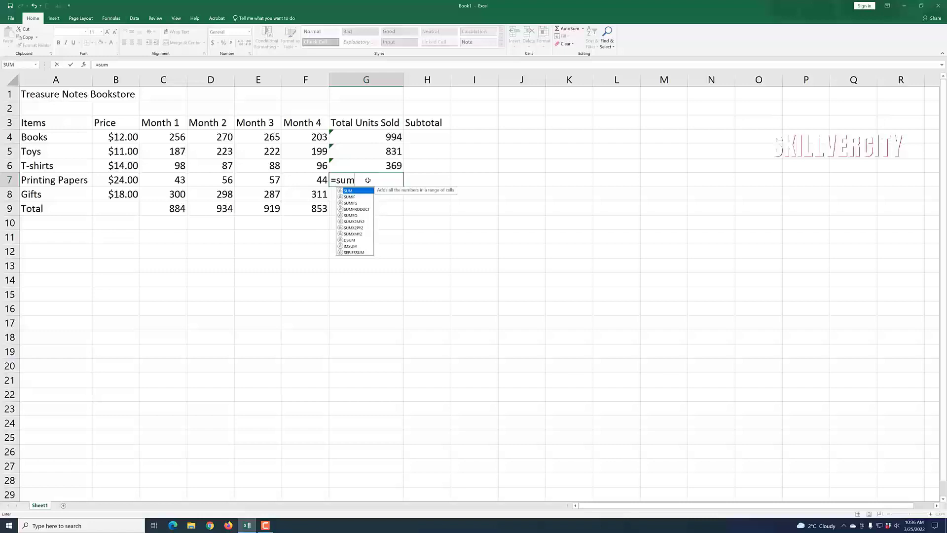
{"action": "type", "text": "("}
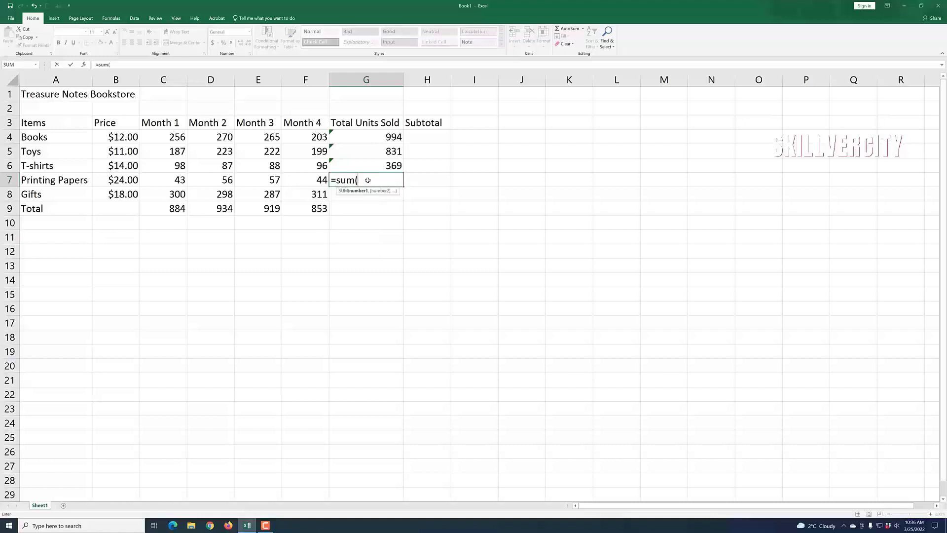
{"action": "left_click_drag", "start_coordinate": [178, 184], "coordinate": [308, 181]}
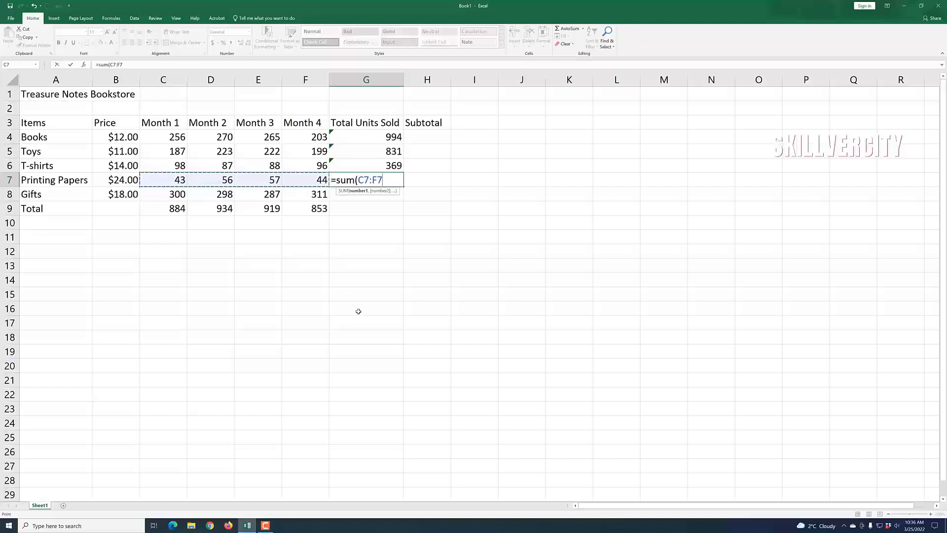
{"action": "type", "text": ")"}
{"action": "key", "text": "Return"}
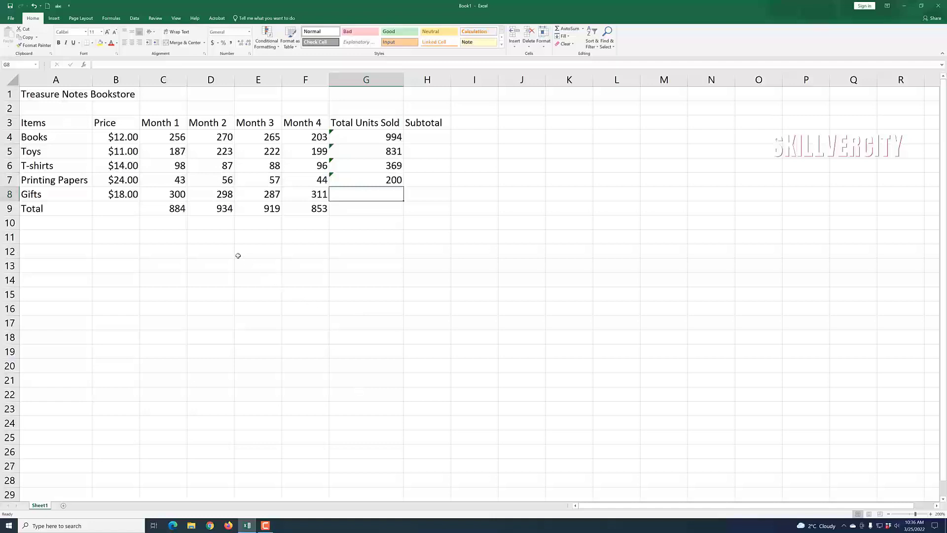
Step: Enter =SUM(C8:F8) in G8 so Gifts totals 1196 units
{"action": "left_click_drag", "start_coordinate": [172, 194], "coordinate": [318, 198]}
{"action": "left_click", "coordinate": [380, 220]}
{"action": "left_click", "coordinate": [379, 194]}
{"action": "type", "text": "="}
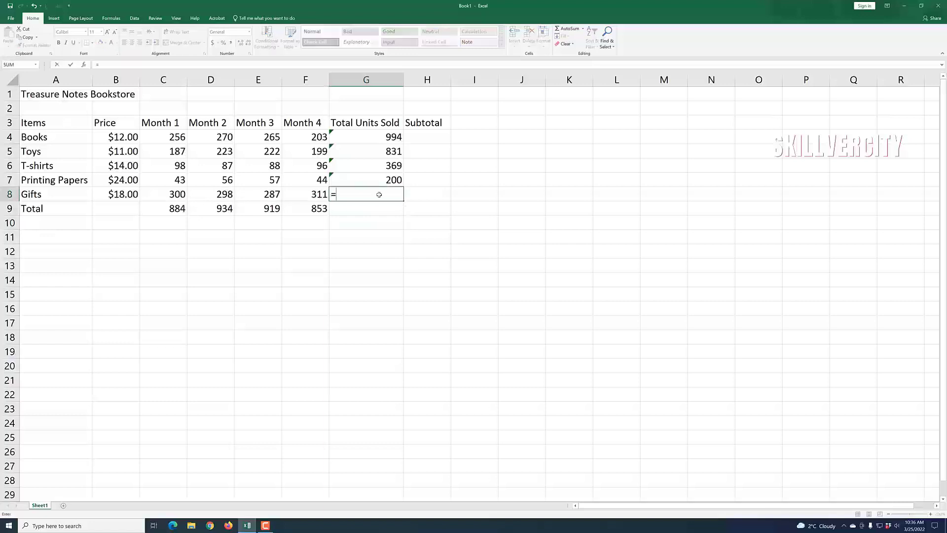
{"action": "type", "text": "("}
{"action": "type", "text": "sum"}
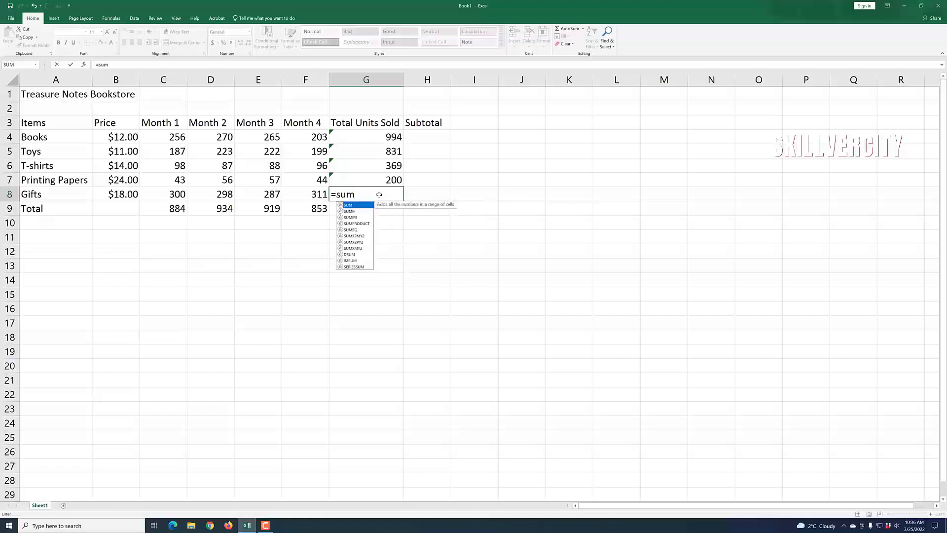
{"action": "type", "text": "("}
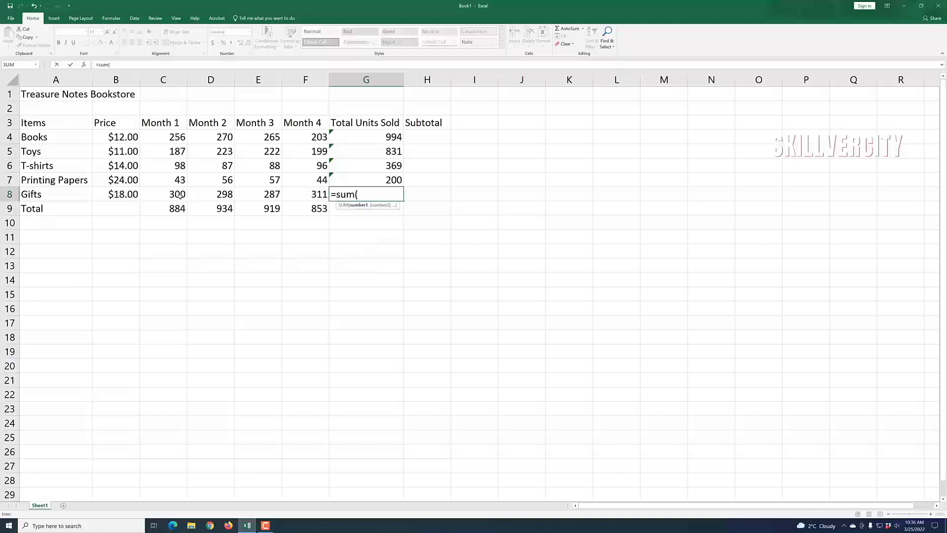
{"action": "left_click_drag", "start_coordinate": [184, 198], "coordinate": [318, 197]}
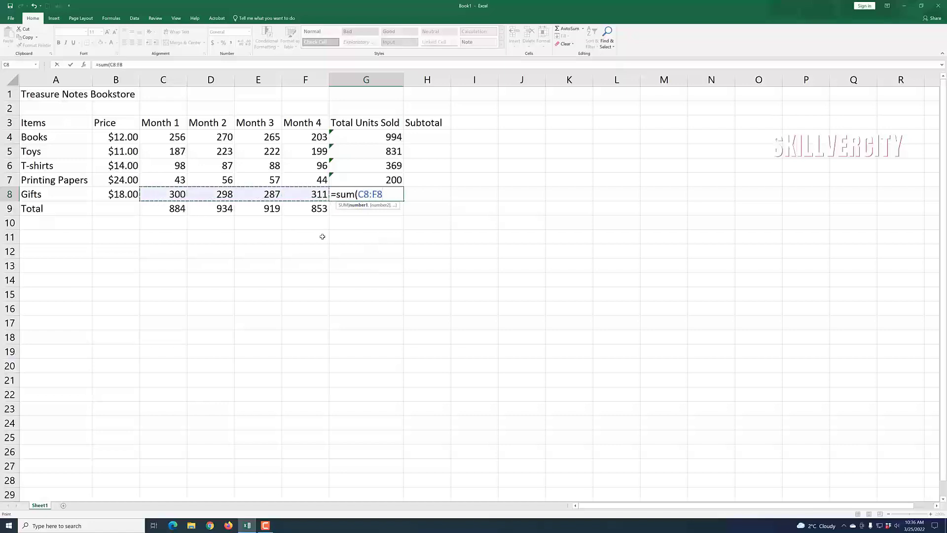
{"action": "key", "text": "Return"}
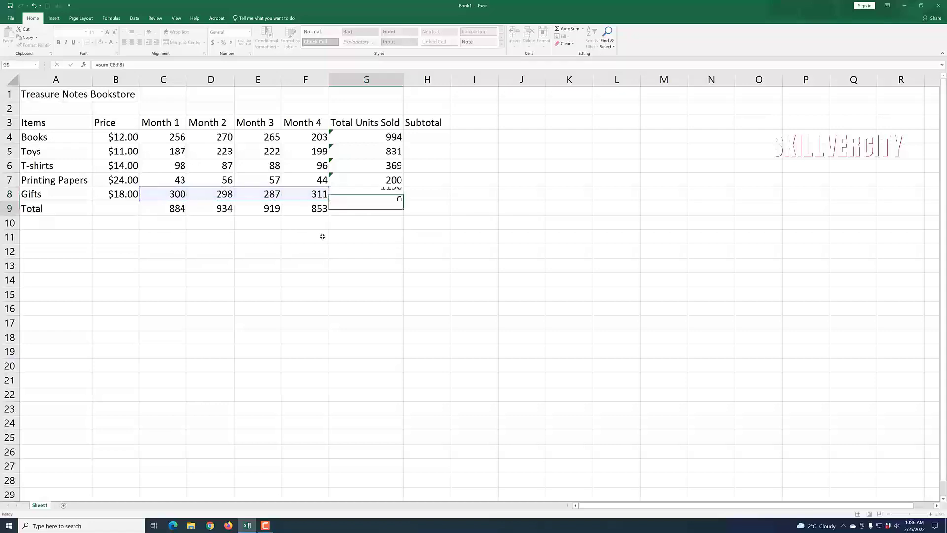
{"action": "left_click", "coordinate": [395, 306]}
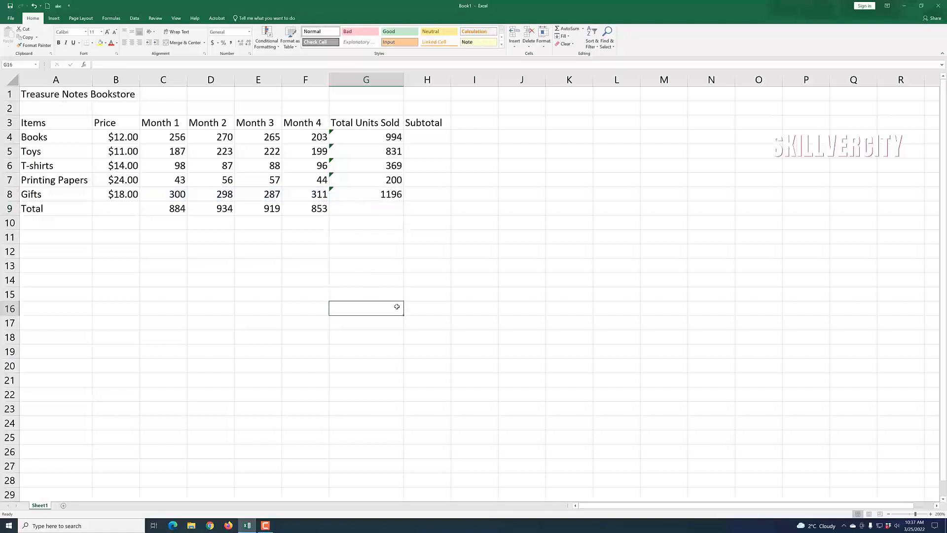
Step: Drag column H's border wider to fit the Subtotal amounts
{"action": "left_click", "coordinate": [456, 262]}
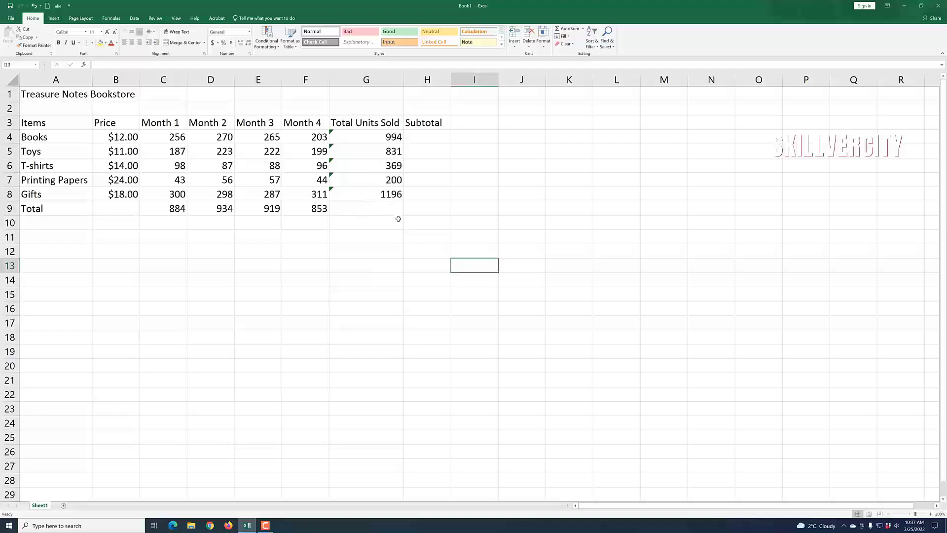
{"action": "left_click", "coordinate": [414, 249]}
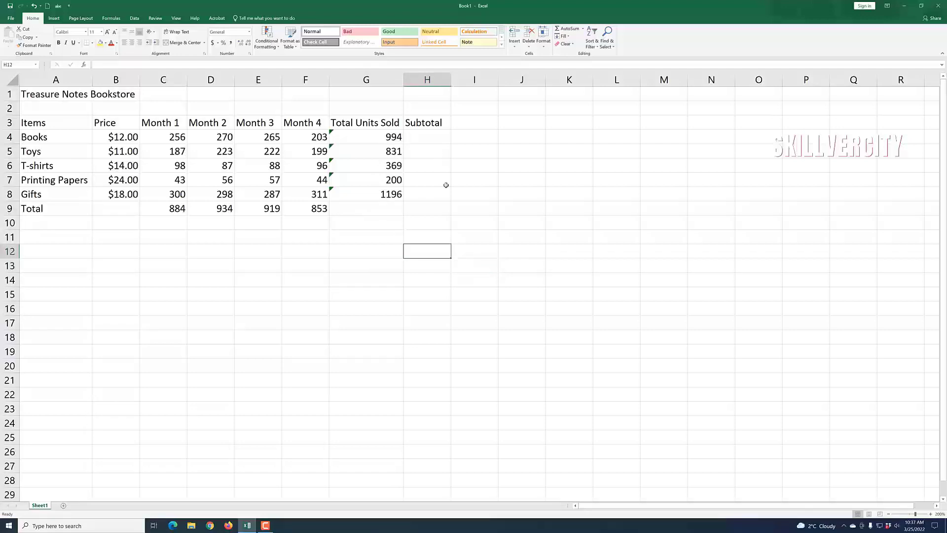
{"action": "left_click", "coordinate": [432, 141]}
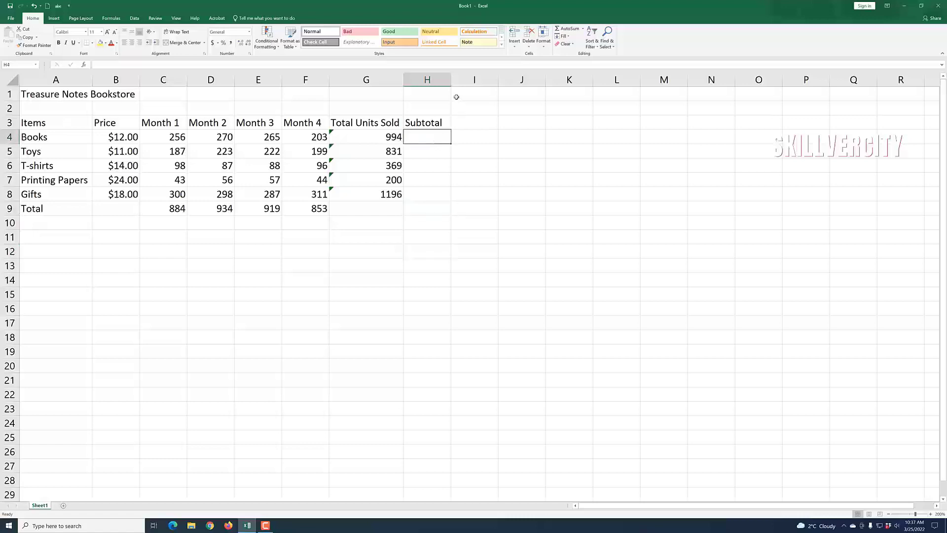
{"action": "left_click_drag", "start_coordinate": [450, 81], "coordinate": [465, 82]}
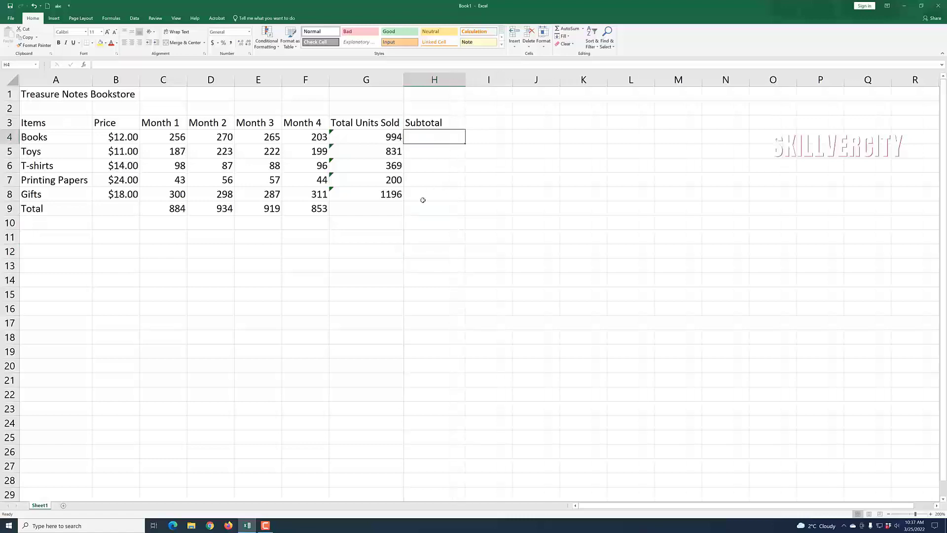
{"action": "left_click", "coordinate": [437, 217]}
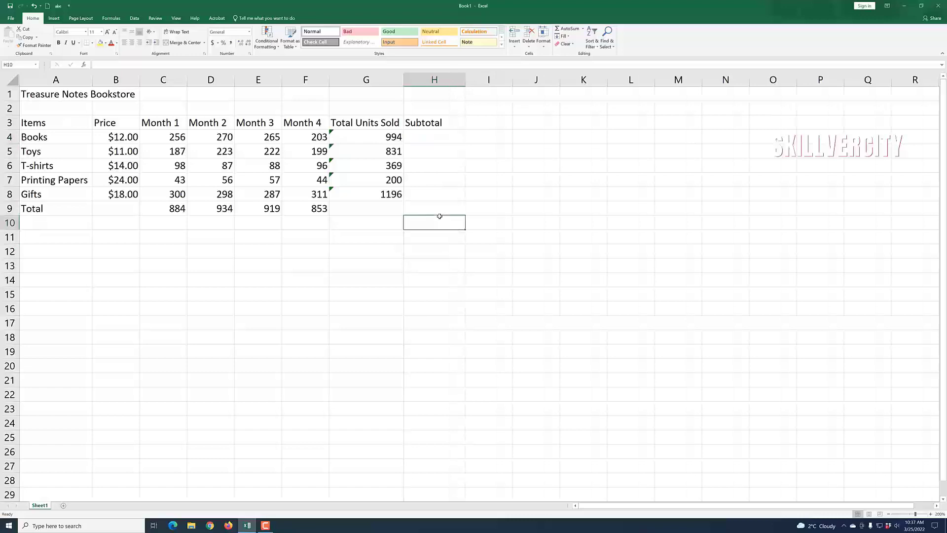
Step: Check the Books total units in G4 and price in B4, then select H4
{"action": "left_click", "coordinate": [383, 139]}
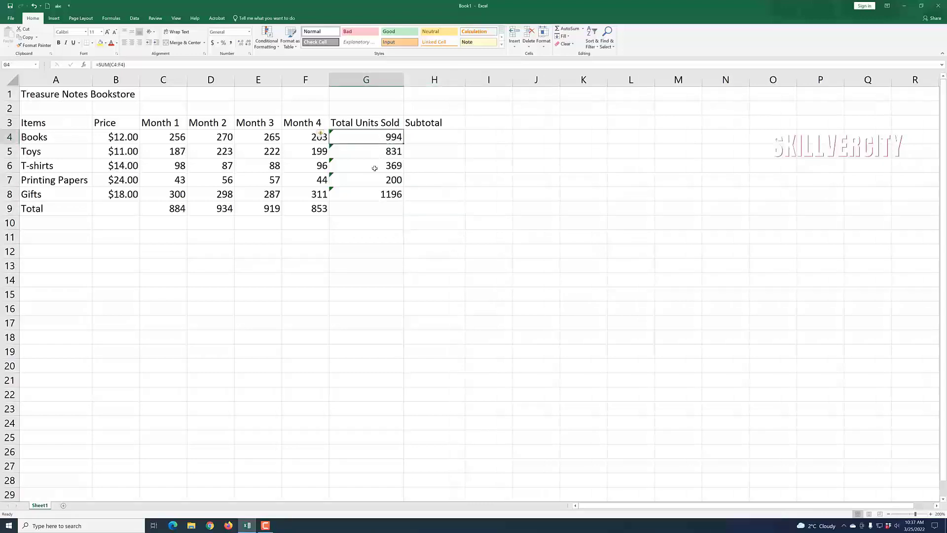
{"action": "left_click", "coordinate": [124, 137]}
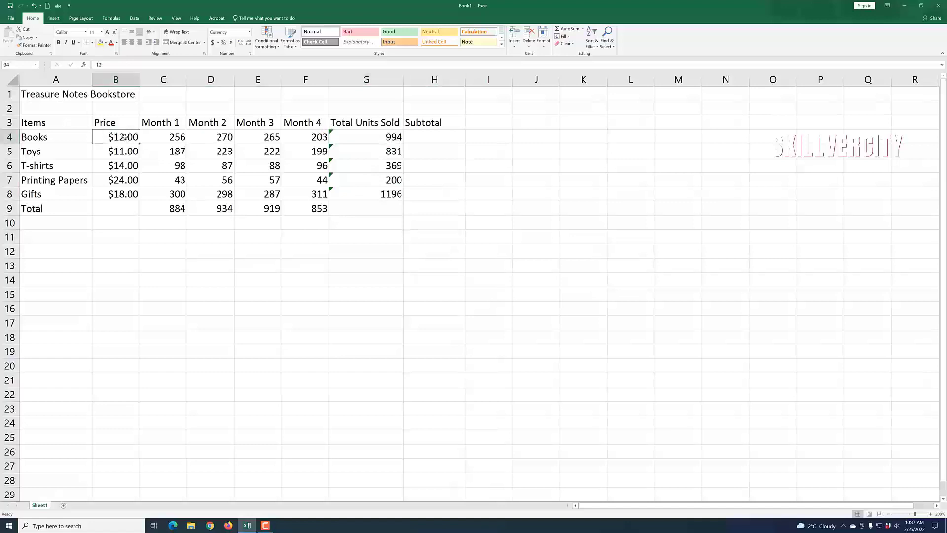
{"action": "left_click", "coordinate": [434, 139]}
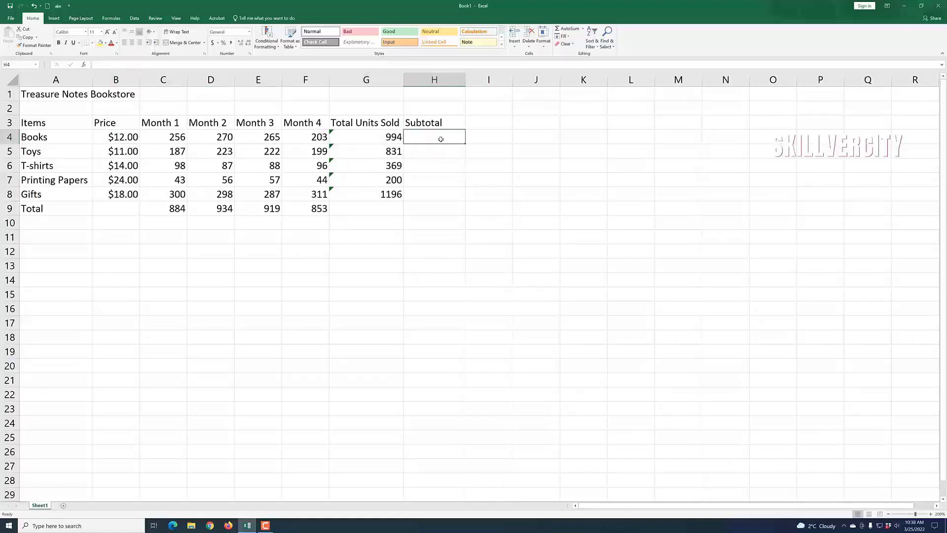
Step: Enter =b4*g4 in H4 for the Books subtotal of $11,928.00
{"action": "type", "text": "="}
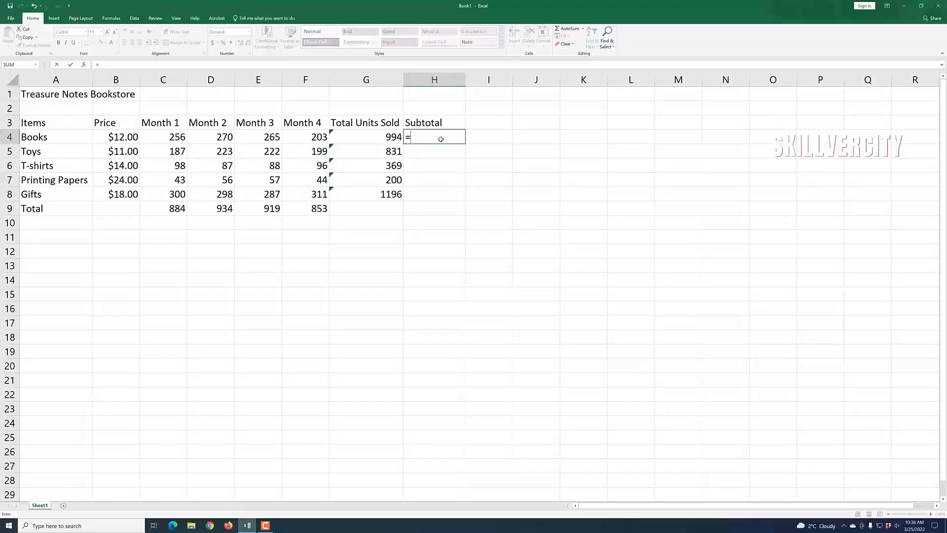
{"action": "type", "text": "b"}
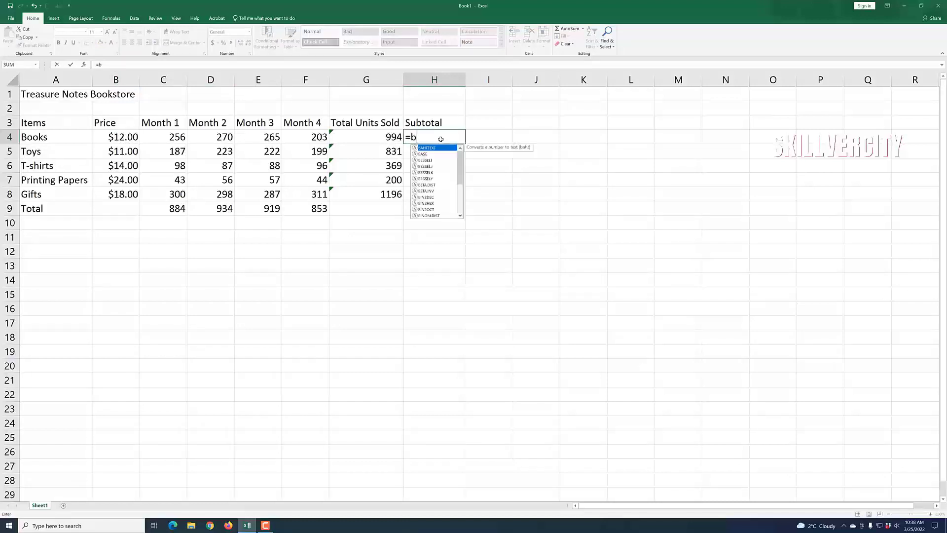
{"action": "type", "text": "4"}
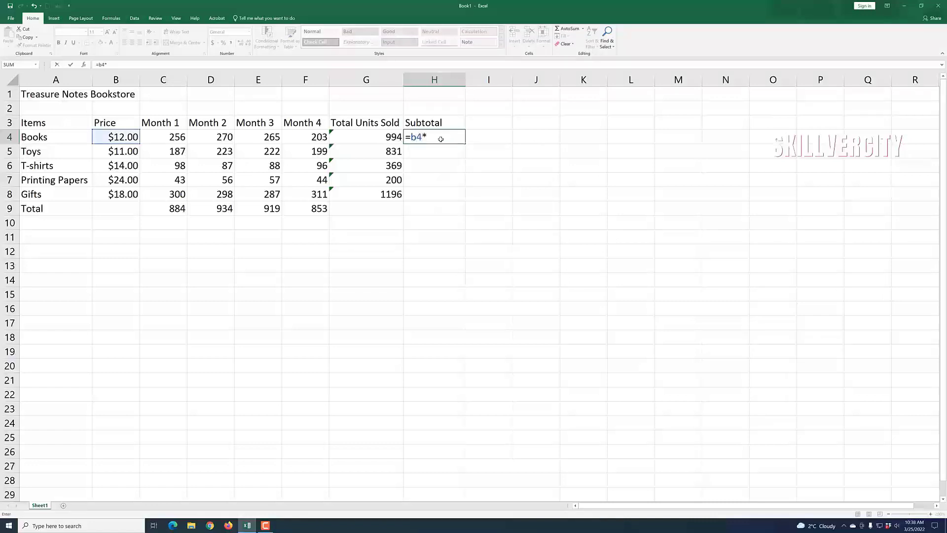
{"action": "type", "text": "*g"}
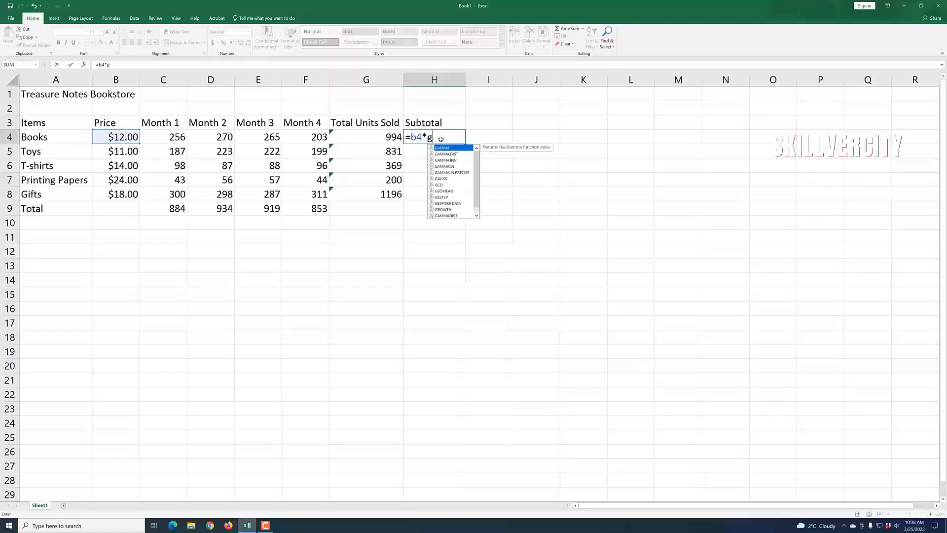
{"action": "type", "text": "4"}
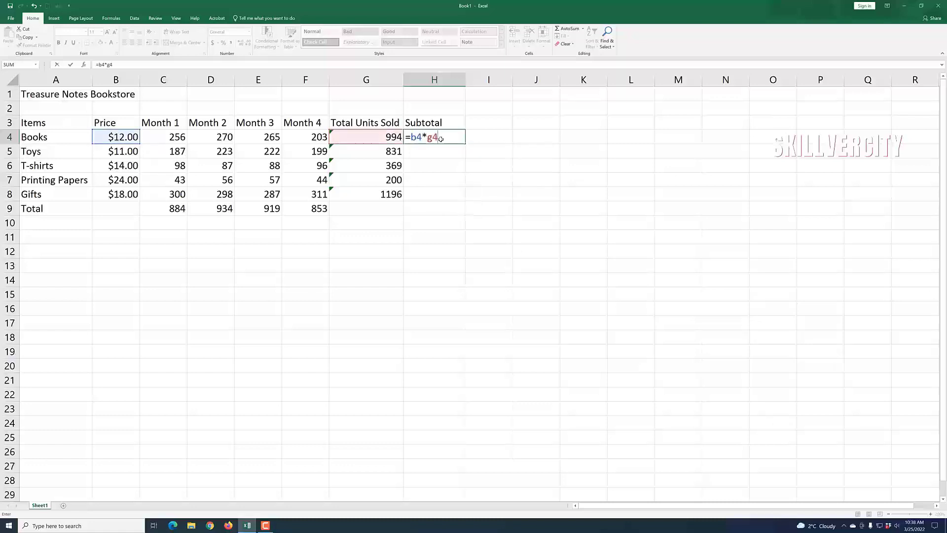
{"action": "key", "text": "Return"}
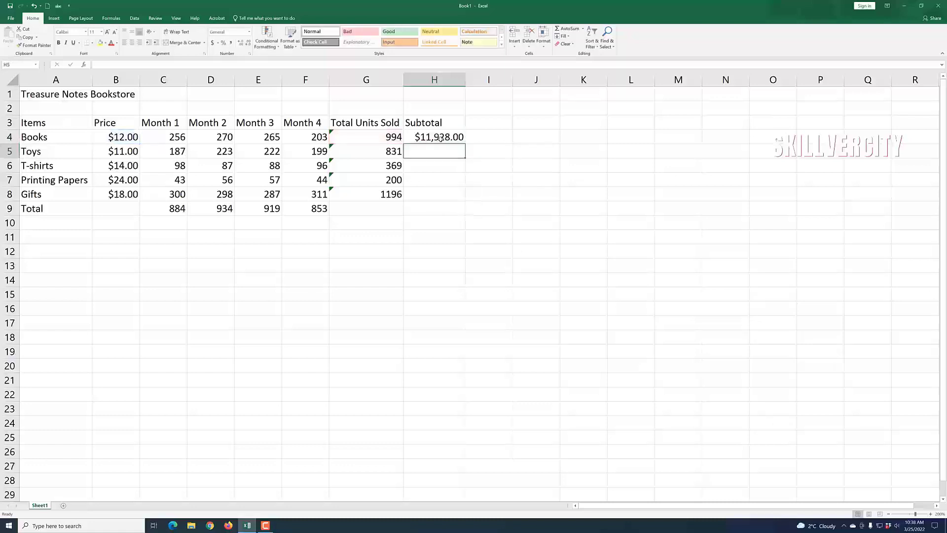
{"action": "left_click", "coordinate": [470, 252]}
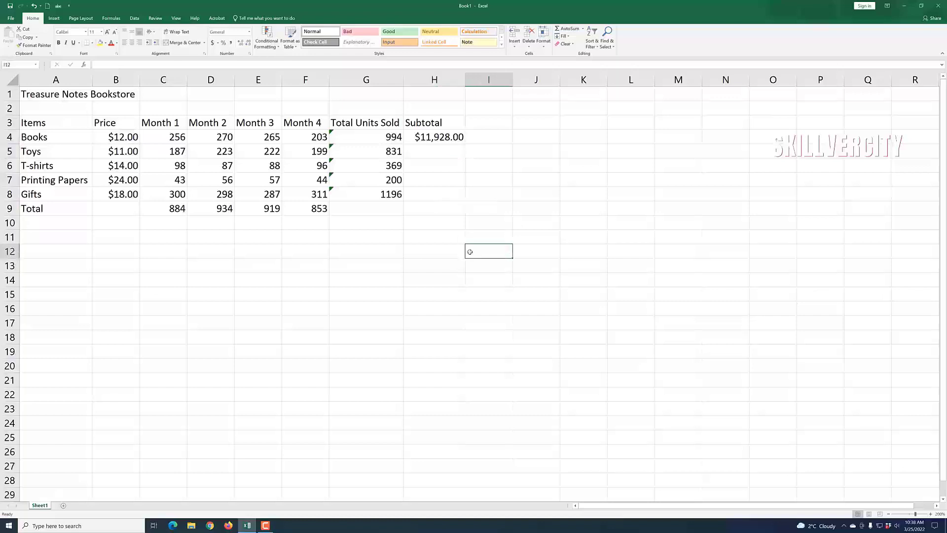
Step: Enter =b5*g5 in H5 for the Toys subtotal of $9,141.00
{"action": "left_click", "coordinate": [436, 154]}
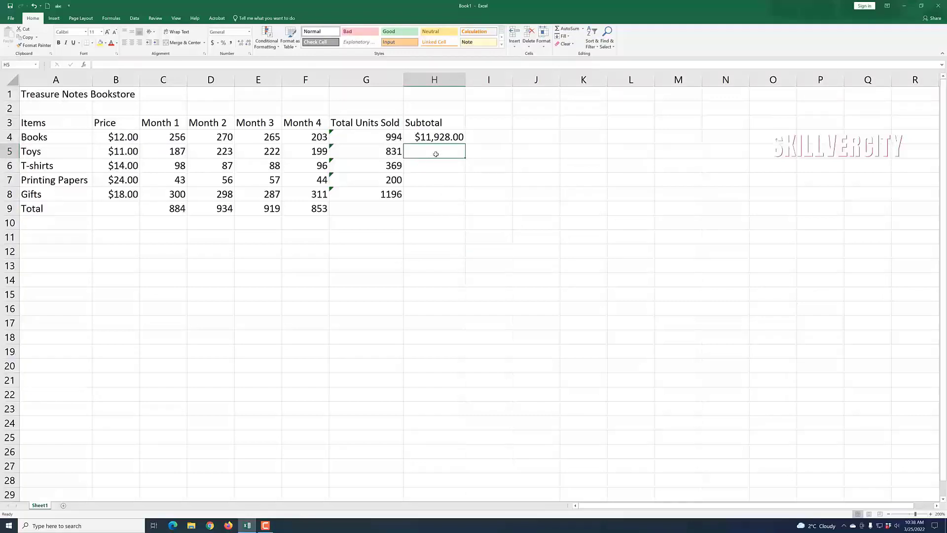
{"action": "left_click", "coordinate": [121, 151]}
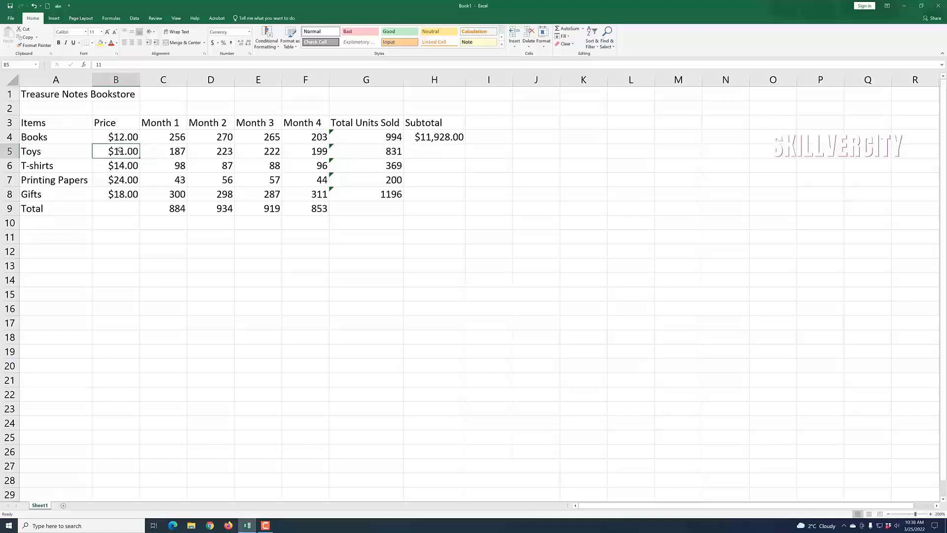
{"action": "left_click", "coordinate": [434, 152]}
{"action": "type", "text": "="}
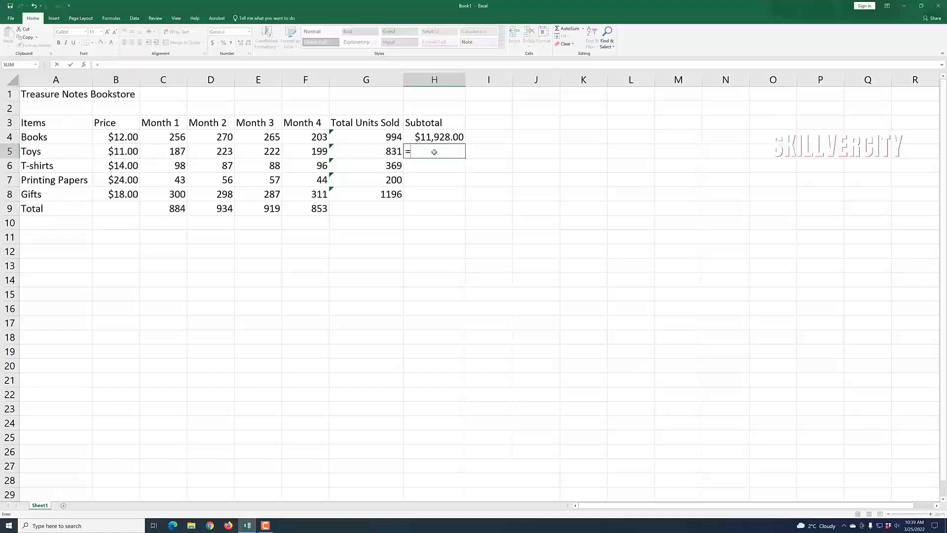
{"action": "type", "text": "b5"}
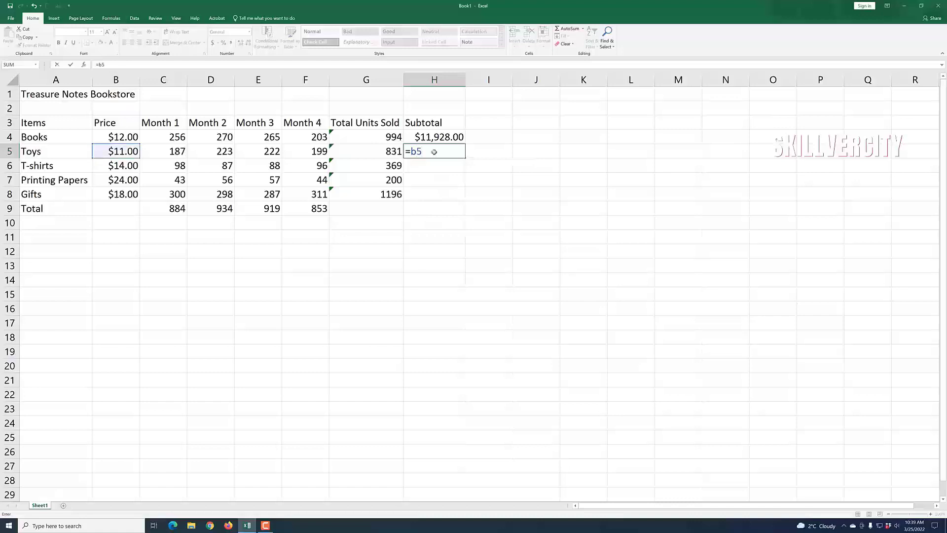
{"action": "type", "text": "*g"}
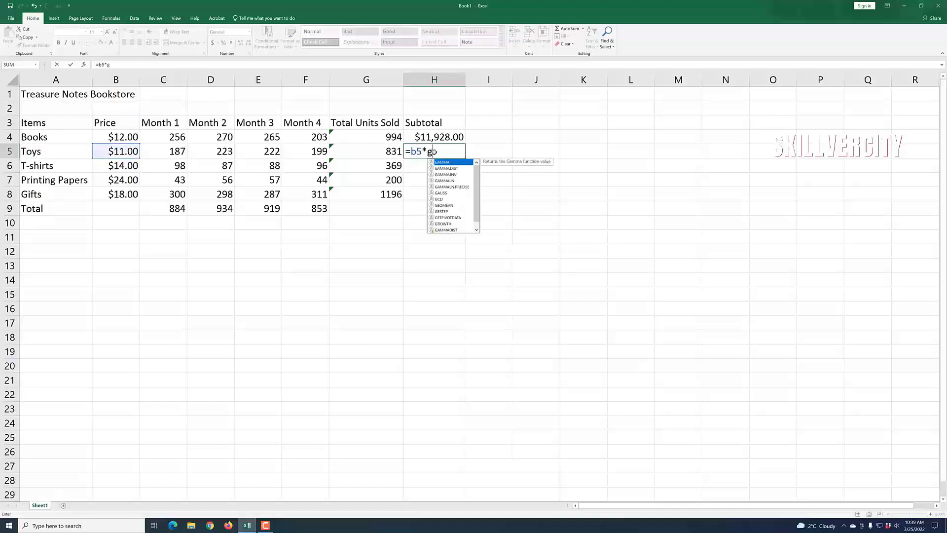
{"action": "type", "text": "5"}
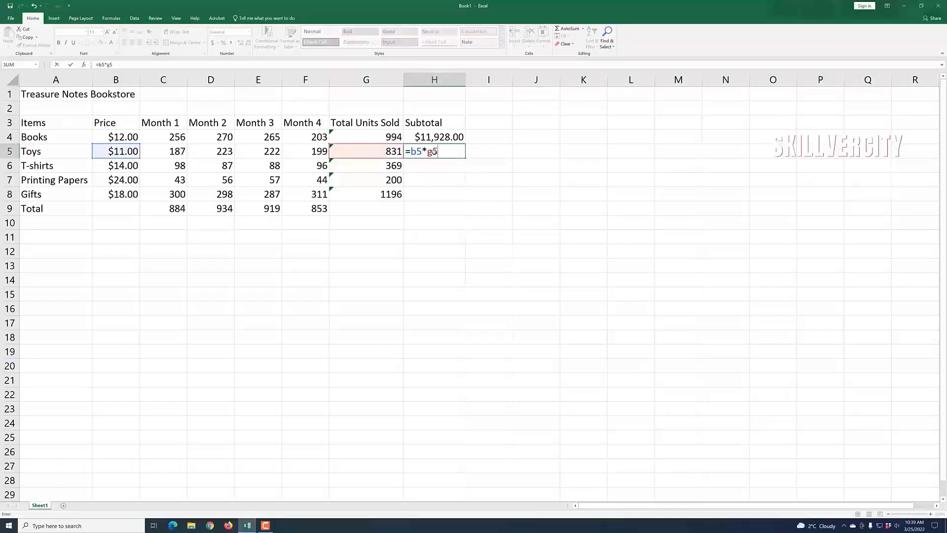
{"action": "key", "text": "Return"}
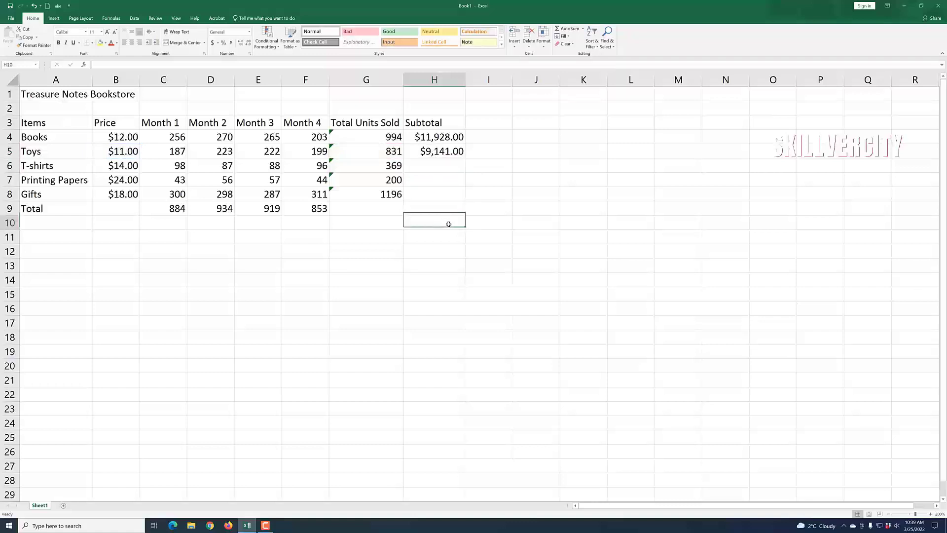
Step: Enter =b6*g6, =b7*g7 and =b8*g8 in H6:H8, giving $5,166.00, $4,800.00 and $21,528.00
{"action": "type", "text": "=b"}
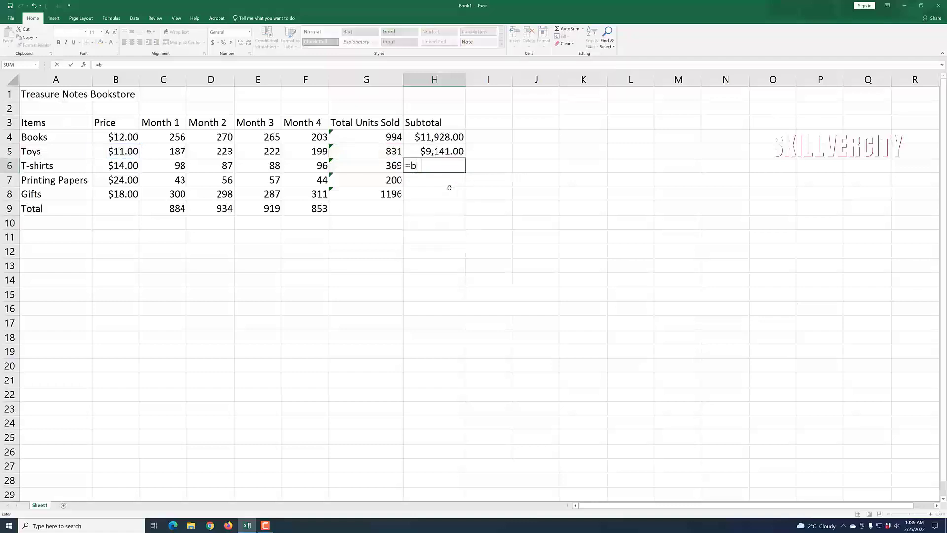
{"action": "type", "text": "6*g"}
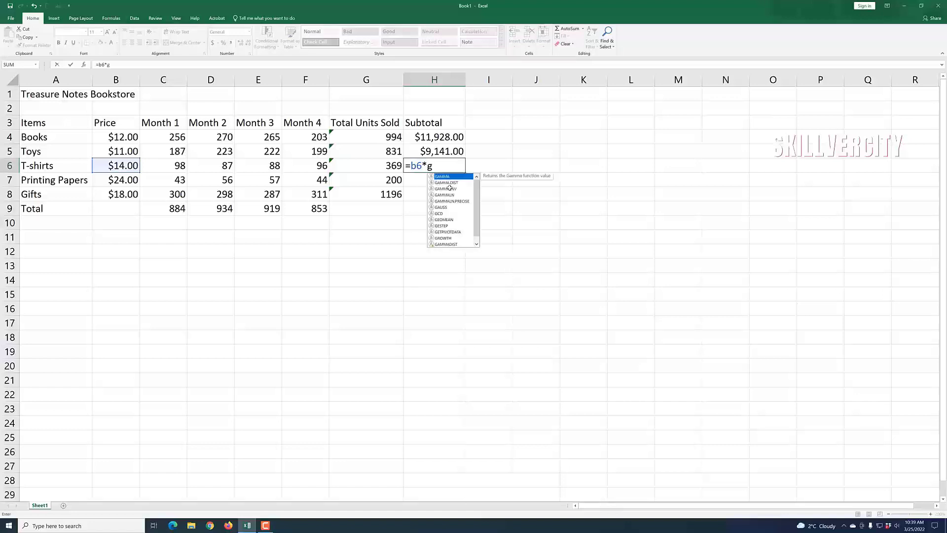
{"action": "type", "text": "6"}
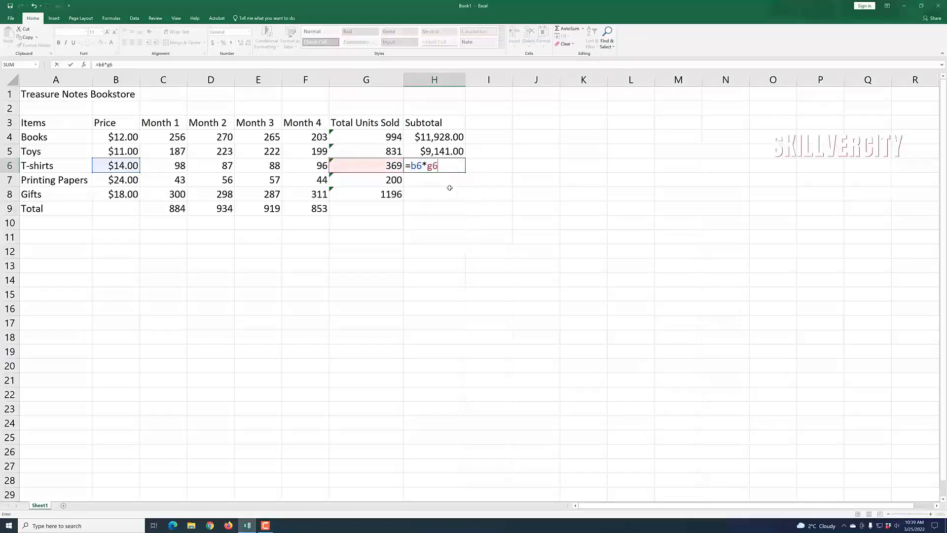
{"action": "key", "text": "Return"}
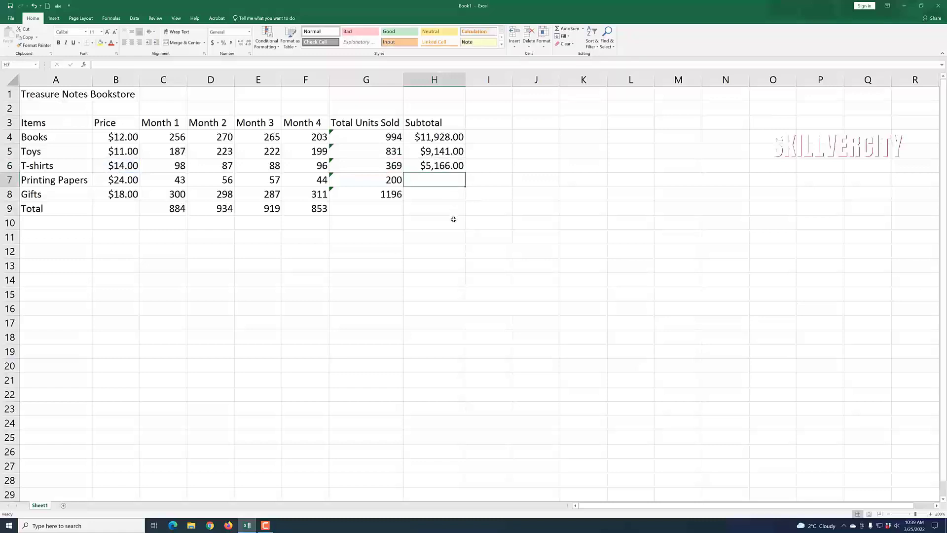
{"action": "key", "text": "Down"}
{"action": "key", "text": "Down"}
{"action": "key", "text": "Down"}
{"action": "left_click", "coordinate": [442, 179]}
{"action": "type", "text": "=b"}
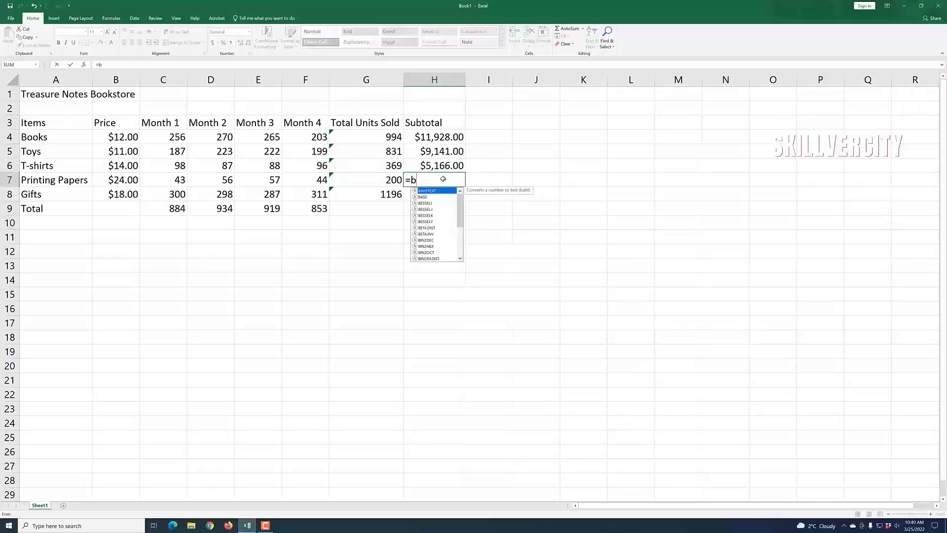
{"action": "type", "text": "7*"}
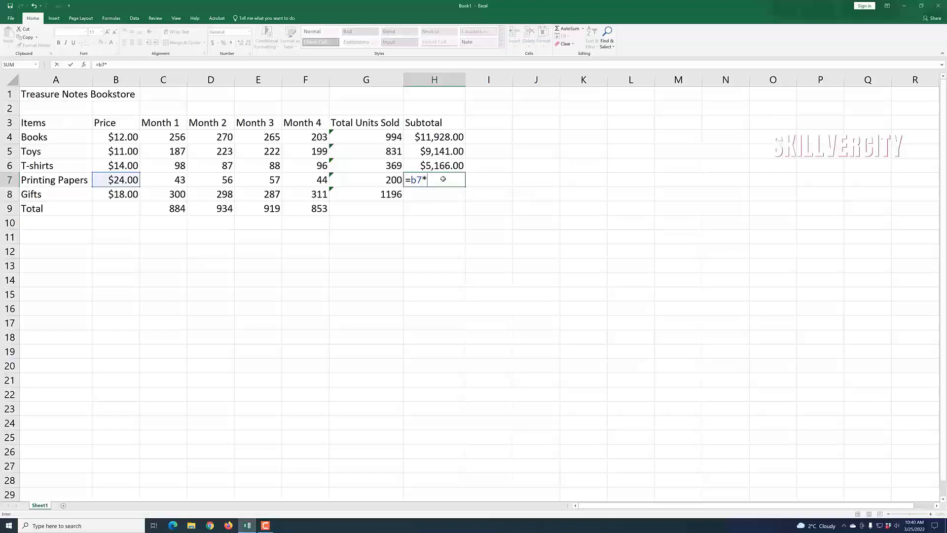
{"action": "type", "text": "g7"}
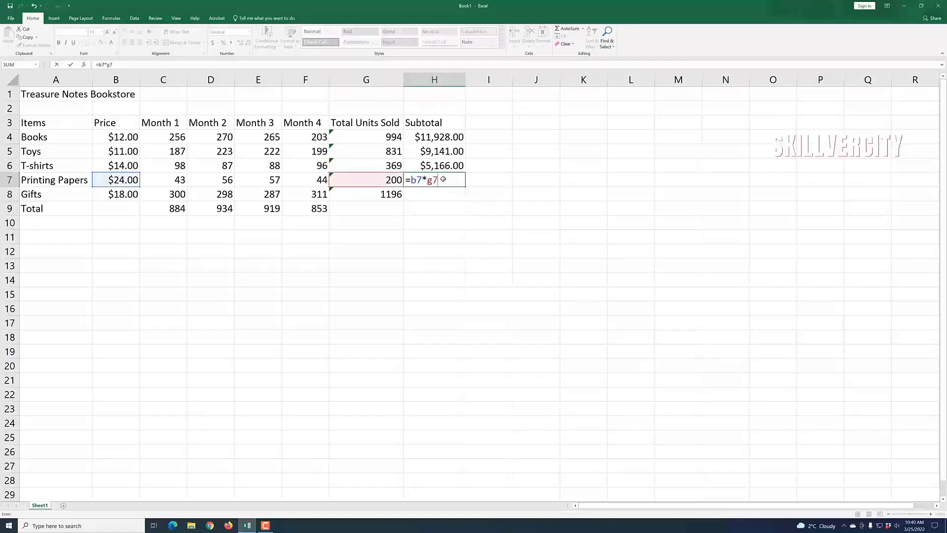
{"action": "key", "text": "Return"}
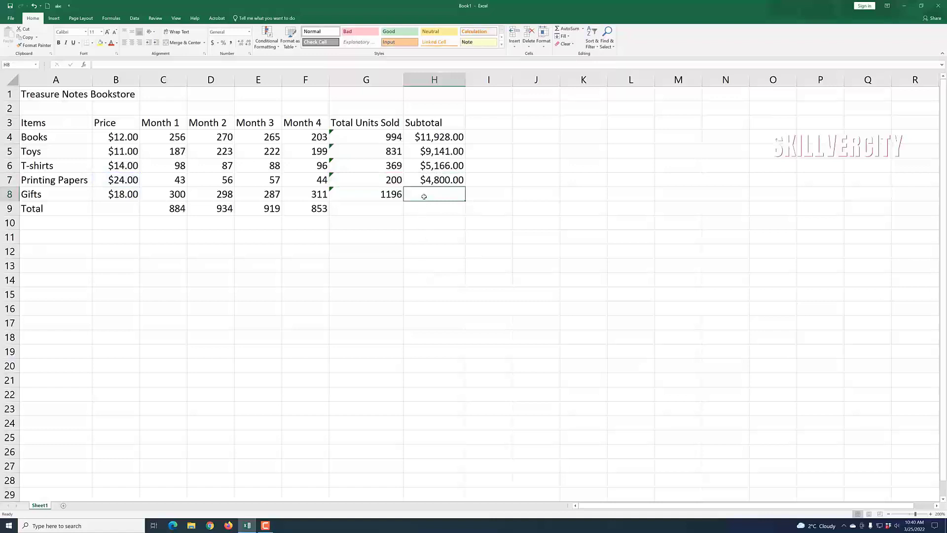
{"action": "type", "text": "=b"}
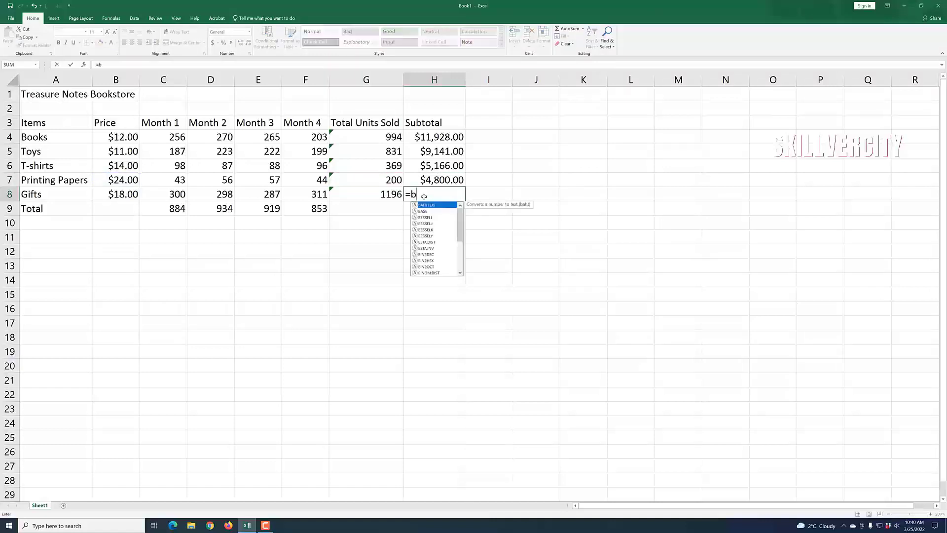
{"action": "type", "text": "8"}
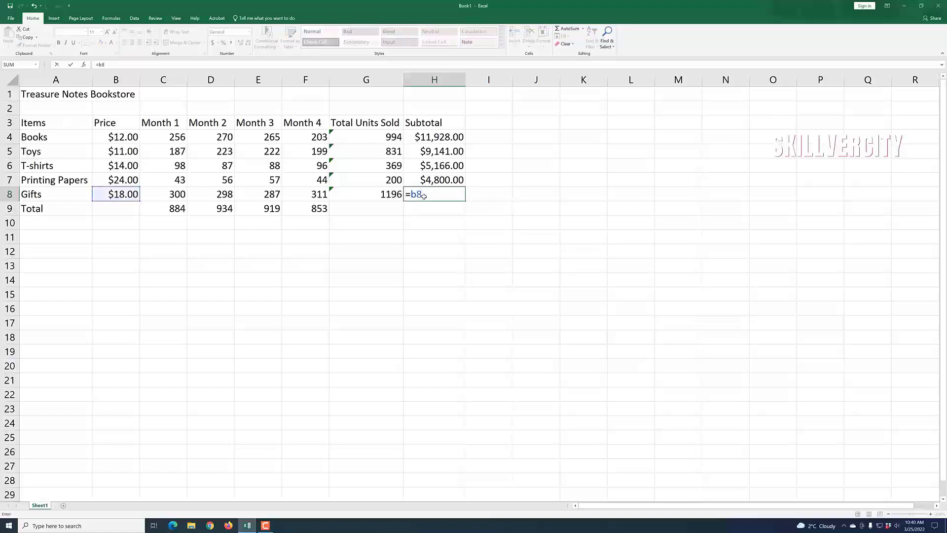
{"action": "type", "text": "*g"}
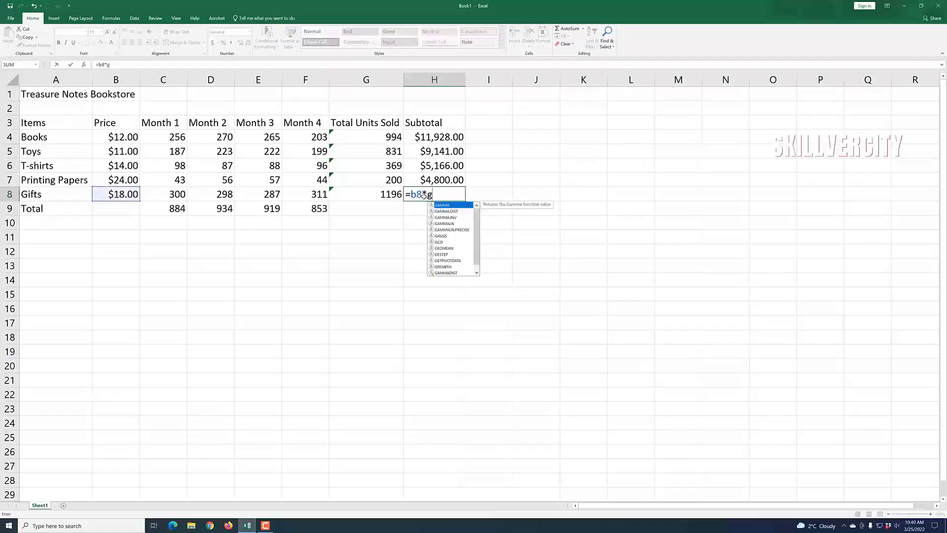
{"action": "type", "text": "8"}
{"action": "key", "text": "Return"}
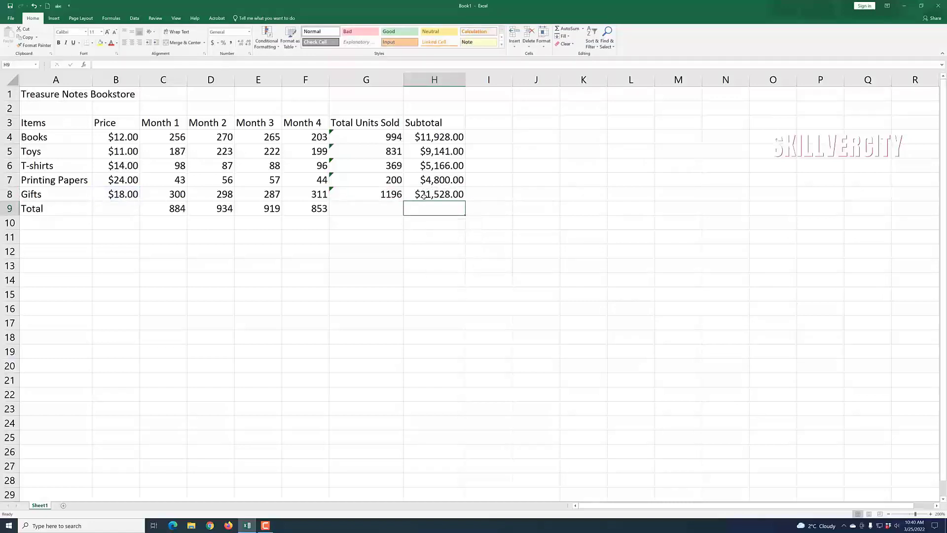
{"action": "left_click", "coordinate": [574, 300]}
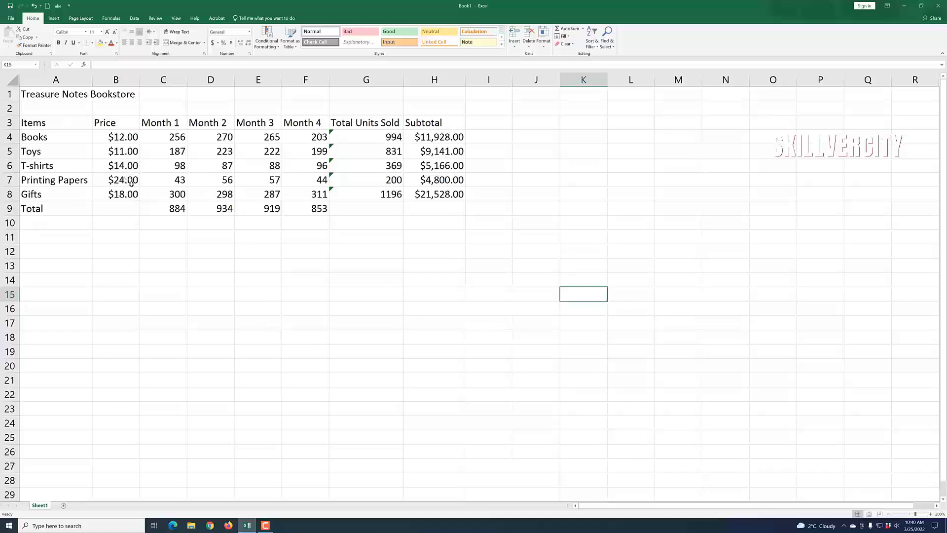
Step: Change the Toys price in B5 from $11.00 to 13
{"action": "left_click", "coordinate": [131, 159]}
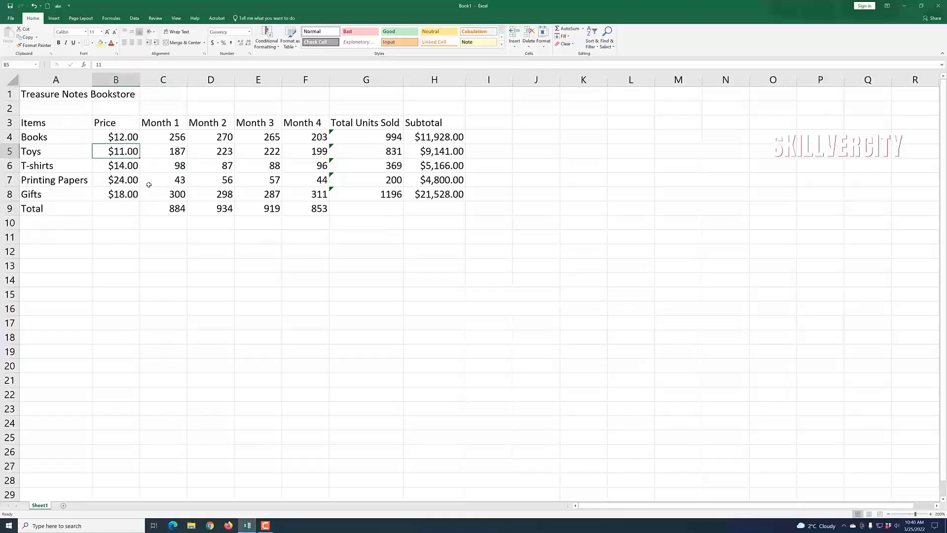
{"action": "type", "text": "13"}
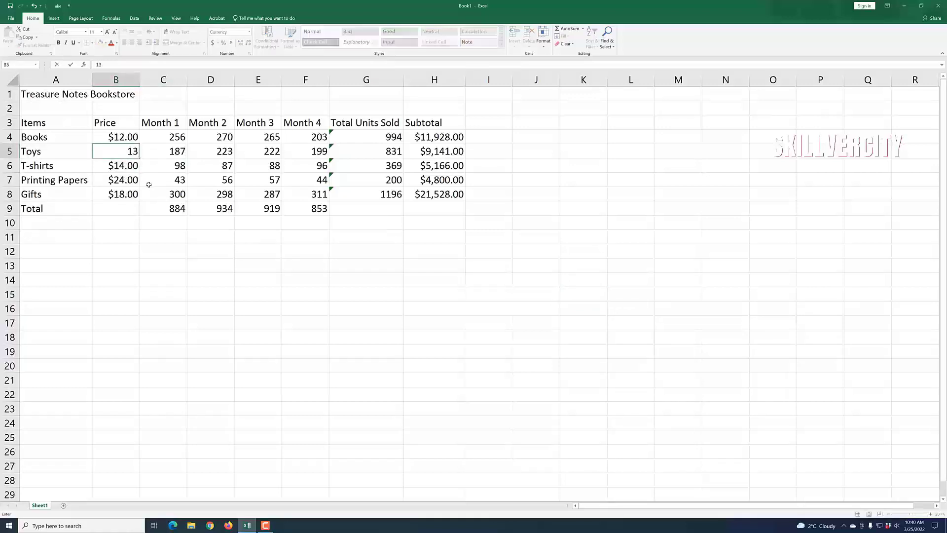
{"action": "left_click", "coordinate": [265, 346]}
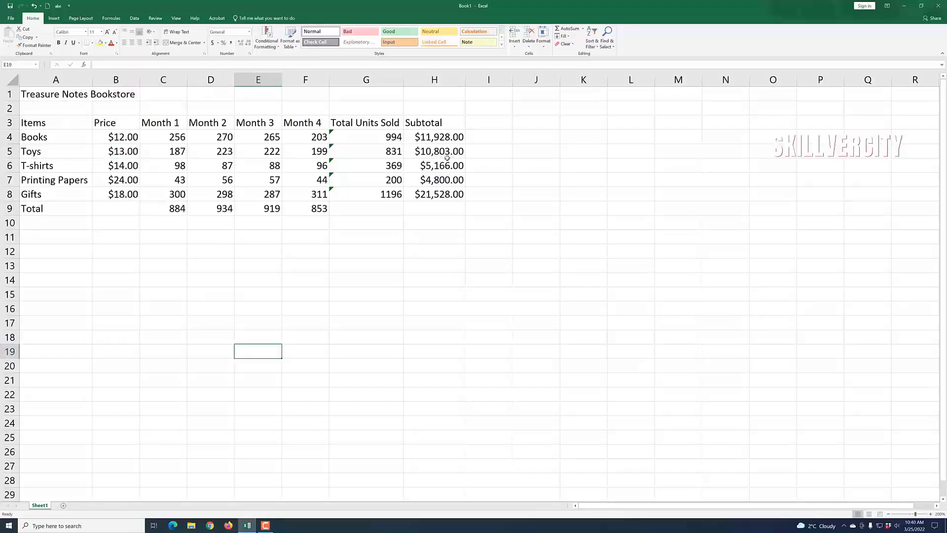
Step: Change Printing Papers' Month 3 sales in E7 to 60
{"action": "left_click", "coordinate": [267, 181]}
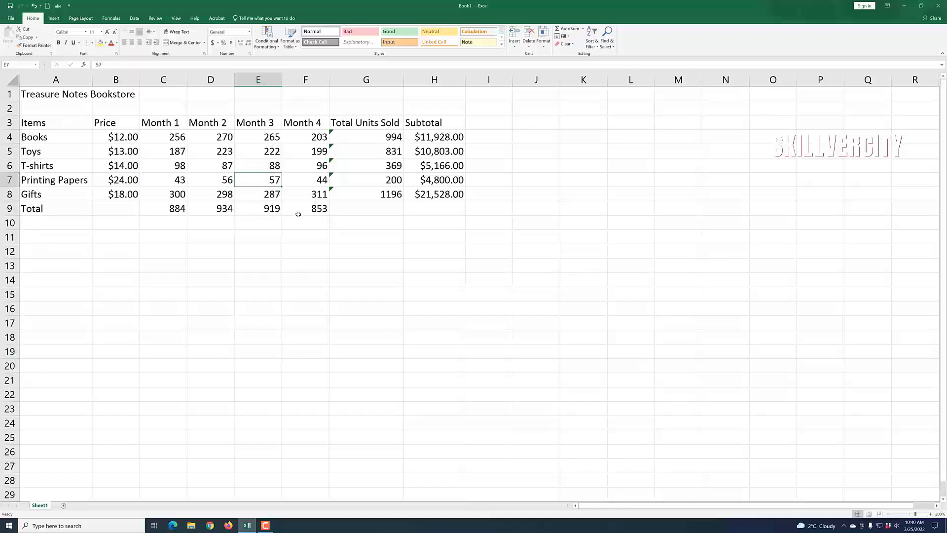
{"action": "type", "text": "60"}
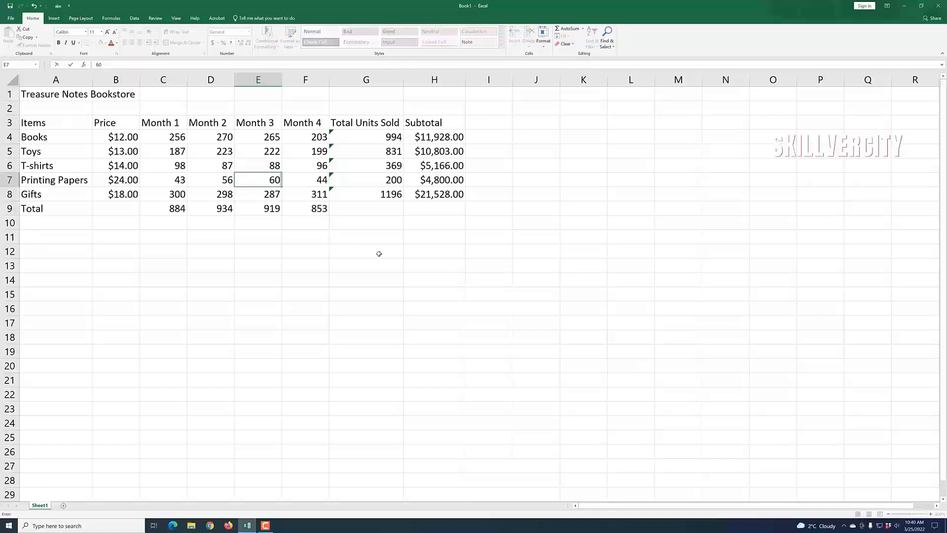
{"action": "left_click", "coordinate": [412, 265]}
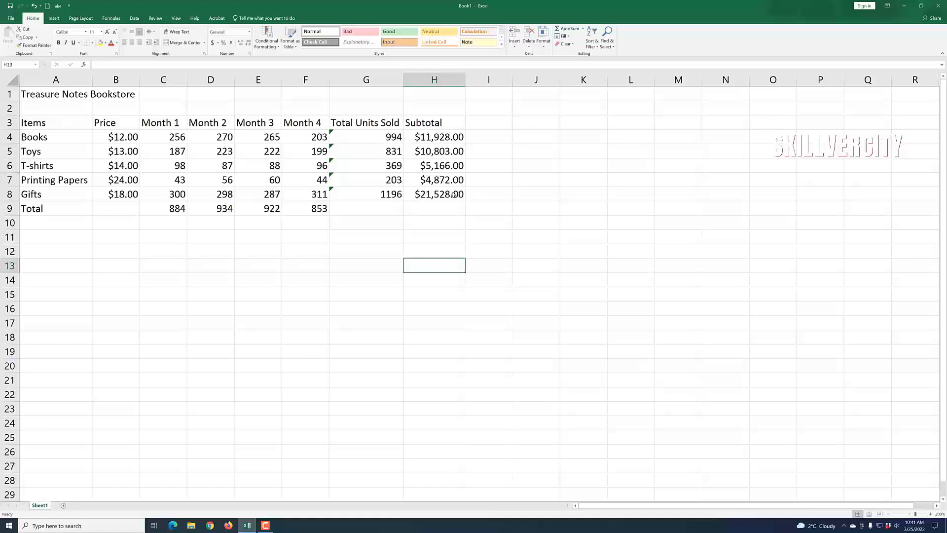
Step: AutoSum H4:H9 to put the $54,297.00 grand total in H9
{"action": "left_click", "coordinate": [562, 338]}
{"action": "left_click", "coordinate": [438, 209]}
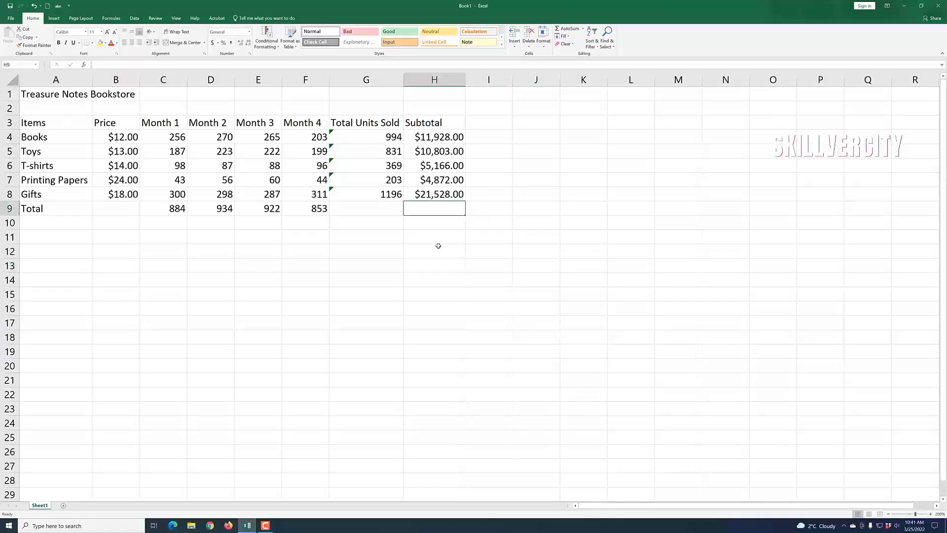
{"action": "left_click", "coordinate": [442, 293]}
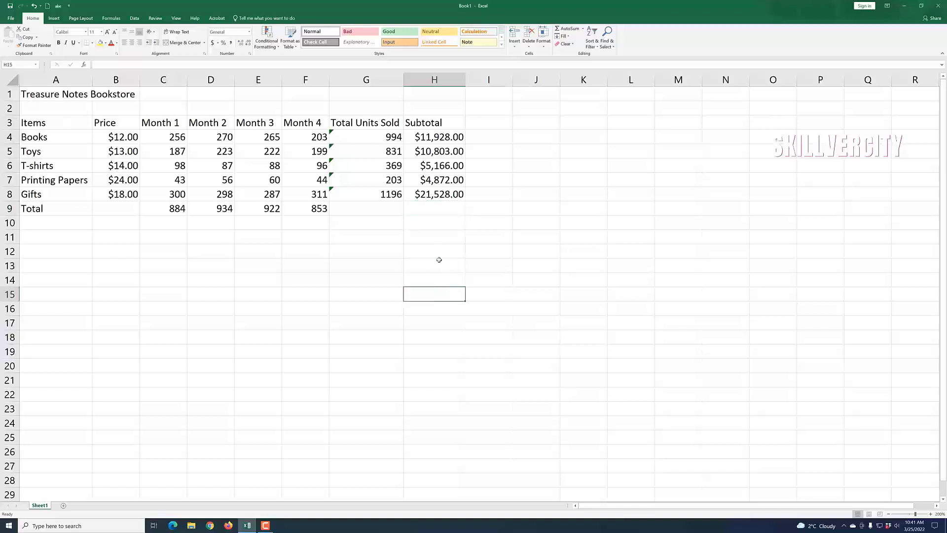
{"action": "left_click", "coordinate": [433, 212]}
{"action": "left_click_drag", "start_coordinate": [444, 138], "coordinate": [443, 209]}
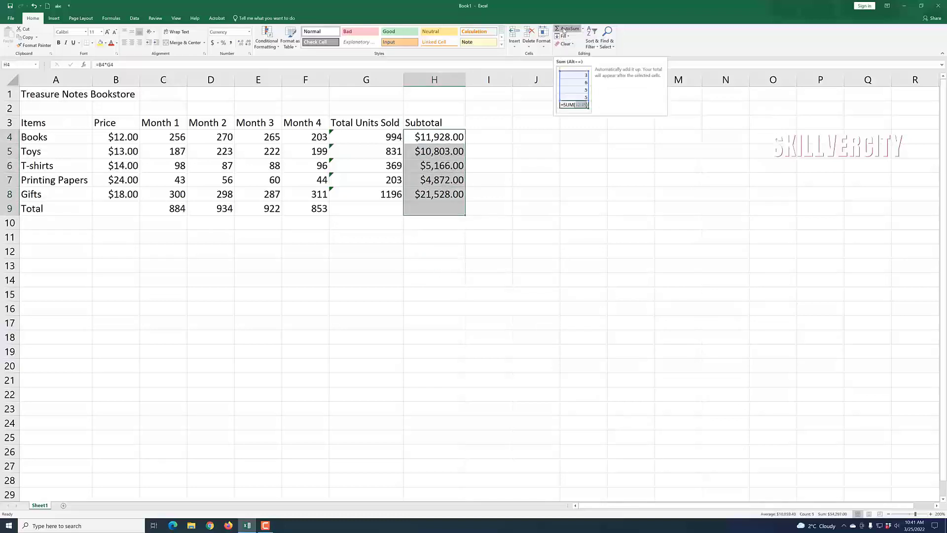
{"action": "left_click", "coordinate": [564, 30]}
{"action": "left_click", "coordinate": [534, 281]}
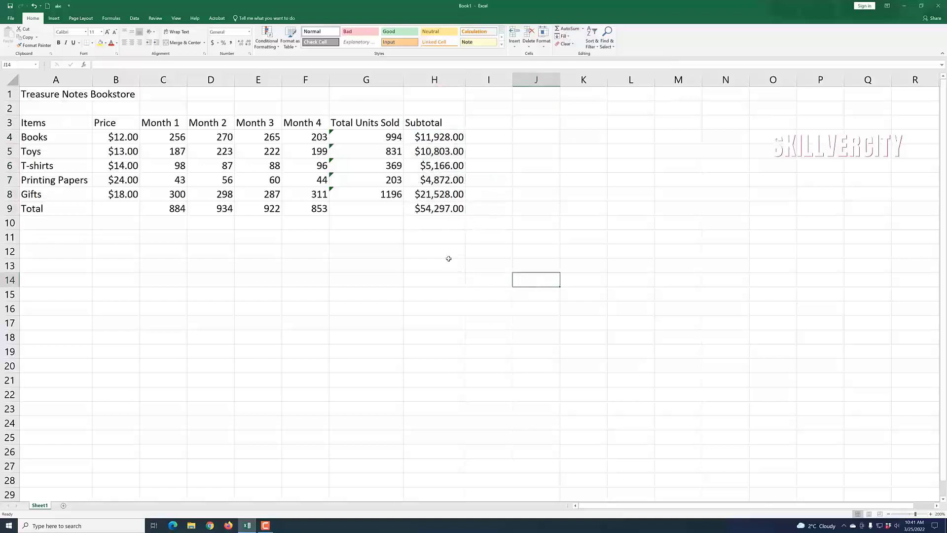
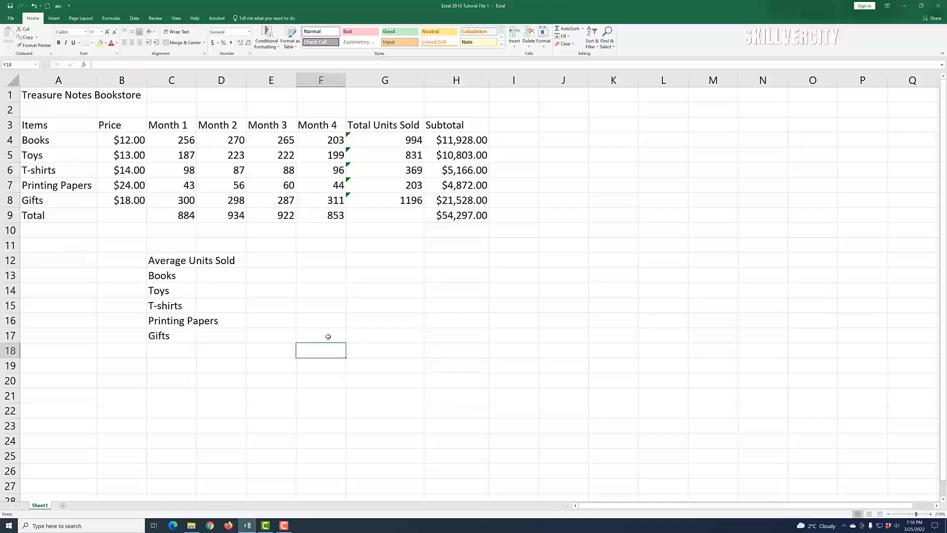
Step: Enter =AVERAGE(C4:F4) in D13 so Books' average reads 248.5
{"action": "left_click", "coordinate": [226, 280]}
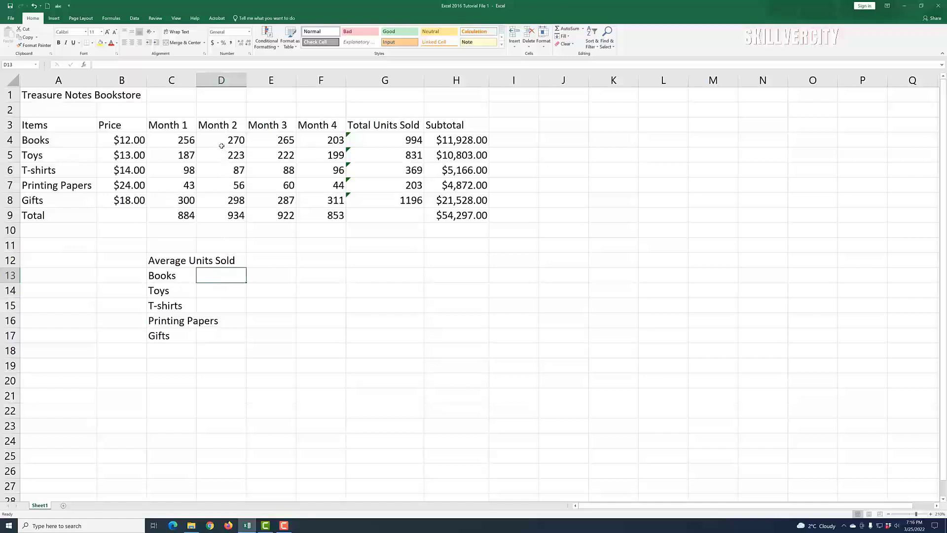
{"action": "type", "text": "="}
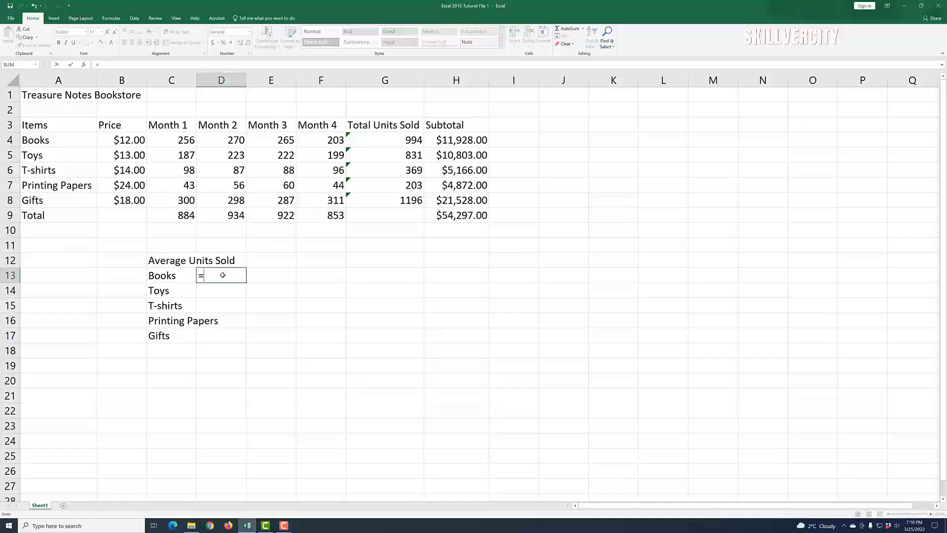
{"action": "type", "text": "avera"}
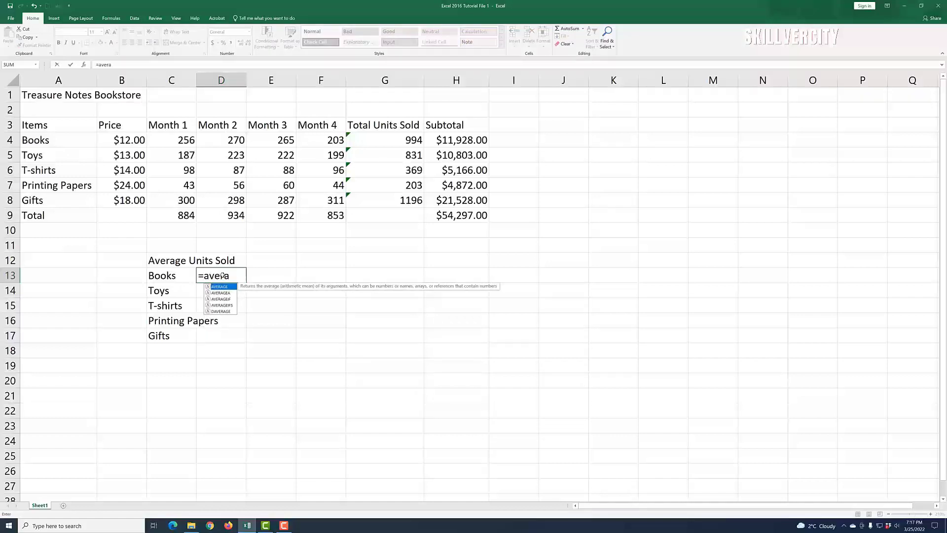
{"action": "double_click", "coordinate": [220, 286]}
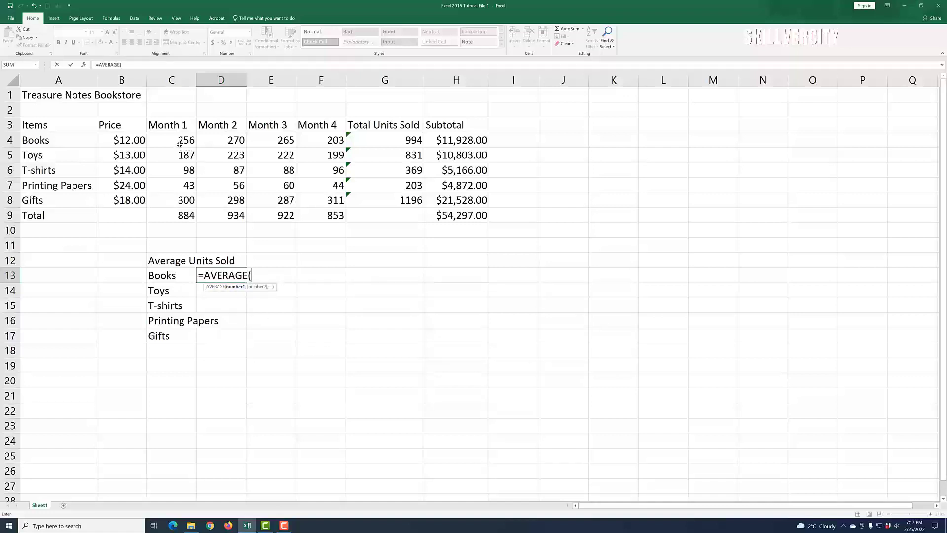
{"action": "left_click_drag", "start_coordinate": [179, 142], "coordinate": [311, 142]}
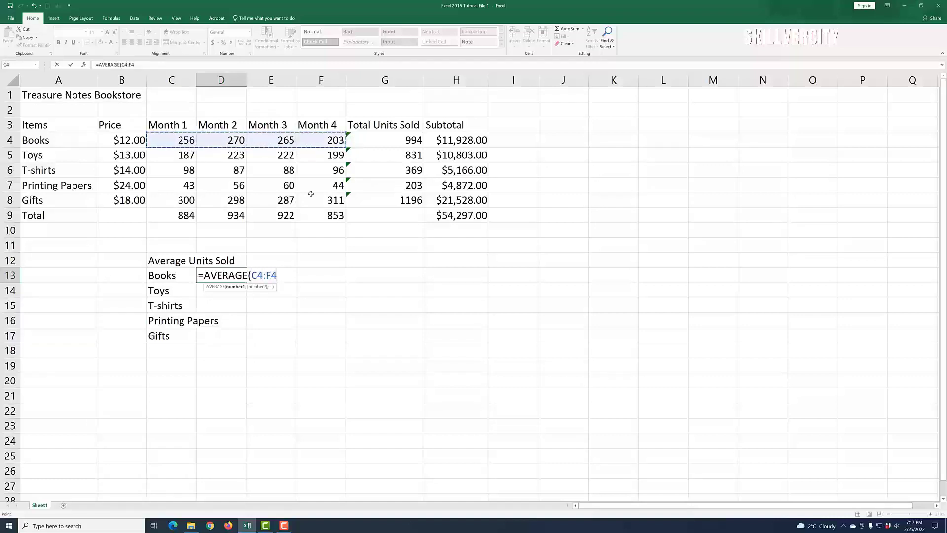
{"action": "key", "text": "Return"}
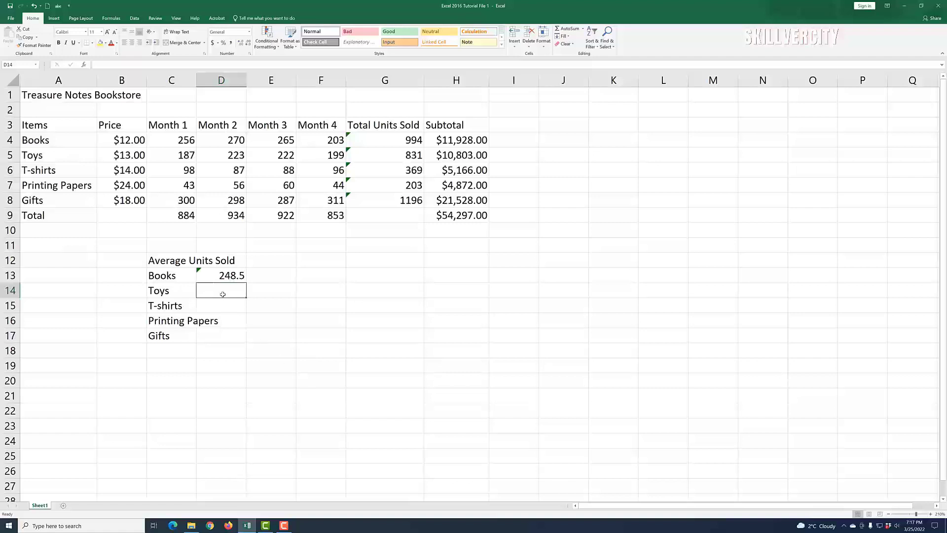
Step: Enter =AVERAGE(C5:F5) in D14 for a Toys average of 207.75
{"action": "type", "text": "=ab"}
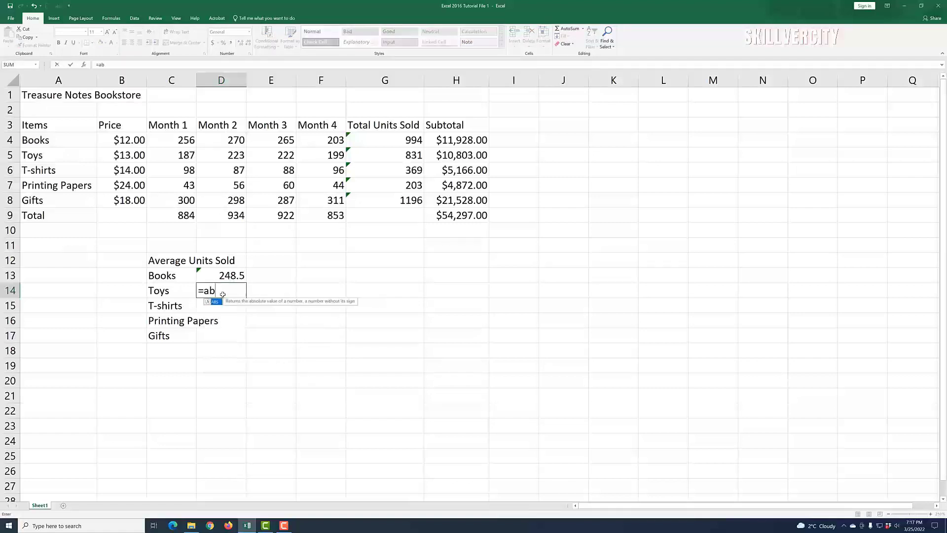
{"action": "key", "text": "BackSpace"}
{"action": "type", "text": "ve"}
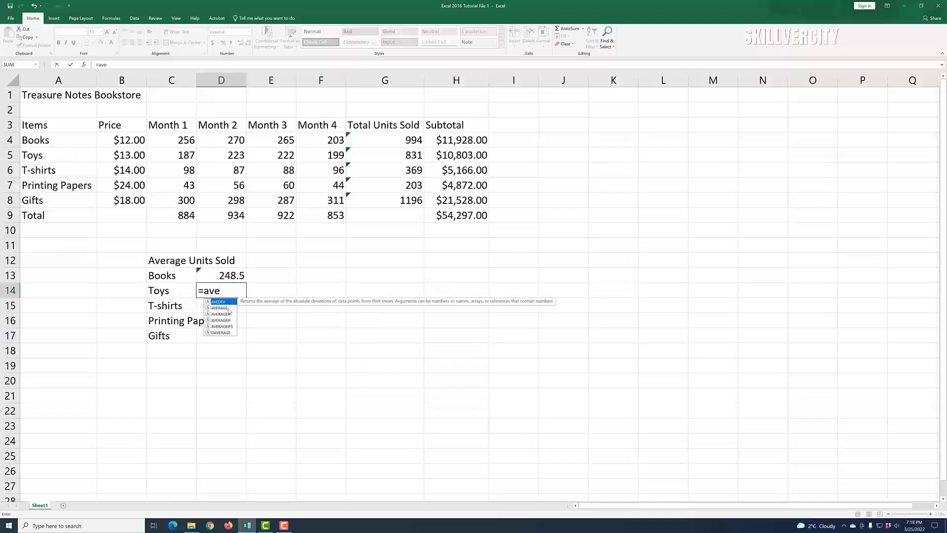
{"action": "double_click", "coordinate": [216, 308]}
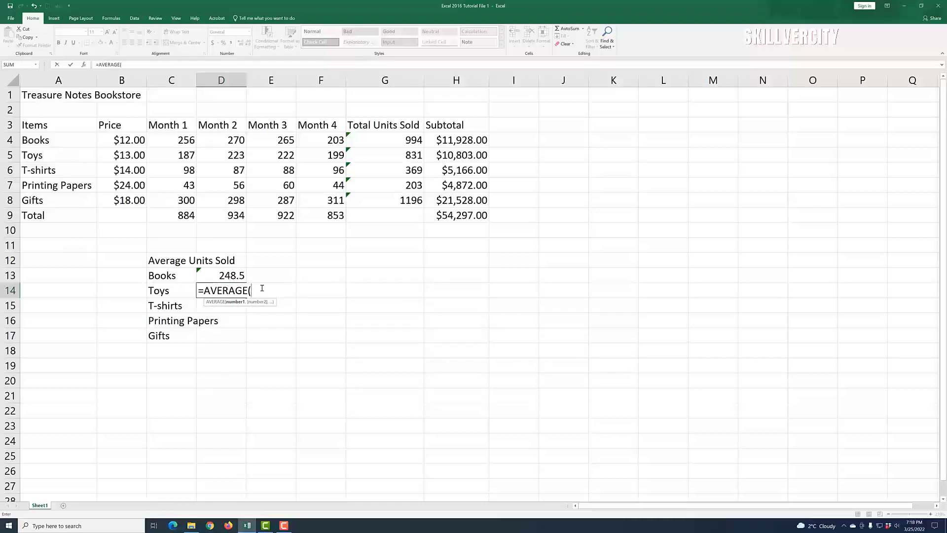
{"action": "left_click_drag", "start_coordinate": [177, 157], "coordinate": [305, 148]}
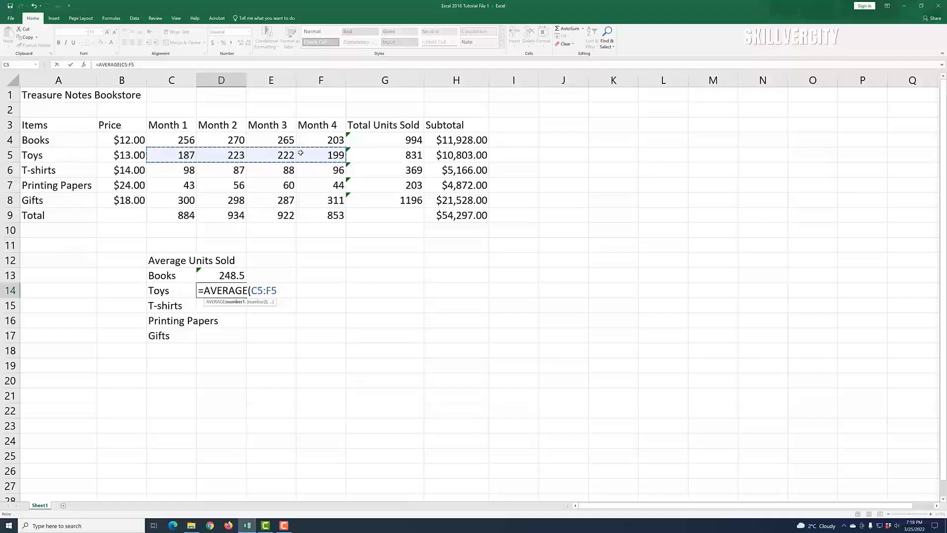
{"action": "key", "text": "Return"}
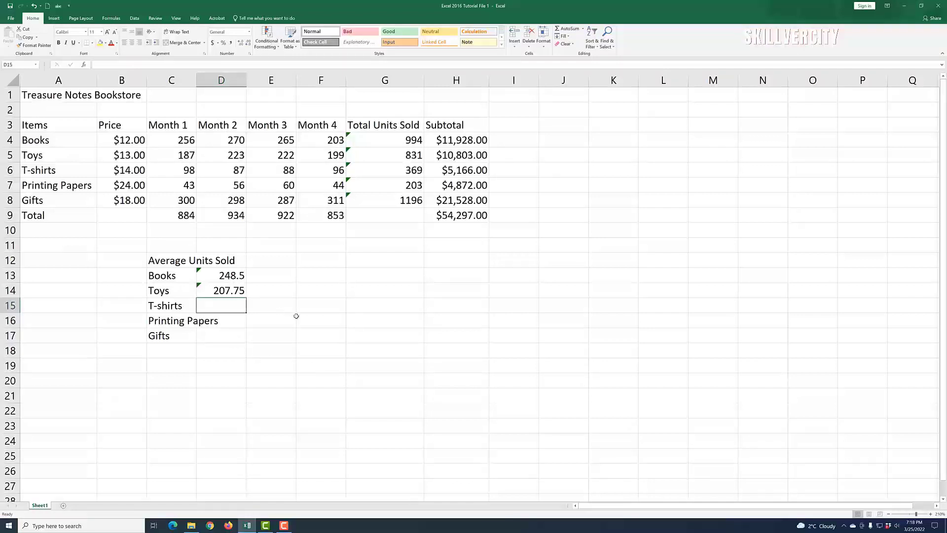
{"action": "left_click", "coordinate": [284, 525]}
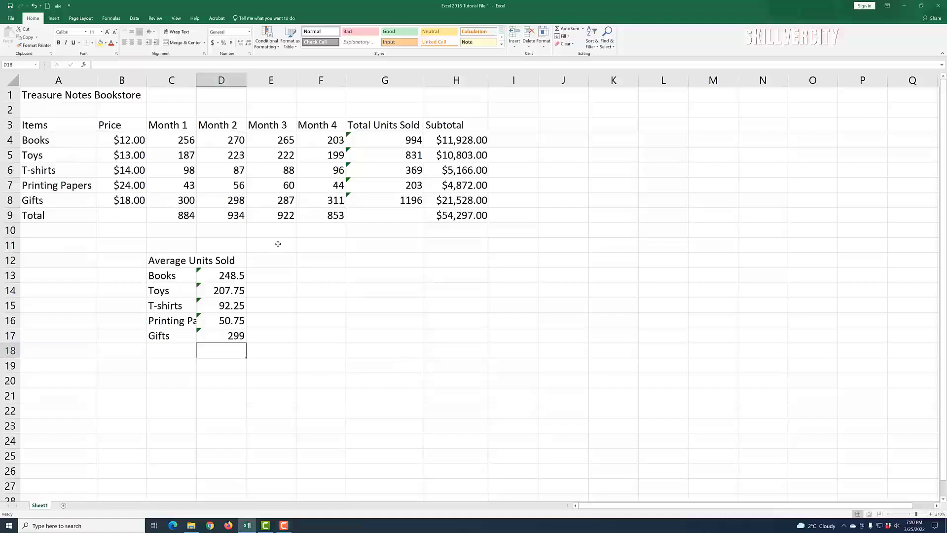
{"action": "left_click", "coordinate": [203, 120]}
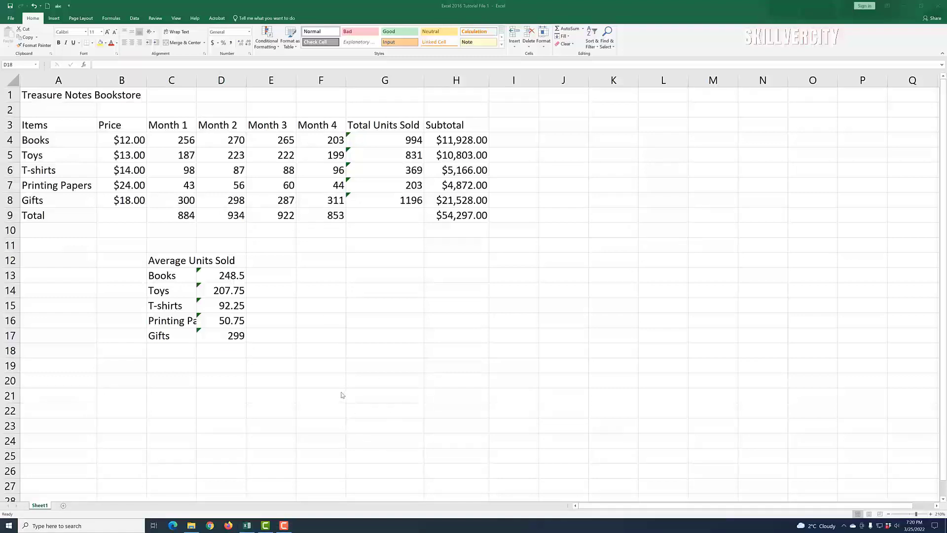
{"action": "left_click", "coordinate": [230, 280]}
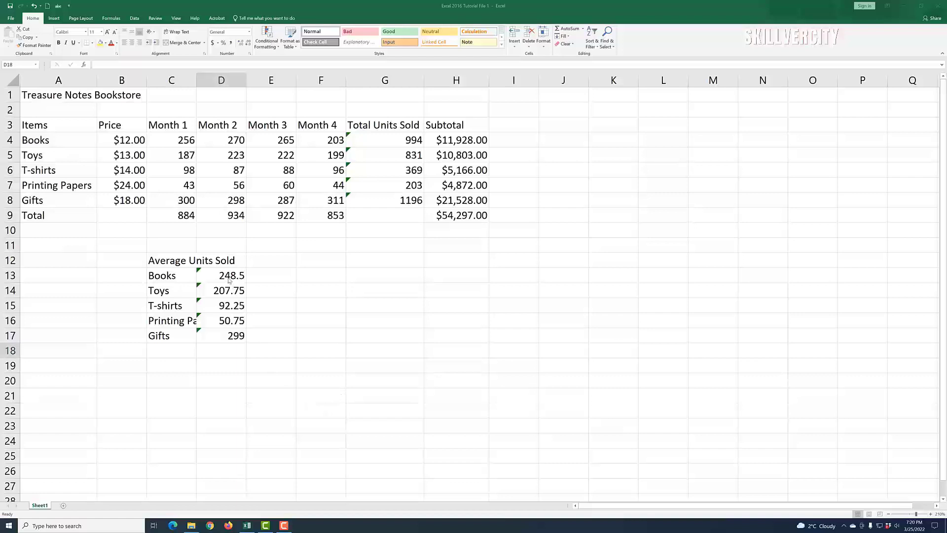
{"action": "left_click", "coordinate": [229, 276]}
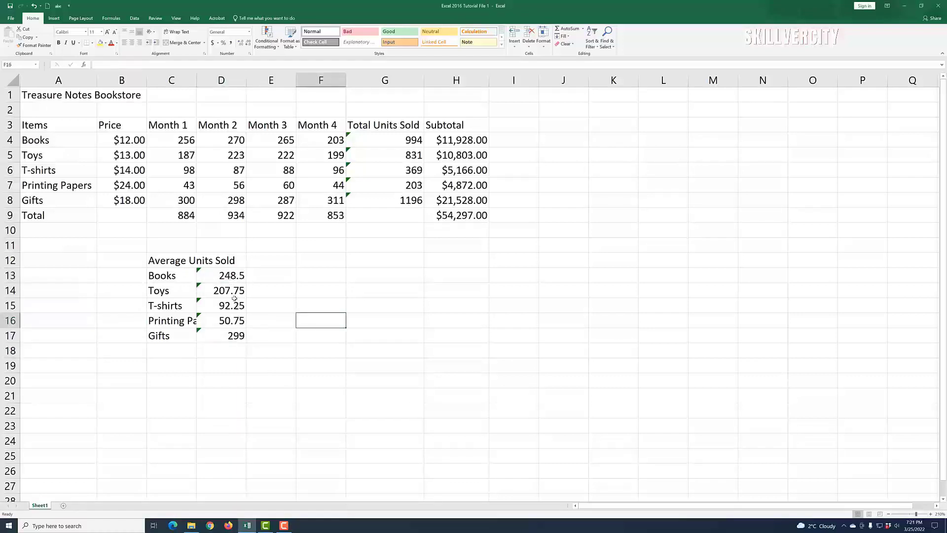
{"action": "left_click", "coordinate": [225, 276]}
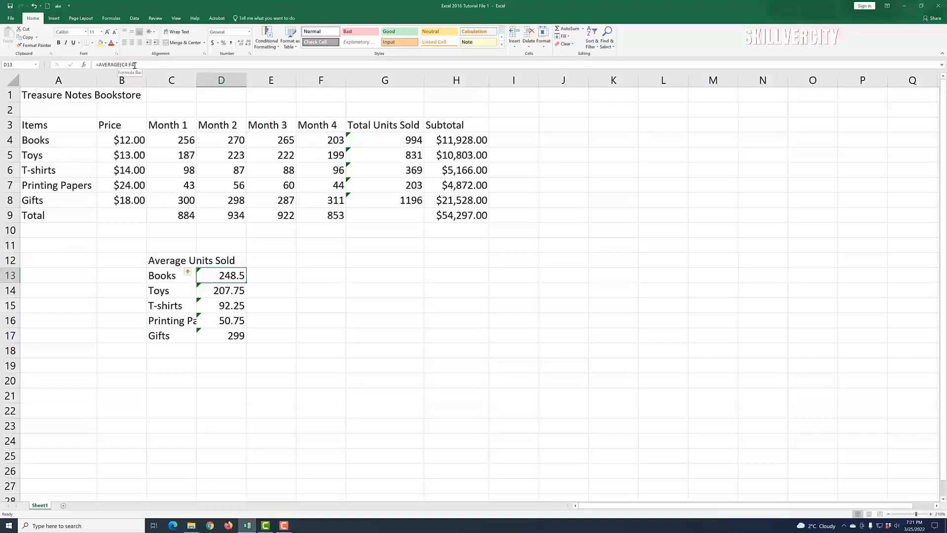
{"action": "left_click", "coordinate": [230, 292]}
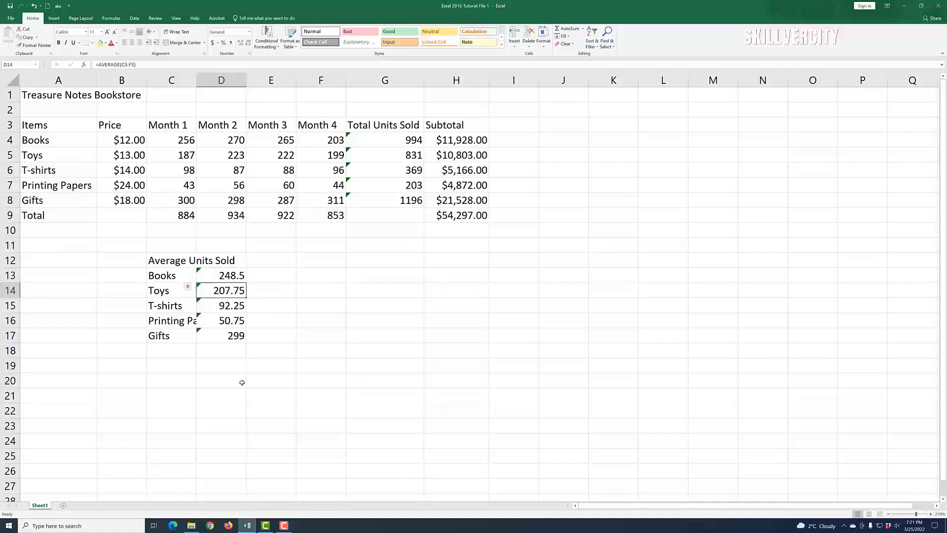
{"action": "left_click", "coordinate": [234, 306]}
{"action": "left_click", "coordinate": [232, 320]}
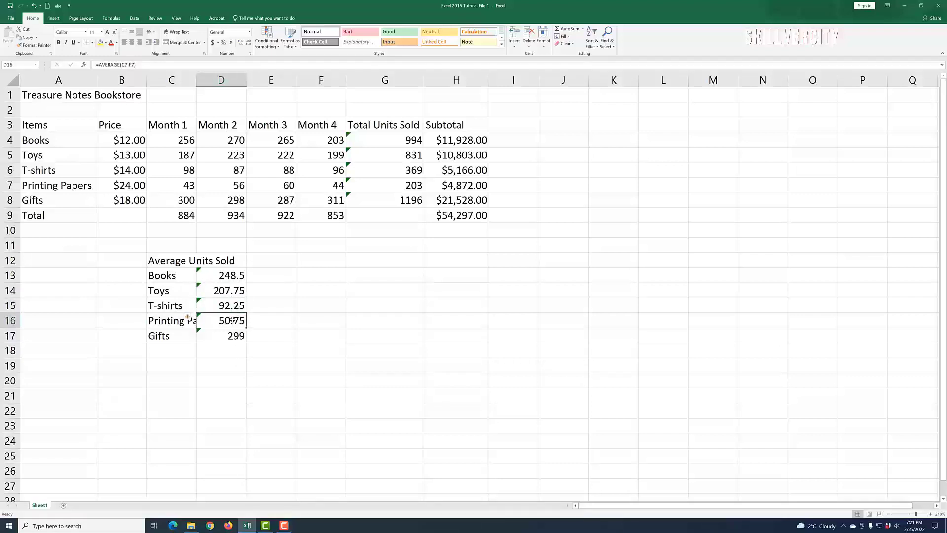
{"action": "left_click", "coordinate": [233, 336]}
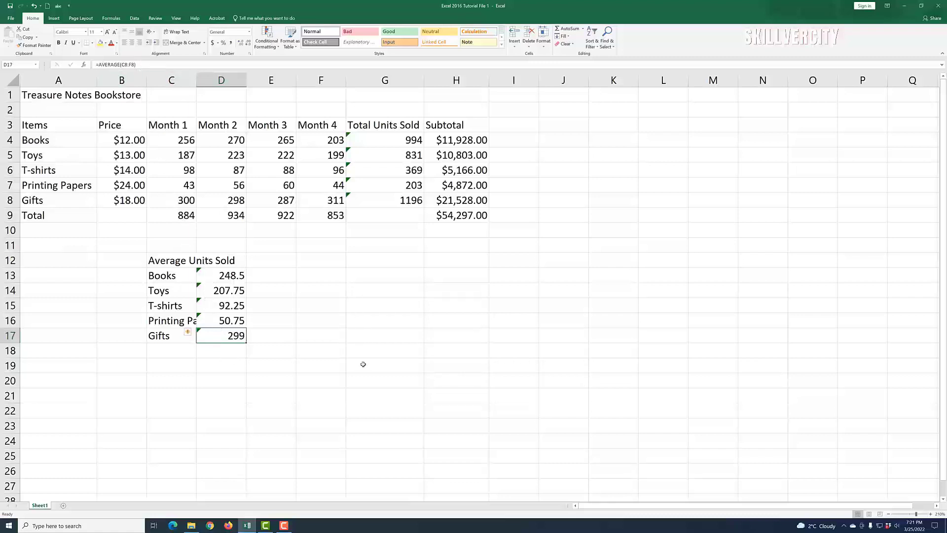
{"action": "left_click", "coordinate": [381, 405]}
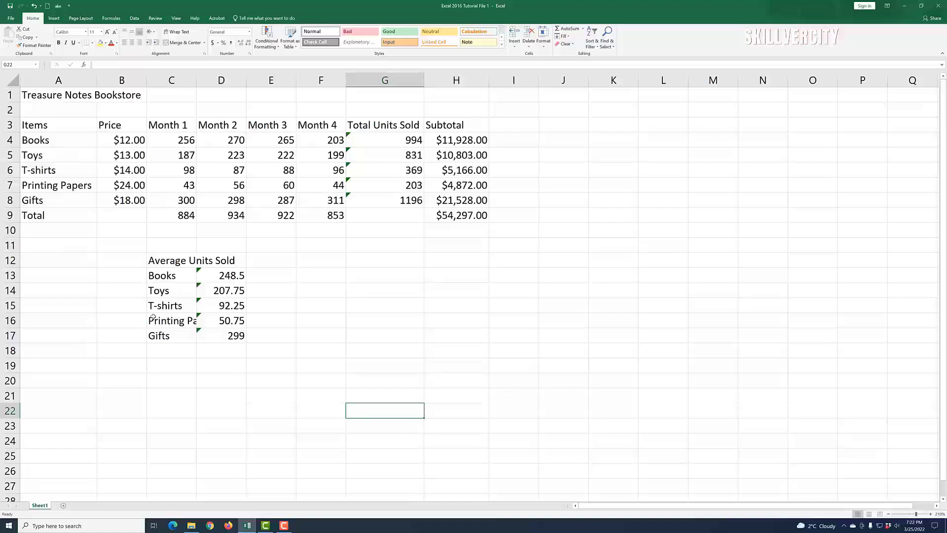
Step: Insert a blank sheet row above T-shirts using Home > Insert > Insert Sheet Rows
{"action": "left_click", "coordinate": [31, 171]}
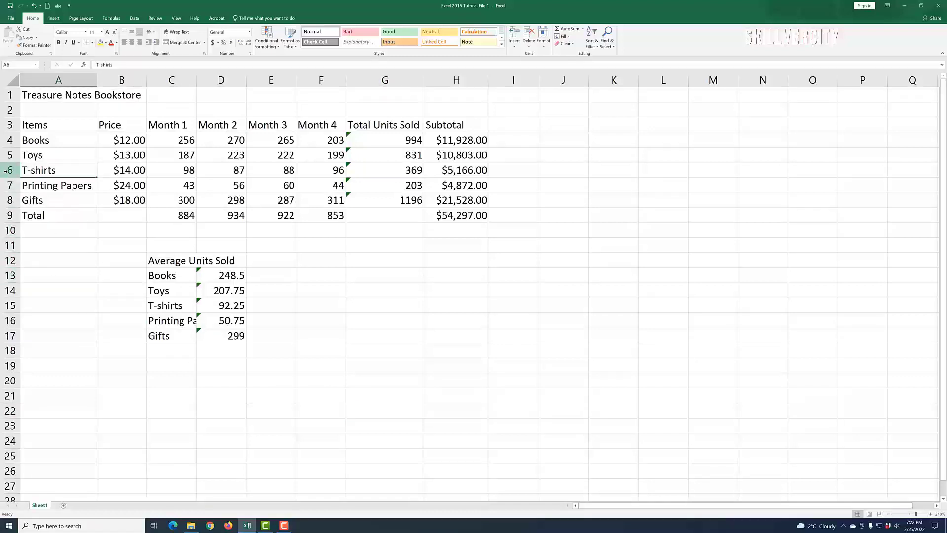
{"action": "right_click", "coordinate": [6, 171]}
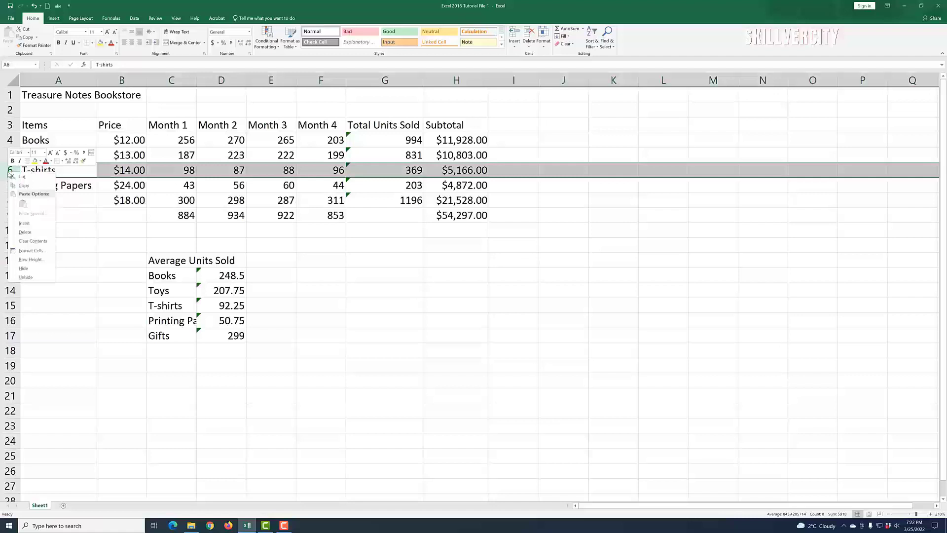
{"action": "left_click", "coordinate": [40, 226]}
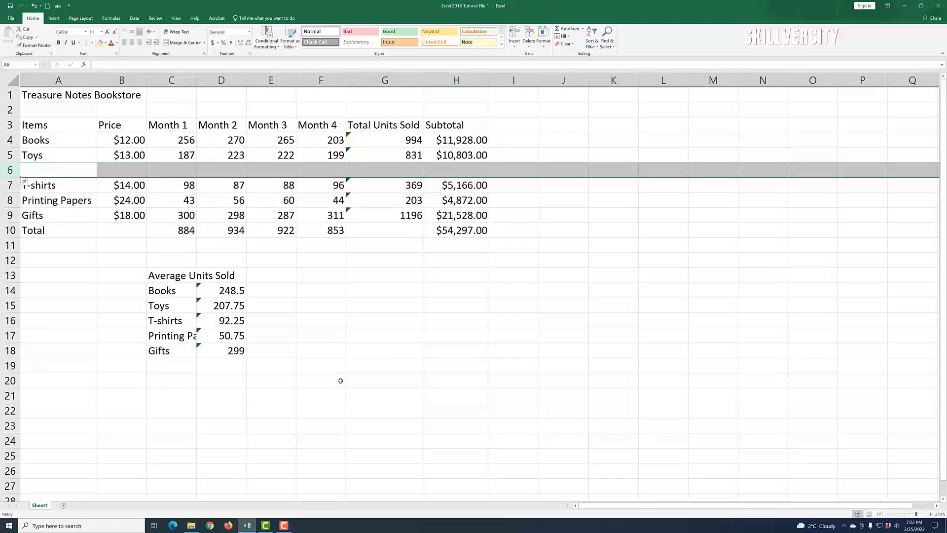
{"action": "left_click", "coordinate": [34, 6]}
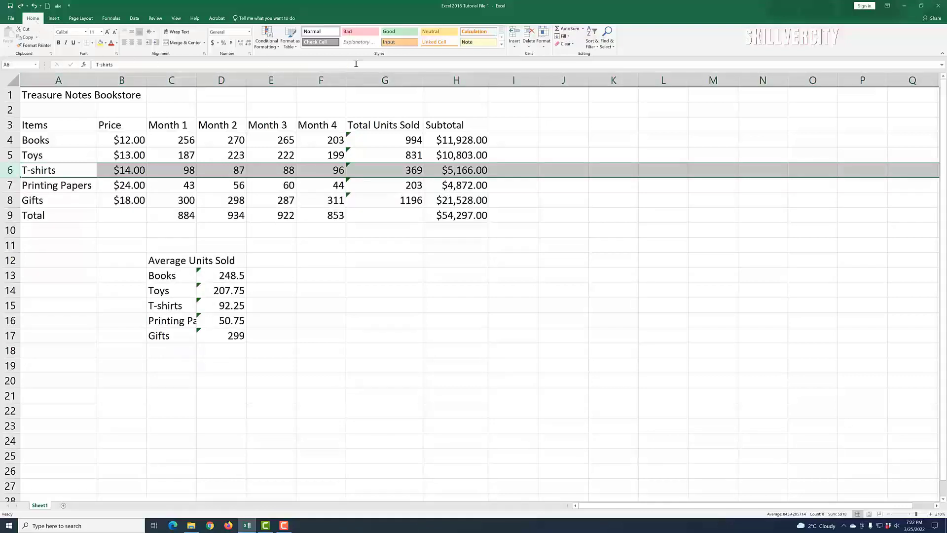
{"action": "left_click", "coordinate": [514, 48]}
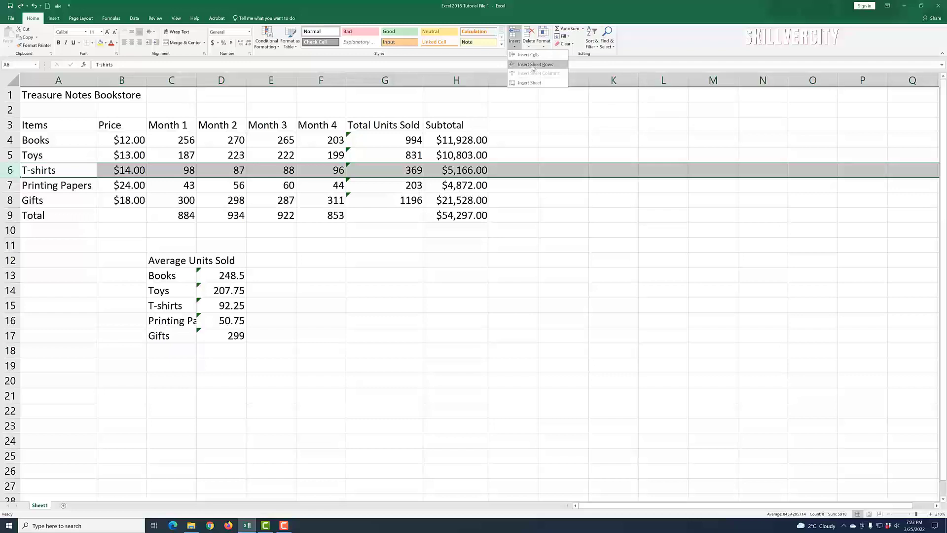
{"action": "left_click", "coordinate": [533, 68]}
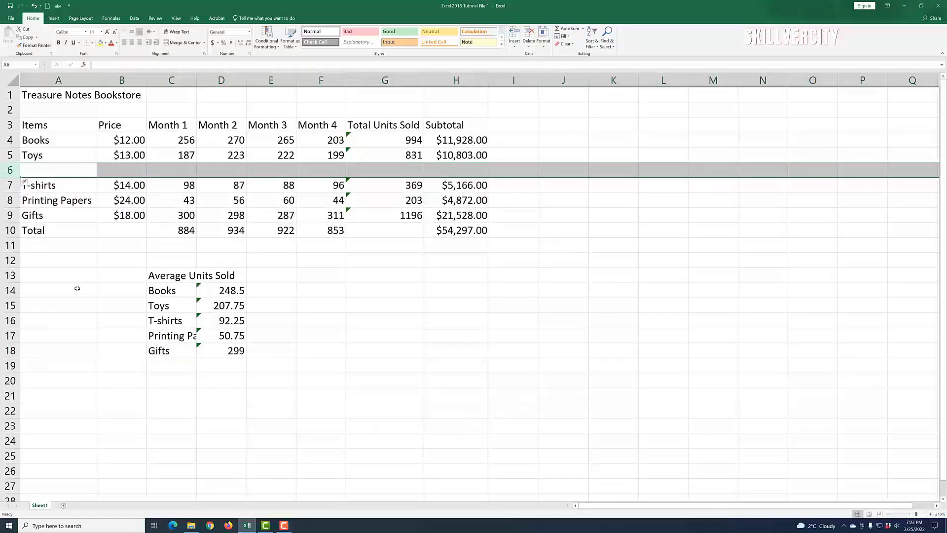
Step: Name the new row's item Mugs with a price of 9
{"action": "left_click", "coordinate": [62, 200]}
{"action": "left_click", "coordinate": [68, 170]}
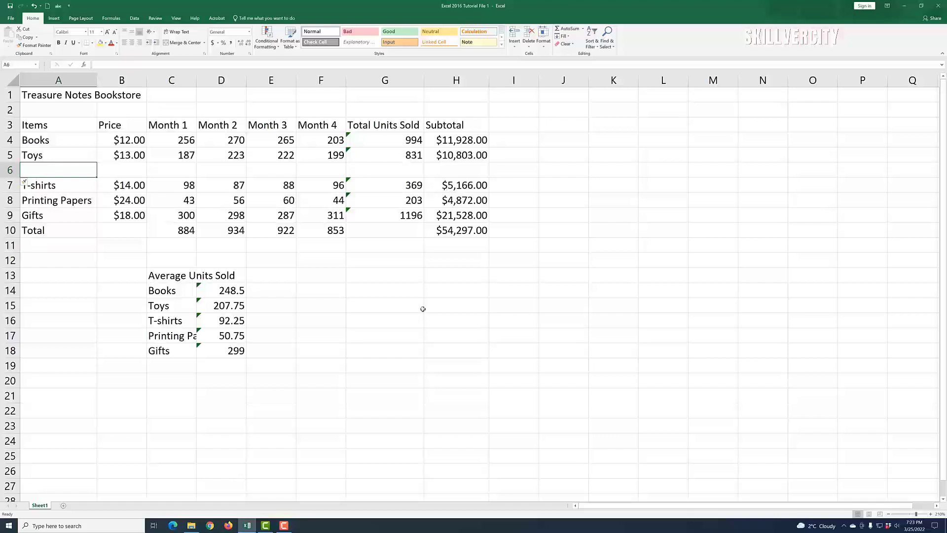
{"action": "type", "text": "Mugs"}
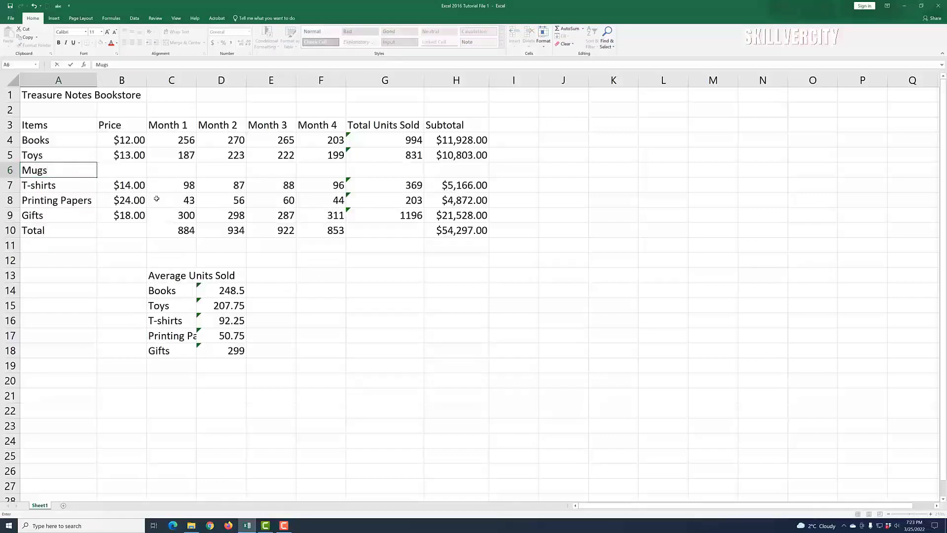
{"action": "left_click", "coordinate": [135, 175]}
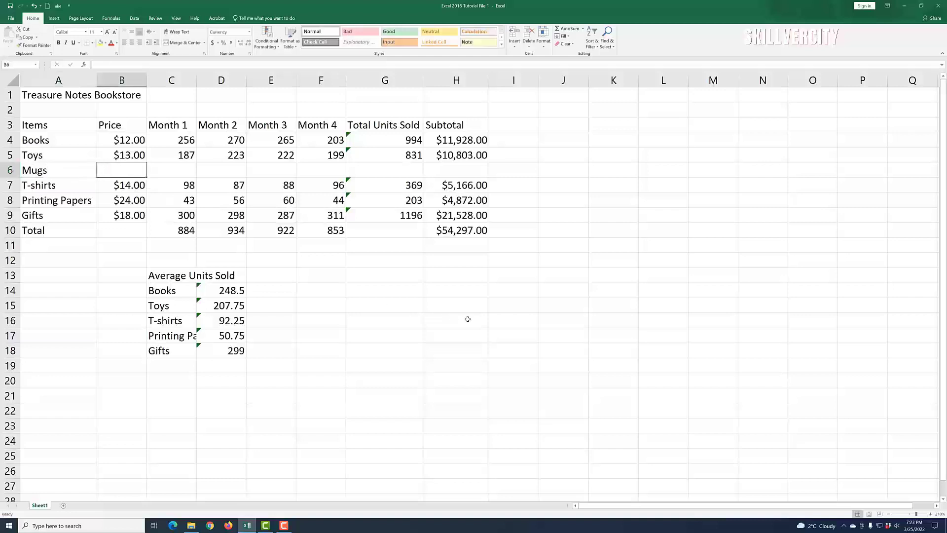
{"action": "type", "text": "9"}
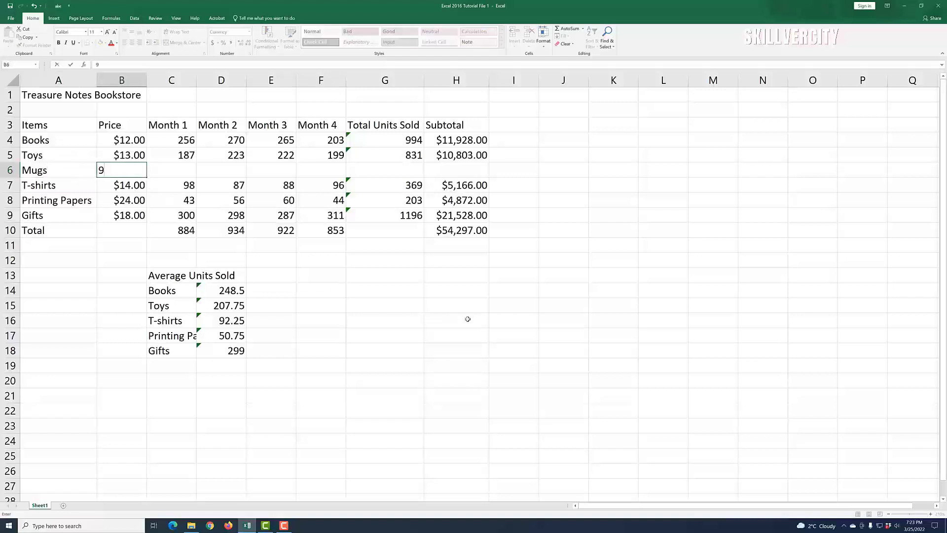
{"action": "left_click", "coordinate": [493, 346]}
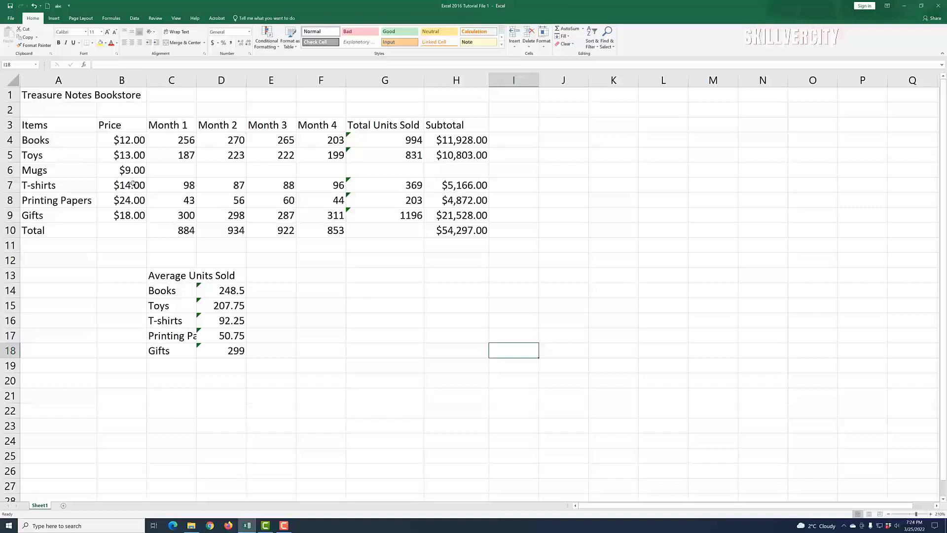
Step: Enter Mugs' Month 1–4 sales of 341, 305, 311 and 321
{"action": "left_click", "coordinate": [176, 171]}
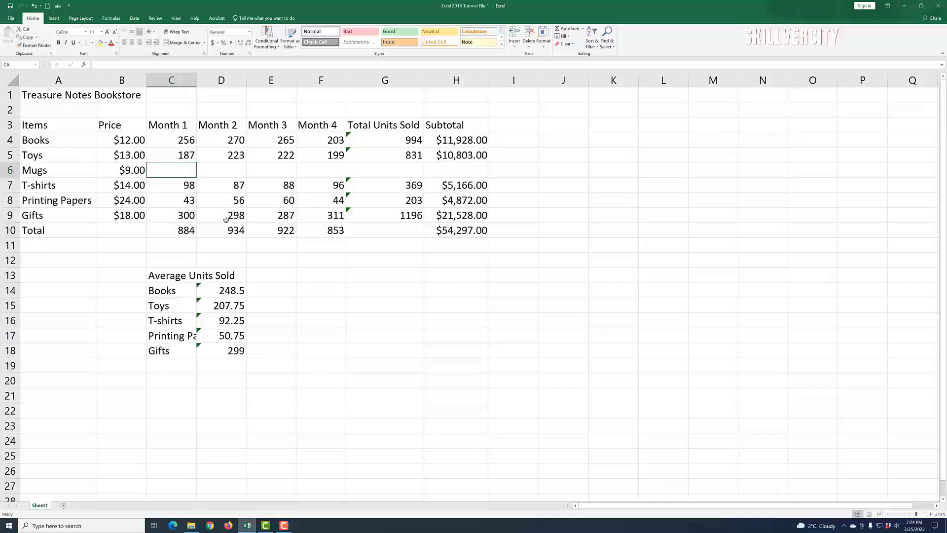
{"action": "type", "text": "341"}
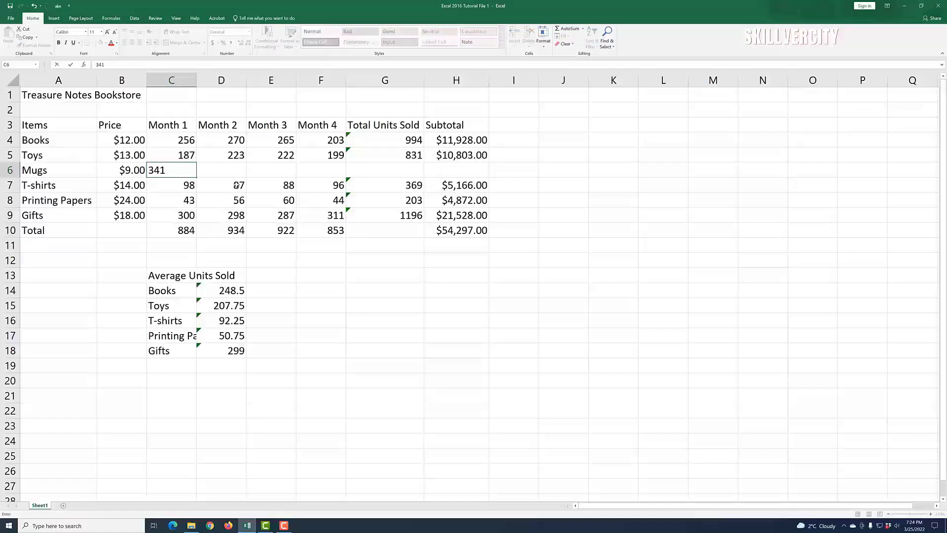
{"action": "left_click", "coordinate": [238, 171]}
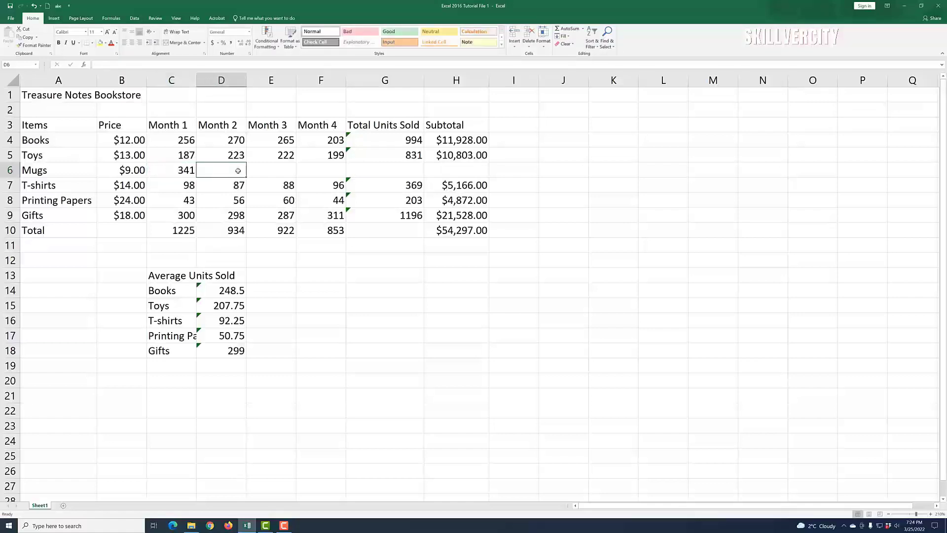
{"action": "type", "text": "305"}
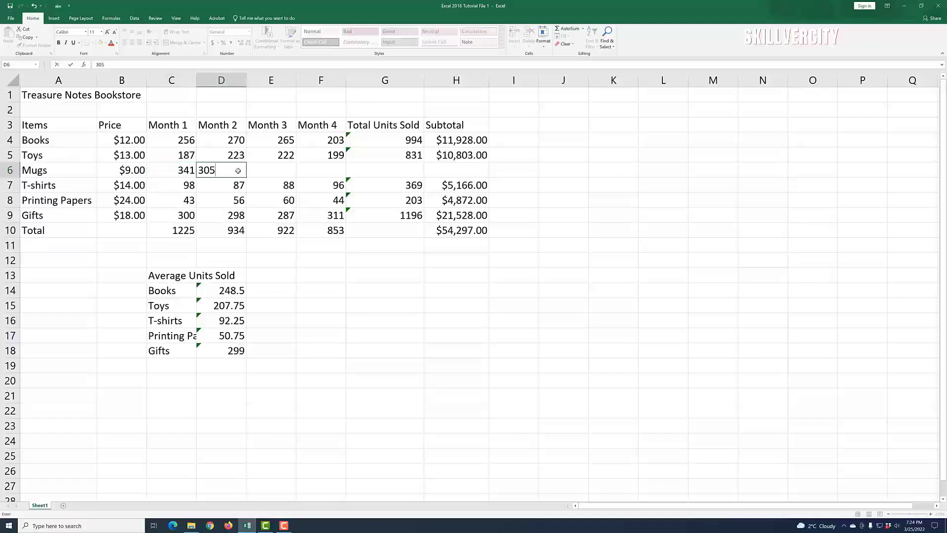
{"action": "left_click", "coordinate": [279, 169]}
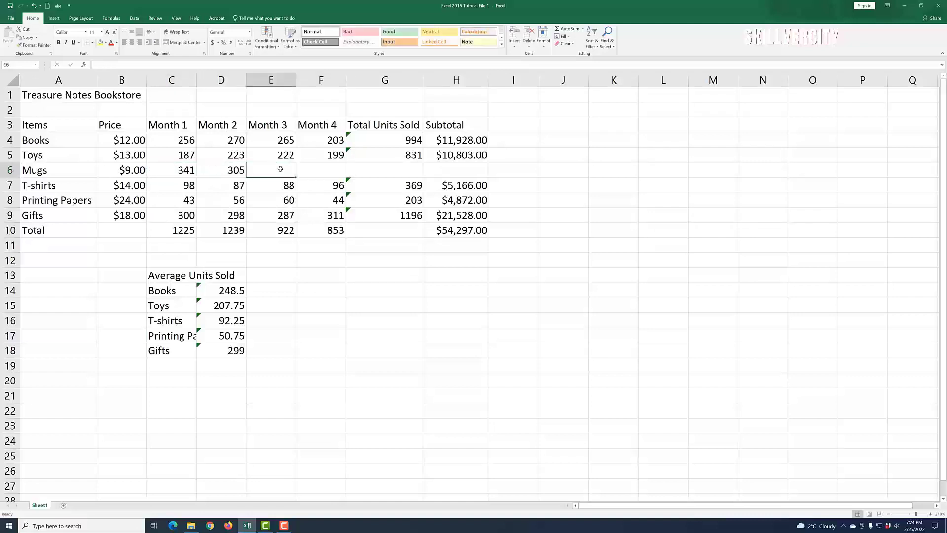
{"action": "type", "text": "311"}
{"action": "left_click", "coordinate": [322, 168]}
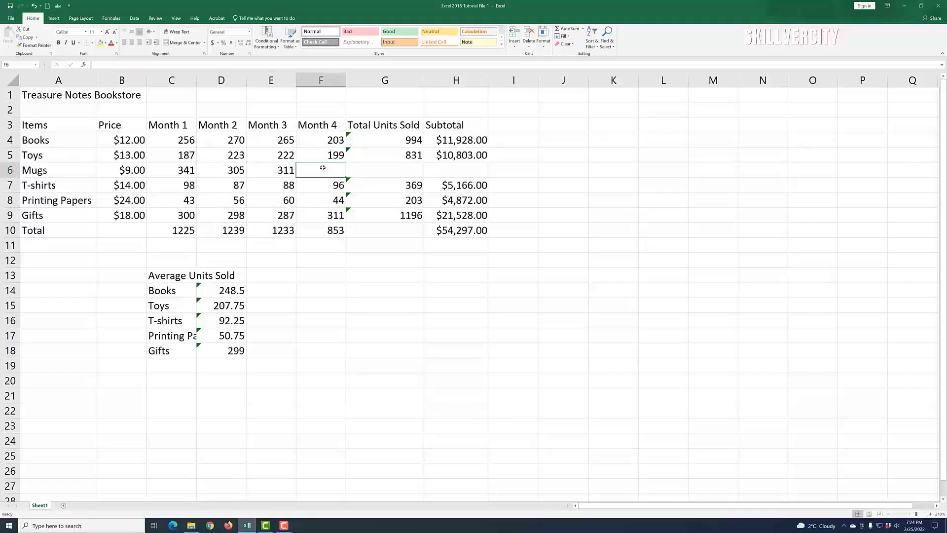
{"action": "type", "text": "3"}
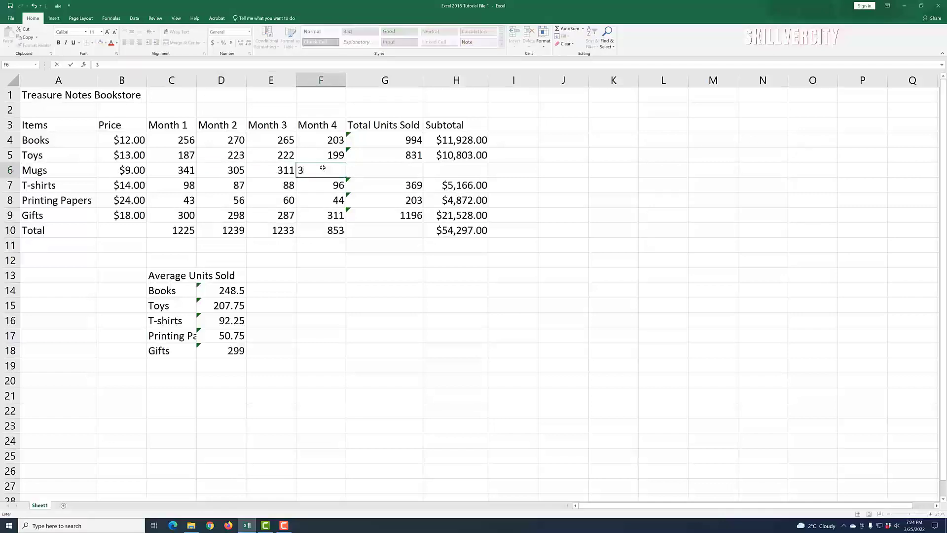
{"action": "type", "text": "21"}
{"action": "left_click", "coordinate": [410, 316]}
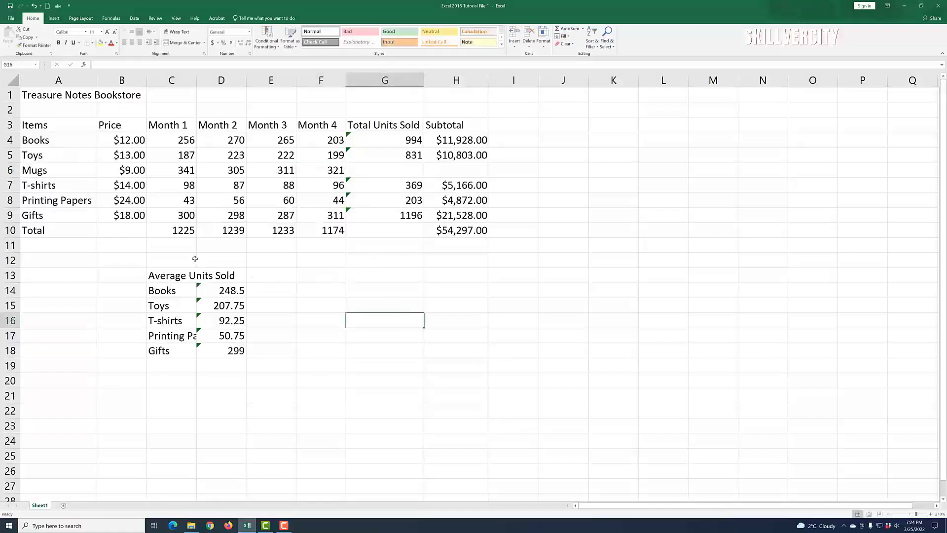
{"action": "left_click", "coordinate": [187, 232]}
Step: Check the SUM formulas in the Month 1–4 total cells
{"action": "left_click", "coordinate": [226, 231]}
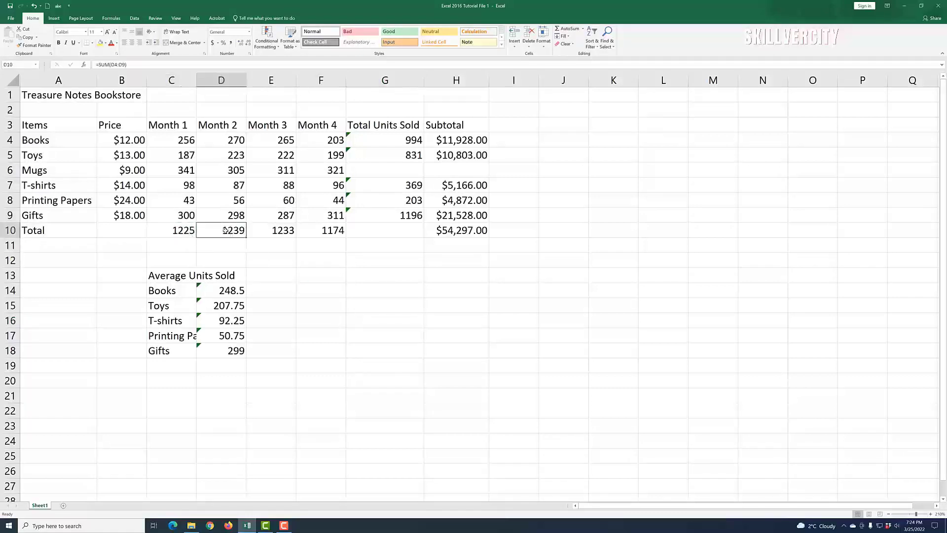
{"action": "left_click", "coordinate": [281, 232]}
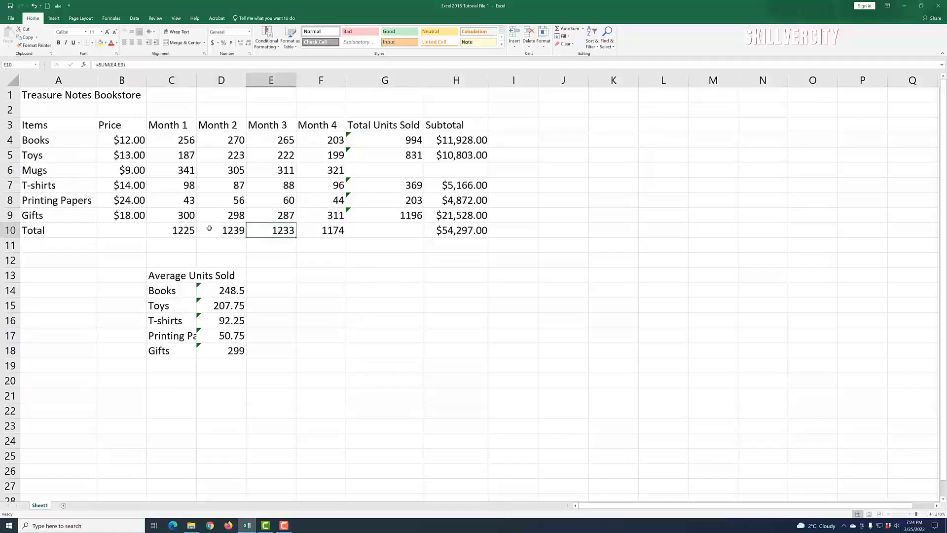
{"action": "left_click", "coordinate": [178, 231]}
{"action": "left_click", "coordinate": [224, 231]}
{"action": "left_click", "coordinate": [275, 232]}
{"action": "left_click", "coordinate": [327, 230]}
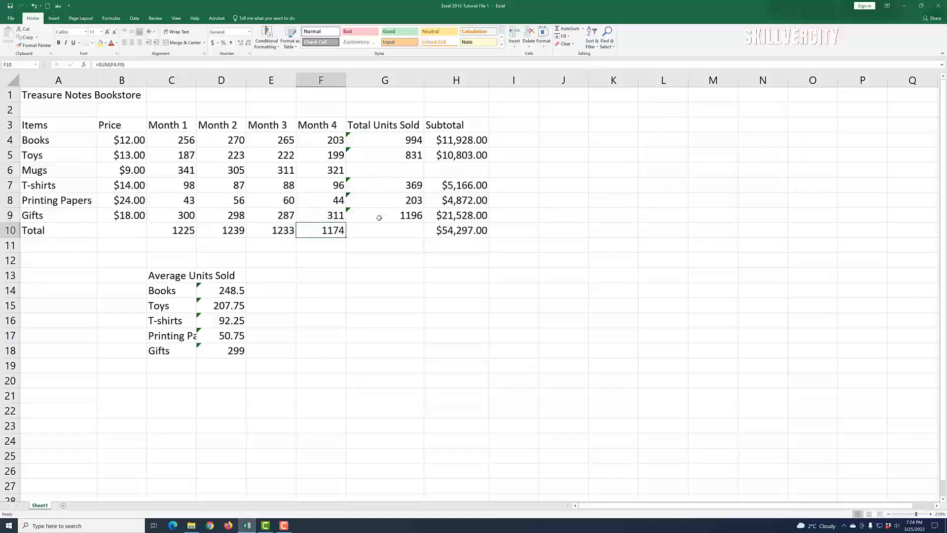
{"action": "left_click", "coordinate": [380, 169]}
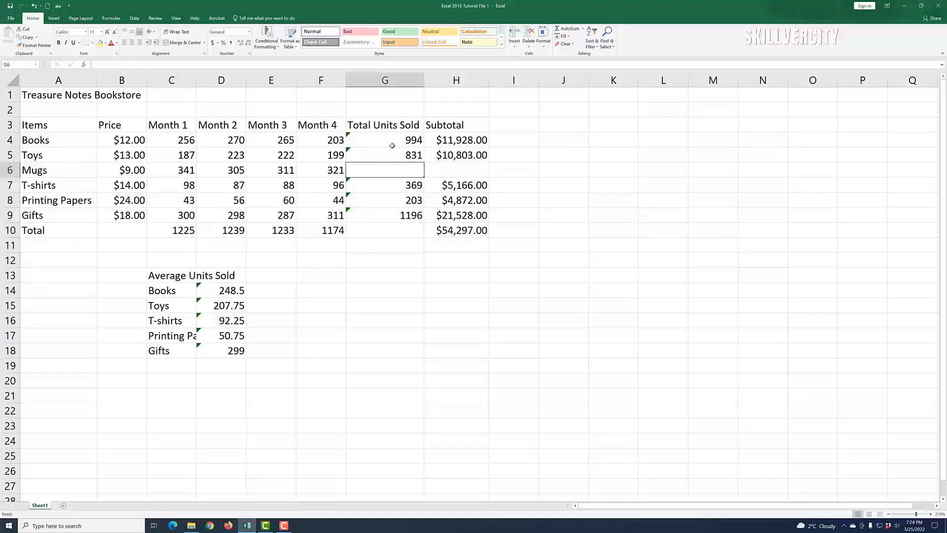
{"action": "left_click", "coordinate": [535, 328]}
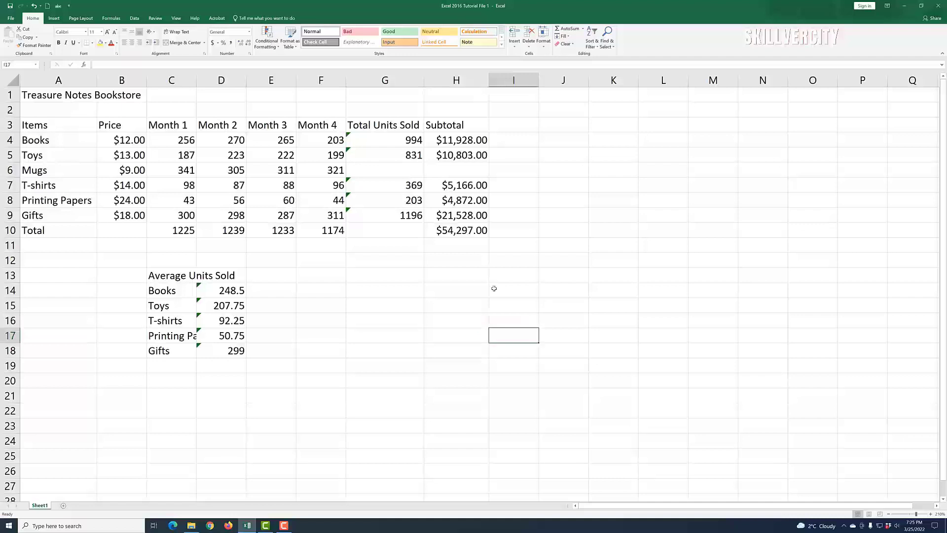
Step: Fill the Toys units-sold formula down to Mugs, giving 1278
{"action": "left_click", "coordinate": [385, 157]}
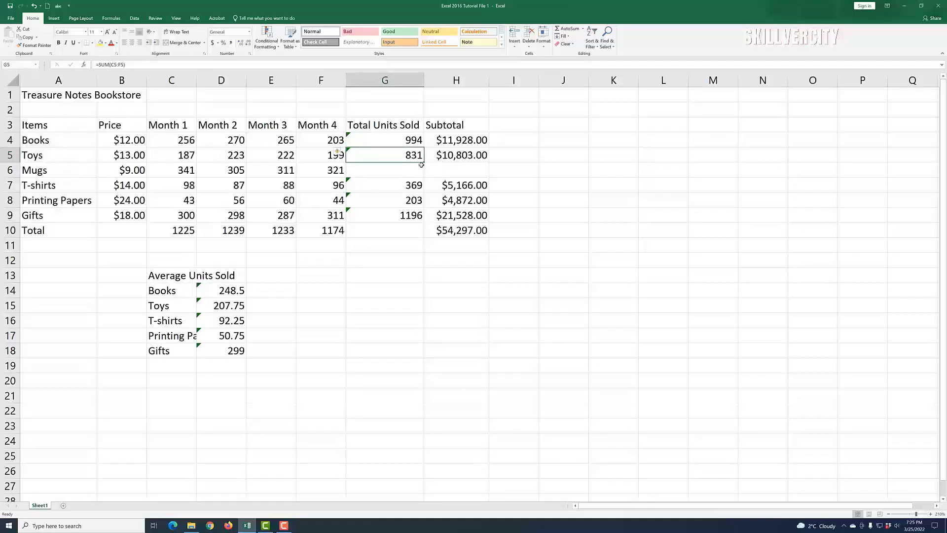
{"action": "left_click_drag", "start_coordinate": [423, 161], "coordinate": [424, 176]}
{"action": "left_click", "coordinate": [602, 321]}
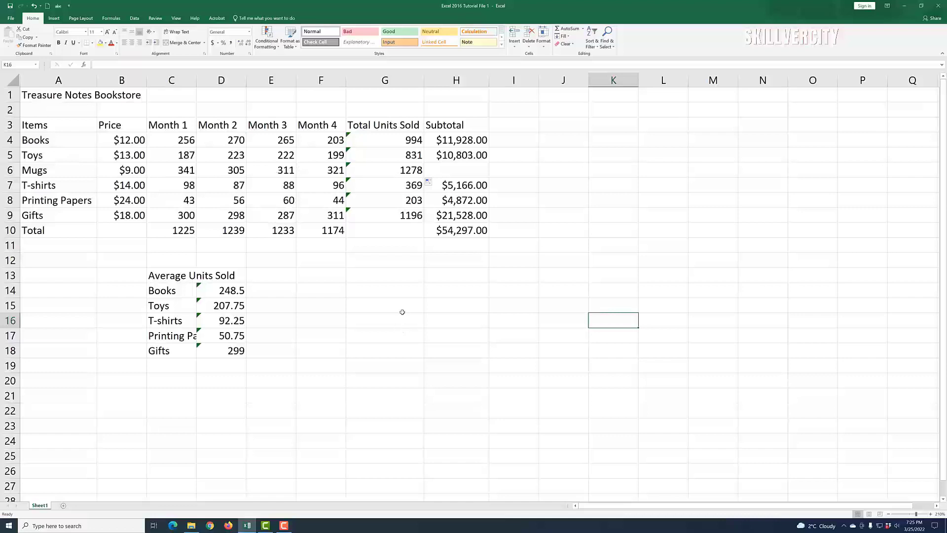
{"action": "left_click", "coordinate": [457, 170]}
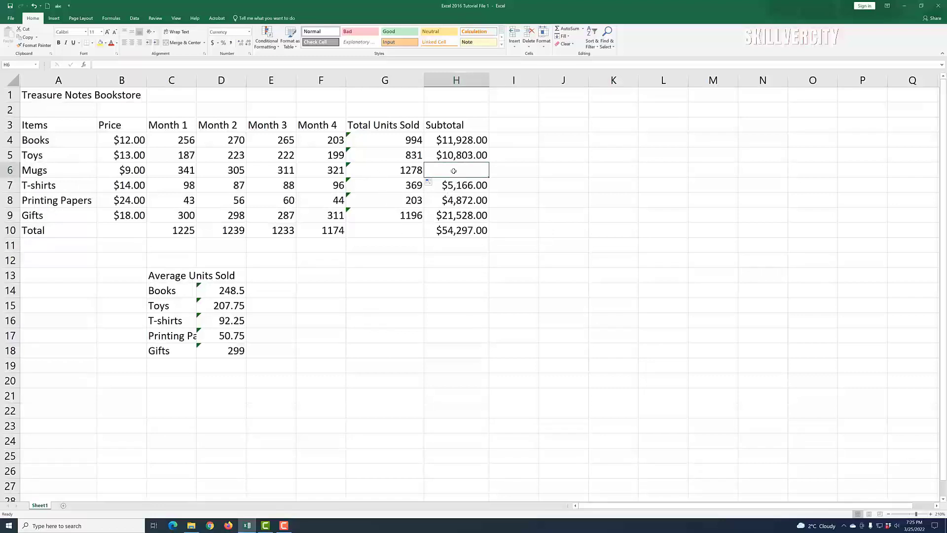
Step: Enter =b6*g6 in the Mugs Subtotal cell to get $11,502.00
{"action": "type", "text": "="}
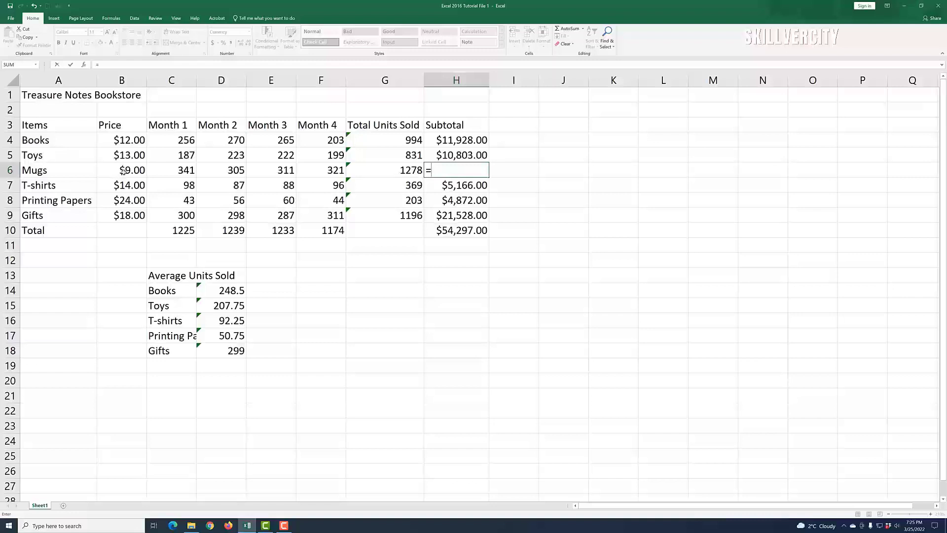
{"action": "type", "text": "b"}
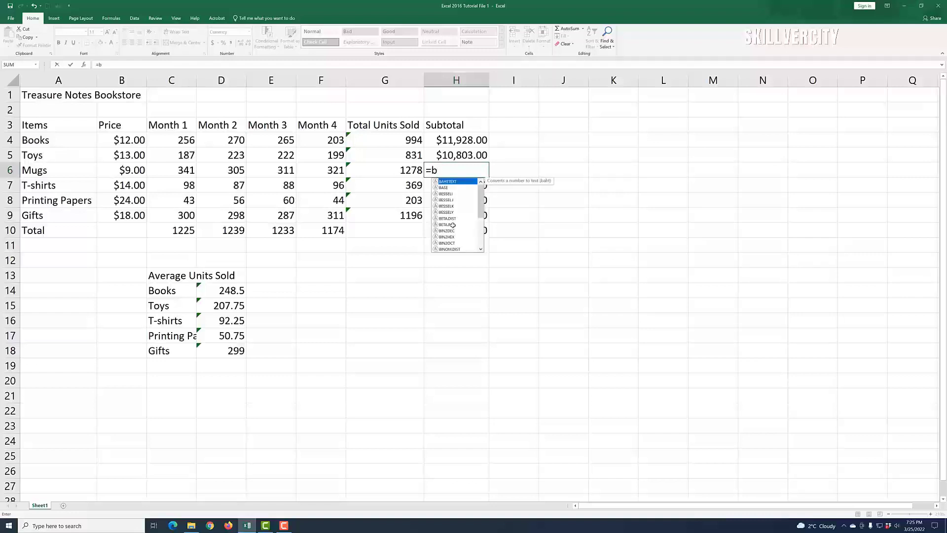
{"action": "type", "text": "6*"}
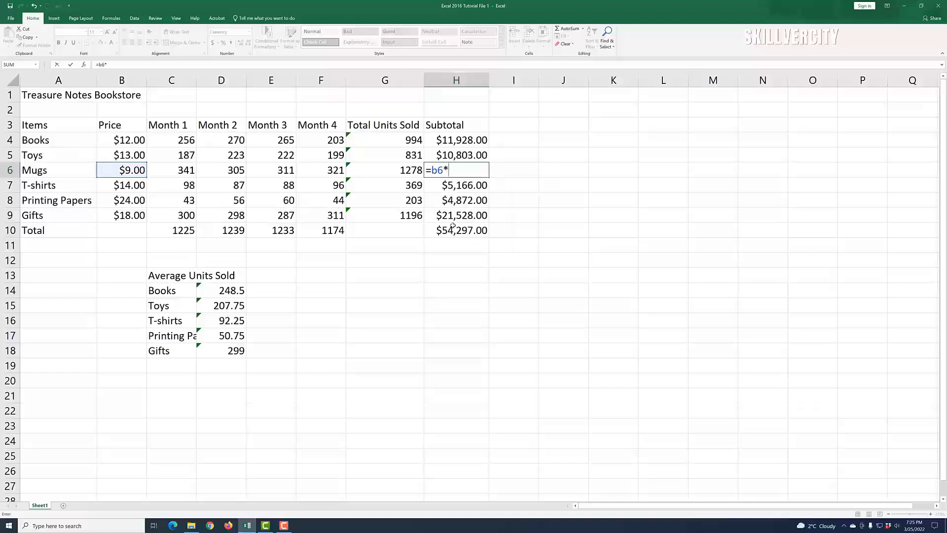
{"action": "type", "text": "g6"}
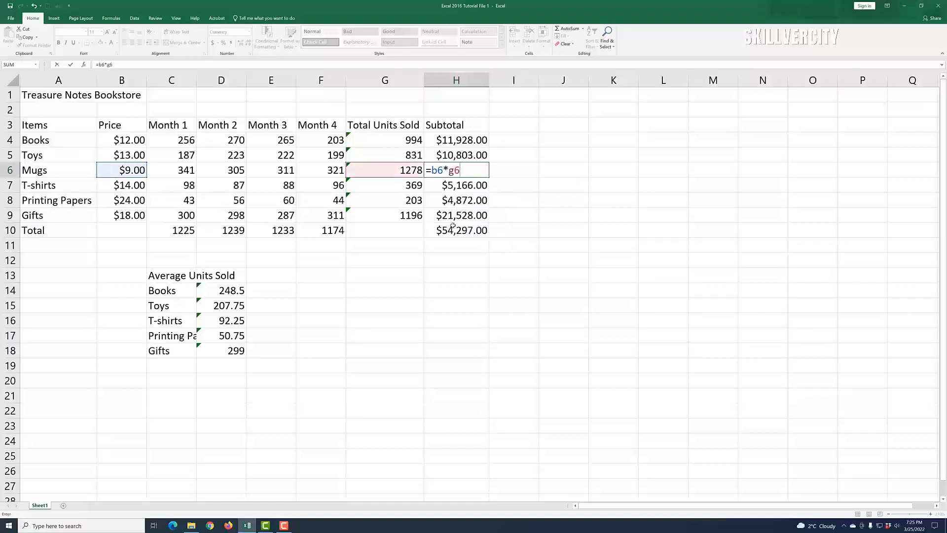
{"action": "key", "text": "Return"}
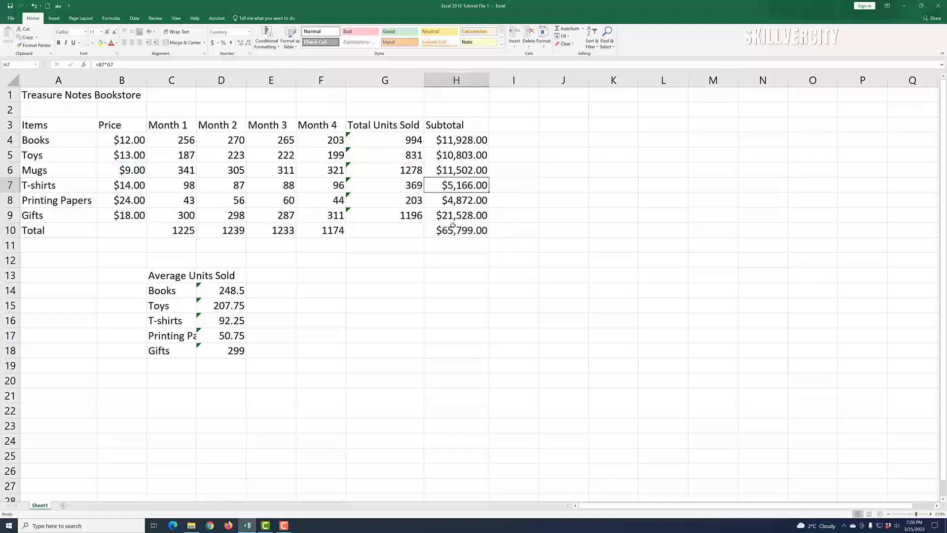
{"action": "left_click", "coordinate": [627, 302]}
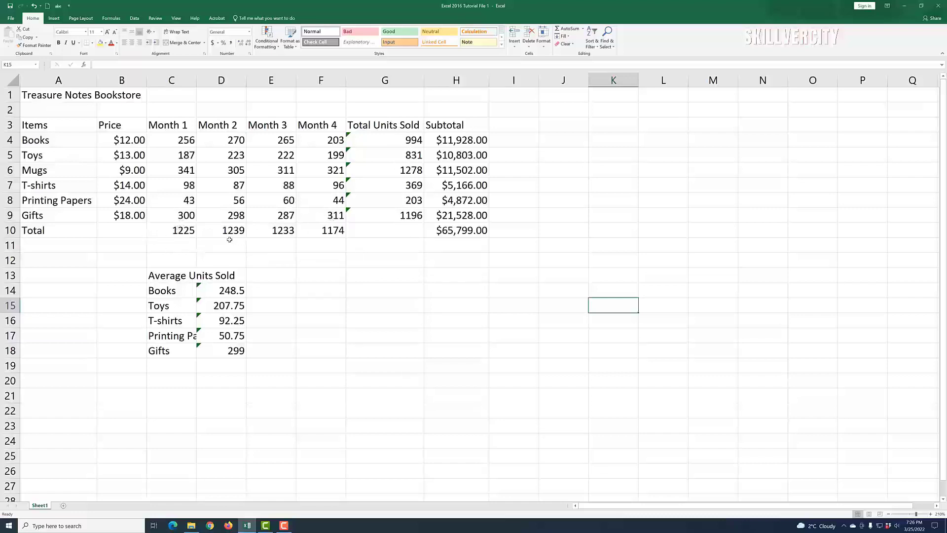
Step: Put a SUM of the monthly totals C10:F10 into G10
{"action": "left_click", "coordinate": [392, 232]}
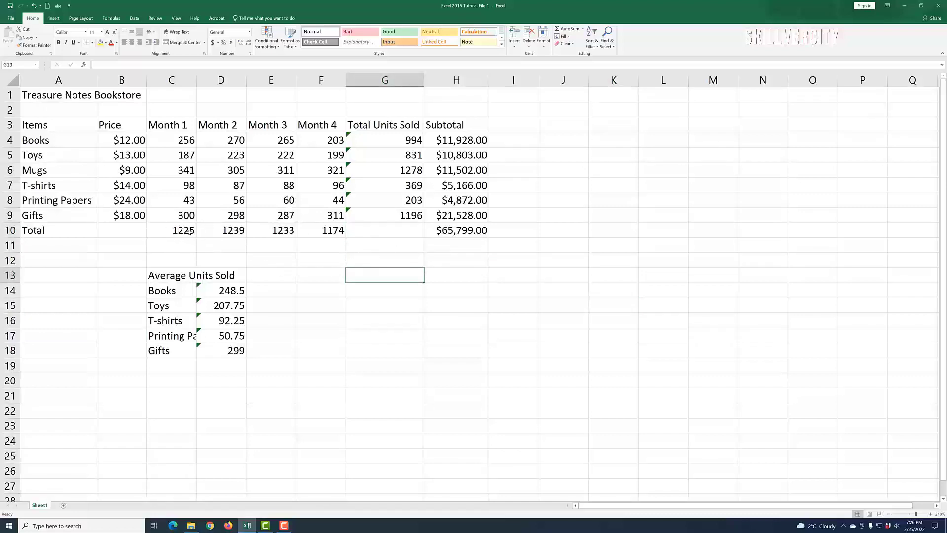
{"action": "type", "text": "=sum"}
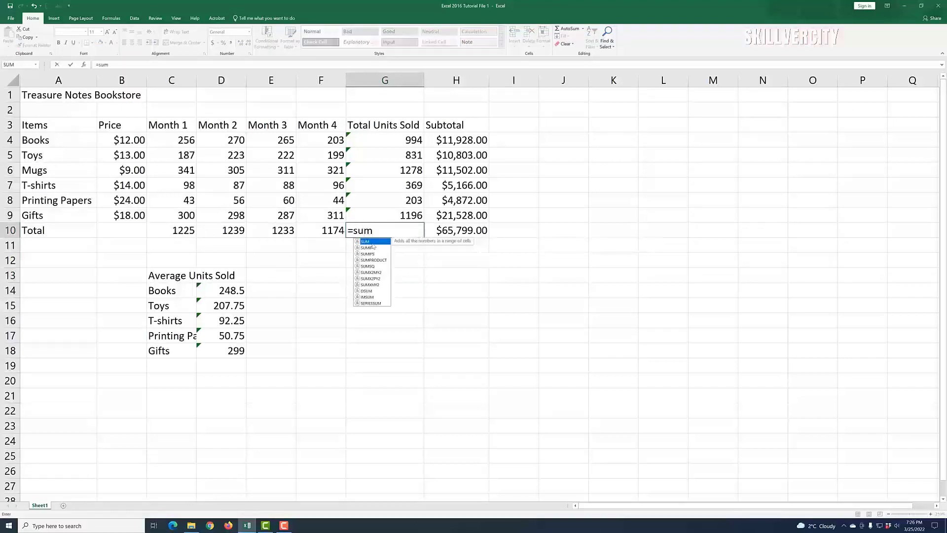
{"action": "double_click", "coordinate": [374, 244]}
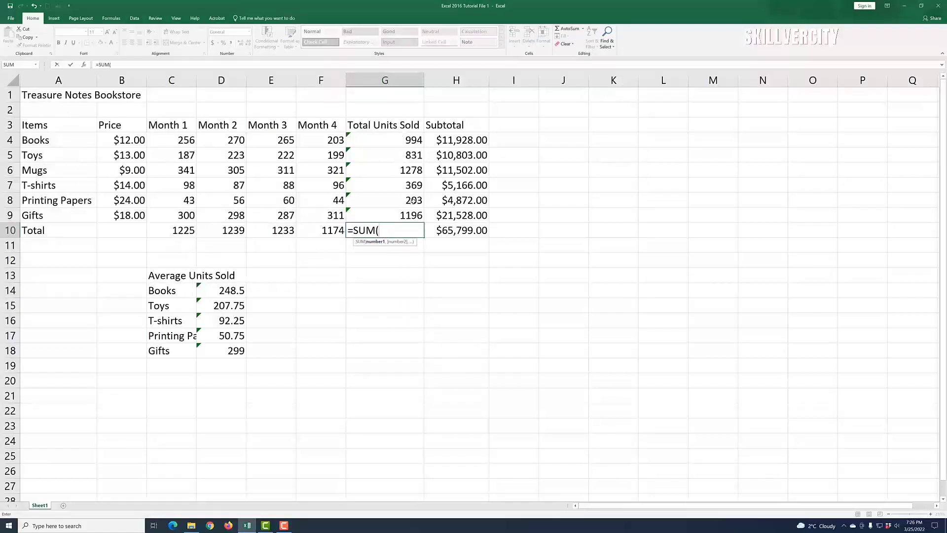
{"action": "left_click_drag", "start_coordinate": [178, 232], "coordinate": [300, 226]}
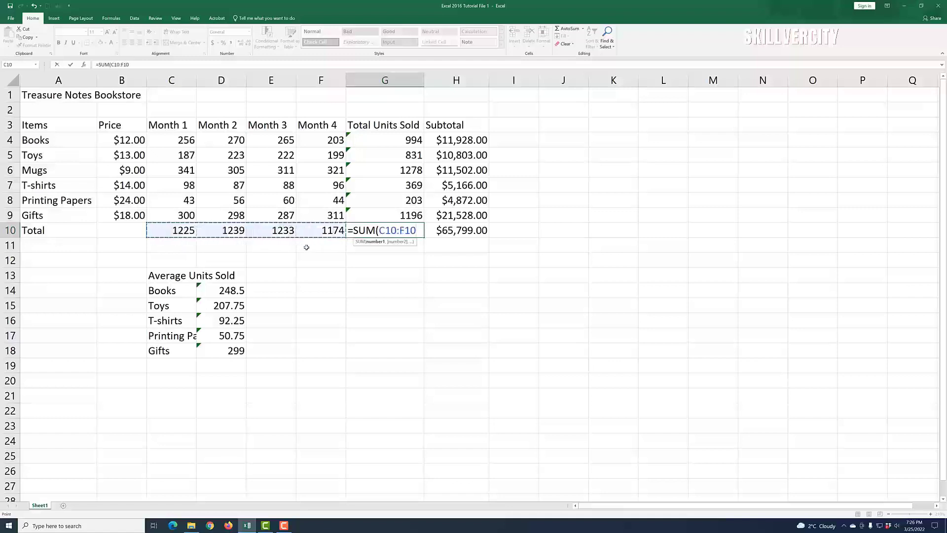
{"action": "key", "text": "Return"}
{"action": "left_click", "coordinate": [428, 293]}
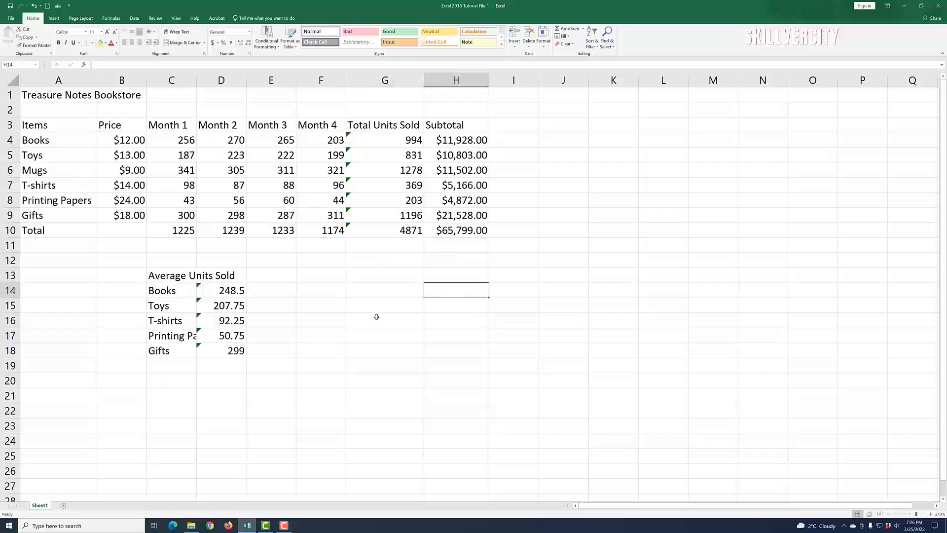
Step: Undo that total and enter =SUM(G4:G9) in G10, showing 4871
{"action": "left_click", "coordinate": [34, 6]}
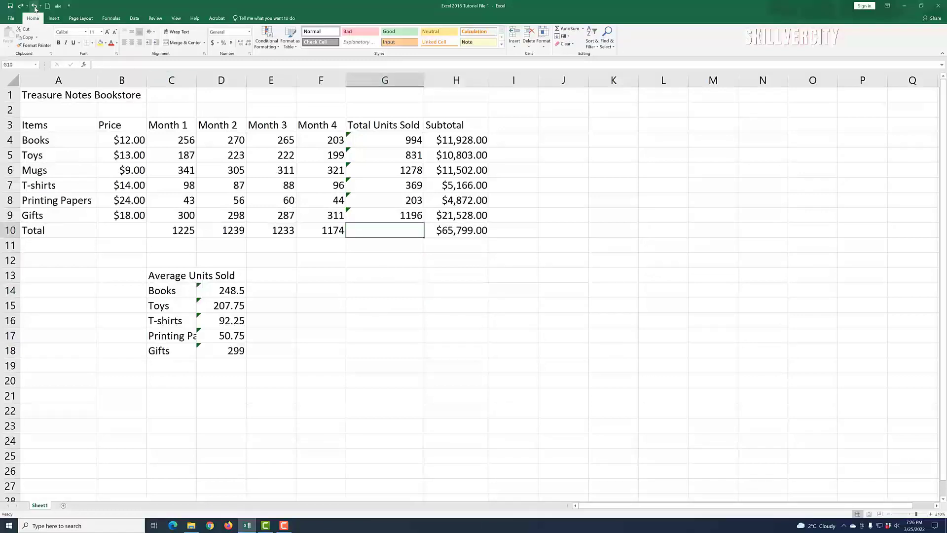
{"action": "left_click", "coordinate": [405, 292]}
{"action": "left_click", "coordinate": [388, 251]}
{"action": "left_click", "coordinate": [388, 229]}
{"action": "type", "text": "="}
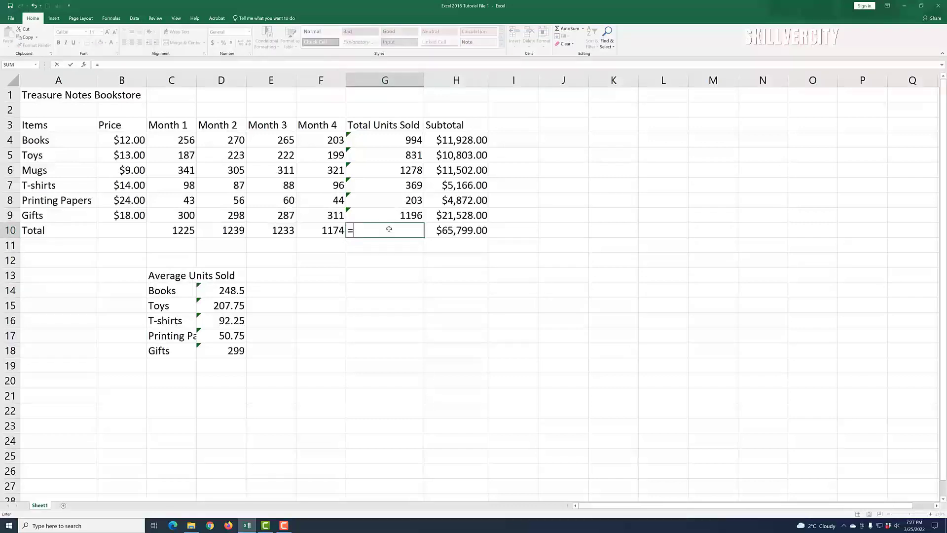
{"action": "type", "text": "sum"}
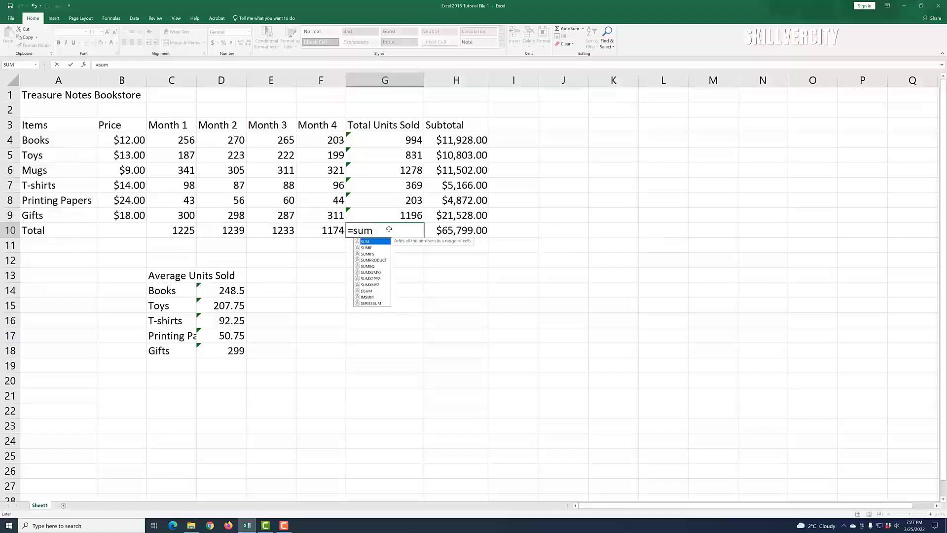
{"action": "double_click", "coordinate": [374, 243]}
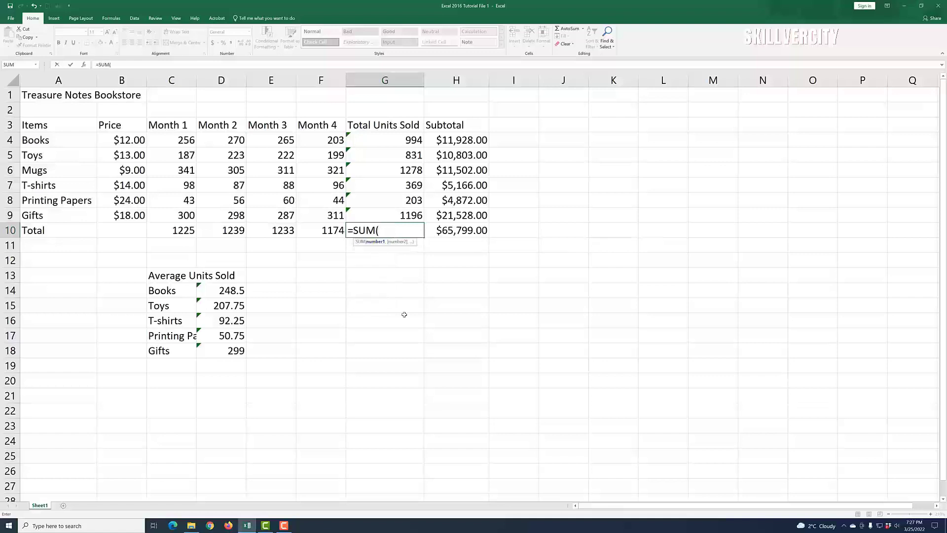
{"action": "left_click_drag", "start_coordinate": [410, 140], "coordinate": [405, 210]}
{"action": "key", "text": "Return"}
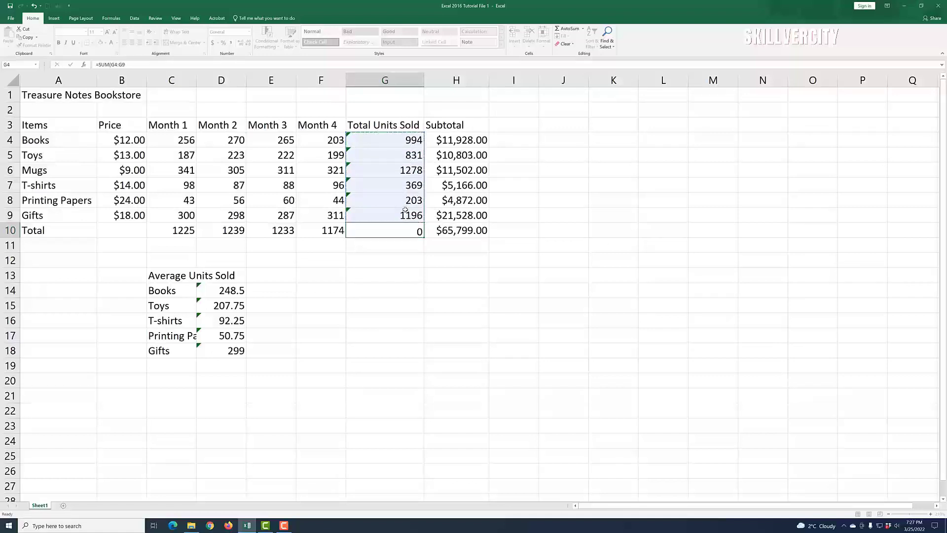
{"action": "left_click", "coordinate": [503, 323]}
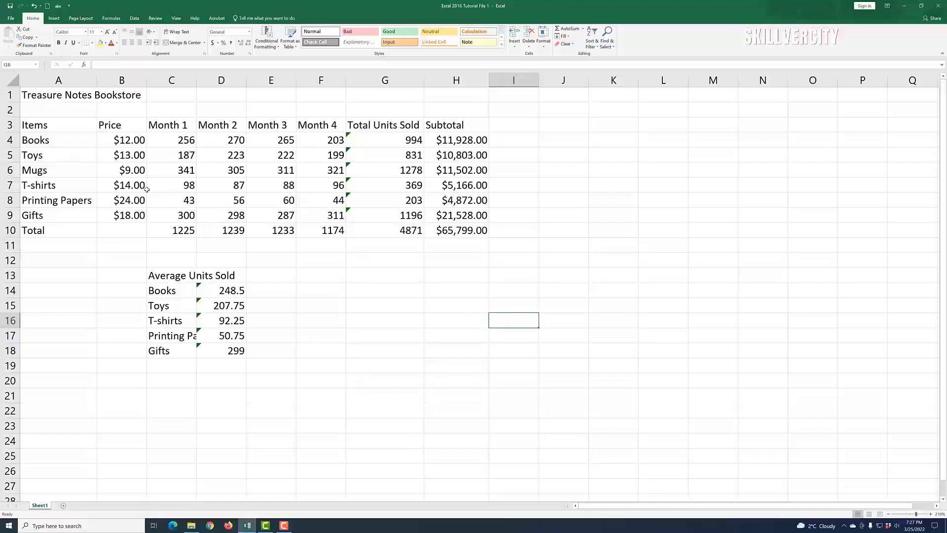
Step: Insert a blank column A before the table via the column menu
{"action": "left_click", "coordinate": [41, 77]}
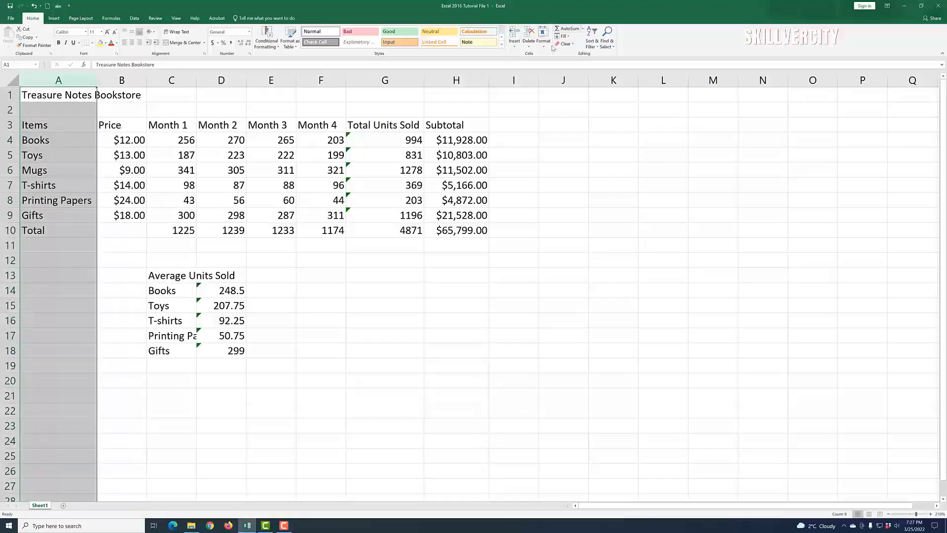
{"action": "right_click", "coordinate": [36, 82]}
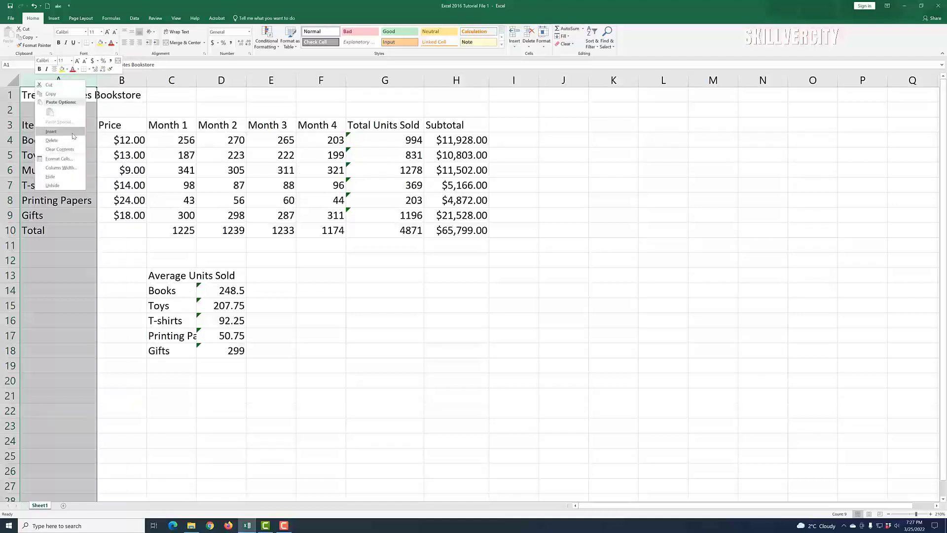
{"action": "left_click", "coordinate": [51, 132]}
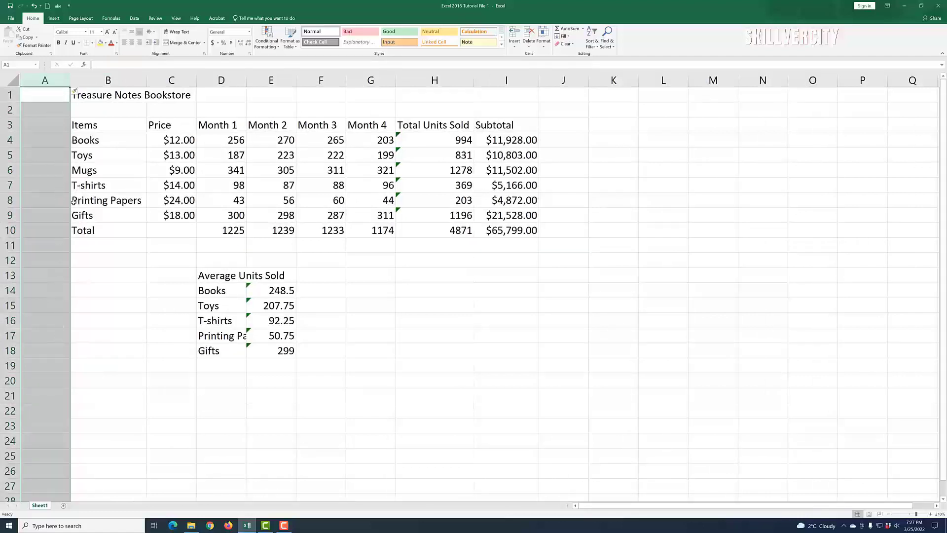
{"action": "left_click", "coordinate": [472, 367]}
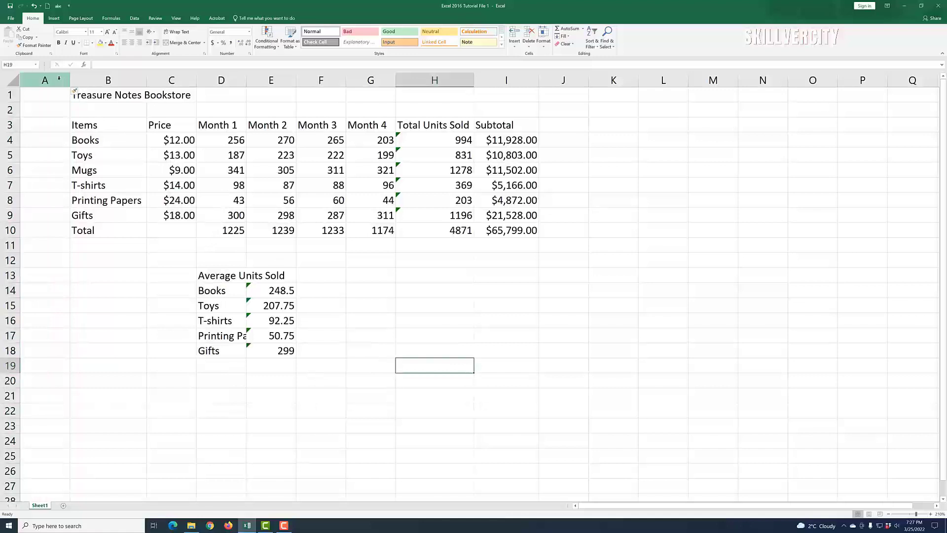
Step: Select columns A:B and insert two blank columns with Insert Sheet Columns
{"action": "left_click_drag", "start_coordinate": [64, 80], "coordinate": [92, 80]}
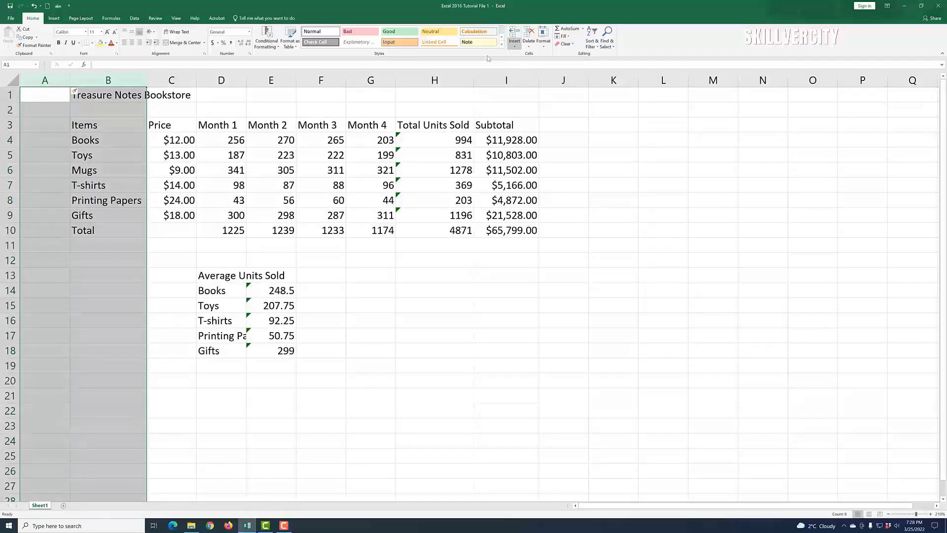
{"action": "left_click", "coordinate": [515, 48]}
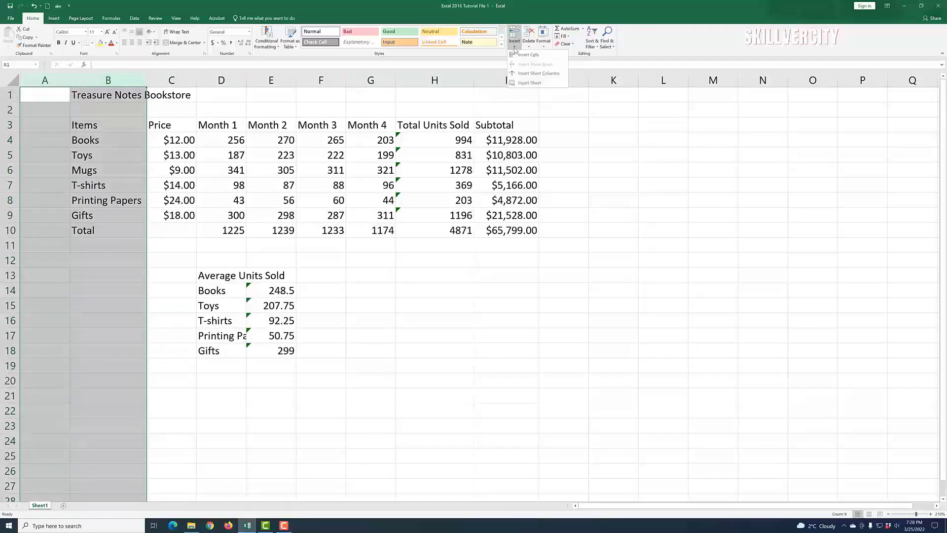
{"action": "left_click", "coordinate": [539, 73]}
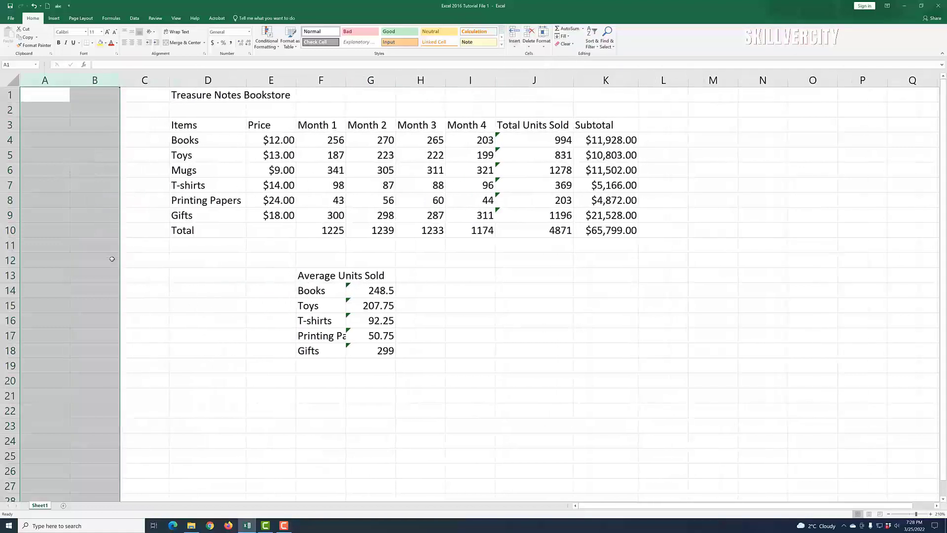
{"action": "left_click", "coordinate": [563, 392]}
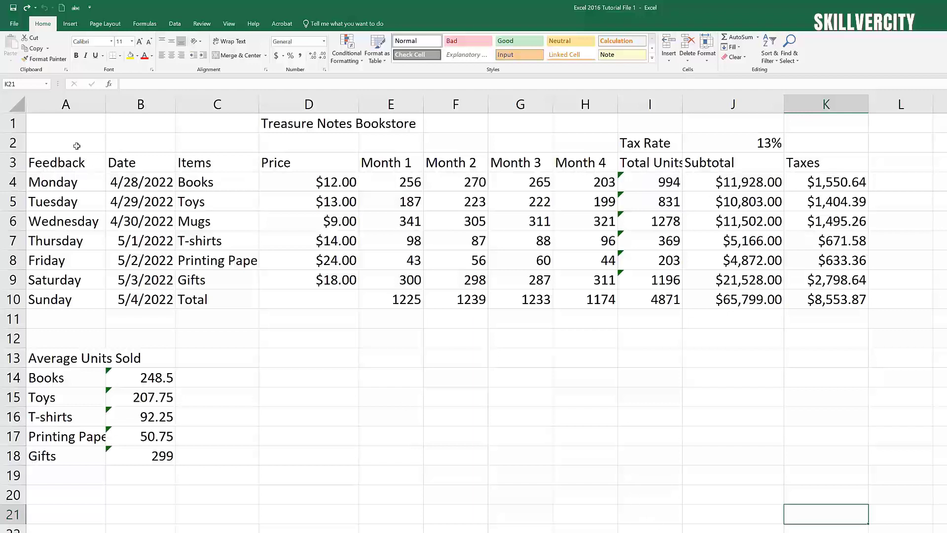
Step: After checking the title cell, select row 1 across A1:K1
{"action": "left_click_drag", "start_coordinate": [71, 126], "coordinate": [148, 126]}
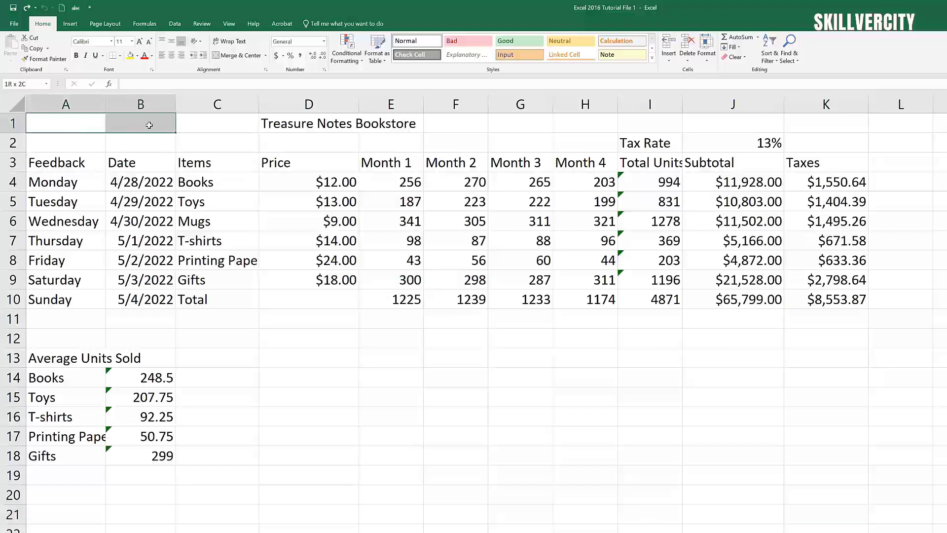
{"action": "left_click", "coordinate": [274, 138]}
{"action": "left_click", "coordinate": [288, 124]}
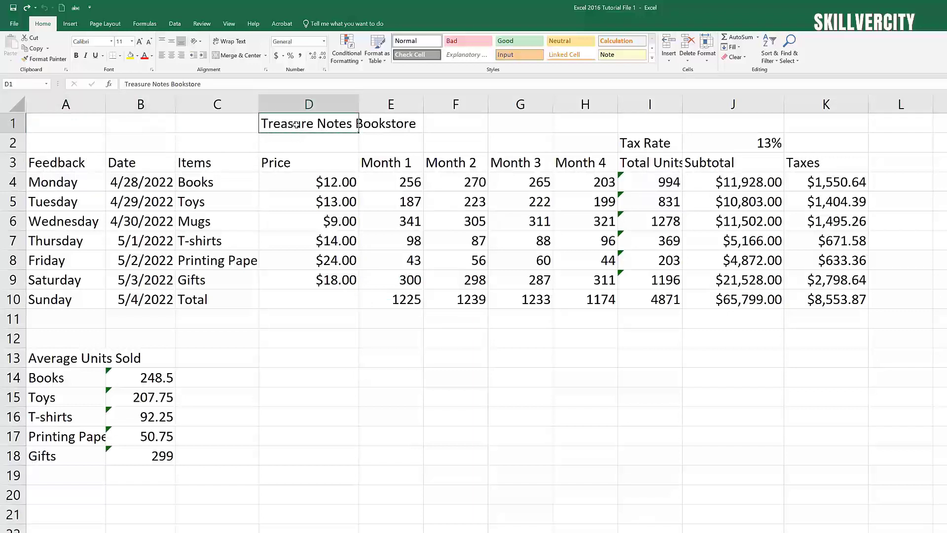
{"action": "left_click", "coordinate": [602, 492]}
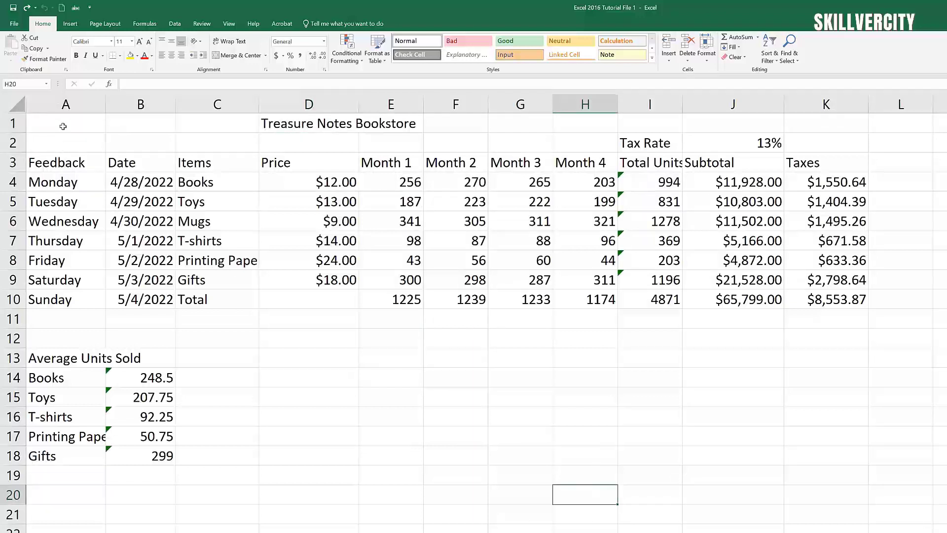
{"action": "left_click_drag", "start_coordinate": [63, 127], "coordinate": [837, 133]}
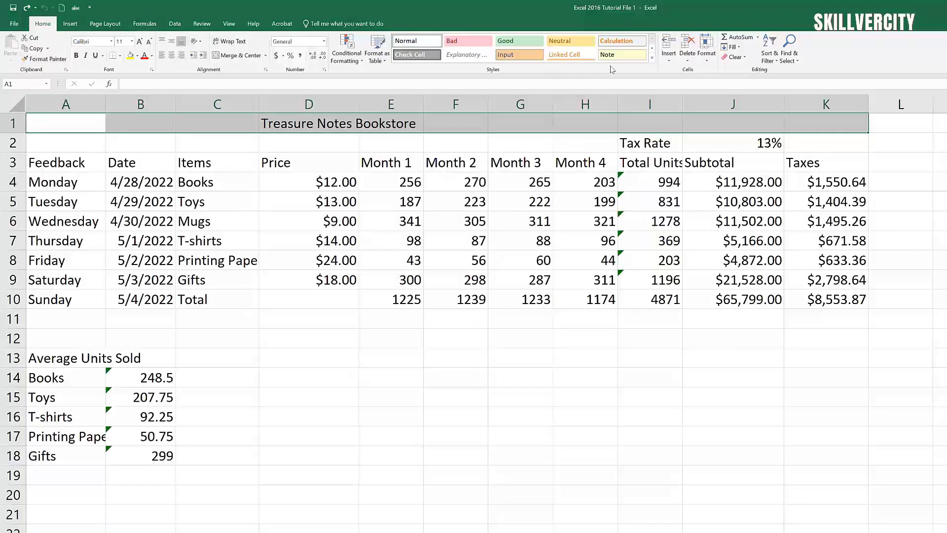
Step: Apply the Title cell style to the bookstore title row
{"action": "left_click", "coordinate": [652, 58]}
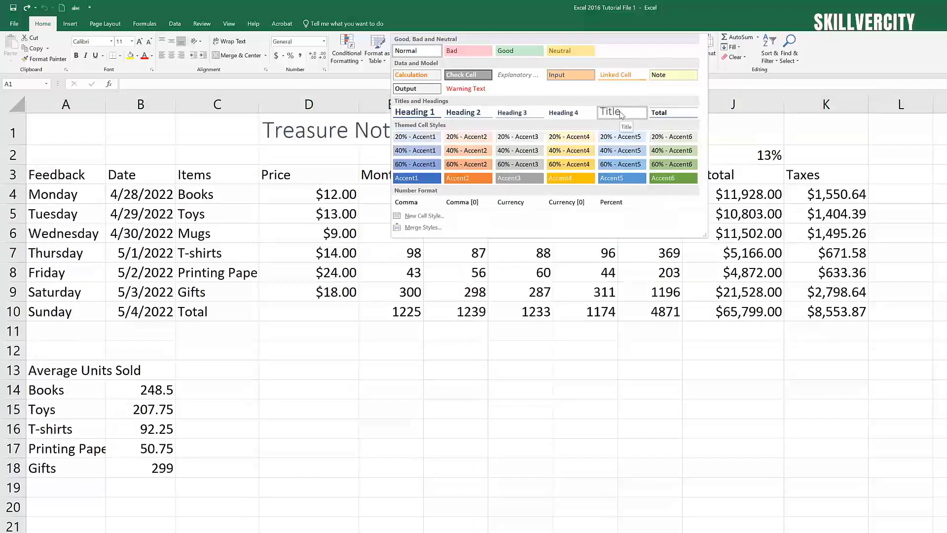
{"action": "left_click", "coordinate": [620, 115]}
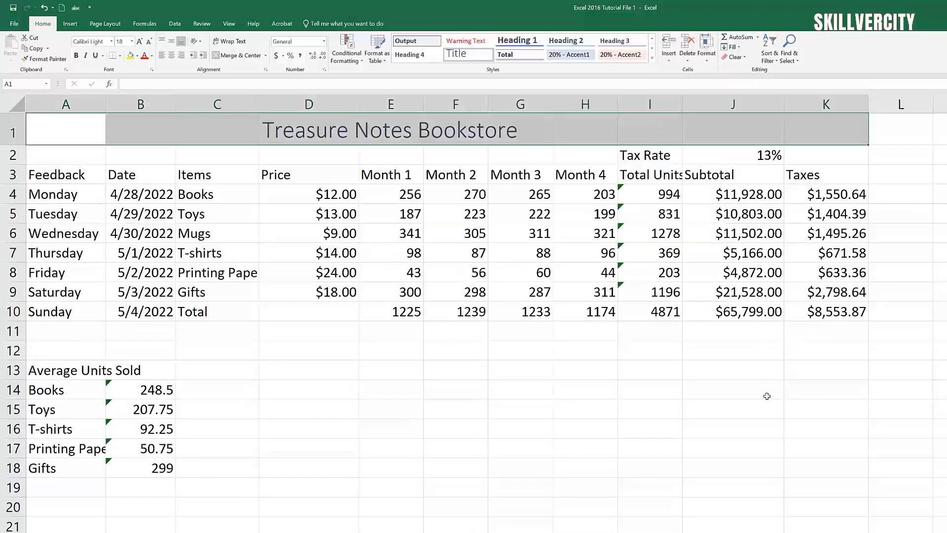
{"action": "left_click", "coordinate": [761, 495]}
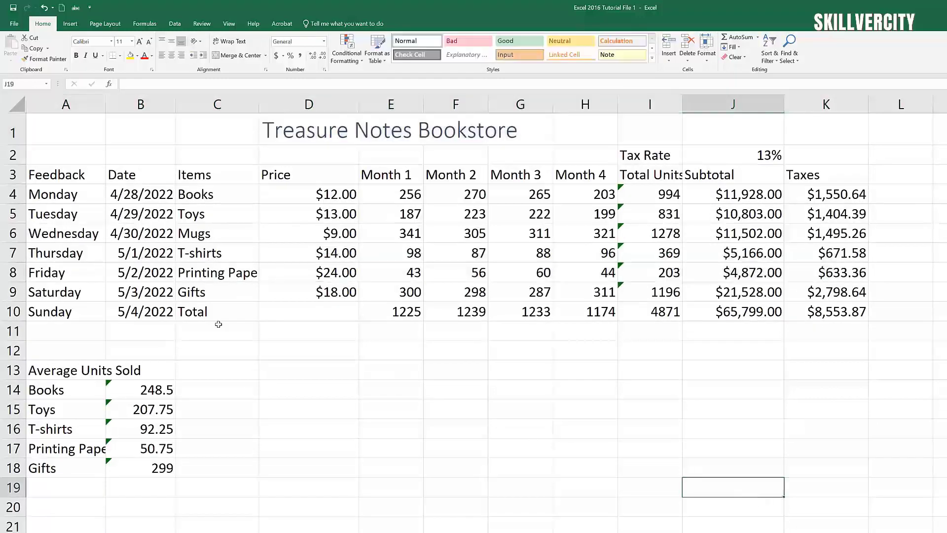
Step: Select the row 3 headers from Feedback through Taxes
{"action": "left_click", "coordinate": [57, 175]}
{"action": "left_click", "coordinate": [262, 249]}
{"action": "left_click_drag", "start_coordinate": [50, 177], "coordinate": [841, 182]}
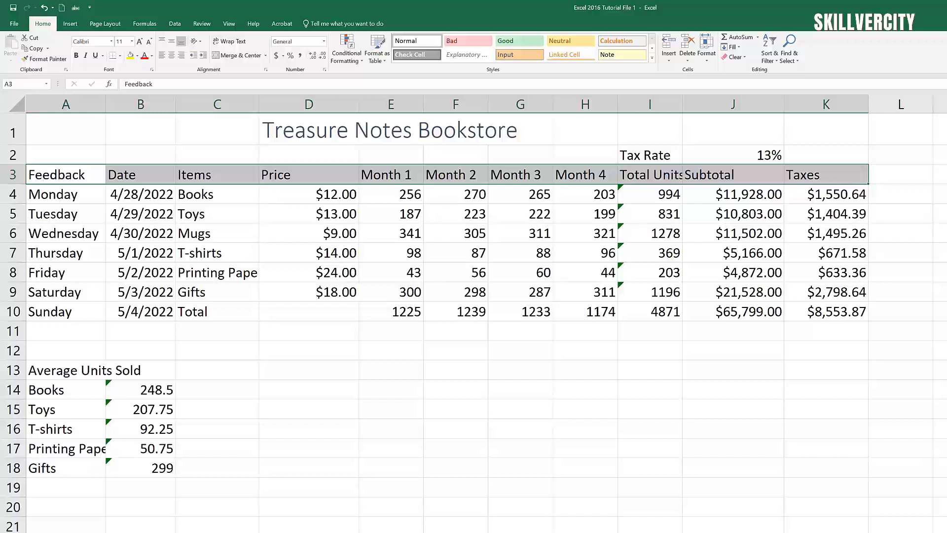
Step: Apply the Heading 3 cell style to the A3:K3 header row, Feedback through Taxes
{"action": "left_click", "coordinate": [651, 57]}
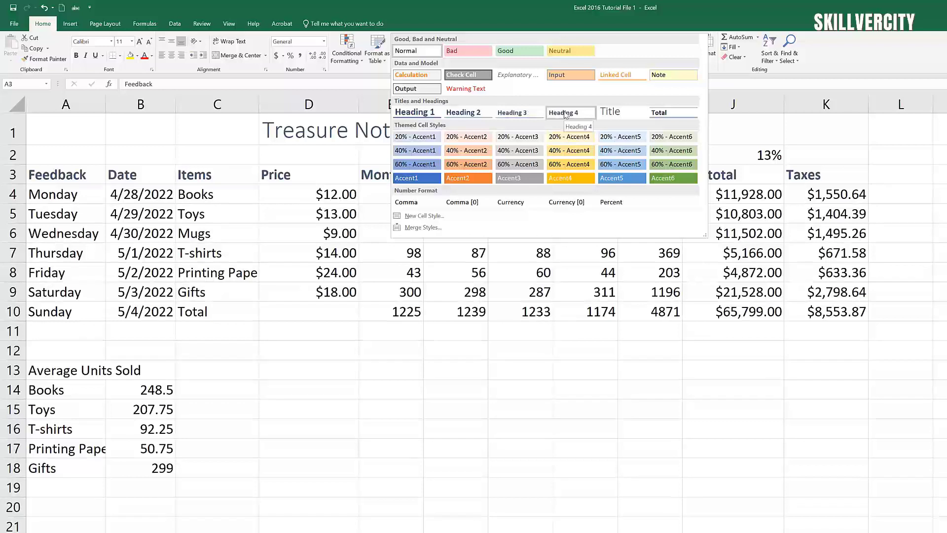
{"action": "left_click", "coordinate": [526, 117]}
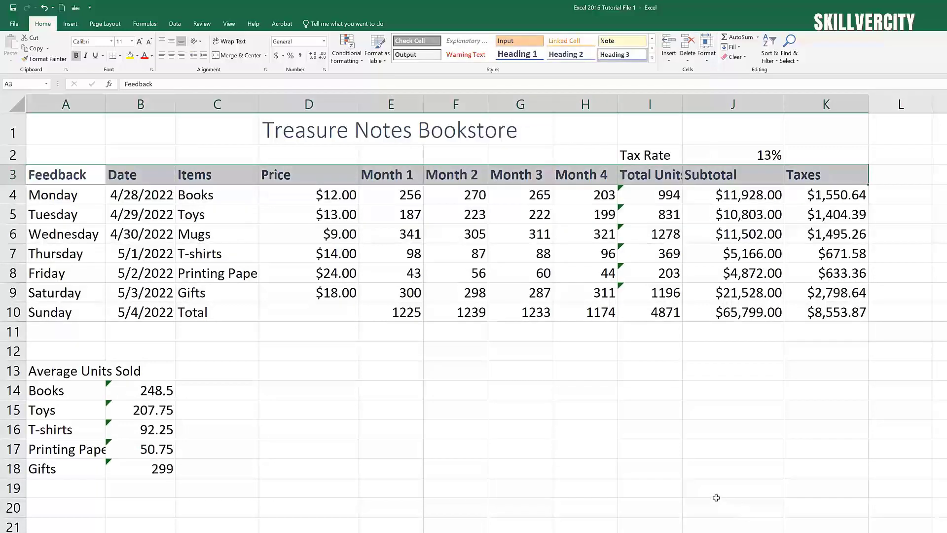
{"action": "left_click", "coordinate": [477, 422]}
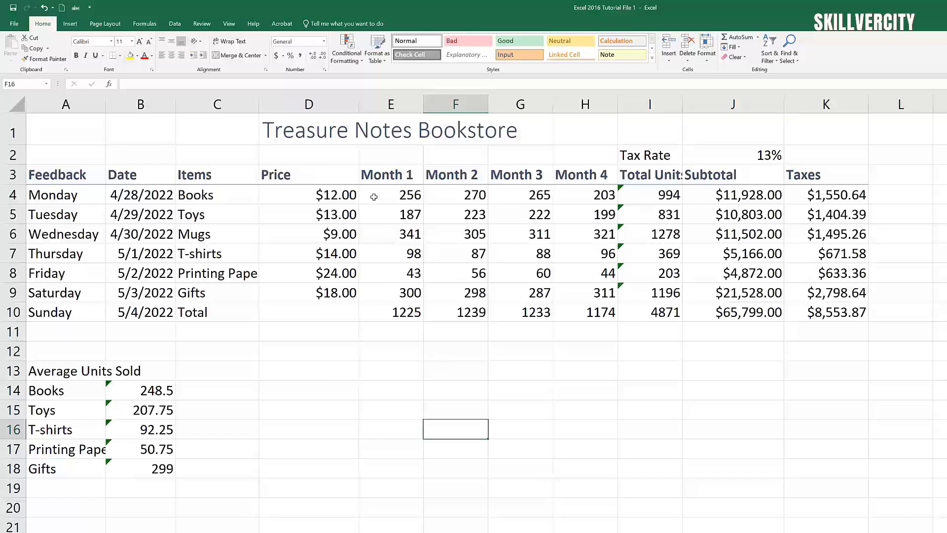
Step: Give the monthly units figures in E4:H9 the Input cell style
{"action": "left_click_drag", "start_coordinate": [374, 197], "coordinate": [576, 287]}
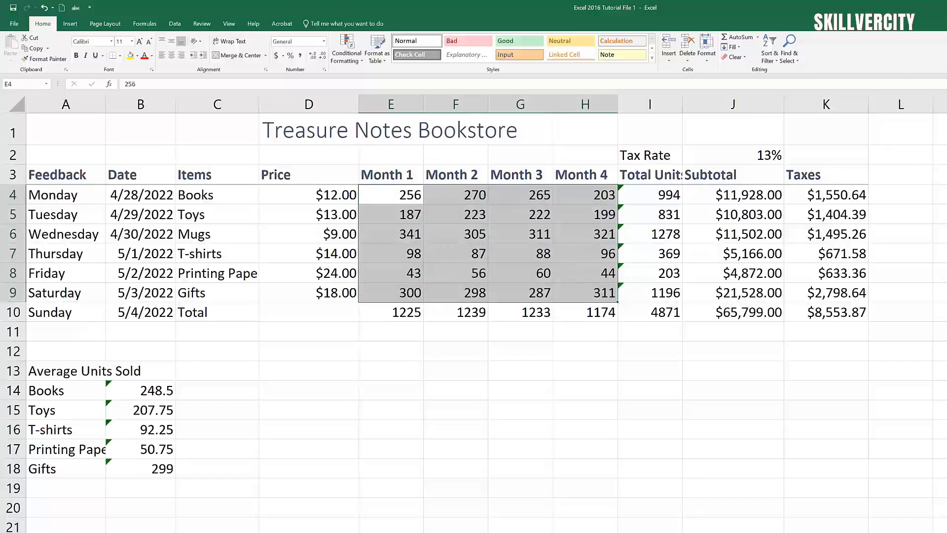
{"action": "left_click", "coordinate": [652, 59]}
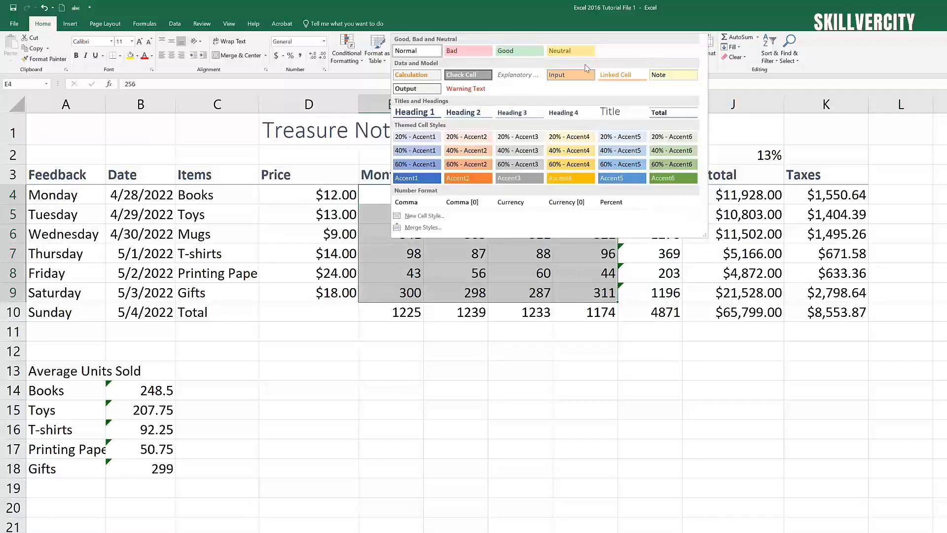
{"action": "left_click", "coordinate": [568, 74]}
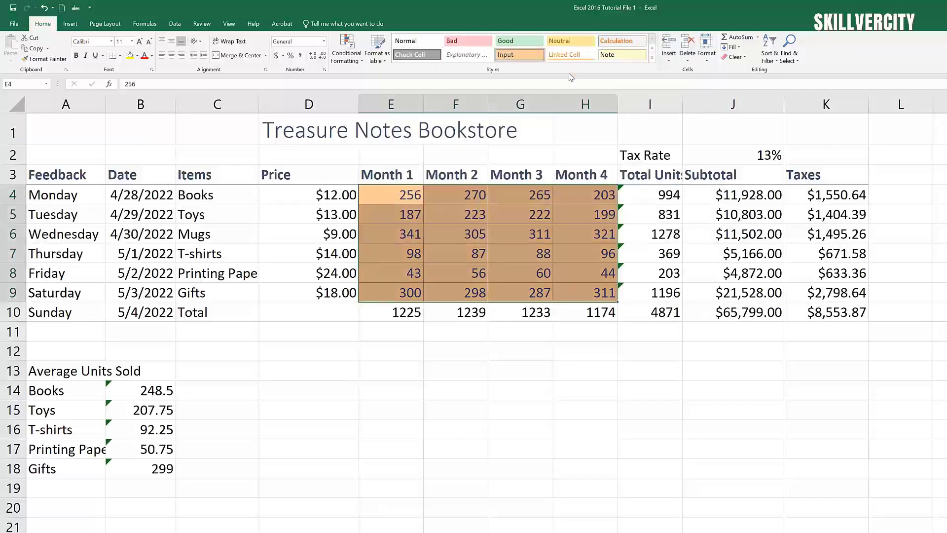
{"action": "left_click", "coordinate": [668, 467]}
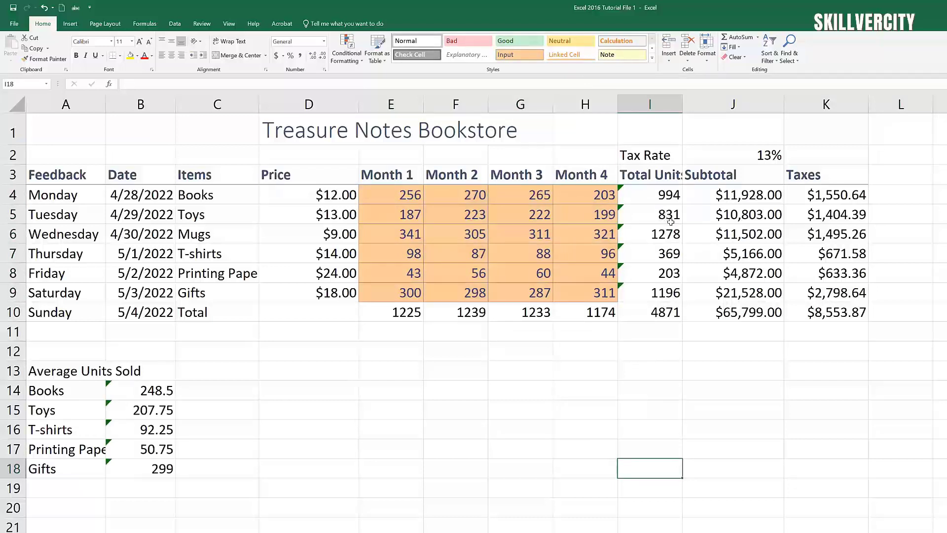
Step: Give the Total Units, Subtotal and Taxes figures in I4:K9 the Output cell style
{"action": "left_click_drag", "start_coordinate": [656, 199], "coordinate": [812, 290]}
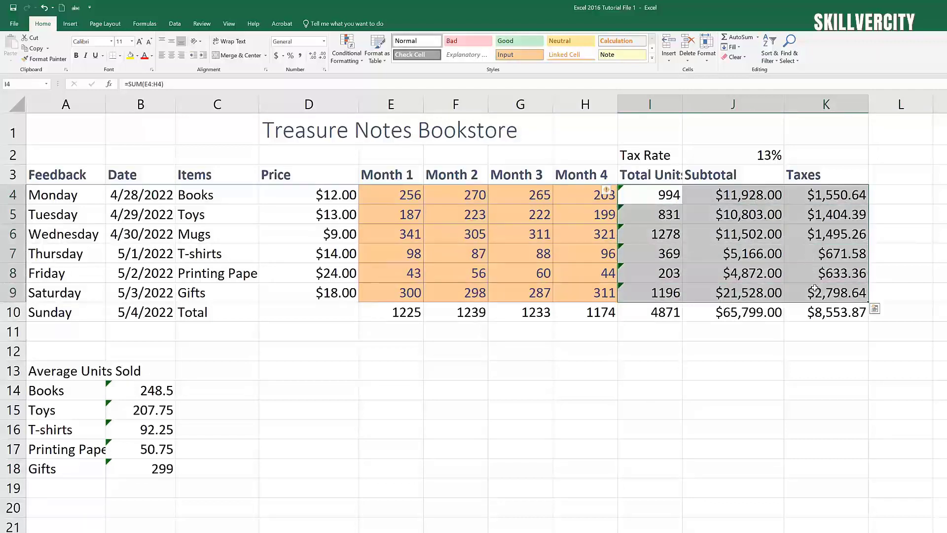
{"action": "left_click", "coordinate": [651, 58]}
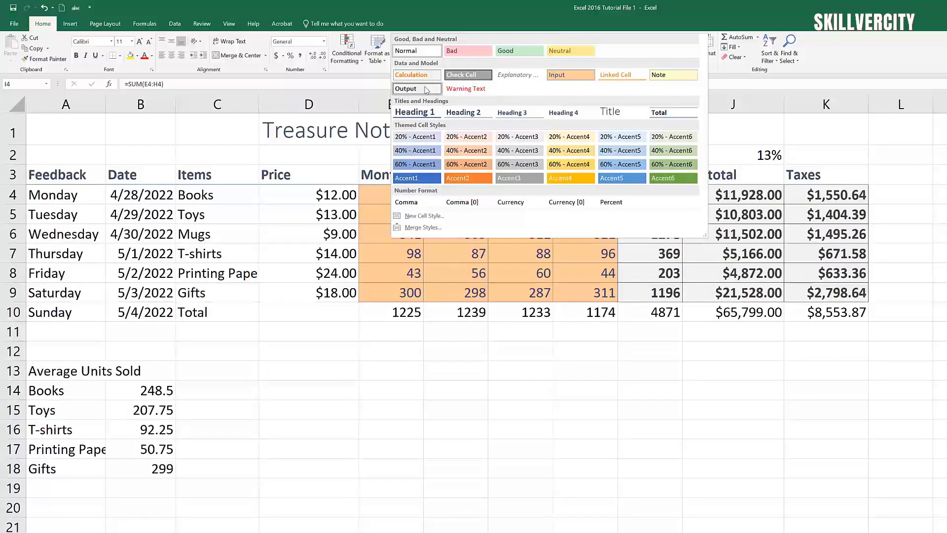
{"action": "left_click", "coordinate": [426, 89]}
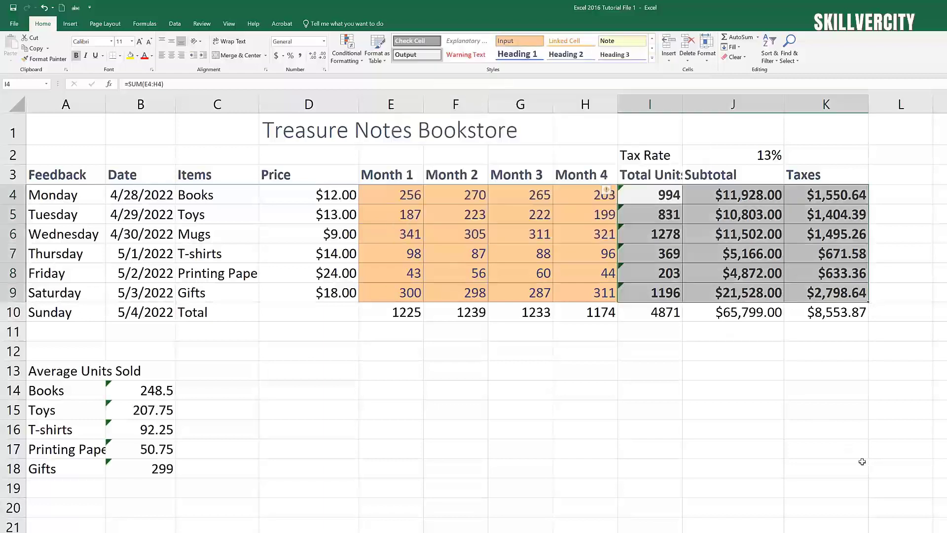
{"action": "left_click", "coordinate": [845, 456]}
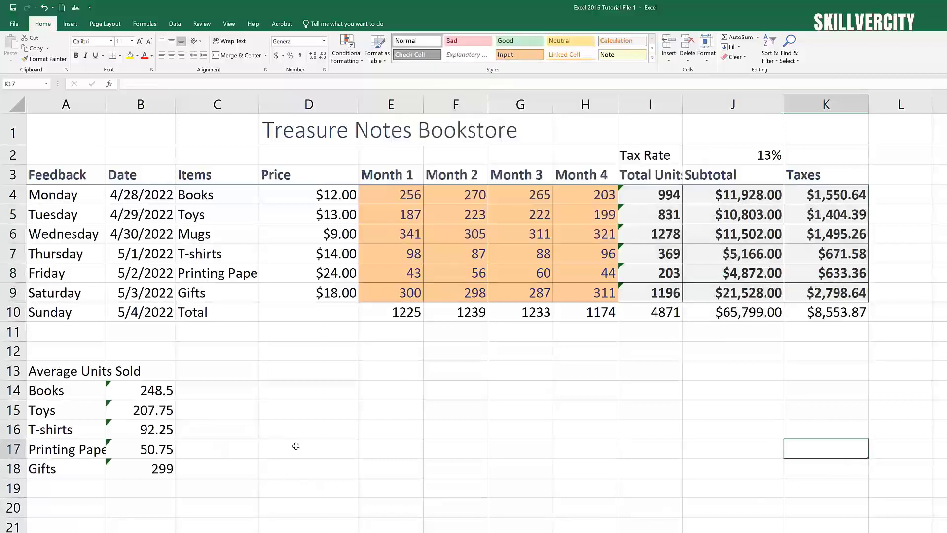
Step: Apply the Total cell style to row 10, C10:K10
{"action": "left_click_drag", "start_coordinate": [228, 315], "coordinate": [809, 314]}
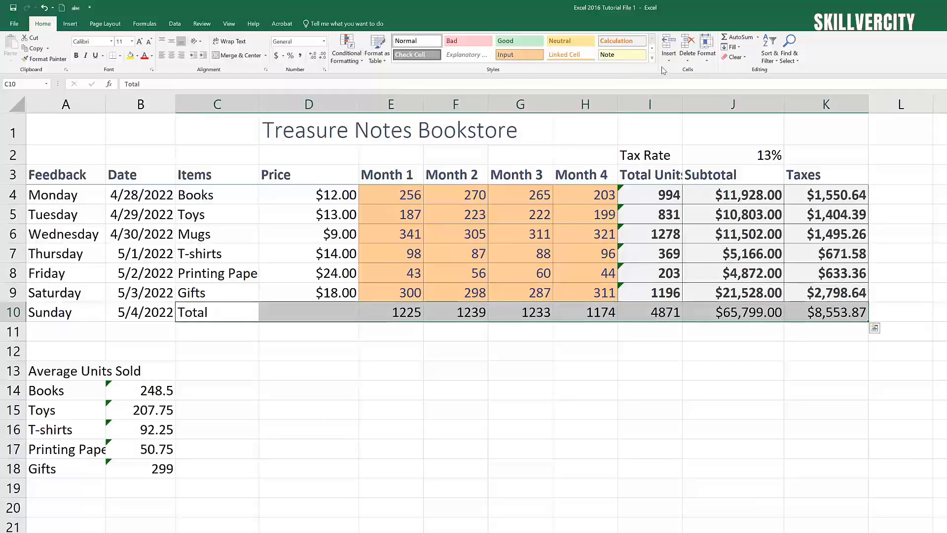
{"action": "left_click", "coordinate": [652, 57]}
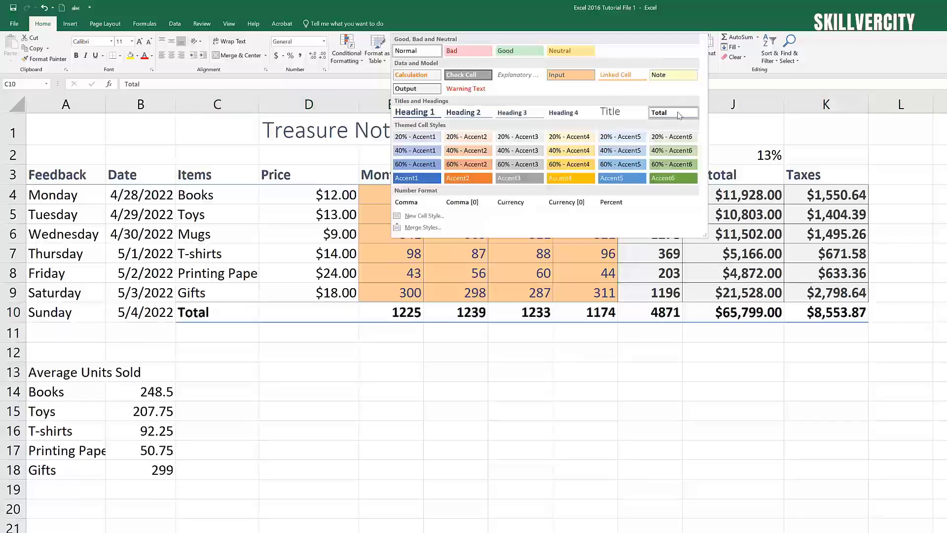
{"action": "left_click", "coordinate": [680, 114]}
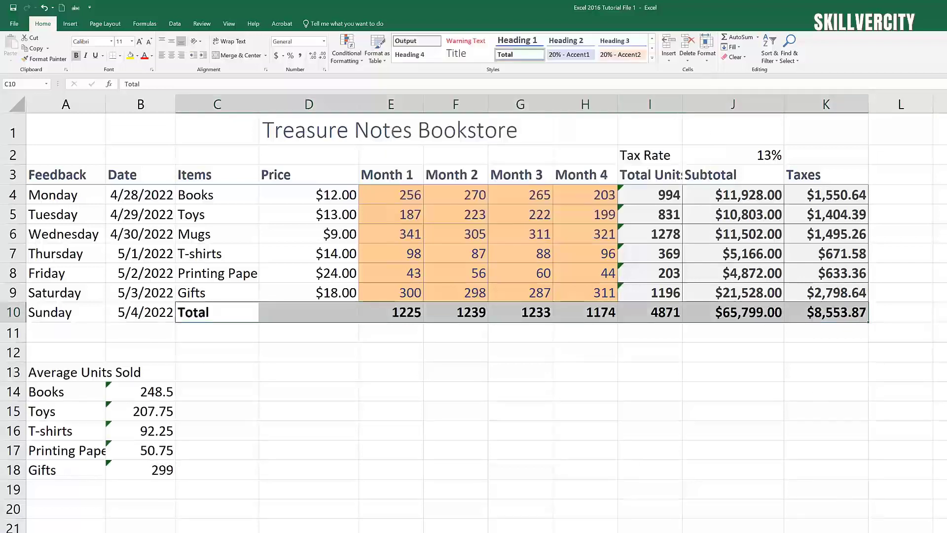
{"action": "left_click", "coordinate": [517, 524]}
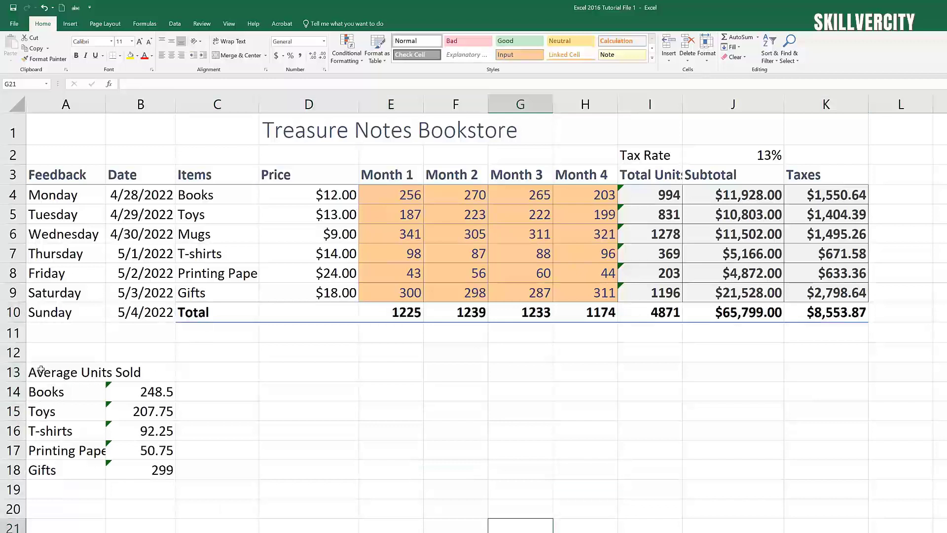
Step: Style the Average Units Sold label in A13:B13 as Heading 4
{"action": "left_click_drag", "start_coordinate": [40, 372], "coordinate": [156, 373]}
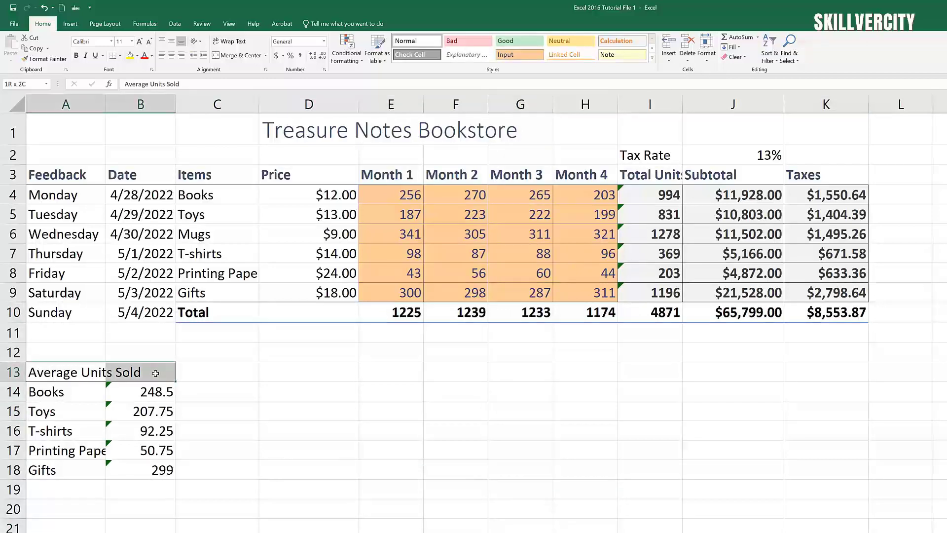
{"action": "left_click", "coordinate": [276, 532]}
{"action": "left_click", "coordinate": [51, 376]}
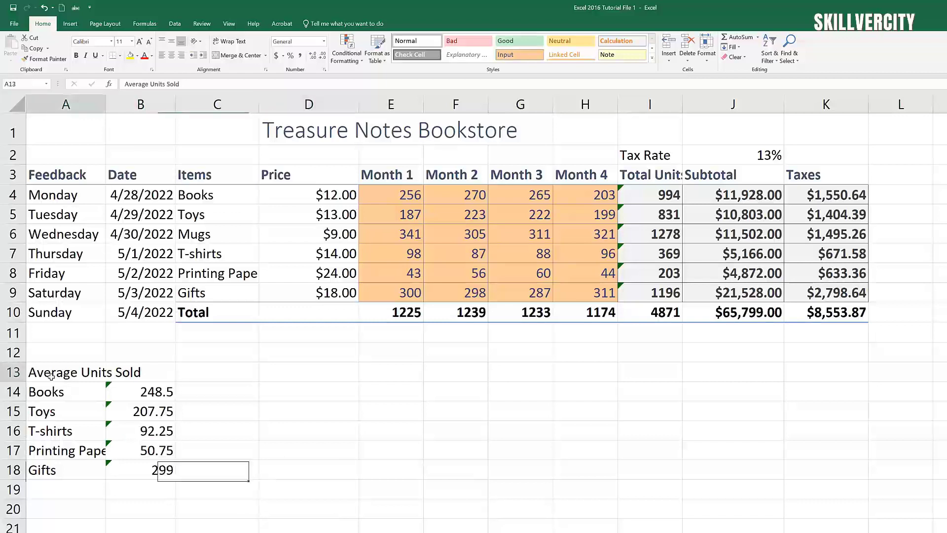
{"action": "left_click_drag", "start_coordinate": [51, 377], "coordinate": [150, 373]}
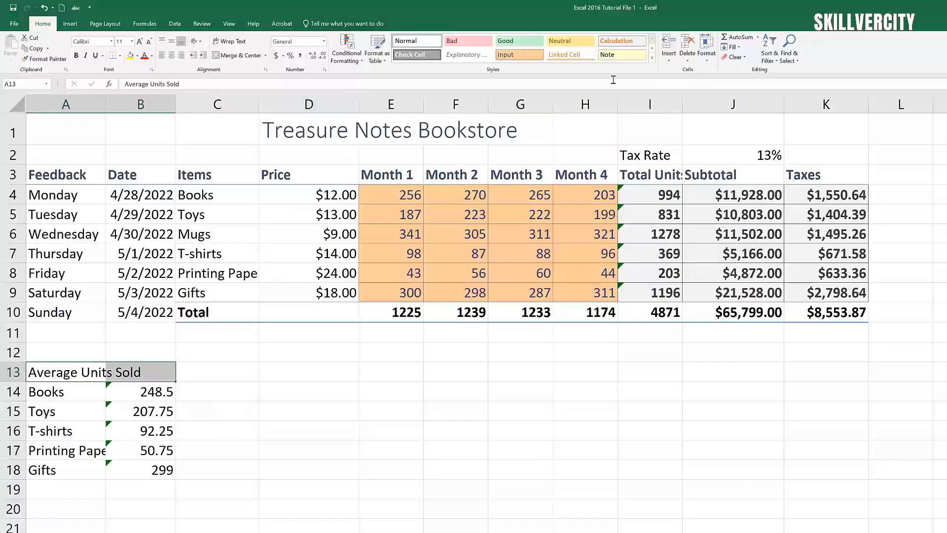
{"action": "left_click", "coordinate": [651, 58]}
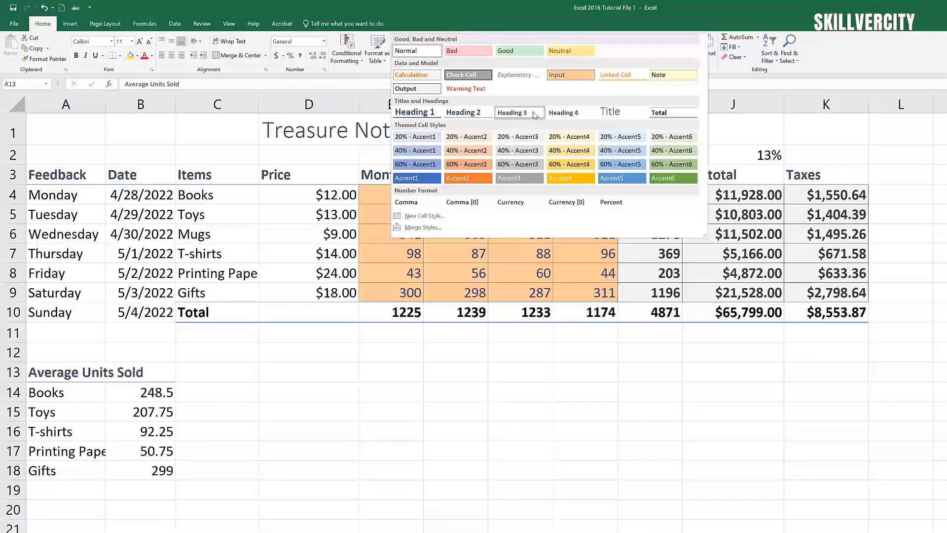
{"action": "left_click", "coordinate": [571, 113]}
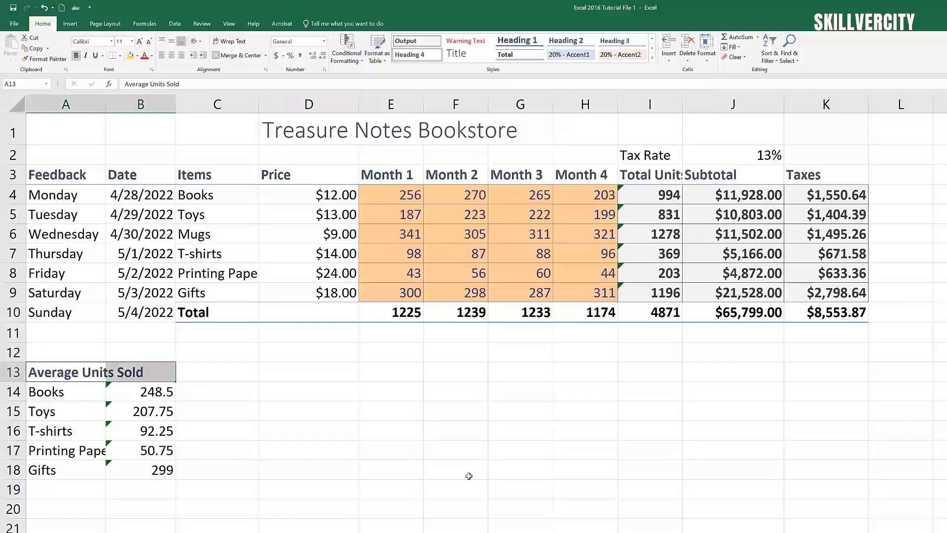
{"action": "left_click", "coordinate": [449, 513]}
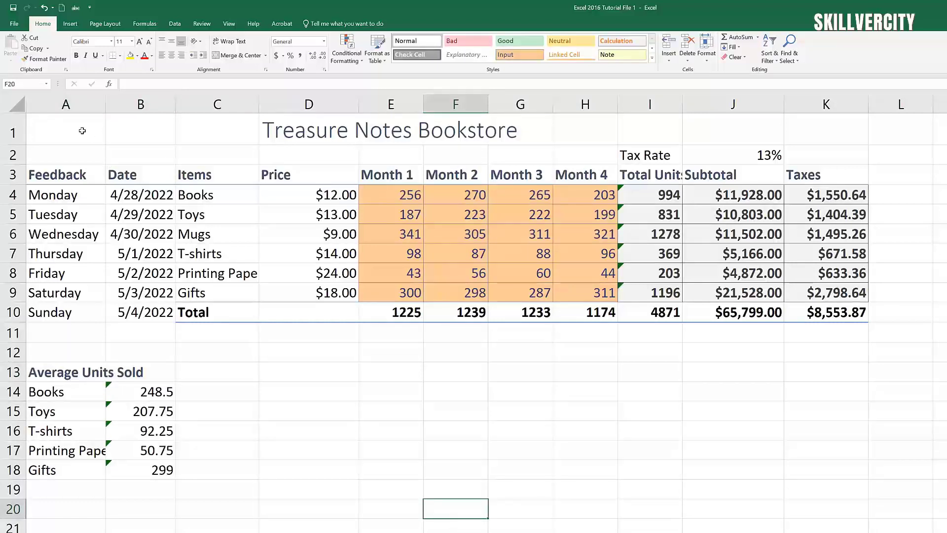
Step: Merge and centre the Treasure Notes Bookstore title across A1:K1
{"action": "left_click_drag", "start_coordinate": [82, 131], "coordinate": [804, 131]}
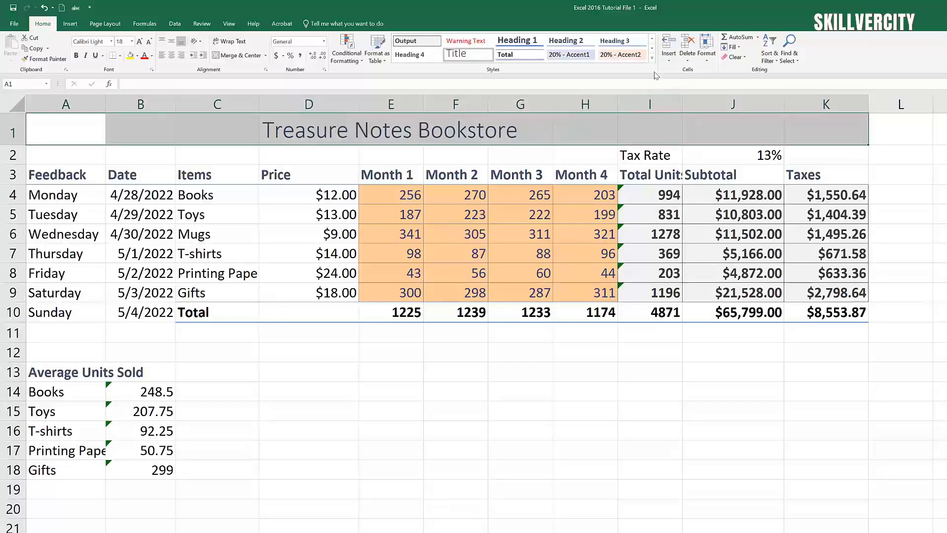
{"action": "left_click", "coordinate": [244, 59]}
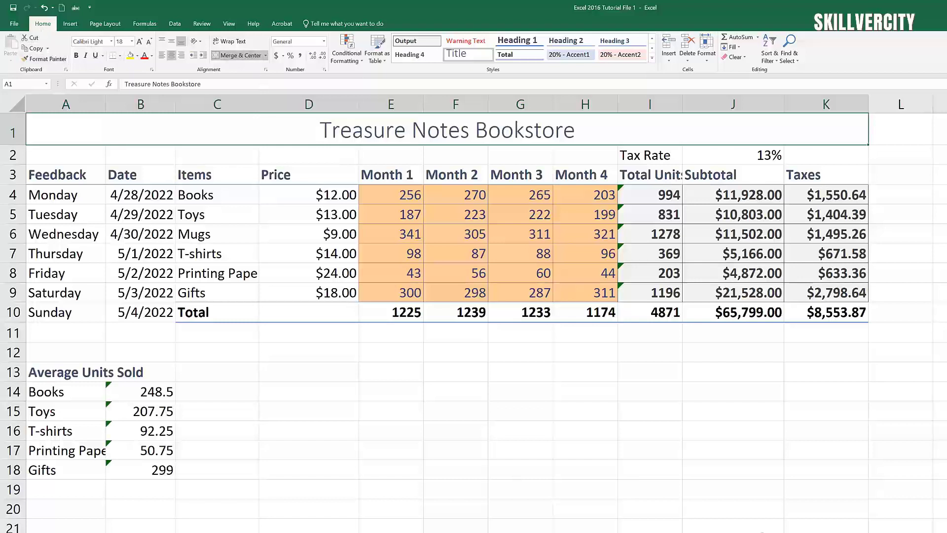
{"action": "left_click", "coordinate": [759, 521]}
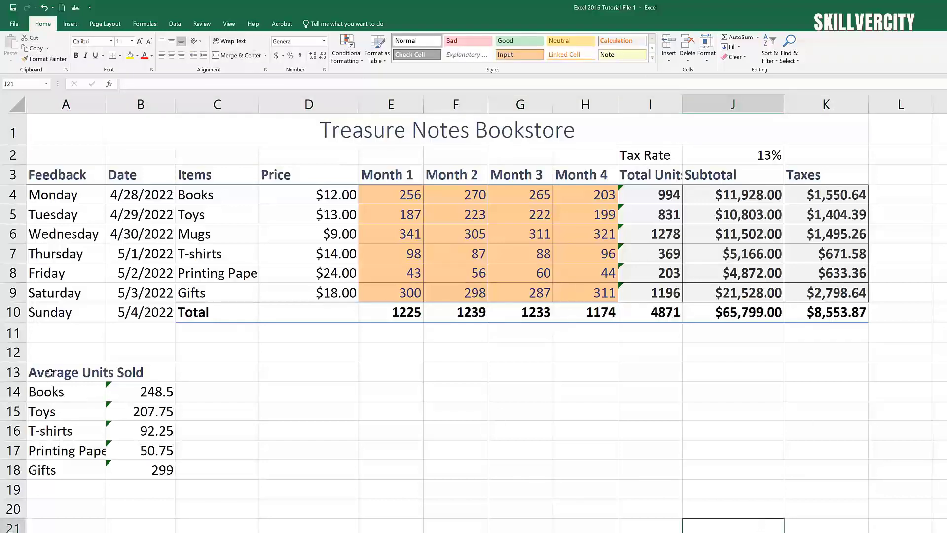
Step: Merge and centre the Average Units Sold label across A13:B13
{"action": "left_click_drag", "start_coordinate": [50, 373], "coordinate": [123, 374]}
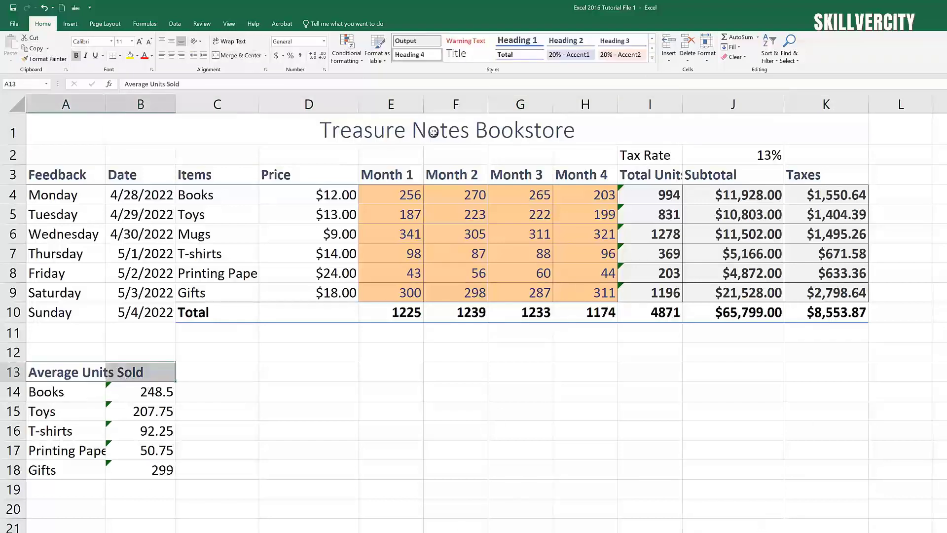
{"action": "left_click", "coordinate": [242, 57]}
{"action": "left_click", "coordinate": [377, 532]}
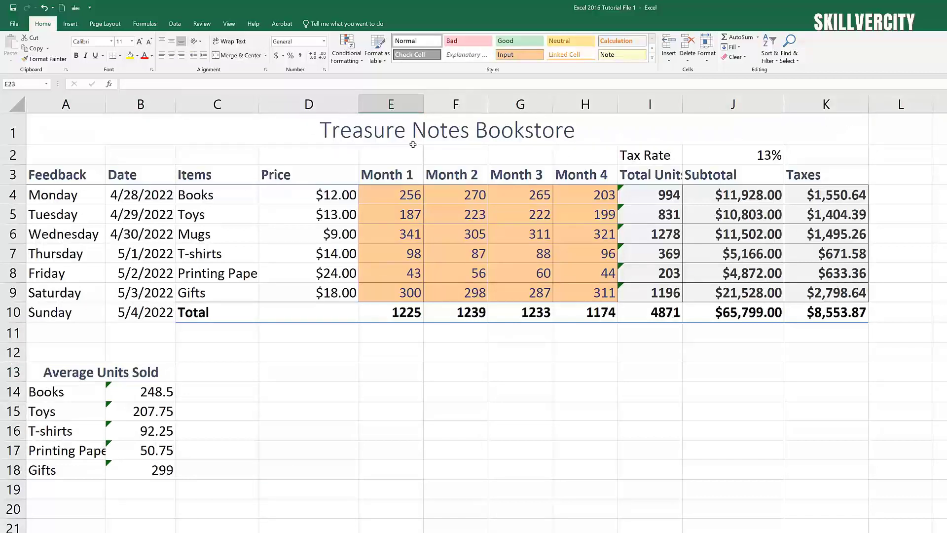
Step: Shade the prices in D4:D9 light blue with the 20% - Accent5 style
{"action": "left_click", "coordinate": [447, 502]}
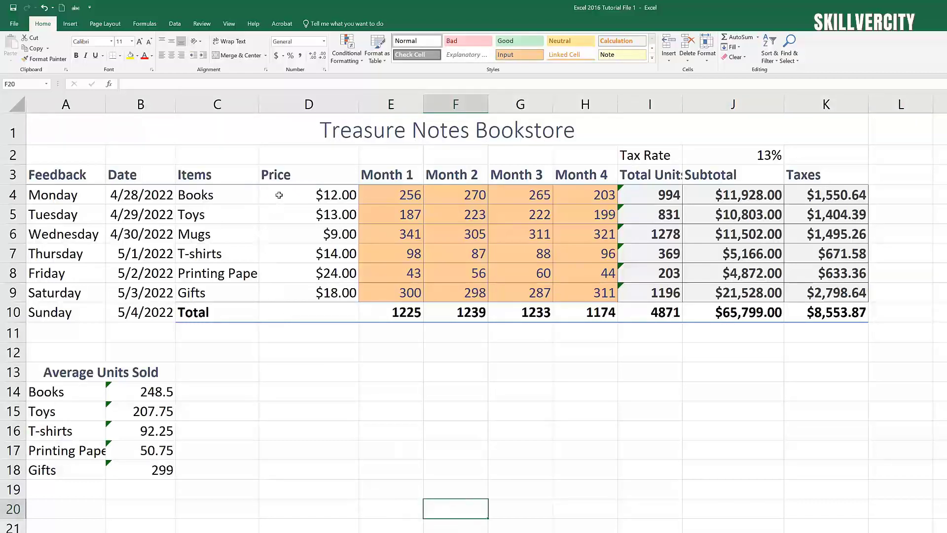
{"action": "left_click_drag", "start_coordinate": [279, 195], "coordinate": [290, 291]}
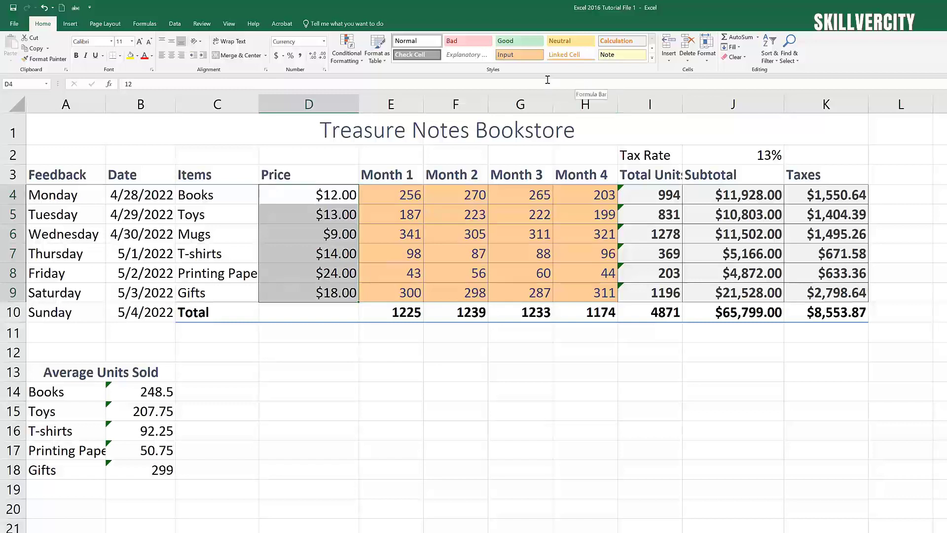
{"action": "left_click", "coordinate": [652, 58]}
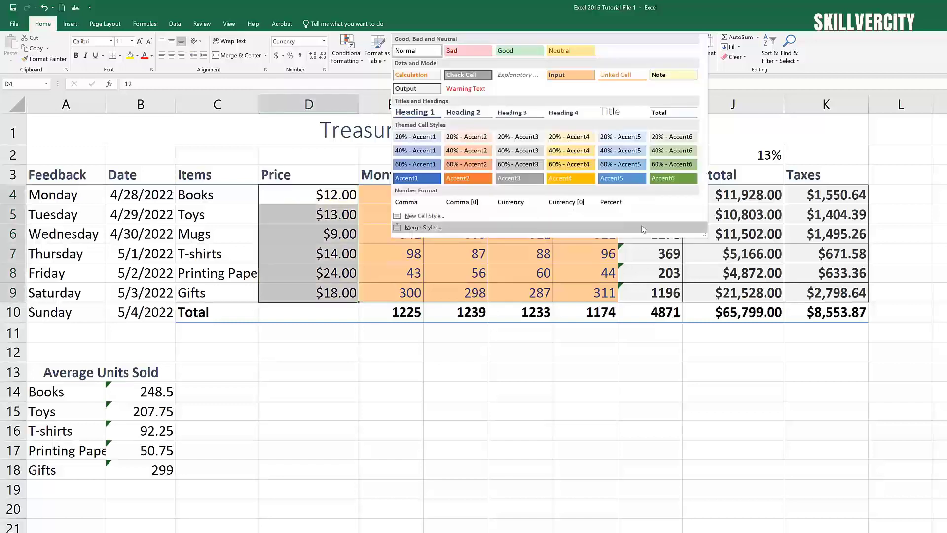
{"action": "left_click", "coordinate": [631, 139]}
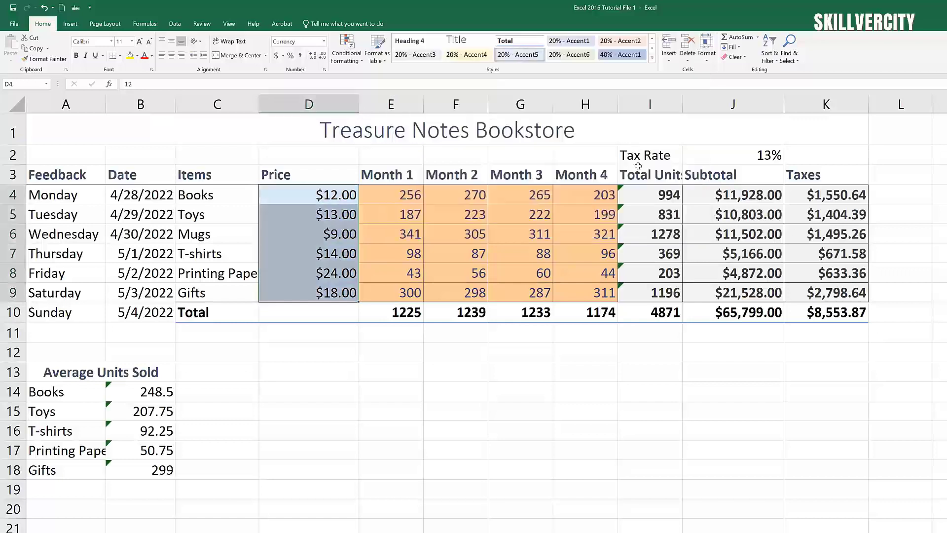
{"action": "left_click", "coordinate": [396, 500]}
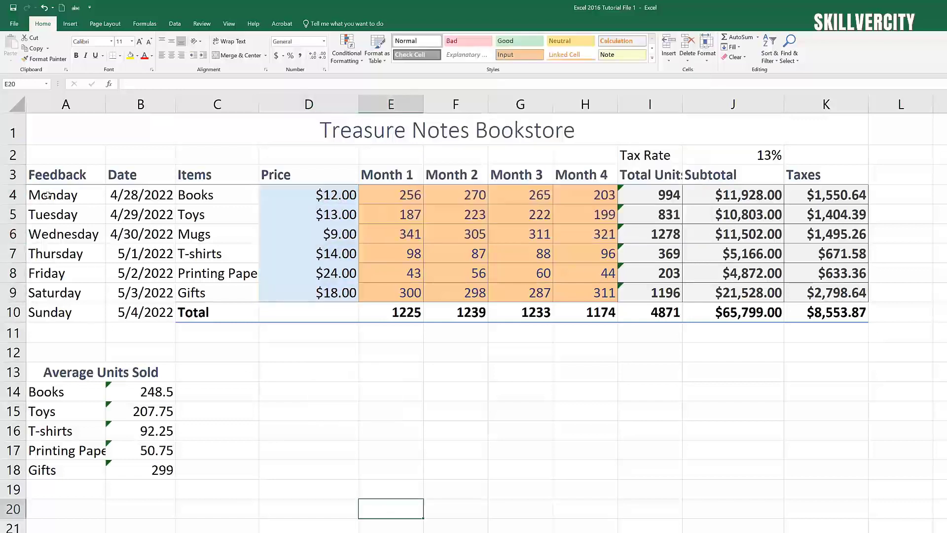
Step: Shade the weekday names in A4:A10 light green with the 20% - Accent6 style
{"action": "left_click_drag", "start_coordinate": [47, 195], "coordinate": [55, 311]}
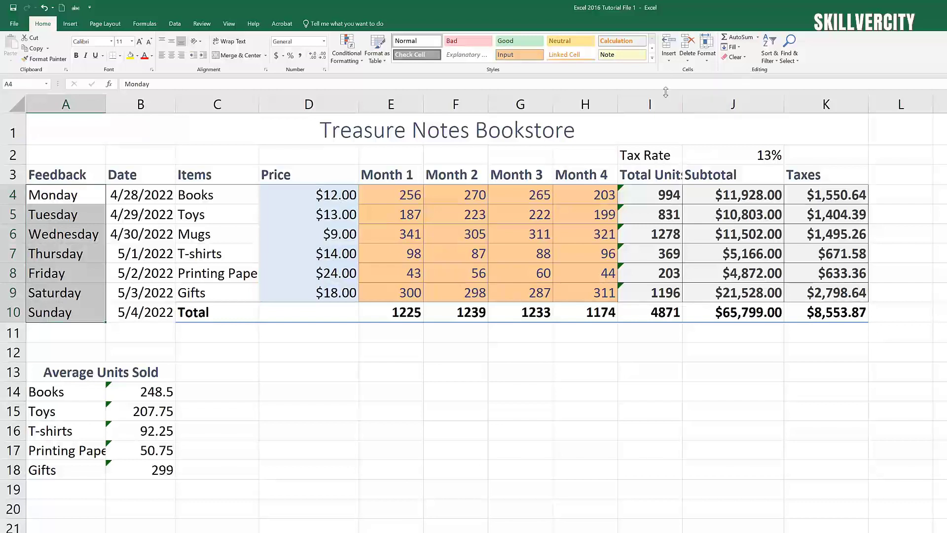
{"action": "left_click", "coordinate": [652, 58]}
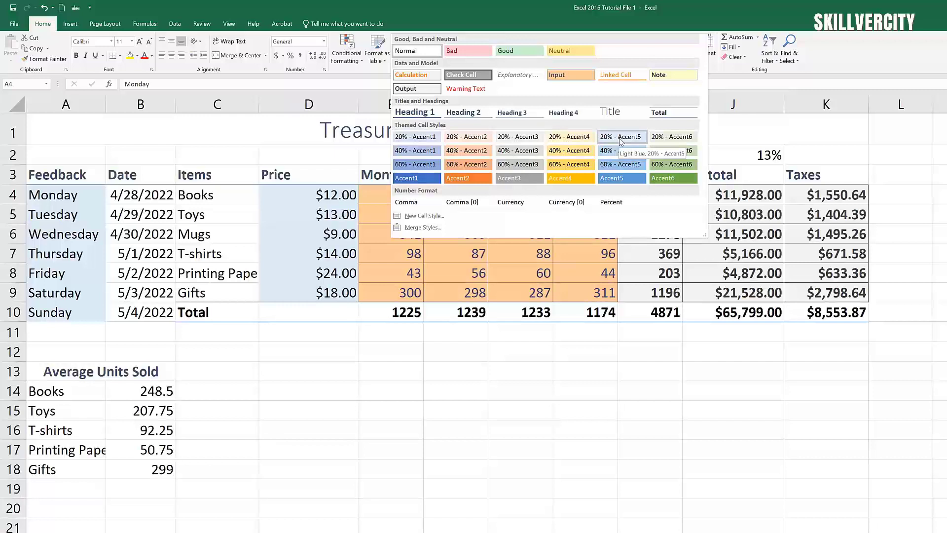
{"action": "left_click", "coordinate": [670, 141]}
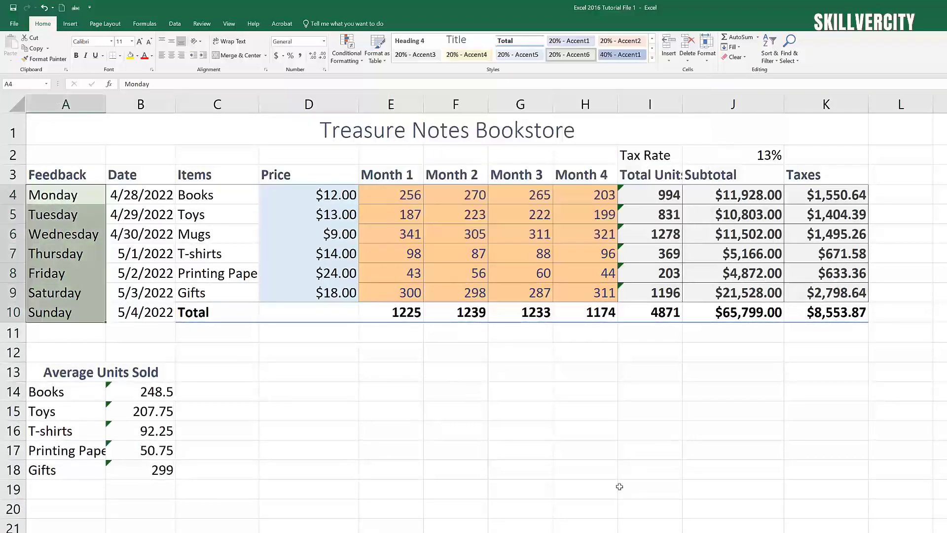
{"action": "left_click", "coordinate": [594, 496]}
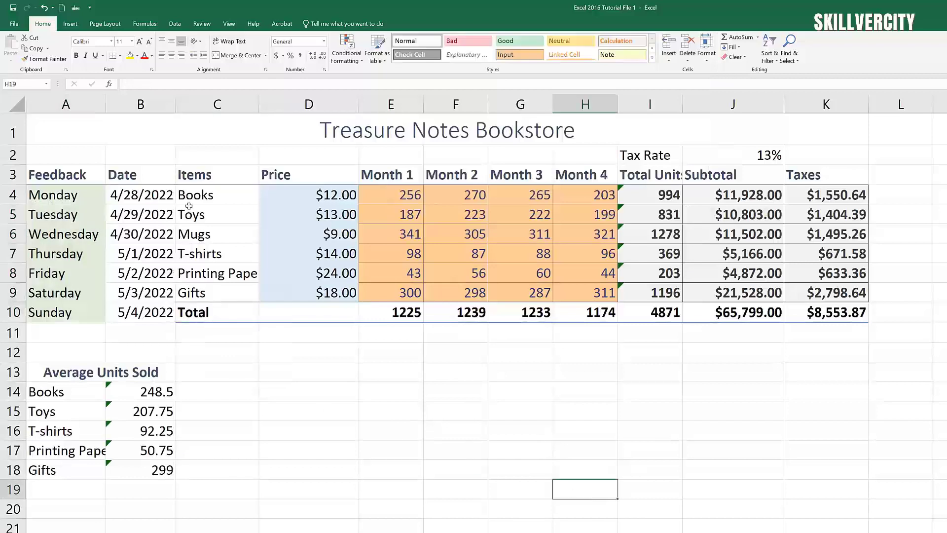
Step: Shade the item names in C4:C9 light orange with the 20% - Accent2 style
{"action": "left_click_drag", "start_coordinate": [189, 206], "coordinate": [209, 294]}
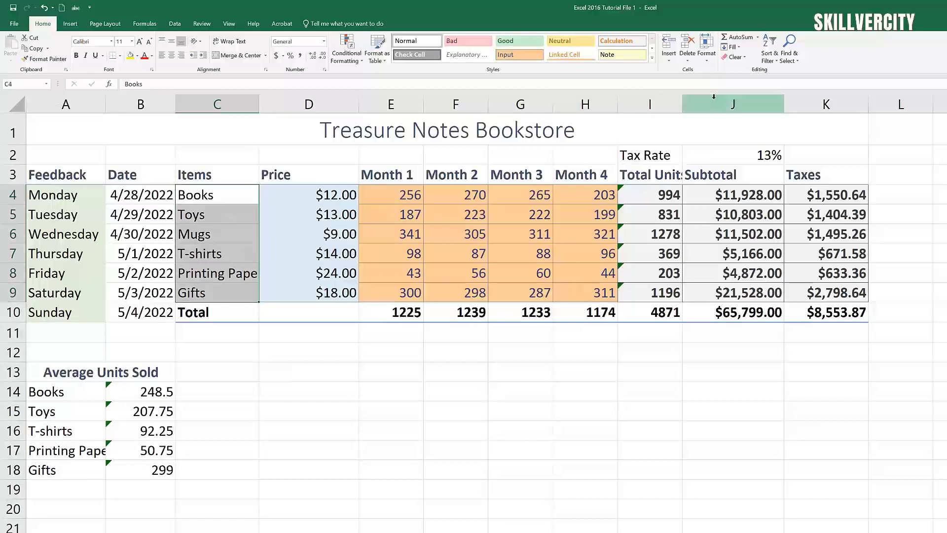
{"action": "left_click", "coordinate": [651, 58]}
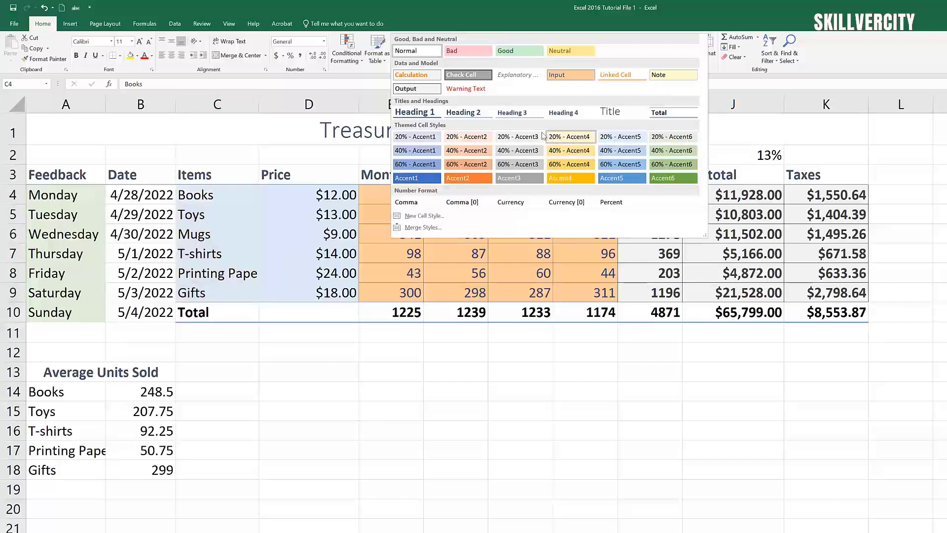
{"action": "left_click", "coordinate": [472, 138]}
{"action": "left_click", "coordinate": [674, 450]}
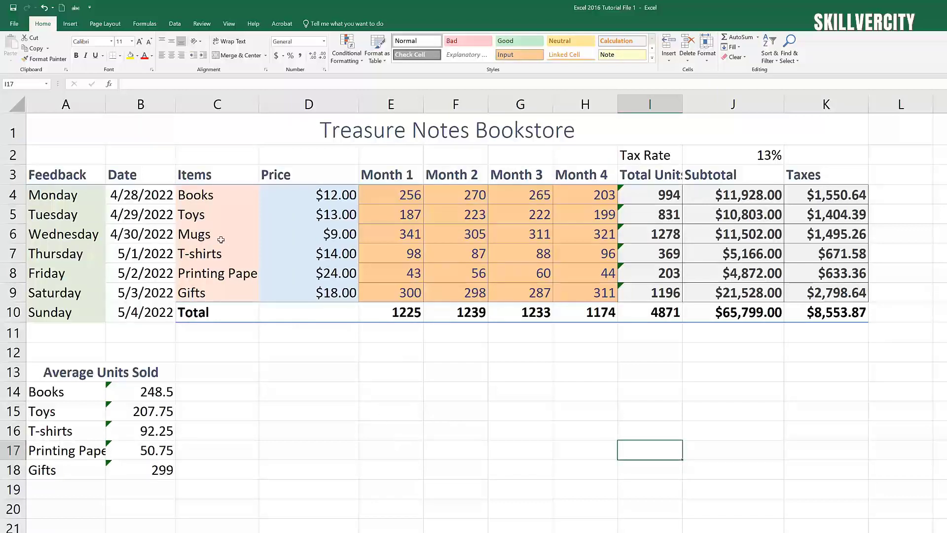
Step: Give the dates in B4:B10 the light gray 20% - Accent3 style
{"action": "left_click_drag", "start_coordinate": [131, 193], "coordinate": [130, 312]}
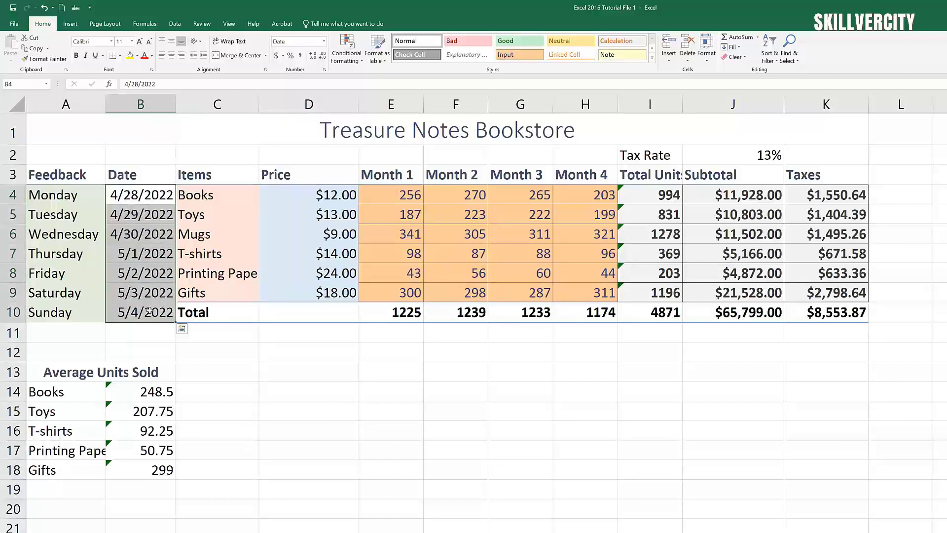
{"action": "left_click", "coordinate": [651, 58]}
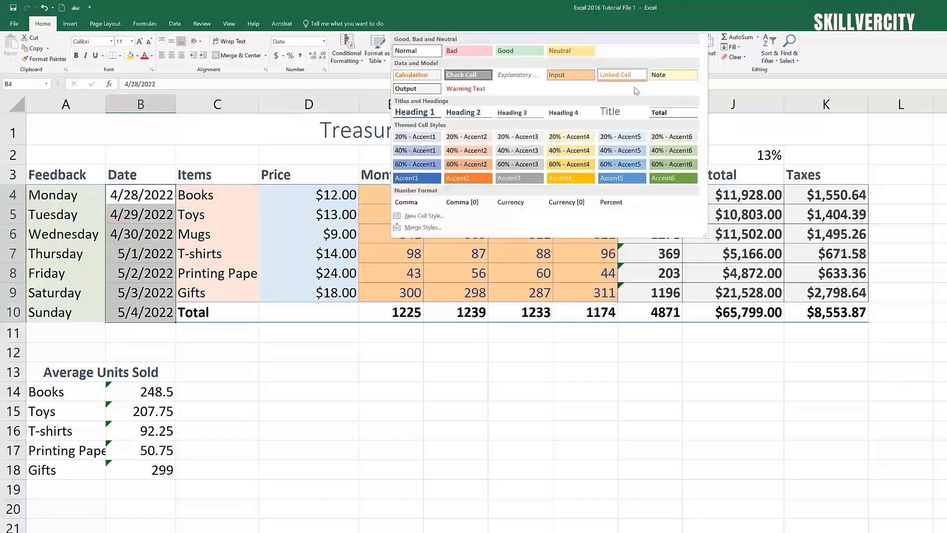
{"action": "left_click", "coordinate": [524, 140]}
{"action": "left_click", "coordinate": [585, 430]}
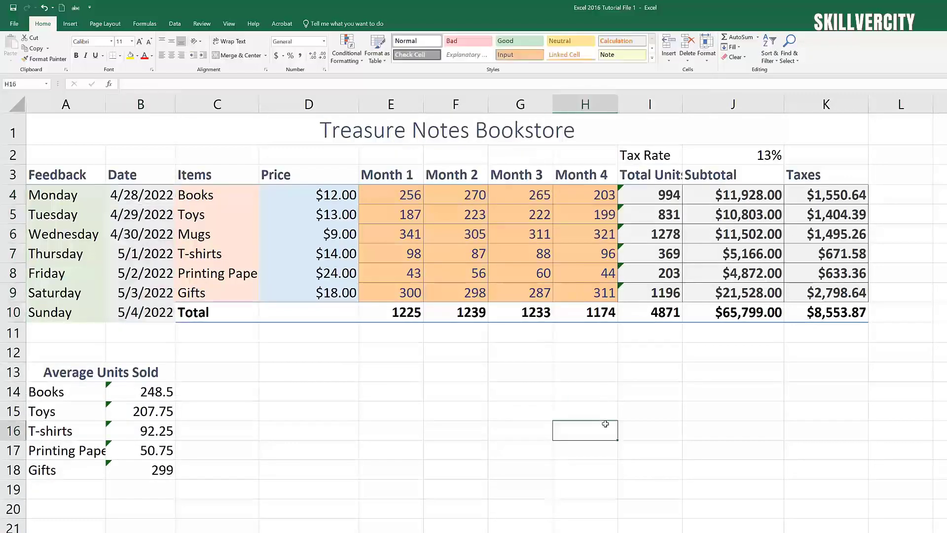
Step: Shade the Average Units Sold item names in A14:A18 light orange with 20% - Accent2
{"action": "left_click_drag", "start_coordinate": [58, 393], "coordinate": [52, 469]}
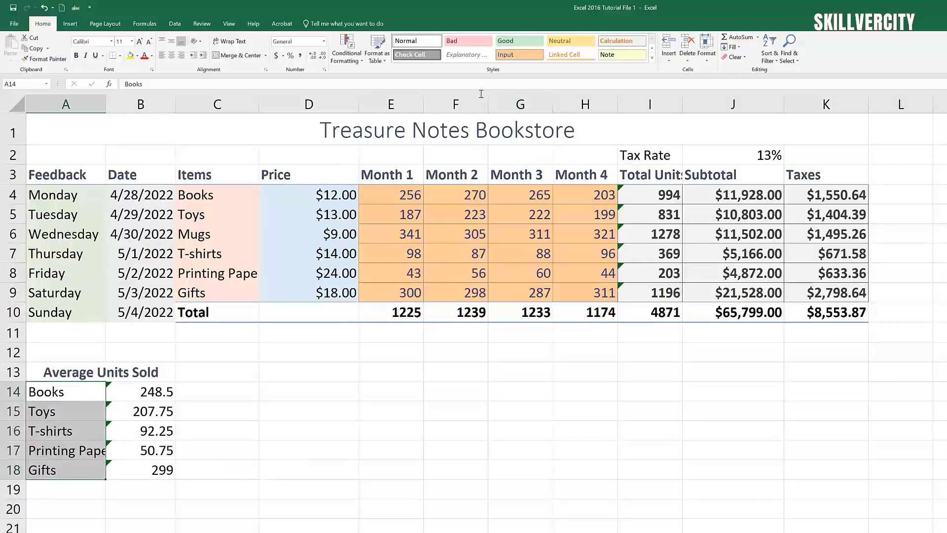
{"action": "left_click", "coordinate": [651, 58]}
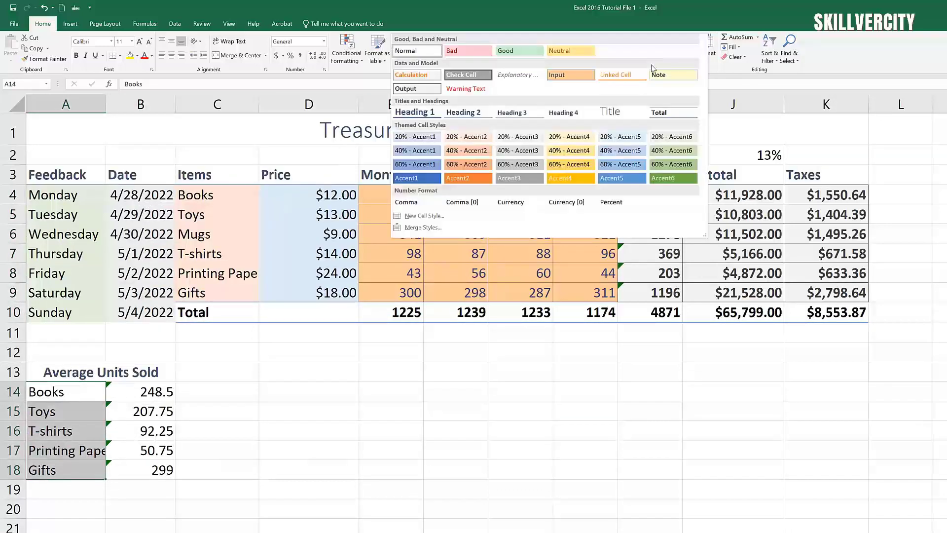
{"action": "left_click", "coordinate": [478, 138]}
{"action": "left_click", "coordinate": [590, 468]}
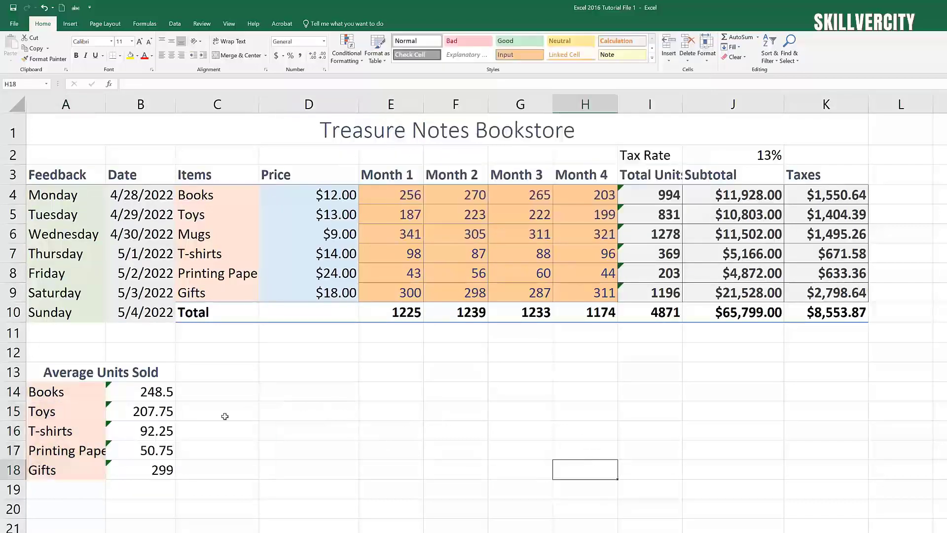
Step: Apply the Output cell style to the averages in B14:B18
{"action": "left_click", "coordinate": [148, 390]}
{"action": "left_click_drag", "start_coordinate": [148, 390], "coordinate": [143, 468]}
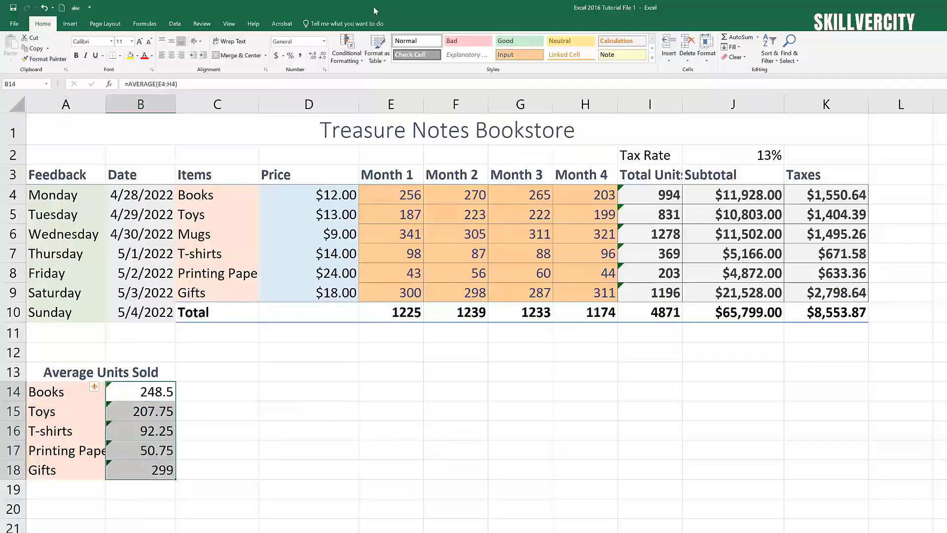
{"action": "left_click", "coordinate": [652, 59]}
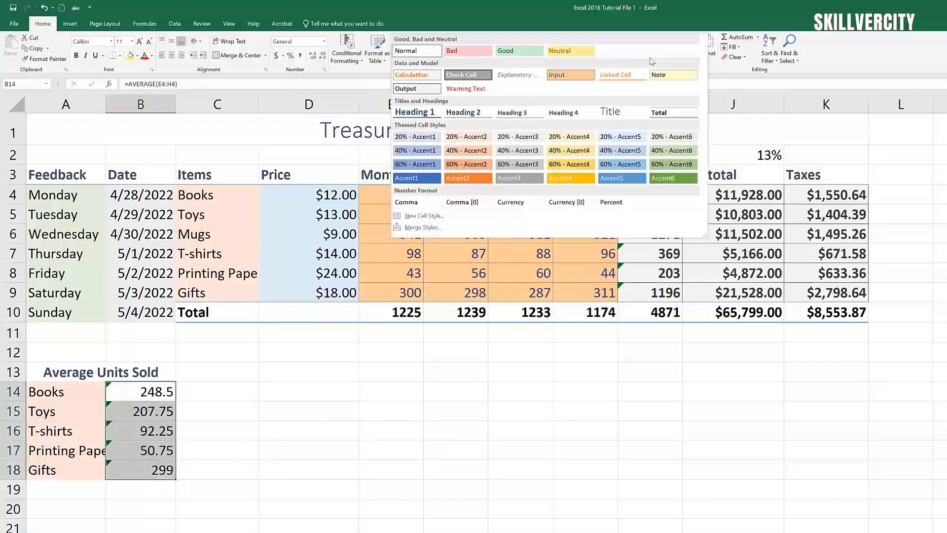
{"action": "left_click", "coordinate": [410, 90]}
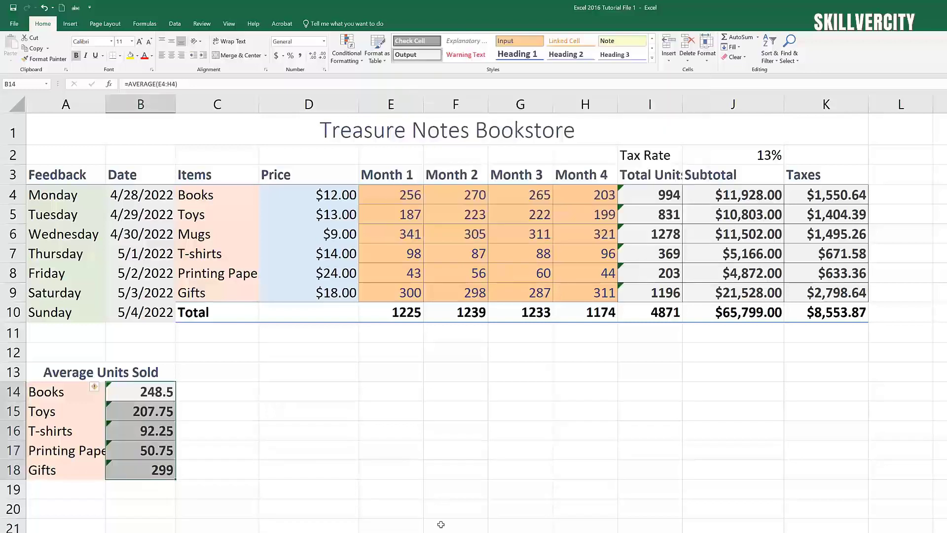
{"action": "left_click", "coordinate": [444, 515]}
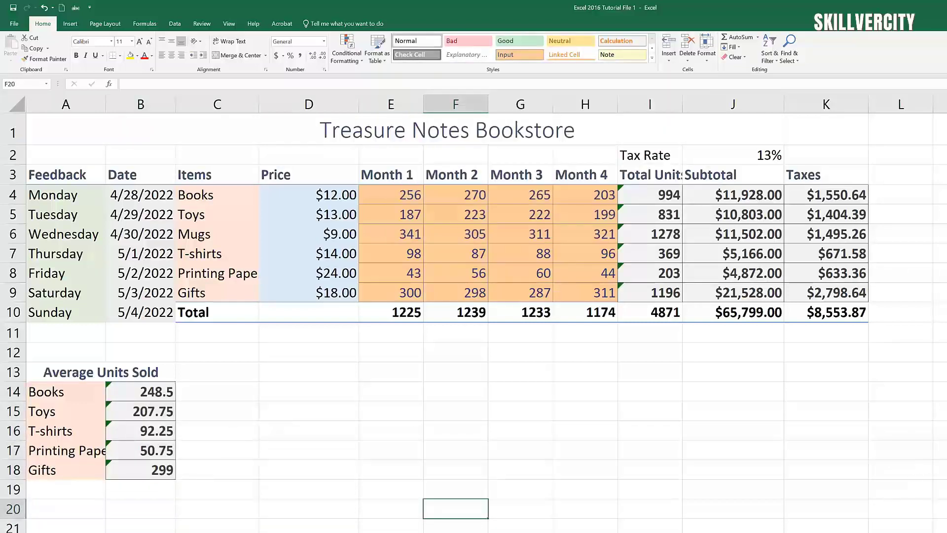
{"action": "left_click", "coordinate": [731, 149]}
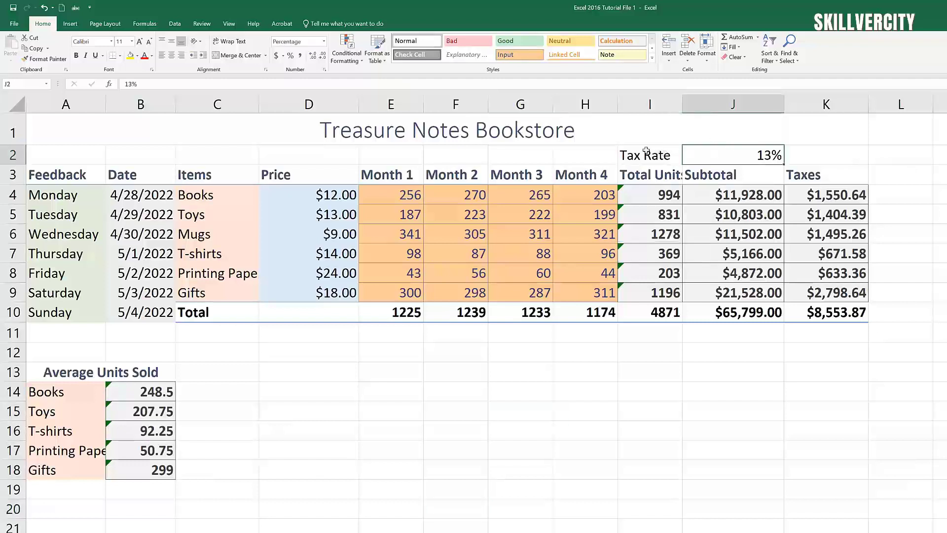
{"action": "left_click_drag", "start_coordinate": [646, 151], "coordinate": [730, 154]}
{"action": "left_click", "coordinate": [939, 432]}
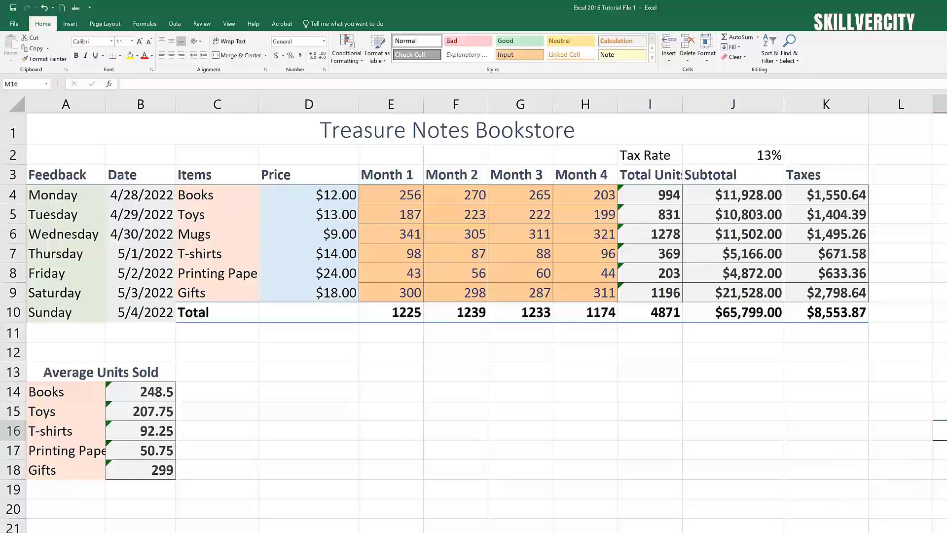
{"action": "left_click", "coordinate": [826, 532]}
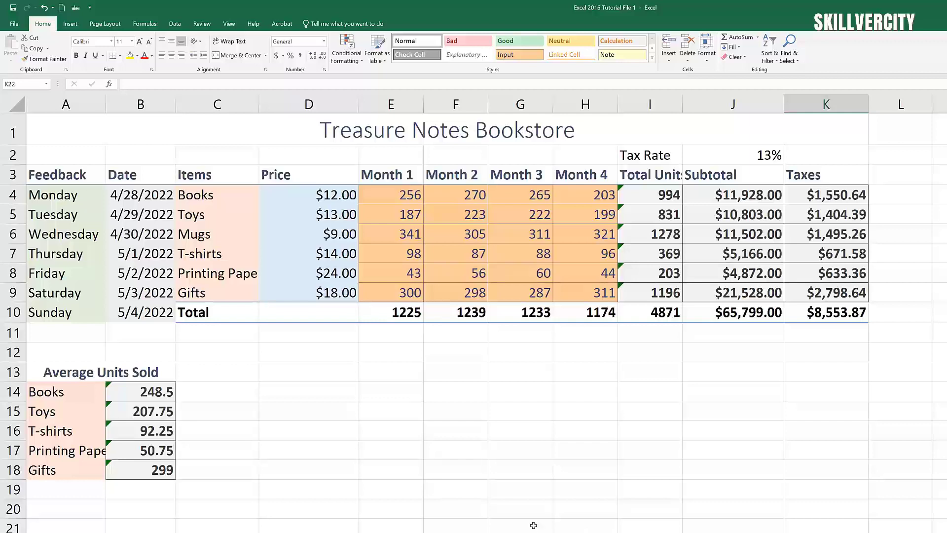
{"action": "left_click", "coordinate": [652, 58]}
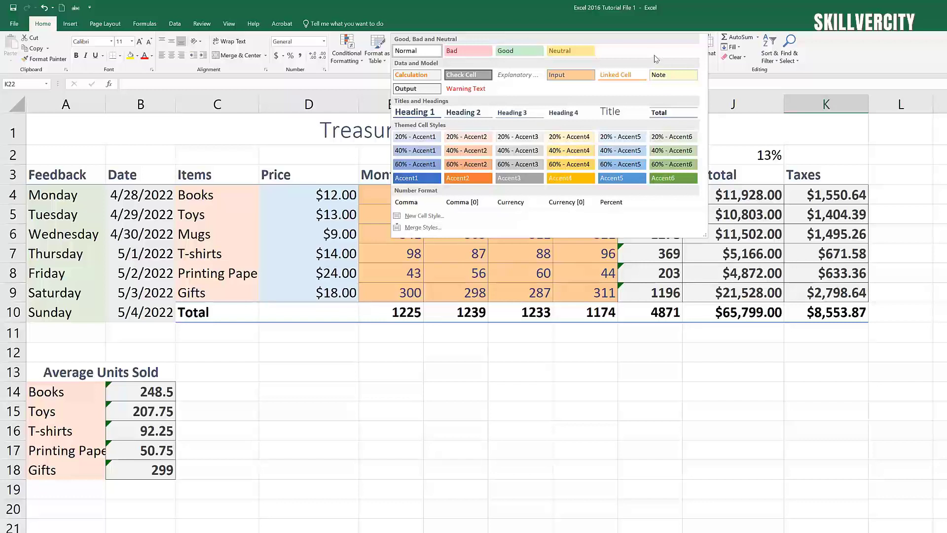
{"action": "left_click", "coordinate": [848, 444]}
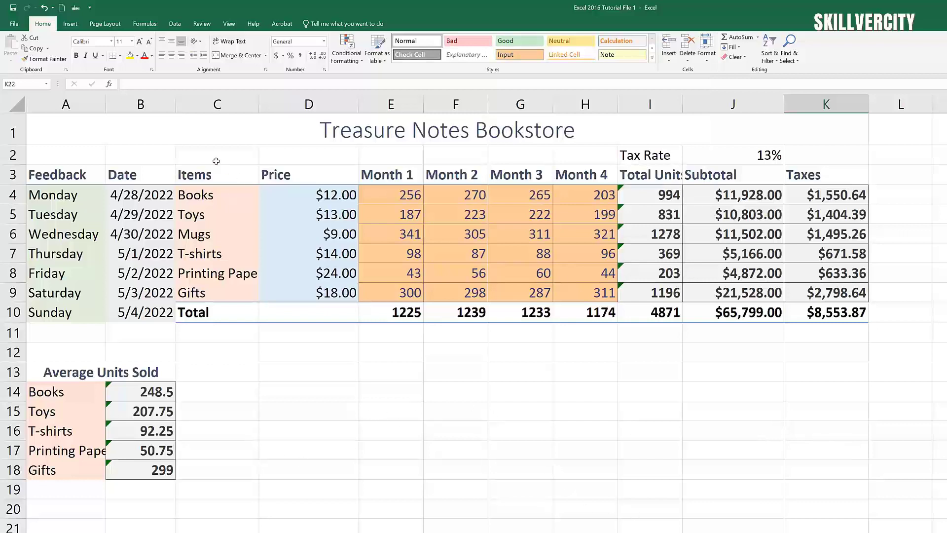
{"action": "left_click", "coordinate": [233, 138]}
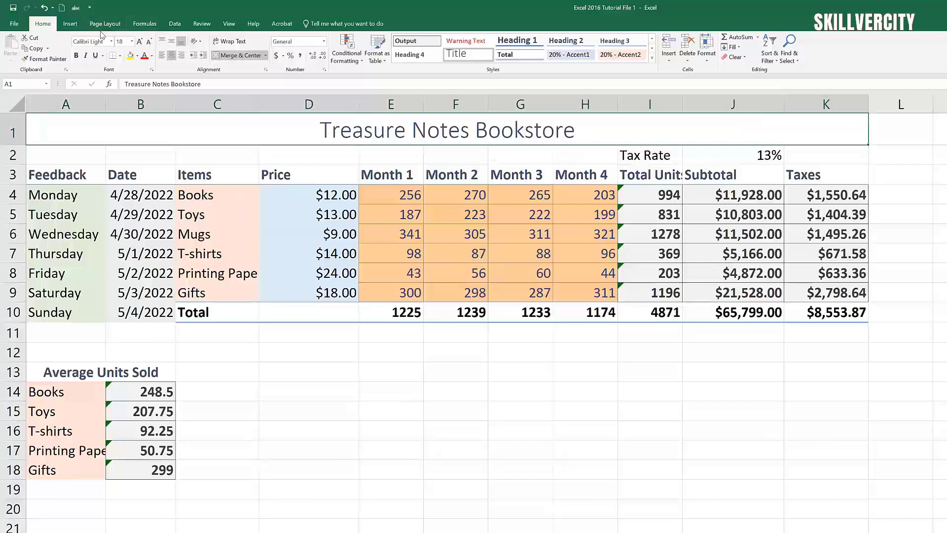
{"action": "left_click", "coordinate": [131, 42]}
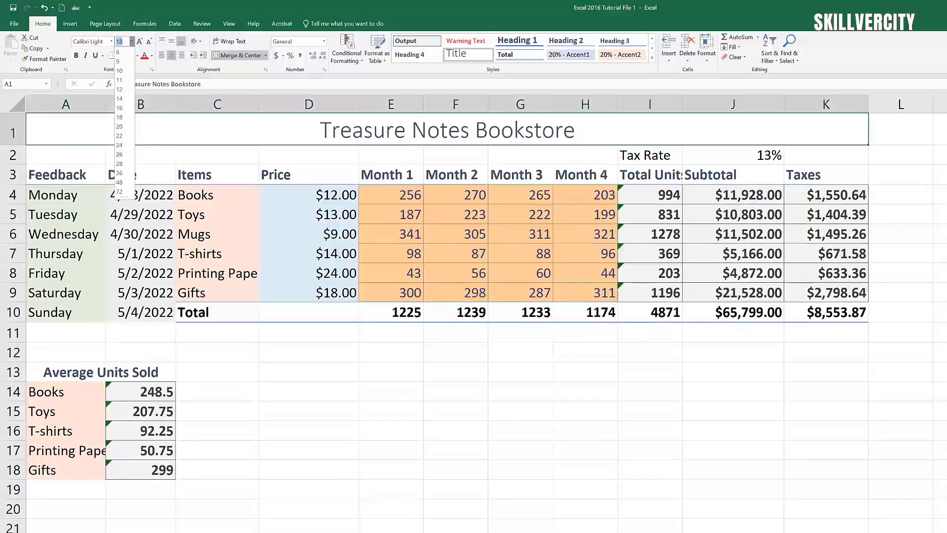
{"action": "key", "text": "Escape"}
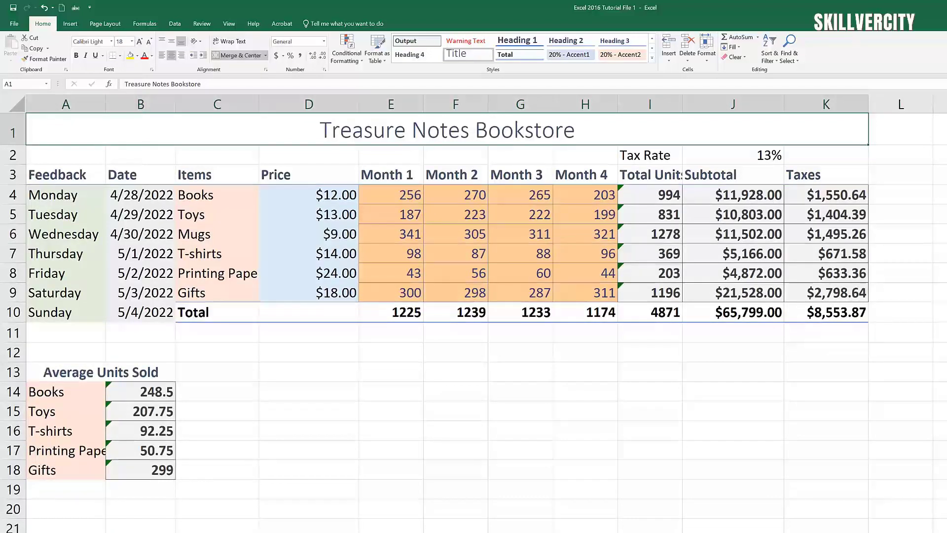
Step: Preview the workbook themes under Page Layout, then close the gallery keeping the Office theme
{"action": "left_click", "coordinate": [106, 23]}
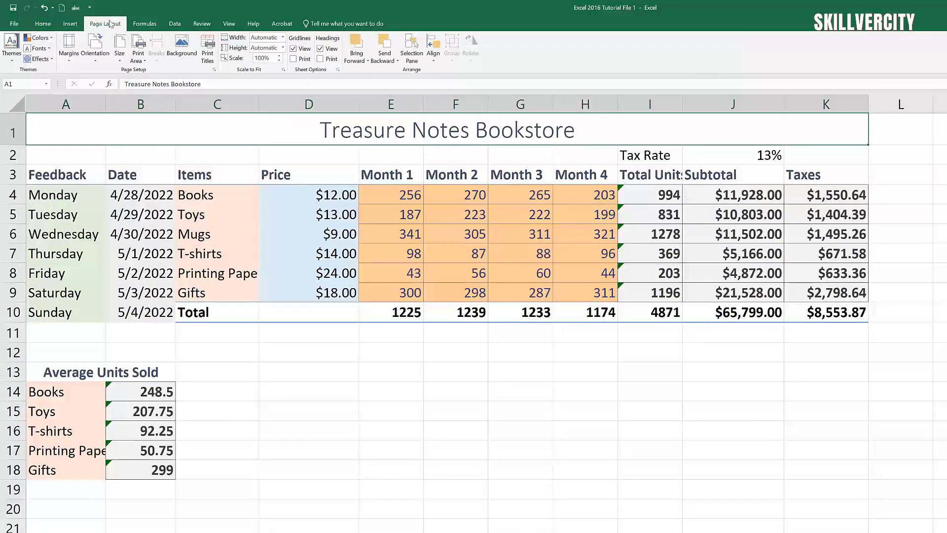
{"action": "left_click", "coordinate": [13, 63]}
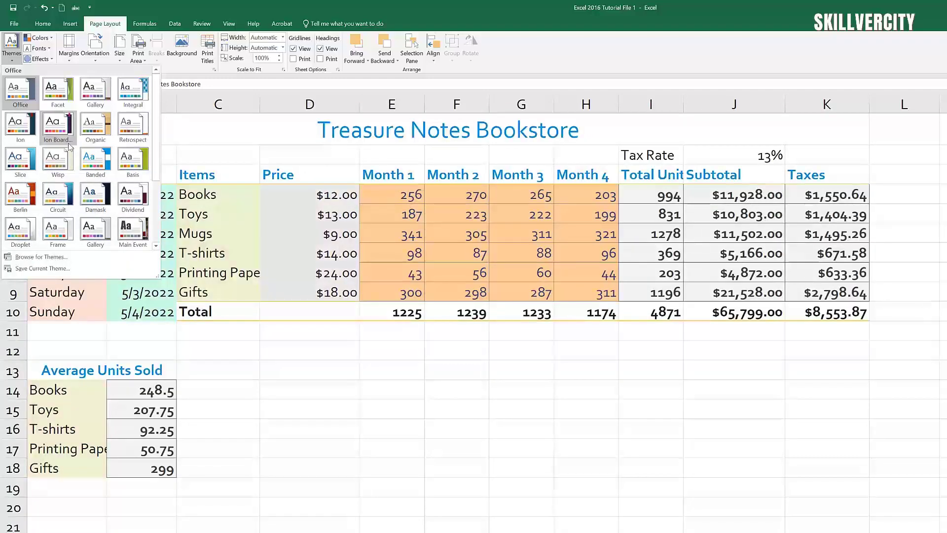
{"action": "left_click", "coordinate": [223, 4]}
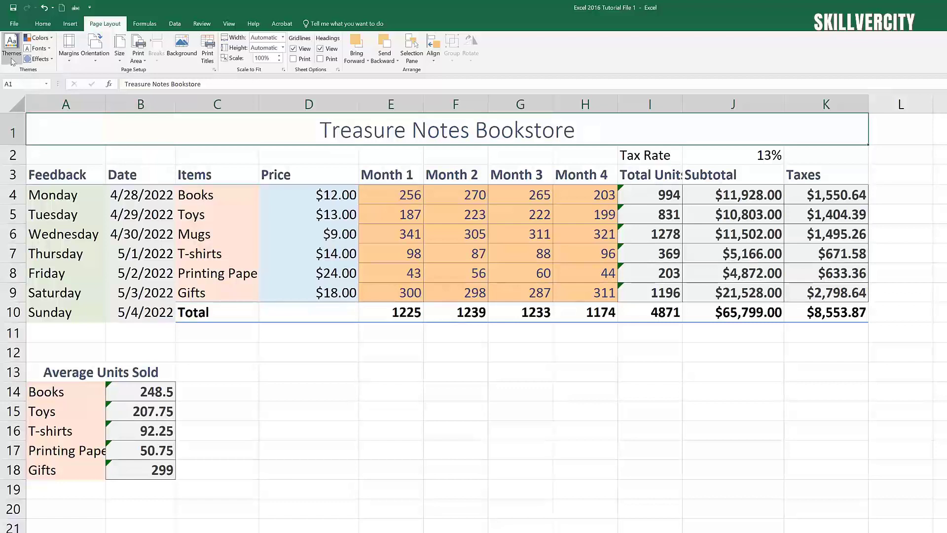
{"action": "left_click", "coordinate": [52, 40]}
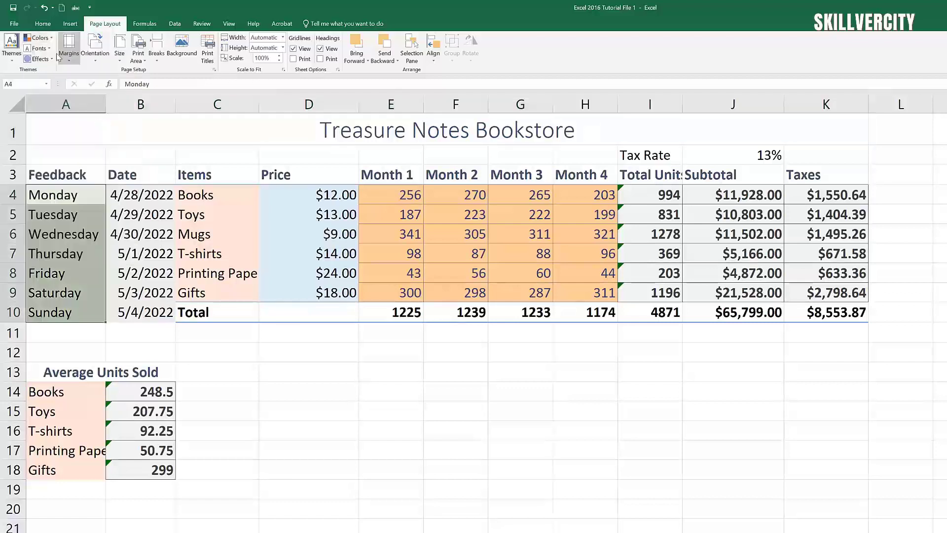
{"action": "left_click", "coordinate": [52, 39]}
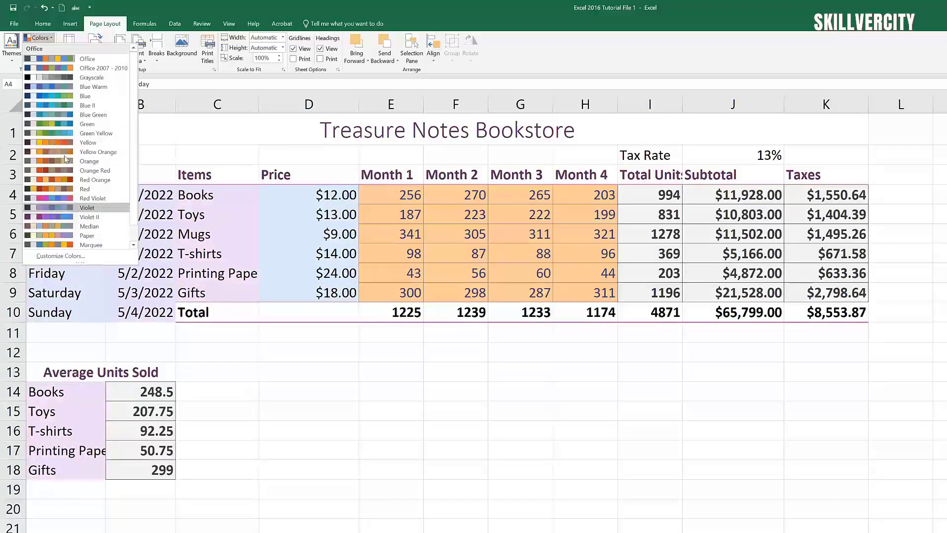
{"action": "left_click", "coordinate": [455, 473]}
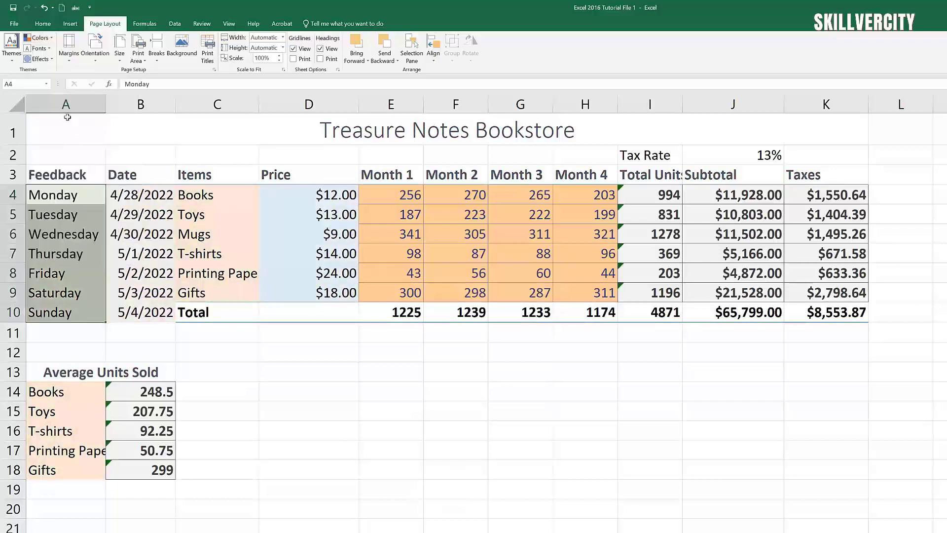
{"action": "left_click", "coordinate": [14, 65]}
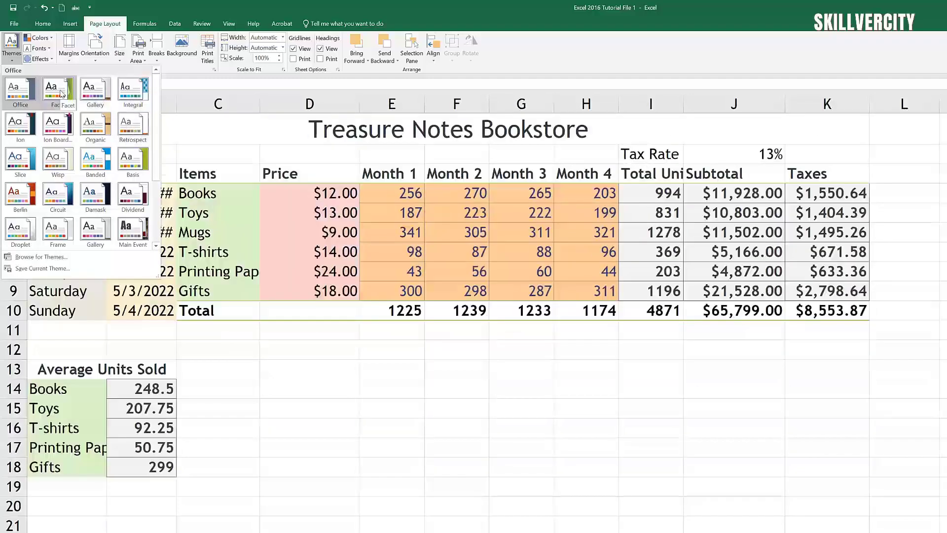
Step: Save the current Office theme to Document Themes as 'Treasure Notes Theme'
{"action": "left_click", "coordinate": [18, 92]}
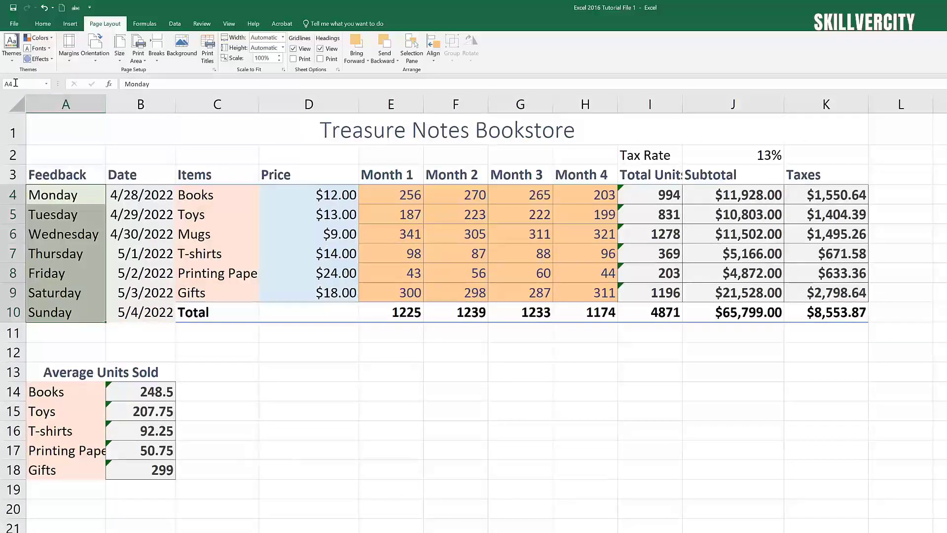
{"action": "left_click", "coordinate": [504, 475]}
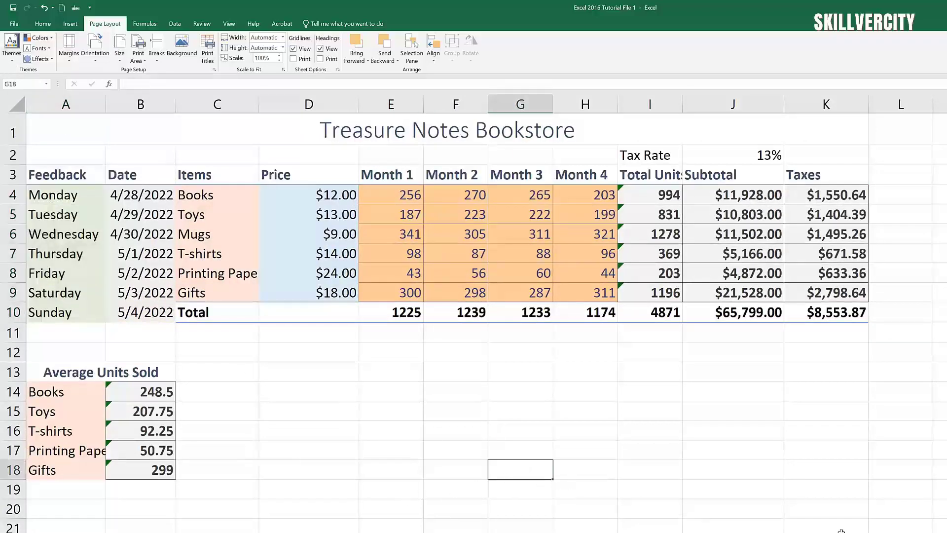
{"action": "left_click", "coordinate": [11, 47]}
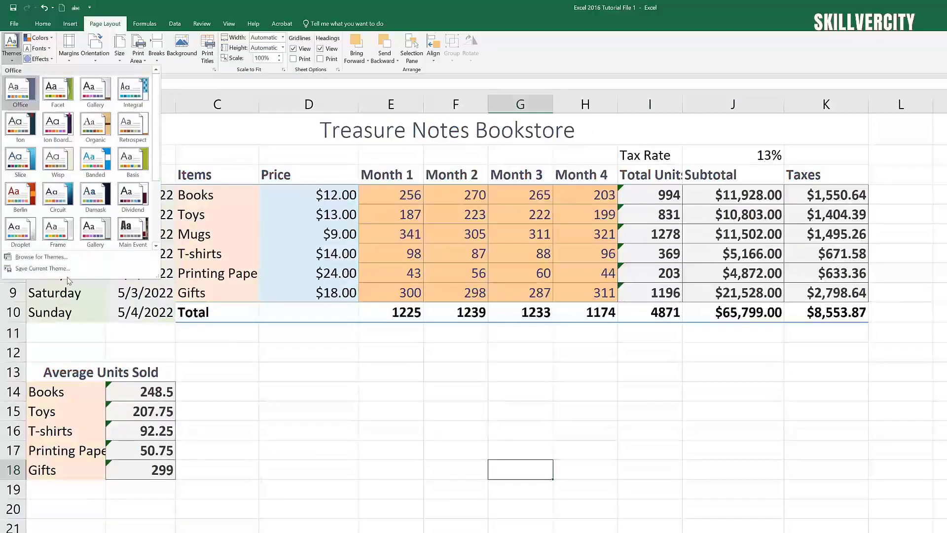
{"action": "left_click", "coordinate": [40, 269]}
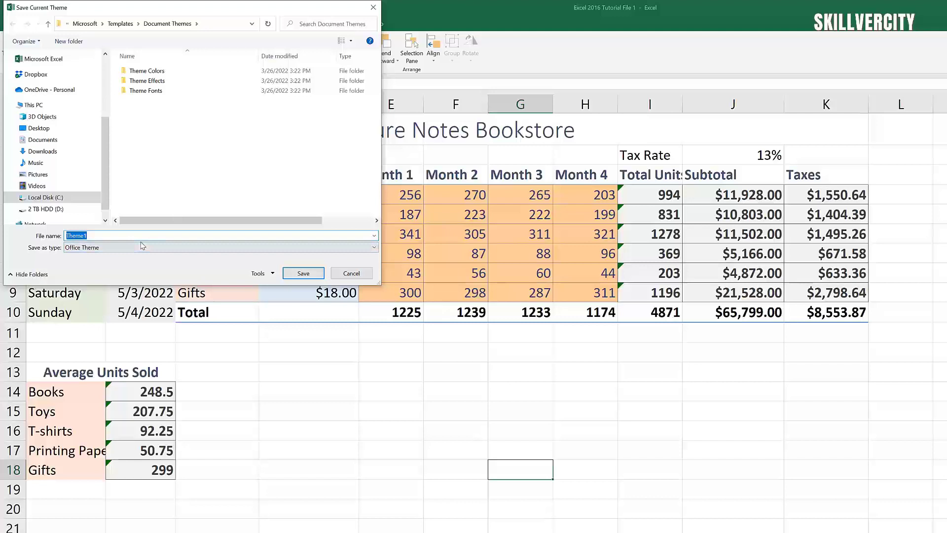
{"action": "type", "text": "T"}
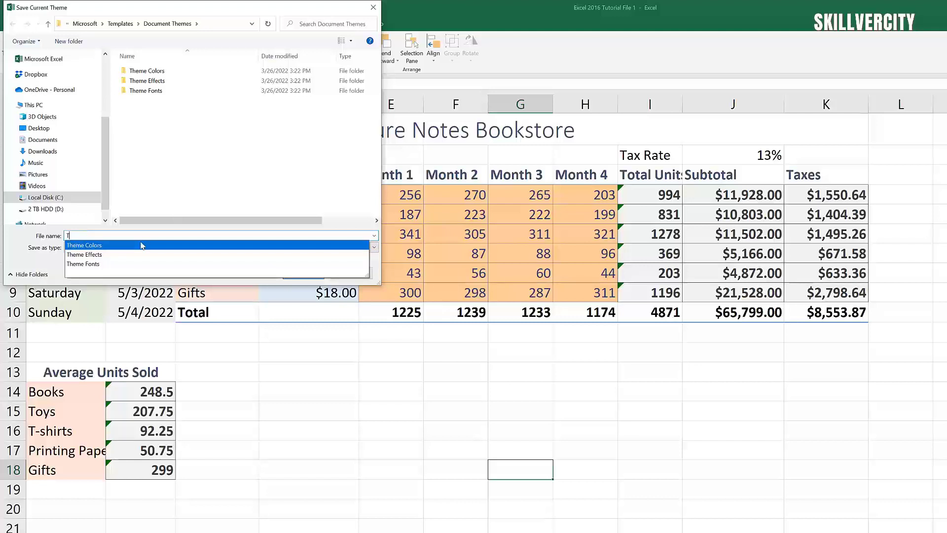
{"action": "type", "text": "REASURE nOTE"}
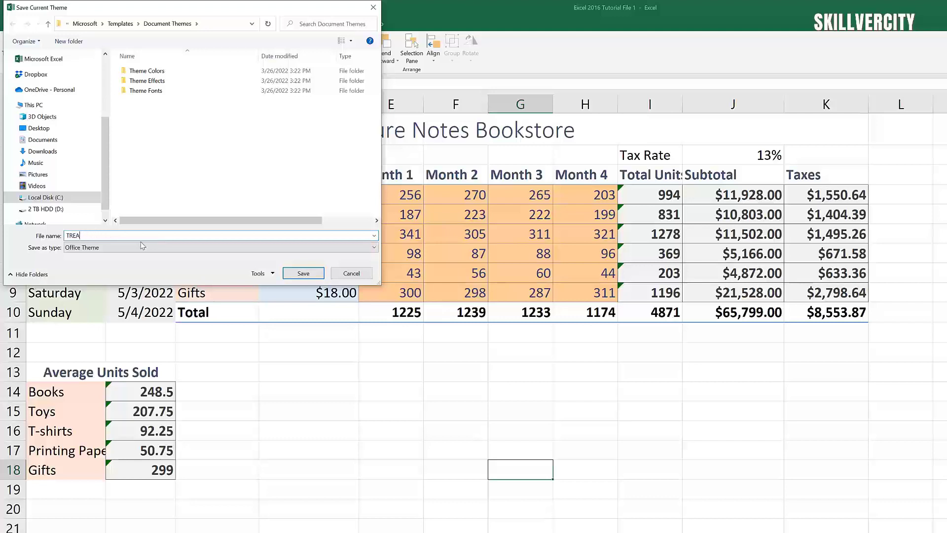
{"action": "key", "text": "BackSpace"}
{"action": "type", "text": "reasure Notes Theme"}
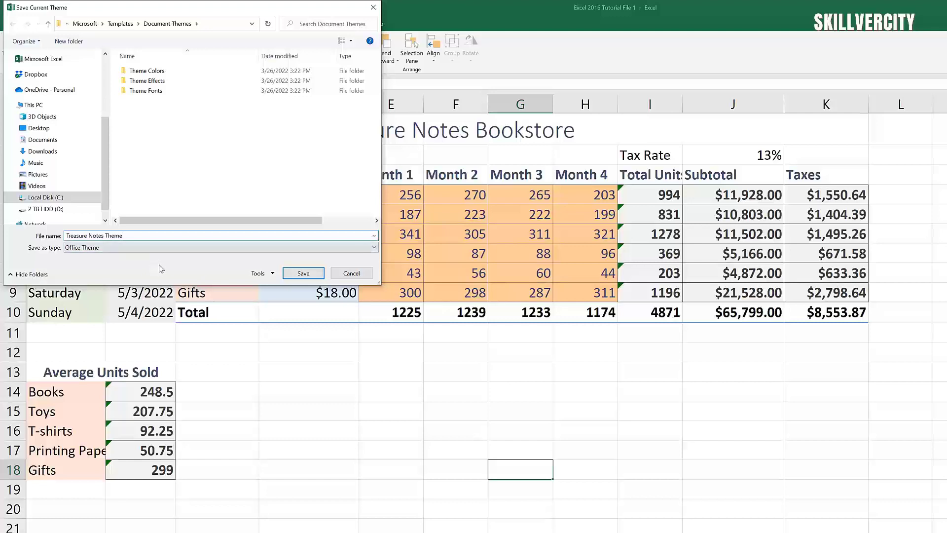
{"action": "left_click", "coordinate": [309, 274]}
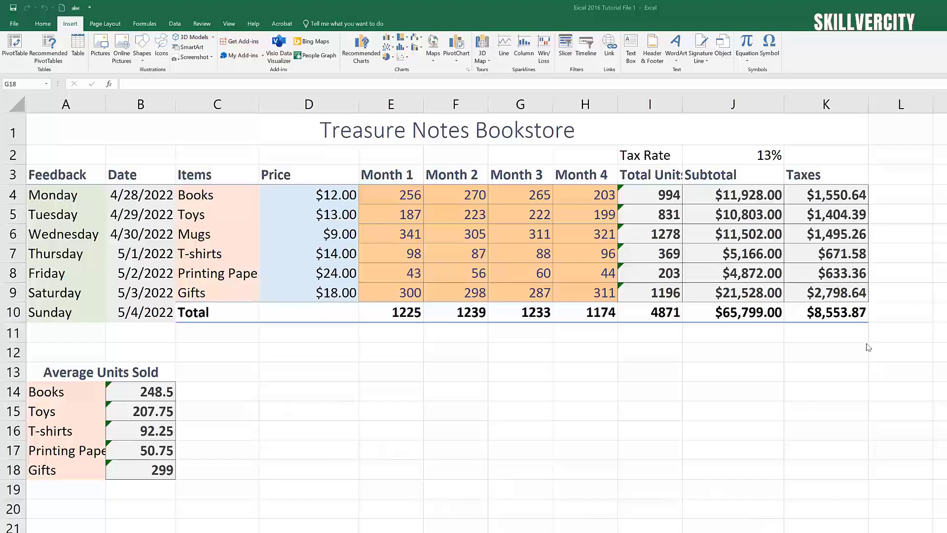
{"action": "left_click", "coordinate": [105, 24]}
{"action": "left_click", "coordinate": [105, 24]}
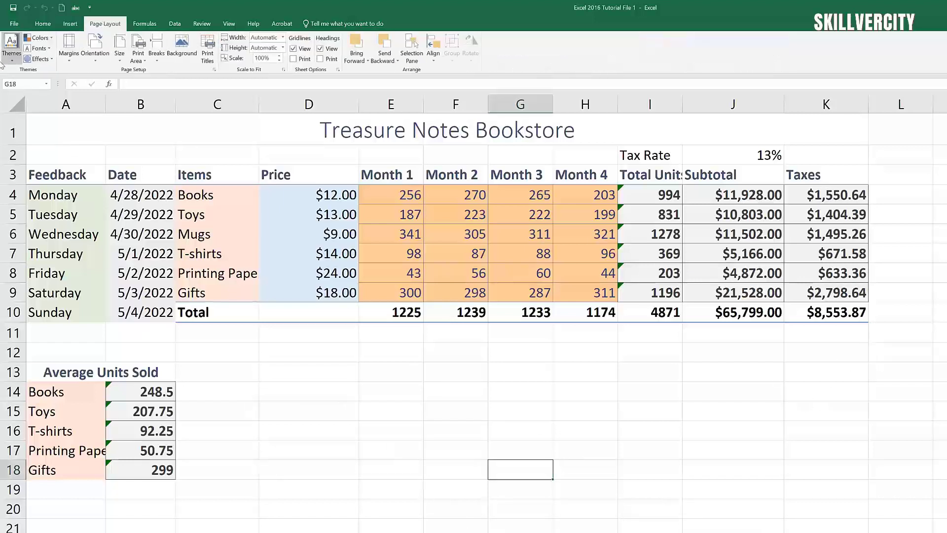
{"action": "left_click", "coordinate": [11, 64]}
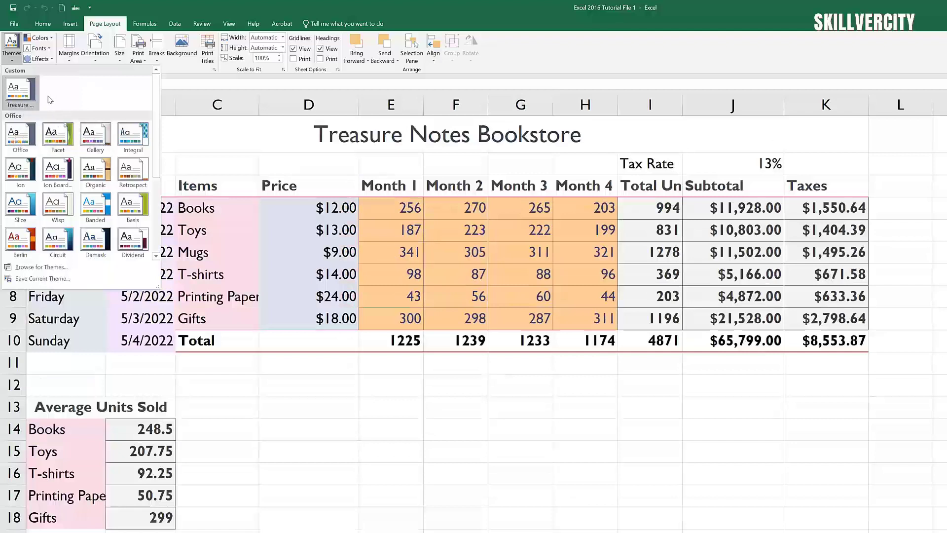
{"action": "left_click", "coordinate": [790, 466]}
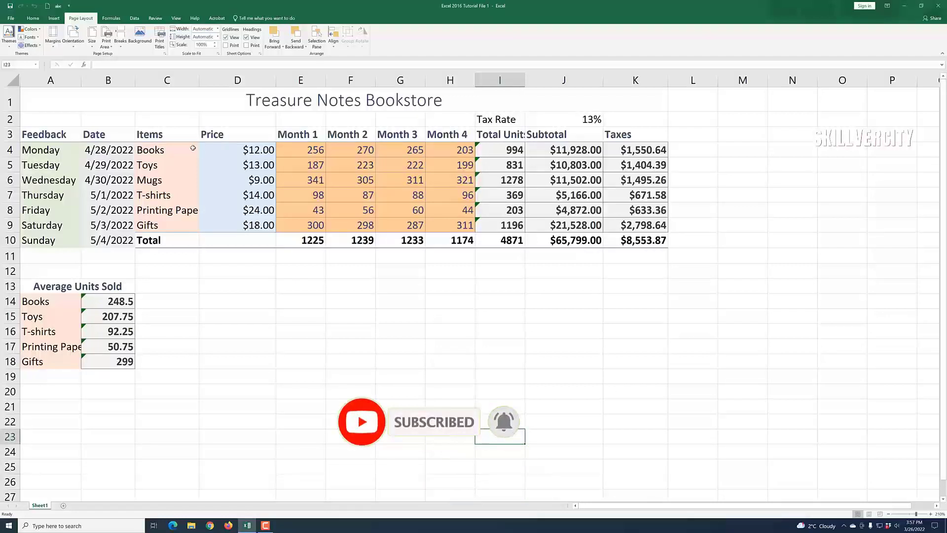
Step: Return the ribbon to the Home commands
{"action": "left_click", "coordinate": [32, 18]}
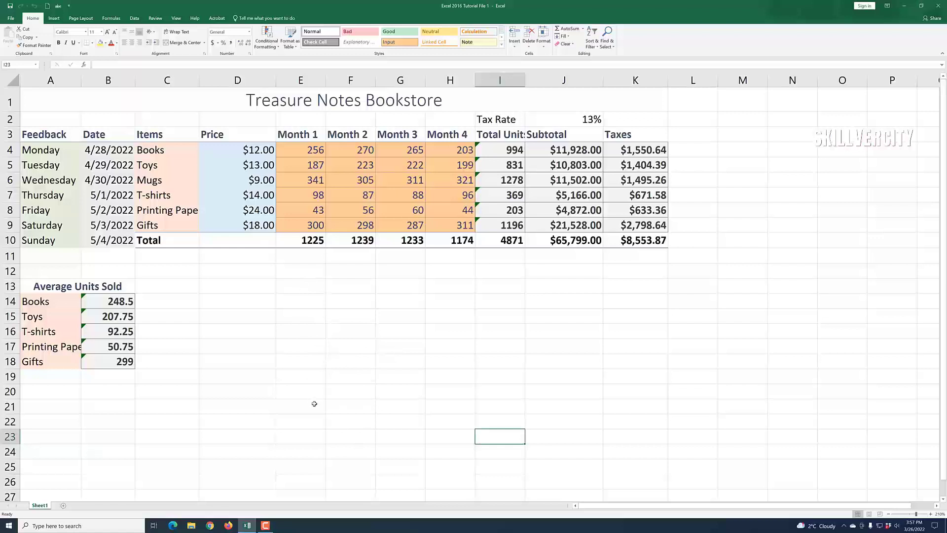
Step: Clear the Month 1 to Month 4 sales figures in E4:H9
{"action": "left_click", "coordinate": [364, 221]}
{"action": "left_click", "coordinate": [382, 212]}
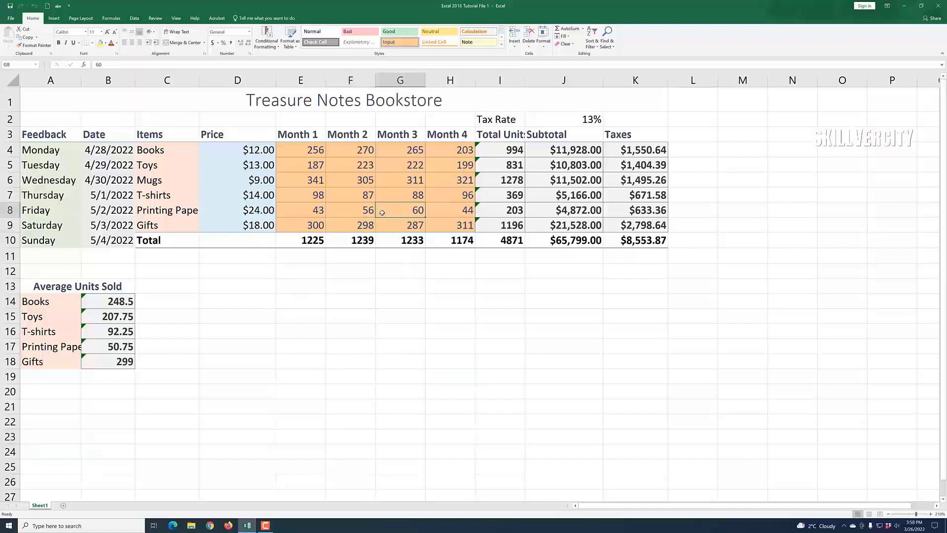
{"action": "mouse_move", "coordinate": [321, 155]}
{"action": "left_mouse_down"}
{"action": "mouse_move", "coordinate": [449, 170]}
{"action": "mouse_move", "coordinate": [446, 224]}
{"action": "left_mouse_up"}
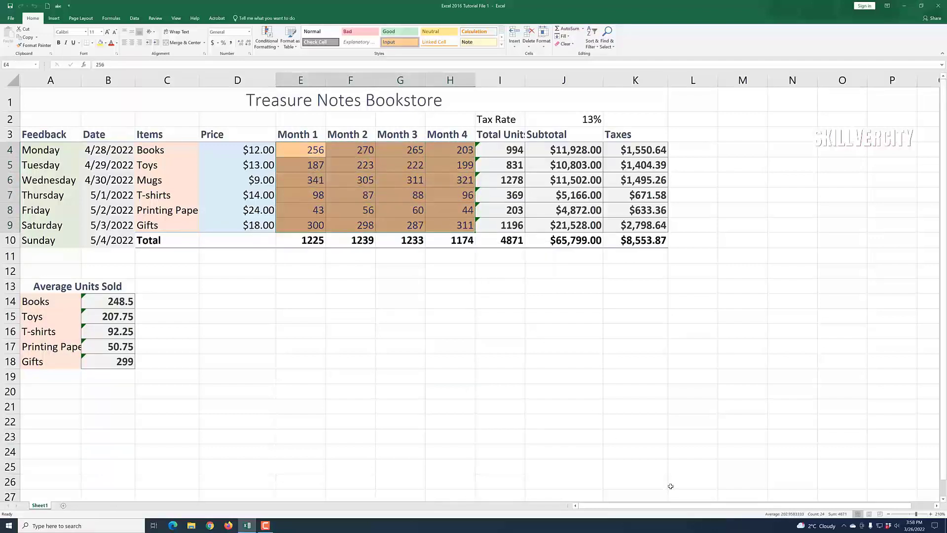
{"action": "key", "text": "Delete"}
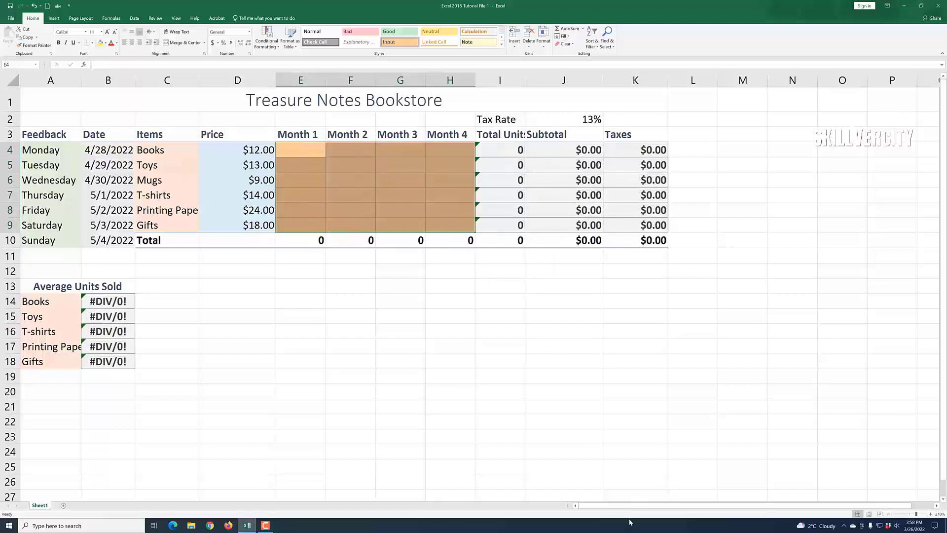
{"action": "left_click", "coordinate": [601, 397]}
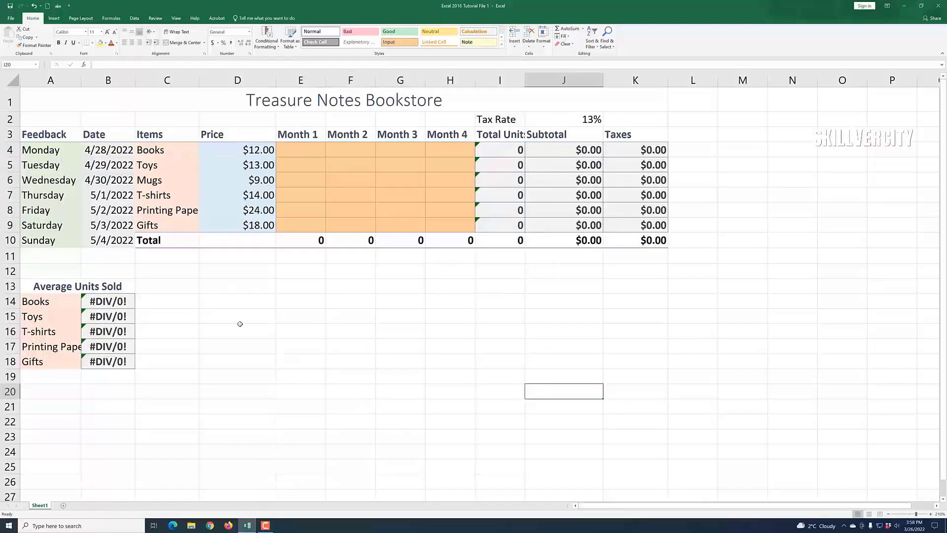
Step: Clear the dates in B4:B10, leaving totals at 0 and averages #DIV/0!
{"action": "left_click", "coordinate": [109, 155]}
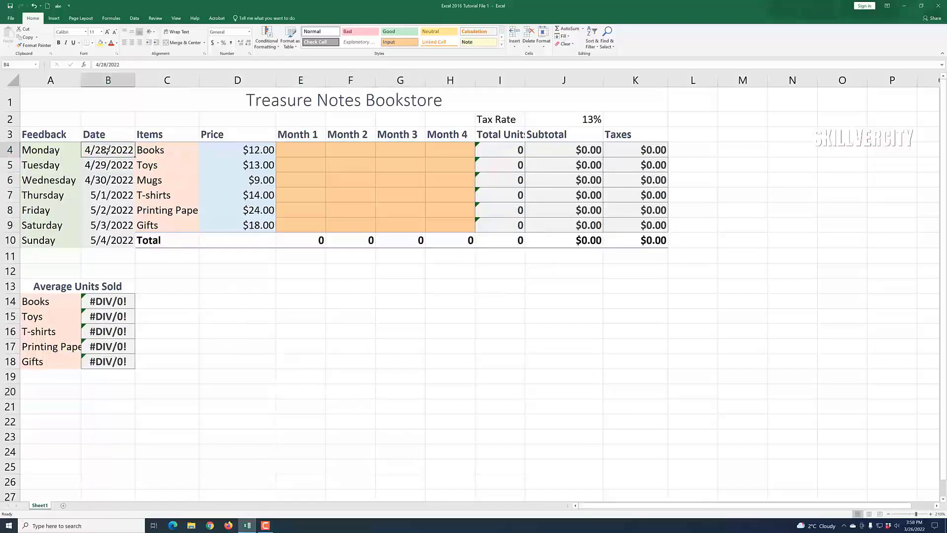
{"action": "left_click", "coordinate": [239, 302]}
{"action": "left_click", "coordinate": [98, 149]}
{"action": "left_click_drag", "start_coordinate": [99, 150], "coordinate": [110, 236]}
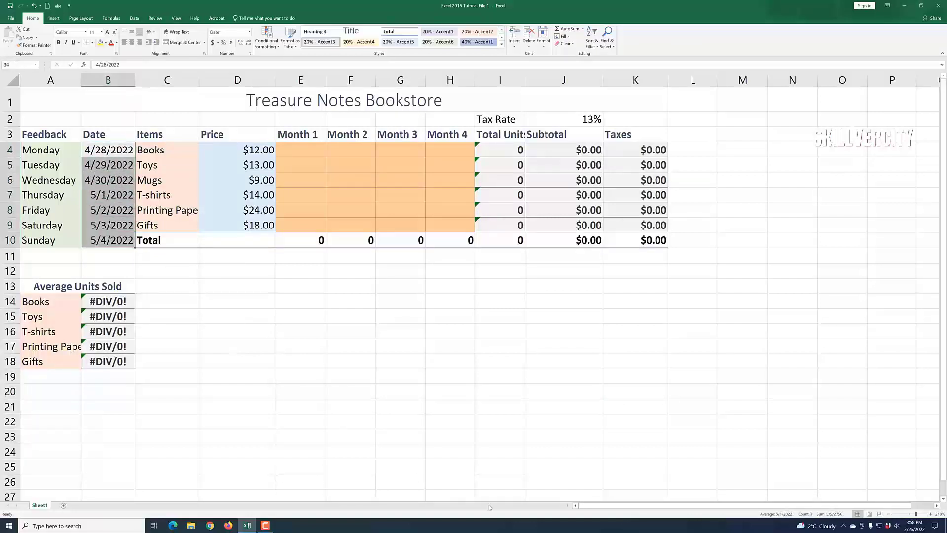
{"action": "key", "text": "Delete"}
{"action": "left_click", "coordinate": [565, 418]}
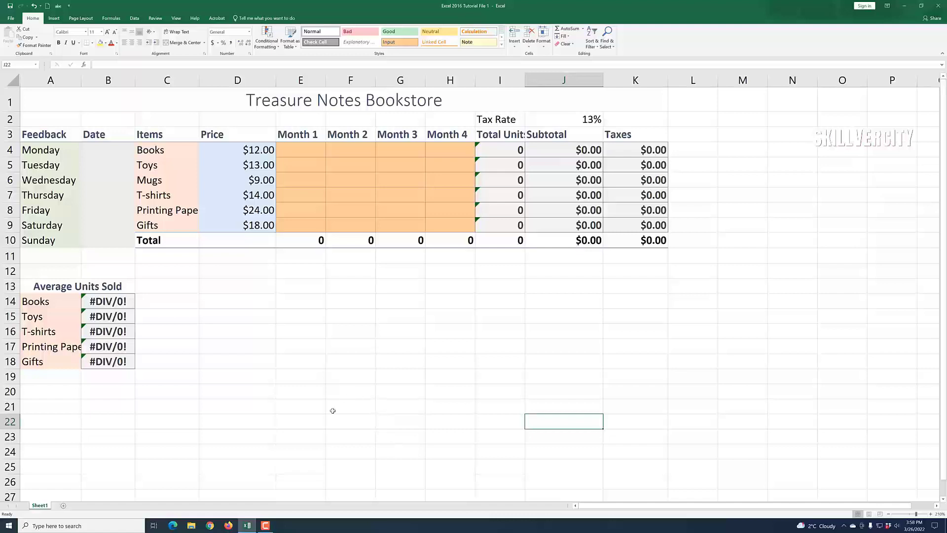
Step: Open Save As in the Excel 2016 Tutorial folder and begin renaming the file 'Excel Treasure Notes Template'
{"action": "left_click", "coordinate": [10, 18]}
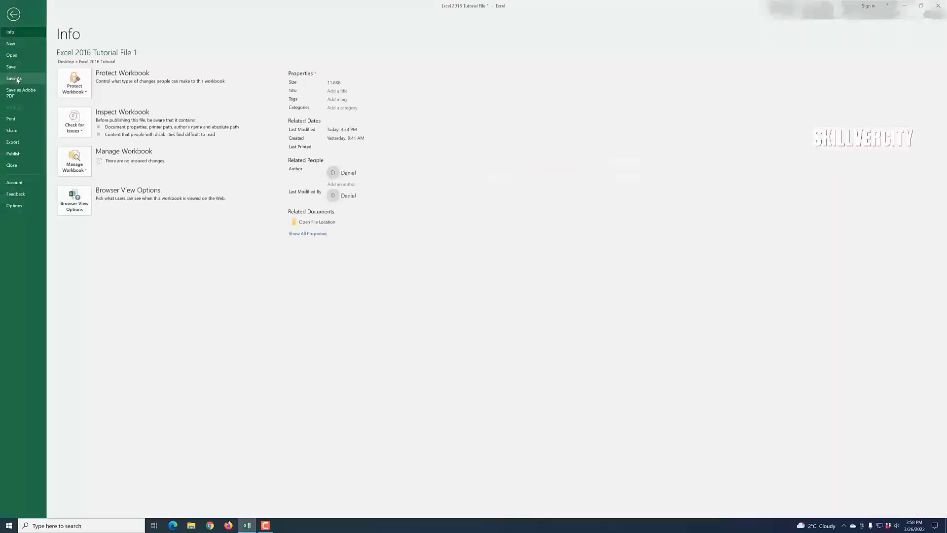
{"action": "left_click", "coordinate": [17, 79]}
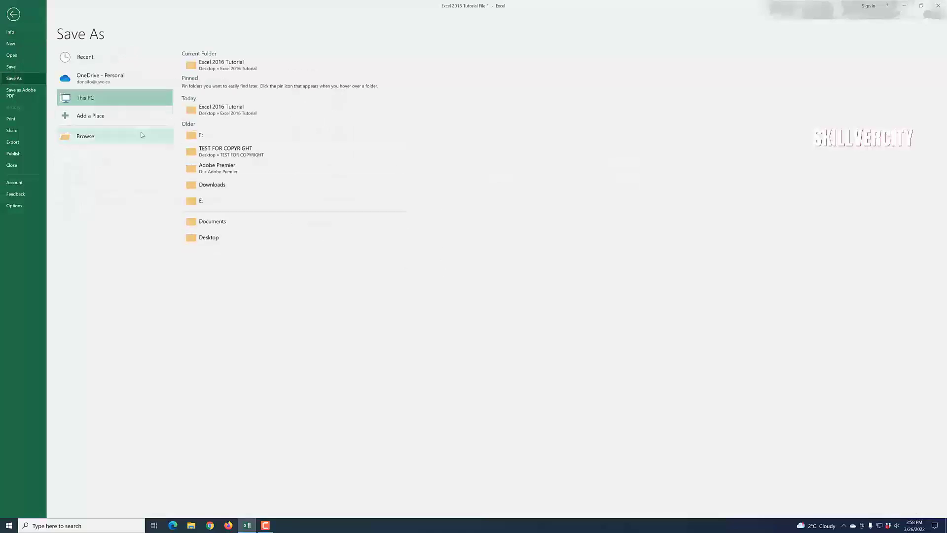
{"action": "left_click", "coordinate": [229, 69]}
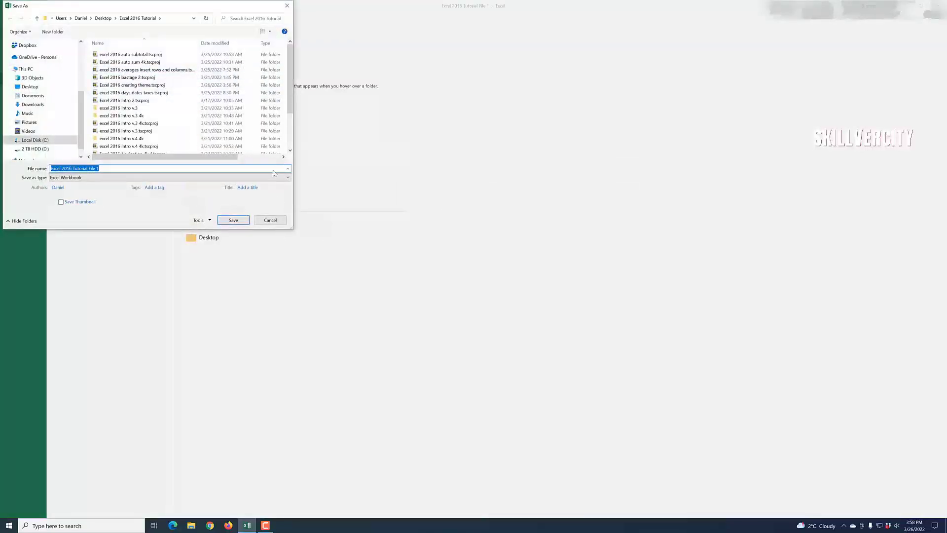
{"action": "left_click", "coordinate": [109, 168]}
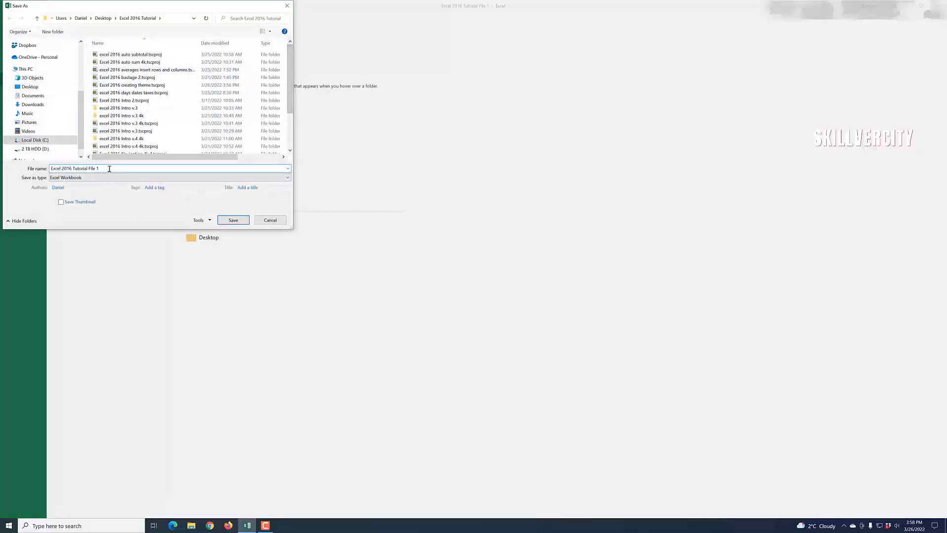
{"action": "key", "text": "BackSpace"}
{"action": "key", "text": "BackSpace"}
{"action": "key", "text": "BackSpace"}
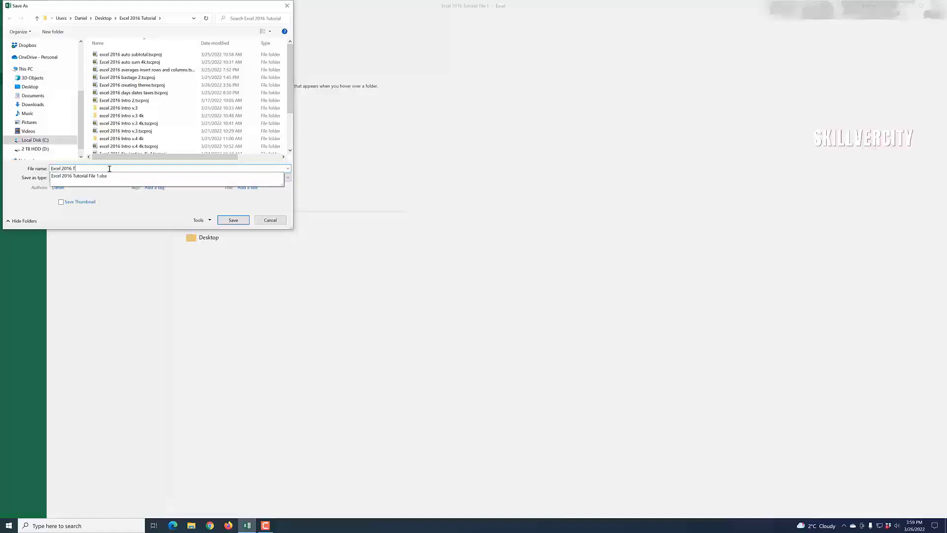
{"action": "key", "text": "BackSpace"}
{"action": "key", "text": "BackSpace"}
{"action": "key", "text": "BackSpace"}
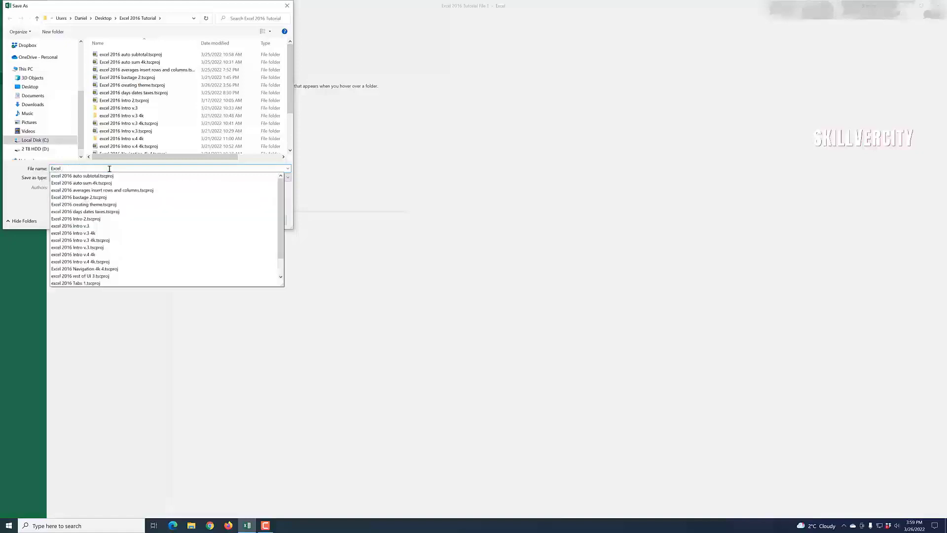
{"action": "type", "text": "Treasure Notes Template"}
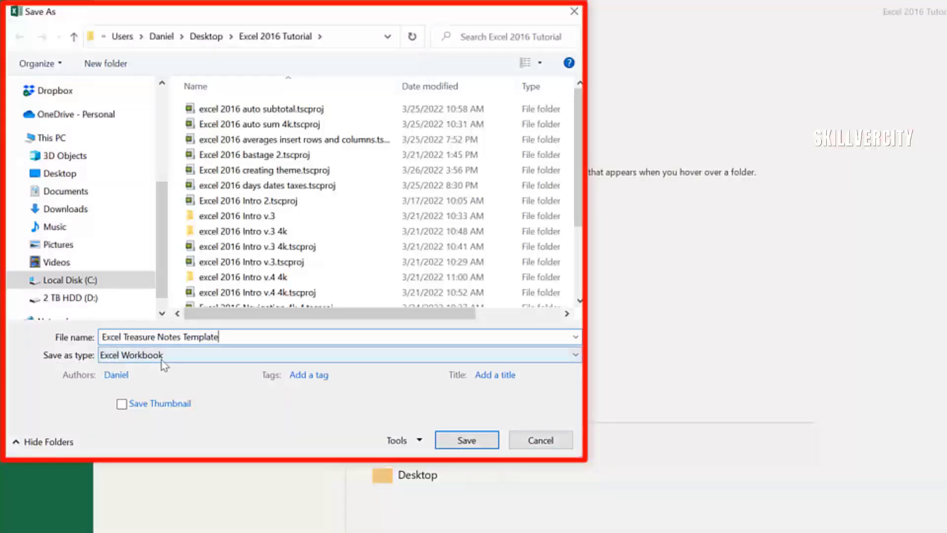
Step: Save the workbook as type Excel Template in Custom Office Templates
{"action": "left_click", "coordinate": [576, 356]}
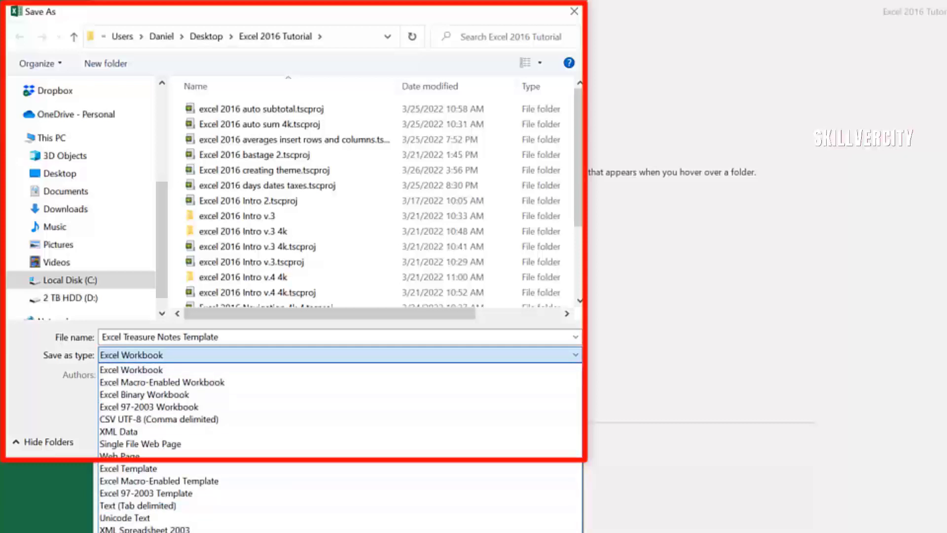
{"action": "left_click", "coordinate": [164, 470]}
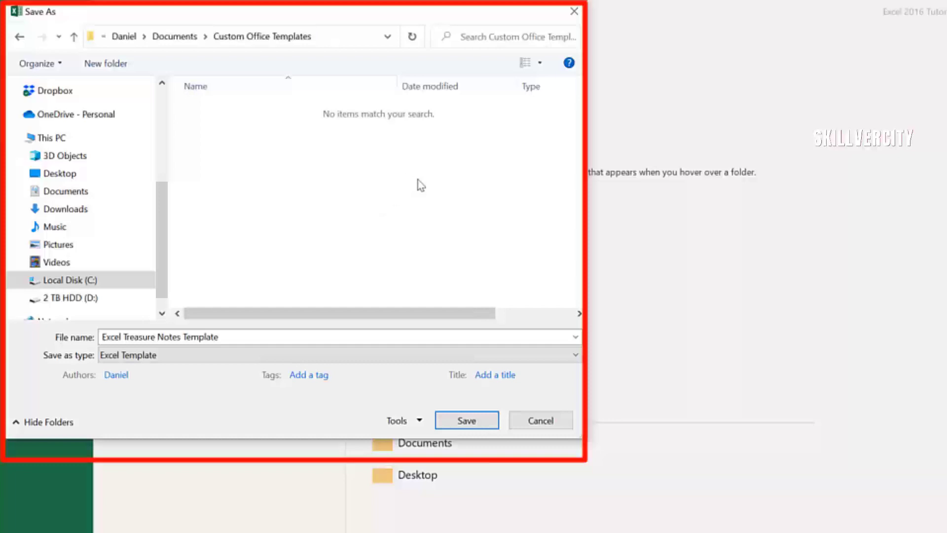
{"action": "left_click", "coordinate": [465, 420]}
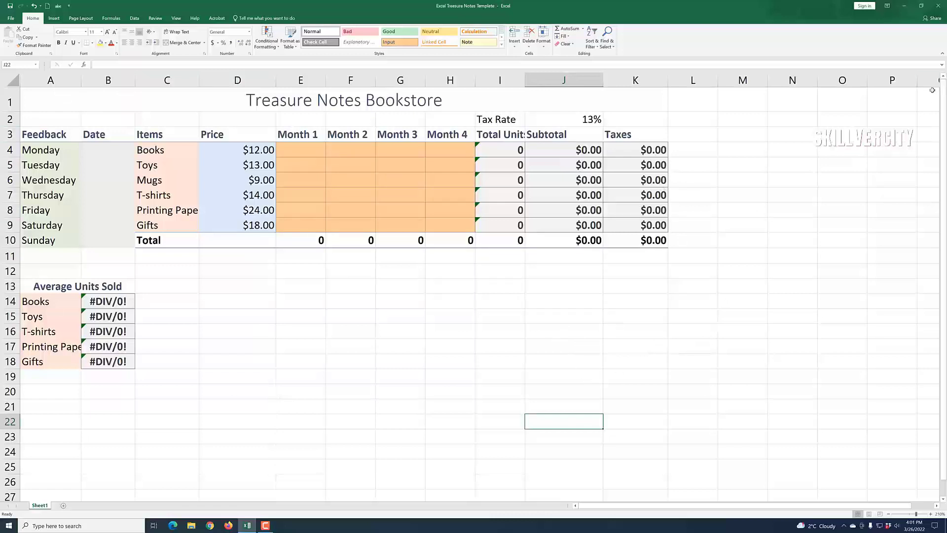
Step: Close Excel and relaunch it from the Windows search to the start screen
{"action": "left_click", "coordinate": [940, 8]}
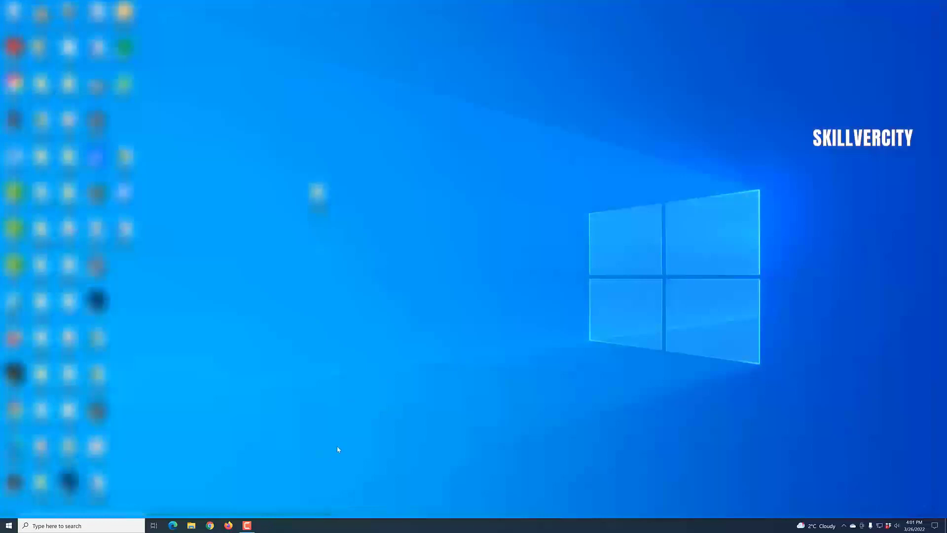
{"action": "left_click", "coordinate": [82, 527]}
{"action": "left_click", "coordinate": [59, 404]}
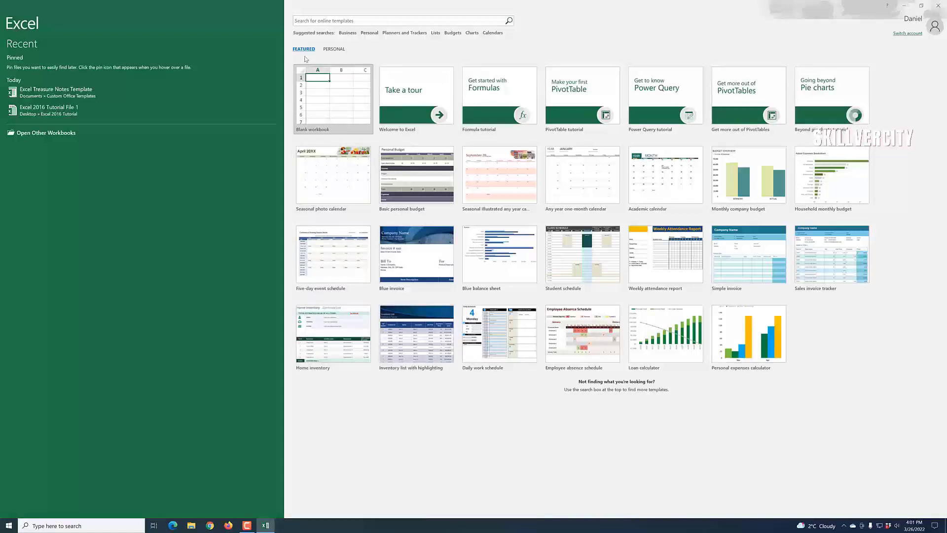
Step: Create a new workbook from the Excel Treasure Notes Template under Personal templates
{"action": "left_click", "coordinate": [339, 52]}
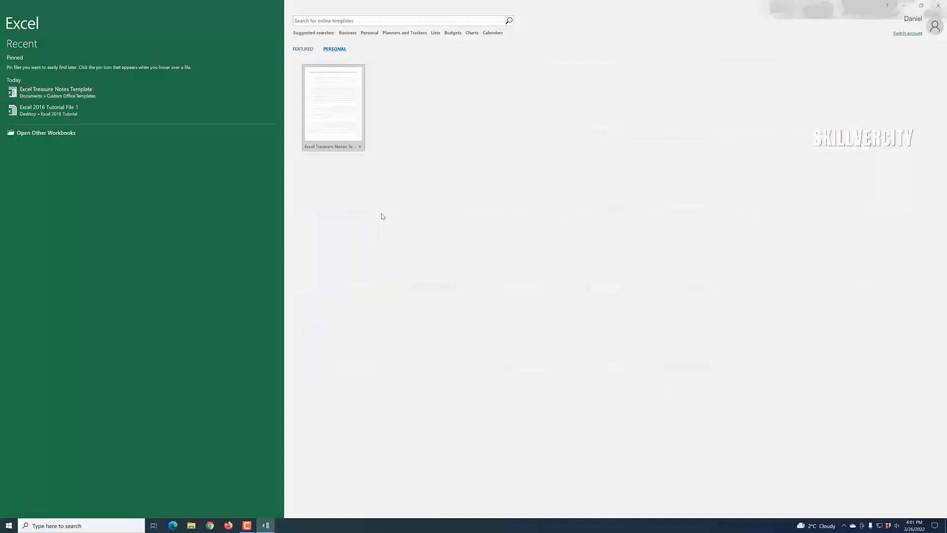
{"action": "left_click", "coordinate": [343, 113]}
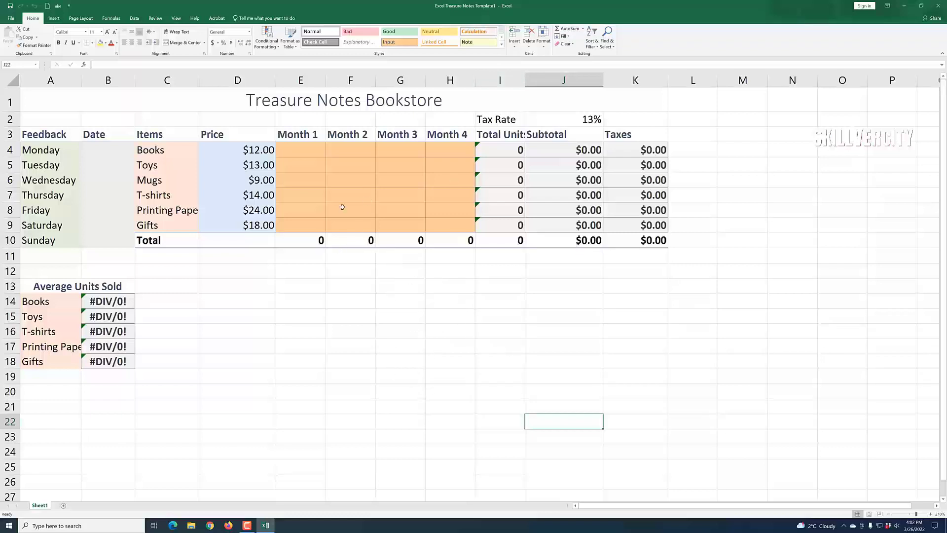
Step: Enter Books monthly units 336, 554, 521 and 568 in E4:H4
{"action": "left_click", "coordinate": [374, 214]}
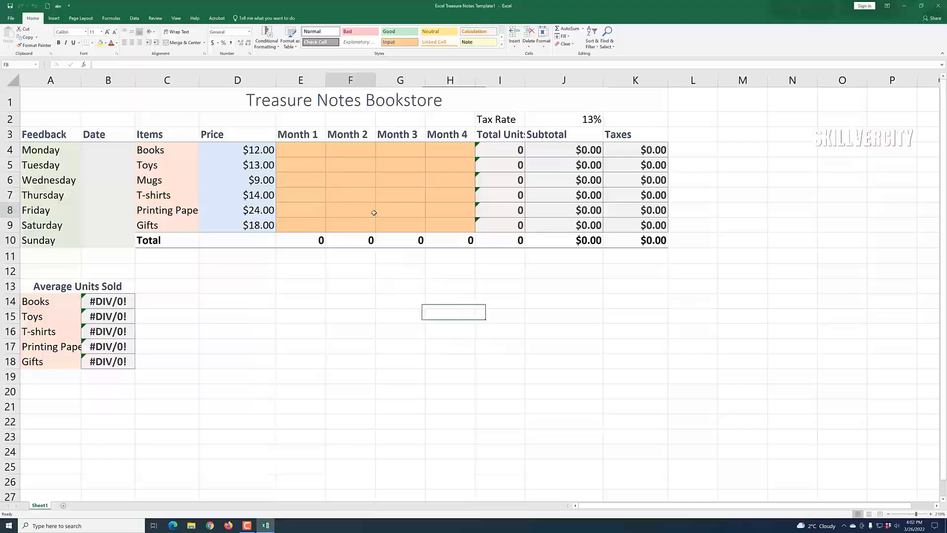
{"action": "left_click", "coordinate": [312, 152]}
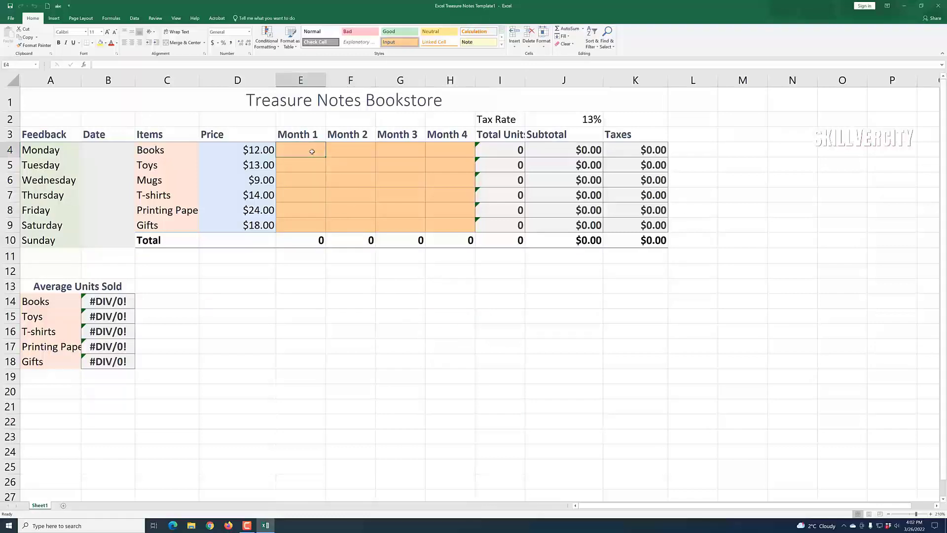
{"action": "type", "text": "336"}
{"action": "left_click", "coordinate": [339, 156]}
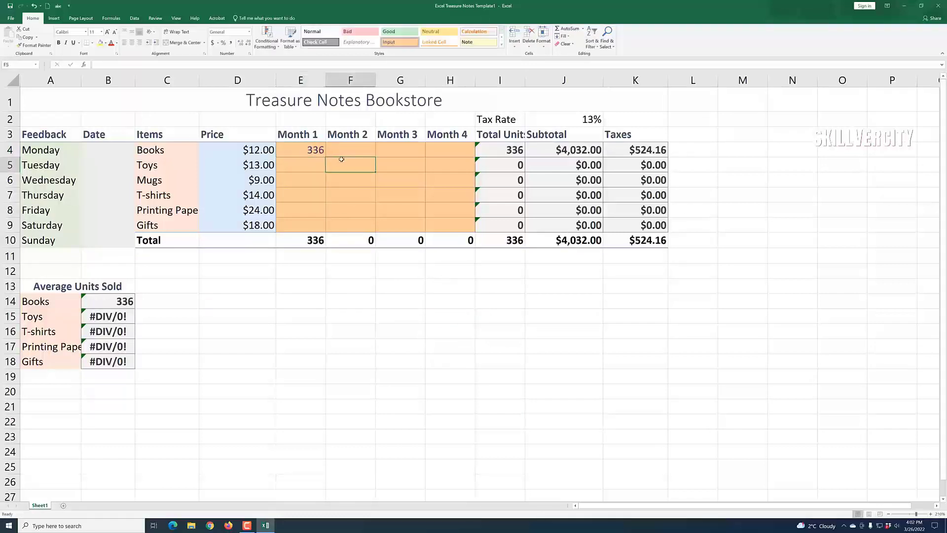
{"action": "type", "text": "55"}
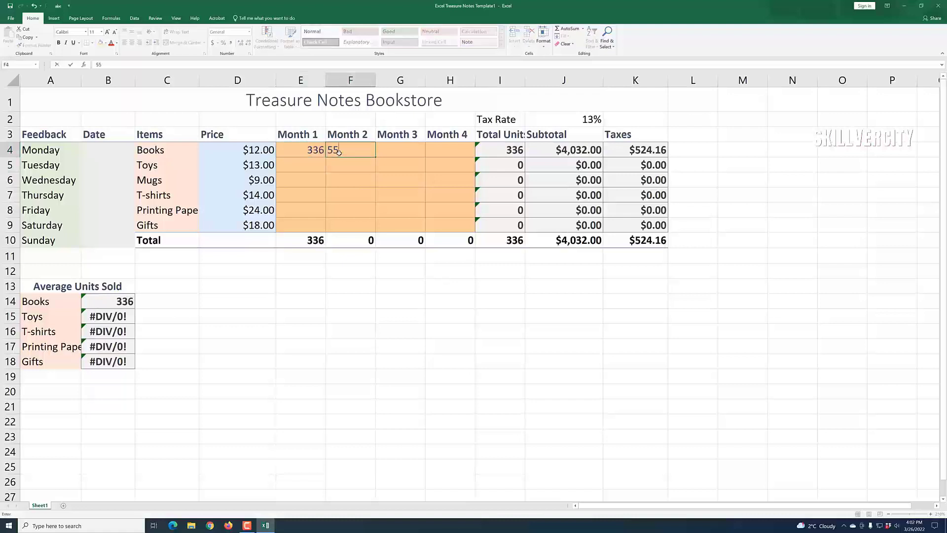
{"action": "type", "text": "47"}
{"action": "key", "text": "BackSpace"}
{"action": "left_click", "coordinate": [385, 176]}
{"action": "left_click", "coordinate": [402, 150]}
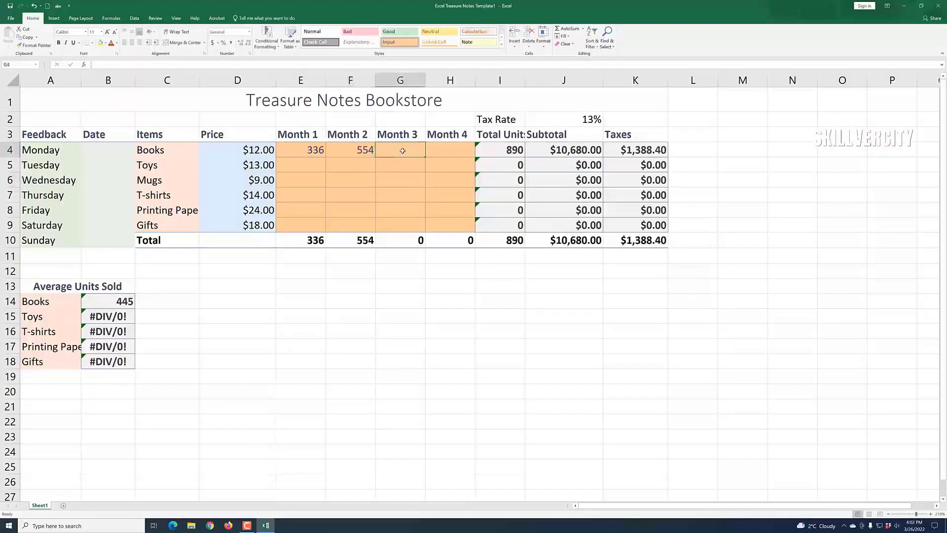
{"action": "type", "text": "521"}
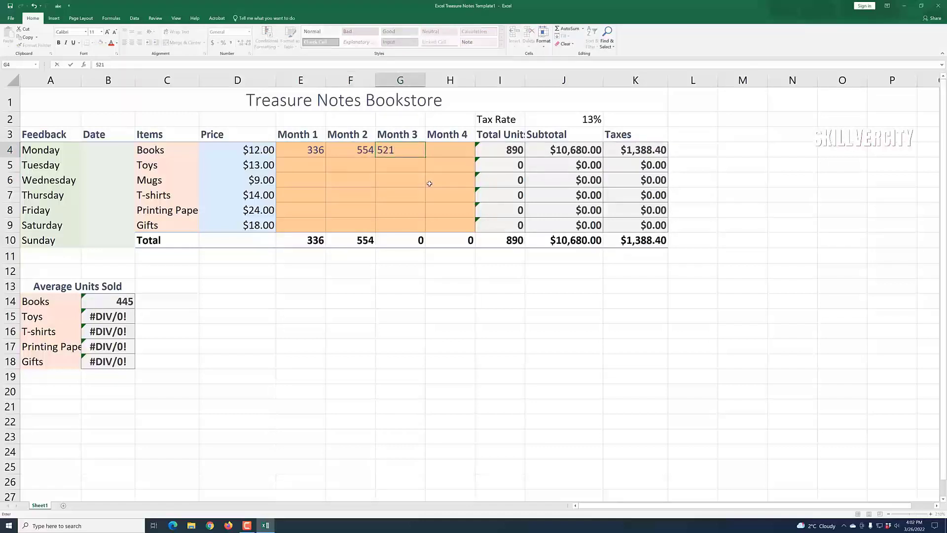
{"action": "key", "text": "Tab"}
{"action": "type", "text": "568"}
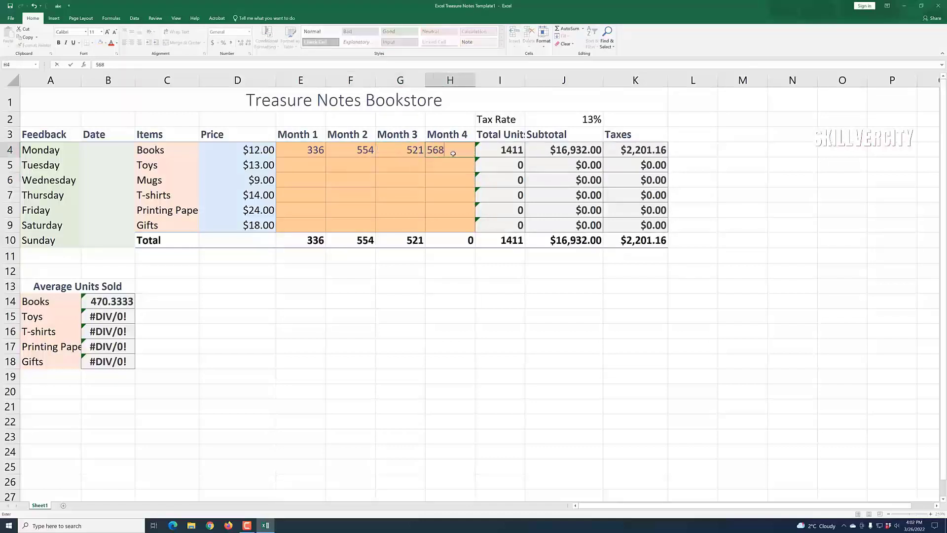
{"action": "left_click", "coordinate": [441, 182]}
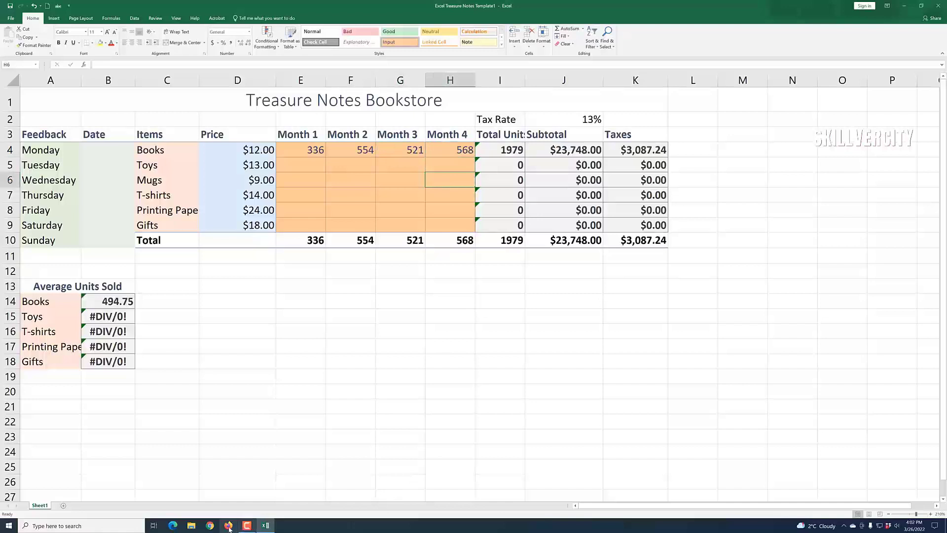
{"action": "left_click", "coordinate": [247, 525]}
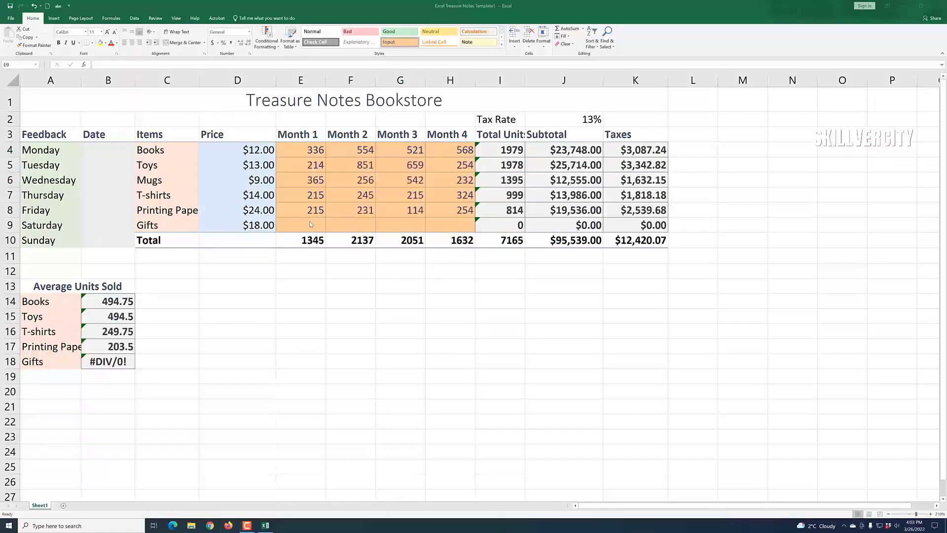
Step: Enter Gifts monthly units 215, 215, 325 and 321 in E9:H9
{"action": "left_click", "coordinate": [310, 224]}
{"action": "type", "text": "2154"}
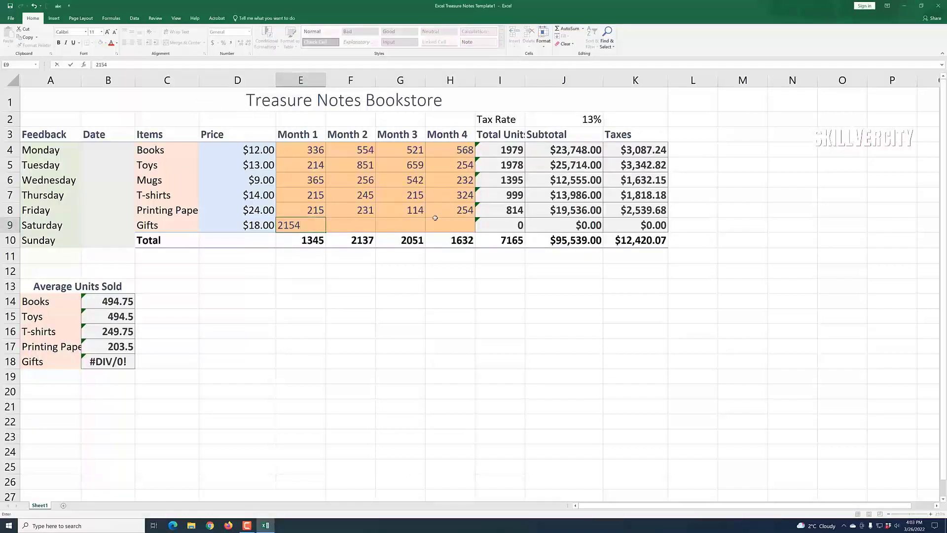
{"action": "key", "text": "BackSpace"}
{"action": "left_click", "coordinate": [347, 225]}
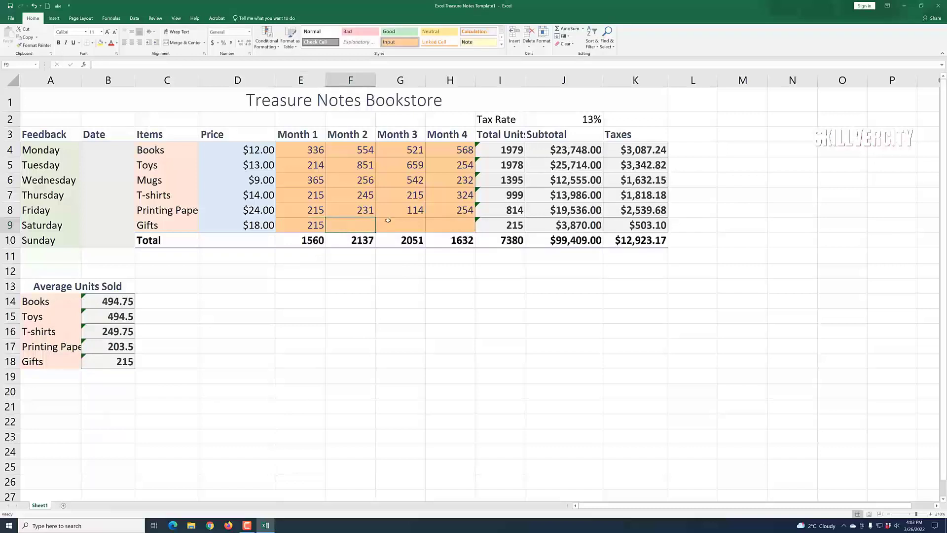
{"action": "type", "text": "215"}
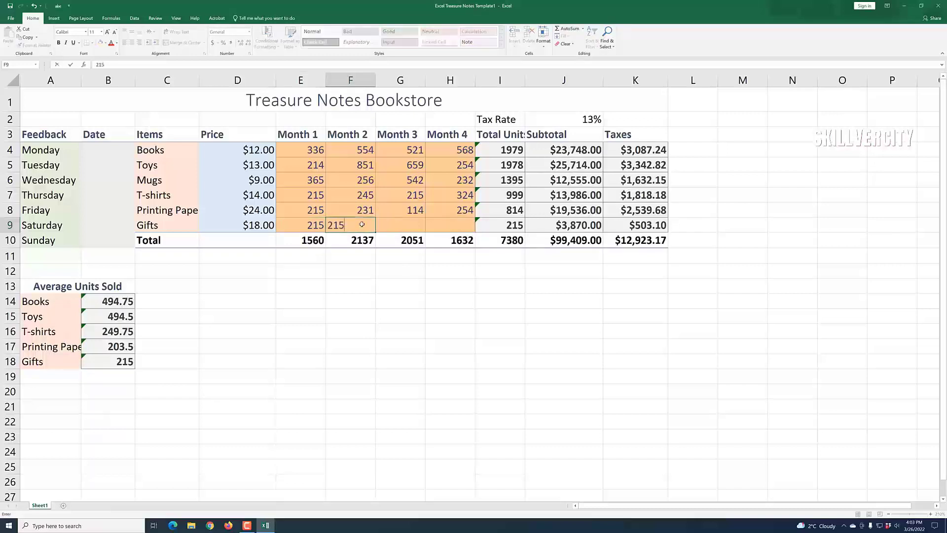
{"action": "left_click", "coordinate": [392, 226]}
{"action": "type", "text": "325"}
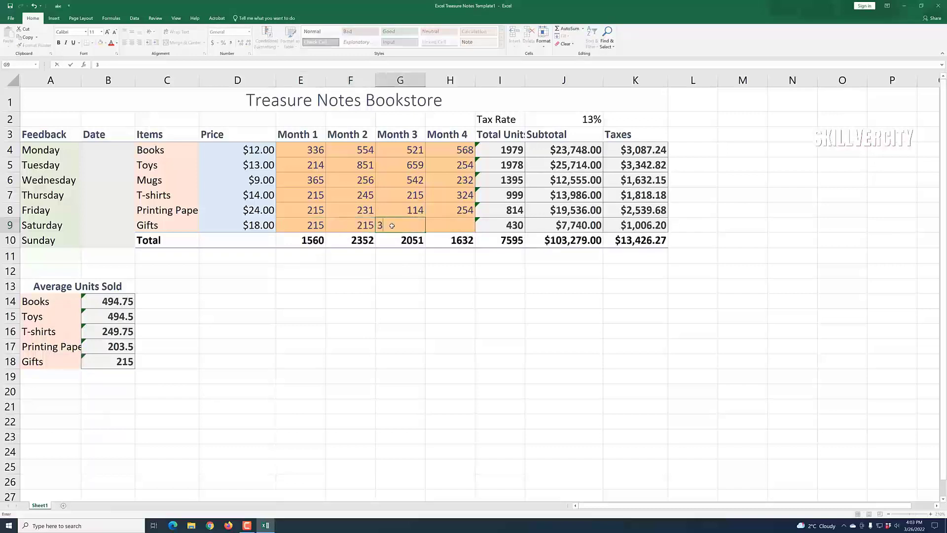
{"action": "left_click", "coordinate": [445, 223]}
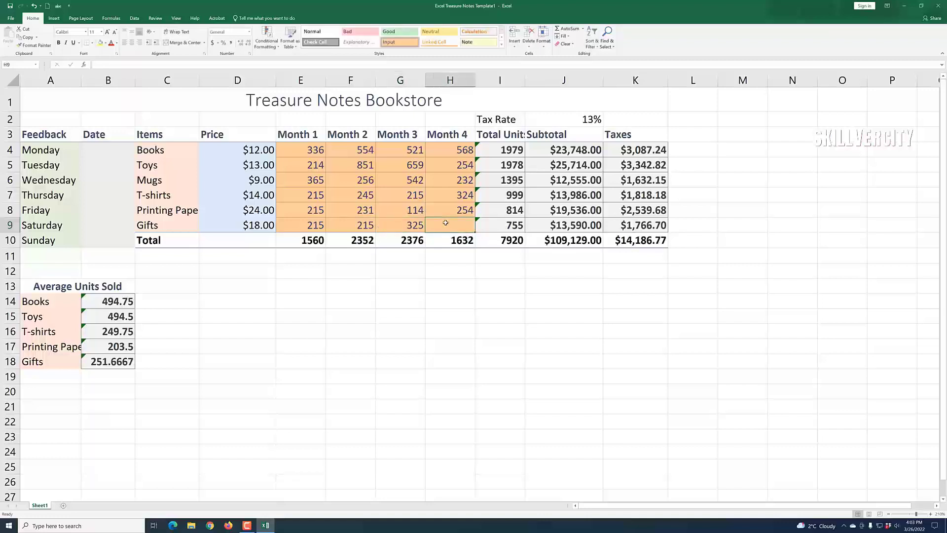
{"action": "type", "text": "321"}
{"action": "left_click", "coordinate": [436, 198]}
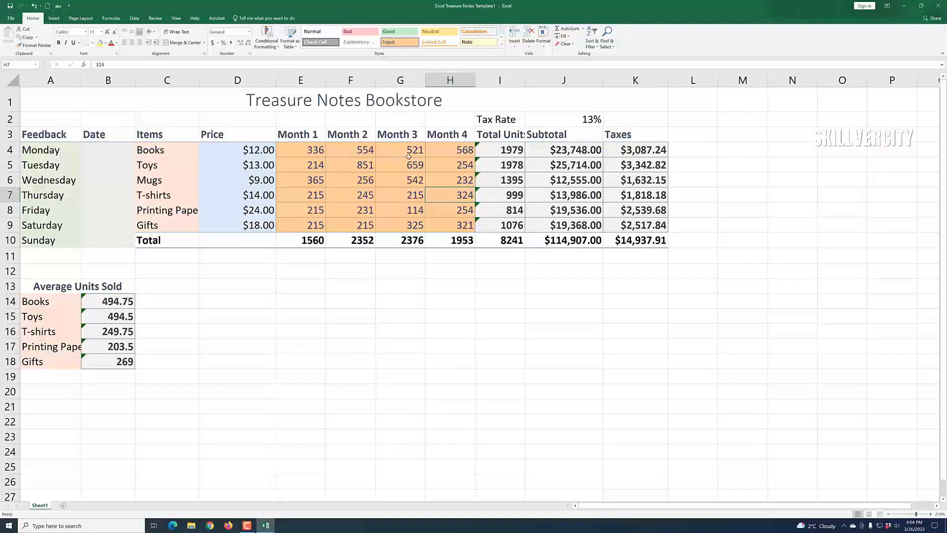
Step: Enter 10-22-2022 in B4 and fill the dates down to 10/28/2022 in B10
{"action": "left_click", "coordinate": [106, 156]}
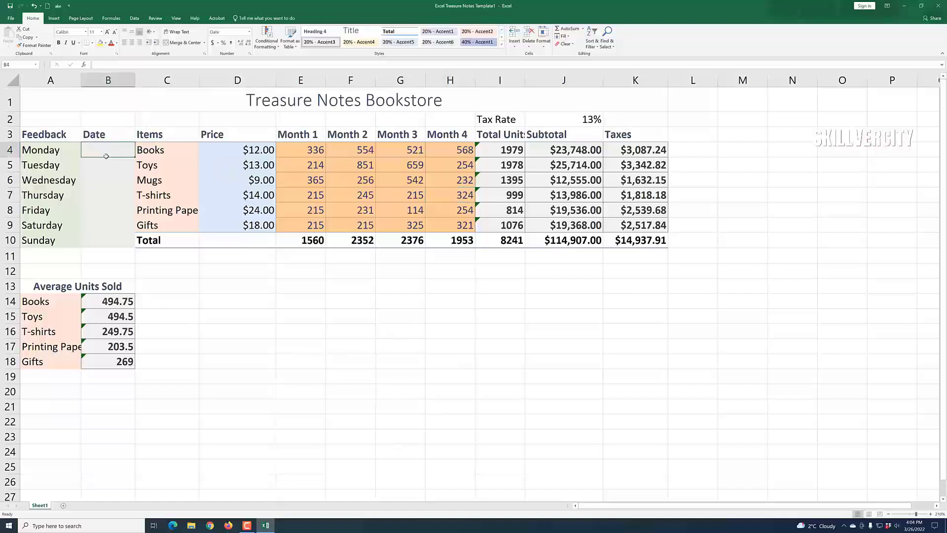
{"action": "type", "text": "1"}
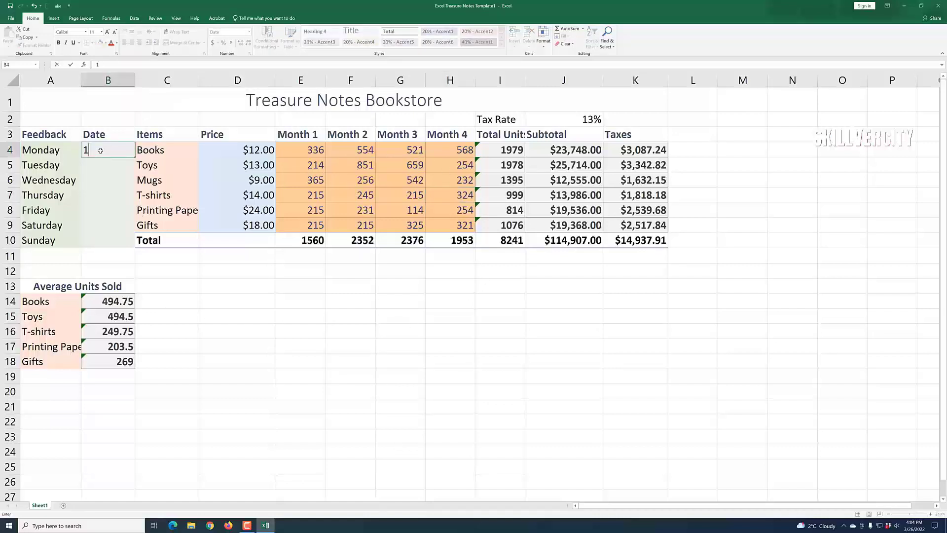
{"action": "type", "text": "0-22-2022"}
{"action": "left_click", "coordinate": [258, 303]}
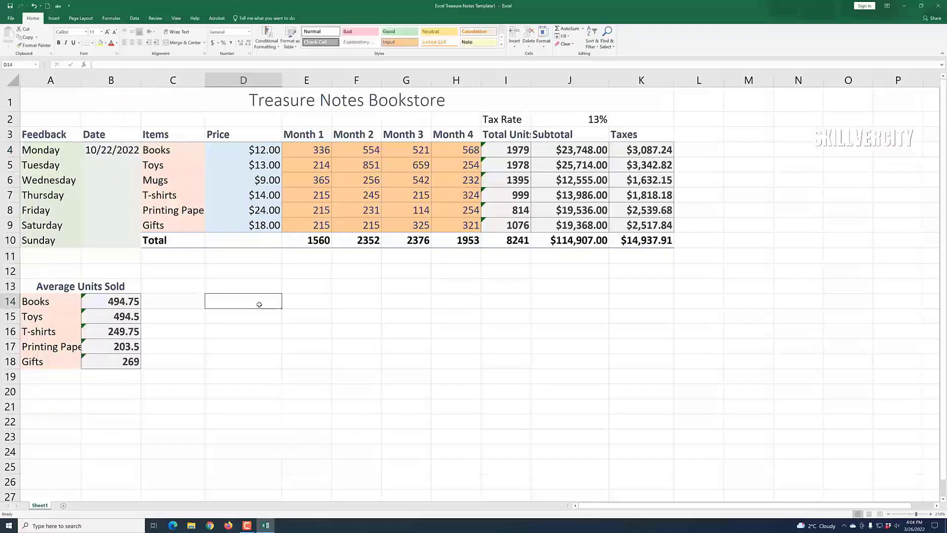
{"action": "left_click", "coordinate": [113, 150]}
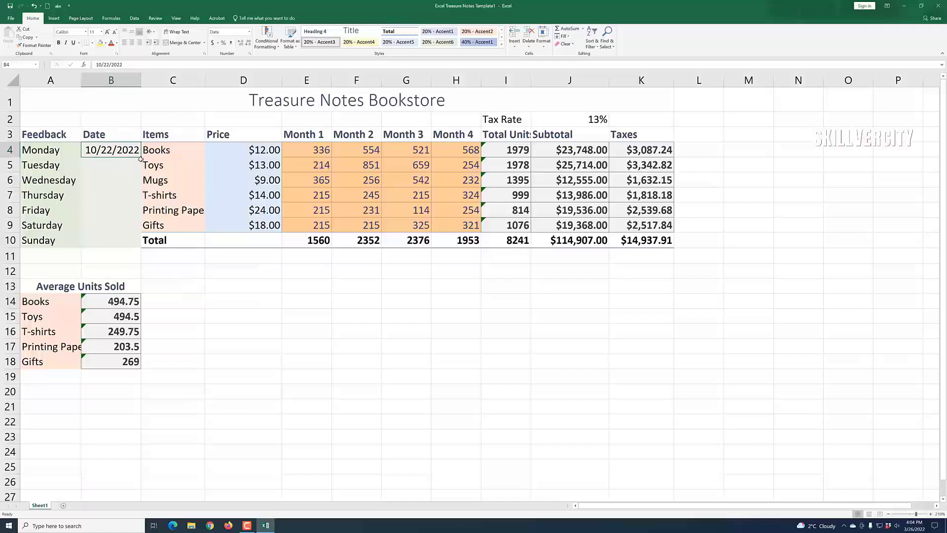
{"action": "left_click_drag", "start_coordinate": [141, 158], "coordinate": [127, 244]}
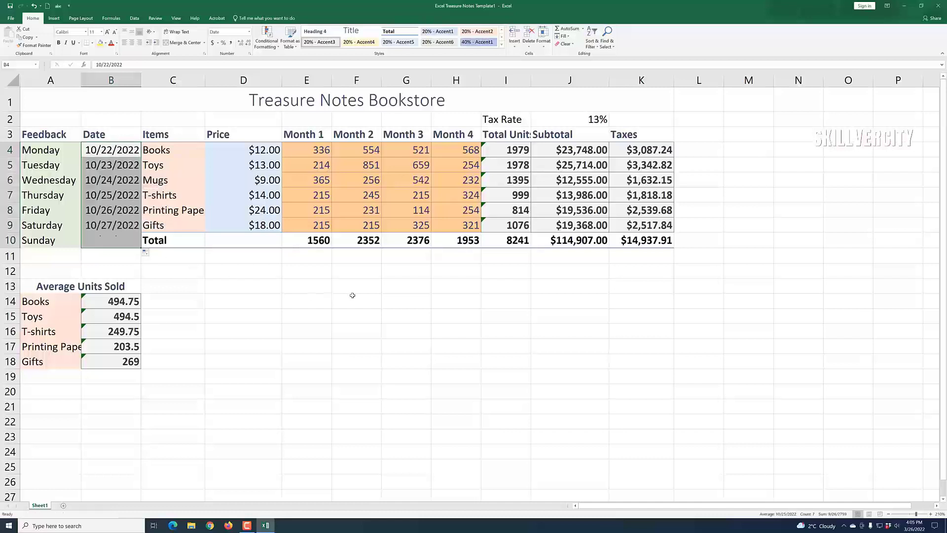
{"action": "left_click", "coordinate": [467, 366]}
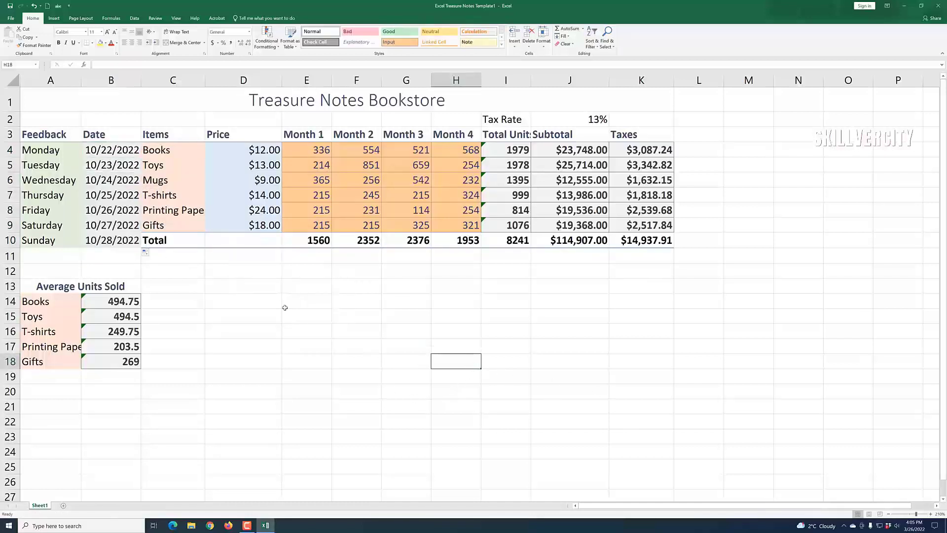
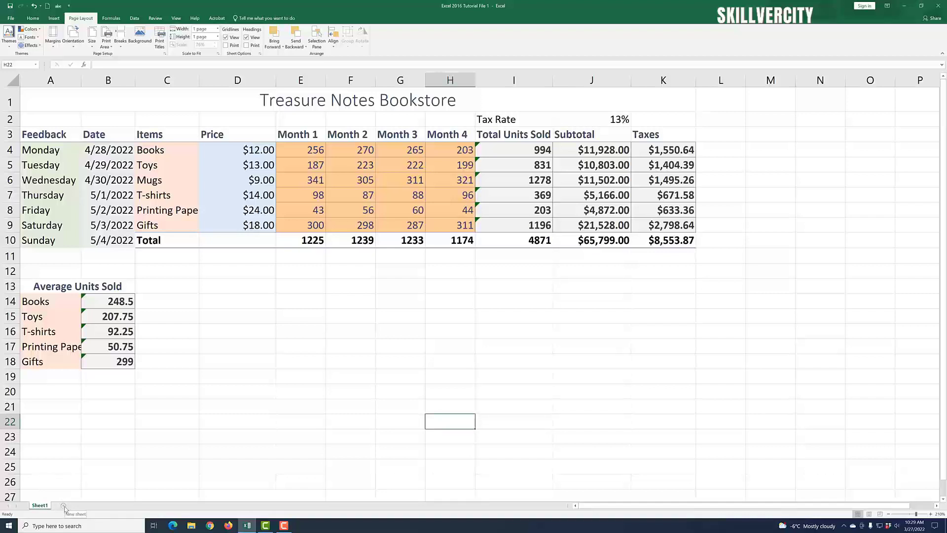
Step: Add a blank worksheet, then delete the blank Sheet6 again
{"action": "left_click", "coordinate": [64, 507]}
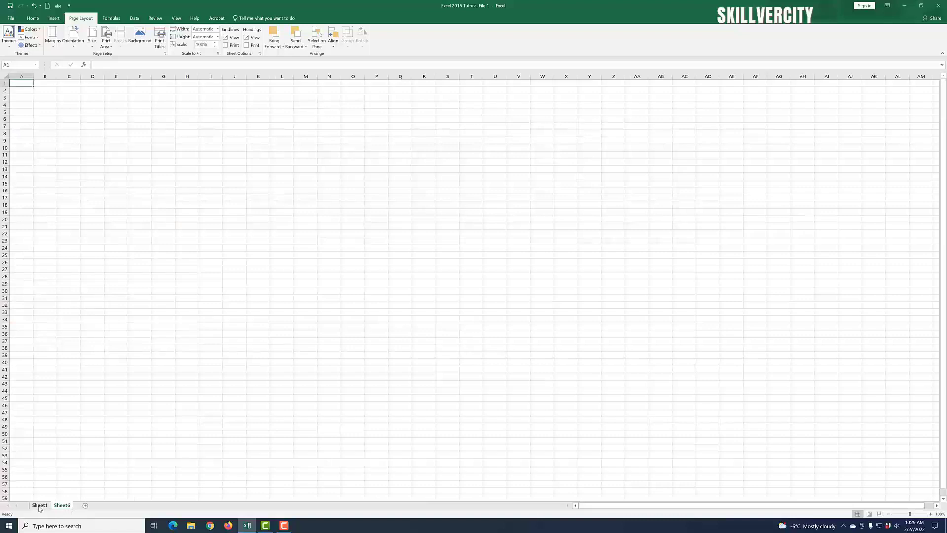
{"action": "left_click", "coordinate": [39, 506]}
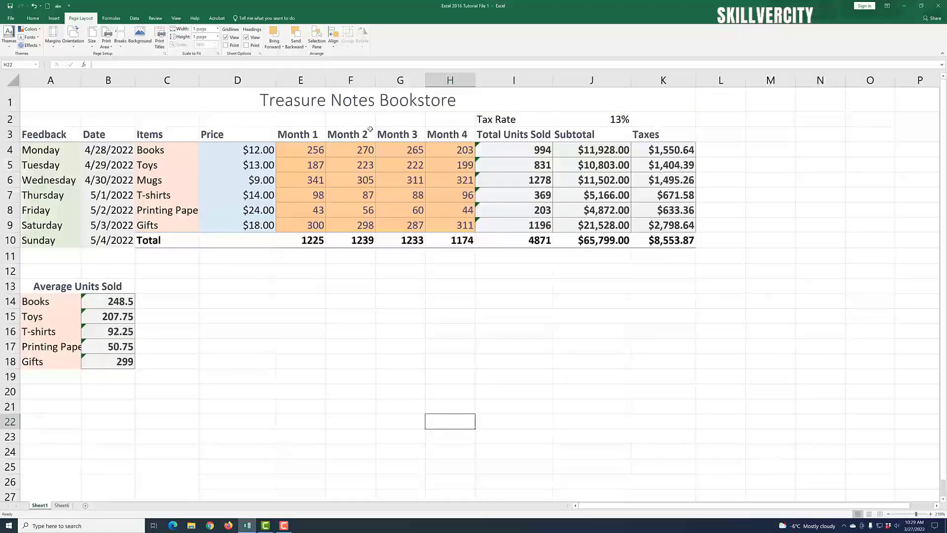
{"action": "left_click", "coordinate": [63, 506]}
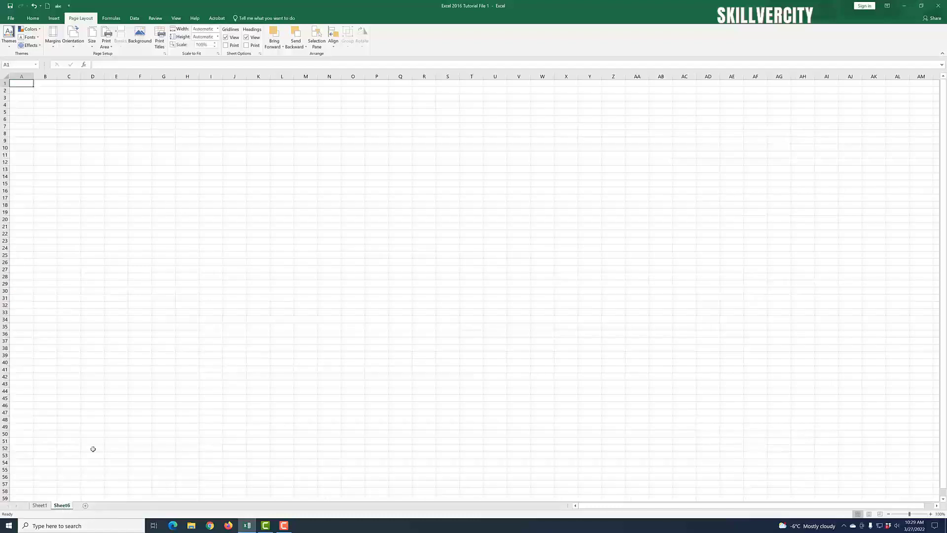
{"action": "left_click", "coordinate": [39, 506]}
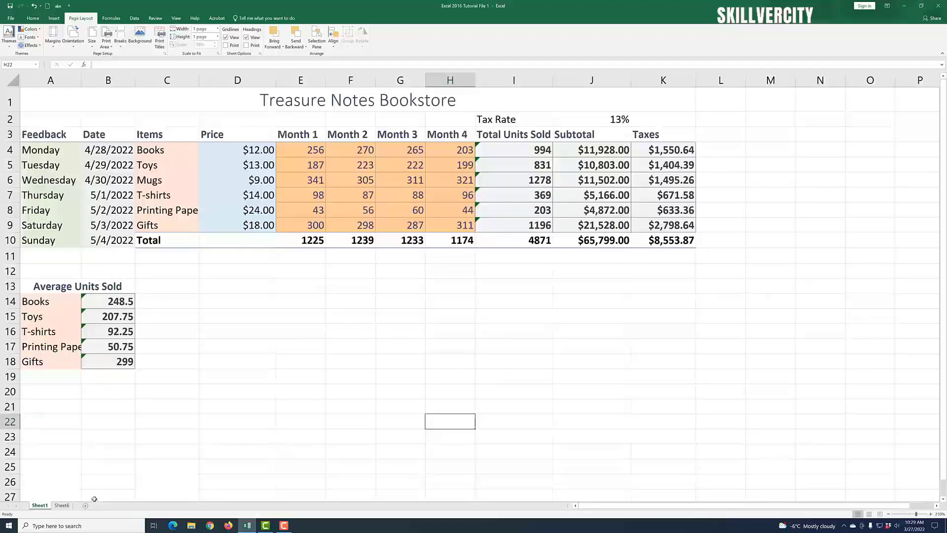
{"action": "left_click", "coordinate": [61, 505]}
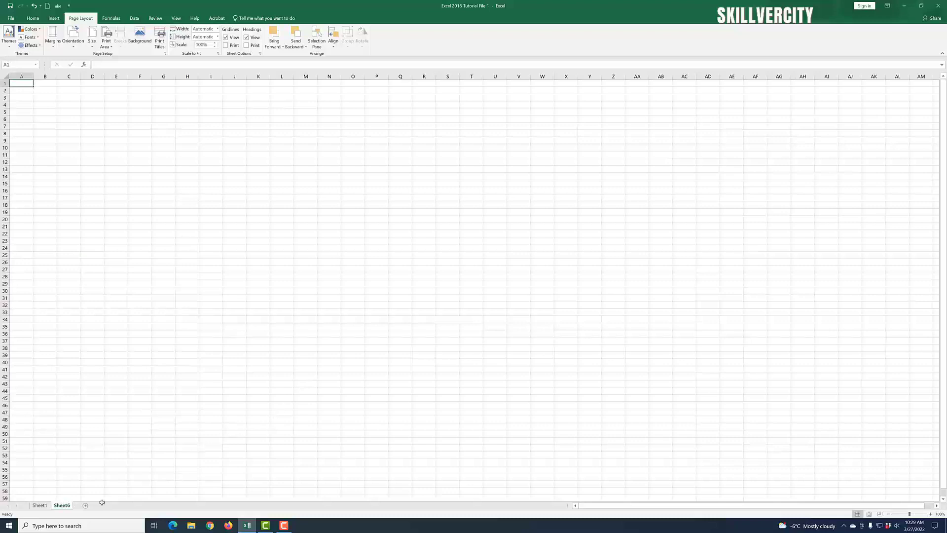
{"action": "left_click", "coordinate": [40, 506]}
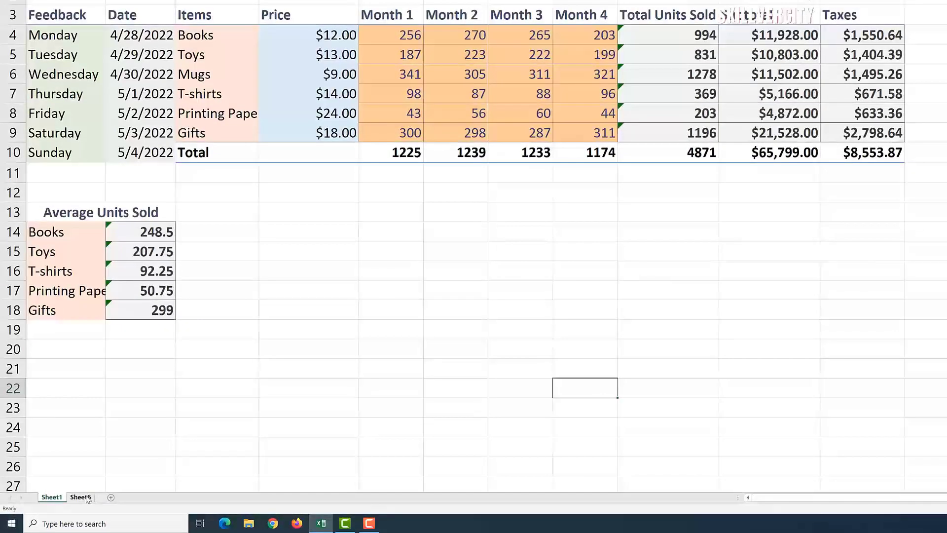
{"action": "left_click", "coordinate": [82, 498]}
{"action": "right_click", "coordinate": [82, 497]}
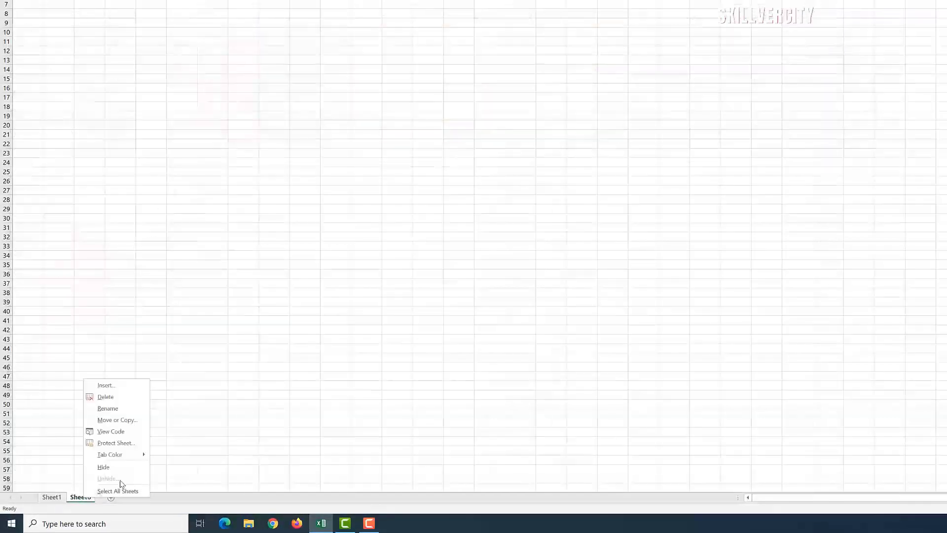
{"action": "left_click", "coordinate": [136, 398]}
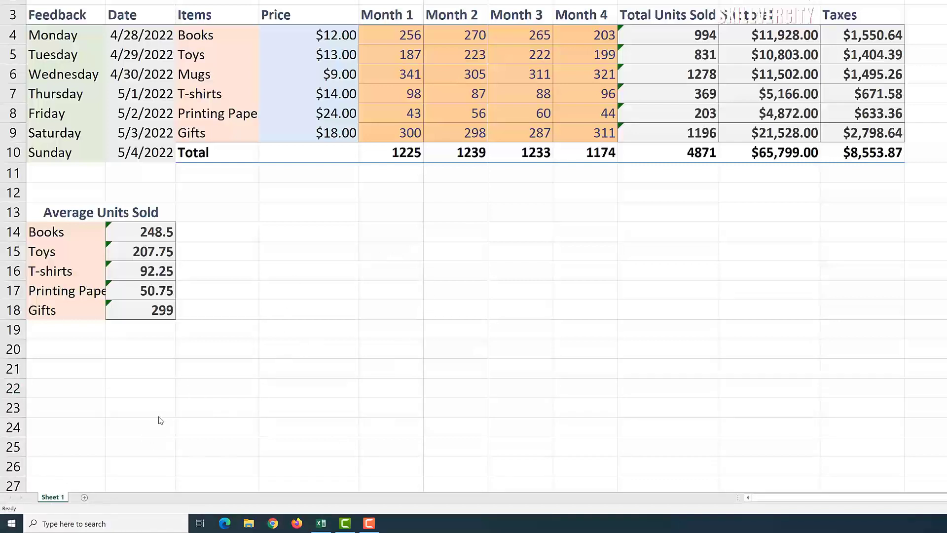
Step: Copy Sheet 1 to the end of the workbook as Sheet 1 (2)
{"action": "left_click", "coordinate": [49, 500]}
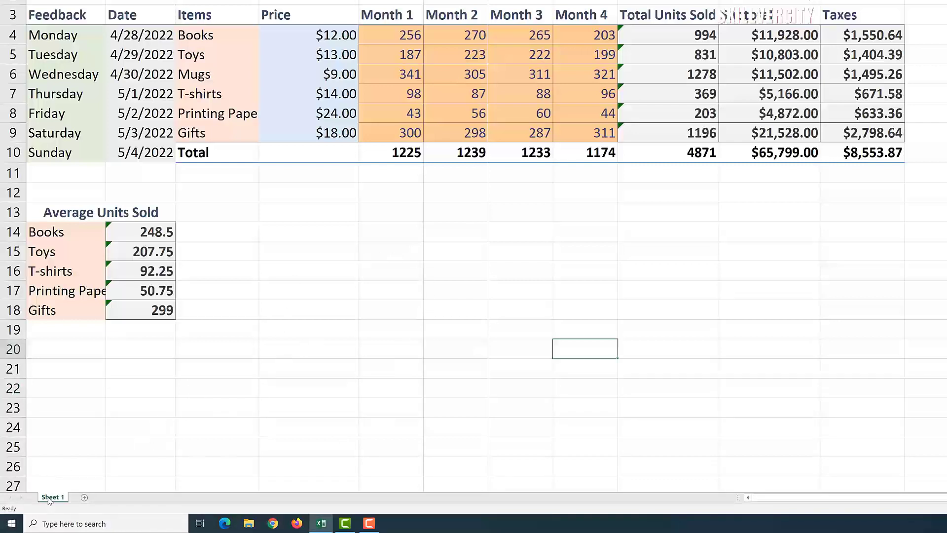
{"action": "right_click", "coordinate": [54, 498]}
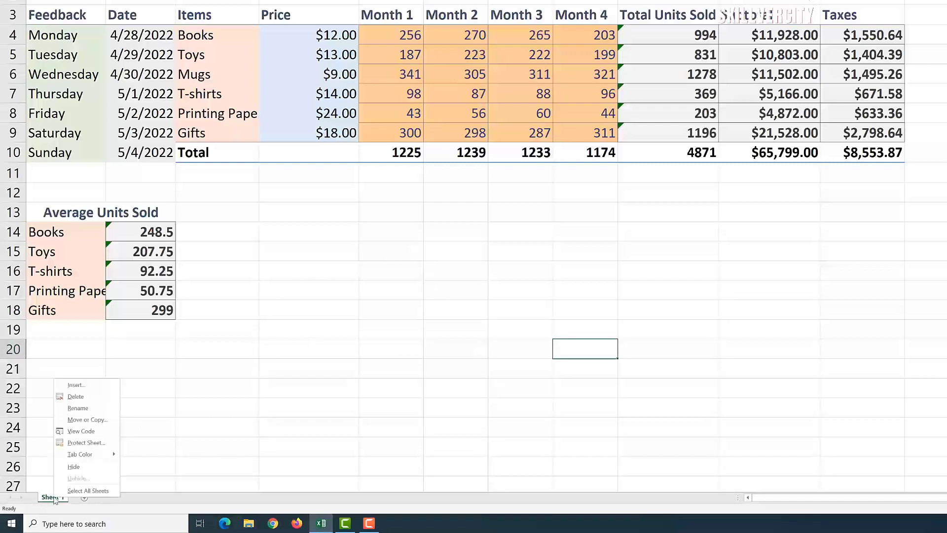
{"action": "left_click", "coordinate": [100, 422]}
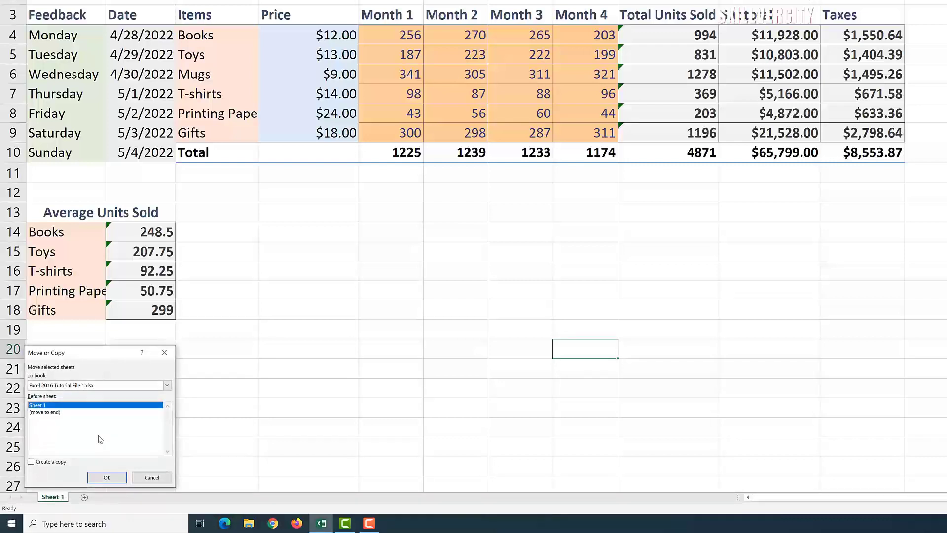
{"action": "left_click", "coordinate": [50, 414]}
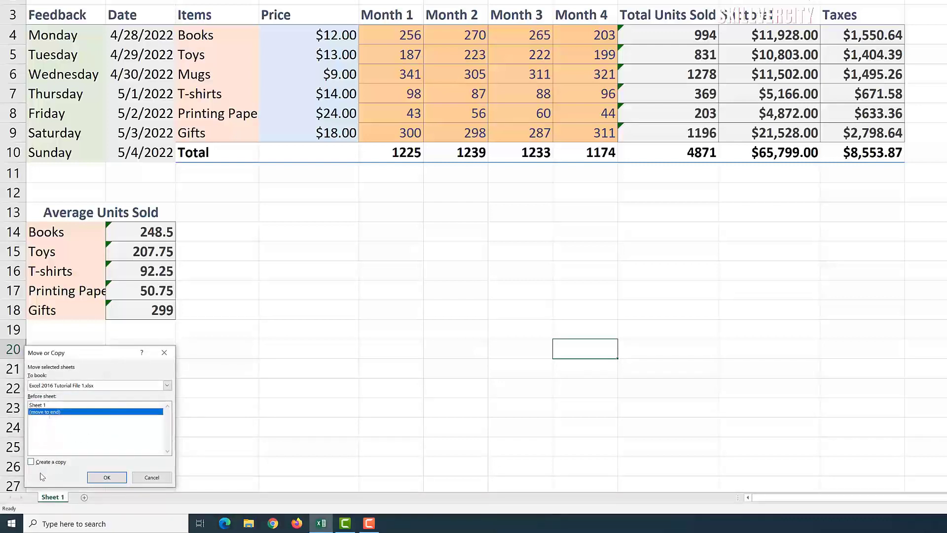
{"action": "left_click", "coordinate": [31, 463]}
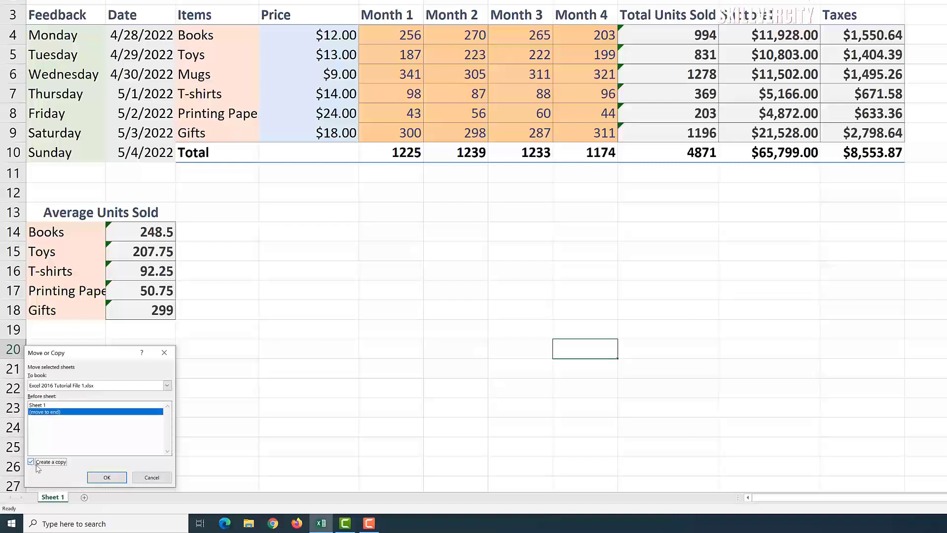
{"action": "left_click", "coordinate": [107, 477]}
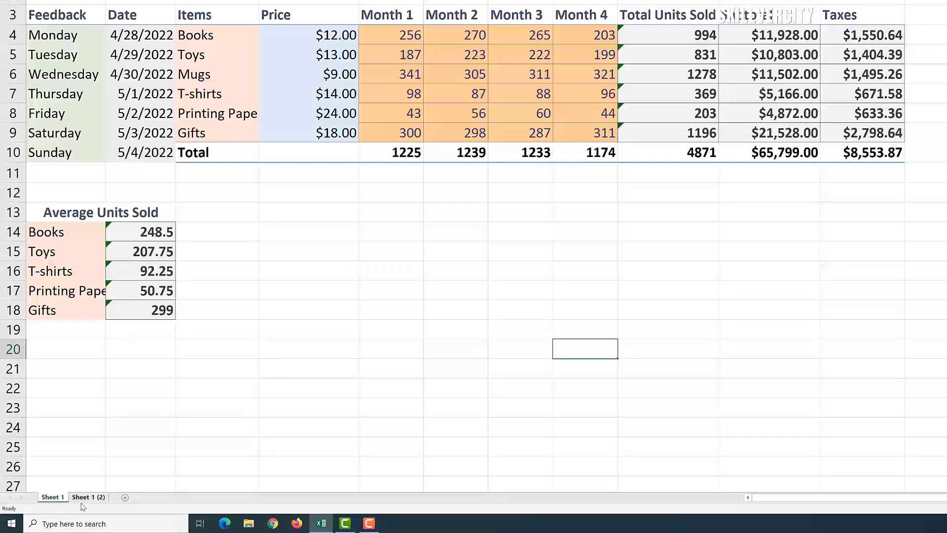
Step: Copy Sheet 1 (2) to the end of the workbook as Sheet 1 (3)
{"action": "left_click", "coordinate": [88, 498]}
{"action": "left_click", "coordinate": [54, 498]}
{"action": "left_click", "coordinate": [83, 499]}
{"action": "right_click", "coordinate": [88, 500]}
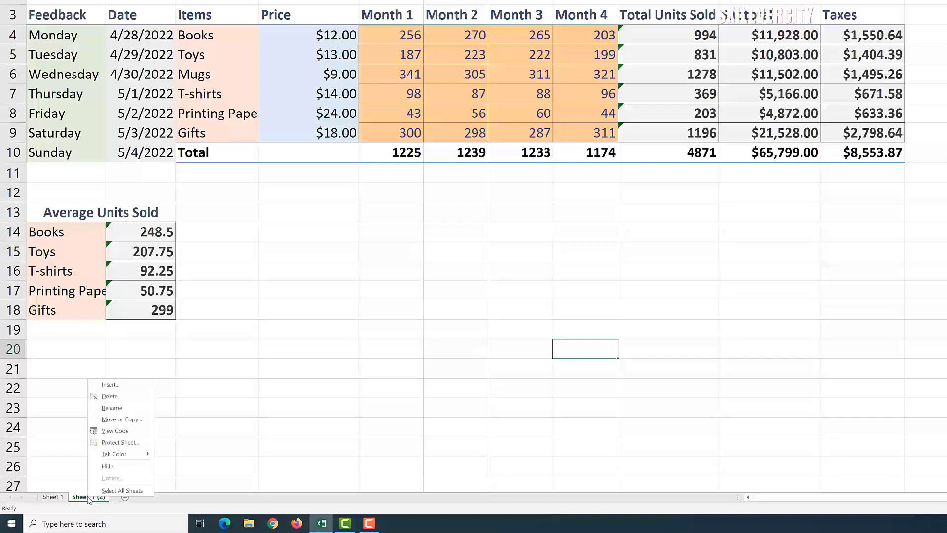
{"action": "left_click", "coordinate": [132, 423]}
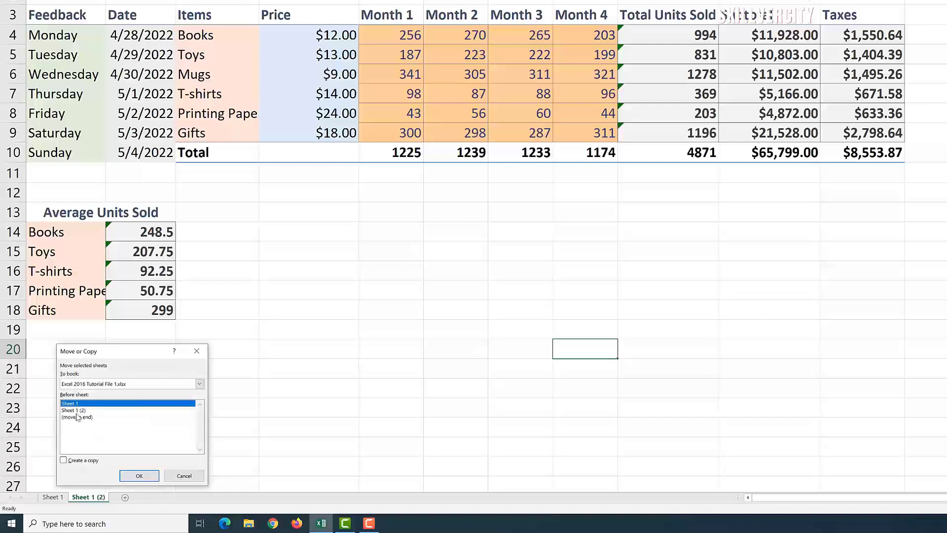
{"action": "left_click", "coordinate": [77, 417]}
{"action": "left_click", "coordinate": [63, 461]}
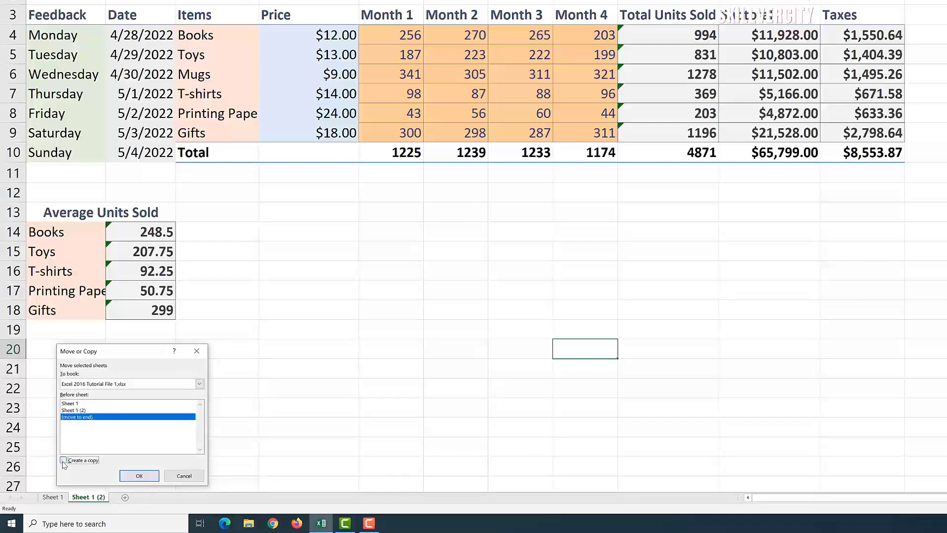
{"action": "left_click", "coordinate": [138, 476]}
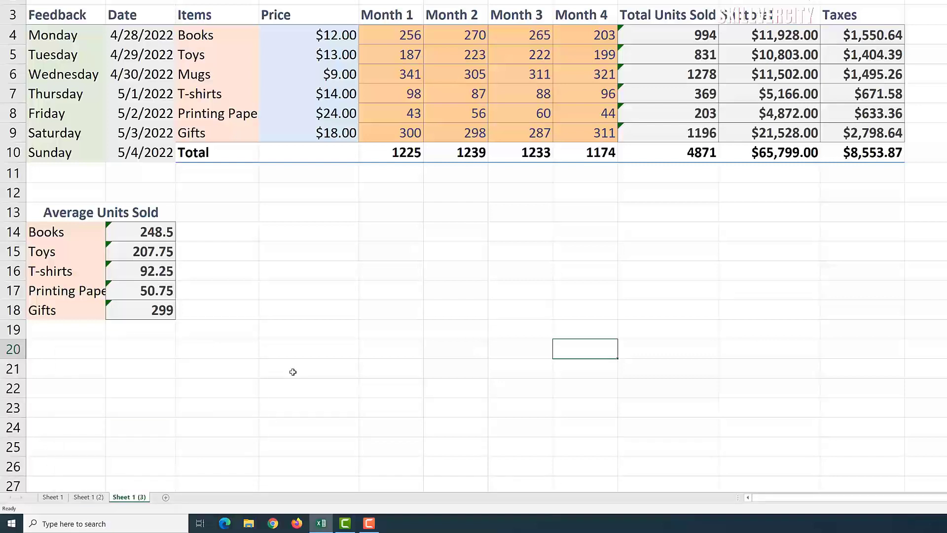
{"action": "right_click", "coordinate": [54, 498]}
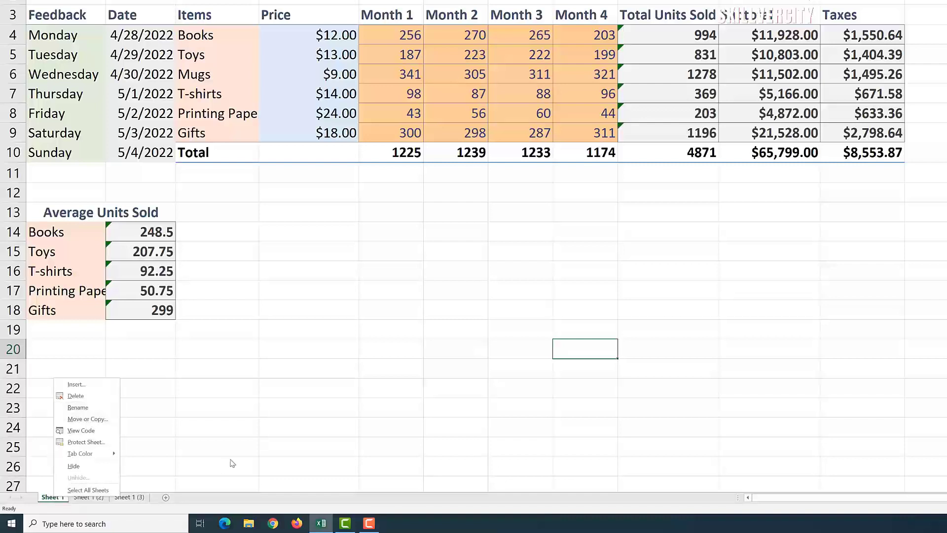
Step: Drag-copy the Sheet 1 (3) tab, creating a duplicate Sheet 1 (4)
{"action": "left_click", "coordinate": [252, 455]}
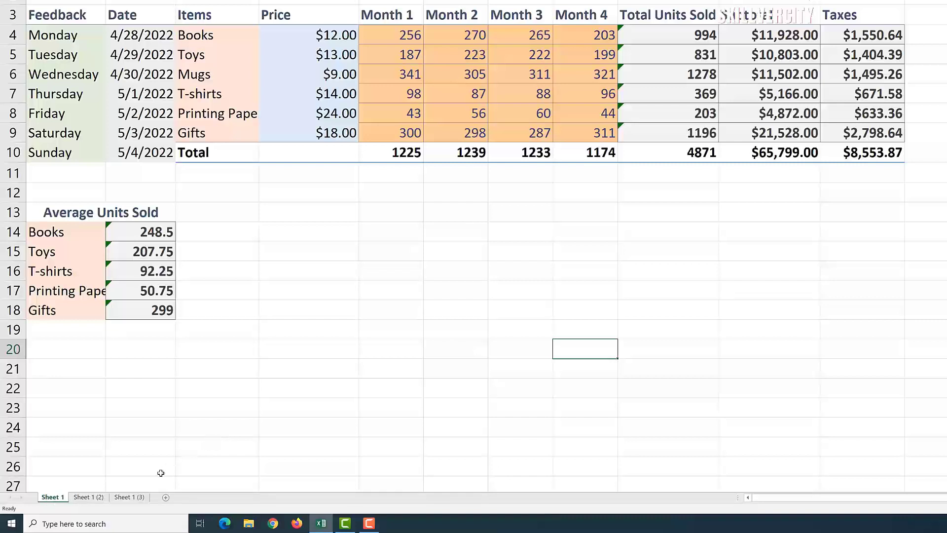
{"action": "left_click", "coordinate": [132, 499]}
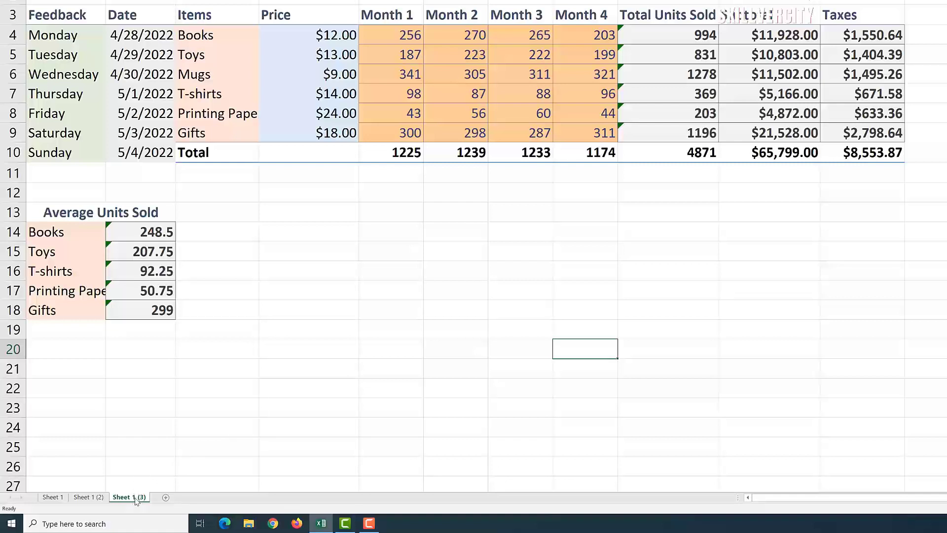
{"action": "left_click_drag", "start_coordinate": [136, 500], "coordinate": [169, 504]}
Step: Delete Sheet 1 (4) and go back to Sheet 1
{"action": "right_click", "coordinate": [167, 498]}
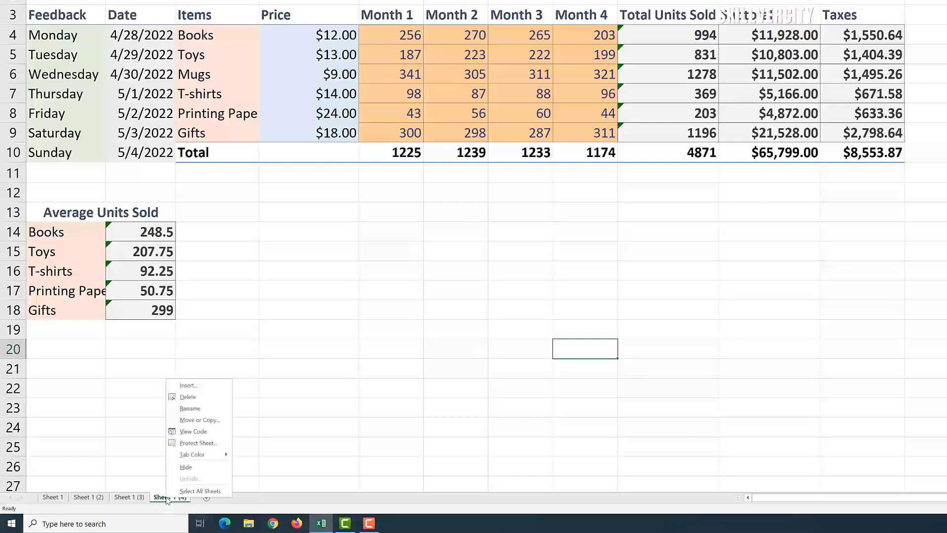
{"action": "left_click", "coordinate": [215, 402]}
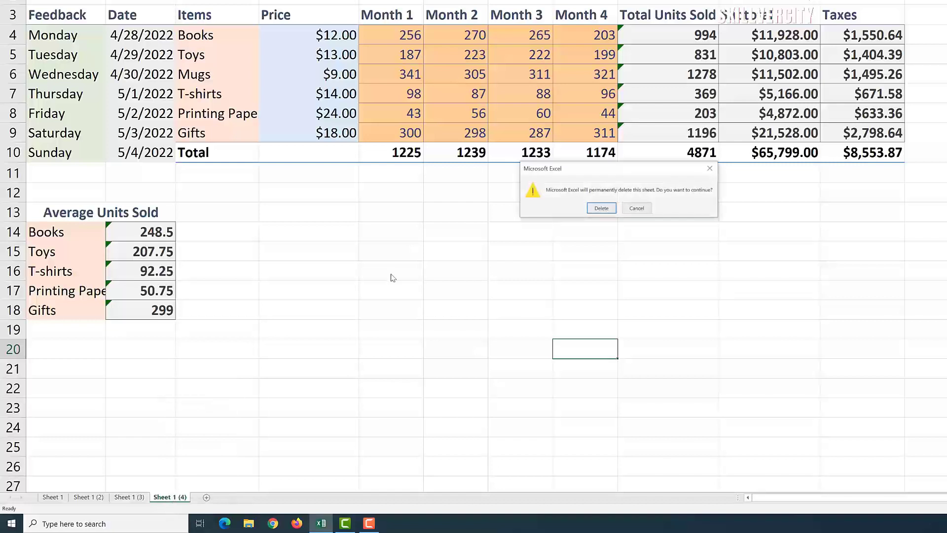
{"action": "left_click", "coordinate": [603, 209]}
{"action": "left_click", "coordinate": [53, 497]}
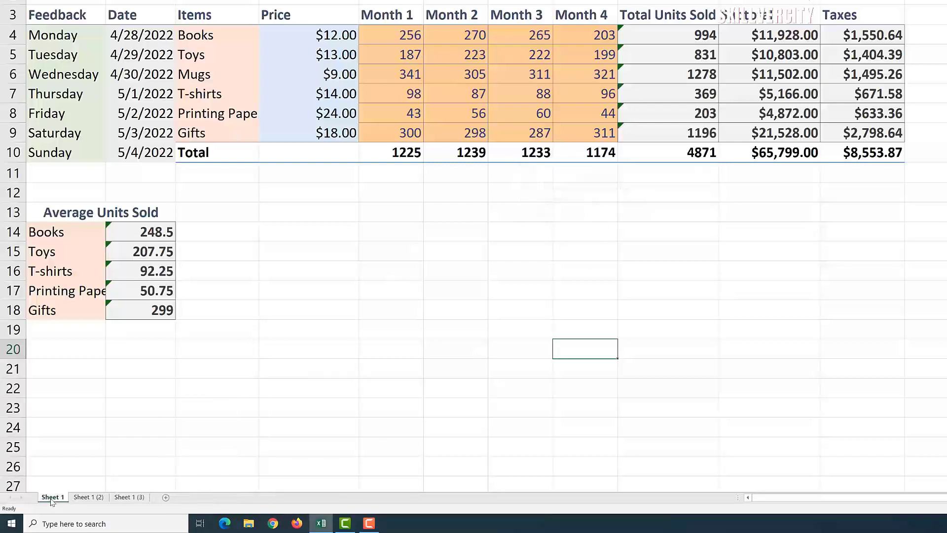
Step: Rename Sheet 1 to Toronto and Sheet 1 (2) to Lagos
{"action": "right_click", "coordinate": [52, 498]}
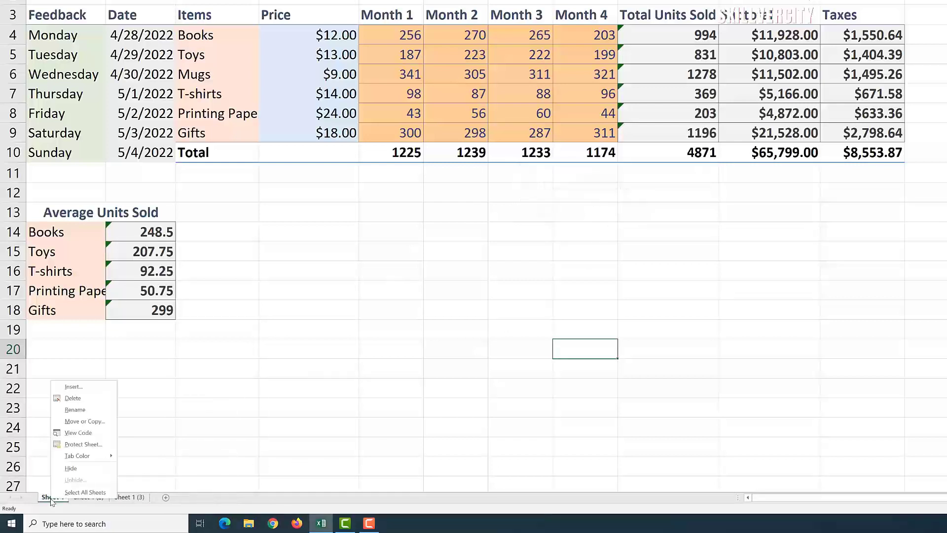
{"action": "left_click", "coordinate": [108, 410]}
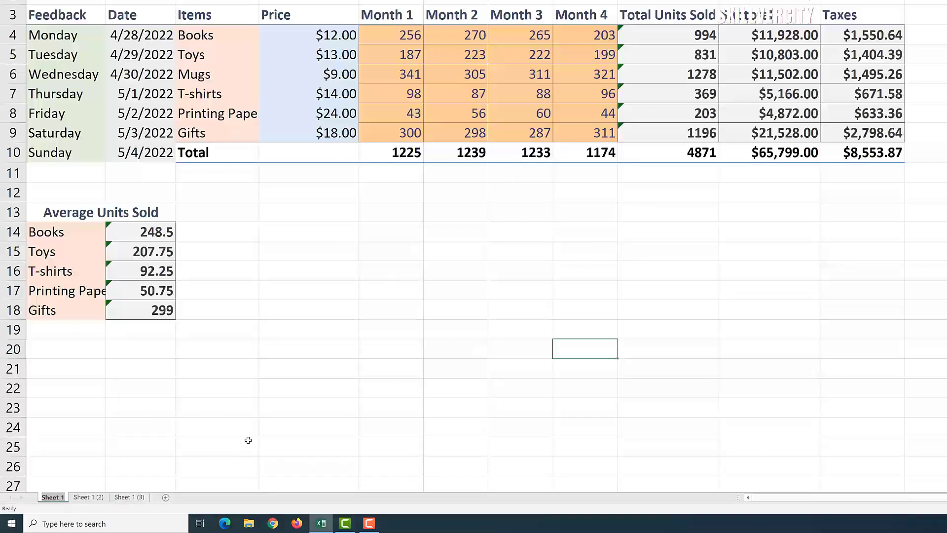
{"action": "type", "text": "Toron"}
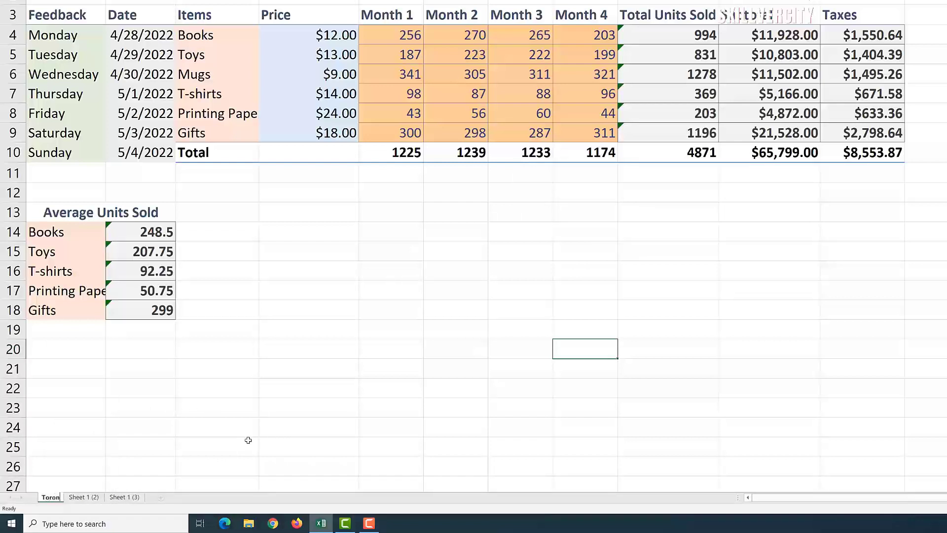
{"action": "type", "text": "to"}
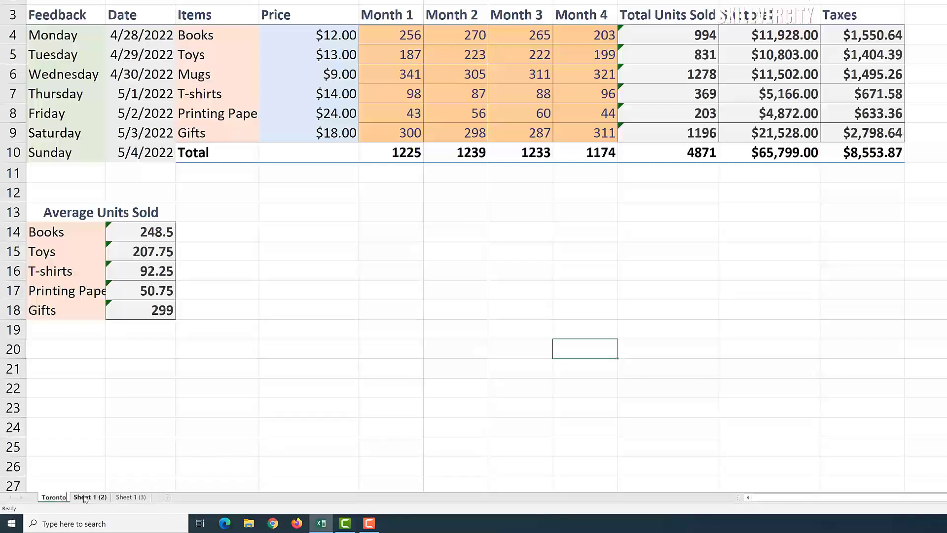
{"action": "left_click", "coordinate": [84, 498]}
{"action": "right_click", "coordinate": [85, 499]}
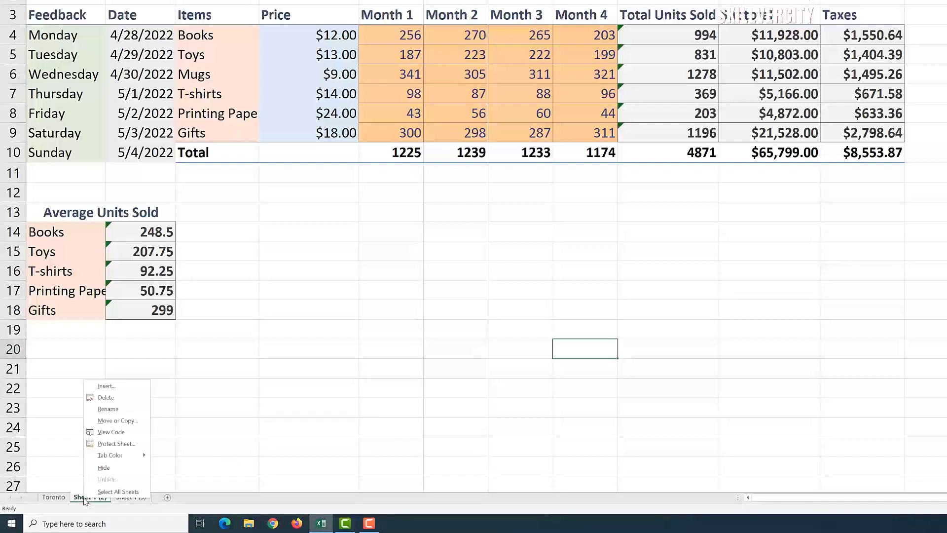
{"action": "left_click", "coordinate": [117, 410]}
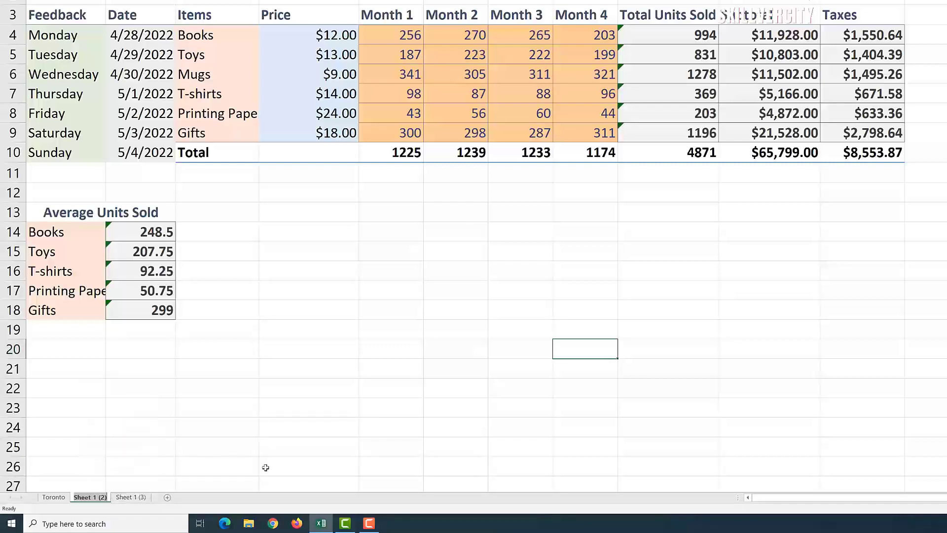
{"action": "type", "text": "Lagos"}
{"action": "key", "text": "Return"}
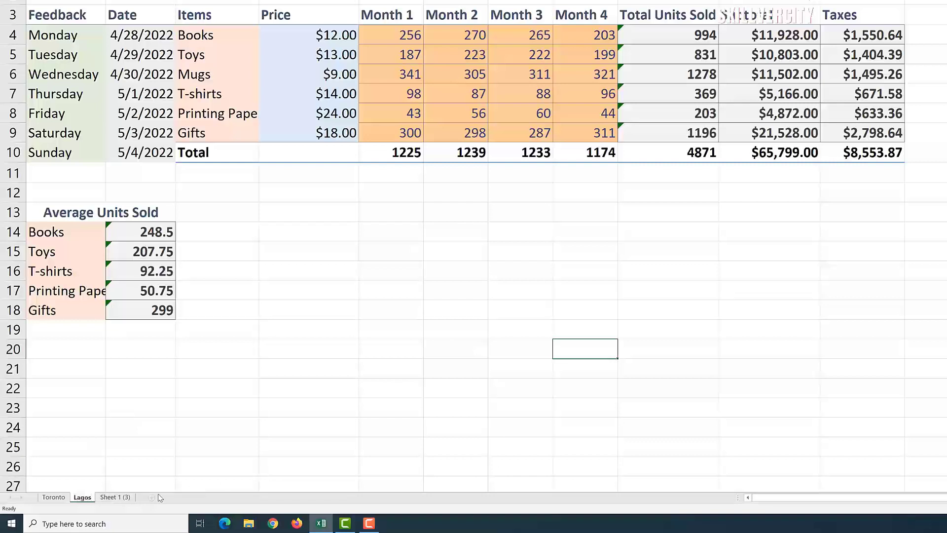
Step: Rename Sheet 1 (3) to Milan
{"action": "left_click", "coordinate": [117, 497]}
{"action": "right_click", "coordinate": [117, 496]}
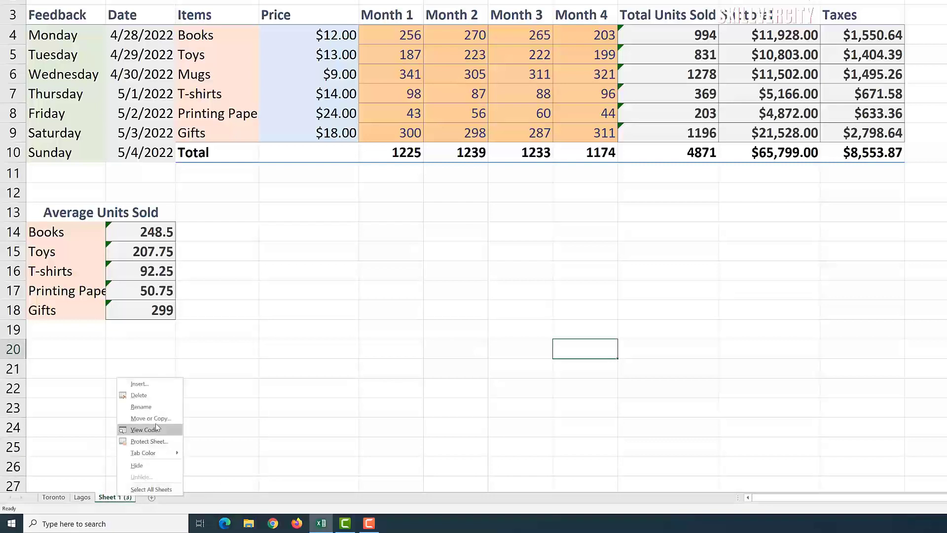
{"action": "left_click", "coordinate": [141, 407]}
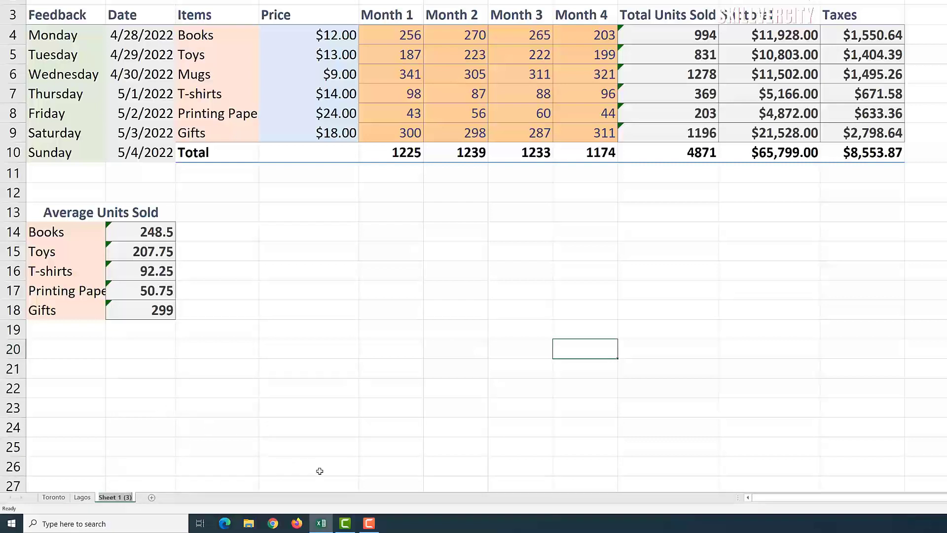
{"action": "type", "text": "Milan"}
{"action": "key", "text": "Return"}
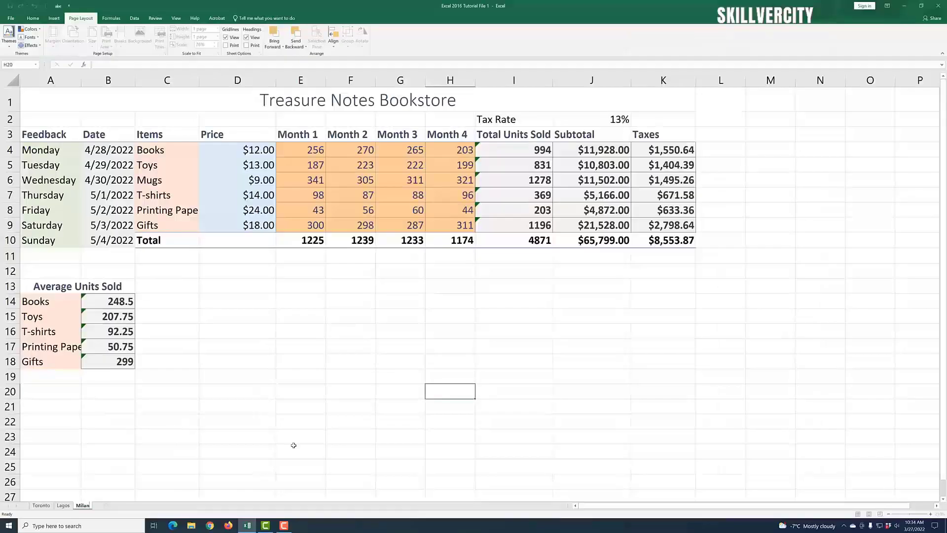
{"action": "left_click", "coordinate": [298, 439]}
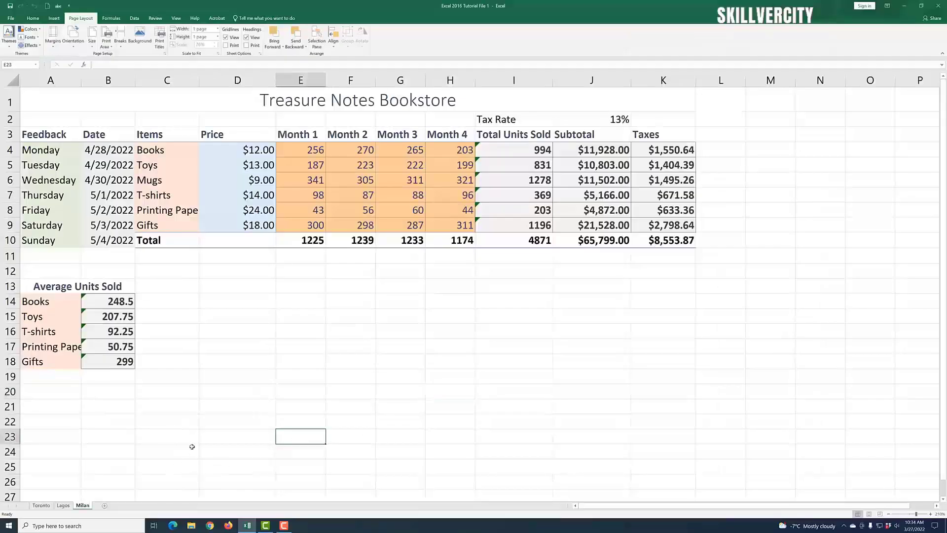
{"action": "left_click", "coordinate": [63, 506]}
{"action": "left_click", "coordinate": [83, 506]}
{"action": "left_click", "coordinate": [41, 505]}
{"action": "left_click", "coordinate": [61, 505]}
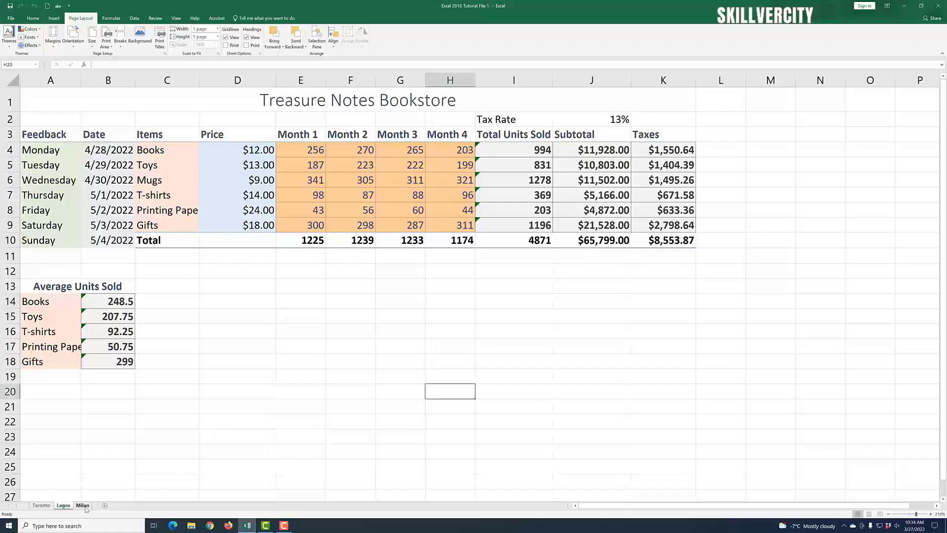
{"action": "left_click", "coordinate": [82, 506]}
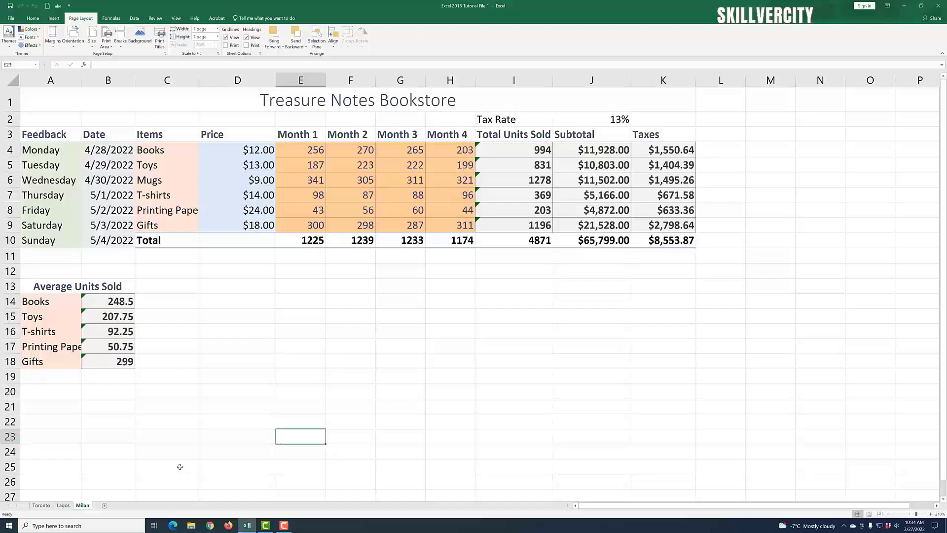
{"action": "left_click", "coordinate": [216, 417]}
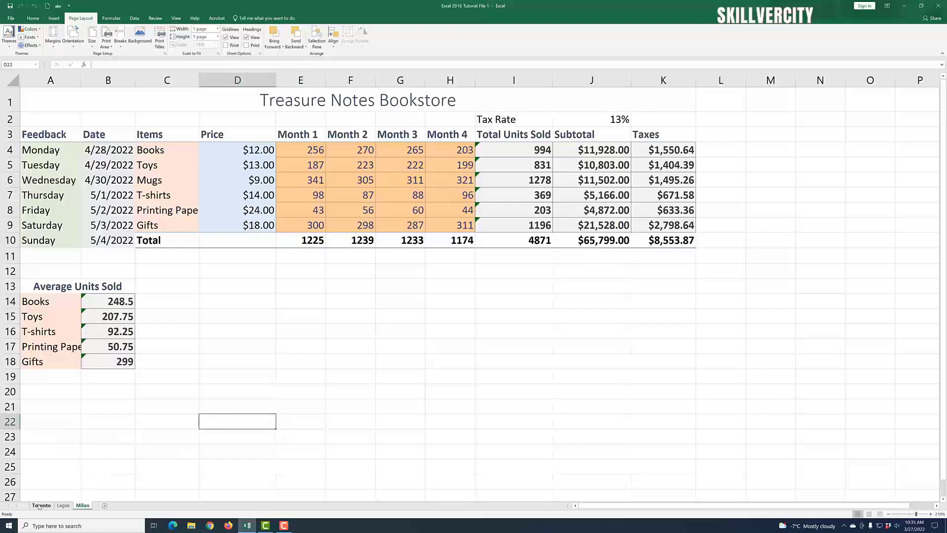
{"action": "left_click", "coordinate": [111, 438]}
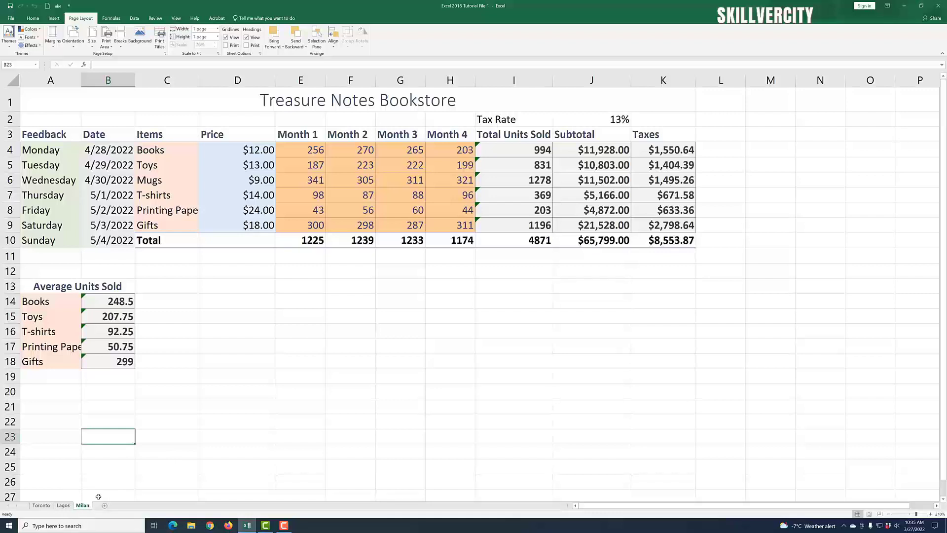
Step: Group the three city sheets and replace Printing Papers in C8 with Duct Tapes
{"action": "left_click", "coordinate": [64, 506], "text": "ctrl"}
{"action": "left_click", "coordinate": [44, 506], "text": "ctrl"}
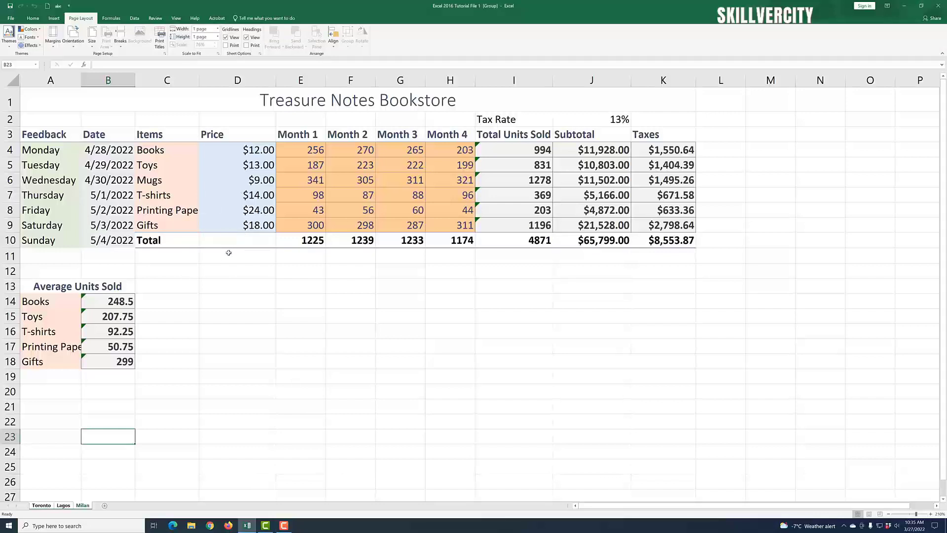
{"action": "left_click", "coordinate": [166, 212]}
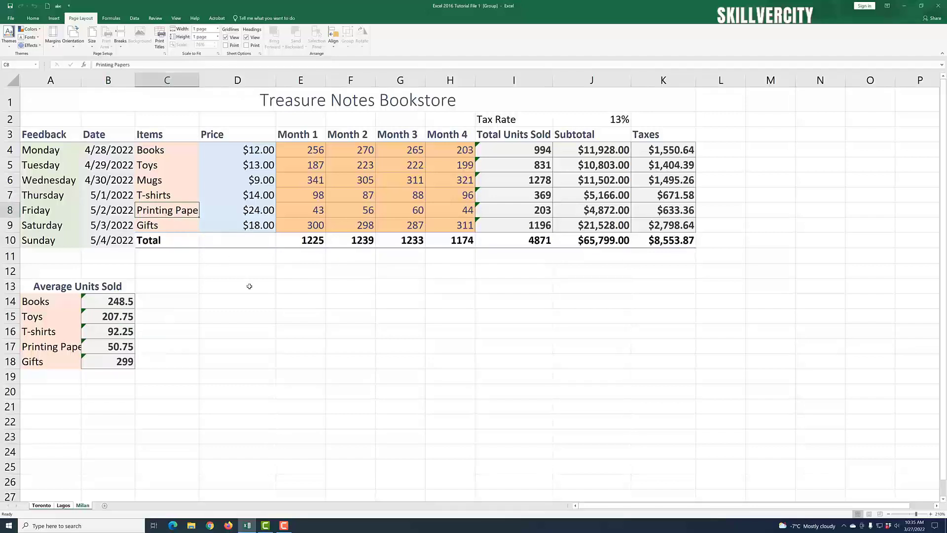
{"action": "type", "text": "D"}
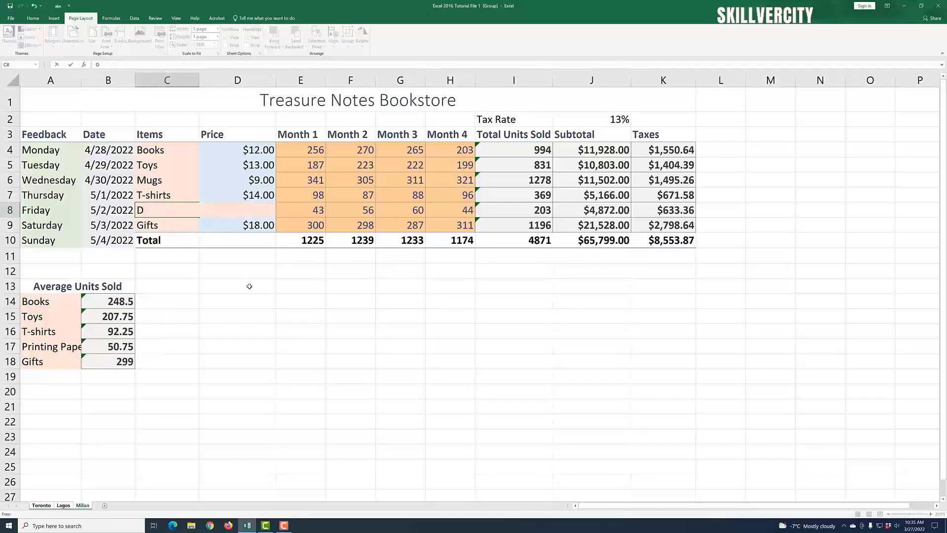
{"action": "type", "text": "uct Tapes"}
{"action": "left_click", "coordinate": [279, 336]}
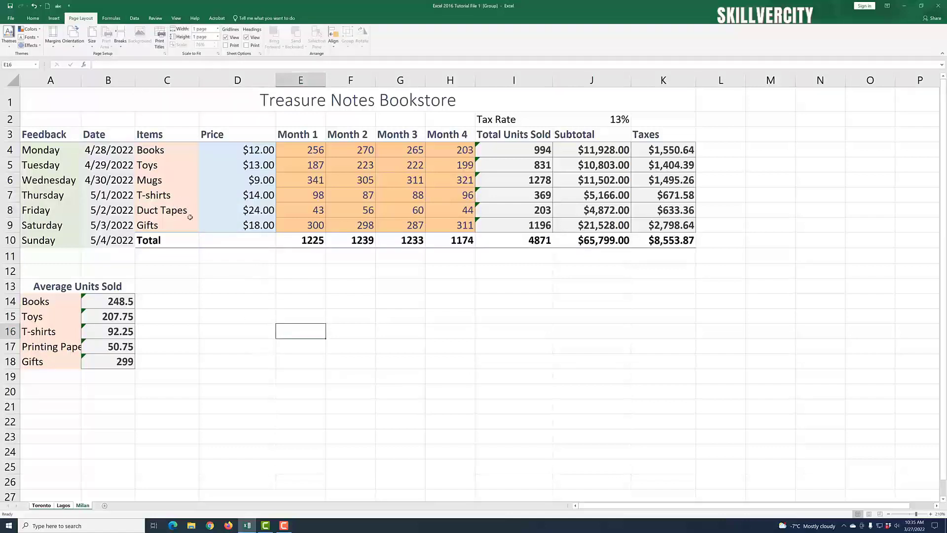
Step: Change the D8 price from $24.00 to 17 on the grouped sheets
{"action": "left_click", "coordinate": [257, 211]}
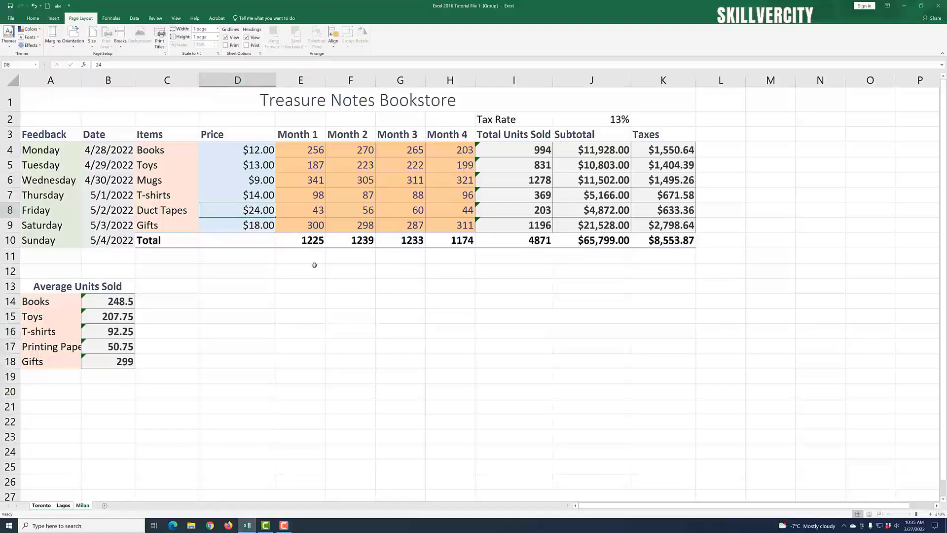
{"action": "type", "text": "17"}
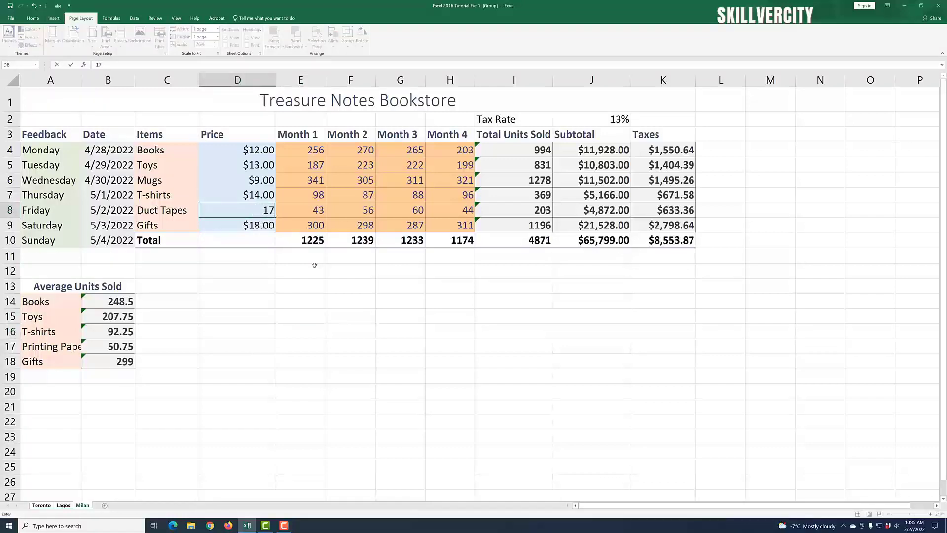
{"action": "left_click", "coordinate": [317, 325]}
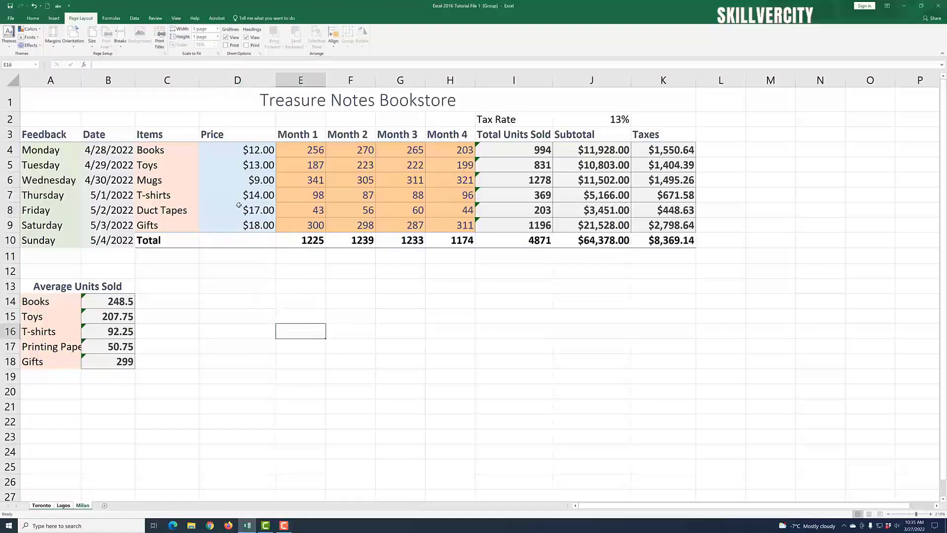
{"action": "left_click", "coordinate": [241, 423]}
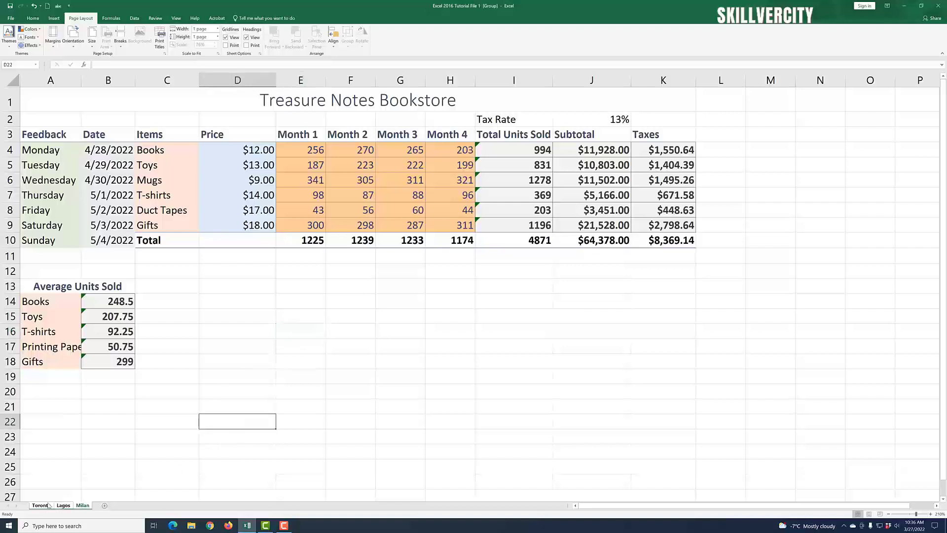
Step: Ungroup to Toronto, verify Lagos and Milan show Duct Tapes at $17.00, then select D4
{"action": "left_click", "coordinate": [49, 505]}
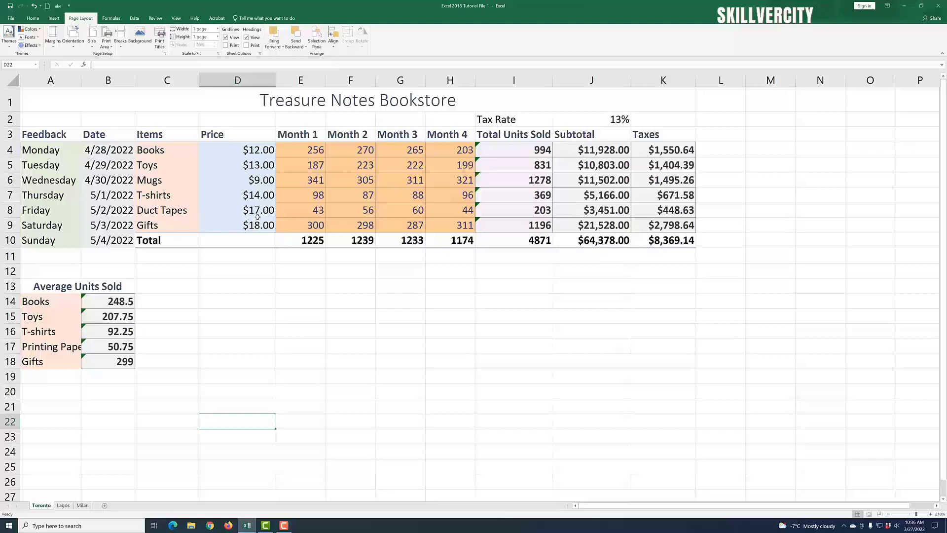
{"action": "left_click", "coordinate": [63, 505]}
{"action": "left_click", "coordinate": [83, 506]}
{"action": "left_click", "coordinate": [221, 151]}
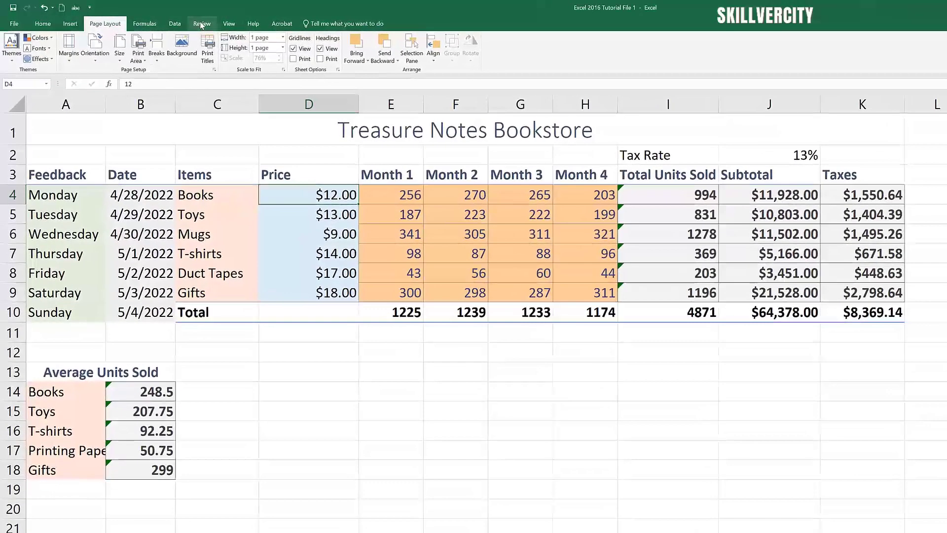
Step: Freeze panes at D4 and scroll sideways to test the frozen rows and columns
{"action": "left_click", "coordinate": [226, 26]}
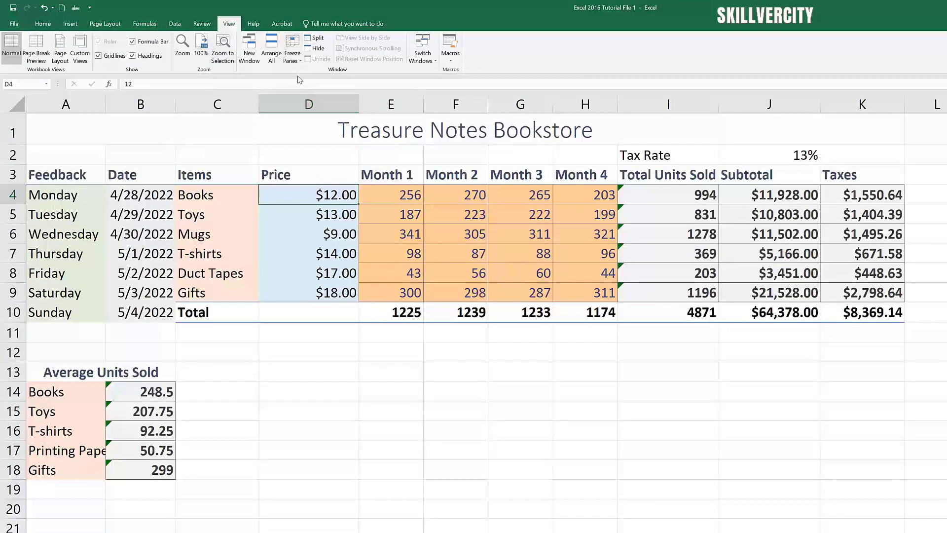
{"action": "left_click", "coordinate": [300, 60]}
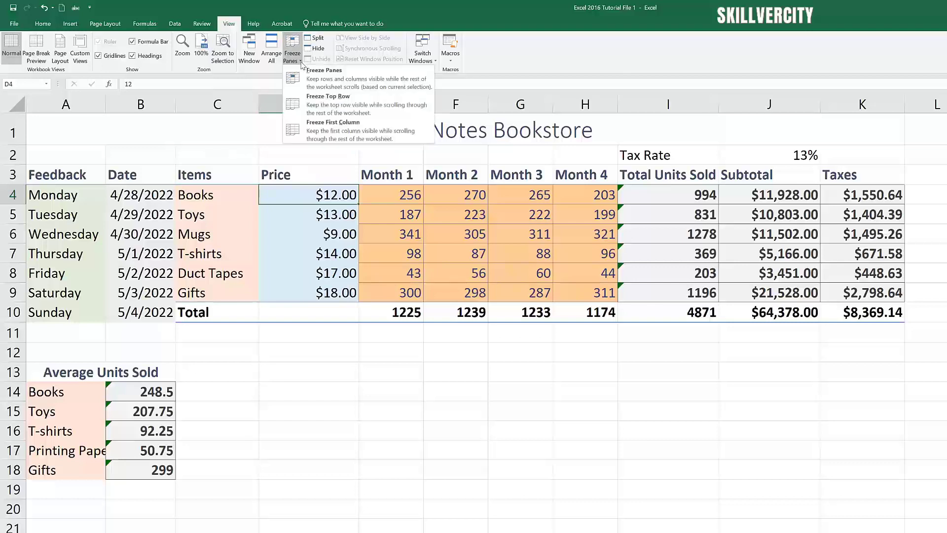
{"action": "left_click", "coordinate": [328, 81]}
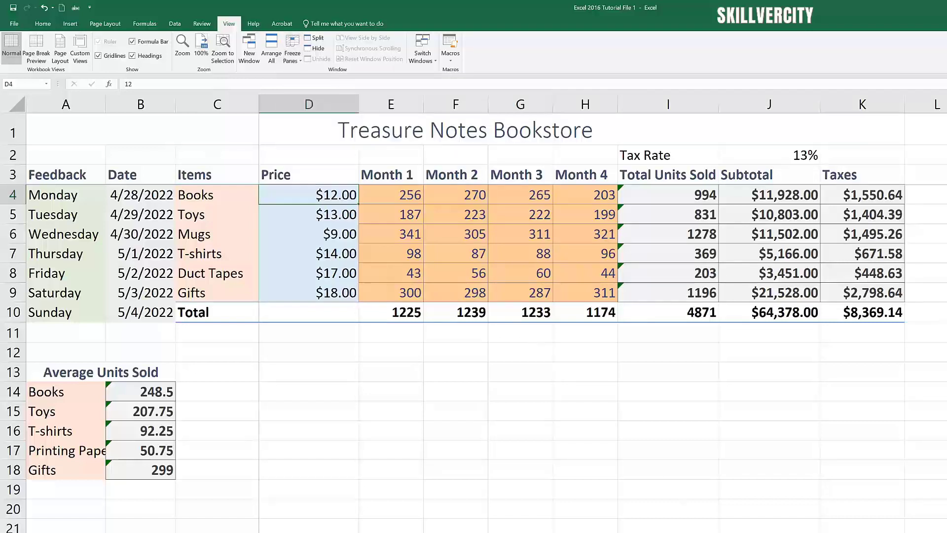
{"action": "scroll", "coordinate": [592, 315], "scroll_direction": "right", "scroll_amount": 4}
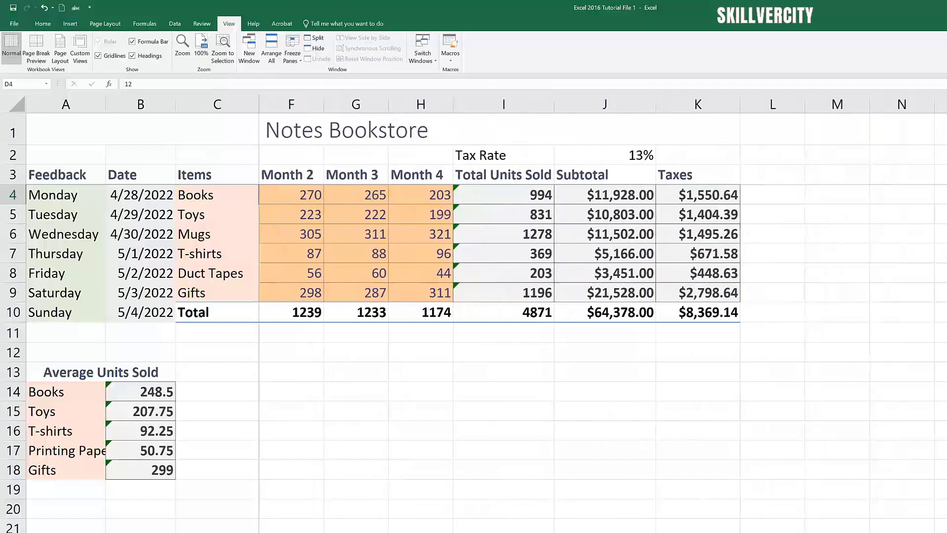
{"action": "scroll", "coordinate": [592, 316], "scroll_direction": "right", "scroll_amount": 2}
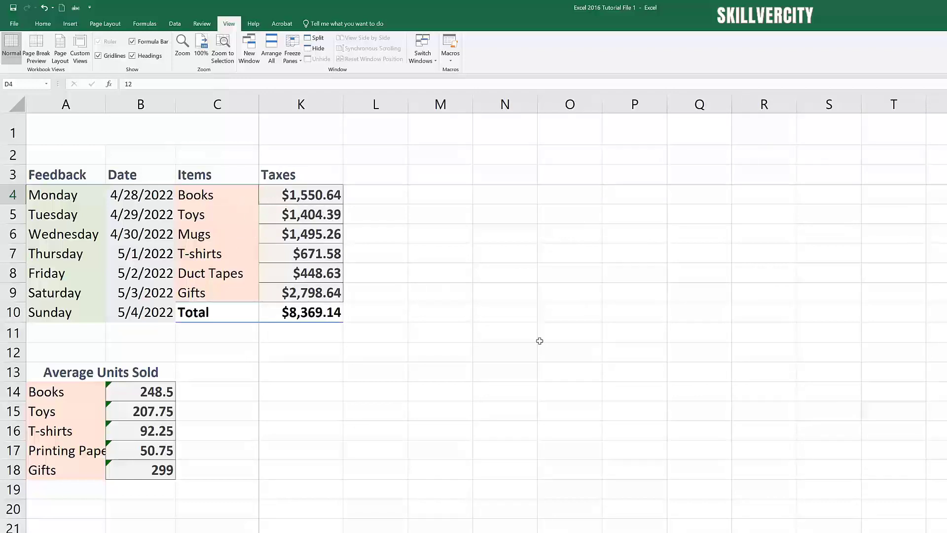
{"action": "scroll", "coordinate": [603, 316], "scroll_direction": "left", "scroll_amount": 1}
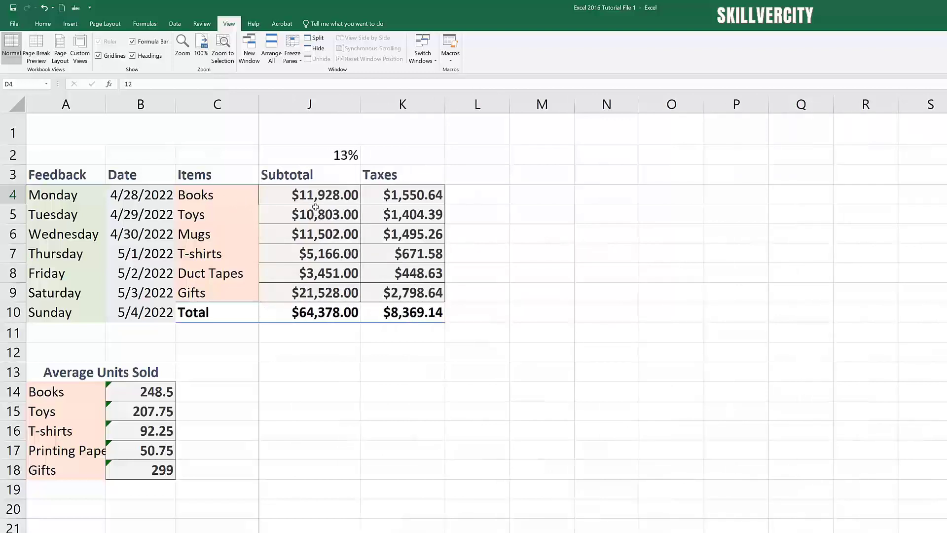
{"action": "scroll", "coordinate": [603, 315], "scroll_direction": "left", "scroll_amount": 5}
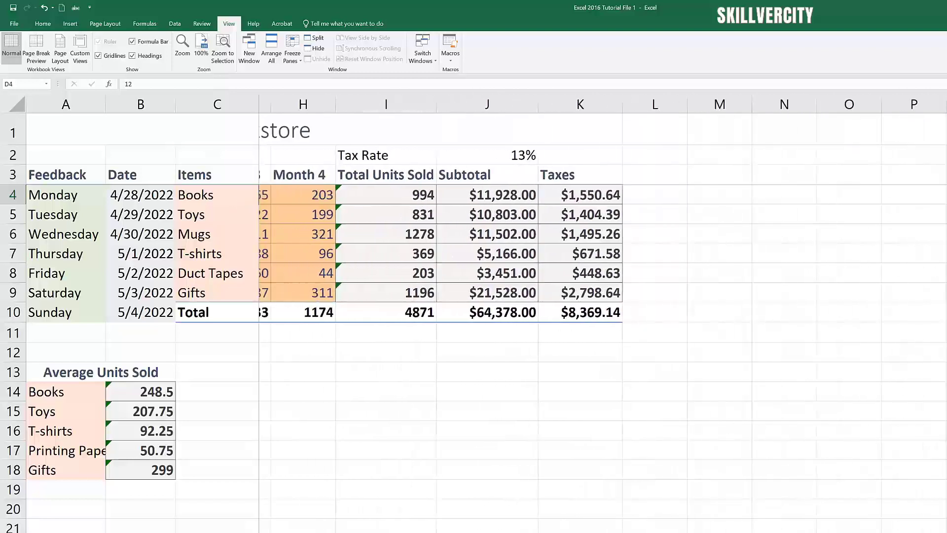
{"action": "scroll", "coordinate": [602, 316], "scroll_direction": "left", "scroll_amount": 1}
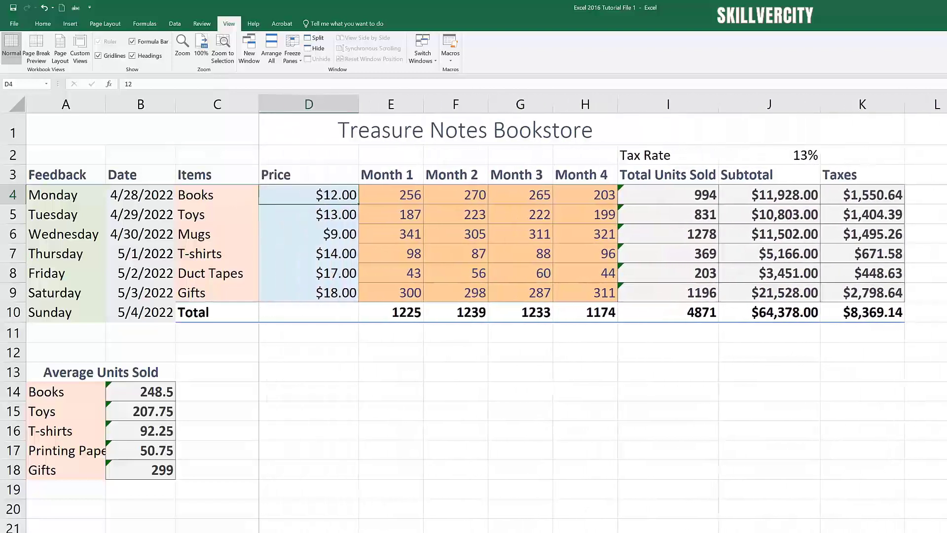
{"action": "left_click", "coordinate": [301, 62]}
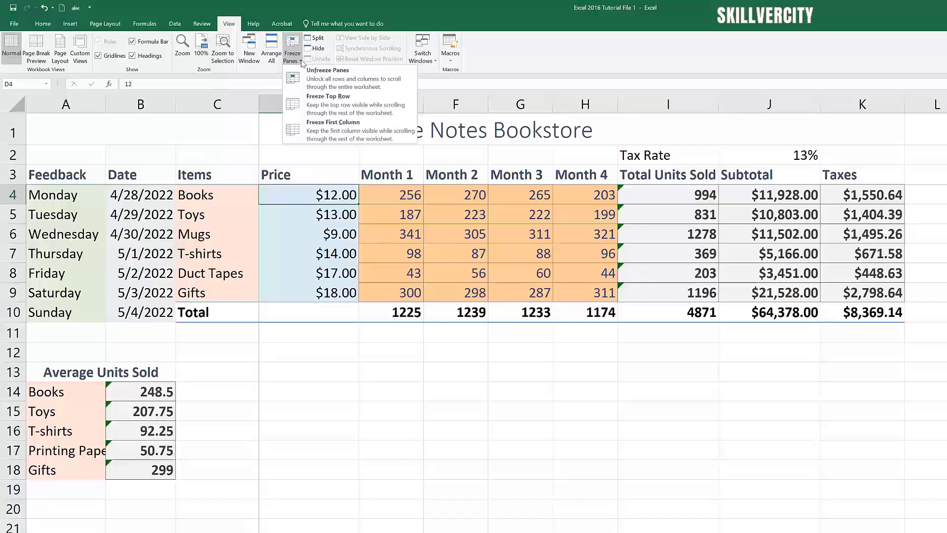
Step: Unfreeze all panes and scroll sideways to check
{"action": "left_click", "coordinate": [327, 81]}
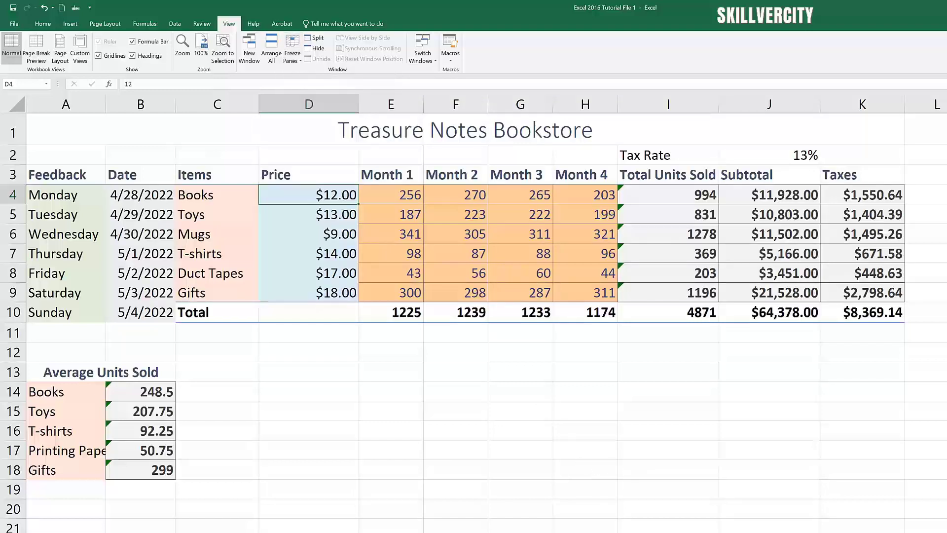
{"action": "scroll", "coordinate": [473, 314], "scroll_direction": "right", "scroll_amount": 3}
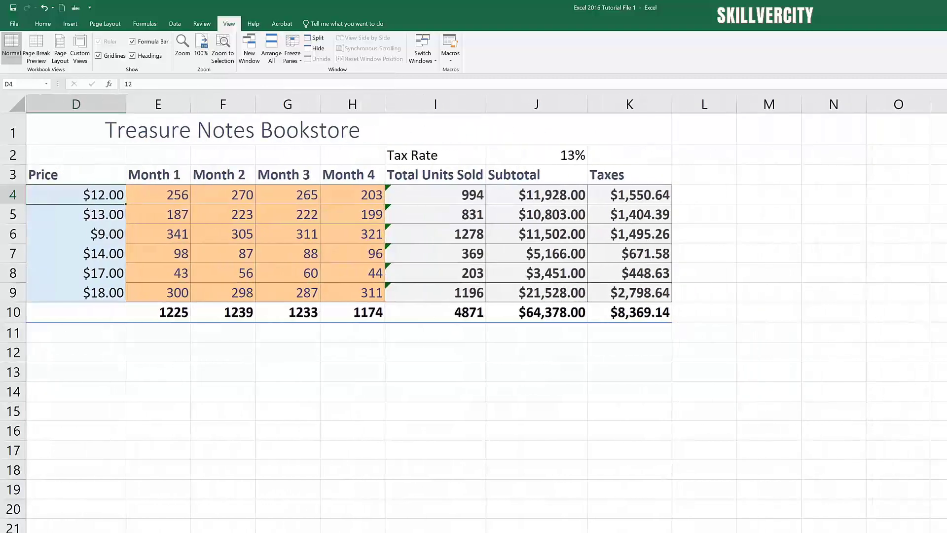
{"action": "scroll", "coordinate": [394, 440], "scroll_direction": "left", "scroll_amount": 3}
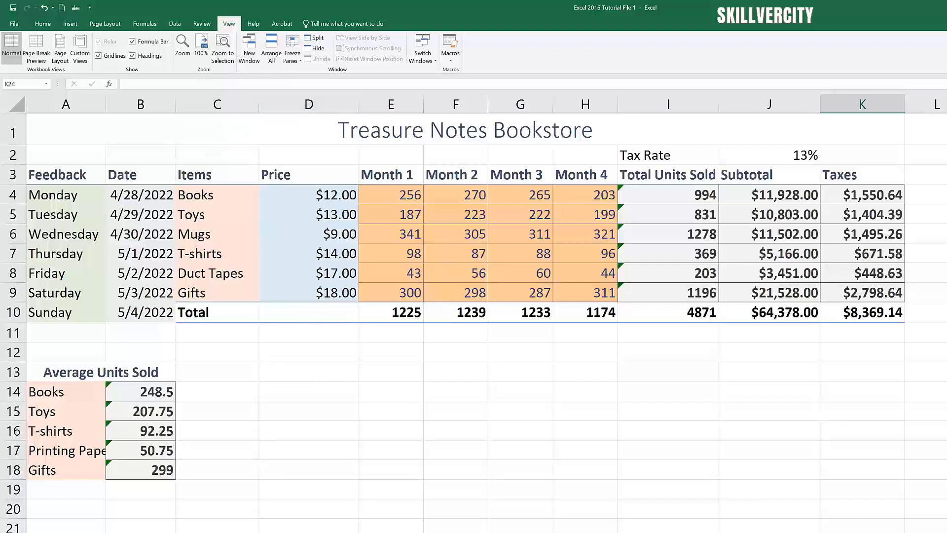
Step: Freeze the top row and scroll down and back to test it
{"action": "left_click", "coordinate": [303, 65]}
{"action": "left_click", "coordinate": [340, 107]}
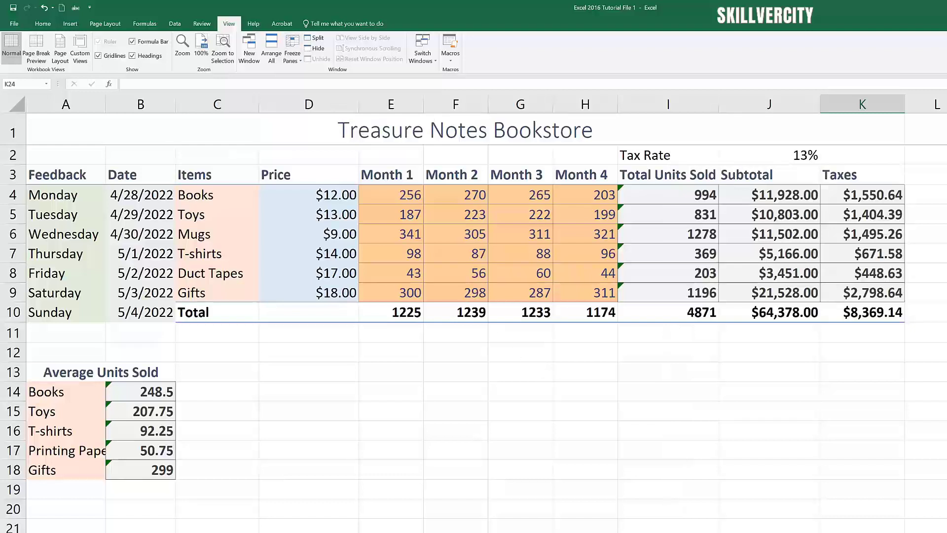
{"action": "scroll", "coordinate": [474, 339], "scroll_direction": "down", "scroll_amount": 2}
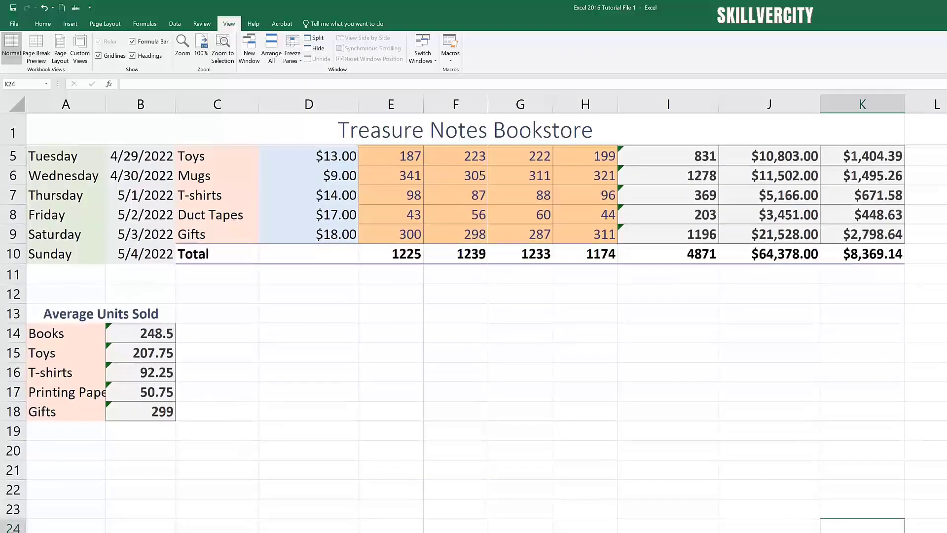
{"action": "scroll", "coordinate": [473, 339], "scroll_direction": "down", "scroll_amount": 2}
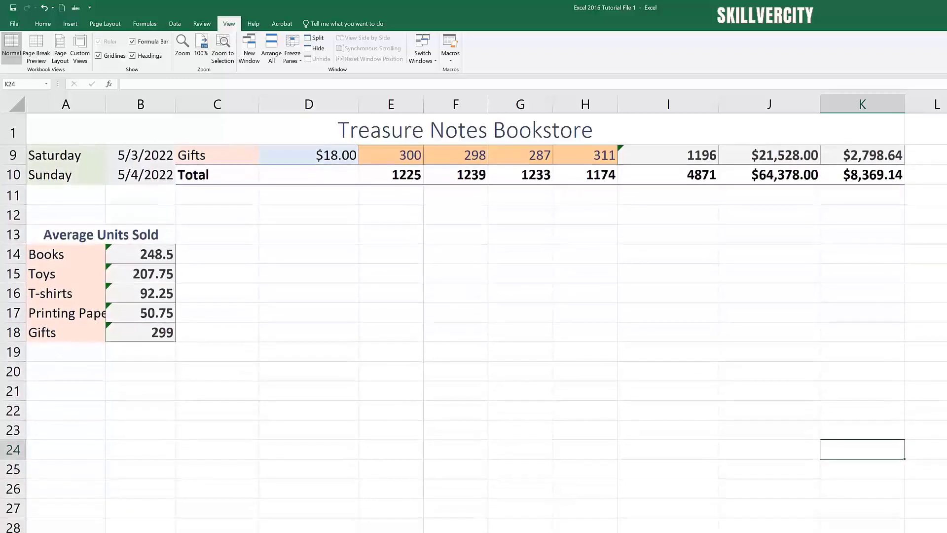
{"action": "scroll", "coordinate": [473, 339], "scroll_direction": "down", "scroll_amount": 3}
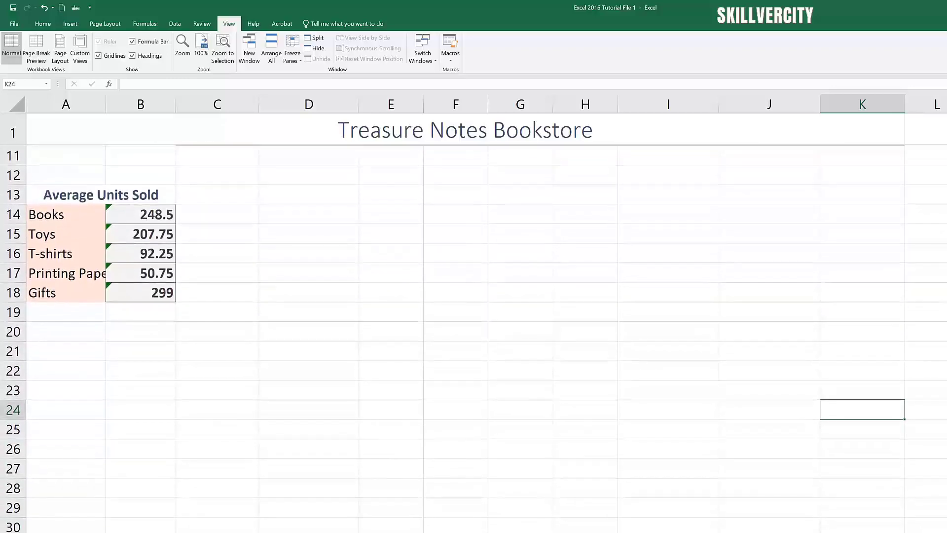
{"action": "scroll", "coordinate": [473, 339], "scroll_direction": "up", "scroll_amount": 5}
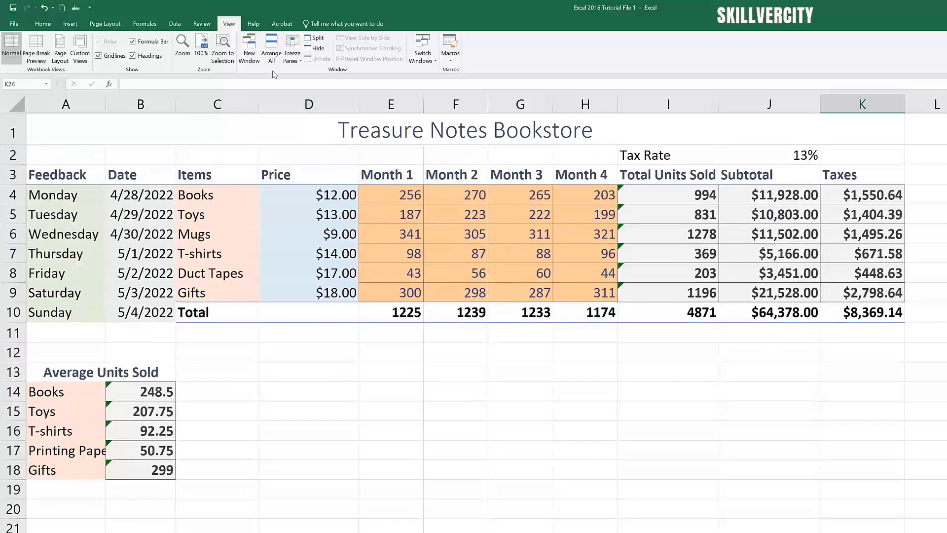
Step: Unfreeze the top row so the title scrolls away with the table
{"action": "left_click", "coordinate": [300, 60]}
{"action": "left_click", "coordinate": [331, 79]}
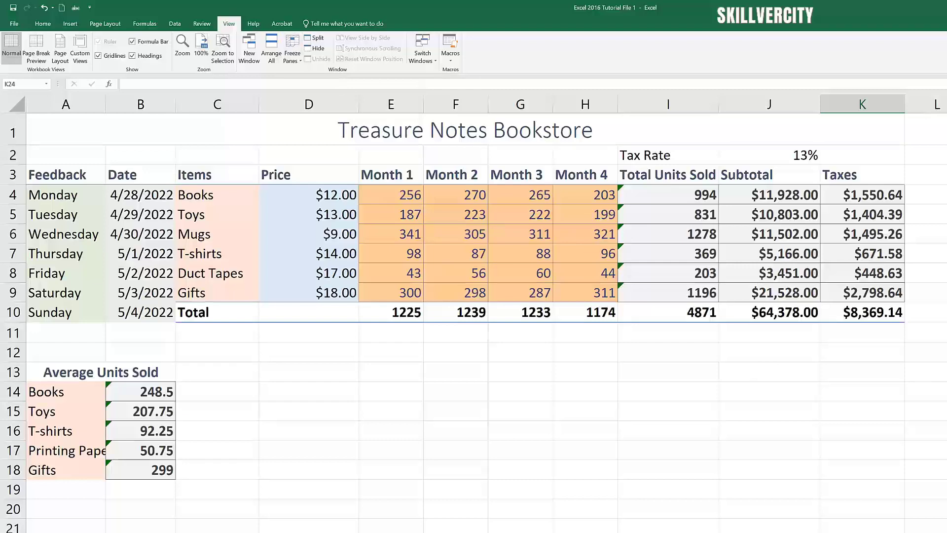
{"action": "scroll", "coordinate": [473, 321], "scroll_direction": "down", "scroll_amount": 2}
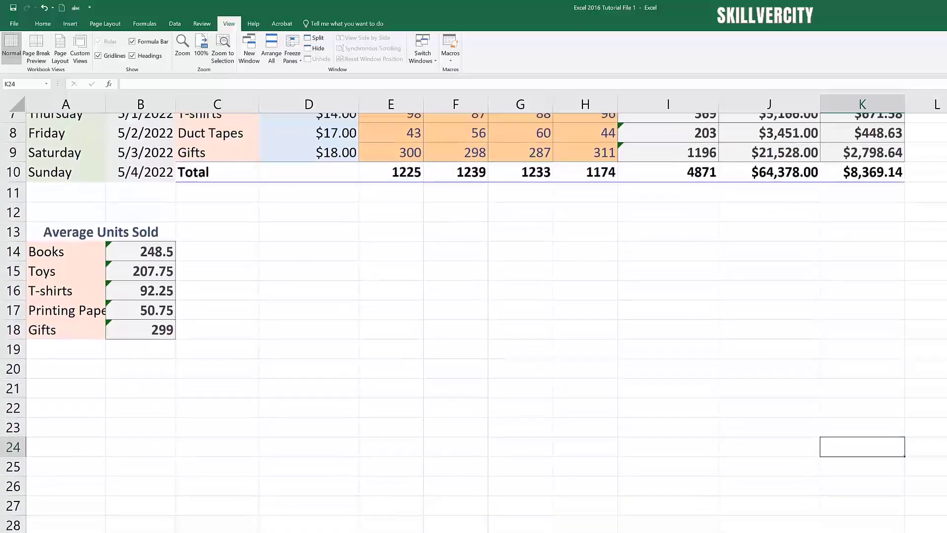
{"action": "scroll", "coordinate": [474, 321], "scroll_direction": "down", "scroll_amount": 2}
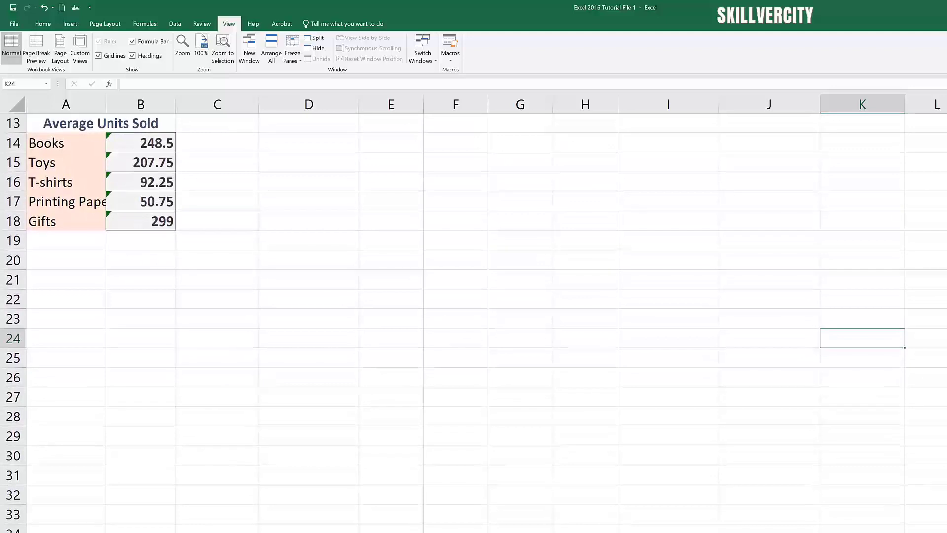
{"action": "scroll", "coordinate": [474, 321], "scroll_direction": "up", "scroll_amount": 4}
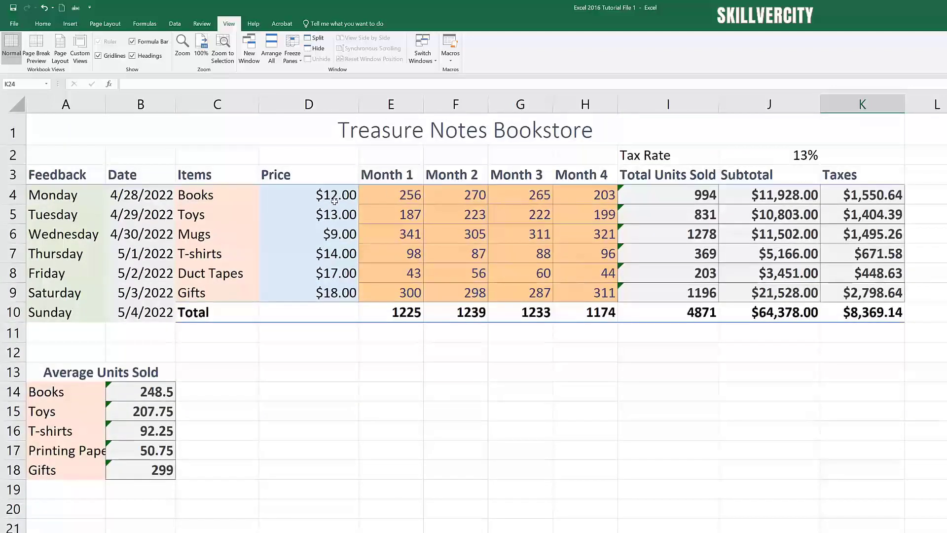
Step: Freeze the first column (Feedback) and scroll right and back to test it
{"action": "left_click", "coordinate": [298, 58]}
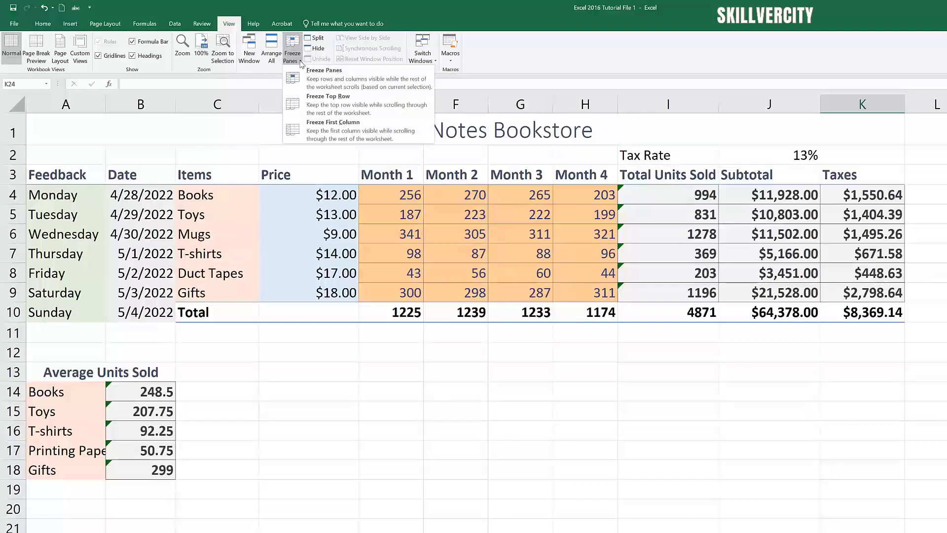
{"action": "left_click", "coordinate": [339, 133]}
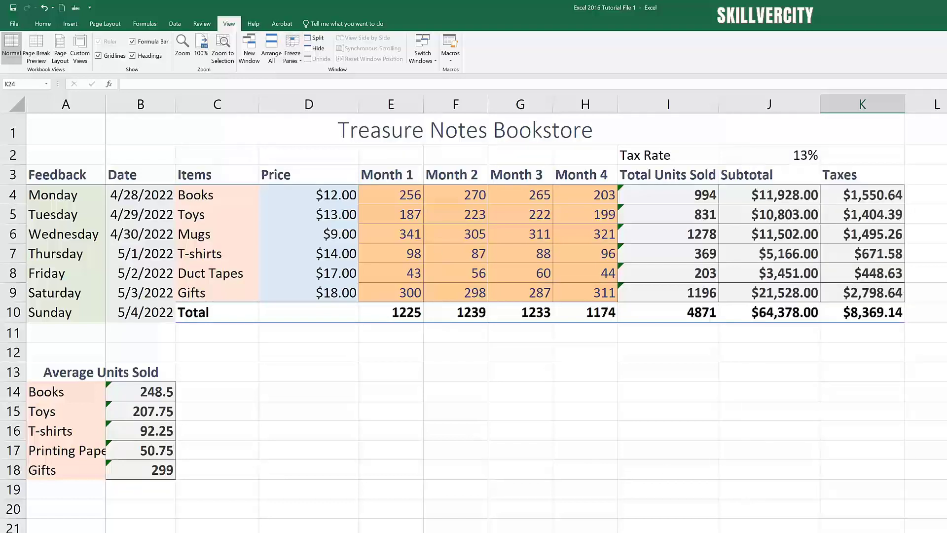
{"action": "scroll", "coordinate": [523, 314], "scroll_direction": "right", "scroll_amount": 3}
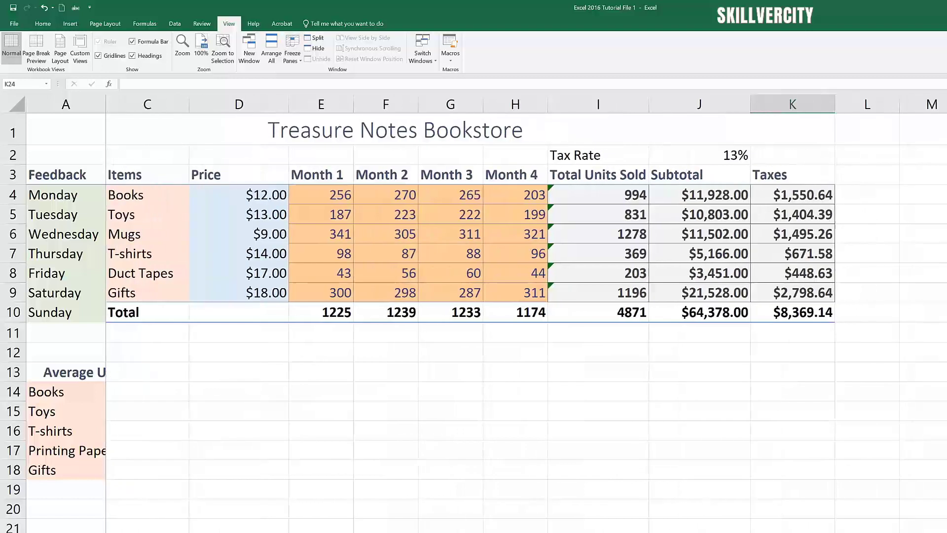
{"action": "scroll", "coordinate": [523, 313], "scroll_direction": "right", "scroll_amount": 1}
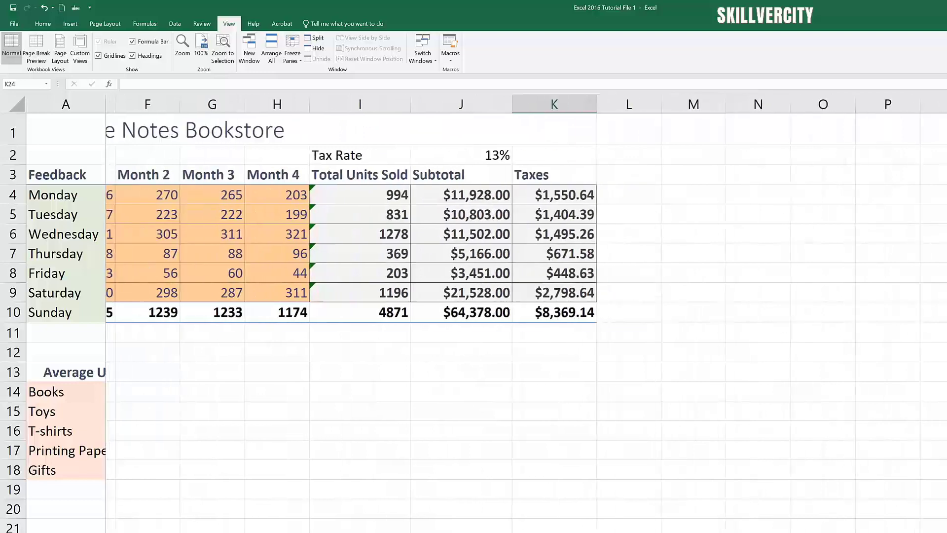
{"action": "scroll", "coordinate": [523, 314], "scroll_direction": "right", "scroll_amount": 1}
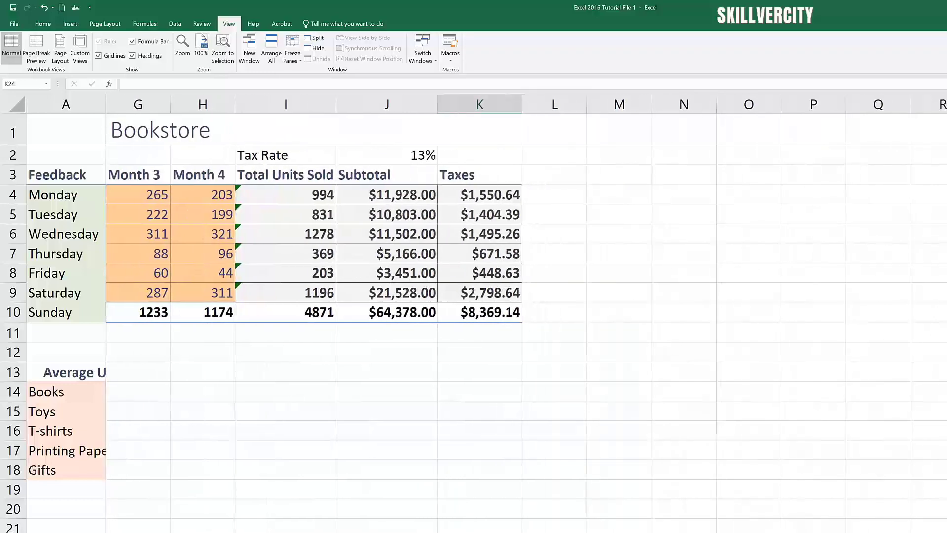
{"action": "scroll", "coordinate": [523, 313], "scroll_direction": "right", "scroll_amount": 3}
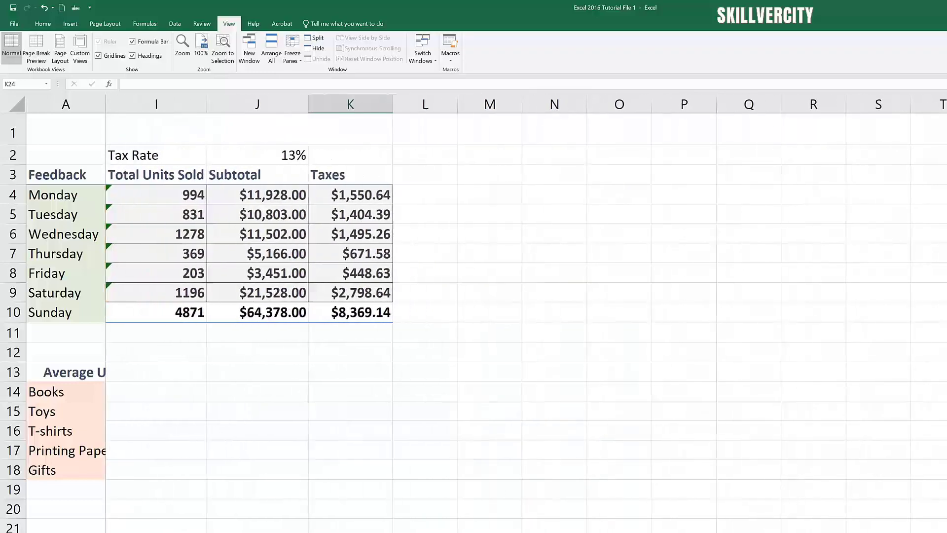
{"action": "scroll", "coordinate": [523, 313], "scroll_direction": "left", "scroll_amount": 1}
{"action": "scroll", "coordinate": [523, 314], "scroll_direction": "left", "scroll_amount": 7}
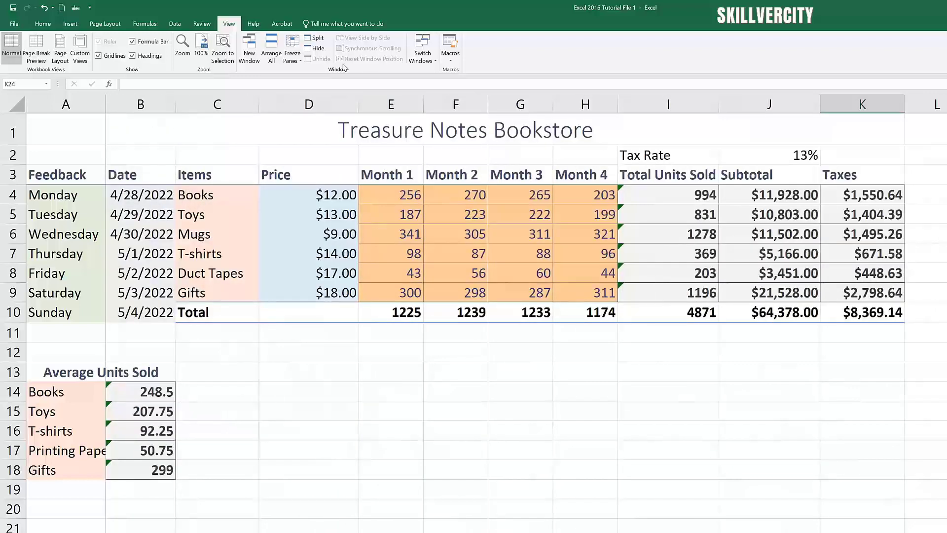
{"action": "left_click", "coordinate": [301, 62]}
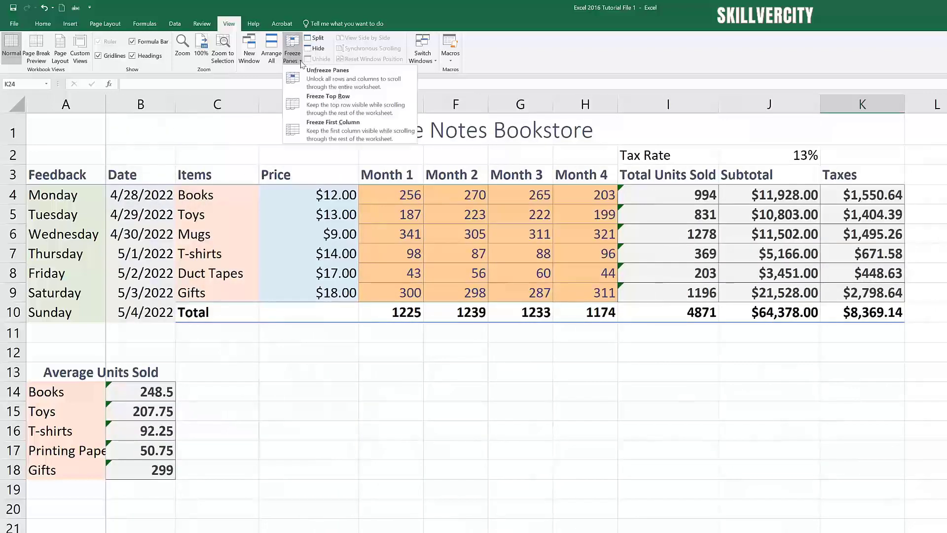
Step: Unfreeze the first column and select empty cell N22
{"action": "left_click", "coordinate": [333, 83]}
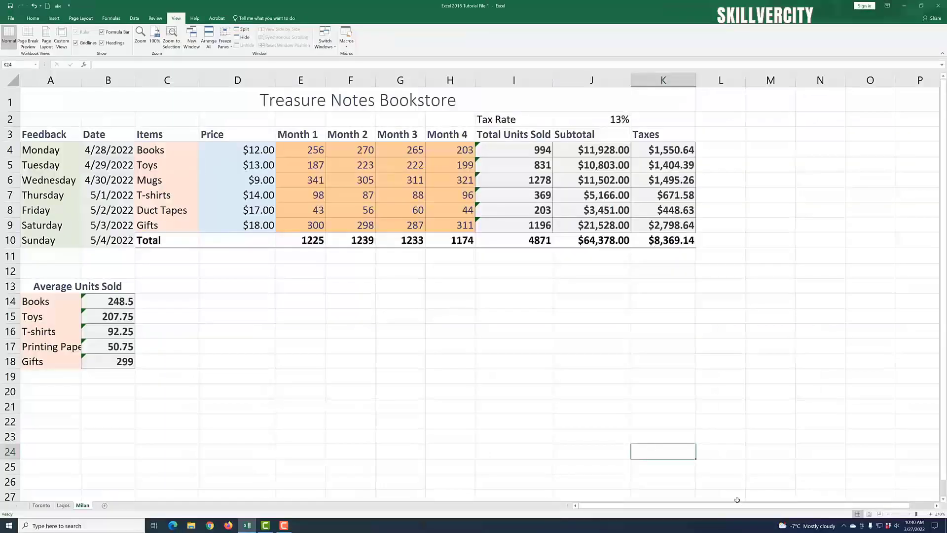
{"action": "left_click", "coordinate": [804, 424]}
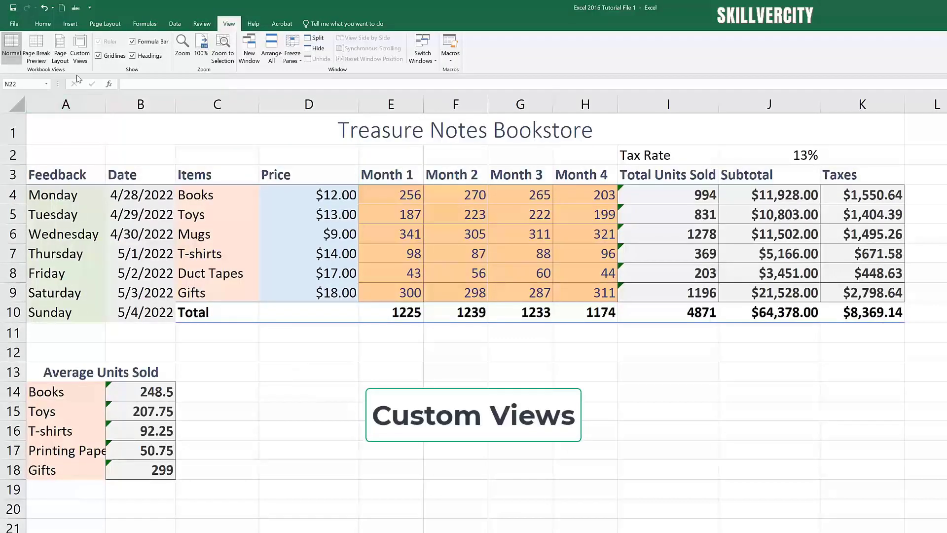
{"action": "left_click", "coordinate": [81, 55]}
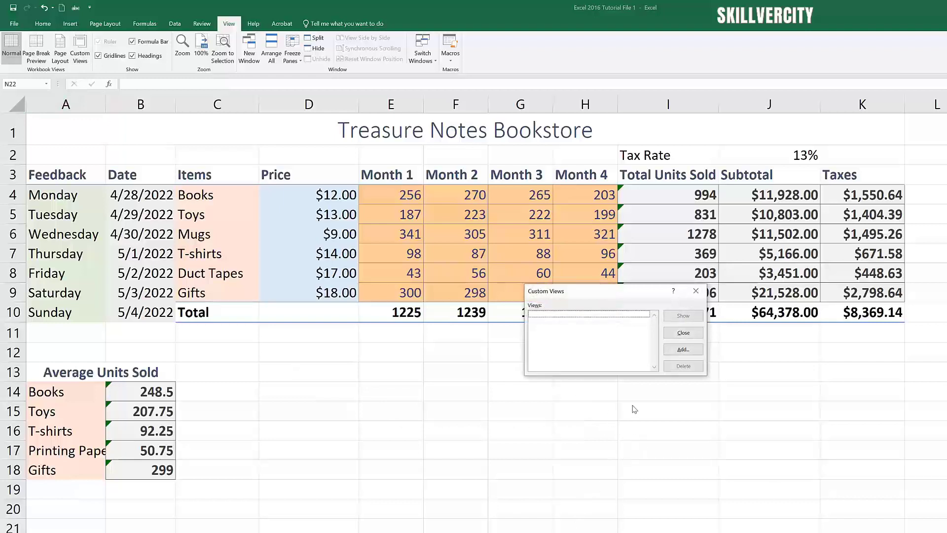
{"action": "left_click", "coordinate": [686, 349]}
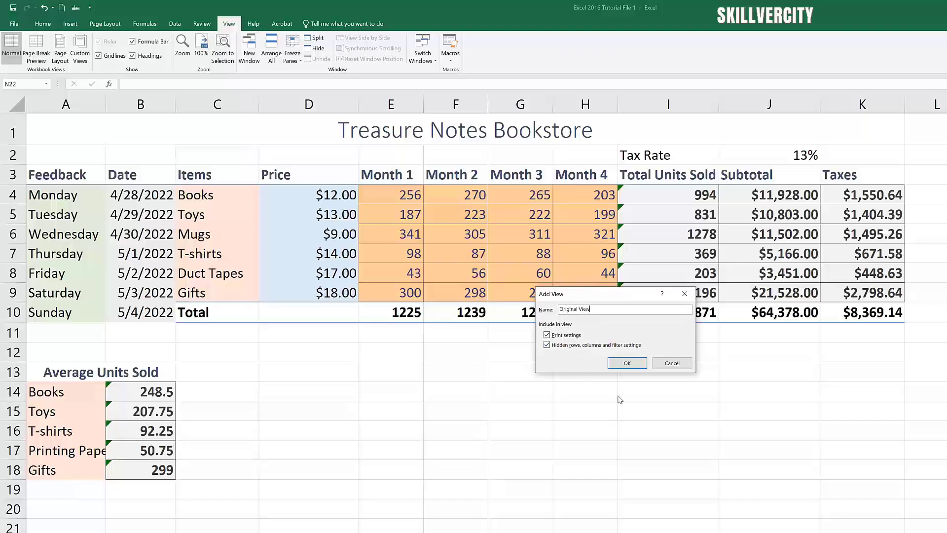
{"action": "left_click", "coordinate": [627, 364]}
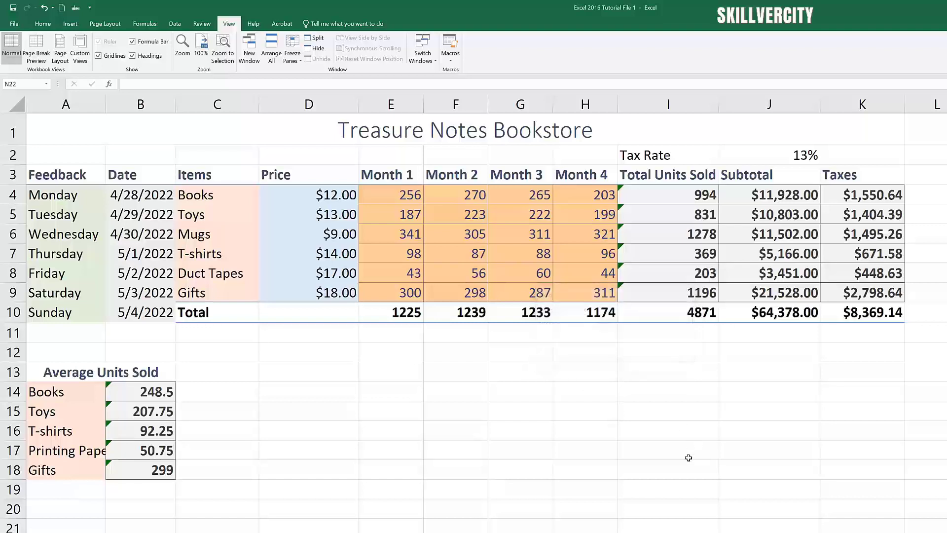
{"action": "left_click", "coordinate": [80, 49]}
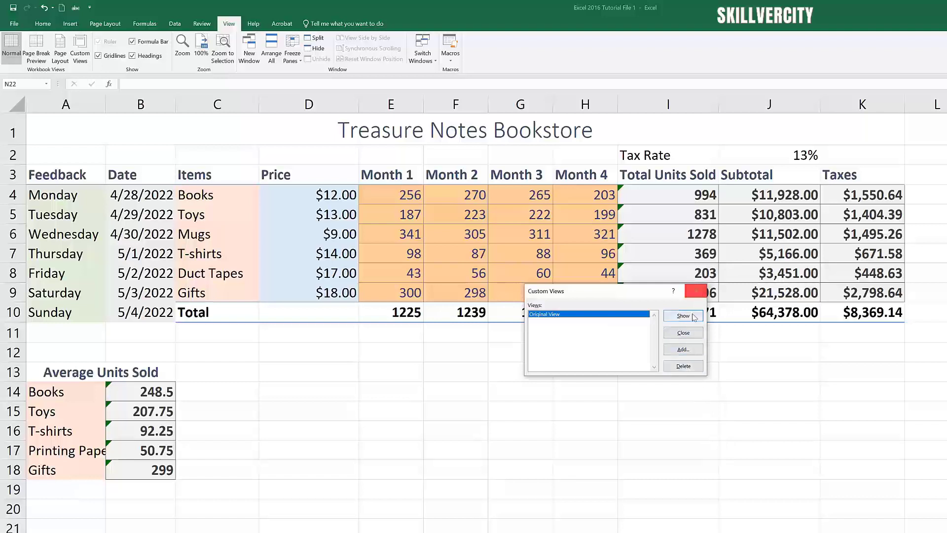
{"action": "left_click", "coordinate": [684, 333]}
{"action": "left_click", "coordinate": [456, 532]}
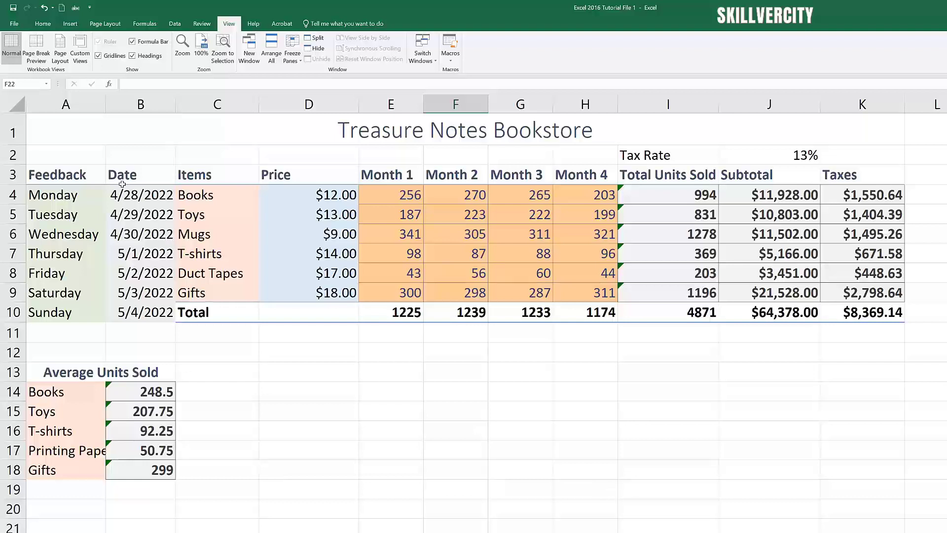
Step: Hide columns A and B via Home > Format > Hide Columns
{"action": "left_click_drag", "start_coordinate": [59, 104], "coordinate": [125, 109]}
{"action": "left_click", "coordinate": [105, 24]}
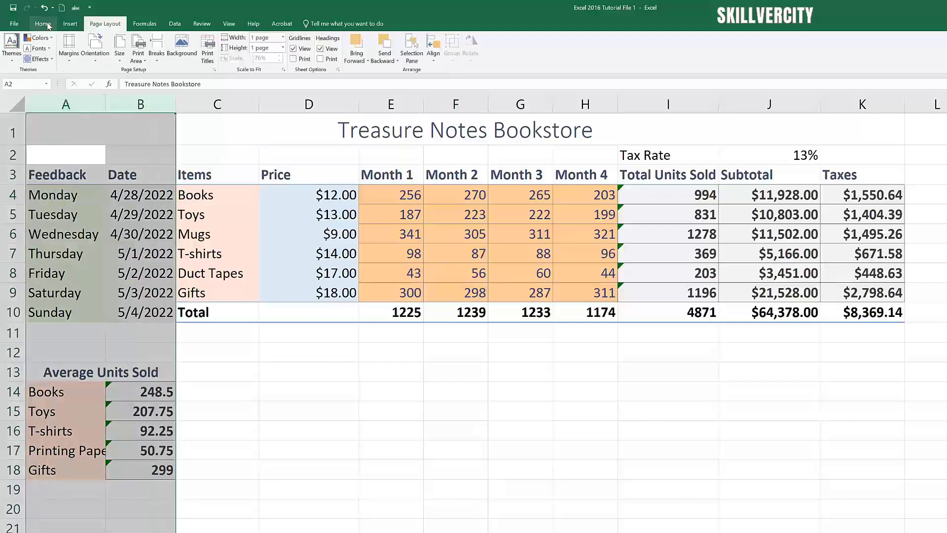
{"action": "left_click", "coordinate": [43, 24]}
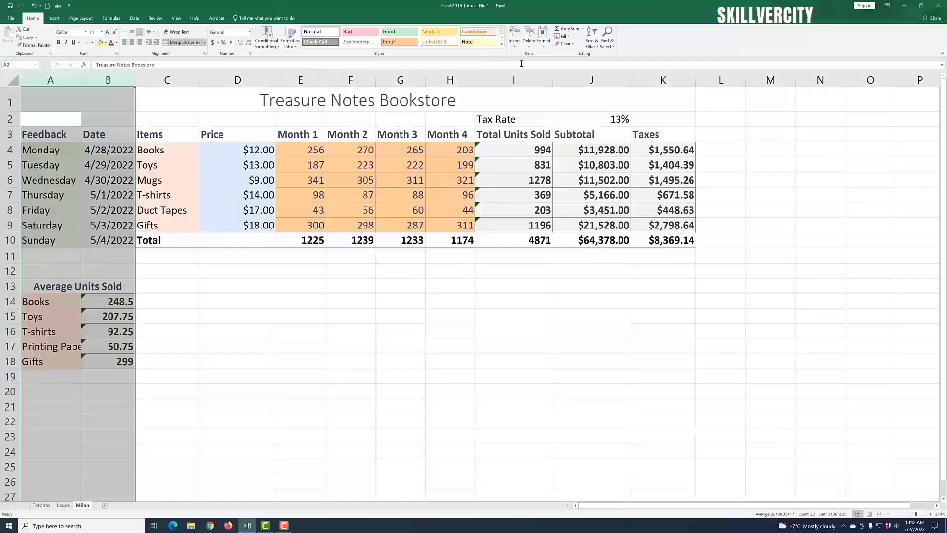
{"action": "left_click", "coordinate": [545, 48]}
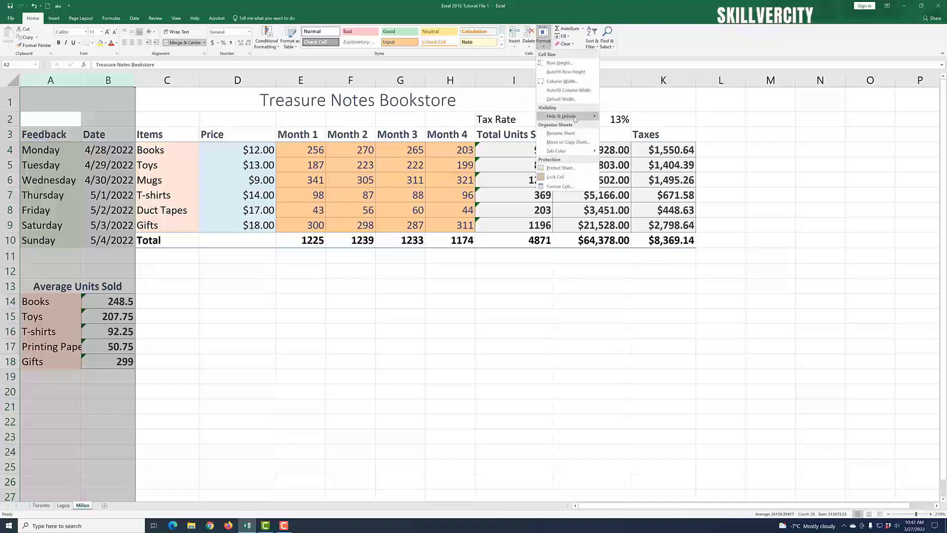
{"action": "mouse_move", "coordinate": [595, 118]}
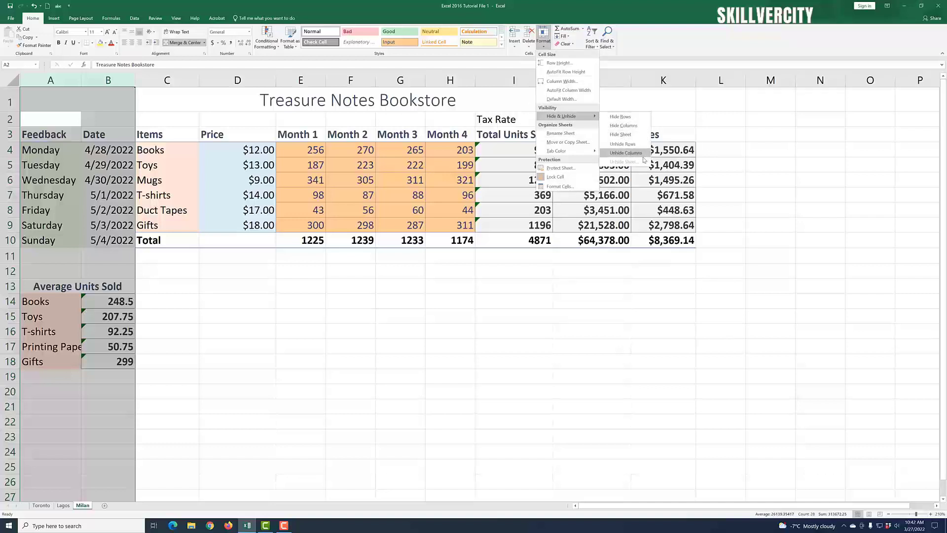
{"action": "left_click", "coordinate": [635, 129]}
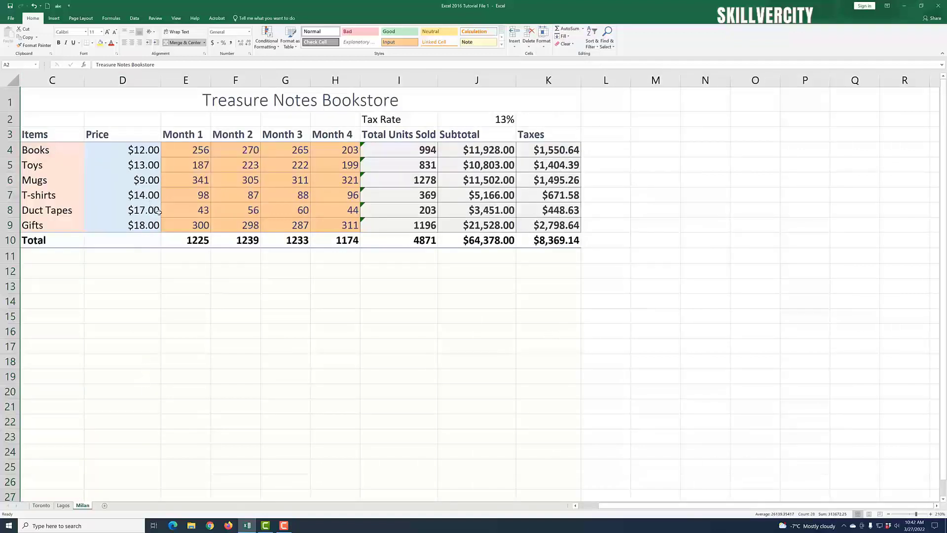
Step: Hide columns D through I and zoom in on the sheet
{"action": "left_click", "coordinate": [140, 80]}
{"action": "left_click_drag", "start_coordinate": [139, 80], "coordinate": [390, 123]}
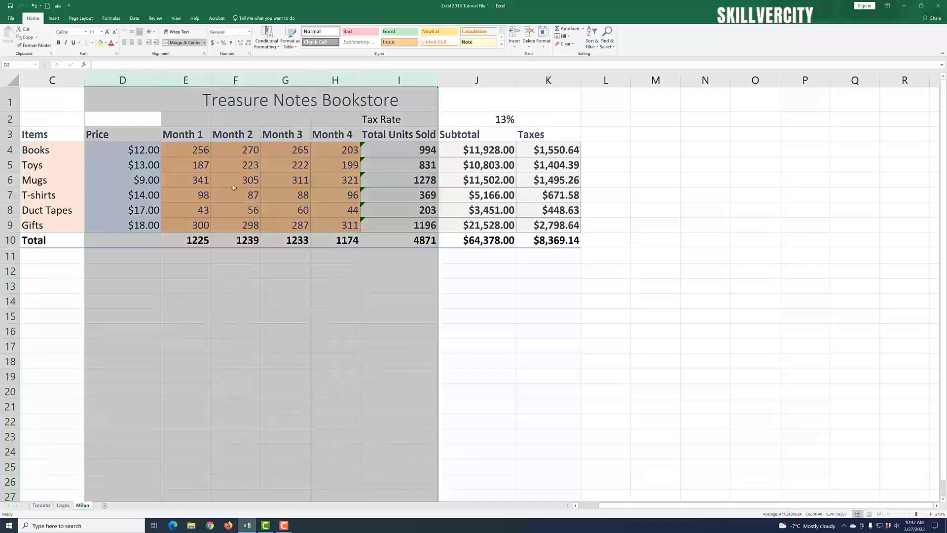
{"action": "left_click", "coordinate": [546, 50]}
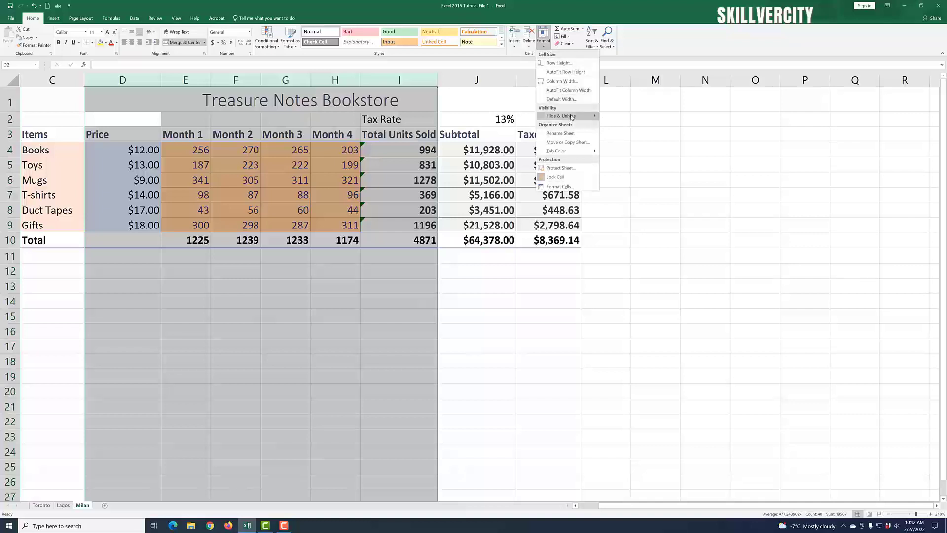
{"action": "mouse_move", "coordinate": [595, 117]}
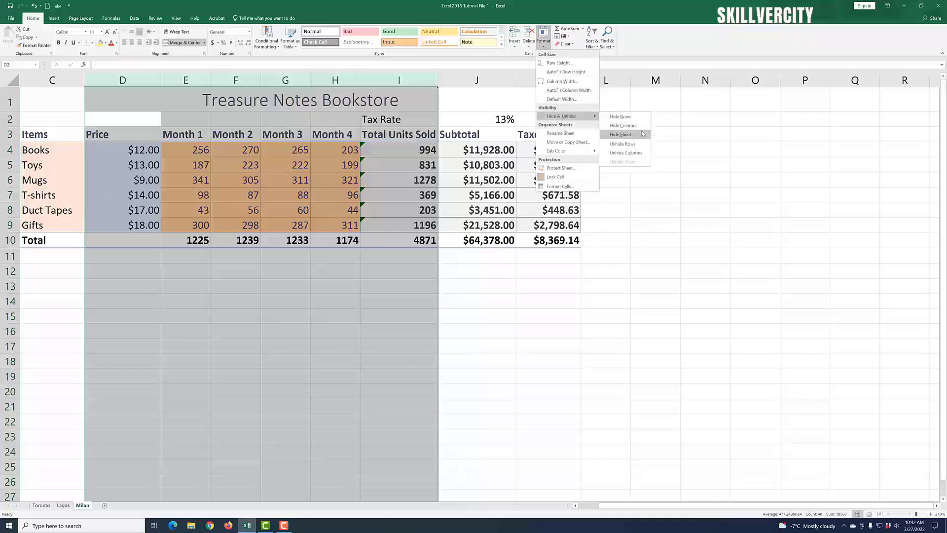
{"action": "left_click", "coordinate": [624, 126]}
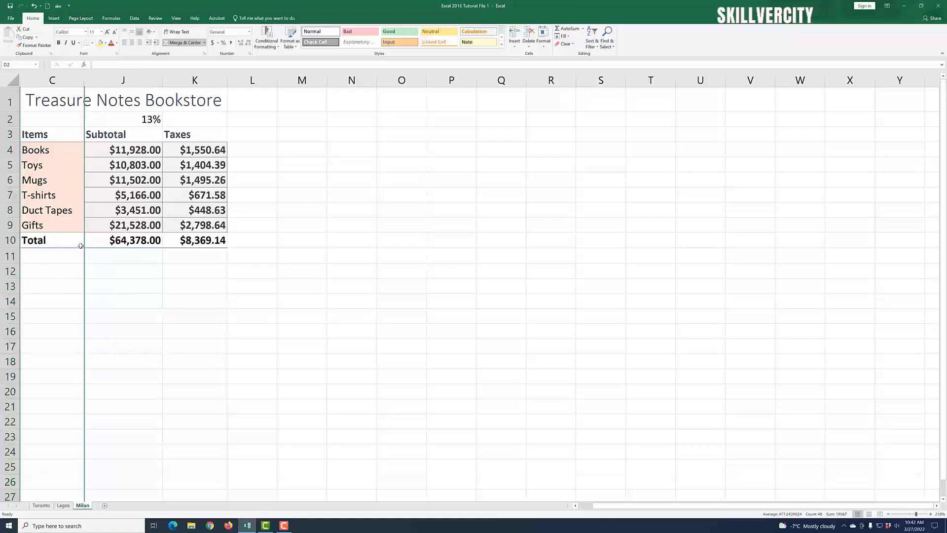
{"action": "left_click", "coordinate": [930, 514]}
{"action": "left_click", "coordinate": [930, 514]}
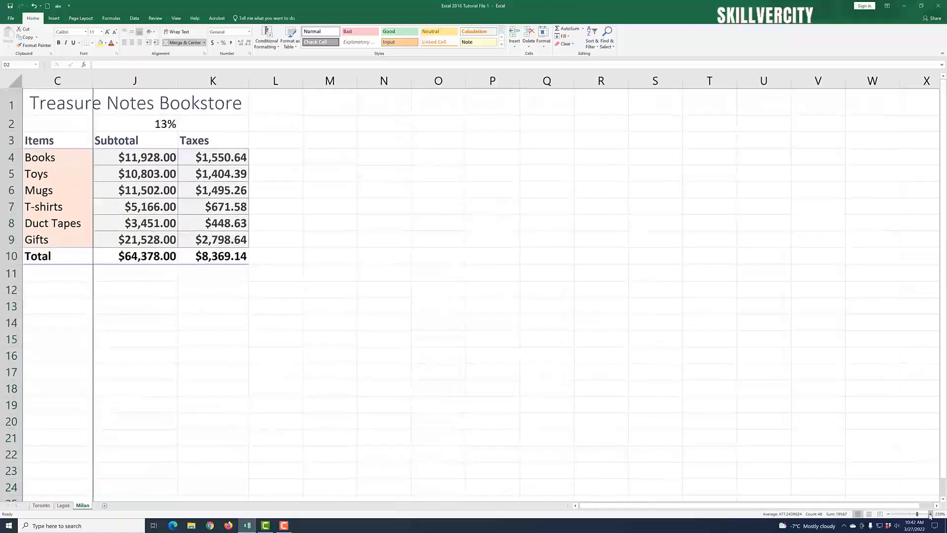
{"action": "left_click", "coordinate": [930, 514]}
{"action": "left_click", "coordinate": [930, 514]}
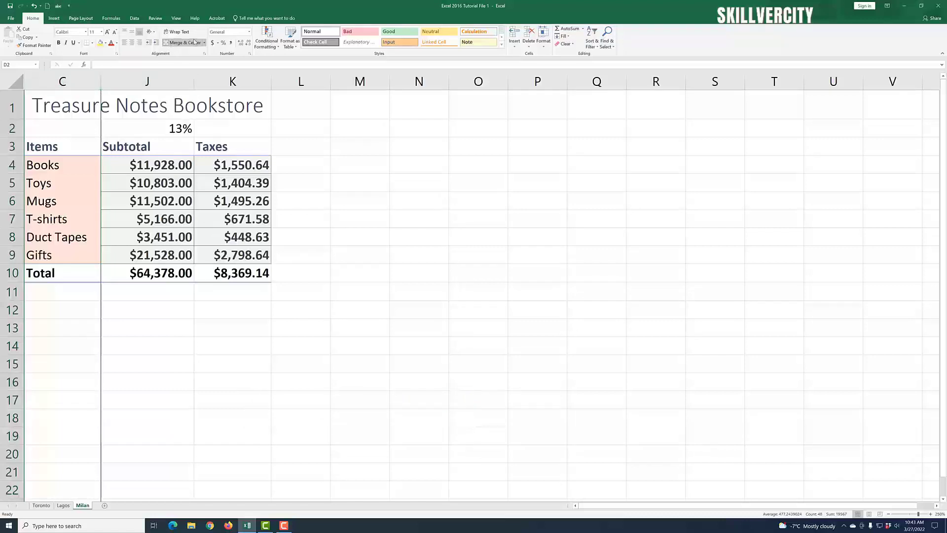
Step: Switch to the View ribbon tab while the Items, Subtotal and Taxes layout stays visible
{"action": "left_click", "coordinate": [177, 18]}
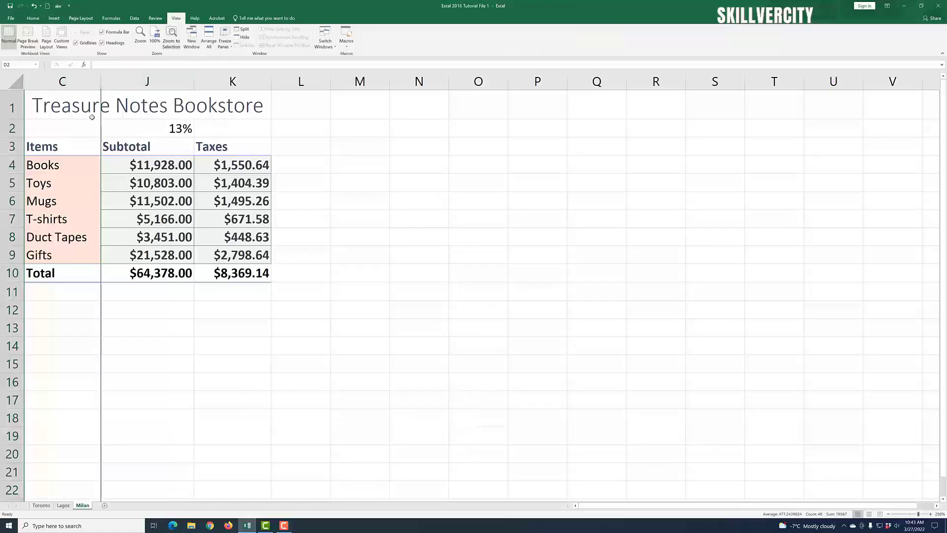
Step: Save the trimmed Items/Subtotal/Taxes layout as a custom view named 'Account View'
{"action": "left_click", "coordinate": [62, 37]}
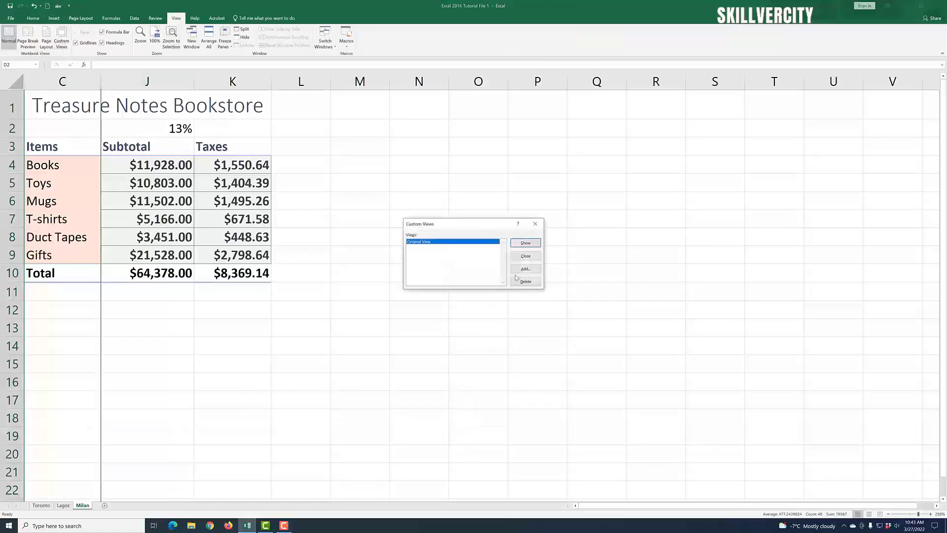
{"action": "left_click", "coordinate": [536, 271]}
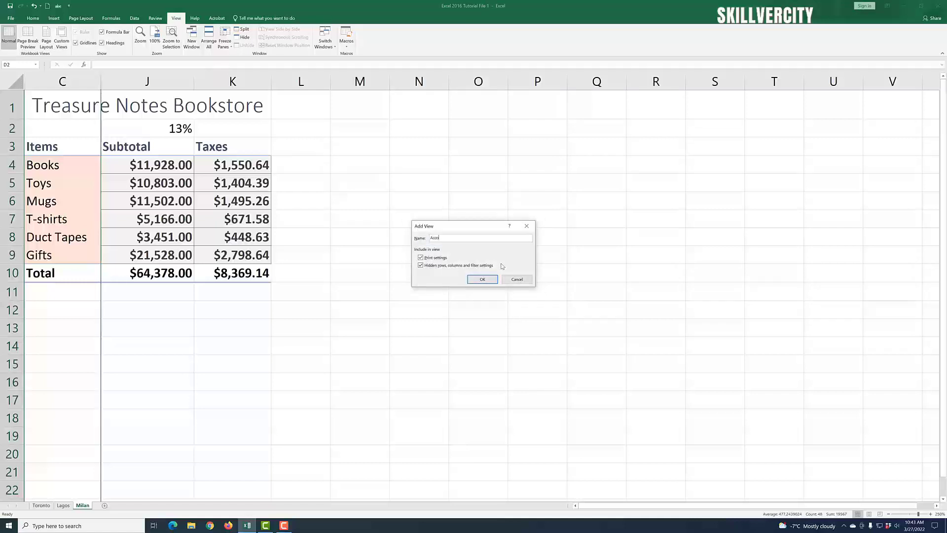
{"action": "type", "text": "Account View"}
{"action": "left_click", "coordinate": [492, 280]}
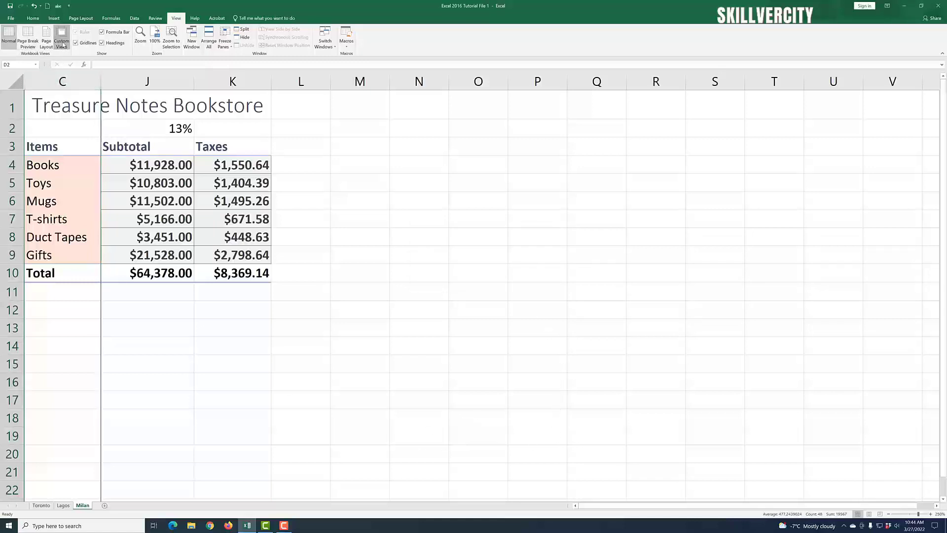
{"action": "left_click", "coordinate": [61, 38]}
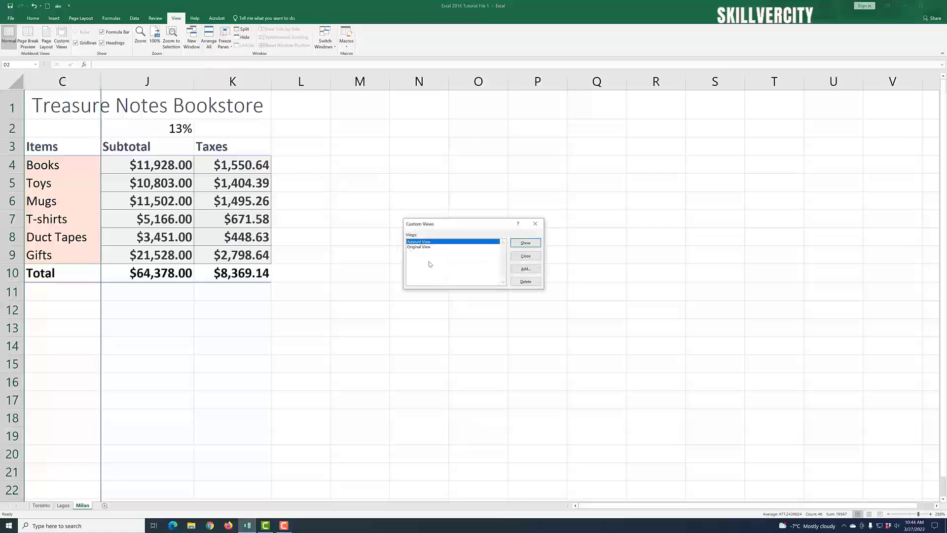
Step: Apply Original View, then Account View, from the Custom Views list
{"action": "left_click", "coordinate": [429, 247]}
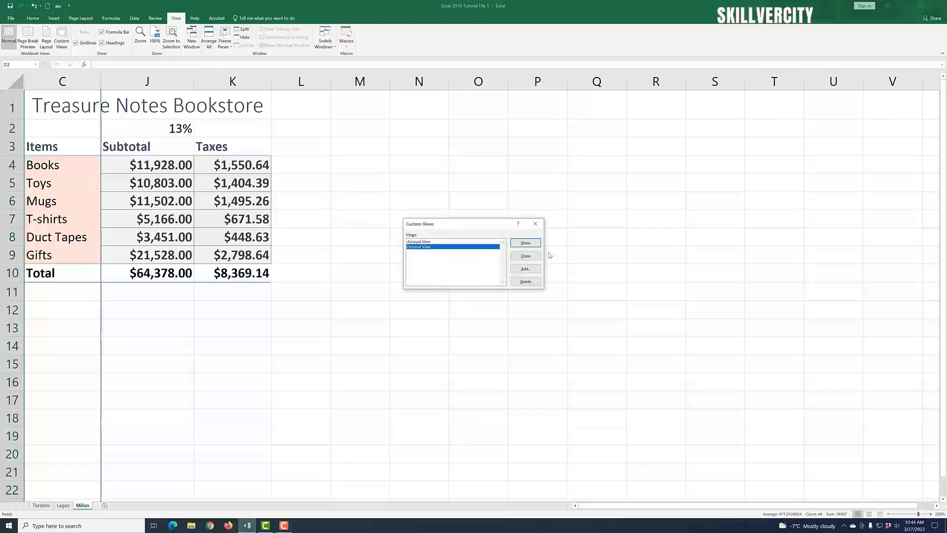
{"action": "left_click", "coordinate": [525, 243]}
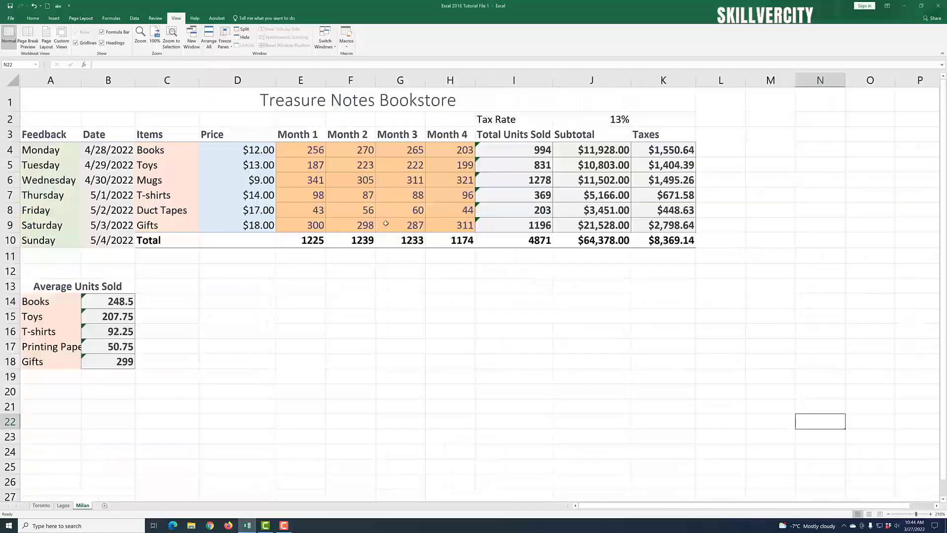
{"action": "left_click", "coordinate": [60, 47]}
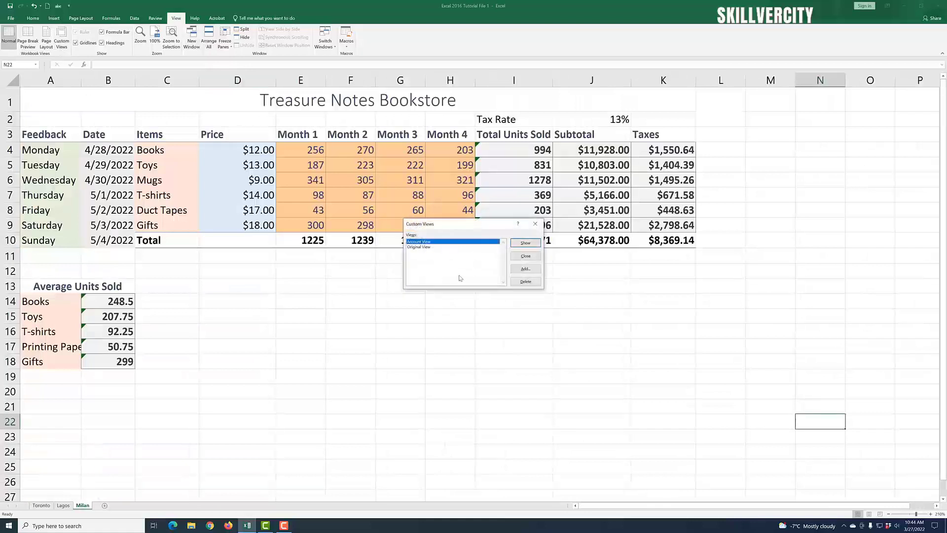
{"action": "left_click", "coordinate": [530, 245]}
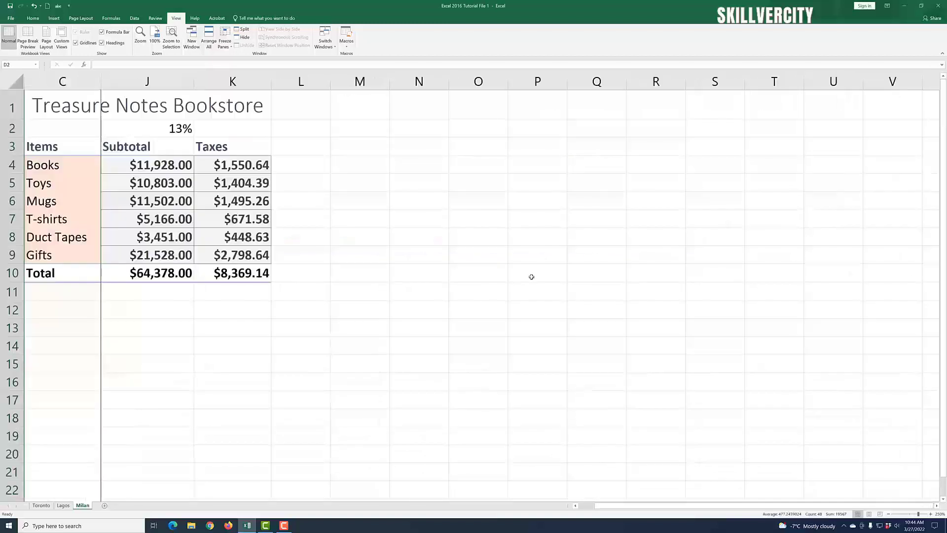
Step: Reapply Original View to restore columns A–K, then select empty cell E23
{"action": "left_click", "coordinate": [61, 37]}
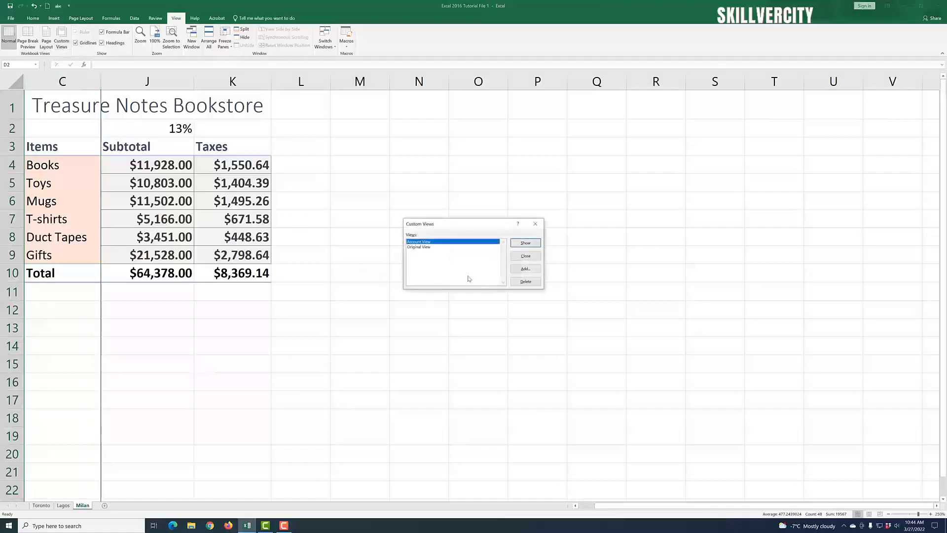
{"action": "left_click", "coordinate": [427, 247]}
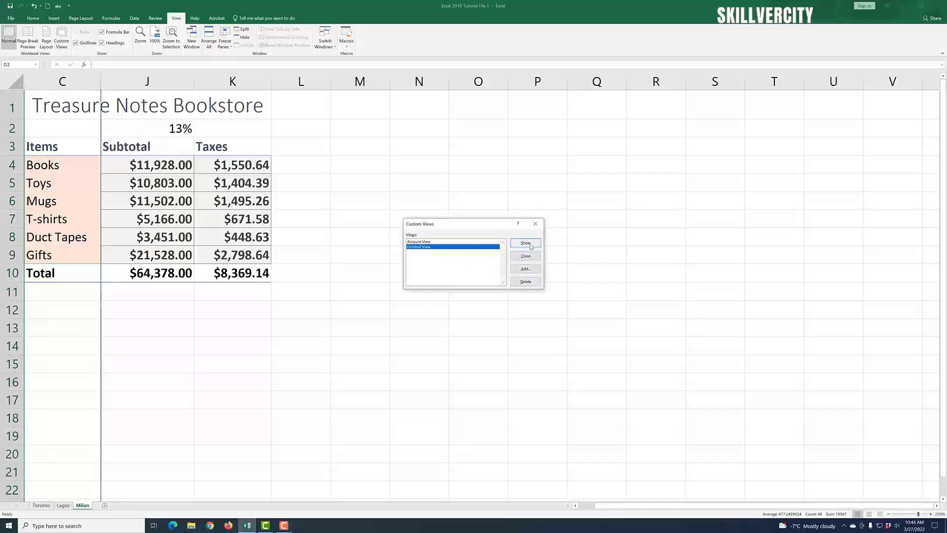
{"action": "left_click", "coordinate": [526, 243]}
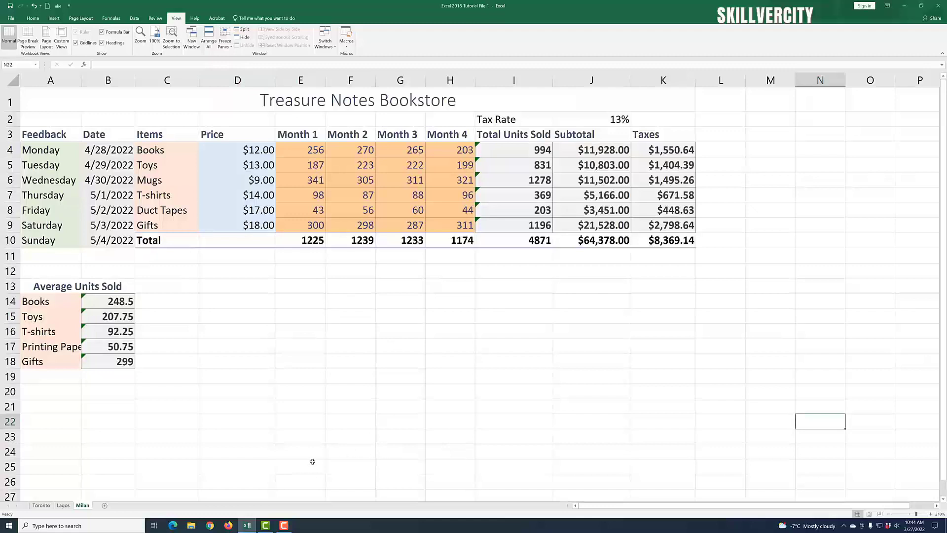
{"action": "left_click", "coordinate": [291, 439]}
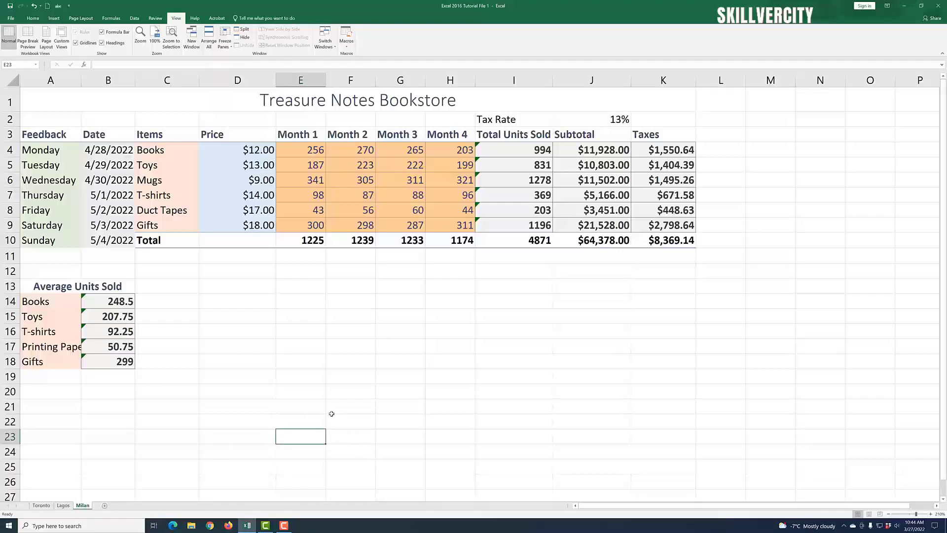
Step: Switch to the Review ribbon tab to reach the spelling tools
{"action": "left_click", "coordinate": [283, 525]}
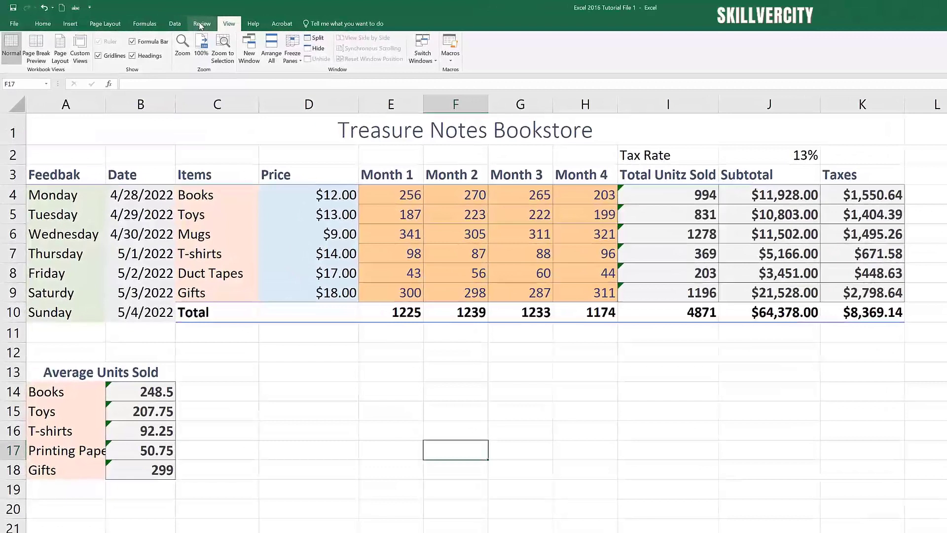
{"action": "left_click", "coordinate": [155, 18]}
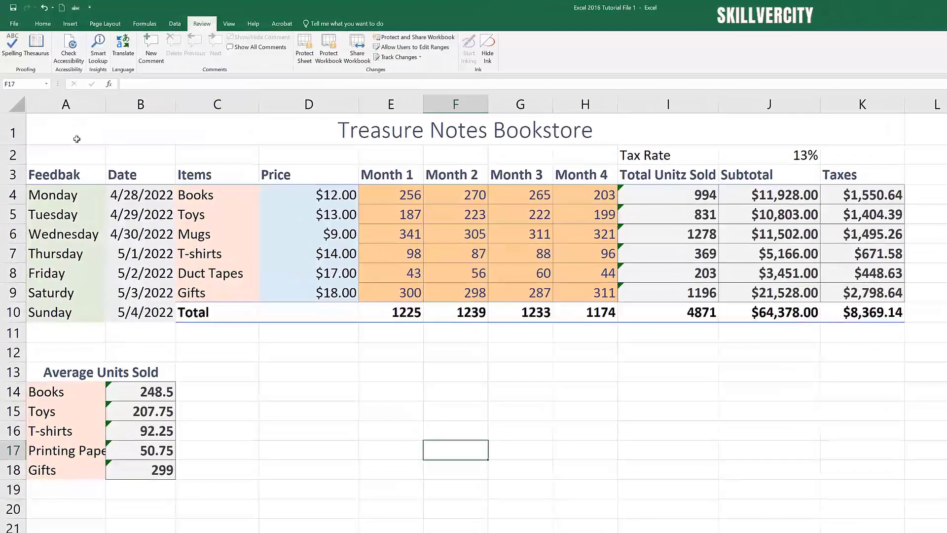
Step: Run the spell check, correcting Feedbak to Feedback, Unitz to Units and Saturdy to Saturday
{"action": "left_click", "coordinate": [13, 52]}
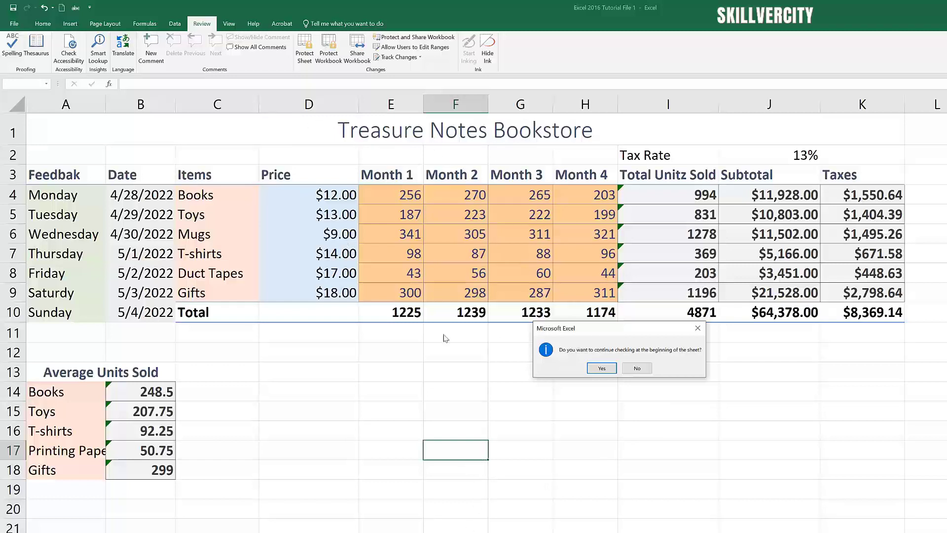
{"action": "left_click", "coordinate": [601, 368]}
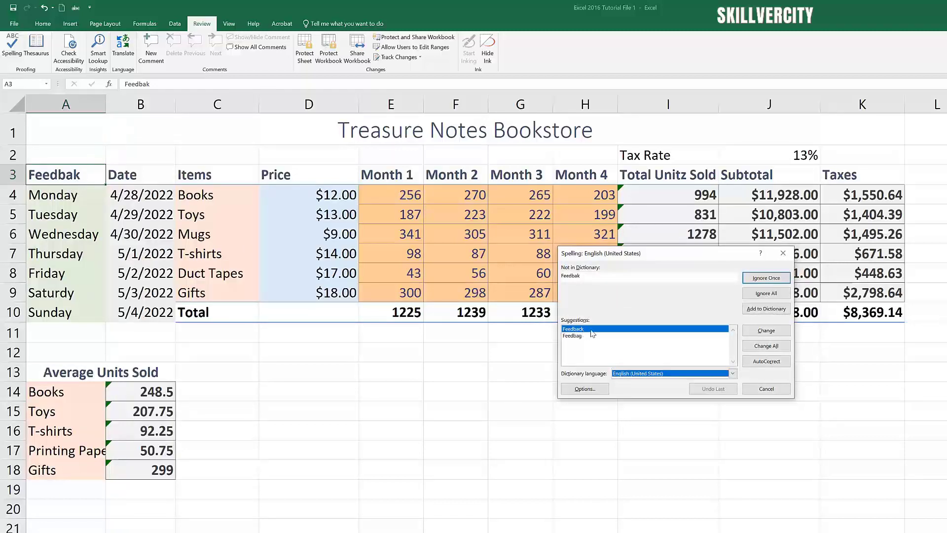
{"action": "left_click", "coordinate": [766, 331]}
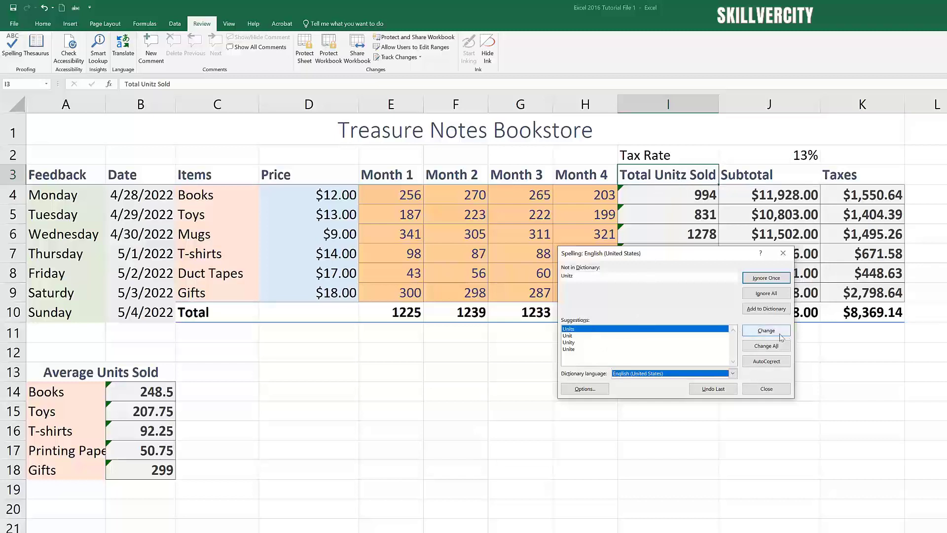
{"action": "left_click", "coordinate": [766, 330]}
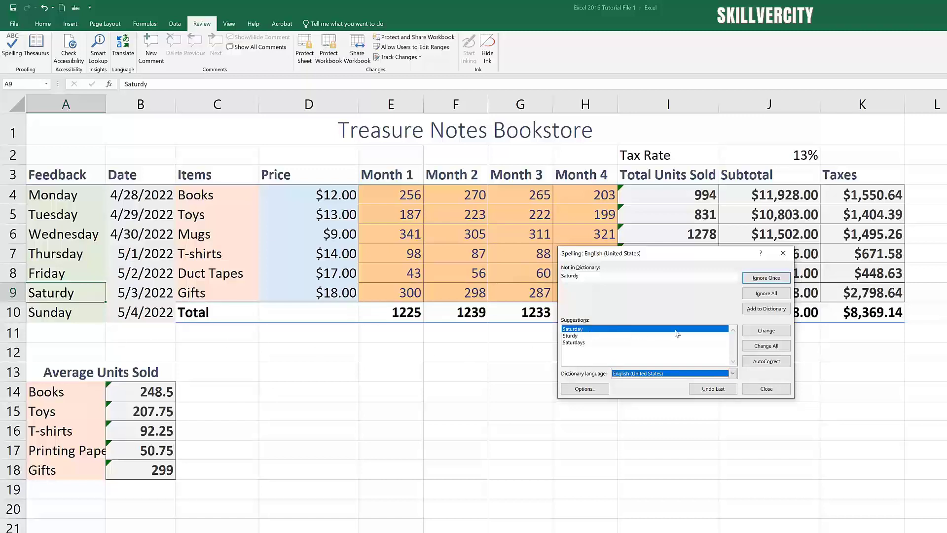
{"action": "left_click", "coordinate": [768, 338]}
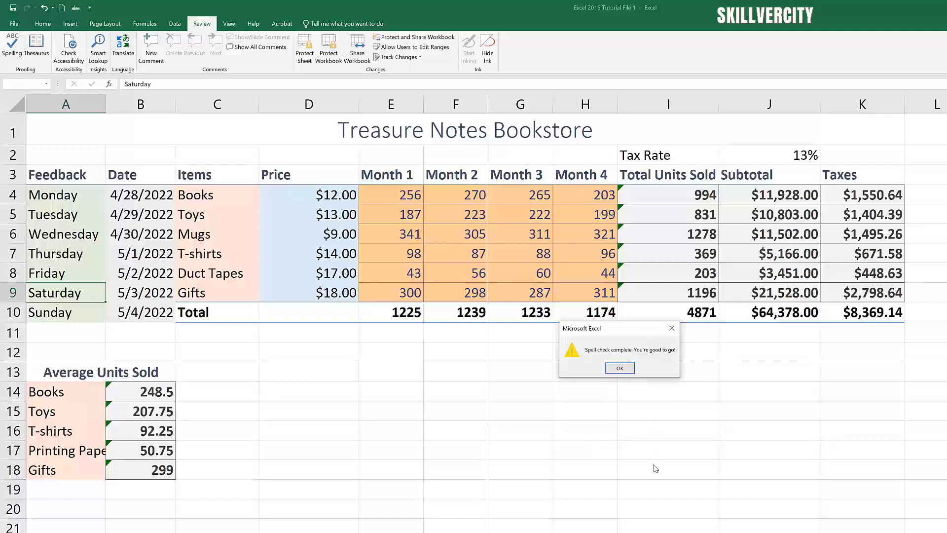
{"action": "left_click", "coordinate": [621, 369]}
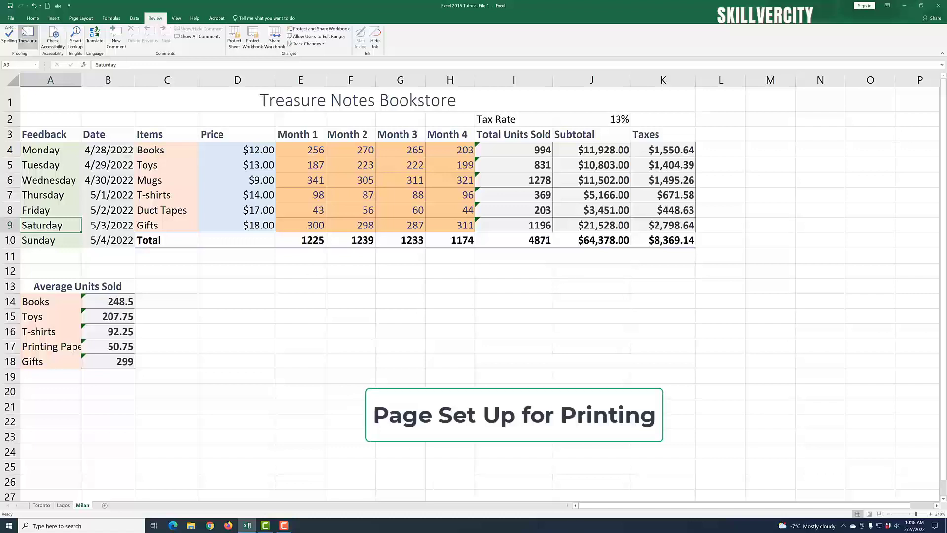
Step: Open the File backstage view of the workbook
{"action": "left_click", "coordinate": [10, 18]}
Step: Open Print and check the printer stays Microsoft Print to PDF, printing active sheets
{"action": "left_click", "coordinate": [16, 120]}
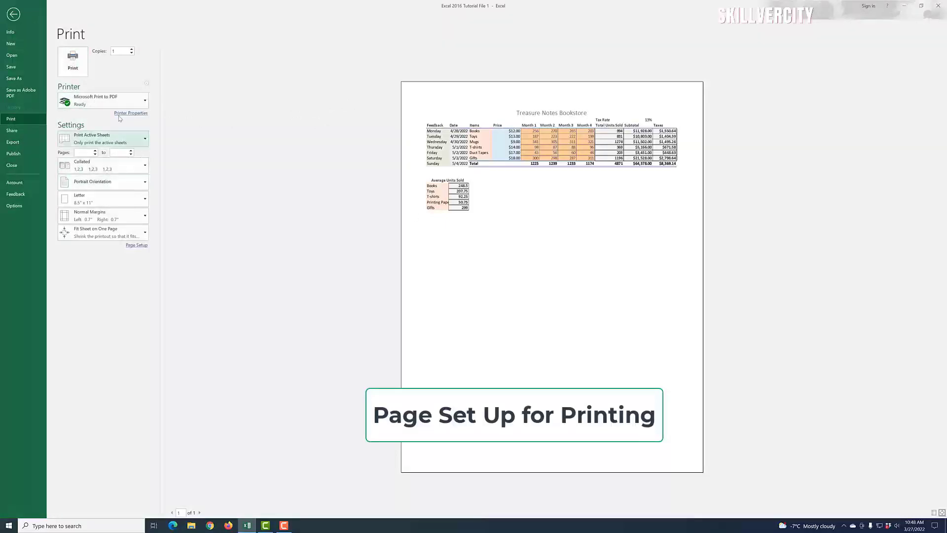
{"action": "left_click", "coordinate": [145, 102]}
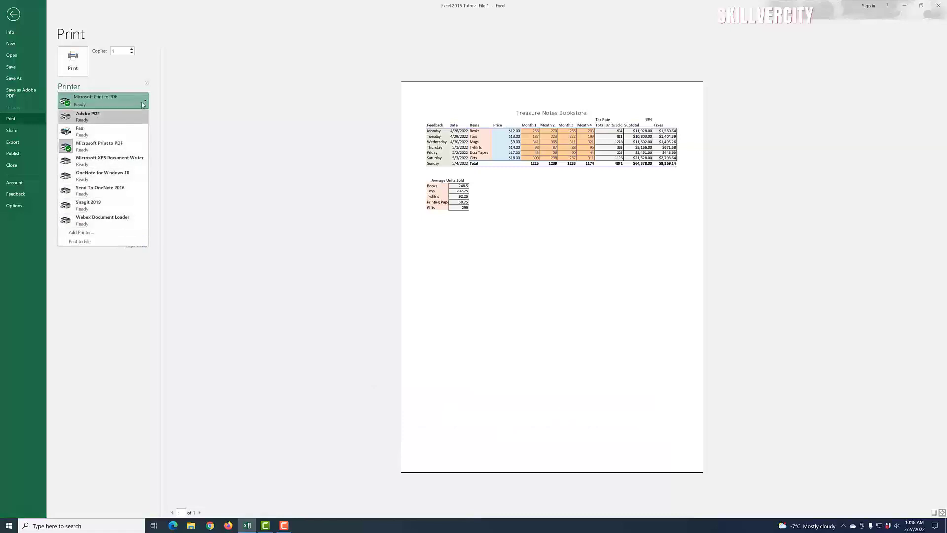
{"action": "left_click", "coordinate": [146, 103]}
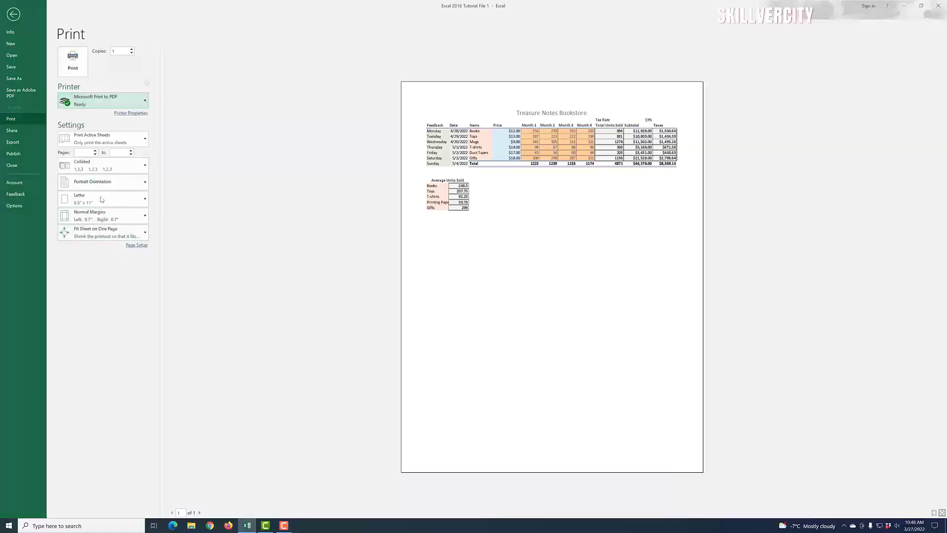
{"action": "left_click", "coordinate": [145, 141]}
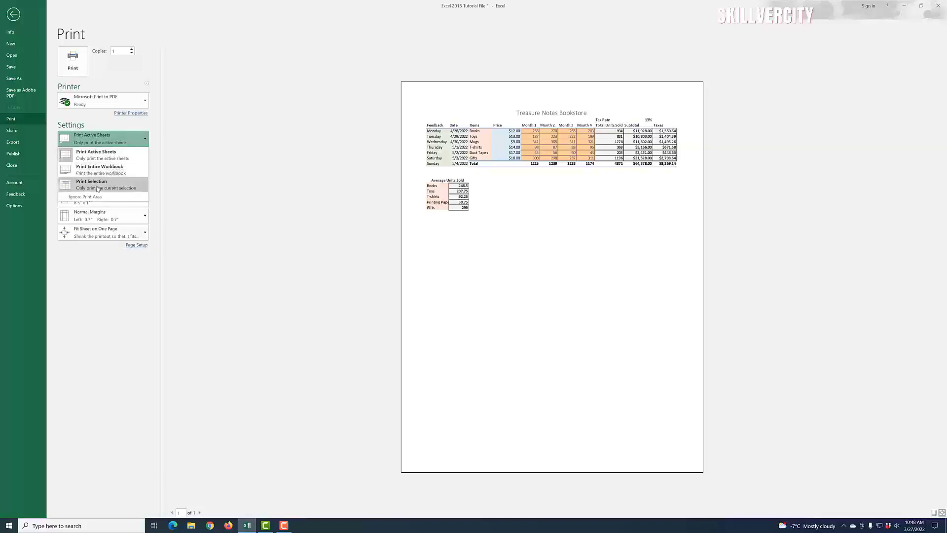
{"action": "left_click", "coordinate": [145, 141]}
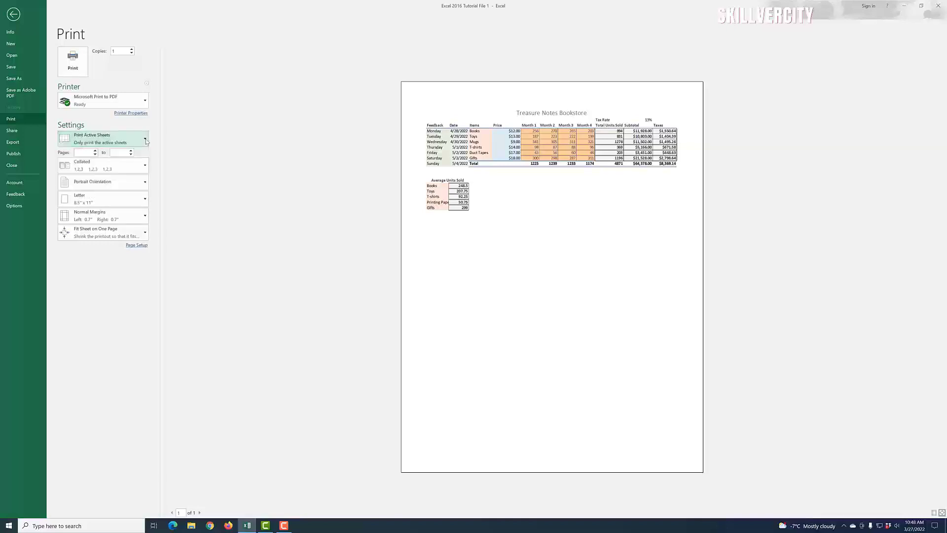
Step: Confirm portrait orientation, Letter paper and Normal margins unchanged, then return to the worksheet
{"action": "left_click", "coordinate": [145, 183]}
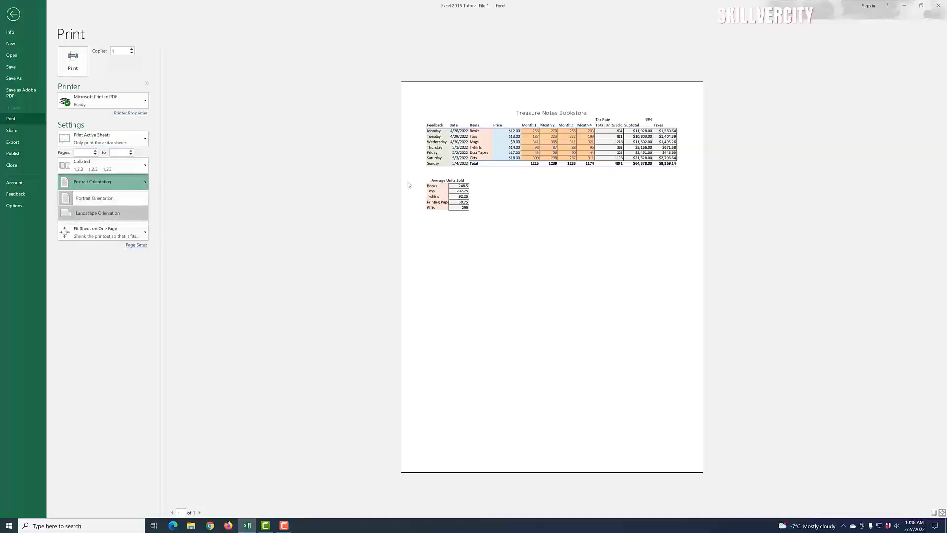
{"action": "left_click", "coordinate": [146, 183]}
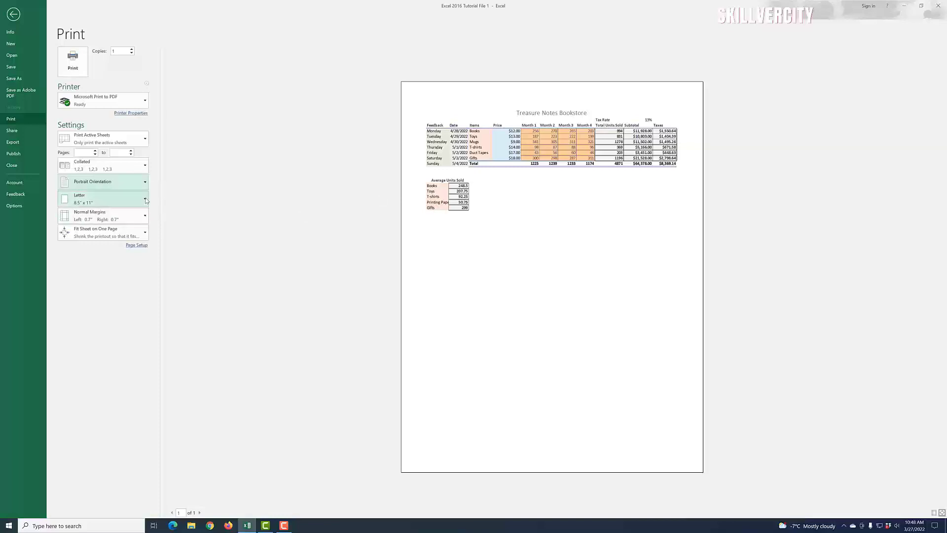
{"action": "left_click", "coordinate": [145, 199]}
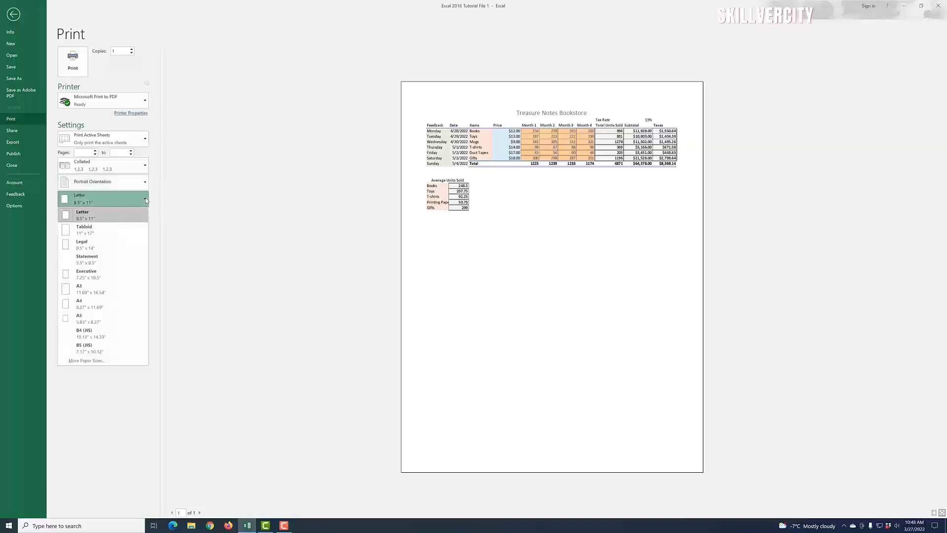
{"action": "left_click", "coordinate": [146, 200]}
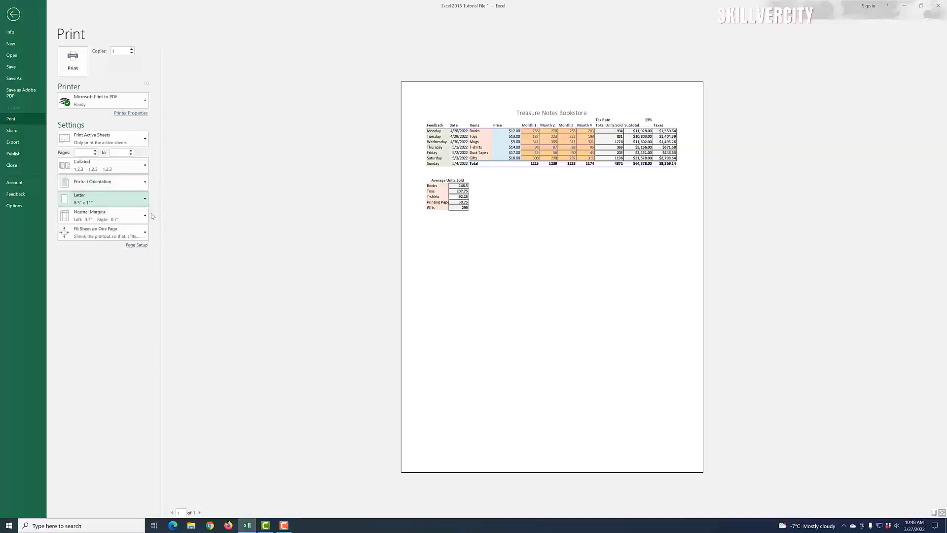
{"action": "left_click", "coordinate": [147, 220]}
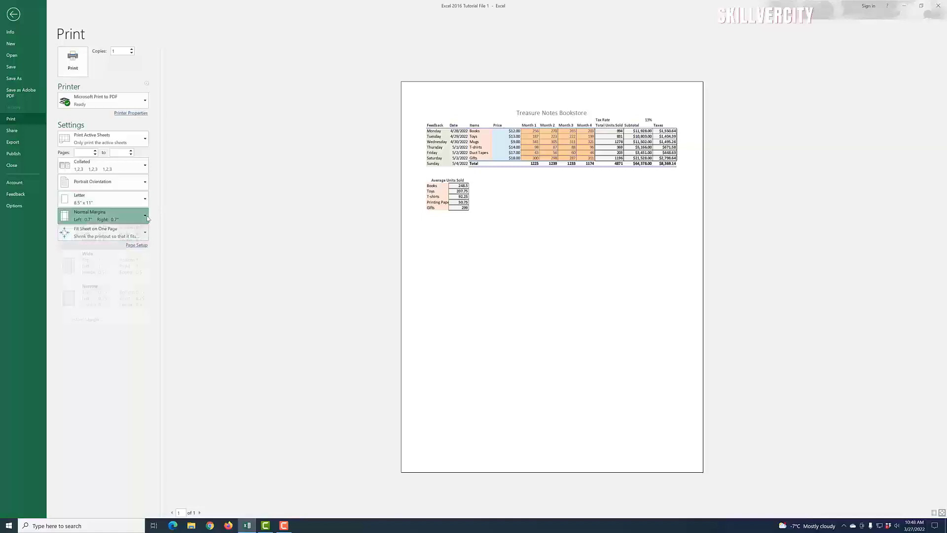
{"action": "left_click", "coordinate": [148, 221]}
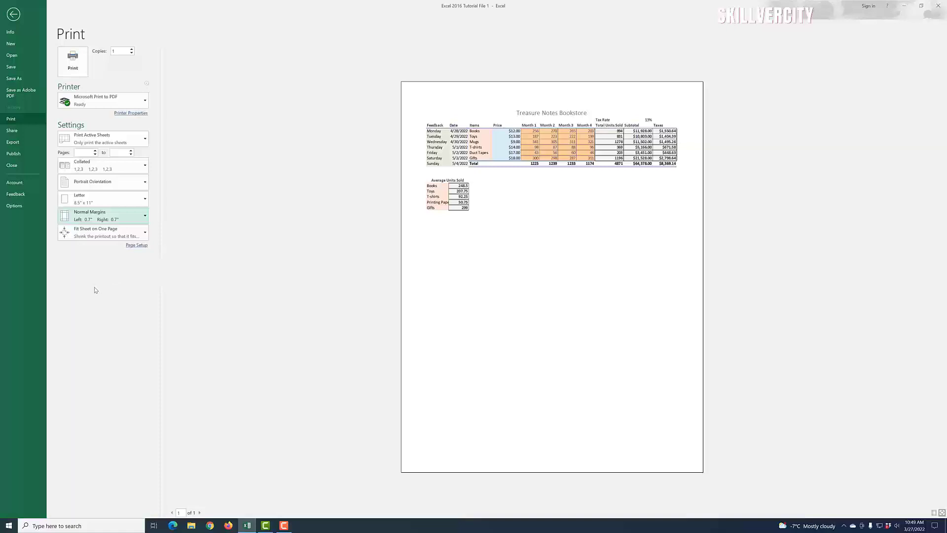
{"action": "left_click", "coordinate": [14, 15]}
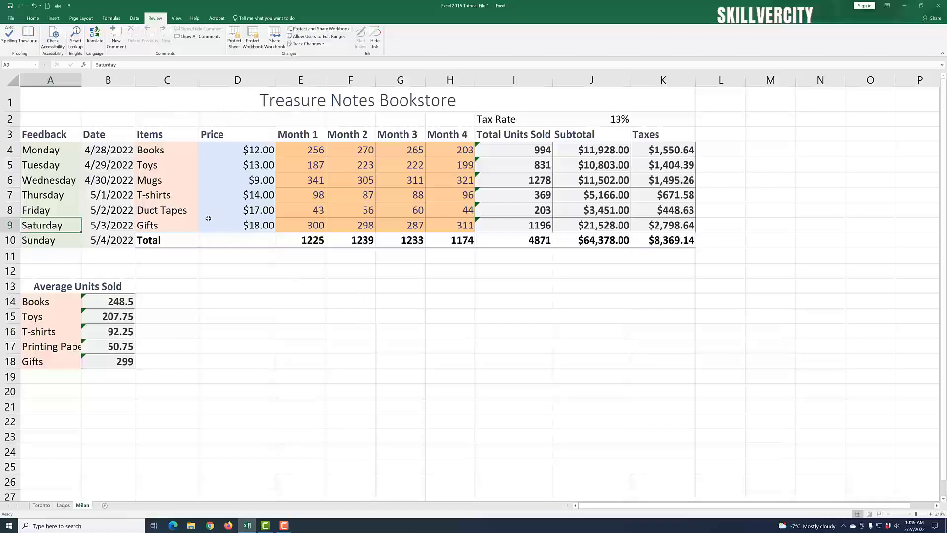
Step: On Page Layout, browse the Margins, Custom Margins, Orientation and Size presets without changing anything
{"action": "left_click", "coordinate": [80, 18]}
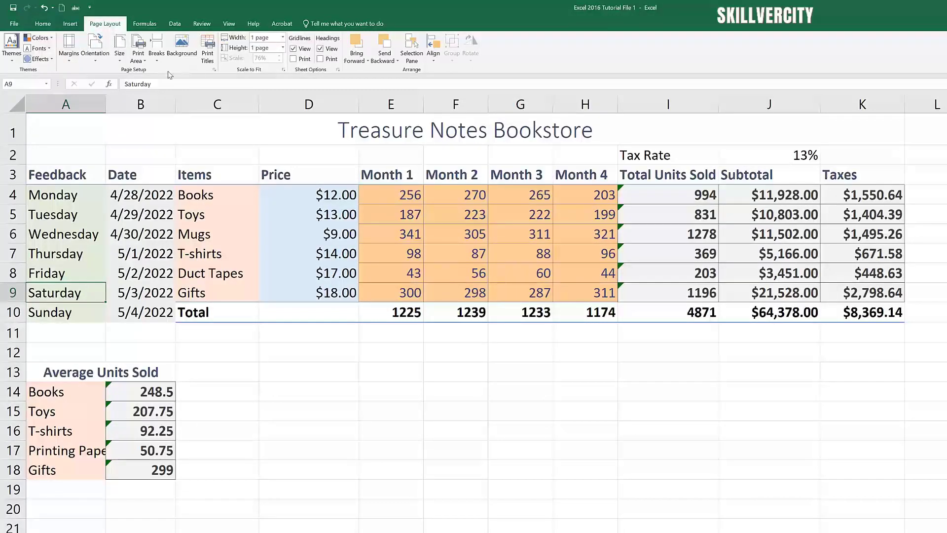
{"action": "left_click", "coordinate": [71, 64]}
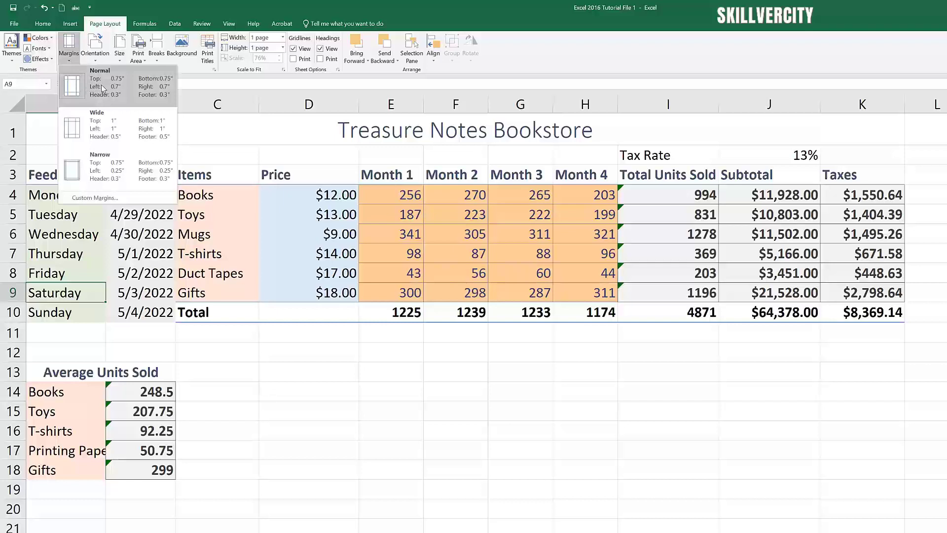
{"action": "left_click", "coordinate": [113, 199]}
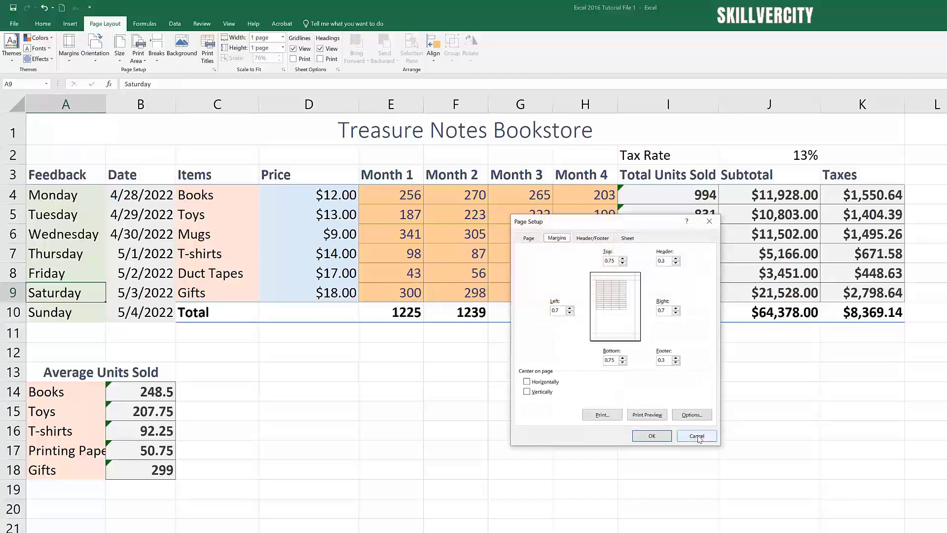
{"action": "left_click", "coordinate": [696, 436]}
{"action": "left_click", "coordinate": [96, 63]}
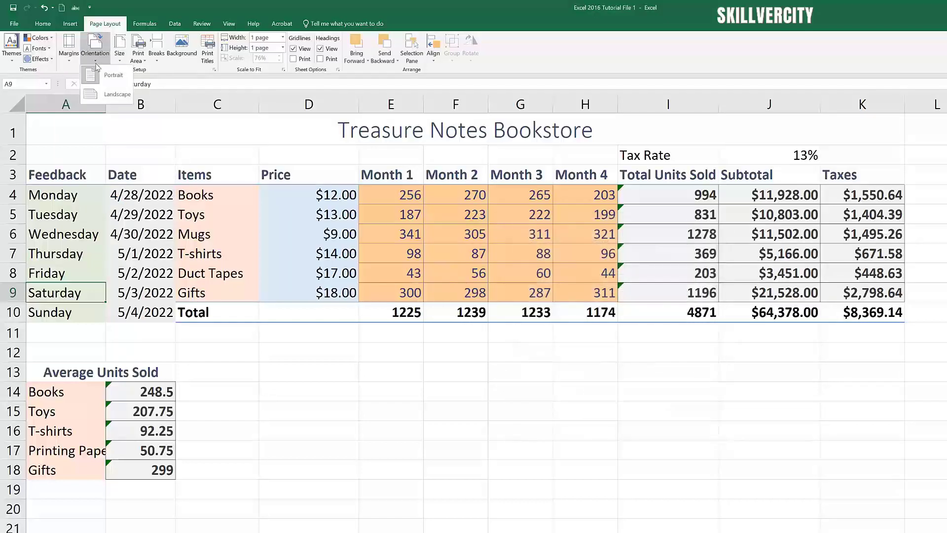
{"action": "left_click", "coordinate": [120, 60]}
{"action": "left_click", "coordinate": [118, 62]}
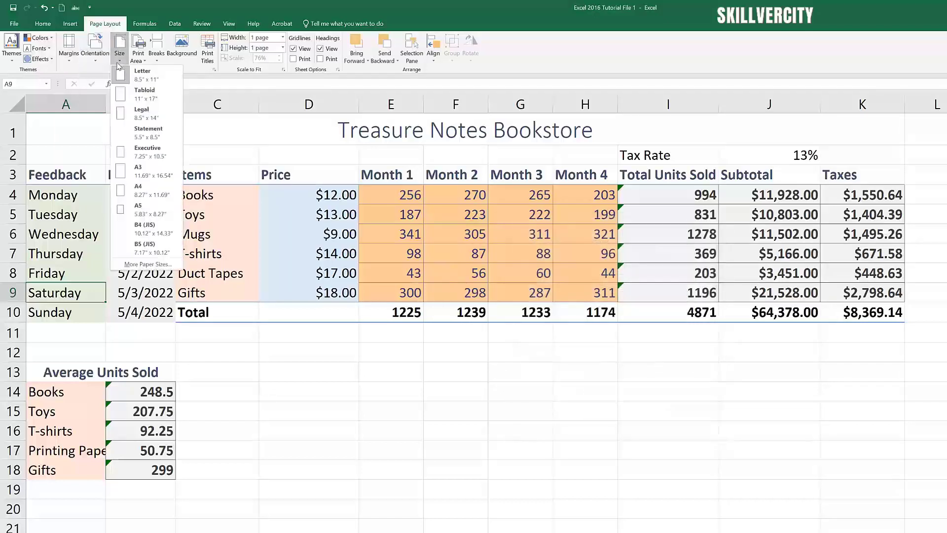
{"action": "left_click", "coordinate": [219, 12]}
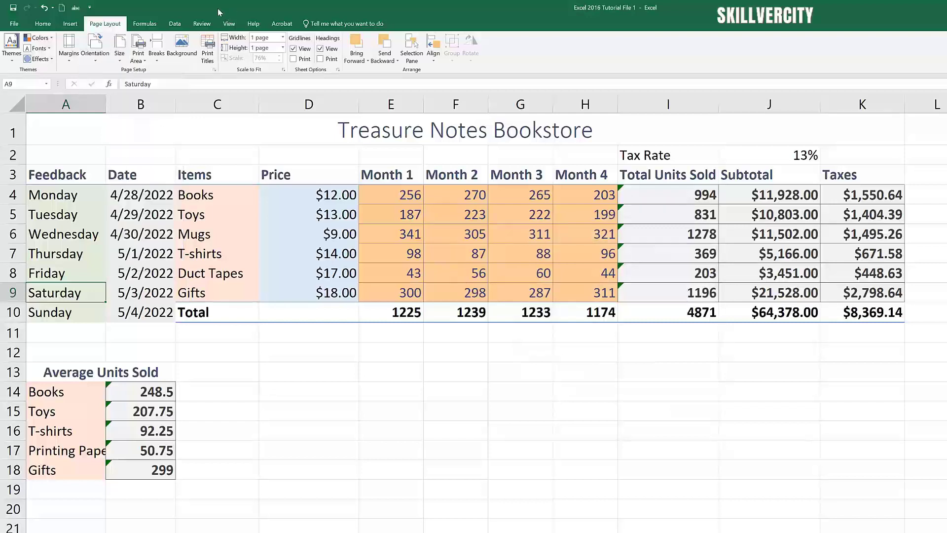
Step: In Page Setup, keep portrait orientation and set scaling to Adjust to 100% normal size
{"action": "left_click", "coordinate": [215, 71]}
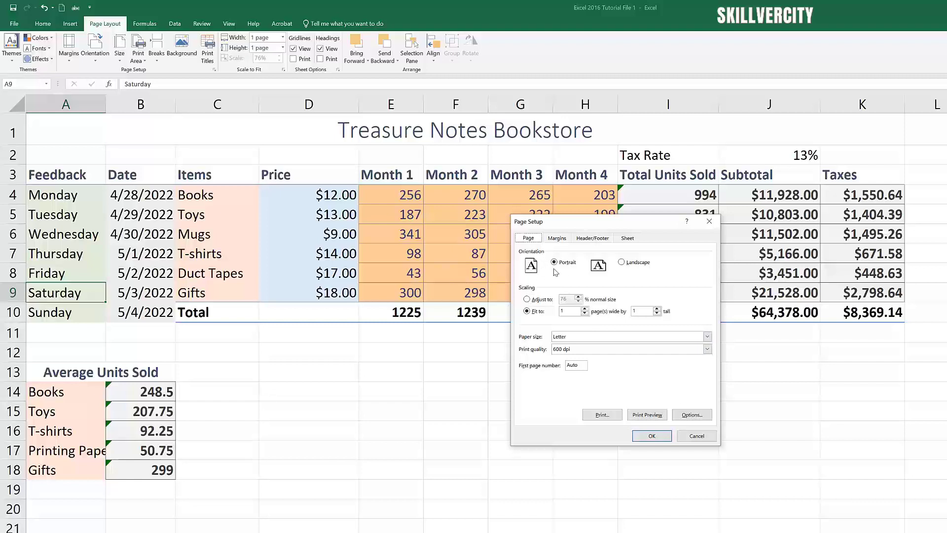
{"action": "left_click", "coordinate": [622, 261]}
{"action": "left_click", "coordinate": [555, 263]}
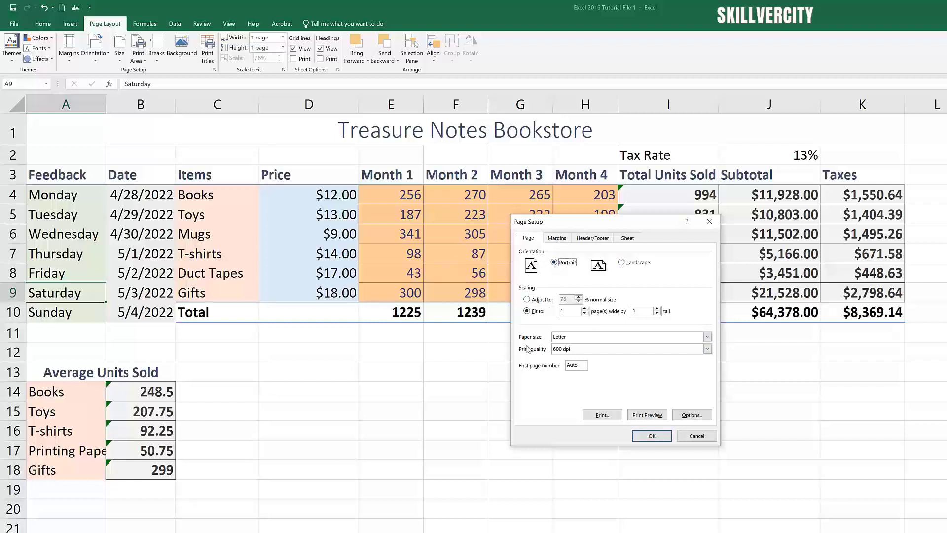
{"action": "left_click", "coordinate": [526, 299]}
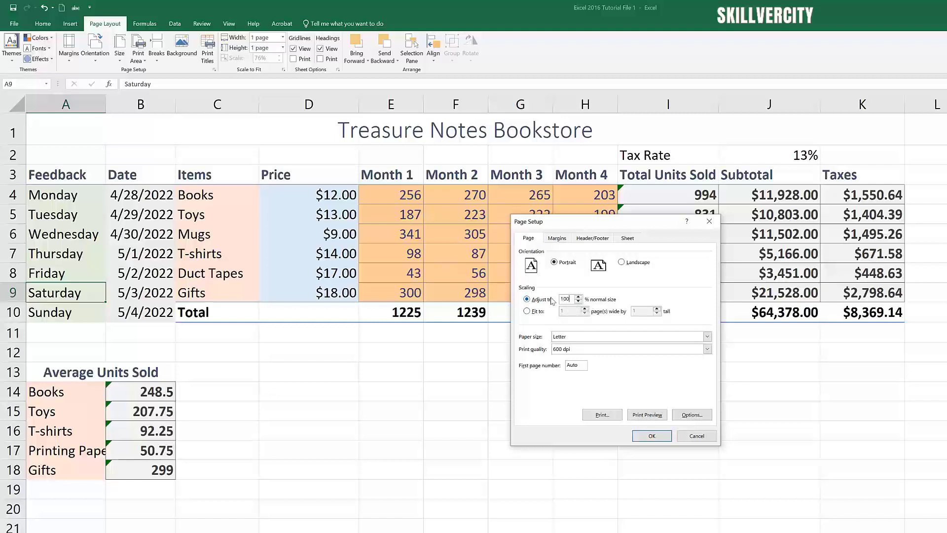
{"action": "left_click", "coordinate": [527, 311]}
{"action": "left_click", "coordinate": [527, 300]}
Step: Change the paper size from Letter to Legal and show the print preview
{"action": "left_click", "coordinate": [707, 336]}
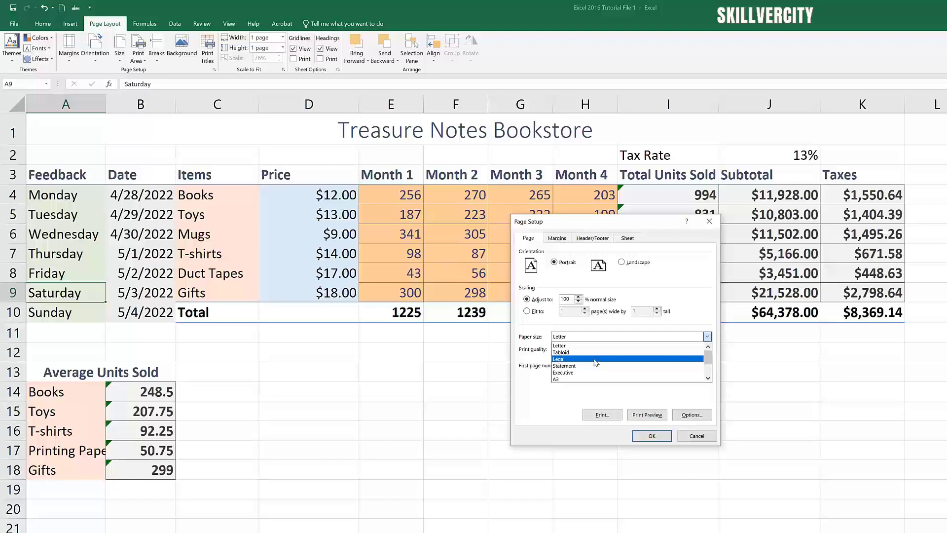
{"action": "left_click", "coordinate": [555, 406]}
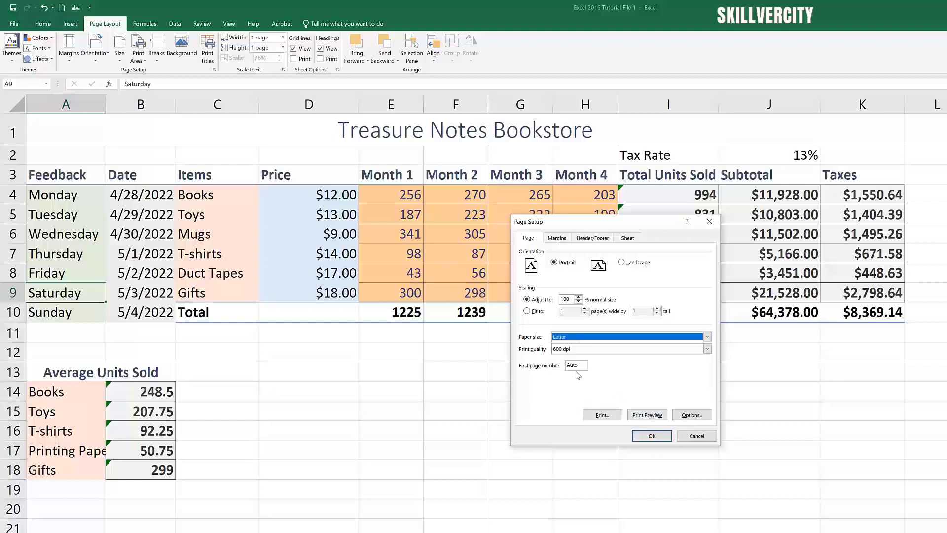
{"action": "left_click", "coordinate": [593, 337]}
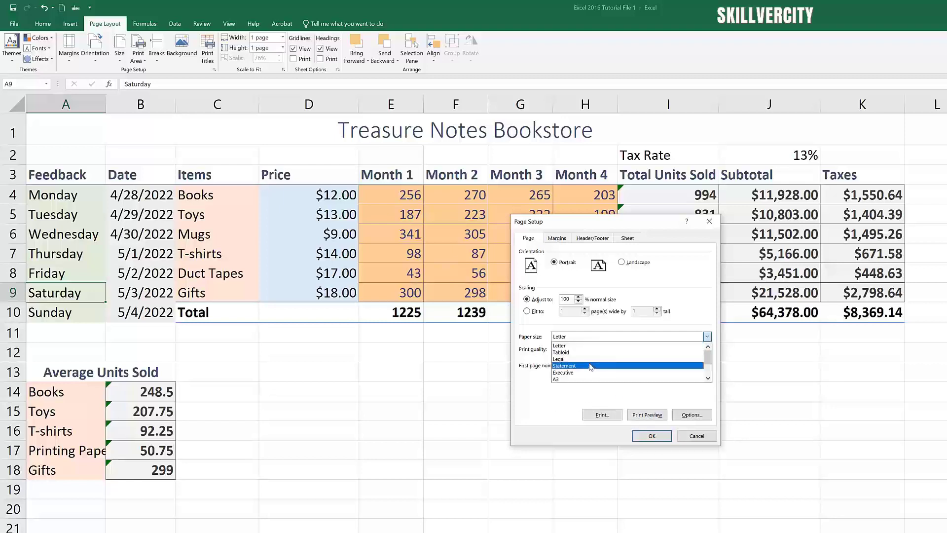
{"action": "left_click", "coordinate": [589, 359]}
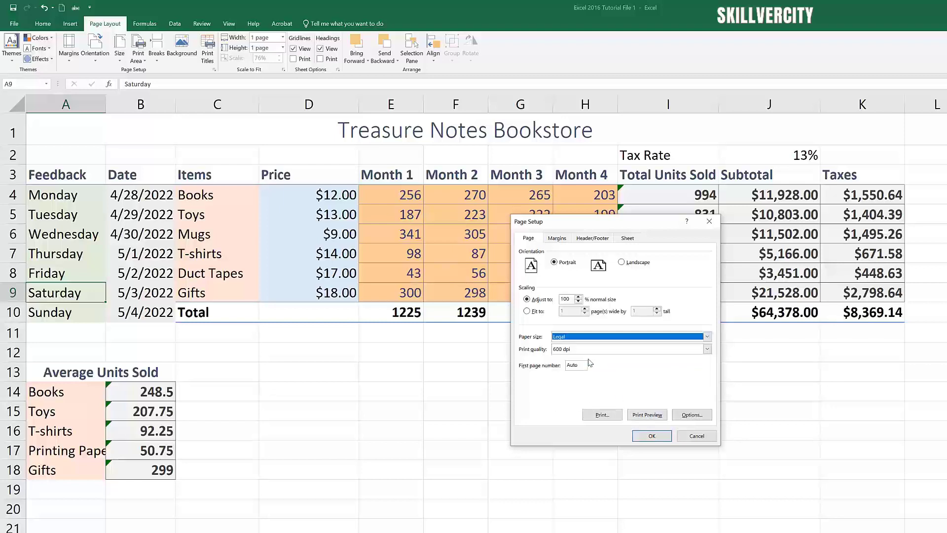
{"action": "left_click", "coordinate": [648, 416]}
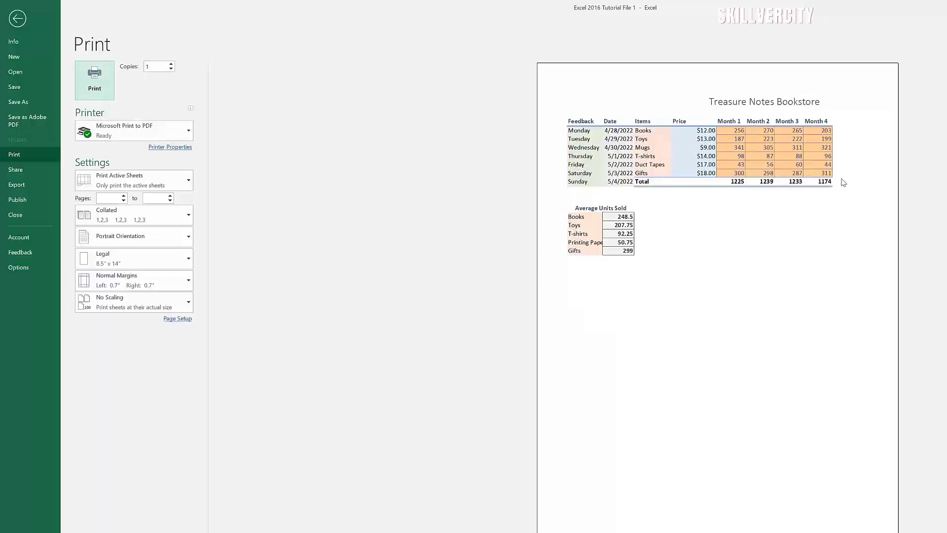
Step: Reopen Page Setup from the worksheet, keep print quality at 600 dpi, and view the margin settings
{"action": "left_click", "coordinate": [16, 19]}
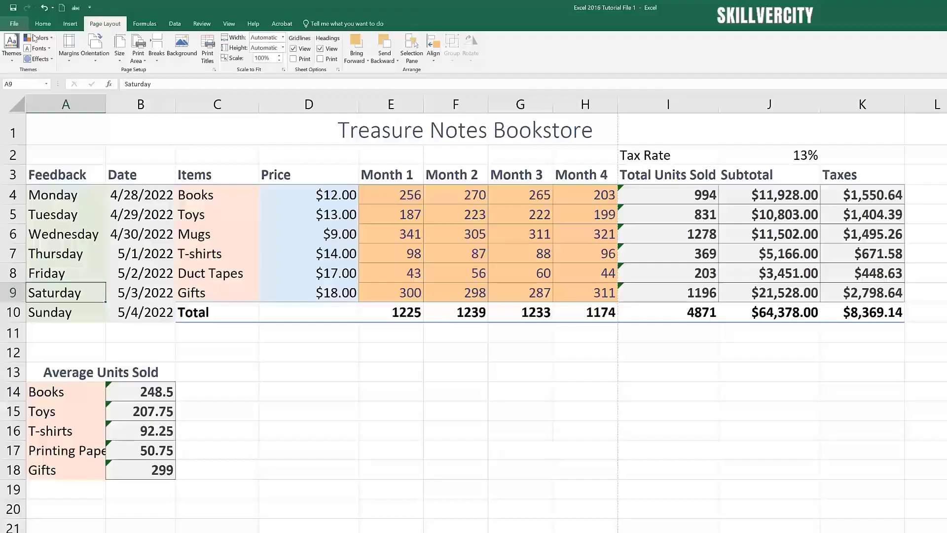
{"action": "left_click", "coordinate": [214, 69]}
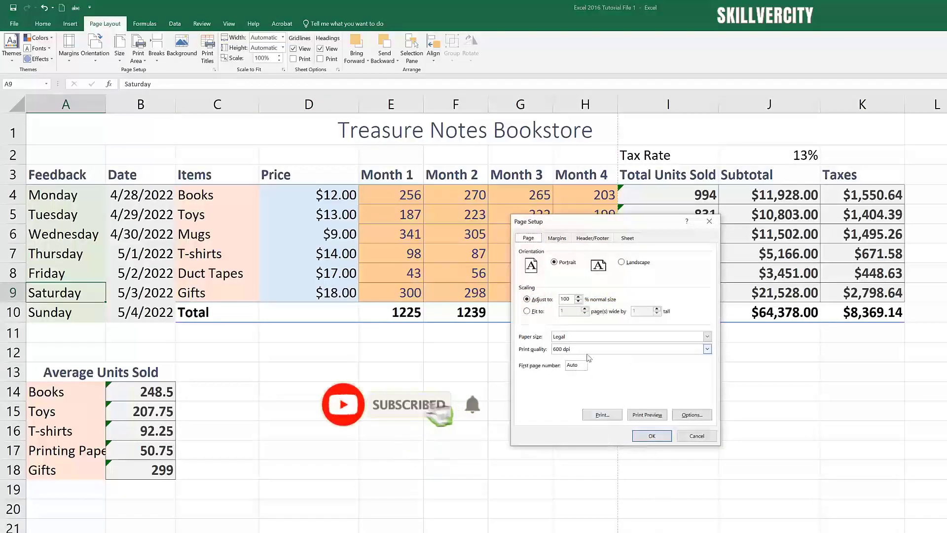
{"action": "left_click", "coordinate": [708, 349]}
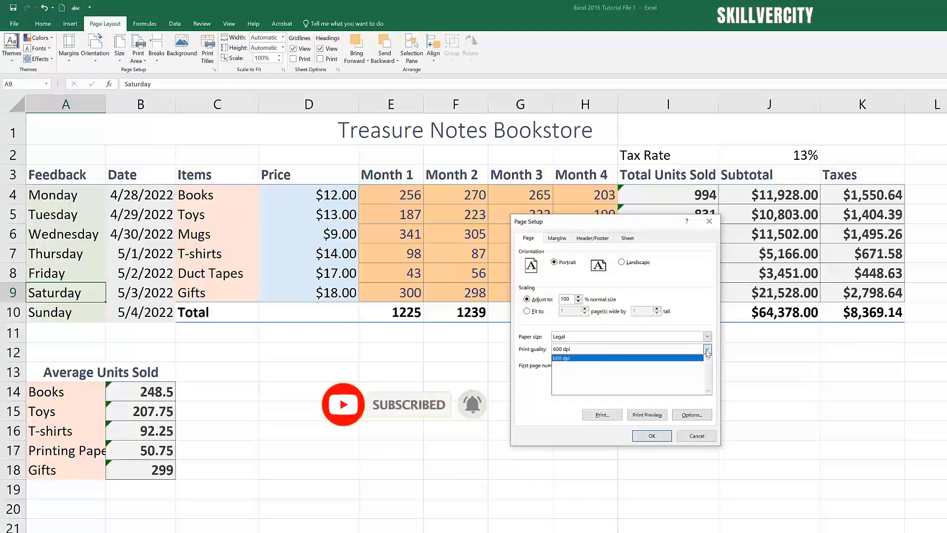
{"action": "left_click", "coordinate": [707, 350]}
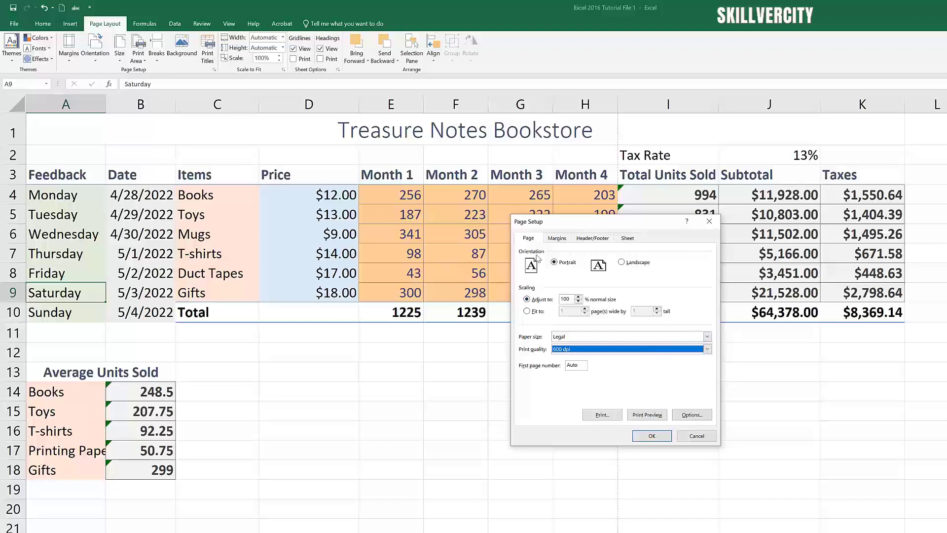
{"action": "left_click", "coordinate": [558, 239]}
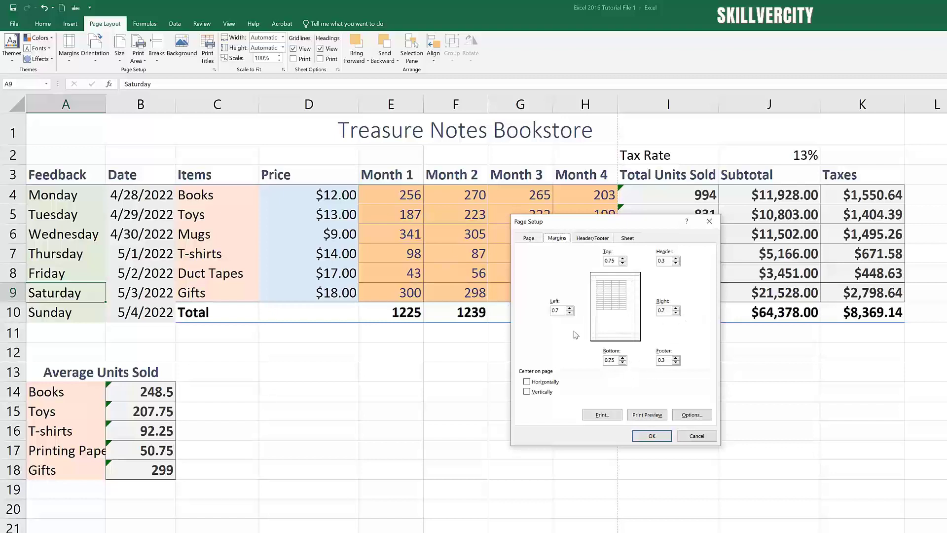
Step: Toggle horizontal and vertical page centring on and off, leaving the printout uncentred
{"action": "left_click", "coordinate": [527, 382]}
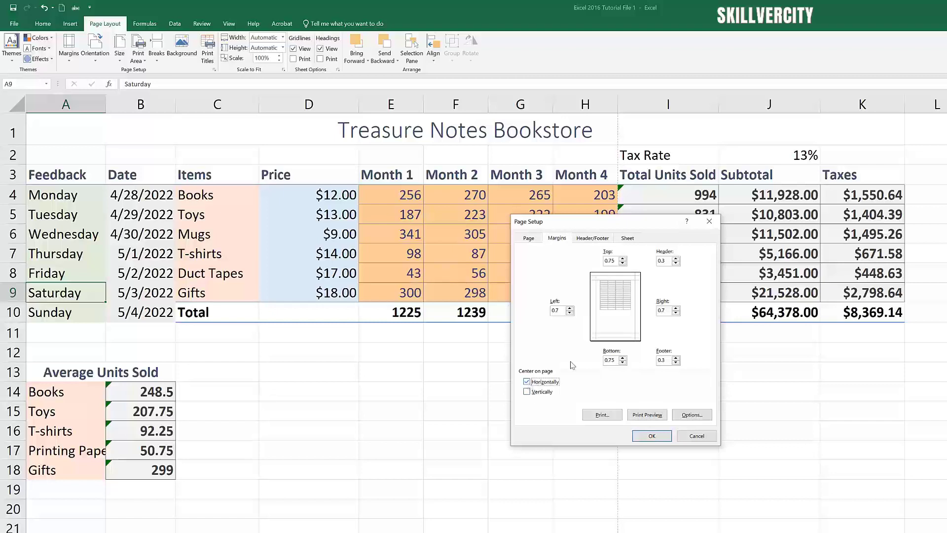
{"action": "left_click", "coordinate": [527, 391]}
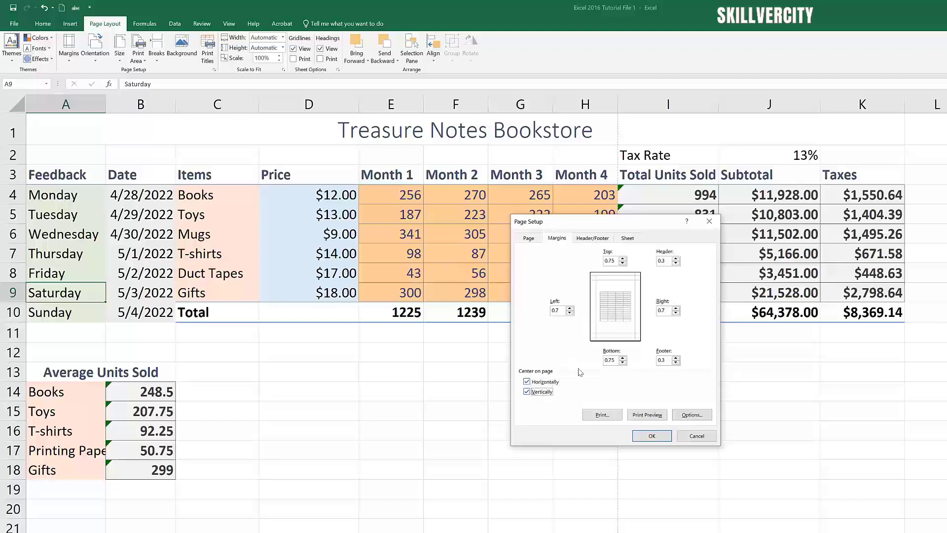
{"action": "left_click", "coordinate": [528, 382]}
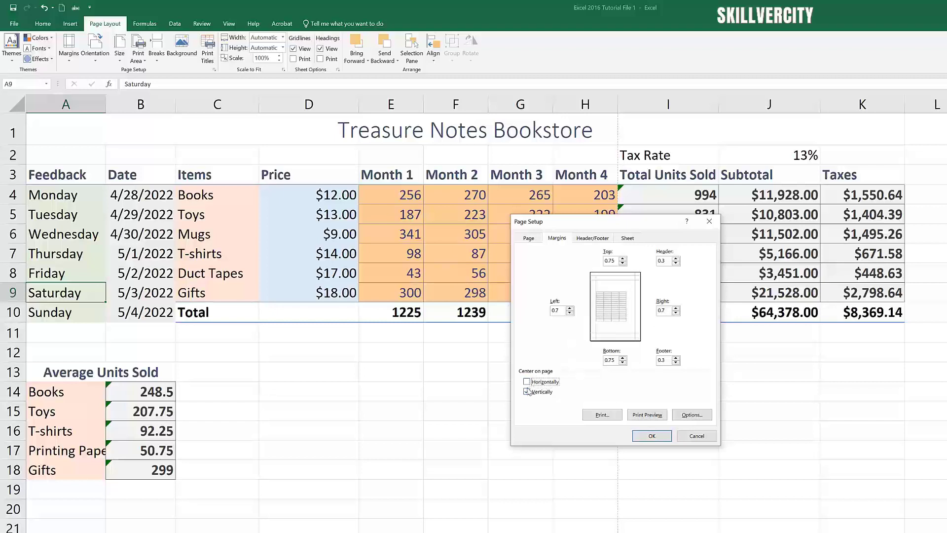
{"action": "left_click", "coordinate": [527, 392]}
{"action": "left_click", "coordinate": [527, 383]}
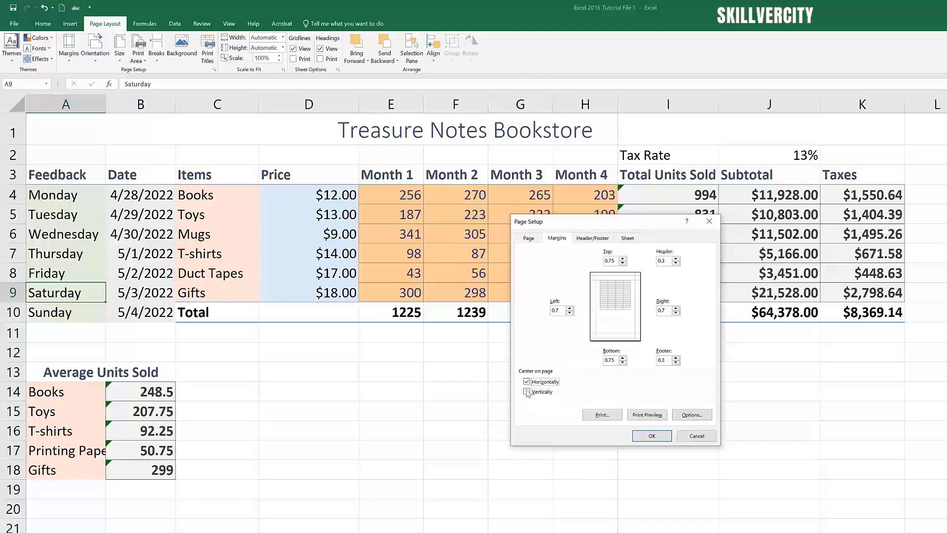
{"action": "left_click", "coordinate": [527, 392]}
{"action": "left_click", "coordinate": [526, 383]}
{"action": "left_click", "coordinate": [527, 391]}
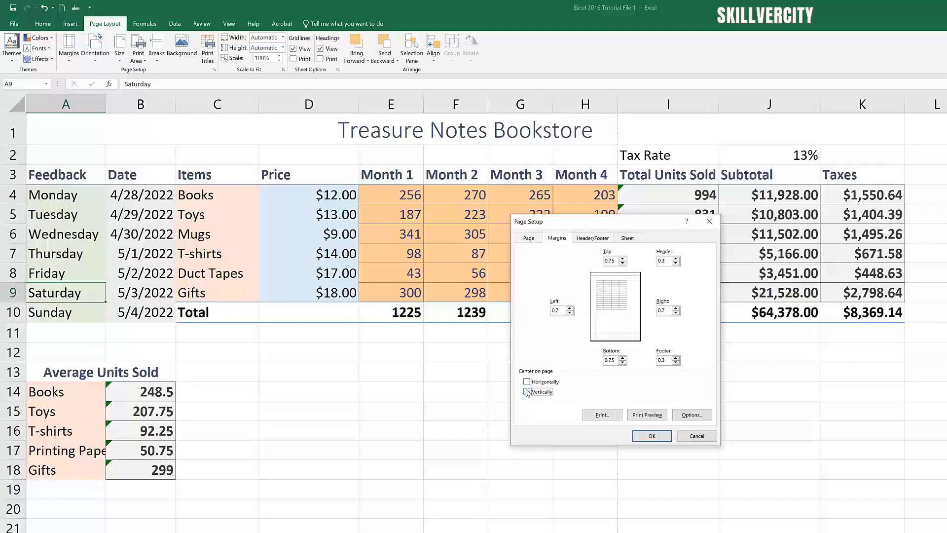
Step: Check the Header/Footer presets and leave both header and footer at (none)
{"action": "left_click", "coordinate": [587, 239]}
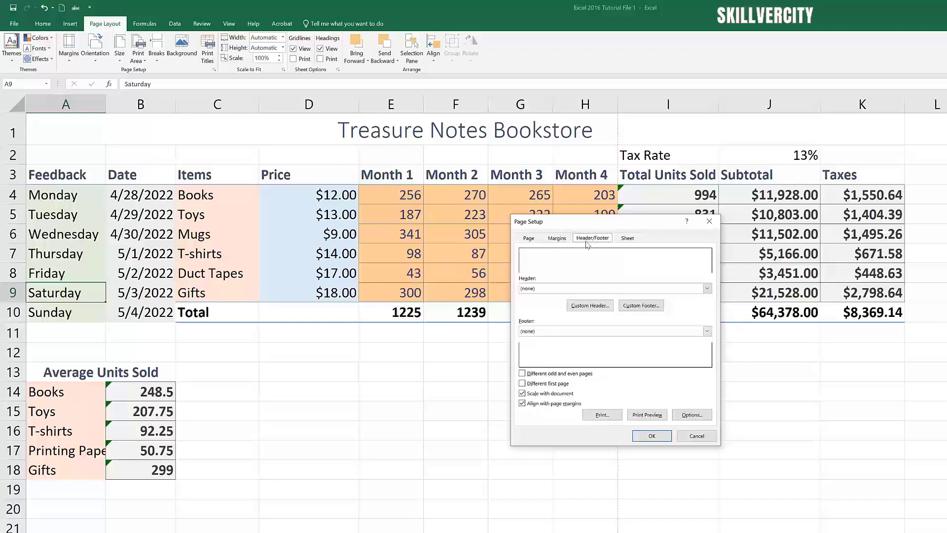
{"action": "left_click", "coordinate": [707, 290]}
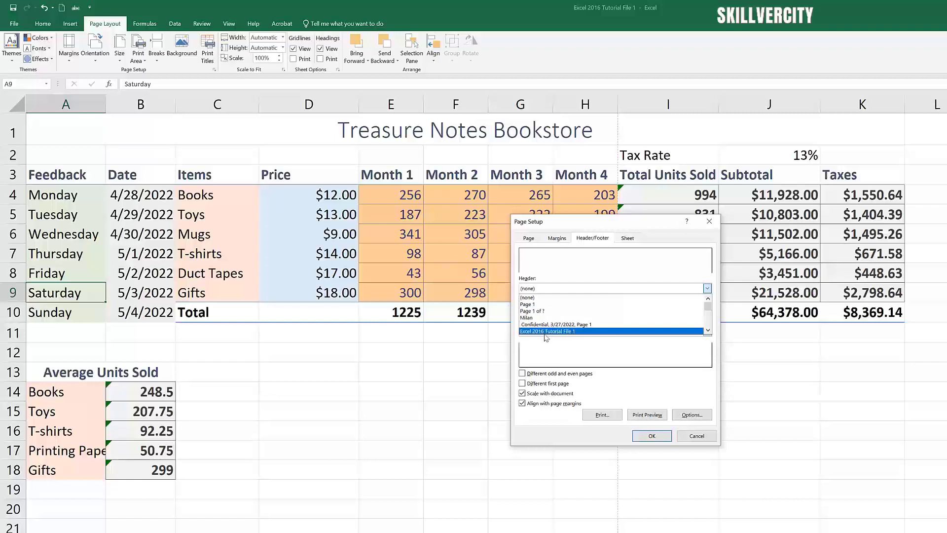
{"action": "left_click", "coordinate": [708, 290]}
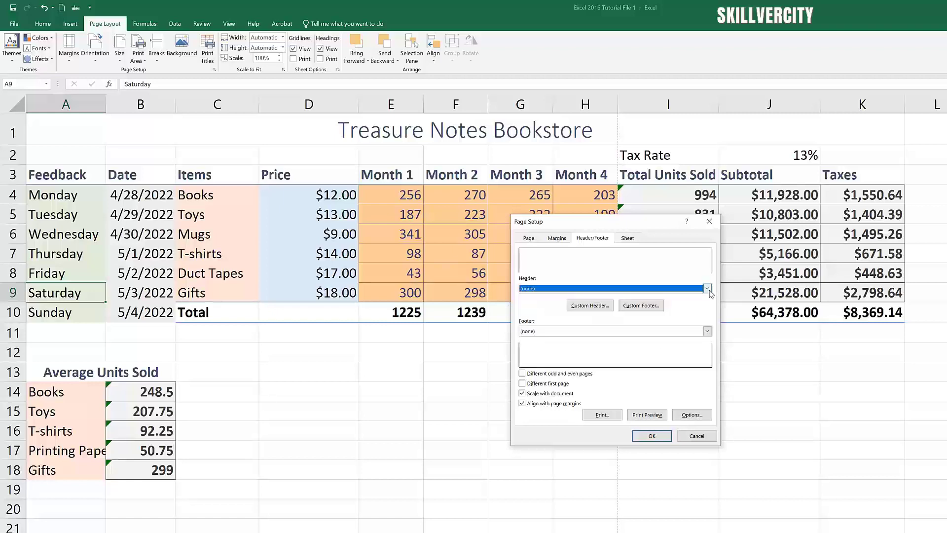
{"action": "left_click", "coordinate": [707, 331]}
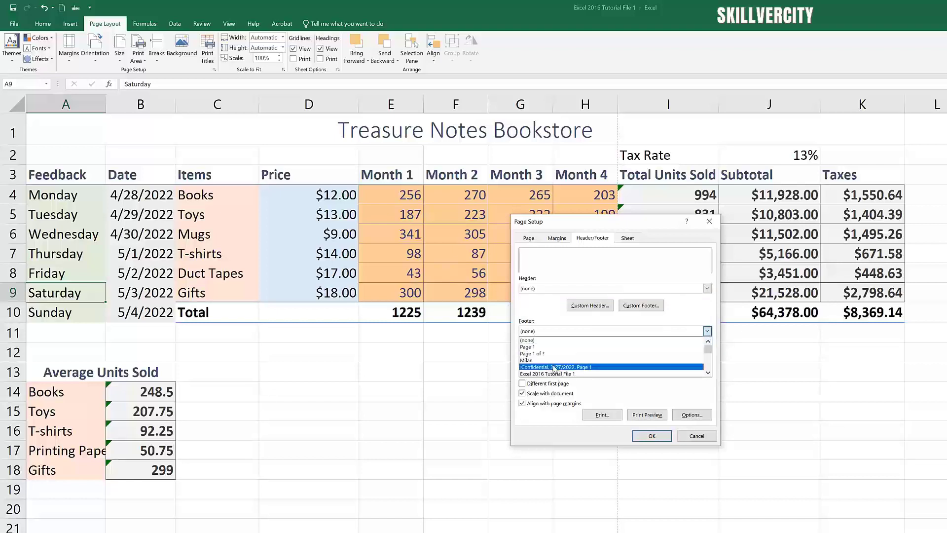
{"action": "left_click", "coordinate": [708, 331]}
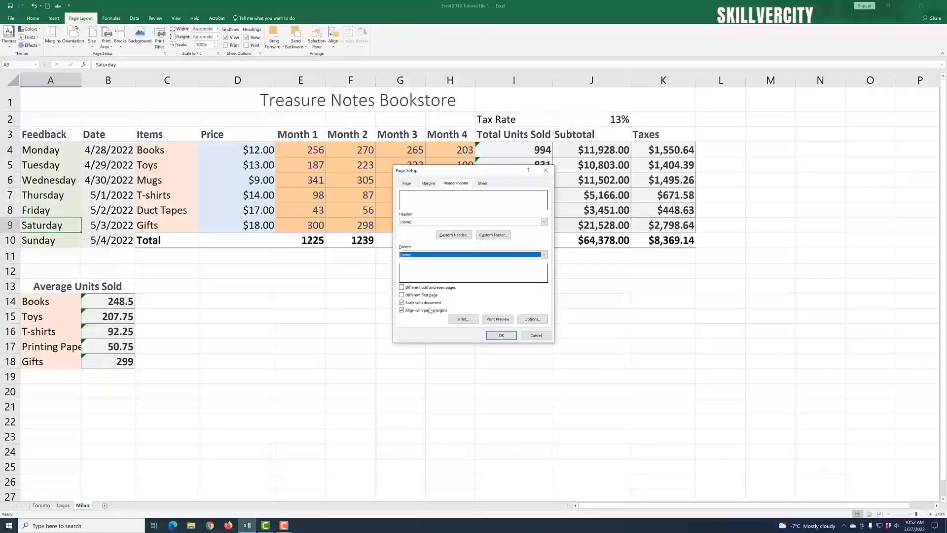
Step: Set the print area to I4:K10 on the Sheet settings, preview it, then return to the worksheet
{"action": "left_click", "coordinate": [484, 184]}
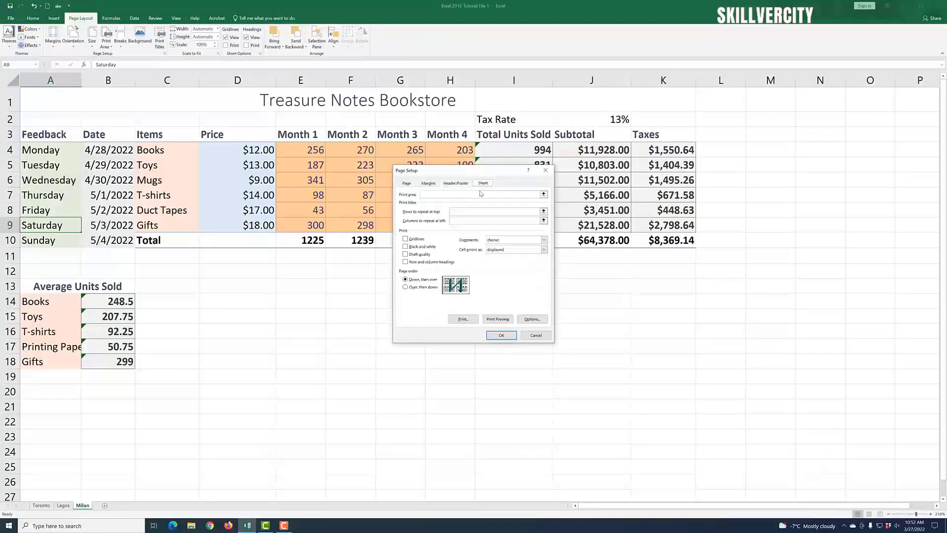
{"action": "left_click_drag", "start_coordinate": [463, 175], "coordinate": [773, 145]}
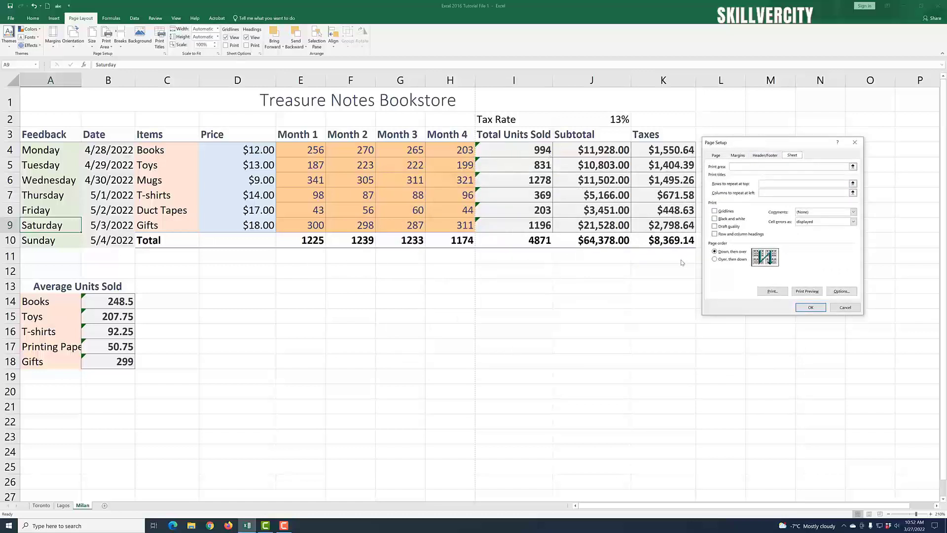
{"action": "left_click", "coordinate": [742, 169]}
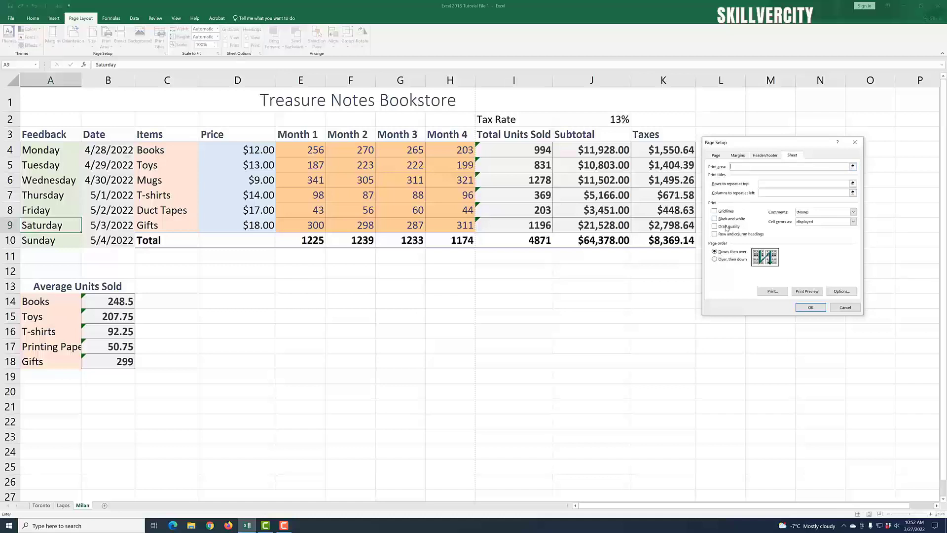
{"action": "left_click_drag", "start_coordinate": [521, 153], "coordinate": [648, 236]}
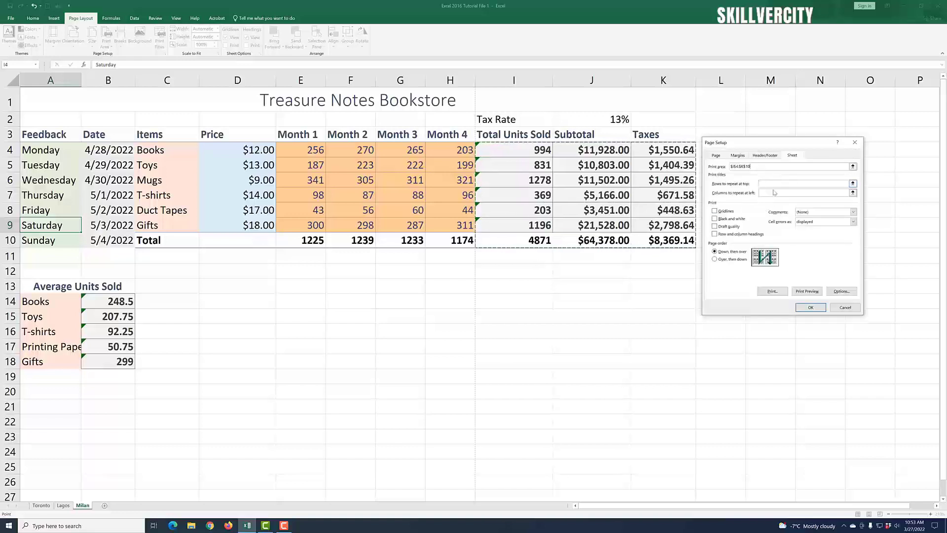
{"action": "left_click", "coordinate": [808, 291]}
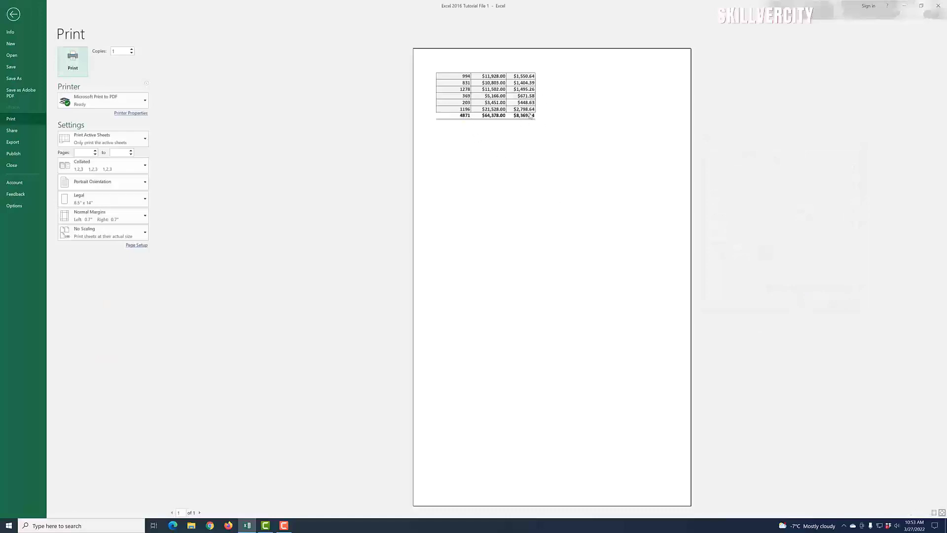
{"action": "left_click", "coordinate": [15, 15]}
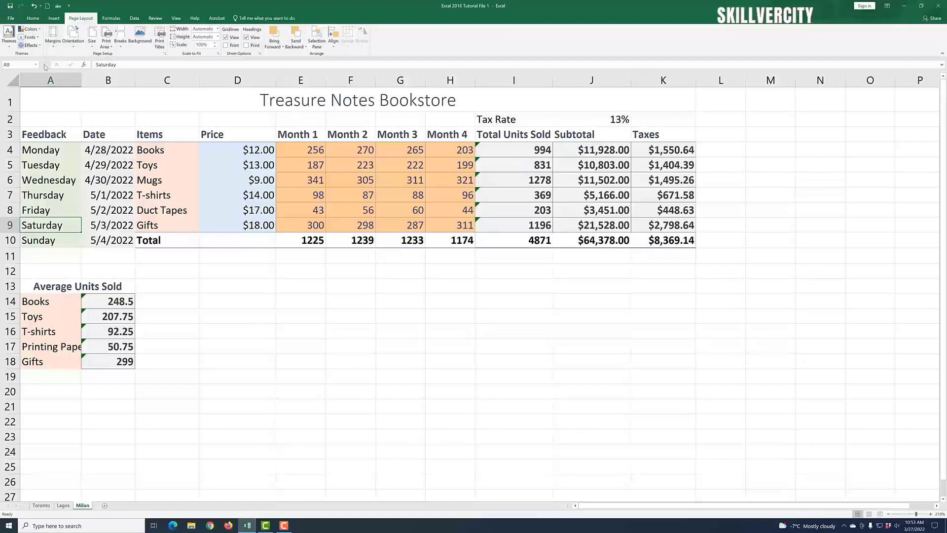
{"action": "left_click", "coordinate": [11, 18]}
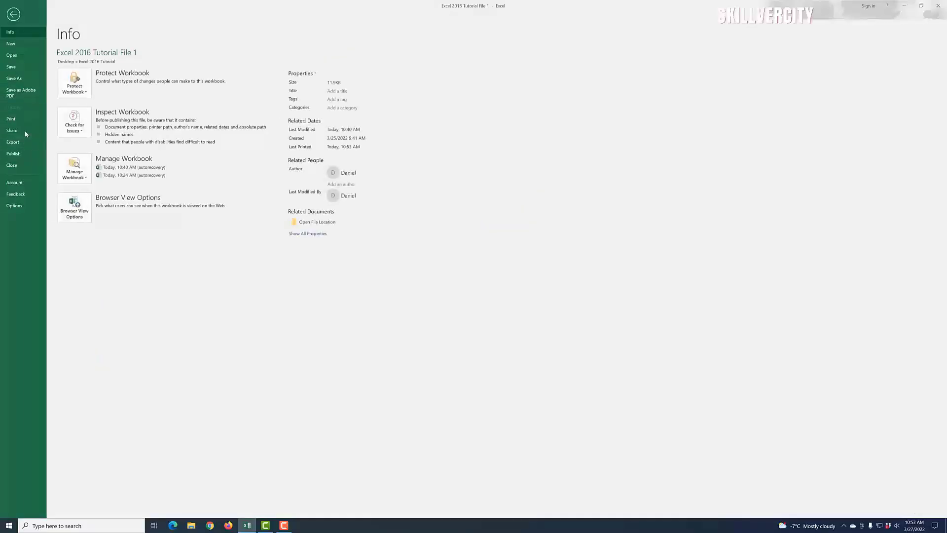
{"action": "left_click", "coordinate": [20, 121]}
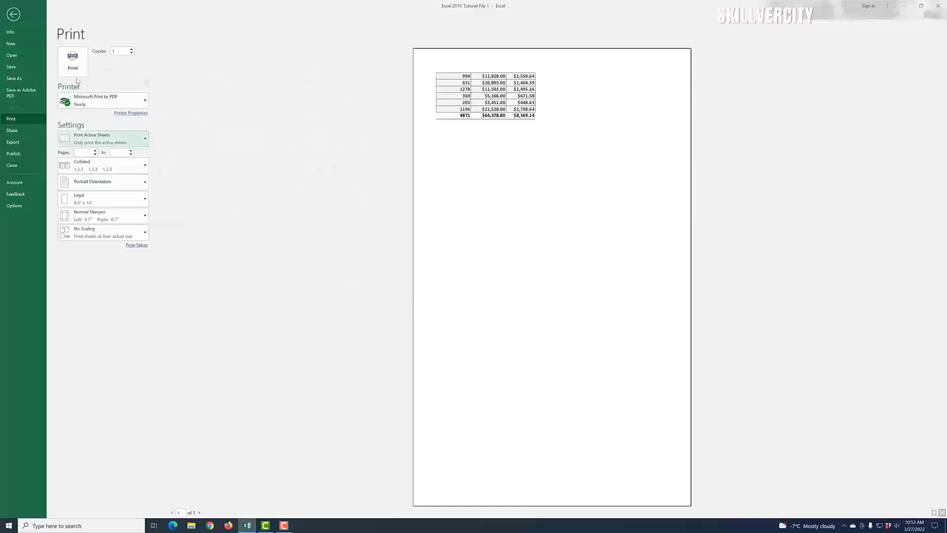
{"action": "left_click", "coordinate": [15, 16]}
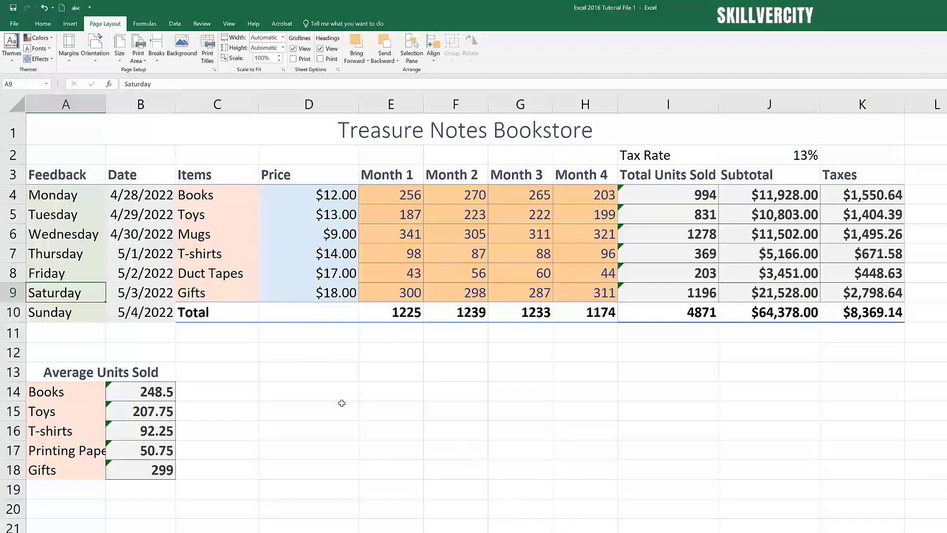
{"action": "left_click", "coordinate": [229, 24]}
{"action": "left_click", "coordinate": [300, 61]}
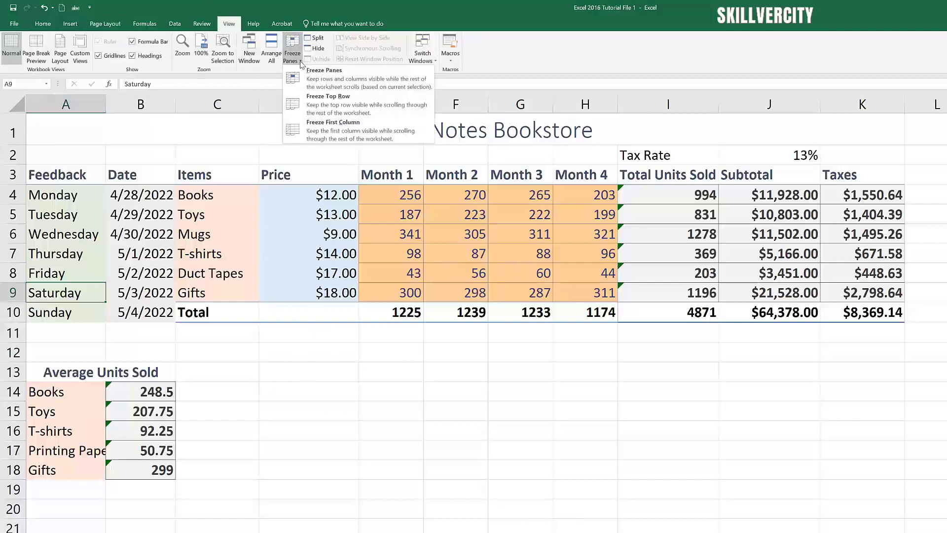
{"action": "left_click", "coordinate": [575, 415]}
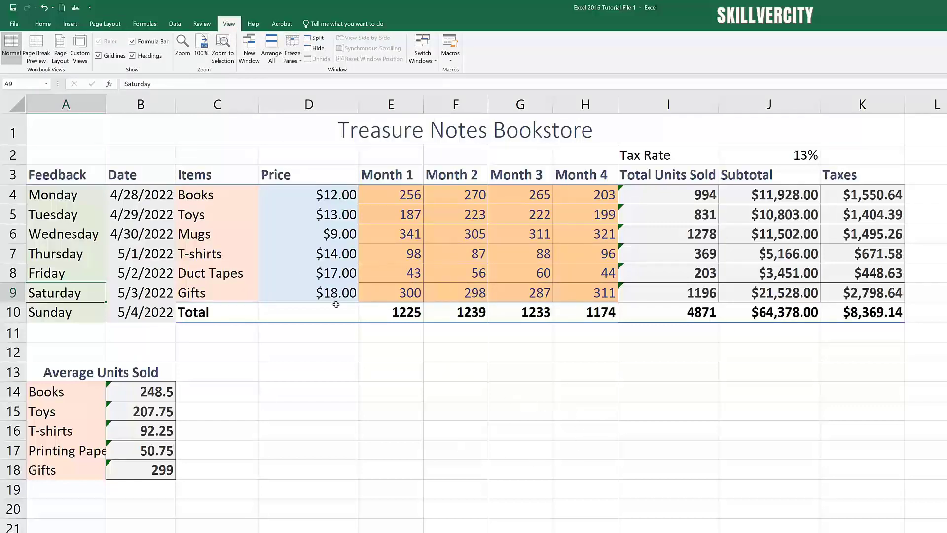
{"action": "left_click", "coordinate": [79, 62]}
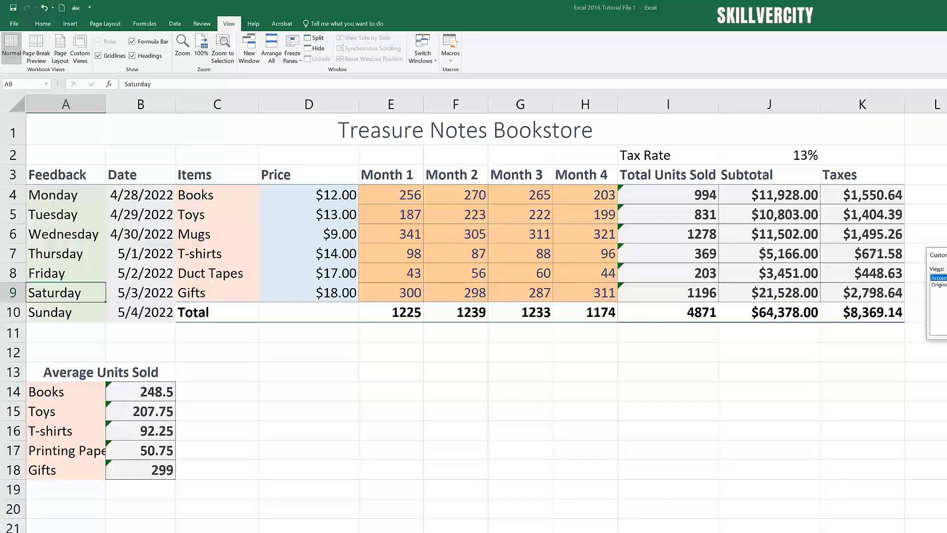
{"action": "left_click", "coordinate": [946, 291]}
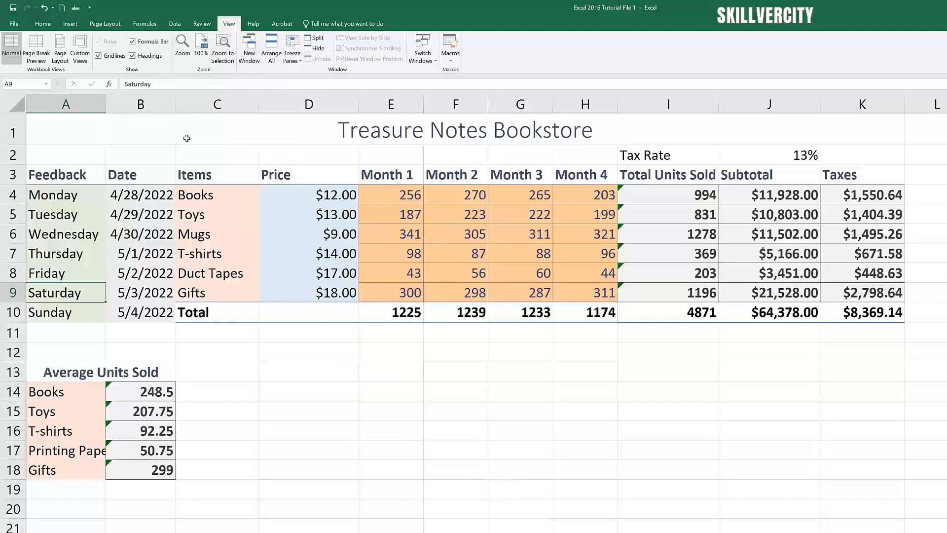
{"action": "left_click", "coordinate": [105, 24]}
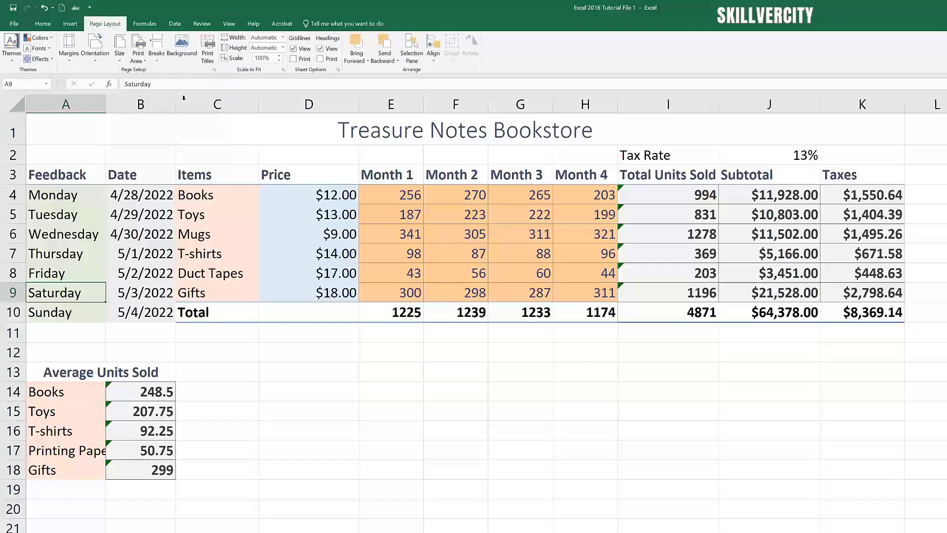
Step: Cancel Page Setup and return to the Customer Credit Record worksheet
{"action": "left_click", "coordinate": [214, 69]}
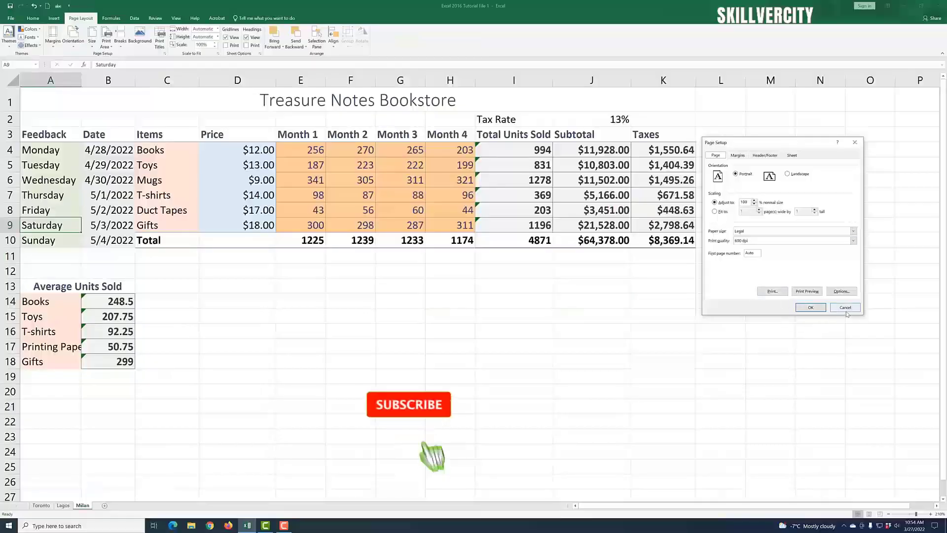
{"action": "left_click", "coordinate": [844, 309]}
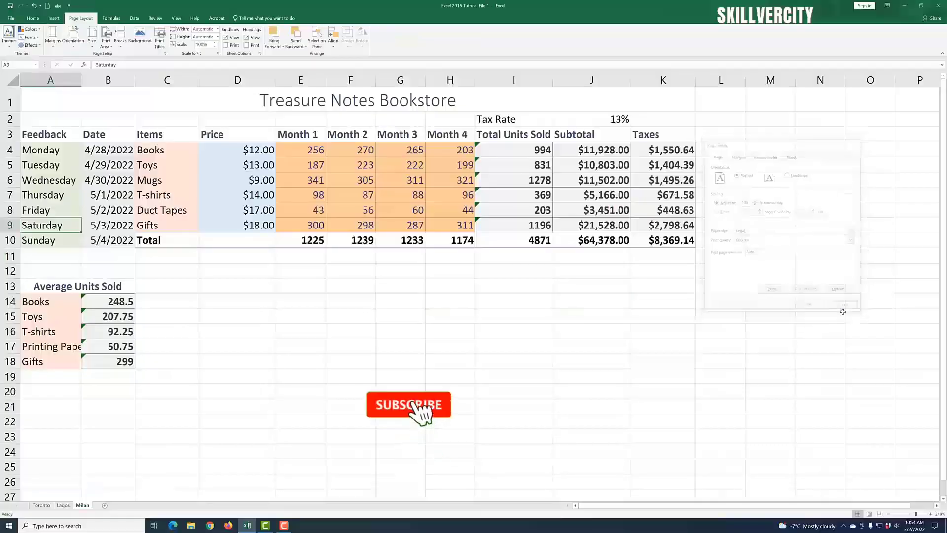
{"action": "left_click", "coordinate": [662, 378]}
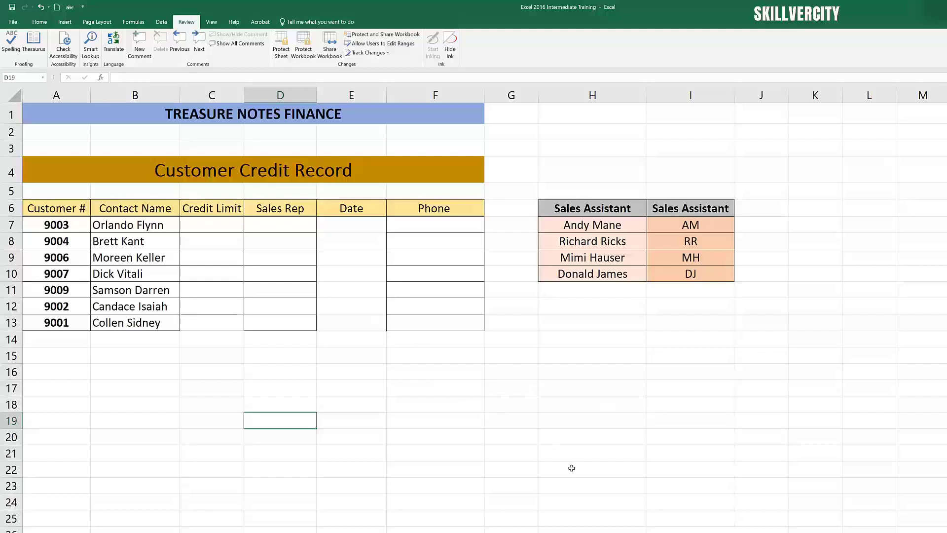
Step: Go to File > Info and expand the Protect Workbook options
{"action": "left_click", "coordinate": [12, 22]}
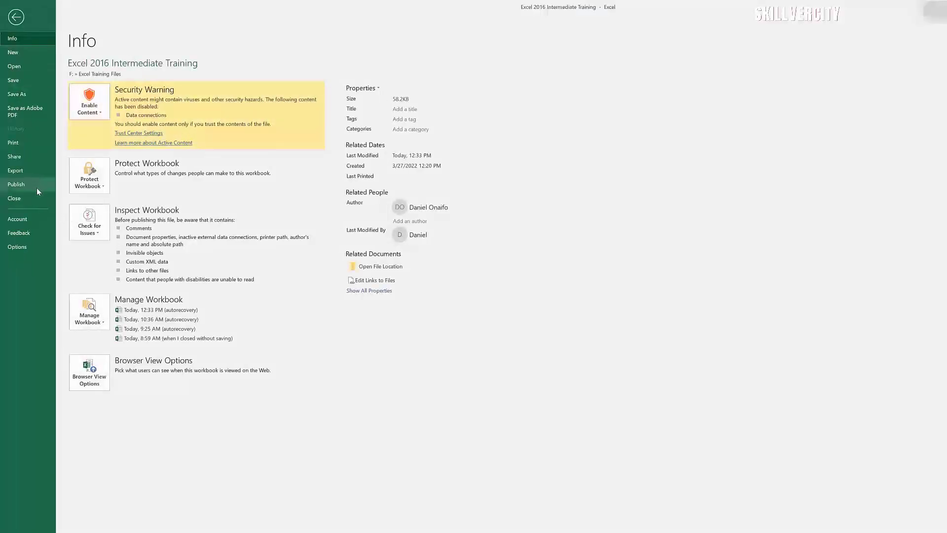
{"action": "left_click", "coordinate": [104, 190]}
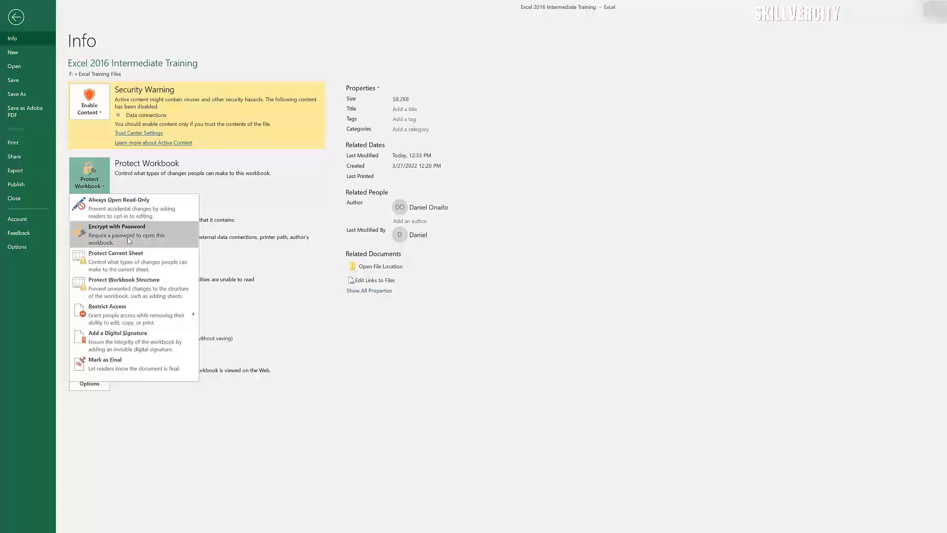
Step: Encrypt the workbook with a password, confirming it twice, then leave Backstage
{"action": "left_click", "coordinate": [128, 239]}
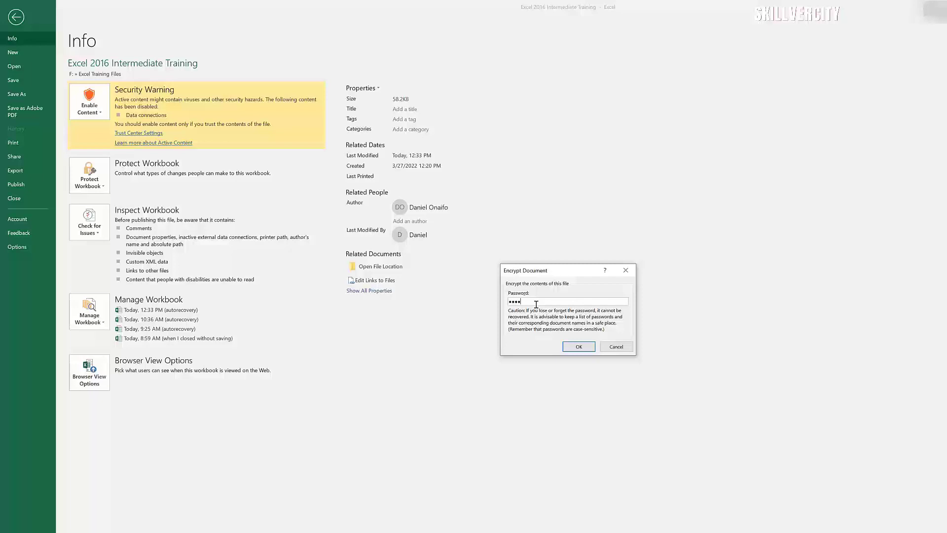
{"action": "left_click", "coordinate": [585, 347]}
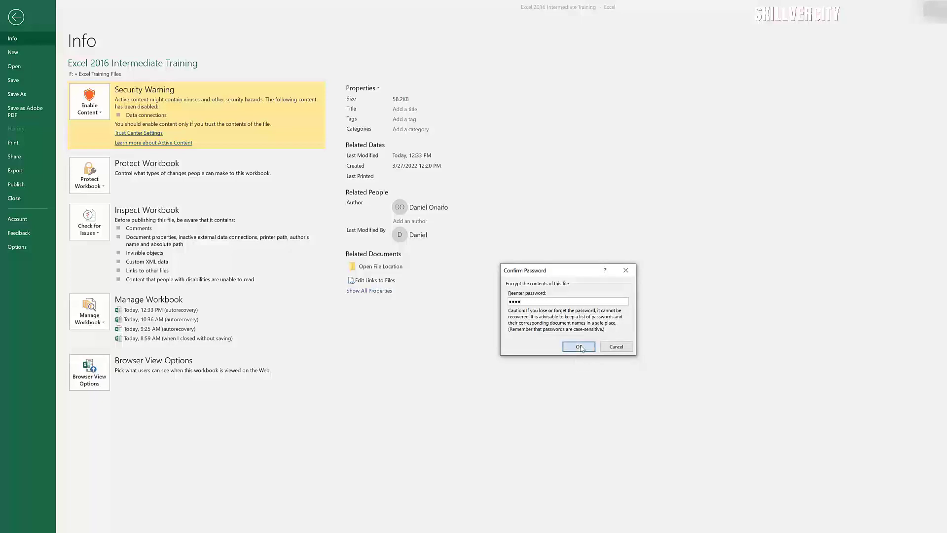
{"action": "left_click", "coordinate": [585, 348]}
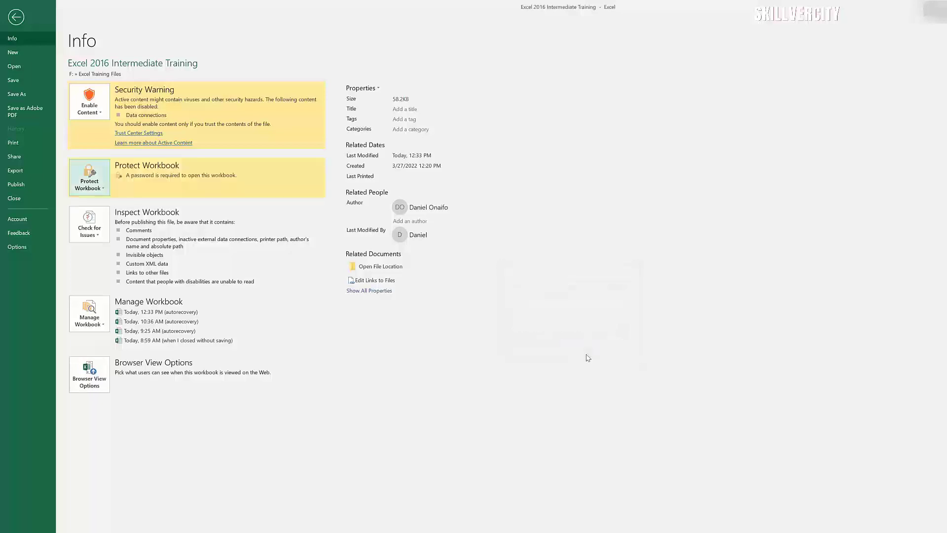
{"action": "left_click", "coordinate": [19, 21]}
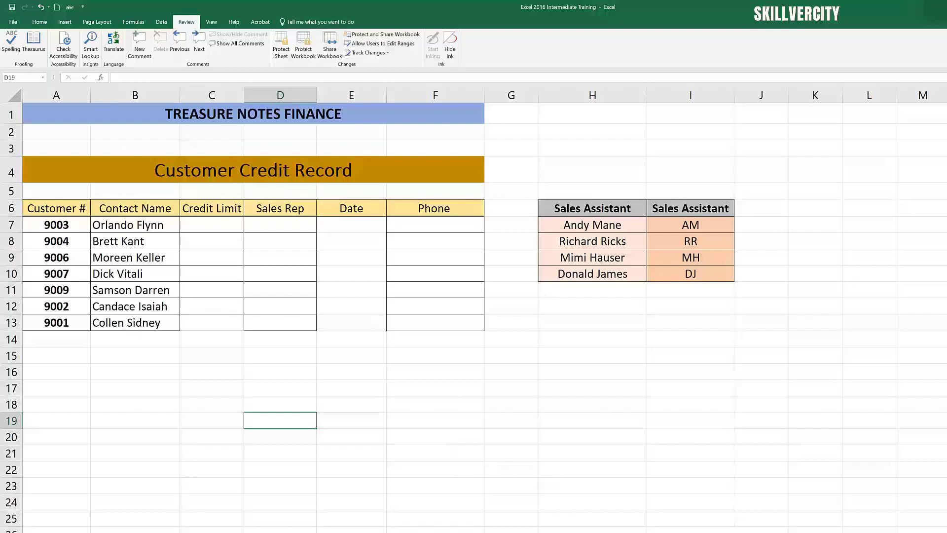
Step: Close and save the workbook, reopen it from Recent with its password, and dismiss the security warning
{"action": "key", "text": "ctrl+w"}
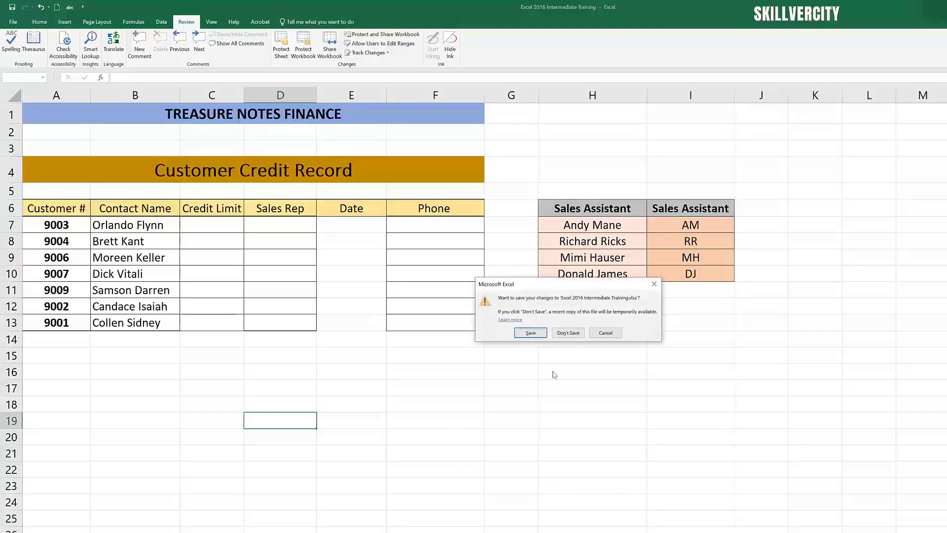
{"action": "left_click", "coordinate": [567, 331]}
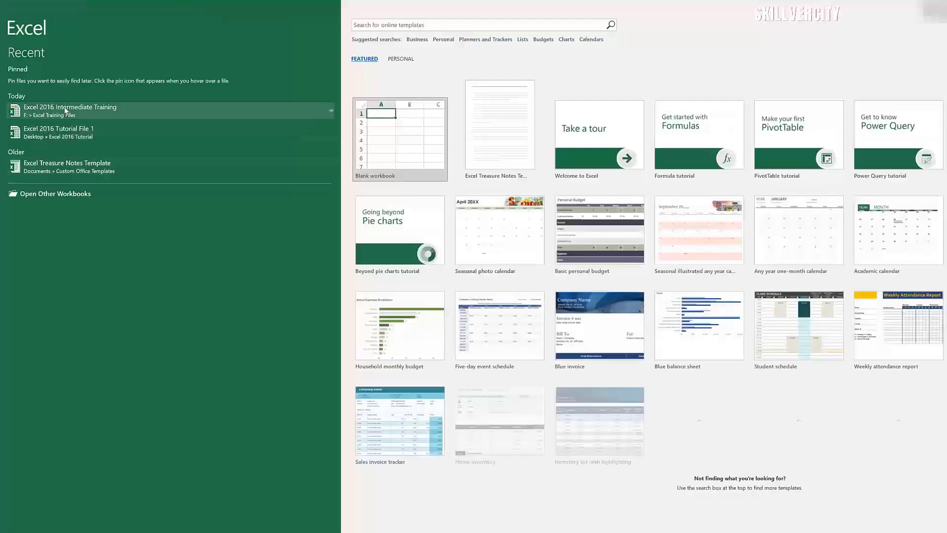
{"action": "left_click", "coordinate": [66, 110]}
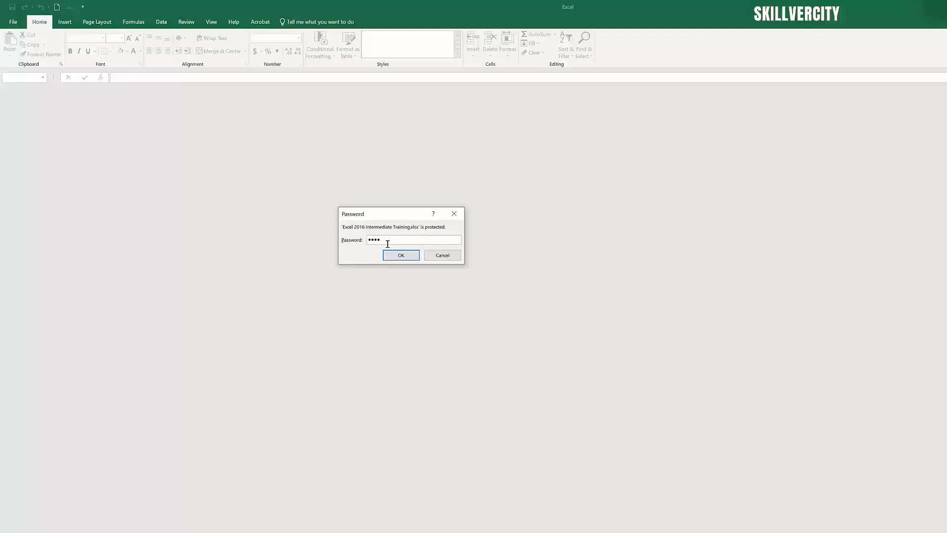
{"action": "left_click", "coordinate": [400, 255]}
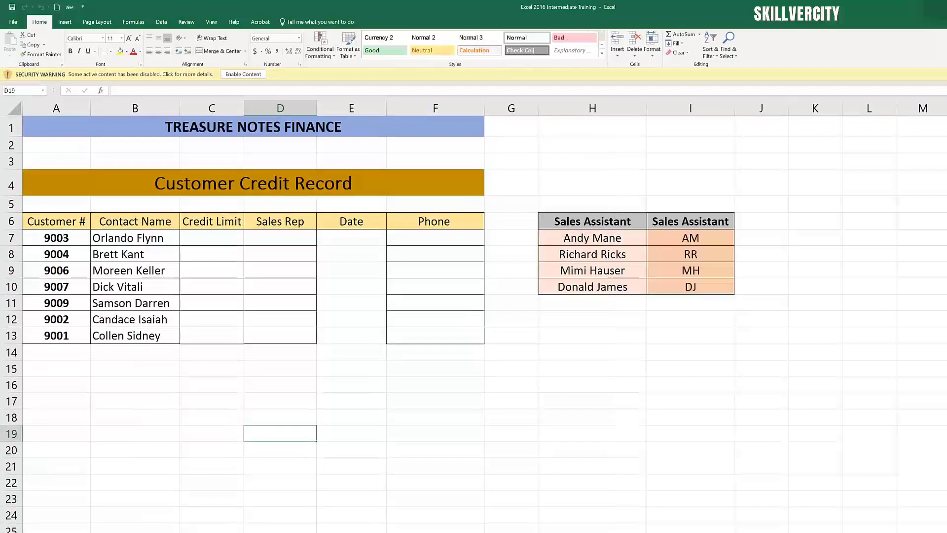
{"action": "left_click", "coordinate": [944, 74]}
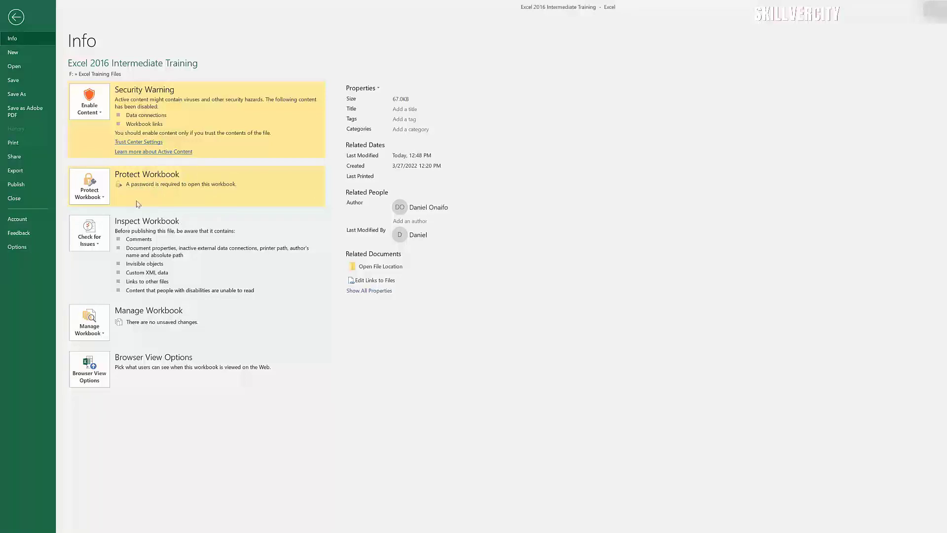
Step: Clear the workbook's encryption password under Encrypt with Password and return to the sheet
{"action": "left_click", "coordinate": [89, 187]}
{"action": "left_click", "coordinate": [123, 245]}
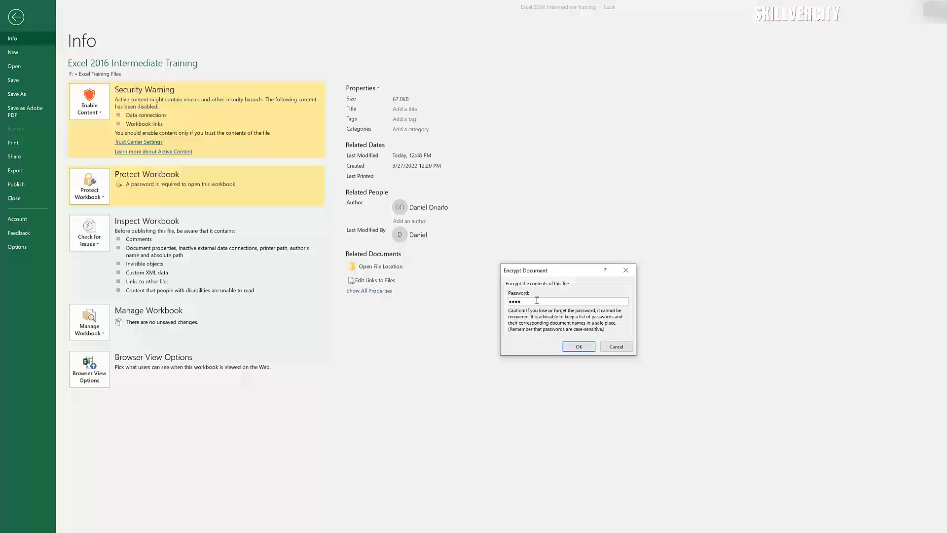
{"action": "double_click", "coordinate": [532, 301]}
{"action": "key", "text": "BackSpace"}
{"action": "left_click", "coordinate": [577, 347]}
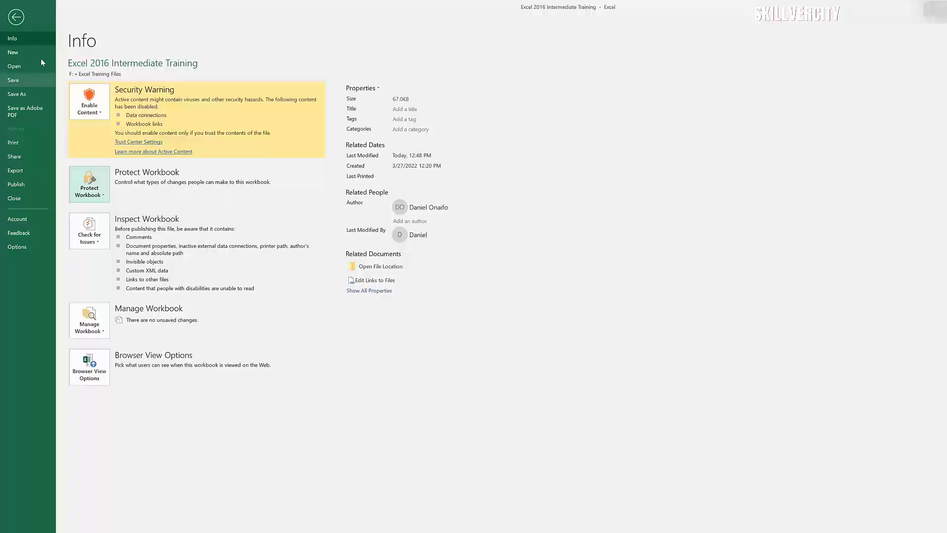
{"action": "left_click", "coordinate": [18, 19]}
{"action": "left_click", "coordinate": [573, 438]}
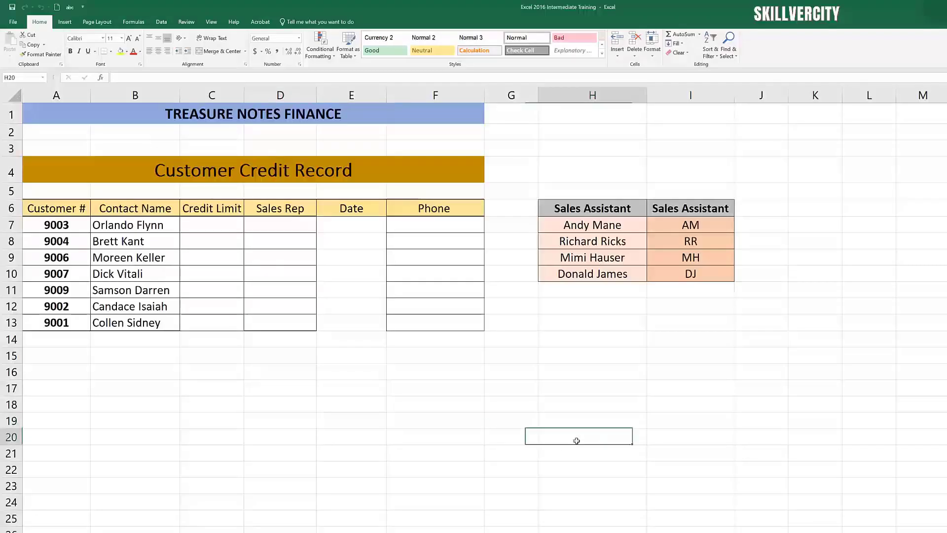
Step: Check the Credit Limit cells' input messages, then select the input range C7:F13
{"action": "key", "text": "Down"}
{"action": "key", "text": "Down"}
{"action": "key", "text": "Down"}
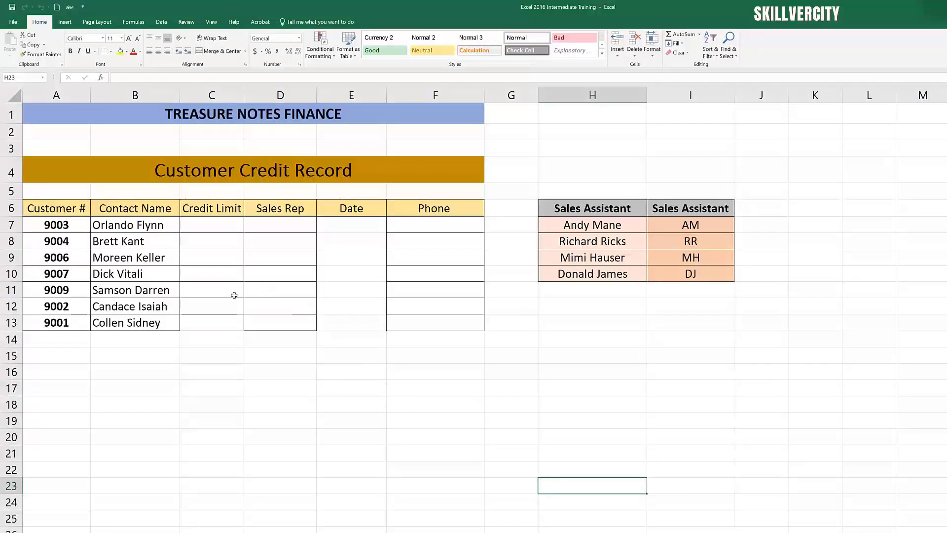
{"action": "left_click", "coordinate": [201, 225]}
{"action": "left_click", "coordinate": [285, 334]}
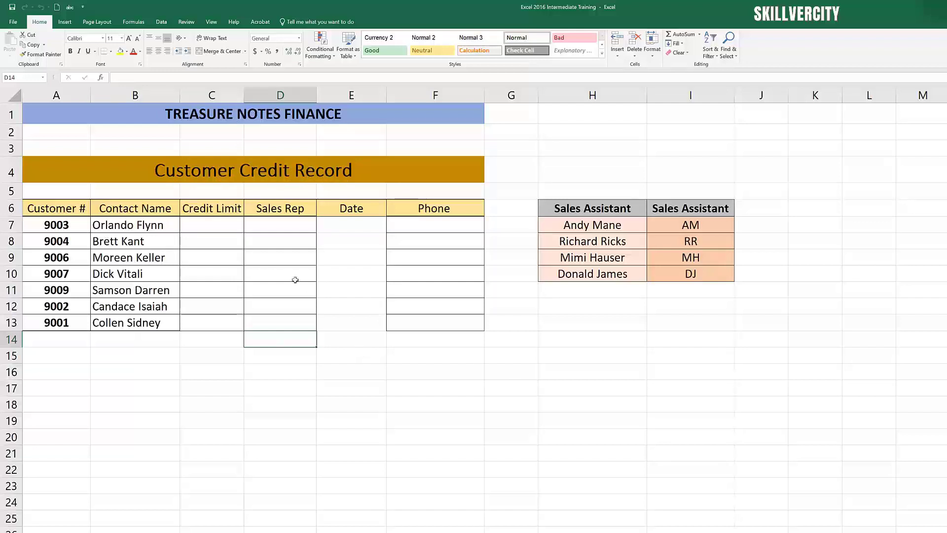
{"action": "left_click", "coordinate": [220, 235]}
{"action": "left_click", "coordinate": [205, 270]}
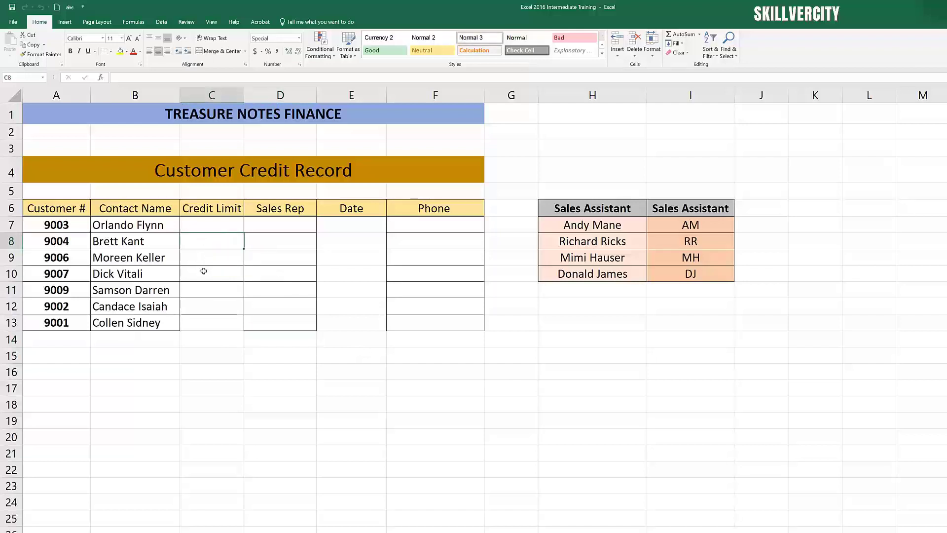
{"action": "left_click", "coordinate": [208, 227]}
{"action": "left_click", "coordinate": [237, 304]}
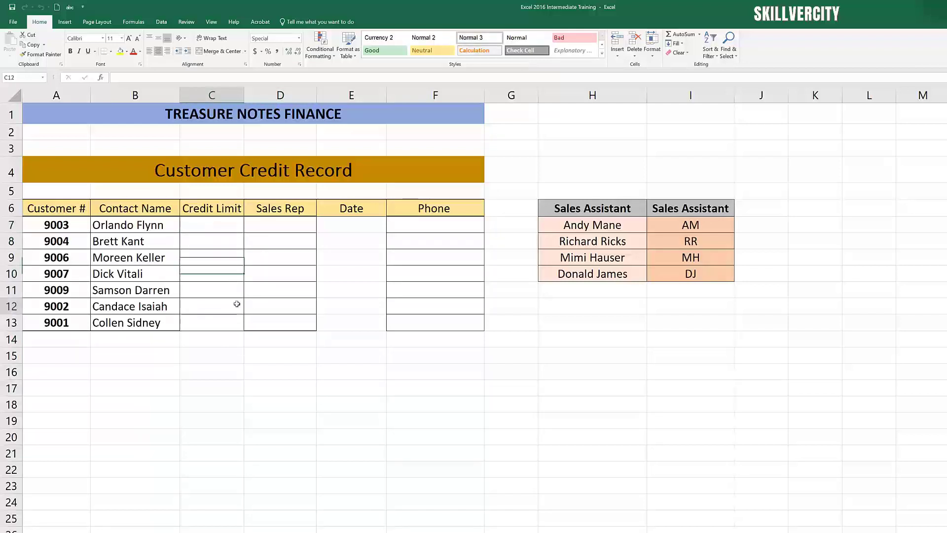
{"action": "left_click_drag", "start_coordinate": [212, 225], "coordinate": [442, 320]}
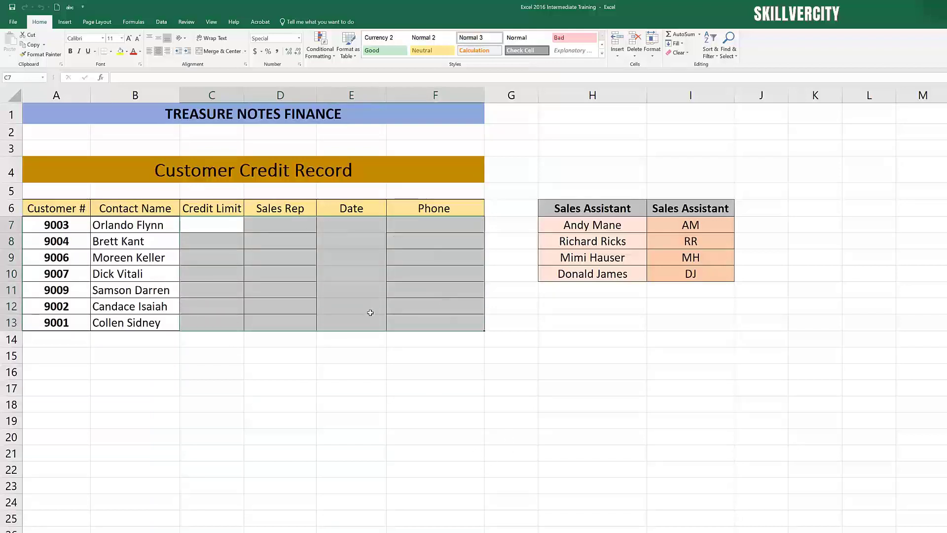
{"action": "left_click_drag", "start_coordinate": [218, 222], "coordinate": [446, 322]}
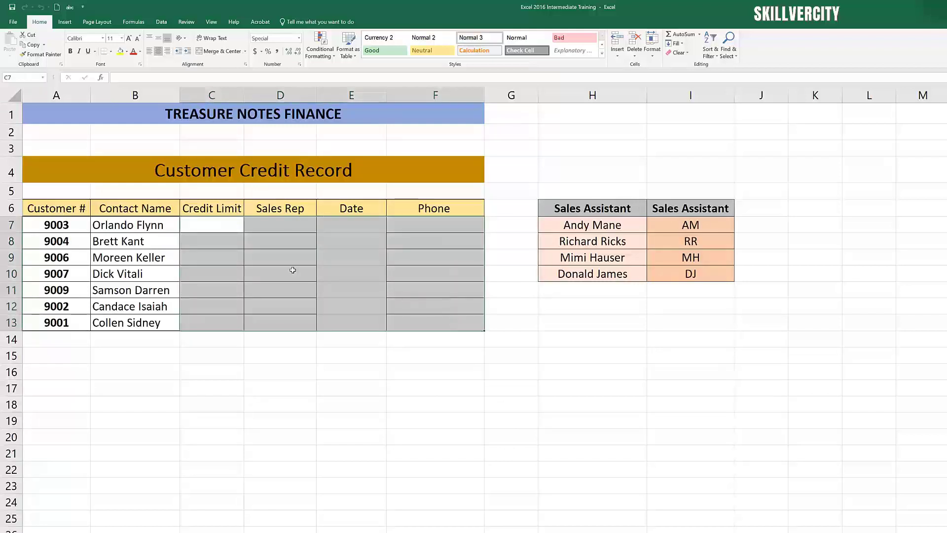
Step: Uncheck Locked on the Format Cells Protection tab for C7:F13
{"action": "right_click", "coordinate": [221, 227]}
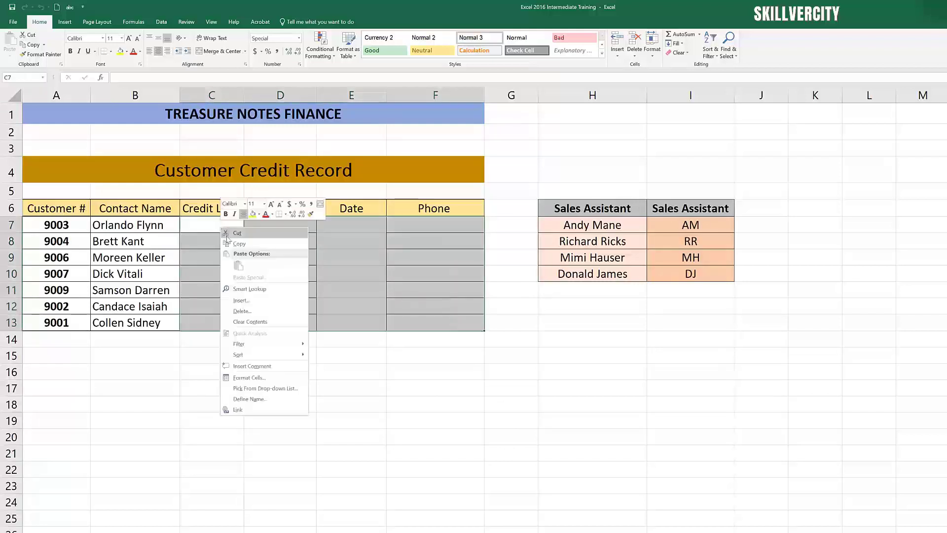
{"action": "left_click", "coordinate": [270, 380]}
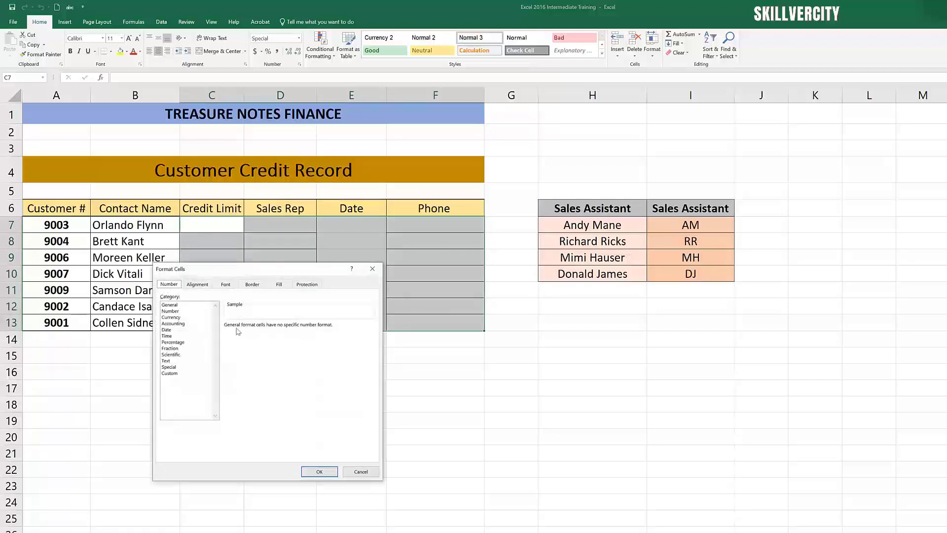
{"action": "left_click", "coordinate": [307, 287]}
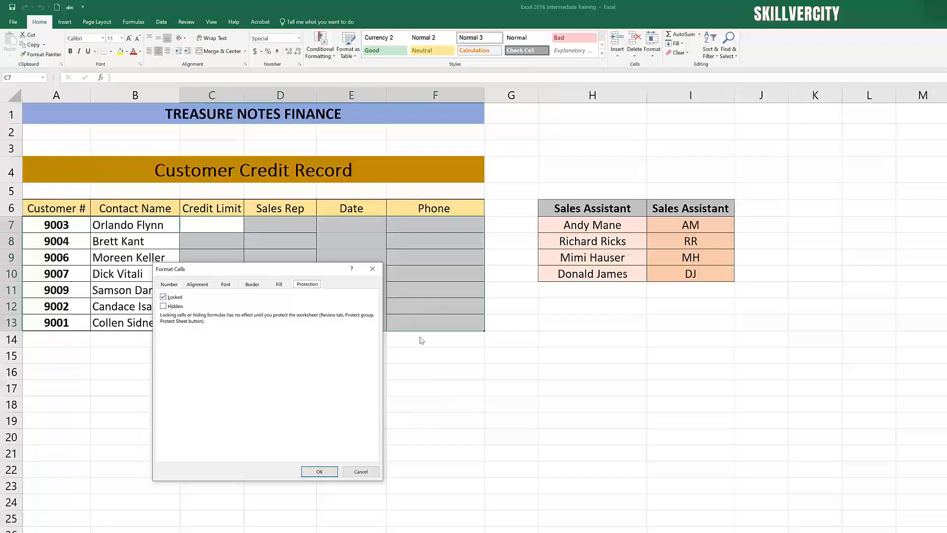
{"action": "left_click", "coordinate": [163, 298]}
{"action": "left_click", "coordinate": [320, 472]}
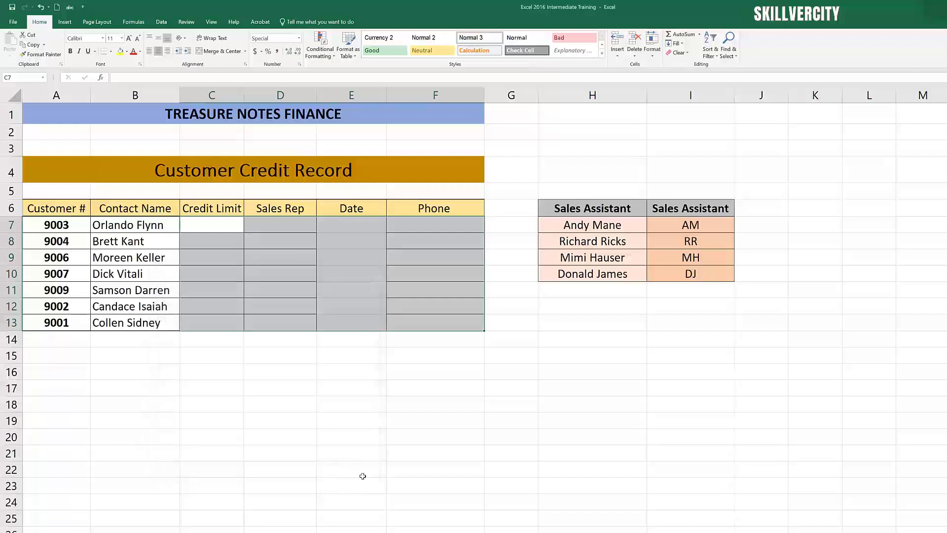
{"action": "left_click", "coordinate": [366, 468]}
{"action": "left_click", "coordinate": [304, 406]}
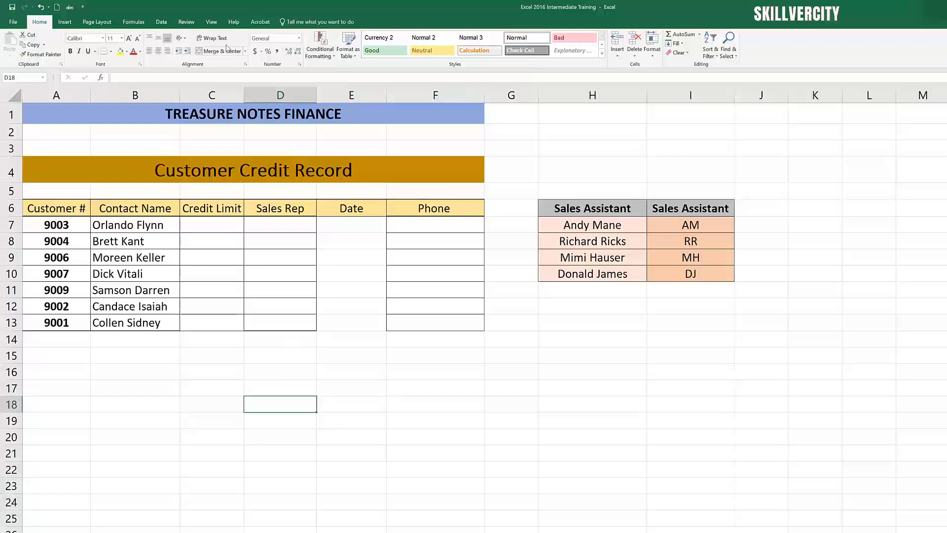
{"action": "left_click", "coordinate": [187, 23]}
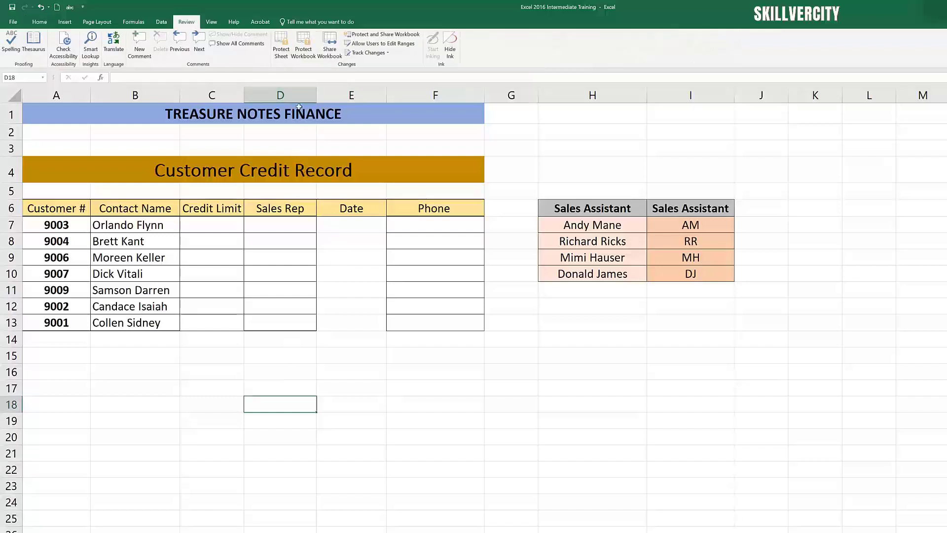
{"action": "left_click", "coordinate": [282, 50]}
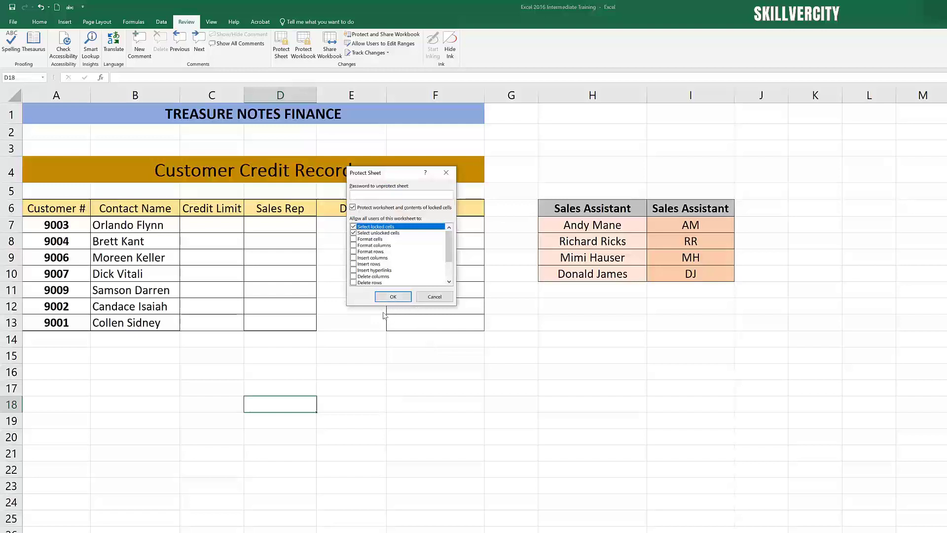
{"action": "left_click", "coordinate": [393, 298]}
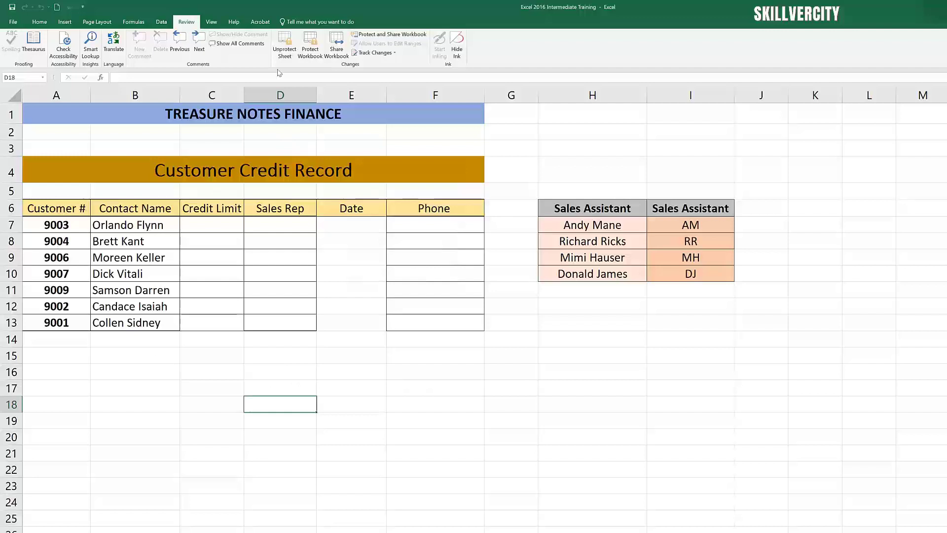
{"action": "left_click", "coordinate": [133, 229]}
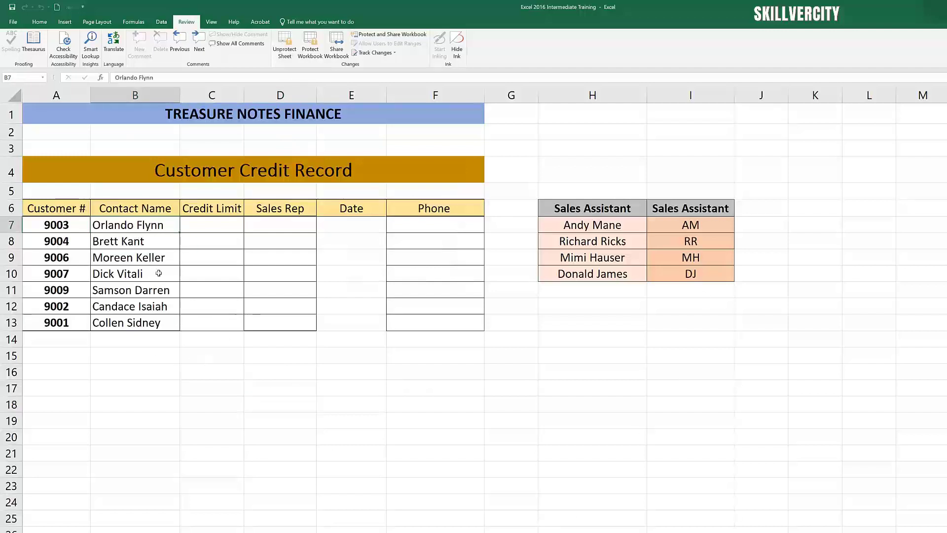
{"action": "key", "text": "Delete"}
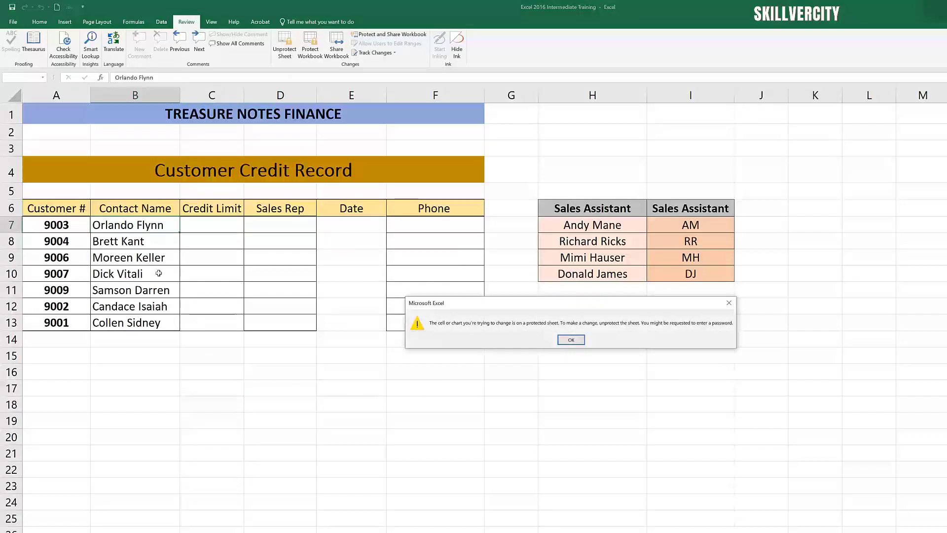
{"action": "left_click", "coordinate": [567, 339]}
{"action": "left_click", "coordinate": [594, 227]}
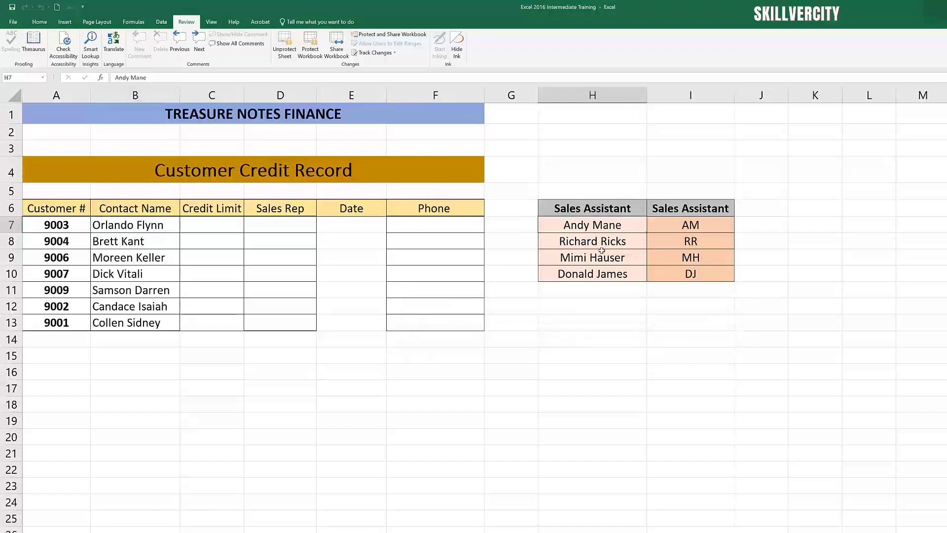
{"action": "key", "text": "Delete"}
{"action": "left_click", "coordinate": [570, 340]}
{"action": "left_click", "coordinate": [42, 229]}
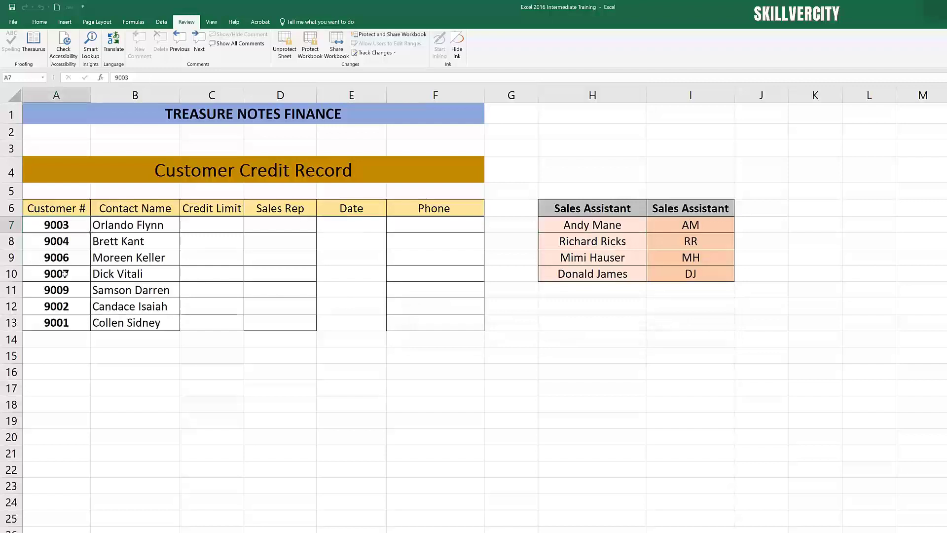
{"action": "key", "text": "Delete"}
{"action": "left_click", "coordinate": [578, 339]}
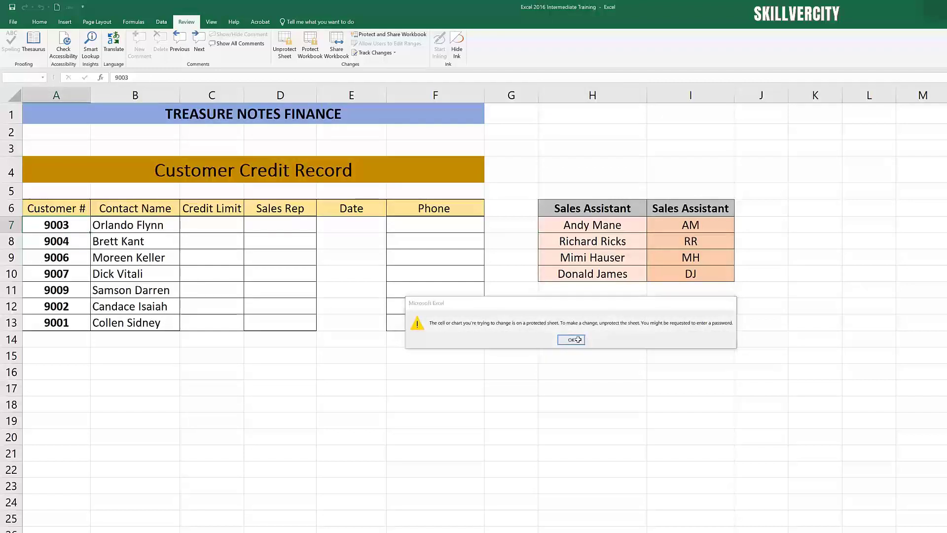
{"action": "left_click", "coordinate": [223, 294]}
{"action": "left_click", "coordinate": [212, 228]}
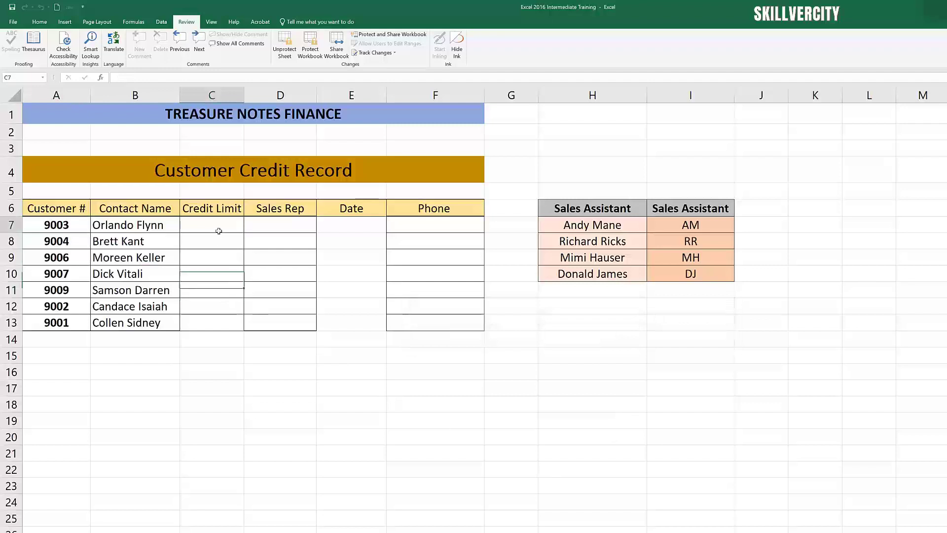
Step: Preview row 7's input prompts, then enter a credit limit of 1000 in C7
{"action": "left_click", "coordinate": [284, 228]}
{"action": "left_click", "coordinate": [351, 228]}
{"action": "left_click", "coordinate": [432, 236]}
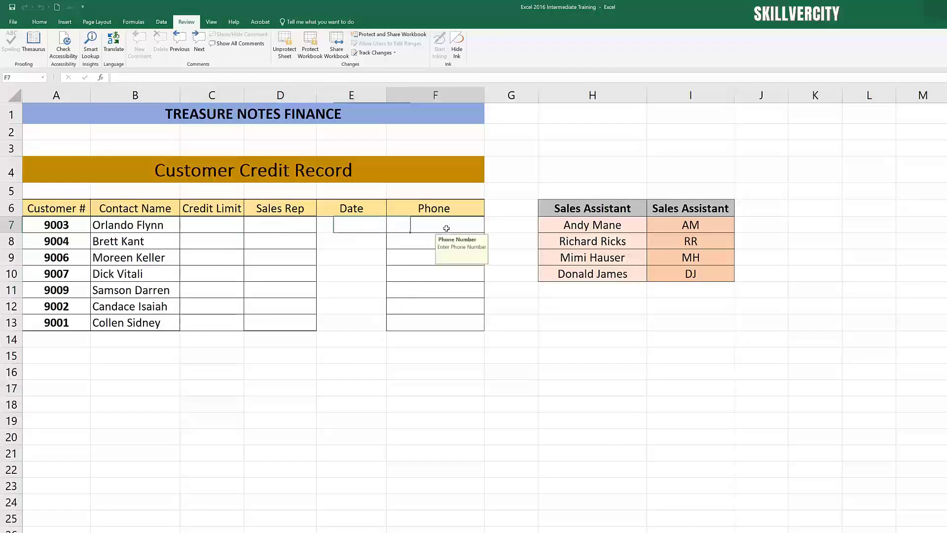
{"action": "left_click", "coordinate": [215, 227]}
{"action": "type", "text": "1000"}
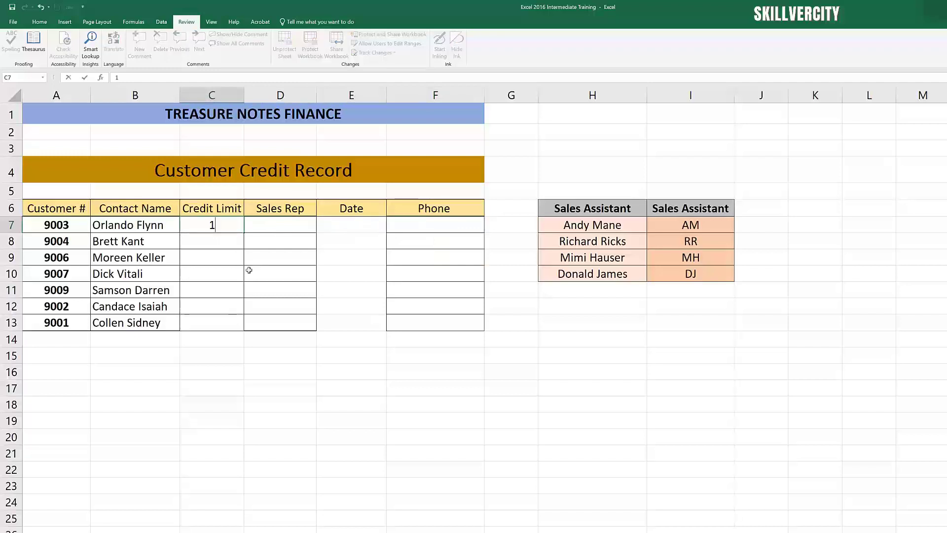
{"action": "left_click", "coordinate": [302, 261]}
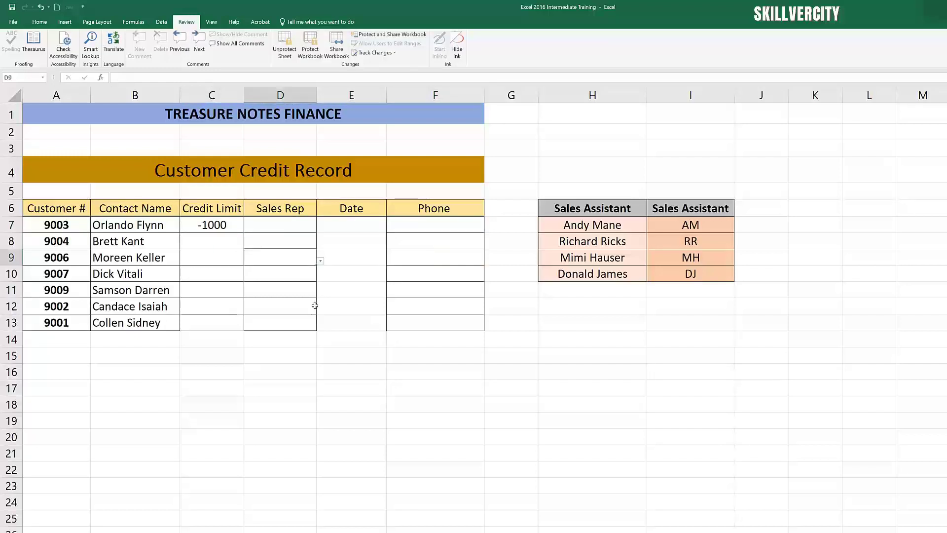
Step: Pick the sales rep for D7 from its dropdown list
{"action": "left_click", "coordinate": [285, 228]}
{"action": "left_click", "coordinate": [320, 228]}
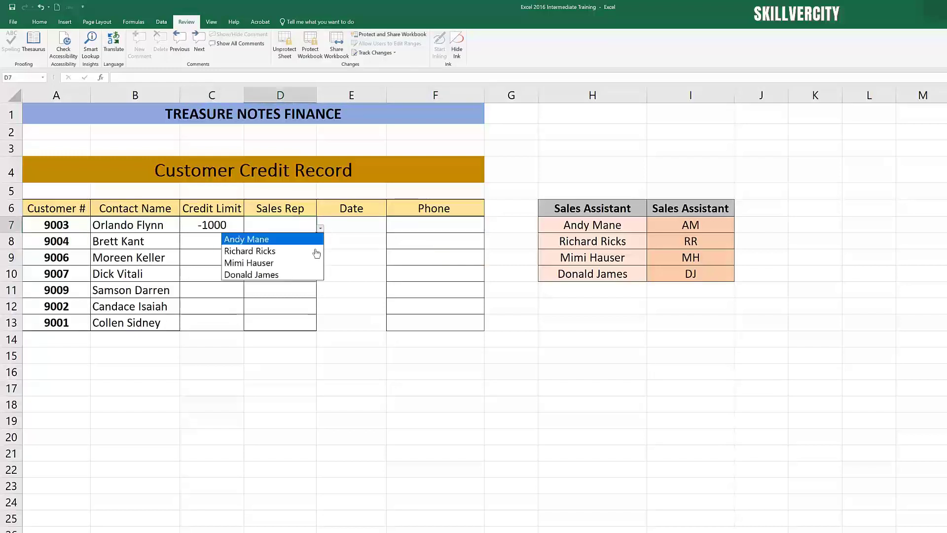
{"action": "left_click", "coordinate": [280, 251]}
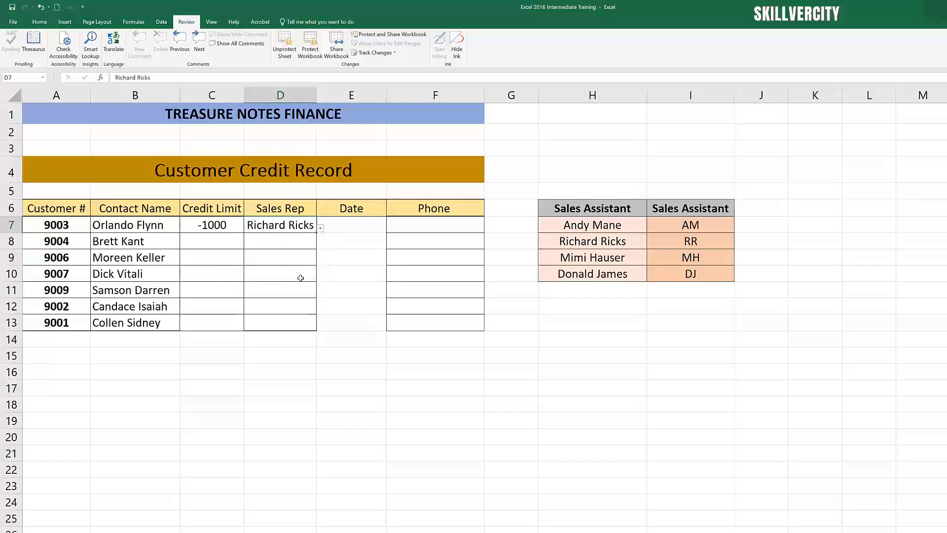
Step: Enter the date 4/18/2022 in E7 and the customer's phone number in F7
{"action": "left_click", "coordinate": [362, 229]}
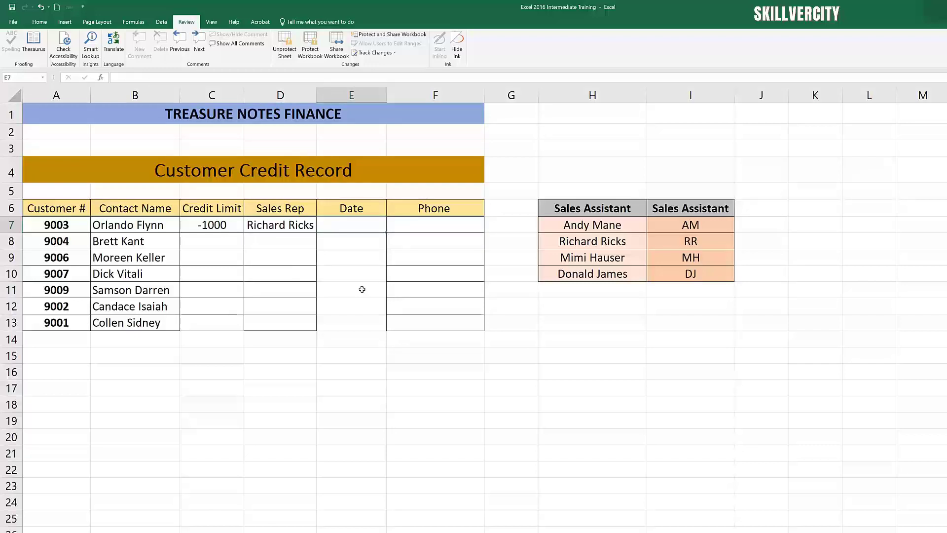
{"action": "type", "text": "4/"}
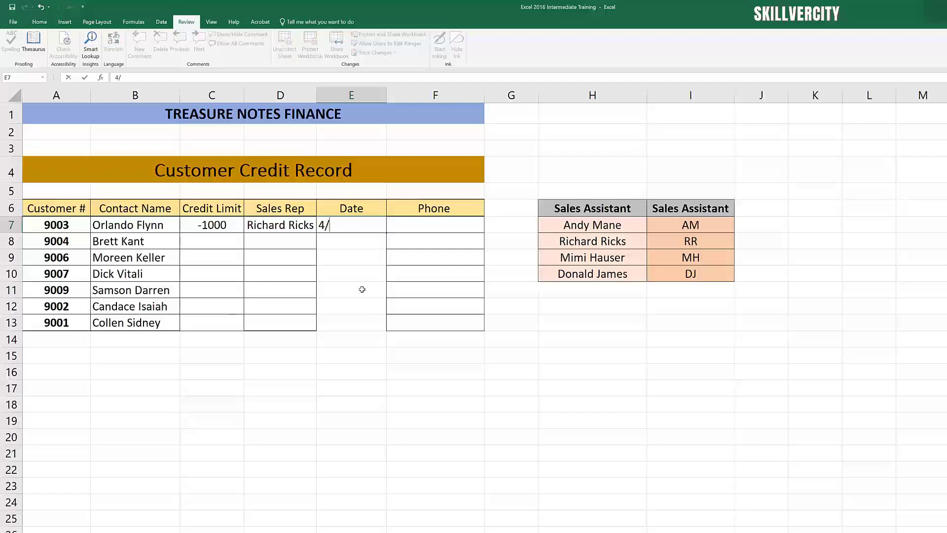
{"action": "type", "text": "18/2022"}
{"action": "left_click", "coordinate": [362, 289]}
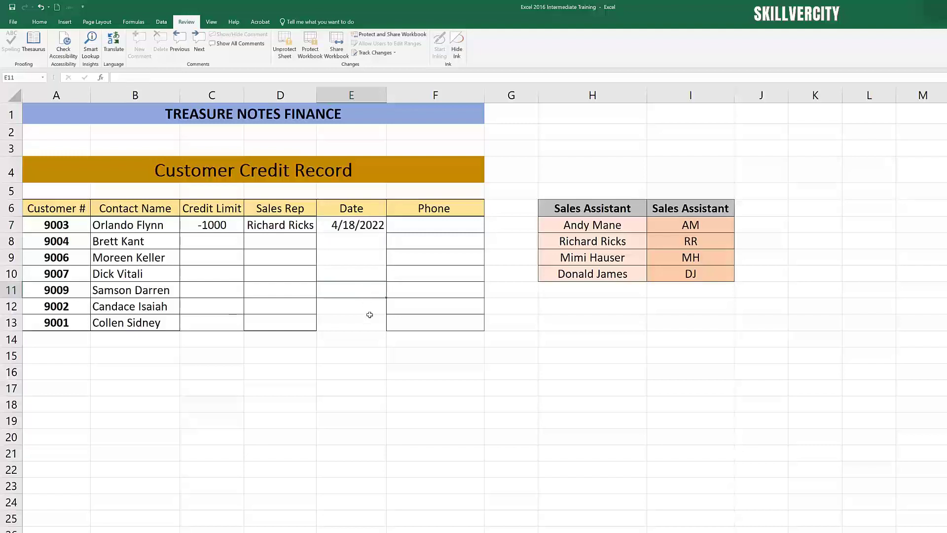
{"action": "left_click", "coordinate": [439, 230]}
{"action": "type", "text": "647-"}
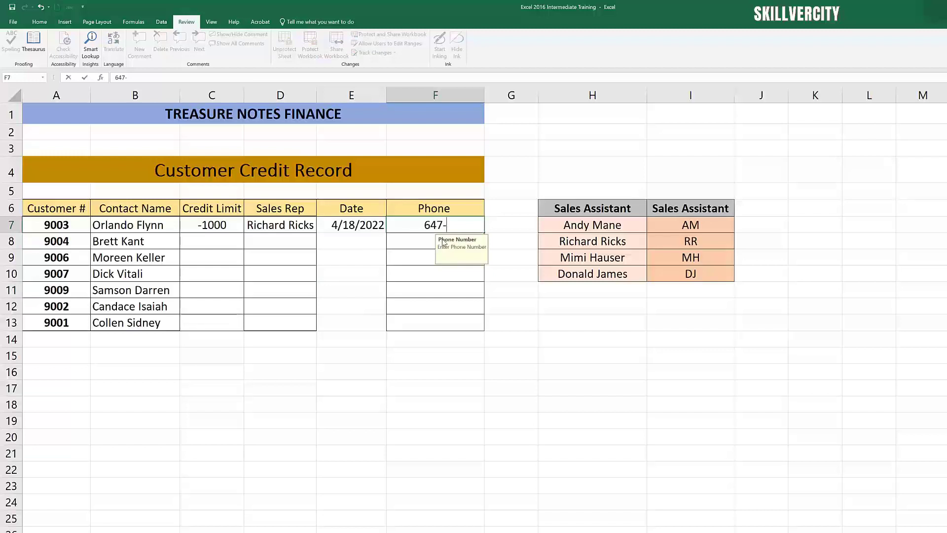
{"action": "type", "text": "222-2222"}
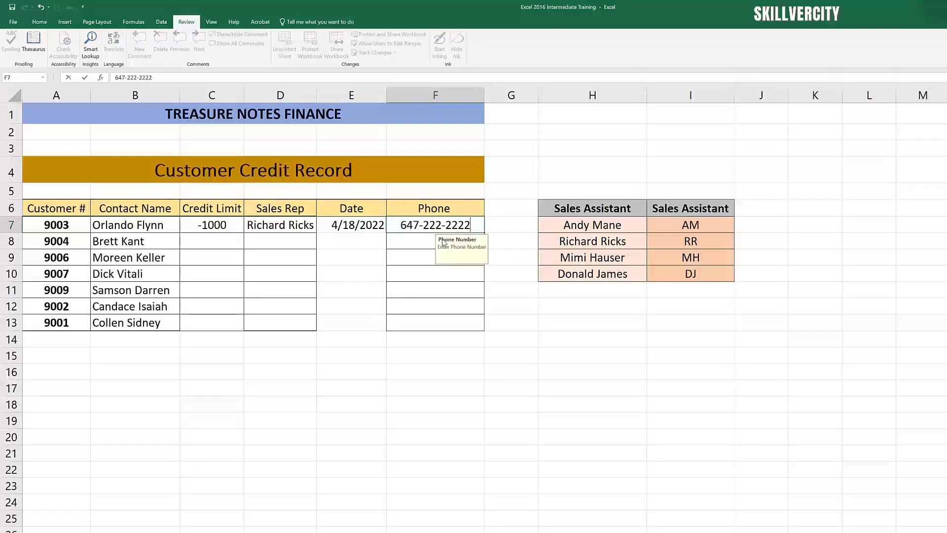
{"action": "left_click", "coordinate": [484, 351]}
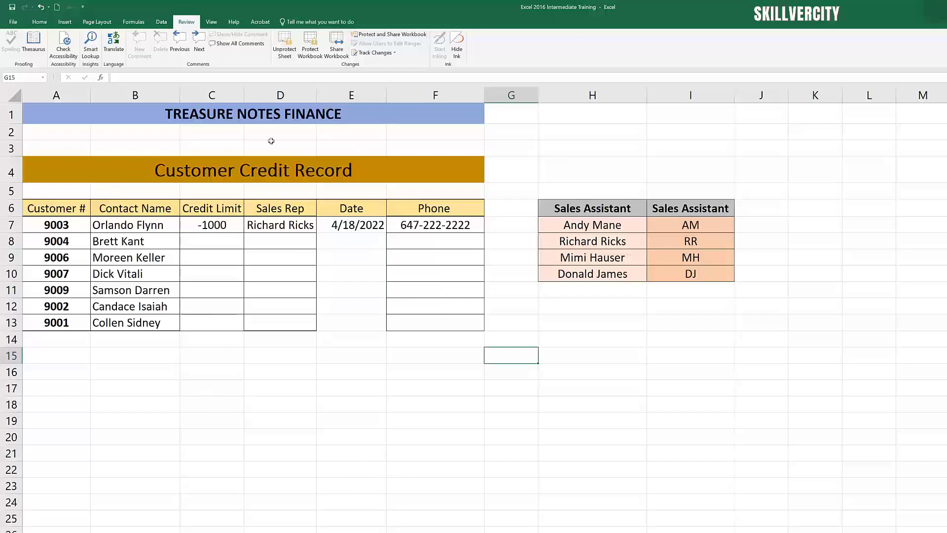
Step: Unprotect the sheet, then test by shortening the B7 contact name and undoing the change
{"action": "left_click", "coordinate": [282, 51]}
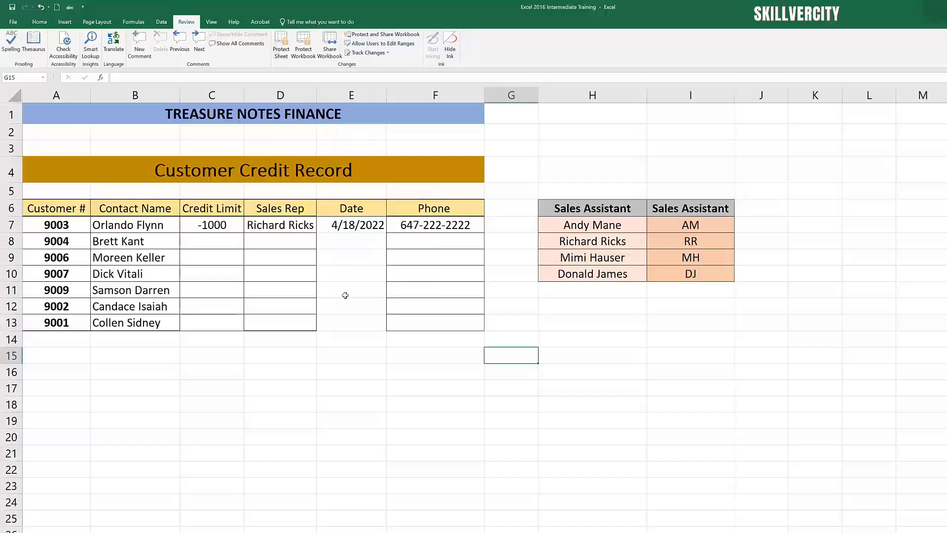
{"action": "left_click", "coordinate": [124, 228]}
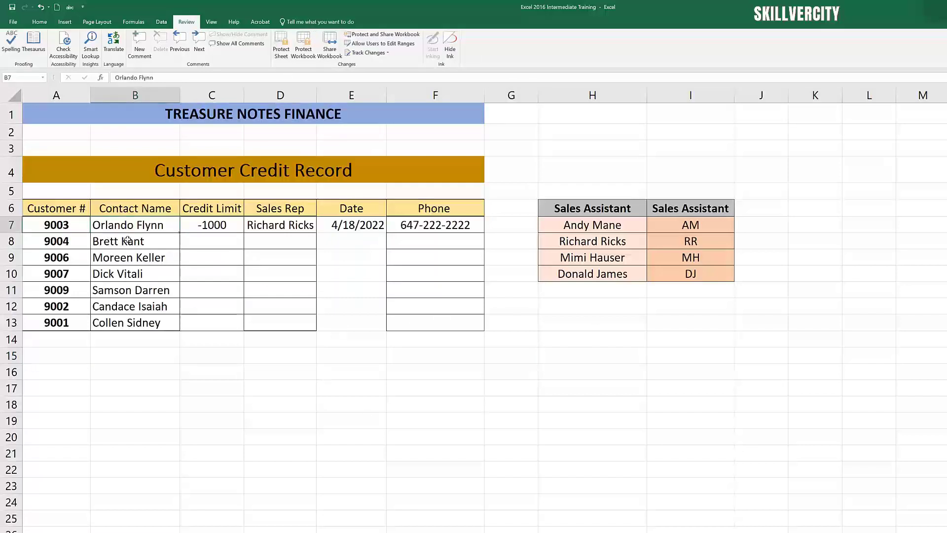
{"action": "double_click", "coordinate": [142, 223]}
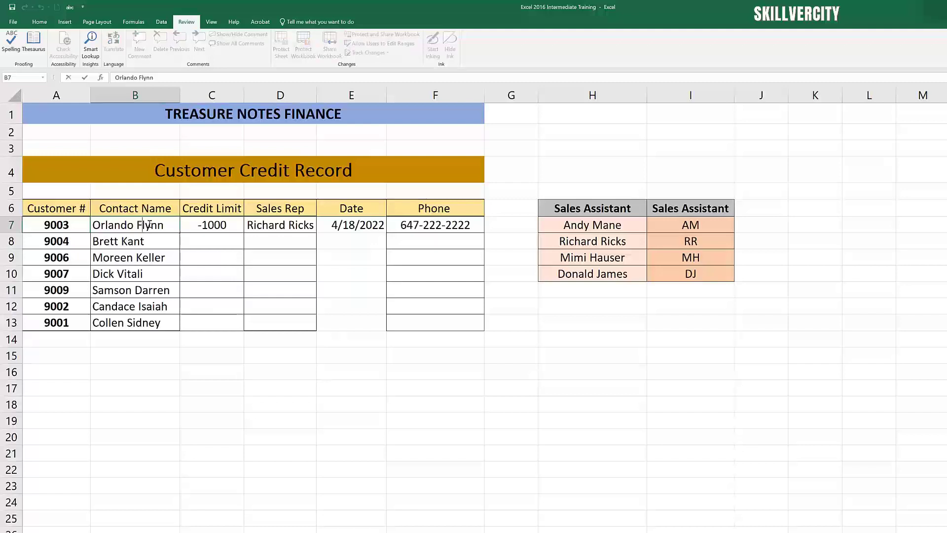
{"action": "key", "text": "BackSpace"}
{"action": "left_click", "coordinate": [168, 324]}
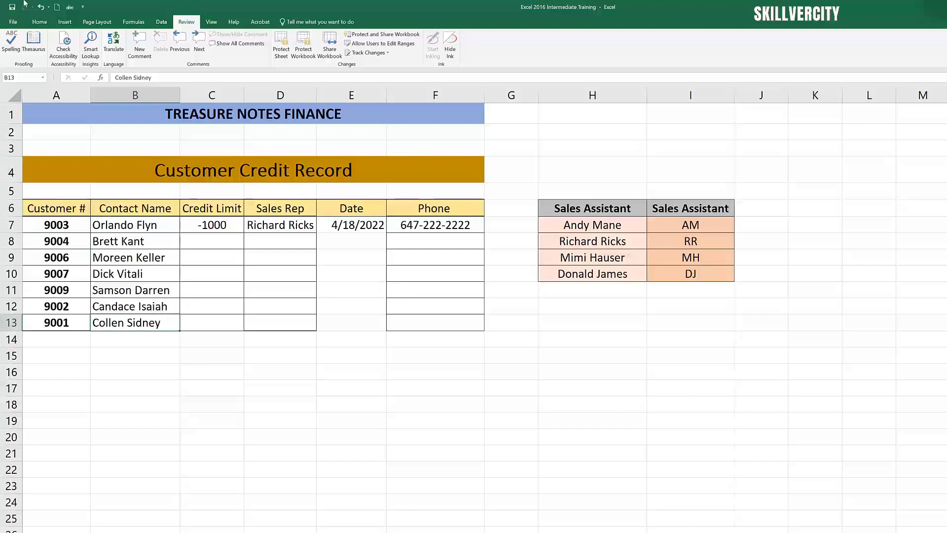
{"action": "left_click", "coordinate": [41, 8]}
{"action": "left_click", "coordinate": [445, 481]}
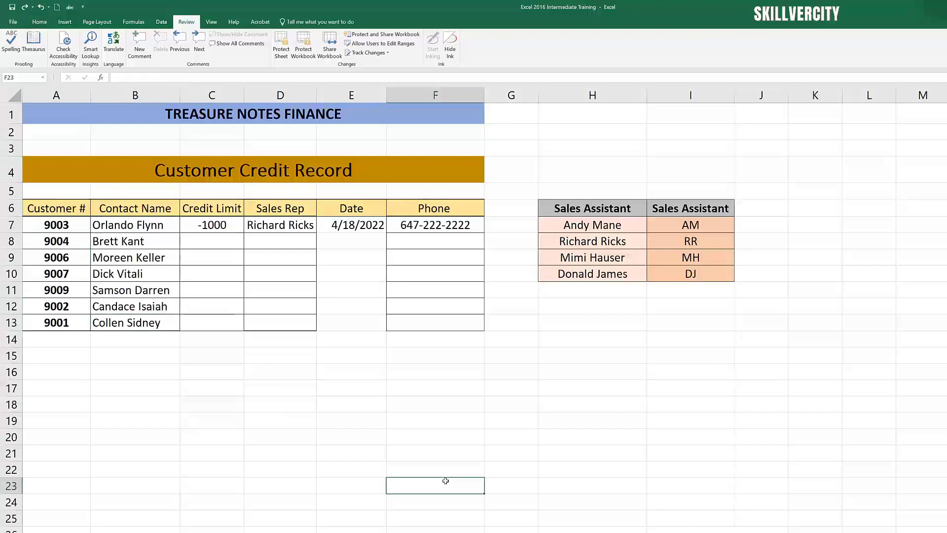